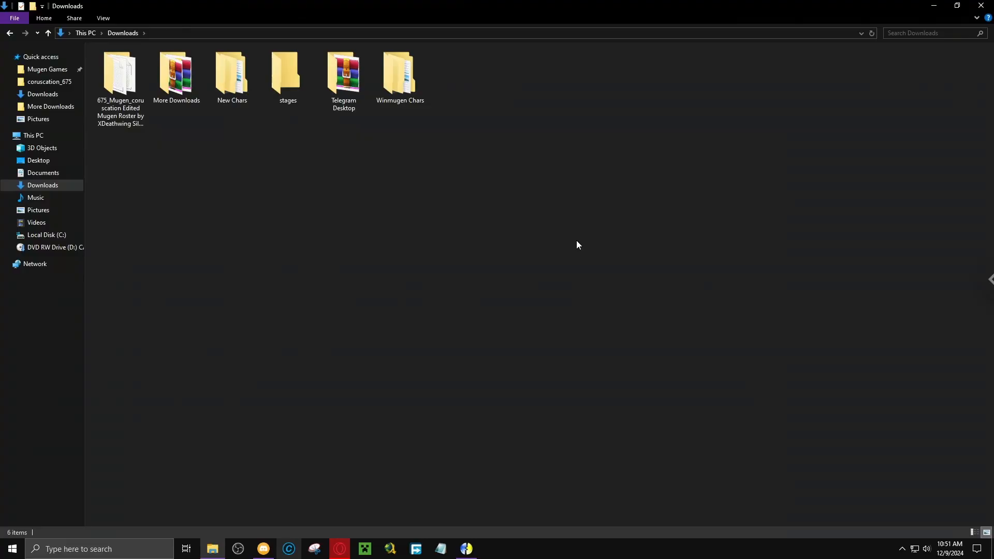
# Switch to the Opera browser and search the web for "hp elitebook 640 amd" in a new tab.
pyautogui.click(337, 549)
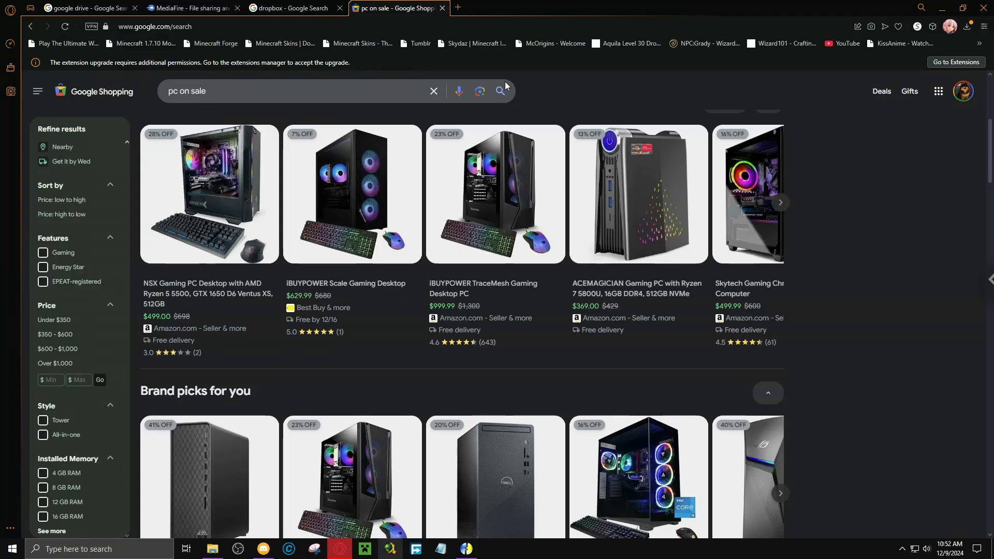
pyautogui.click(454, 10)
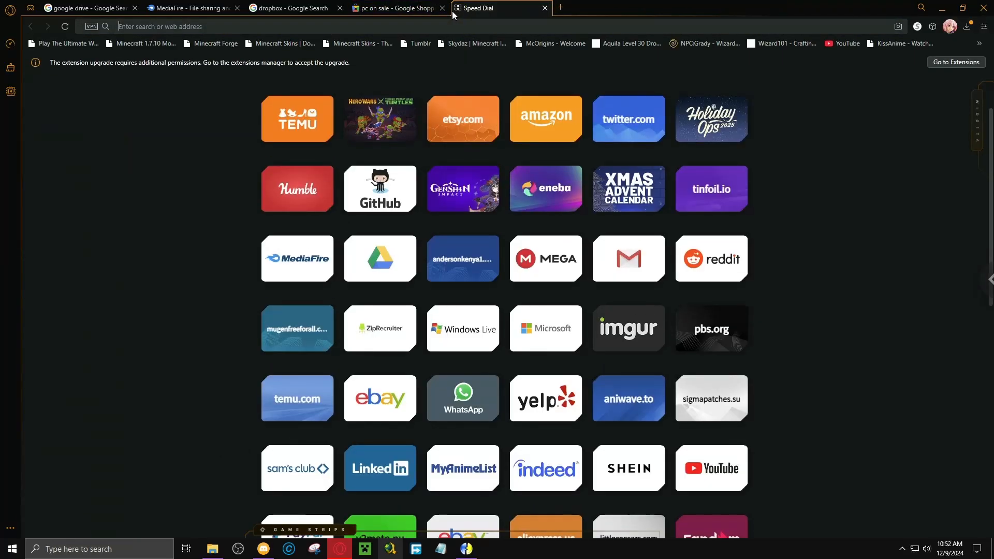
pyautogui.write('h')
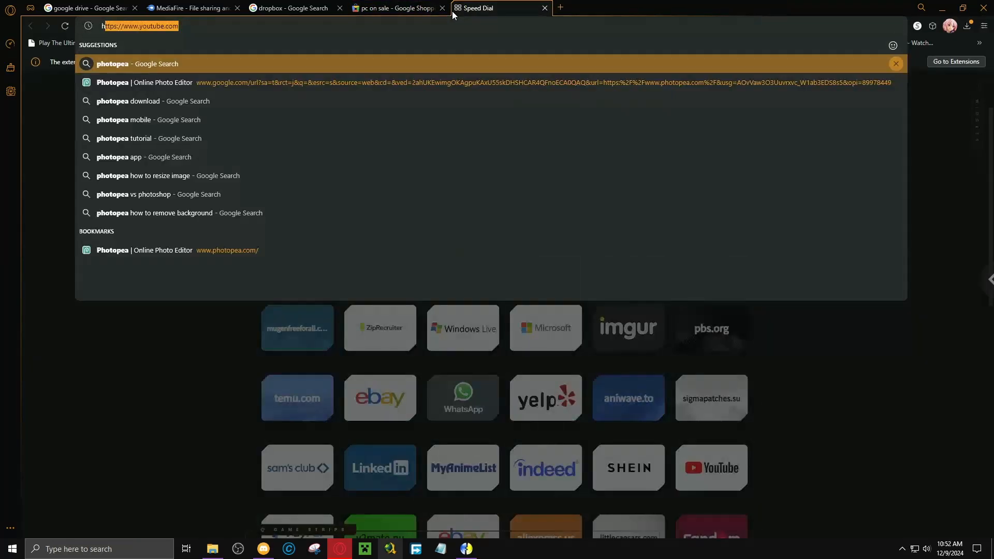
pyautogui.write('p elitebook ')
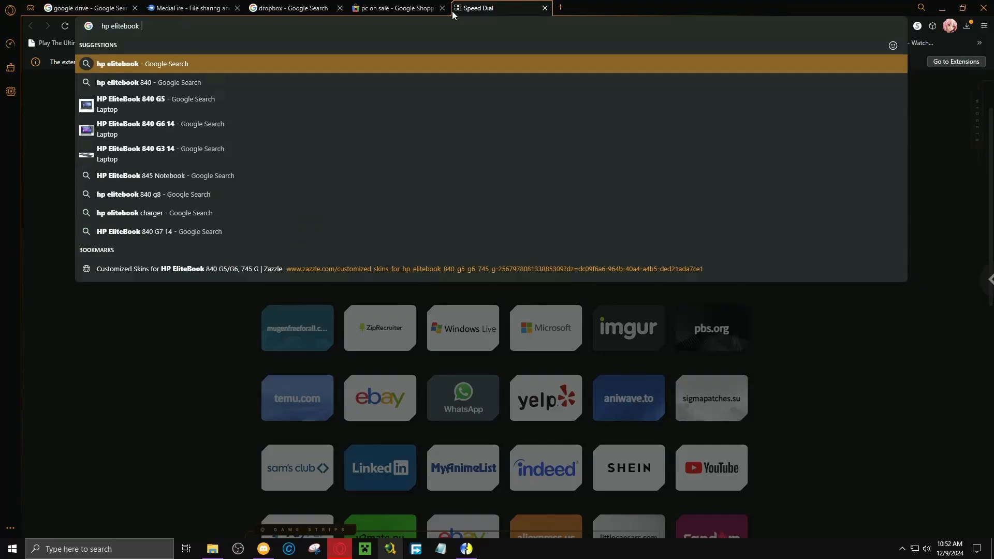
pyautogui.write('650')
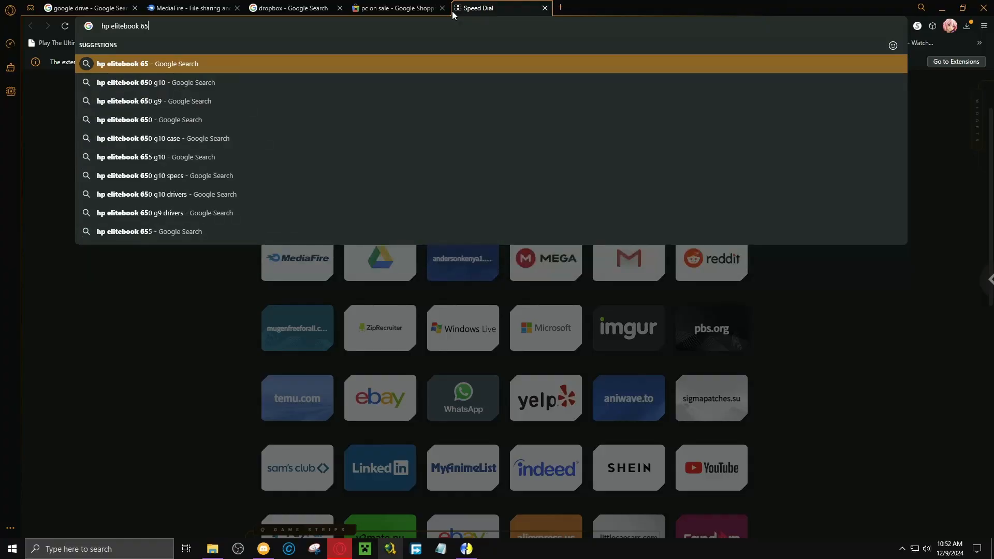
pyautogui.press('BackSpace')
pyautogui.press('BackSpace')
pyautogui.write('40 amd')
pyautogui.press('Return')
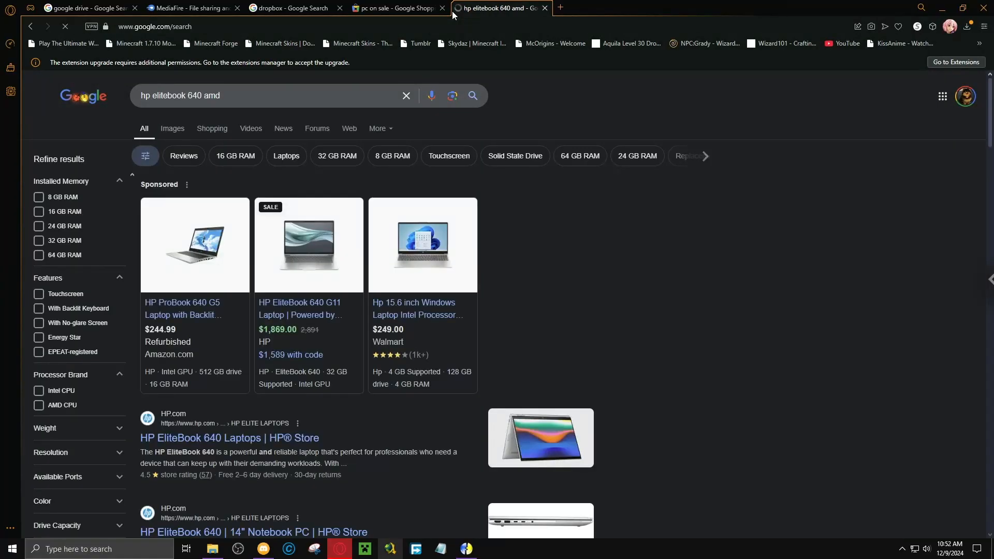
# Look through the HP EliteBook 640 search results, including the popular products and their prices.
pyautogui.scroll(-3, 669, 263)
pyautogui.scroll(-3, 669, 263)
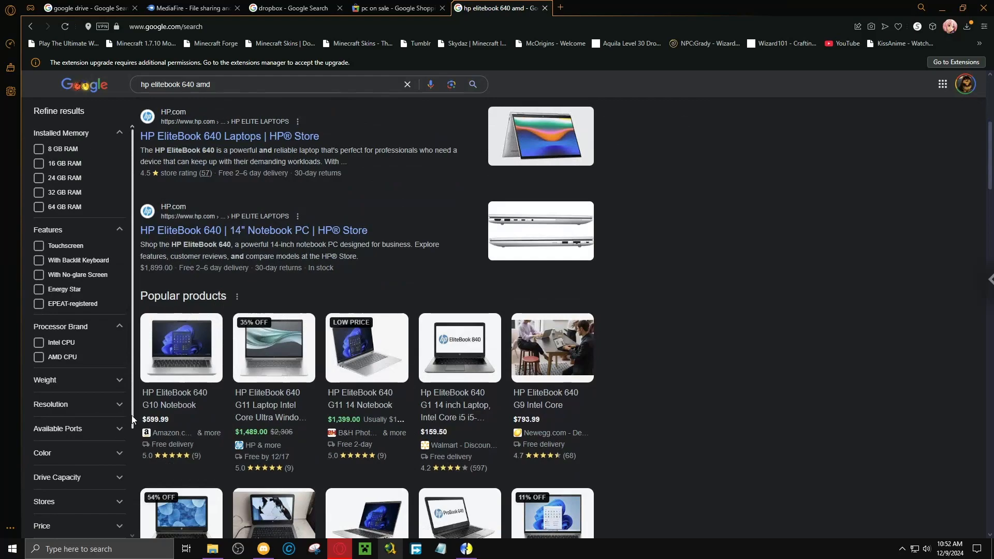
pyautogui.moveTo(172, 407)
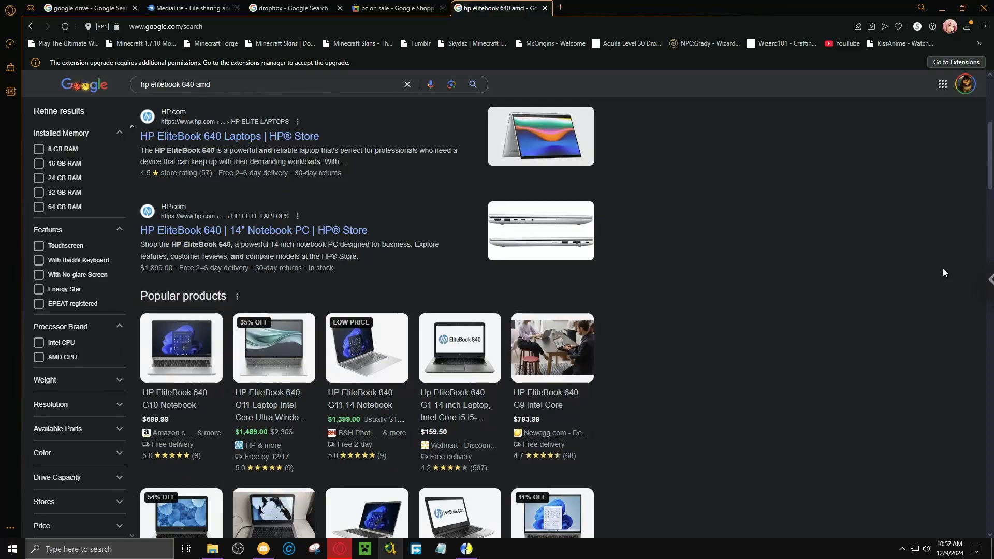
pyautogui.scroll(3, 878, 314)
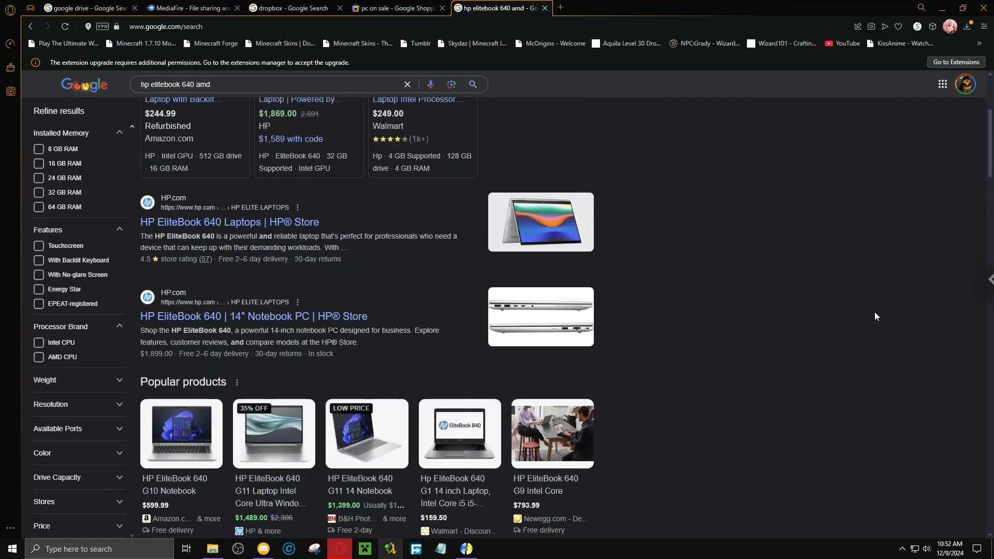
pyautogui.scroll(2, 872, 315)
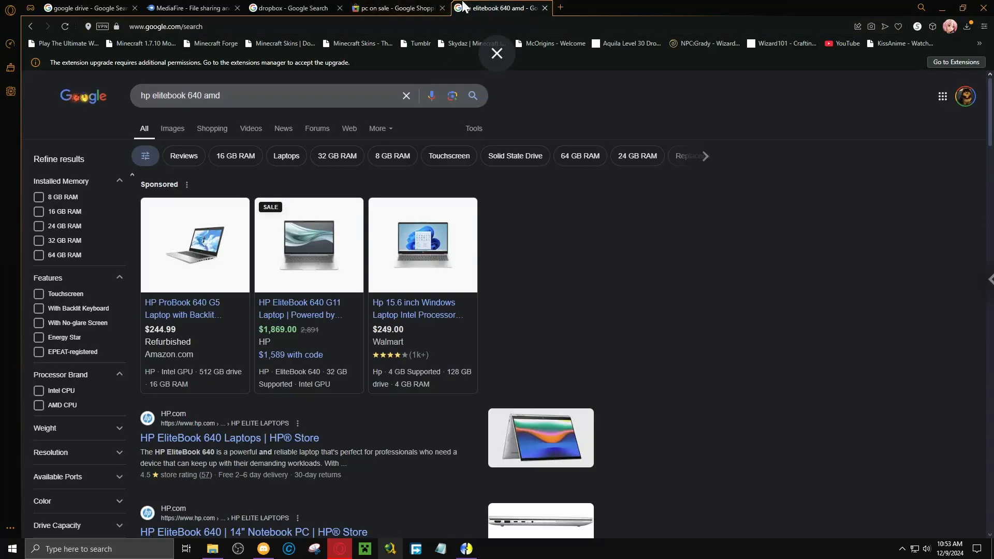
# Check the remote desktop's session options, and look through the browser's list of installed extensions.
pyautogui.click(990, 279)
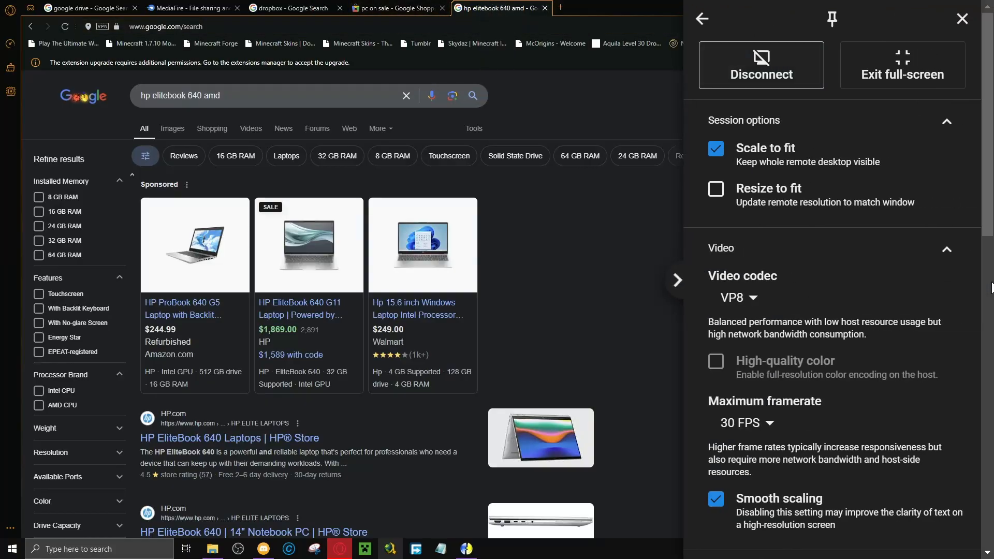
pyautogui.click(963, 18)
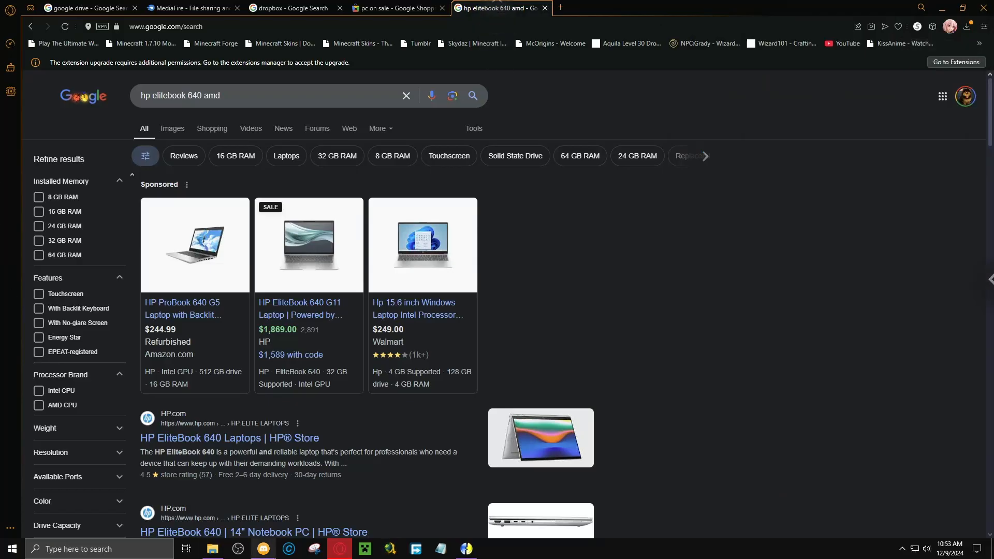
pyautogui.moveTo(534, 2)
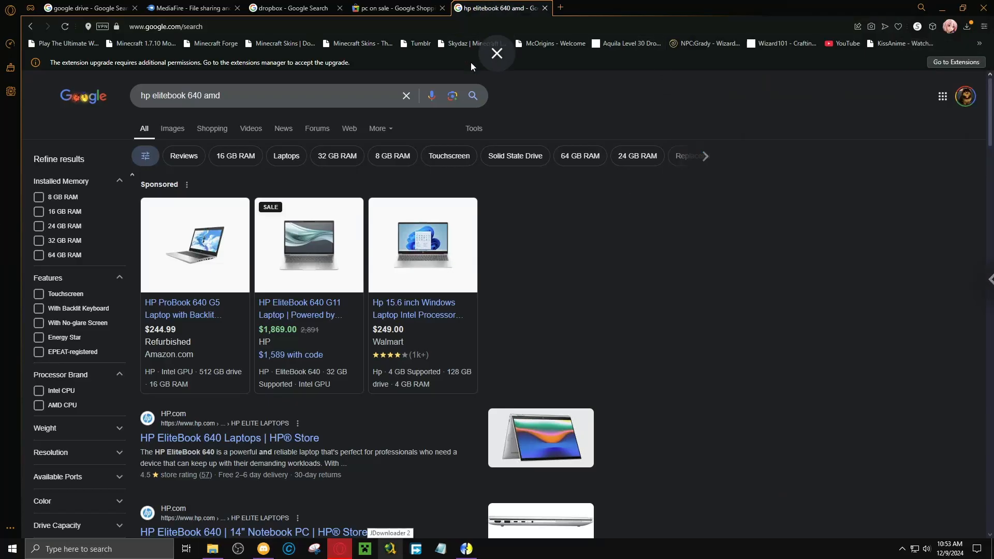
pyautogui.click(932, 26)
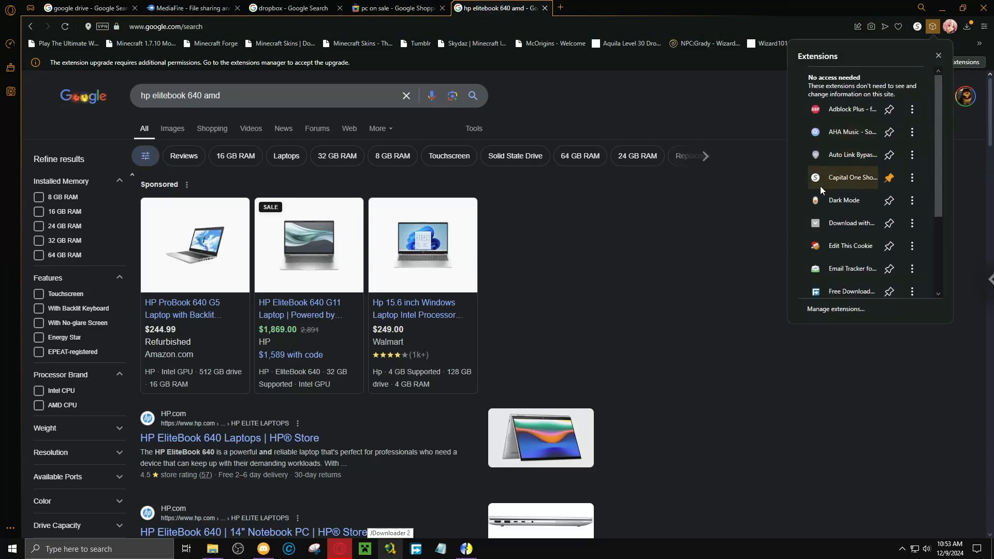
pyautogui.scroll(-2, 855, 210)
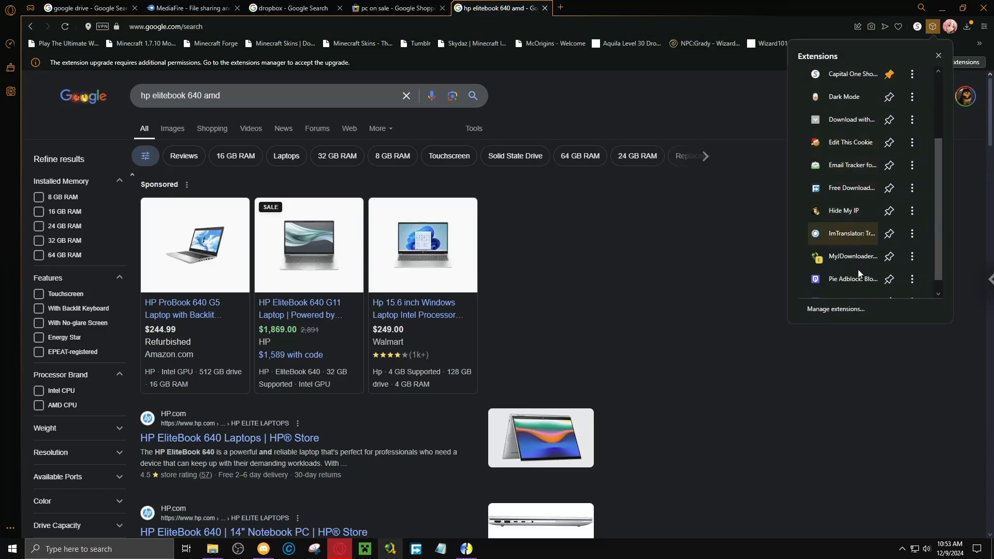
pyautogui.scroll(-1, 839, 267)
pyautogui.click(727, 226)
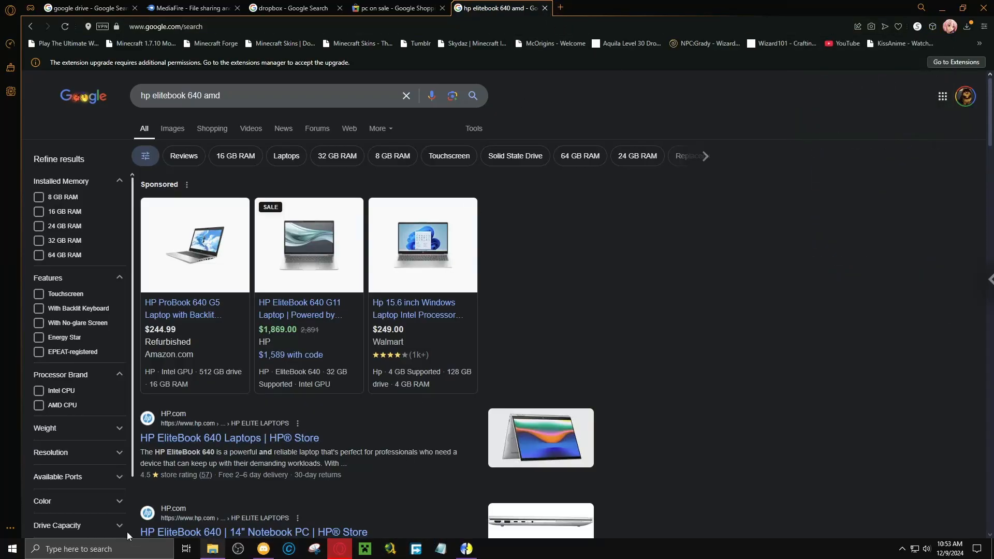
# Search Windows for "chrome" to view the Chrome Remote Desktop entry, then dismiss the search.
pyautogui.click(103, 541)
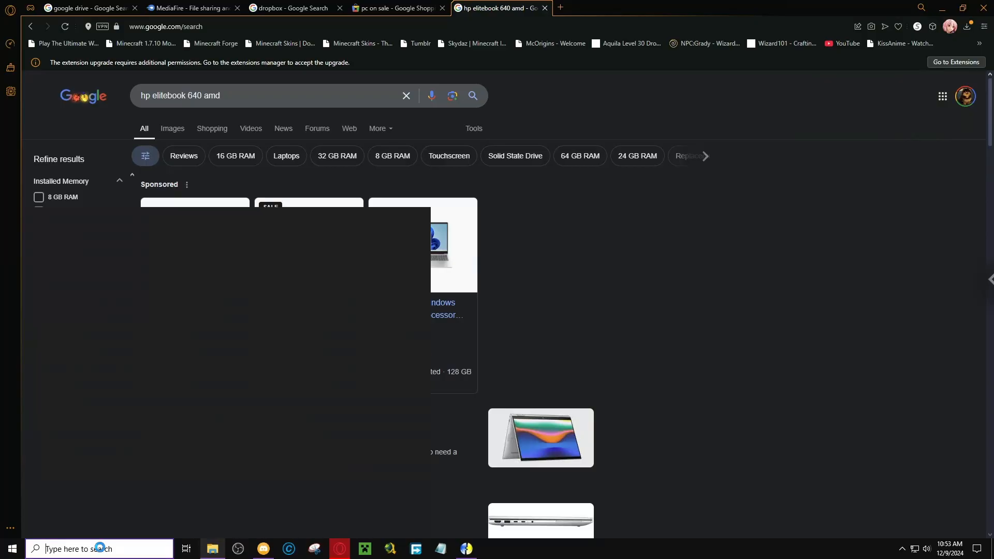
pyautogui.write('chrome')
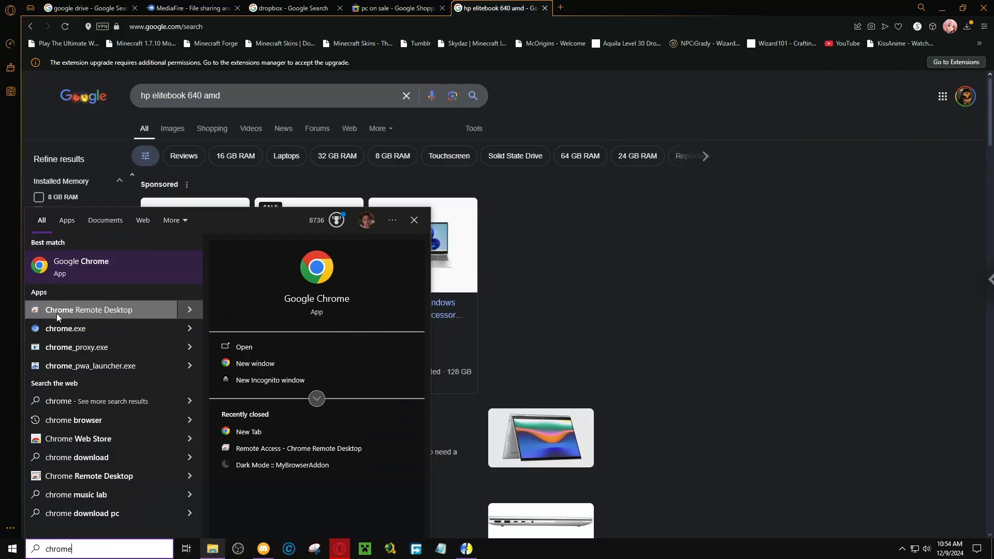
pyautogui.click(790, 324)
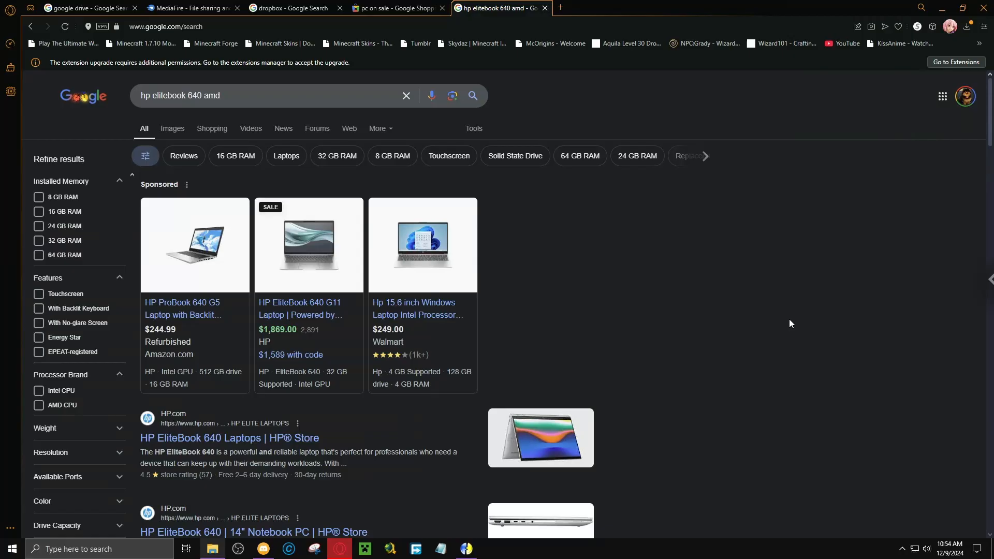
# Return to the "pc on sale" shopping results and look through the brand picks, mini PCs and all-in-one computers.
pyautogui.click(355, 11)
pyautogui.scroll(-3, 231, 287)
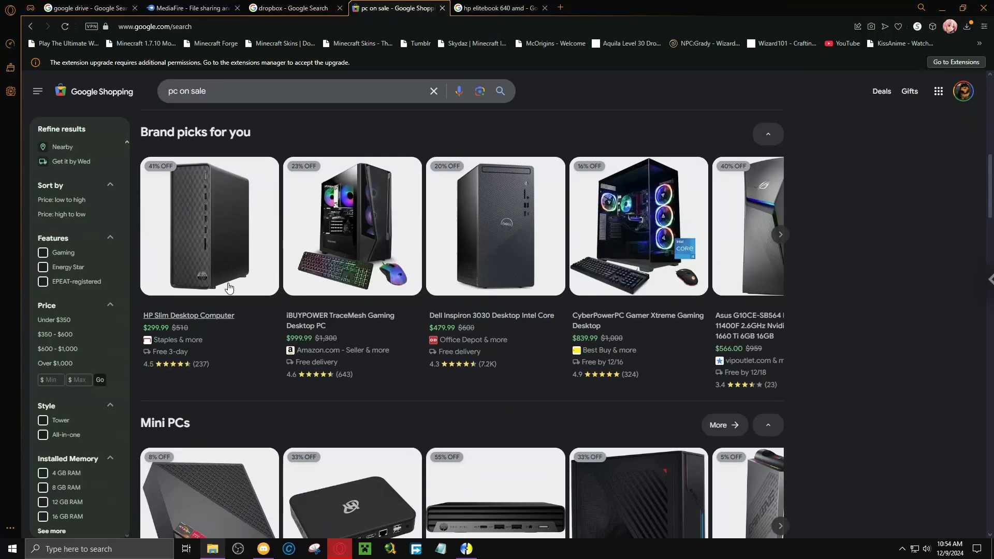
pyautogui.scroll(-5, 230, 286)
pyautogui.scroll(3, 326, 174)
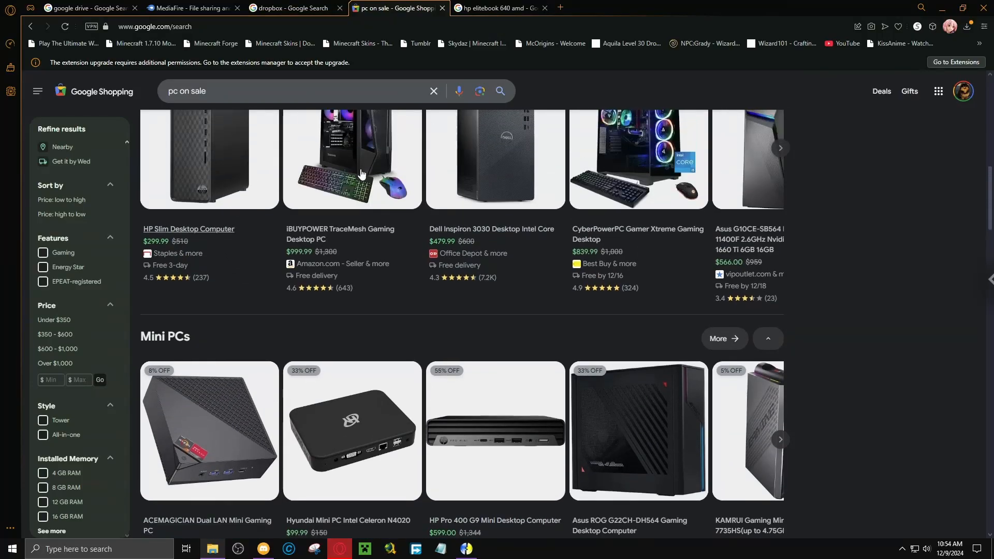
pyautogui.scroll(-6, 413, 237)
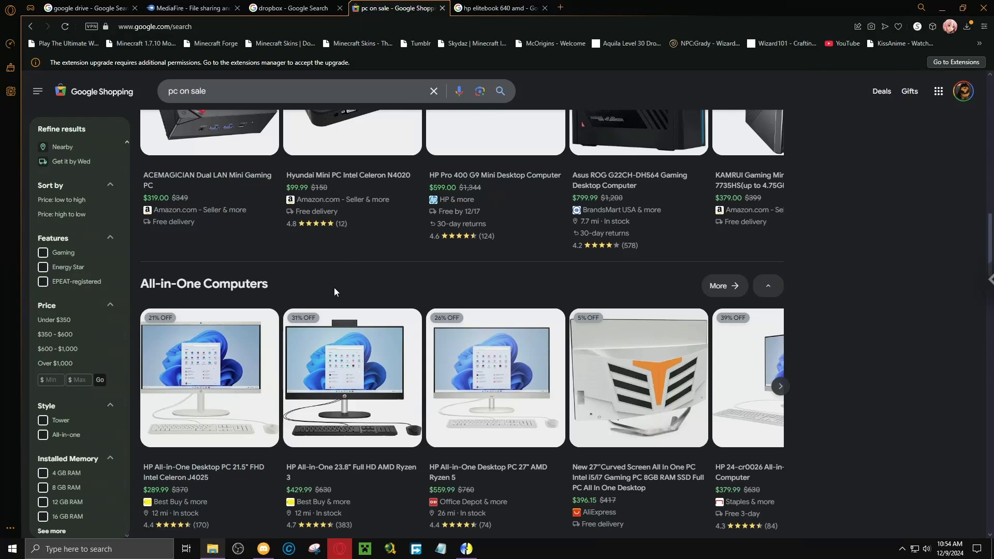
pyautogui.scroll(15, 319, 295)
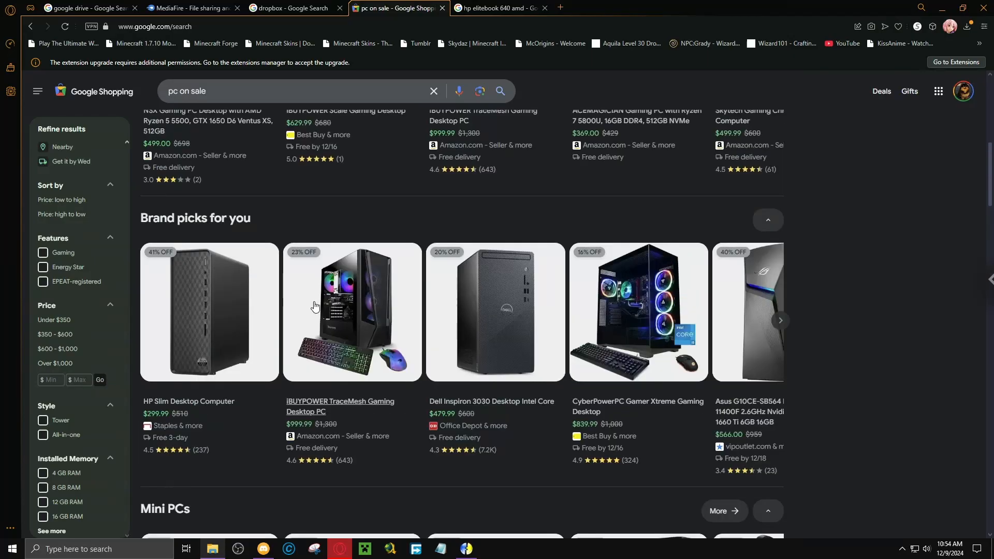
pyautogui.scroll(4, 306, 305)
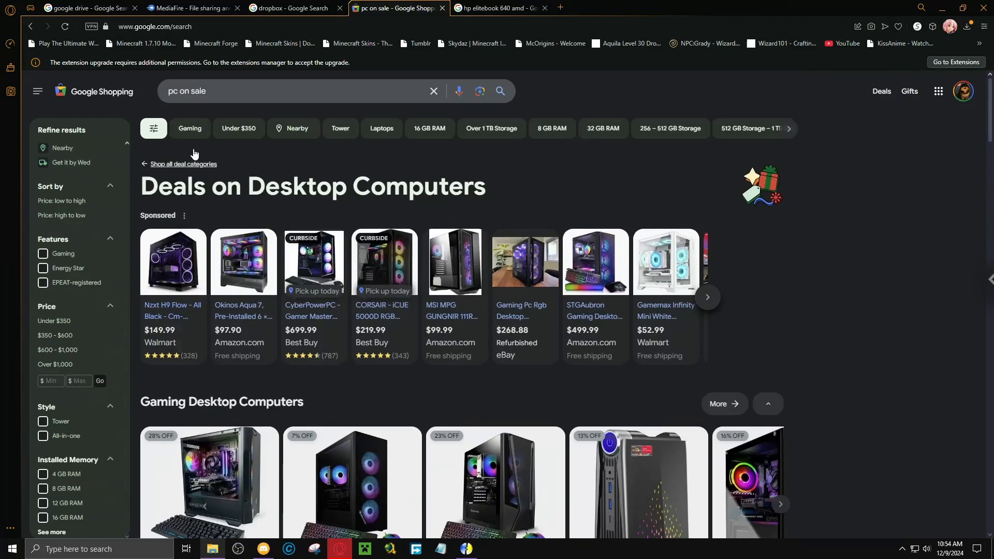
# Search Google Shopping for "pc cheap" and look through the recommended, general-use, home office and all-in-one PCs.
pyautogui.tripleClick(216, 93)
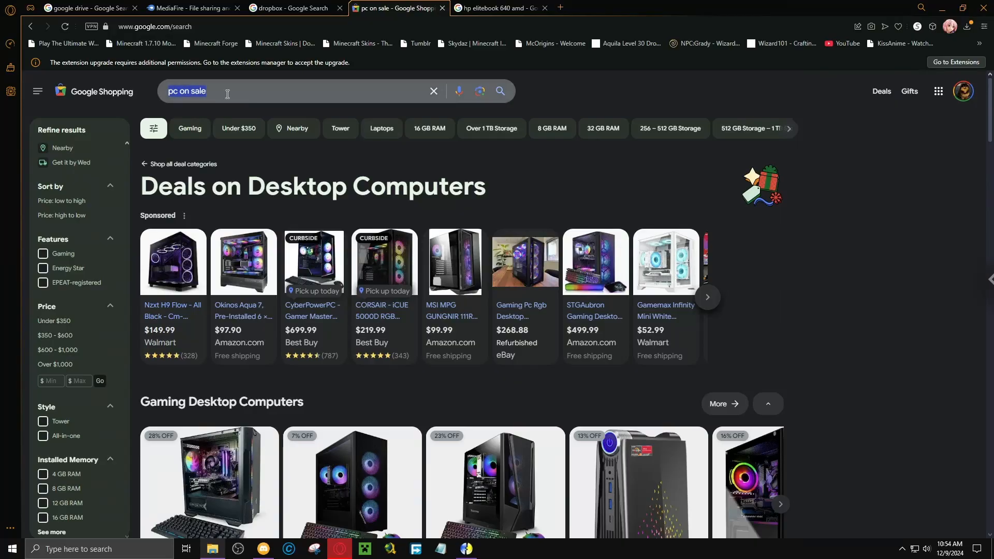
pyautogui.write('pc cheap')
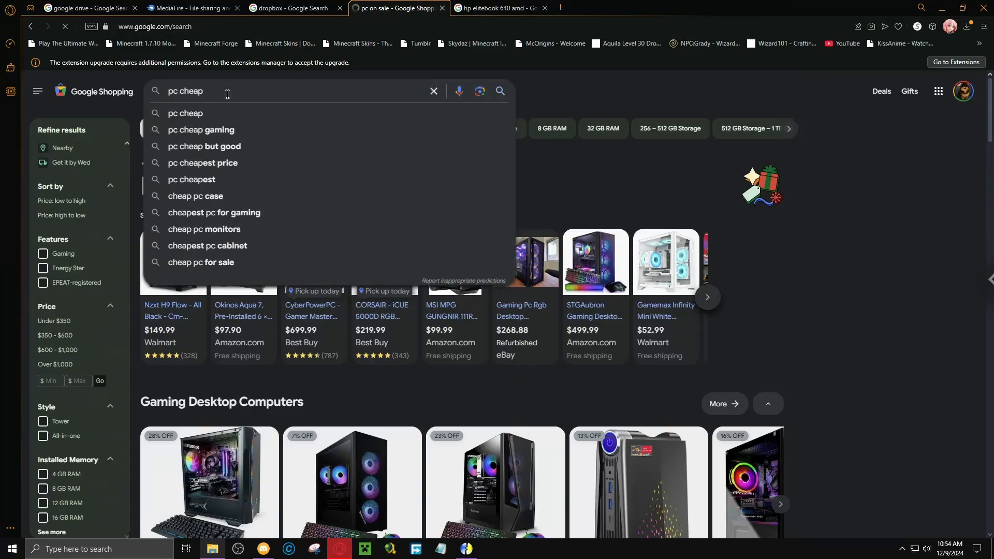
pyautogui.press('Return')
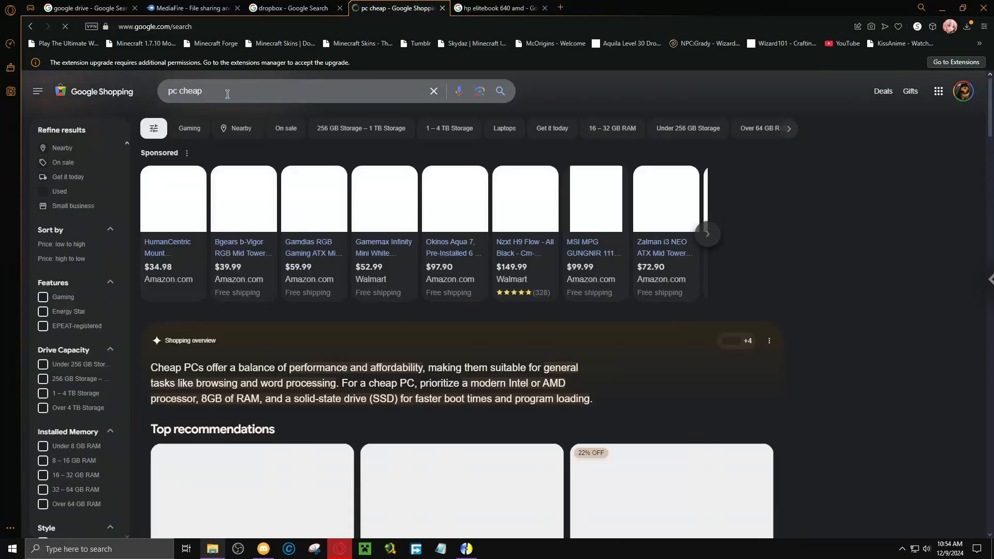
pyautogui.scroll(-5, 218, 288)
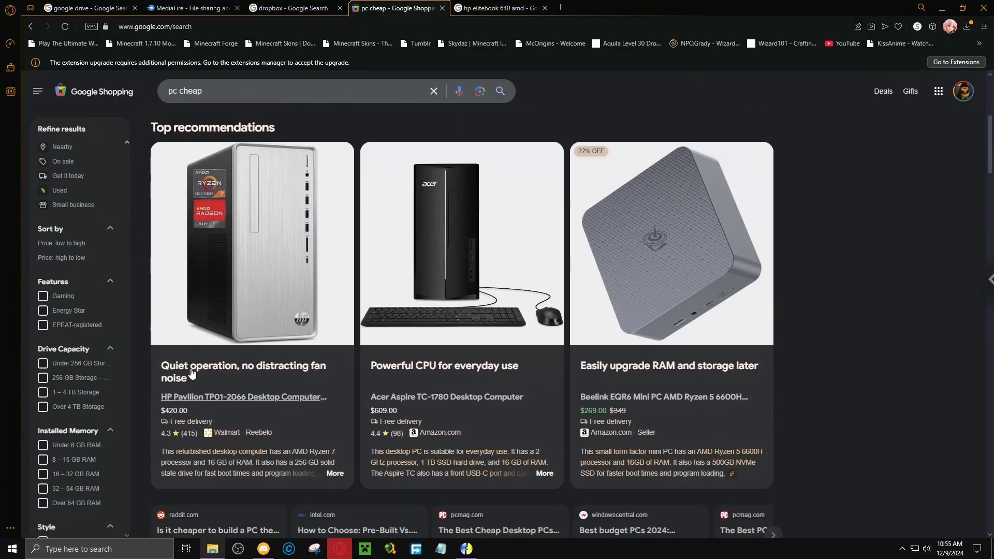
pyautogui.scroll(-9, 358, 324)
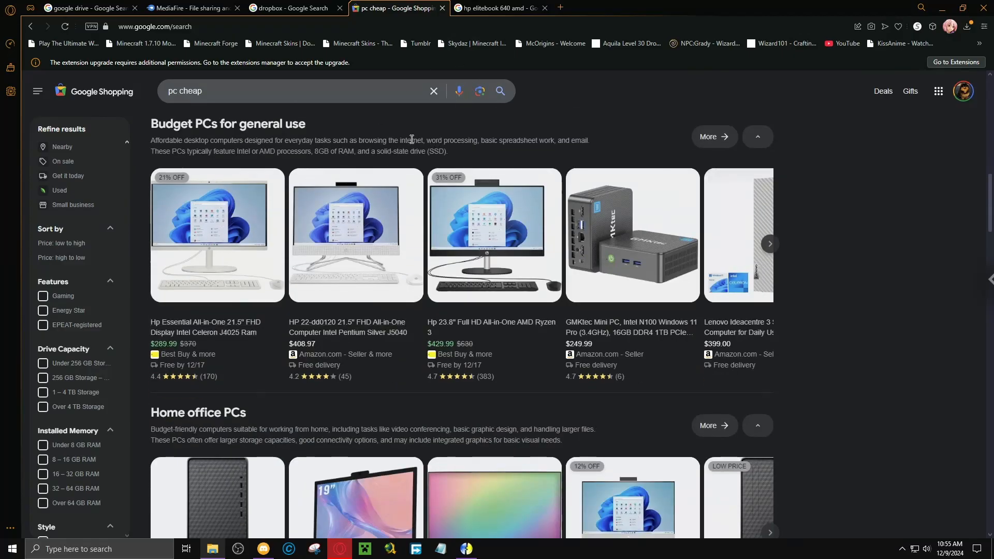
pyautogui.scroll(-1, 836, 207)
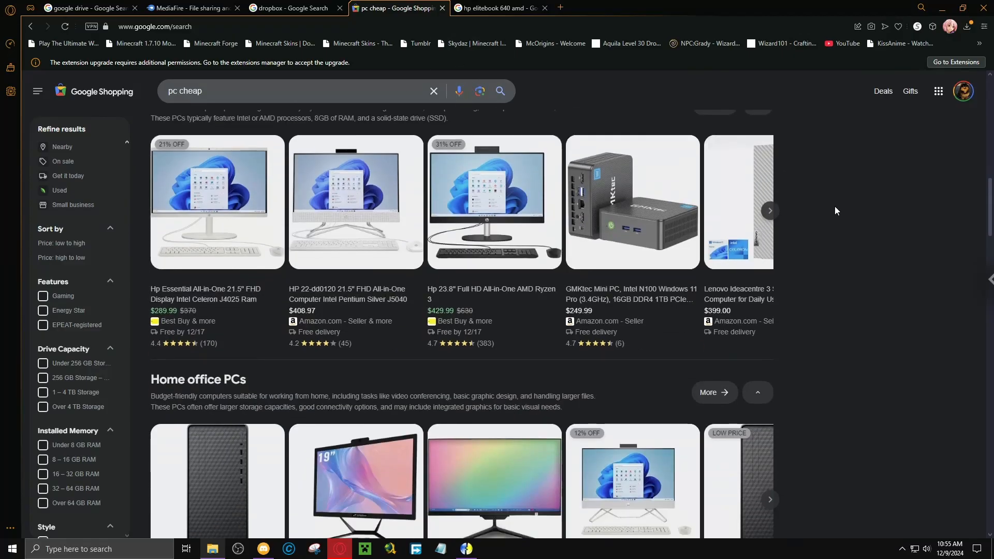
pyautogui.scroll(-7, 834, 206)
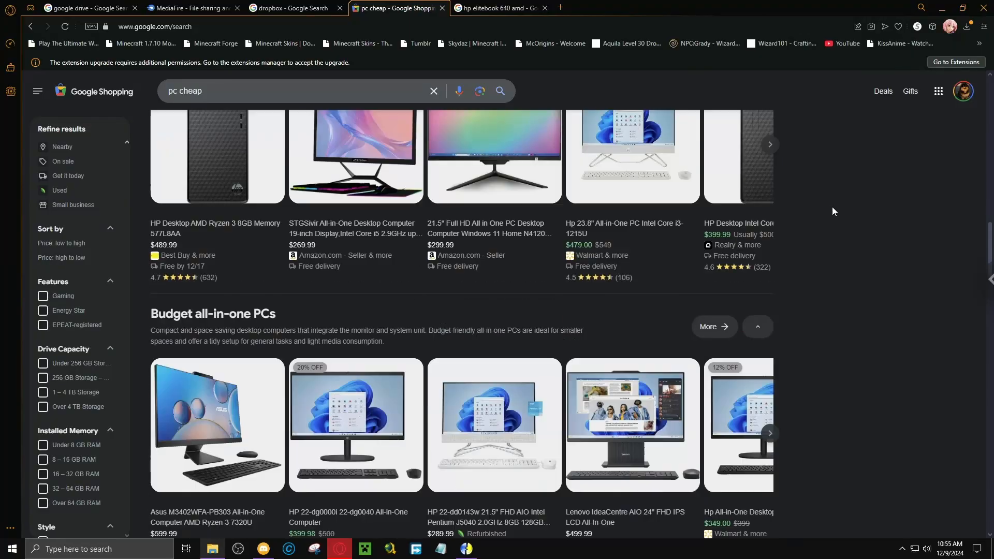
# Go to ebay.com in the current tab and dismiss the pop-up about not being logged in.
pyautogui.click(420, 25)
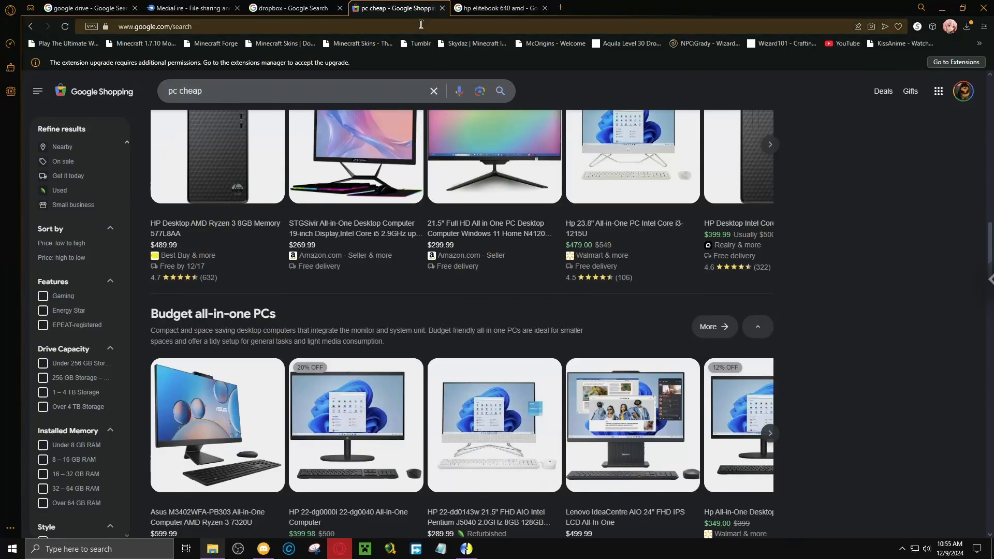
pyautogui.write('ebay.com')
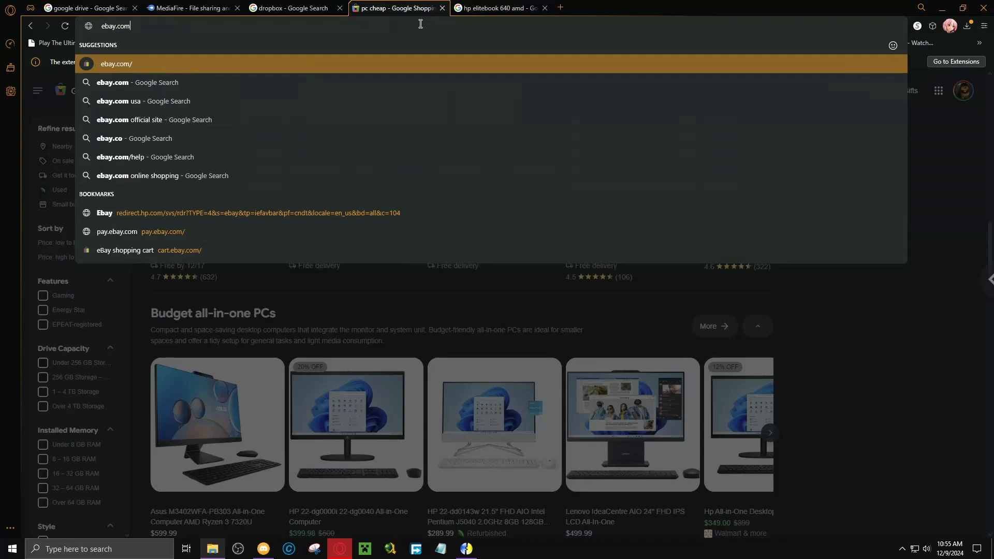
pyautogui.press('Return')
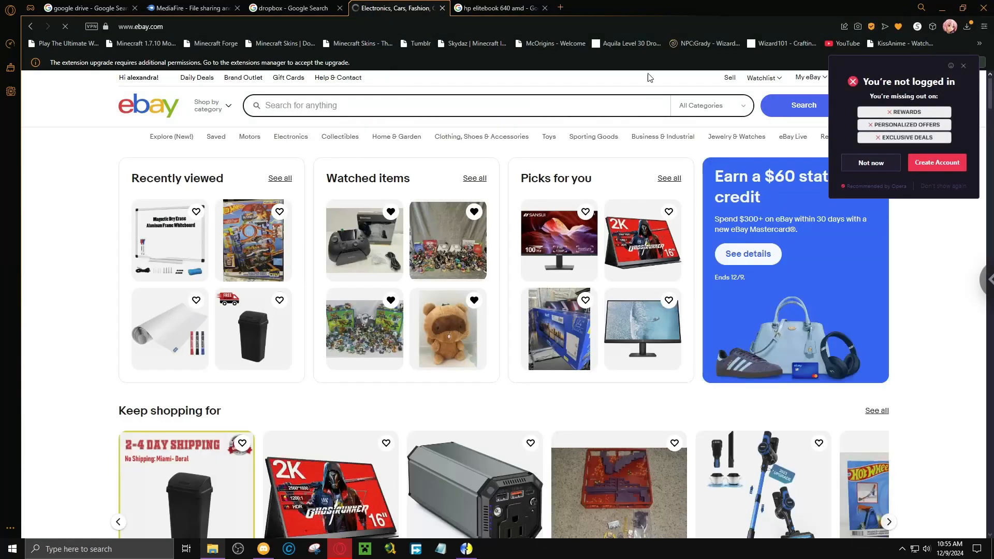
pyautogui.click(965, 66)
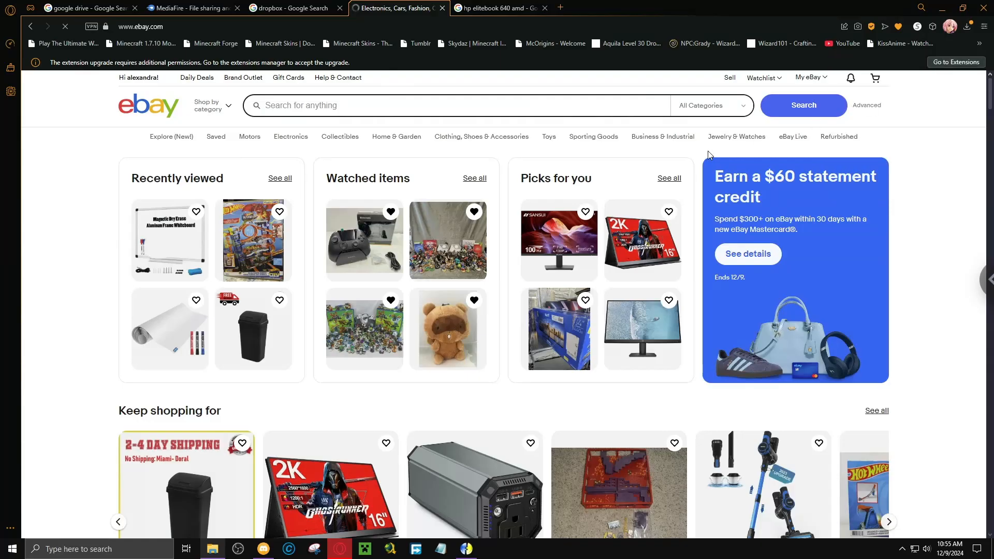
# Glance over the eBay home page and close both its tab and the "hp elitebook 640 amd" search tab.
pyautogui.scroll(-2, 706, 156)
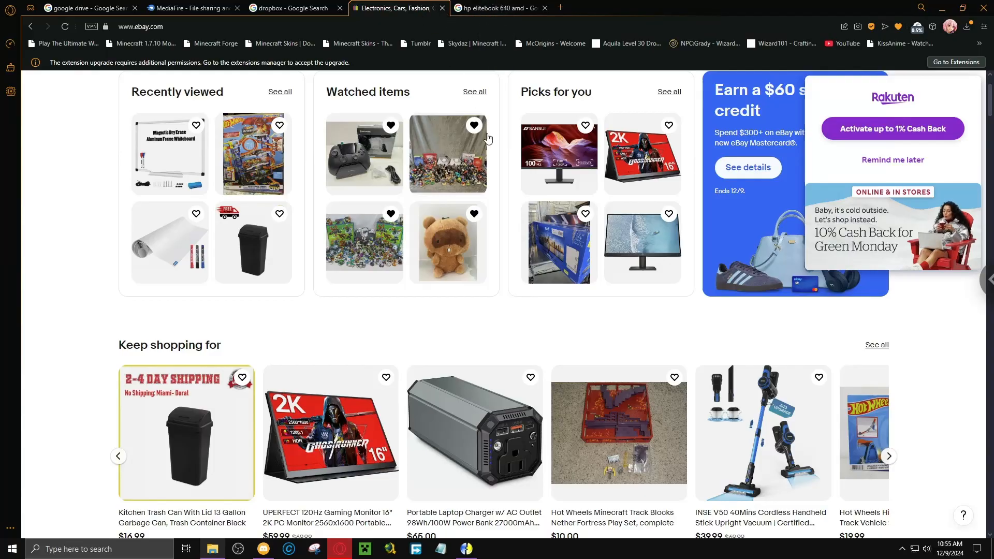
pyautogui.click(443, 9)
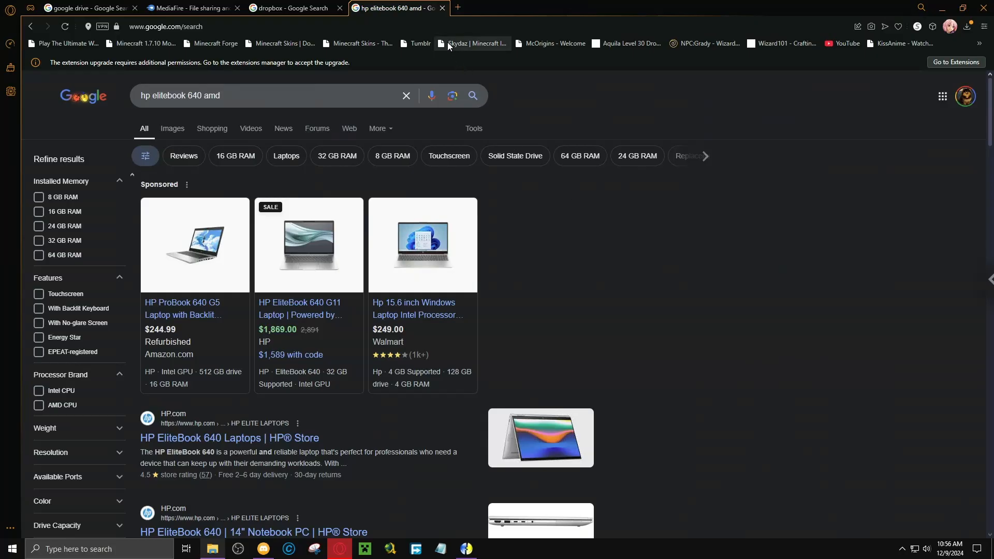
pyautogui.click(442, 8)
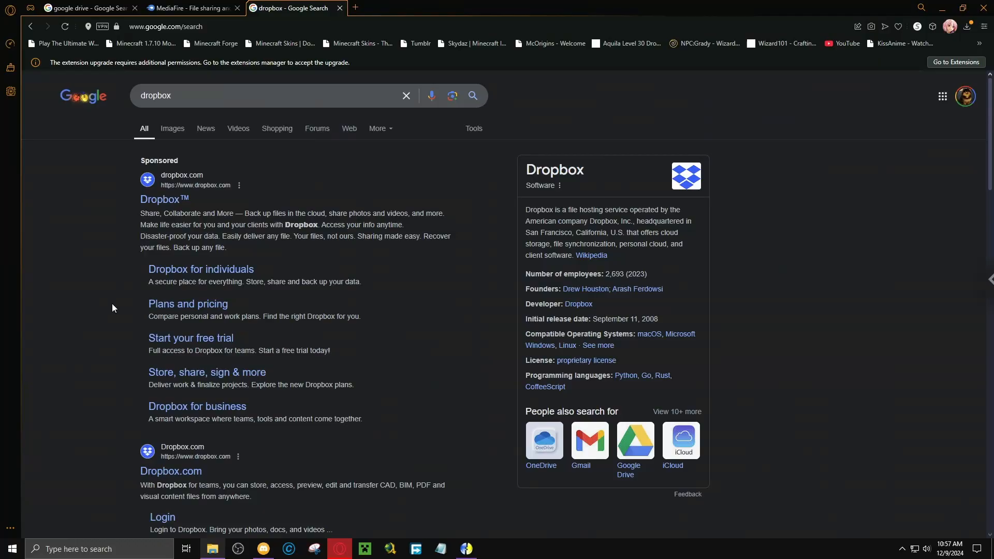
# Go to the "google drive" search results and look through the listed pages.
pyautogui.click(78, 9)
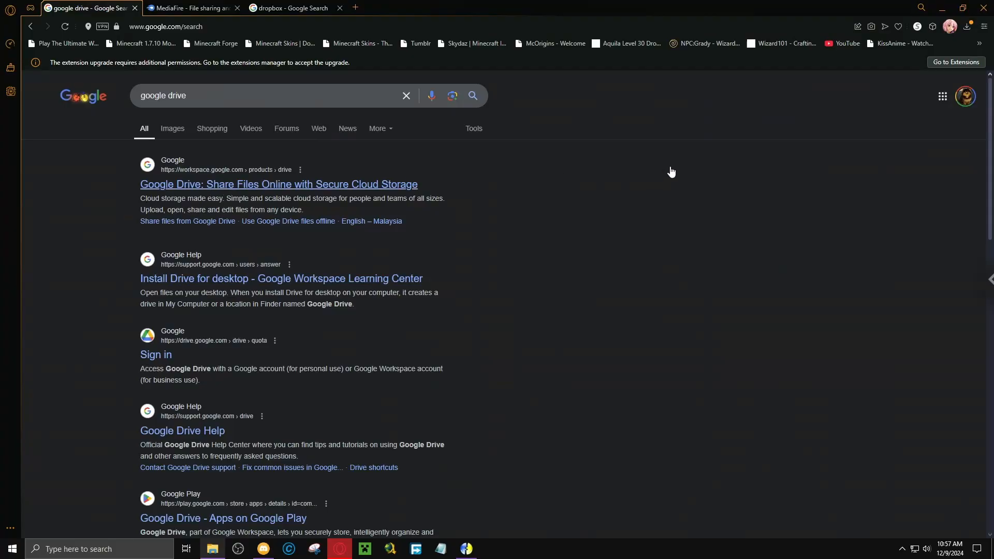
pyautogui.scroll(-5, 670, 167)
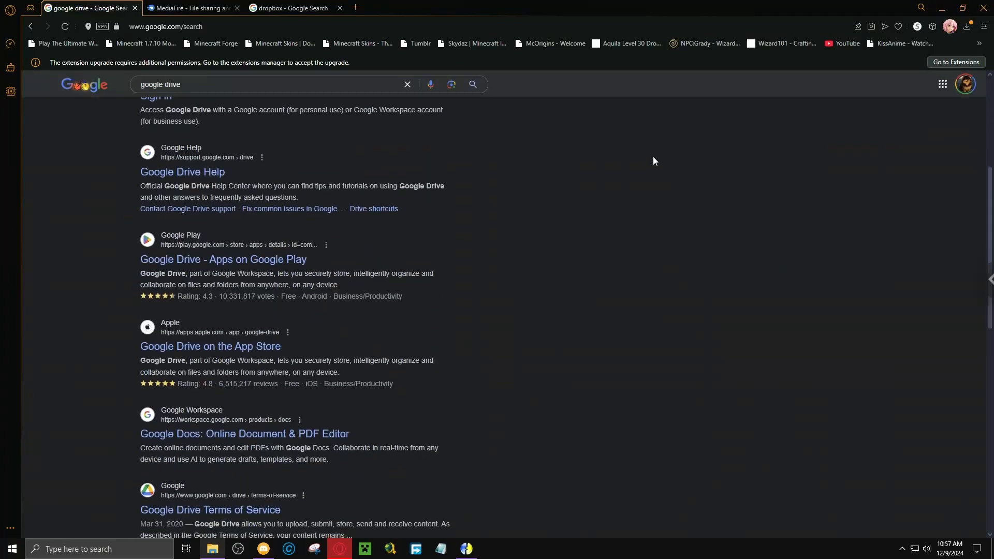
pyautogui.scroll(5, 565, 200)
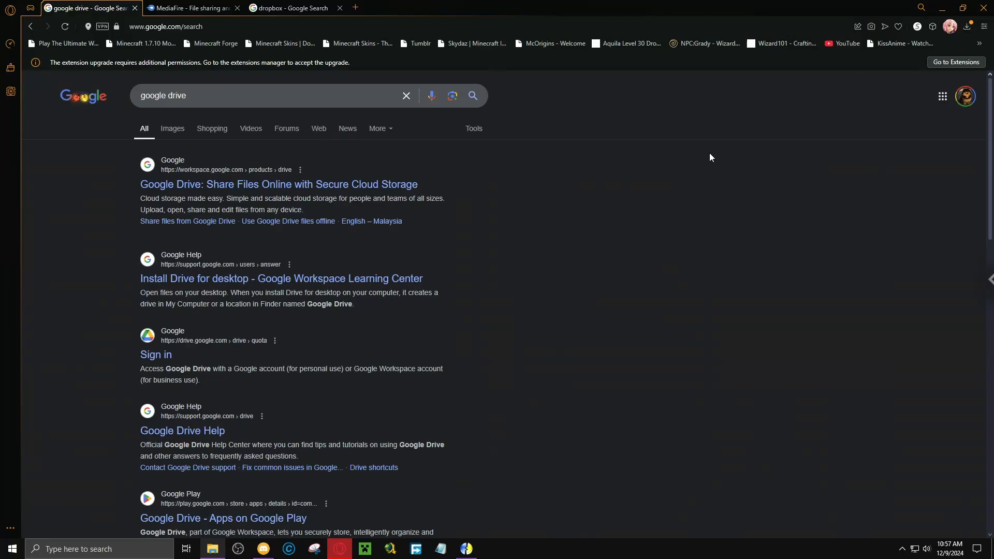
# Take the remote desktop session out of full screen, switch to OBS to pause the recording, and minimize OBS.
pyautogui.moveTo(467, 1)
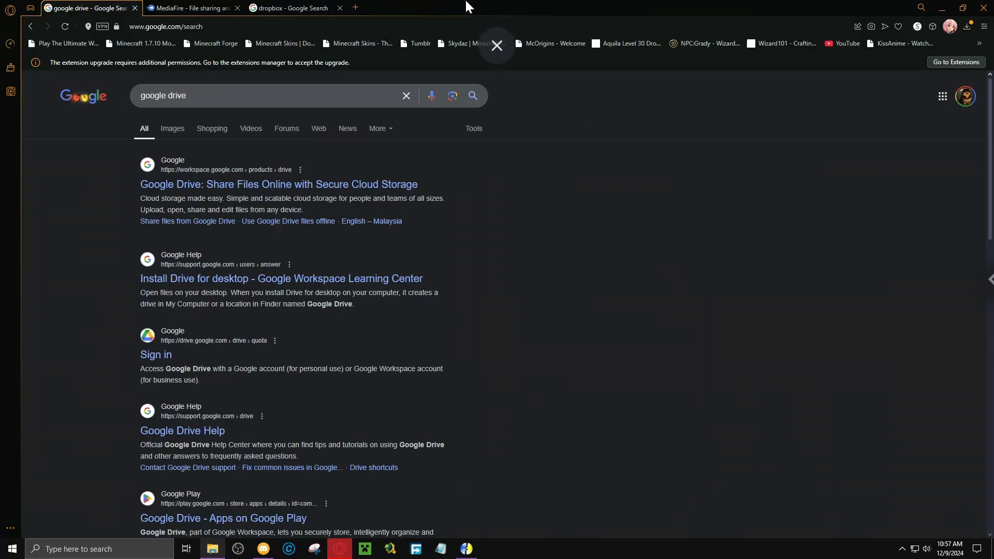
pyautogui.click(497, 53)
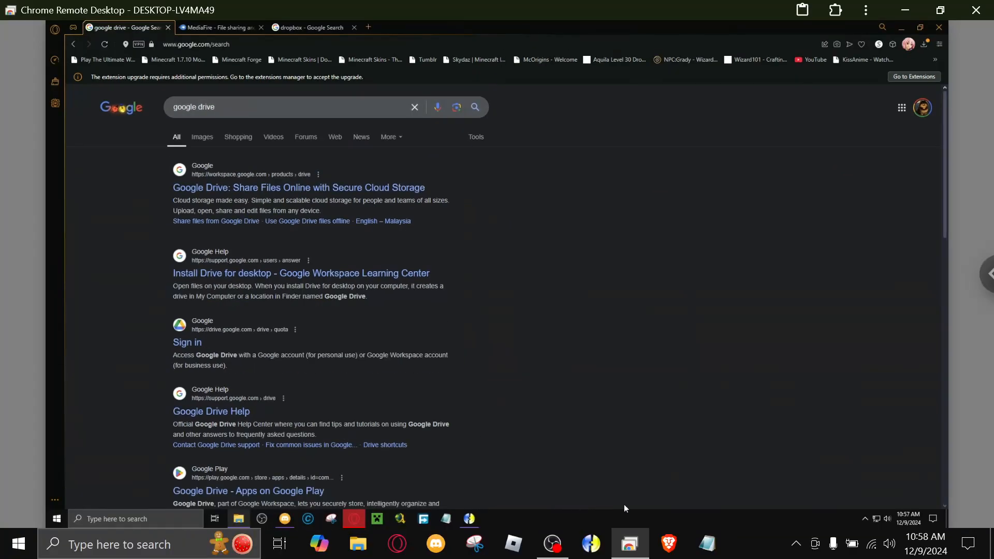
pyautogui.click(553, 544)
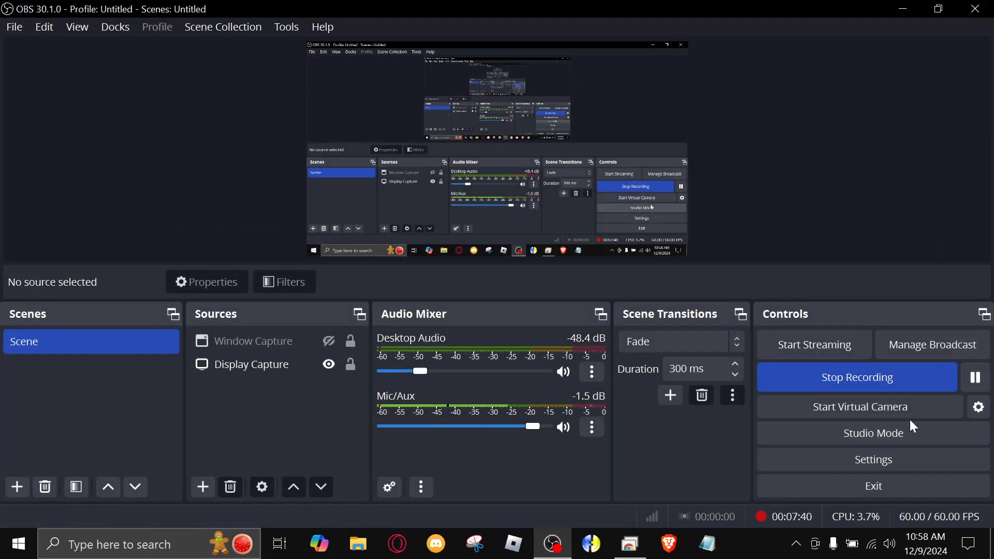
pyautogui.click(975, 383)
pyautogui.click(976, 382)
pyautogui.click(903, 9)
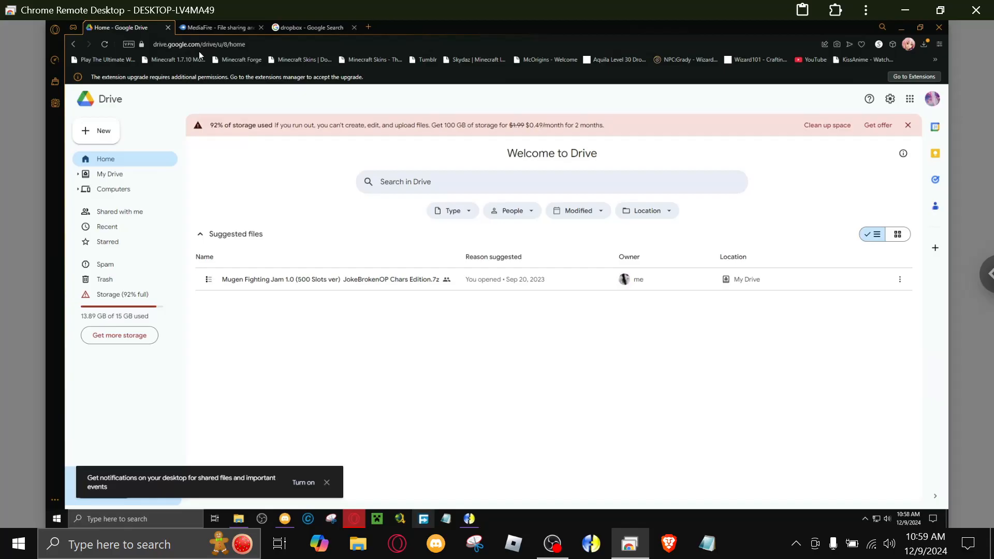
# View the file list in the MediaFire account and close its tab.
pyautogui.click(222, 27)
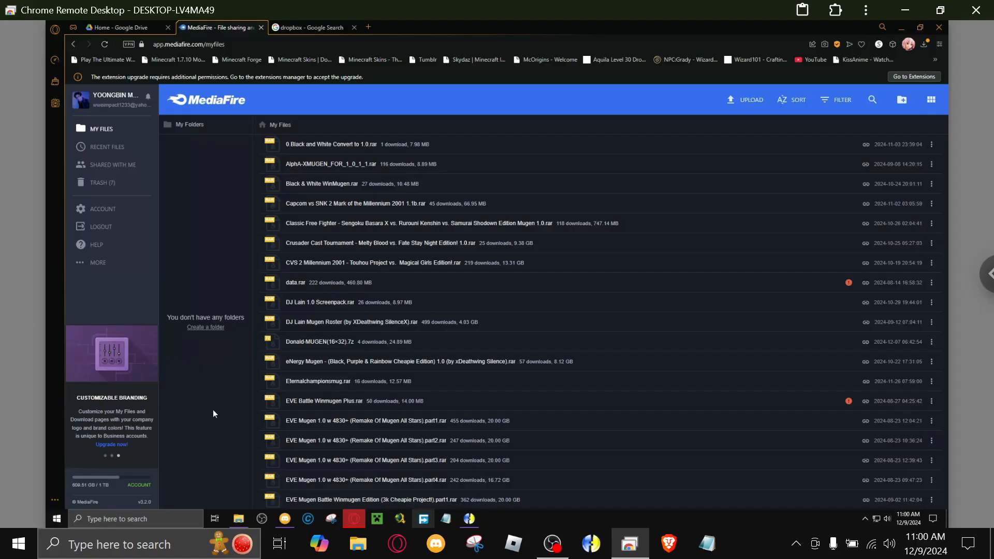
pyautogui.click(261, 27)
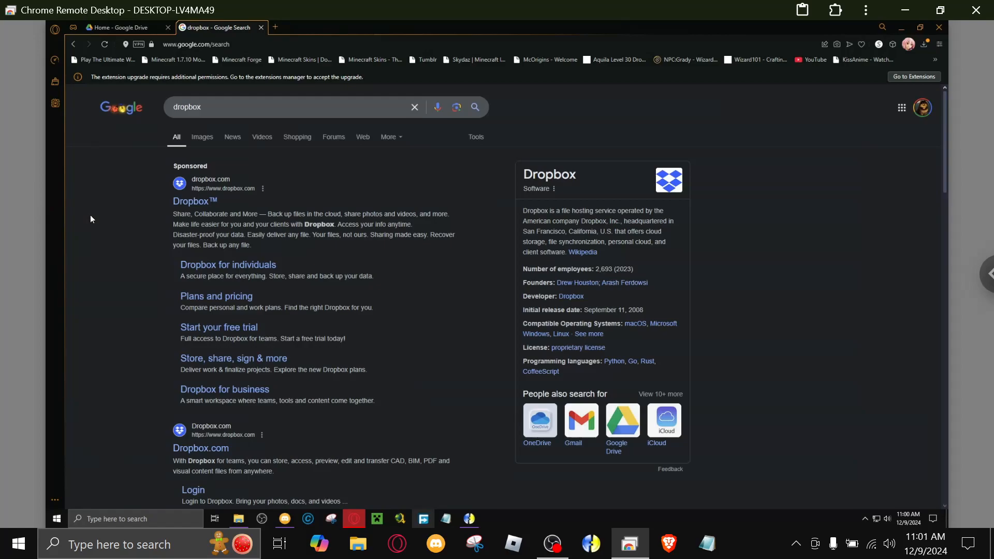
# Return to Google Drive, open the offer for more storage and bring up all Google One plans.
pyautogui.click(121, 31)
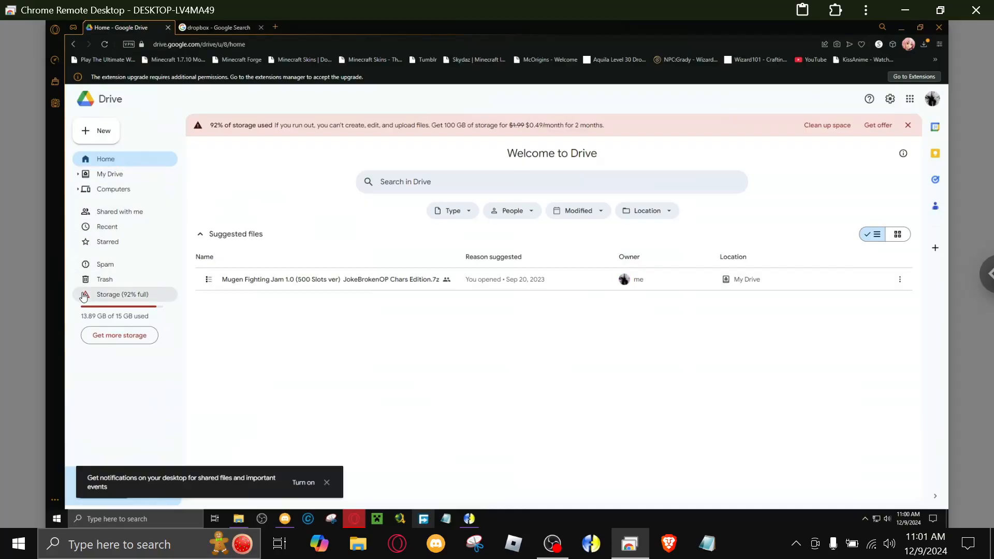
pyautogui.click(118, 335)
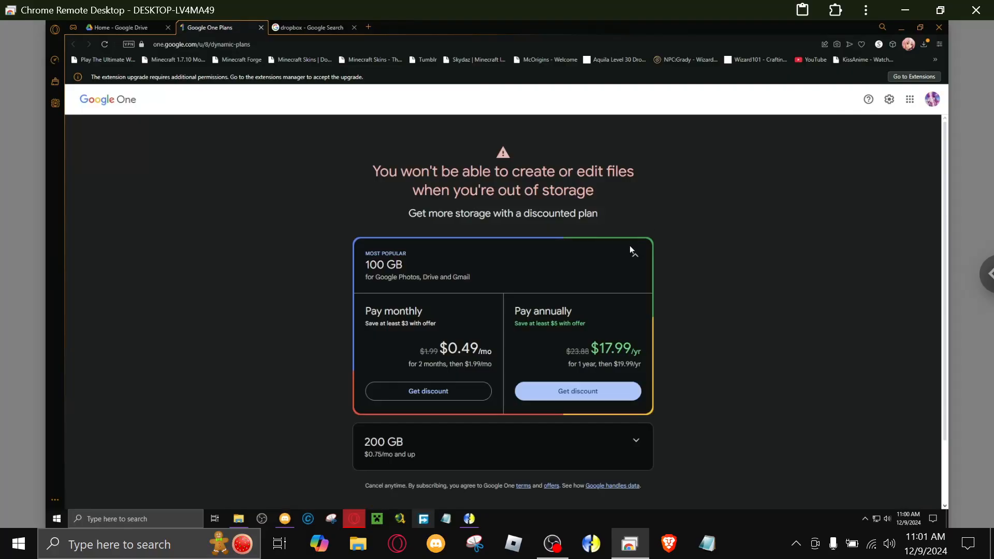
pyautogui.scroll(-3, 769, 338)
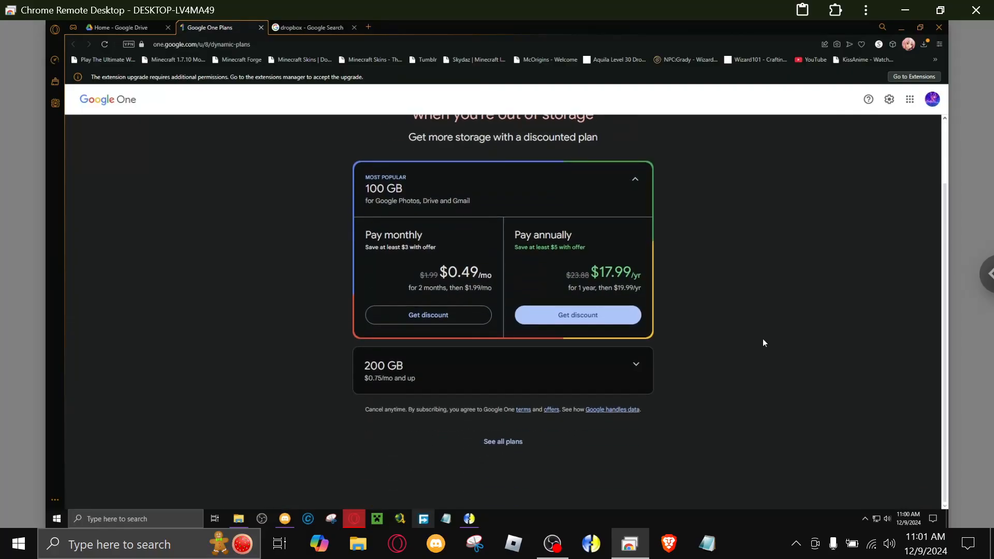
pyautogui.click(504, 444)
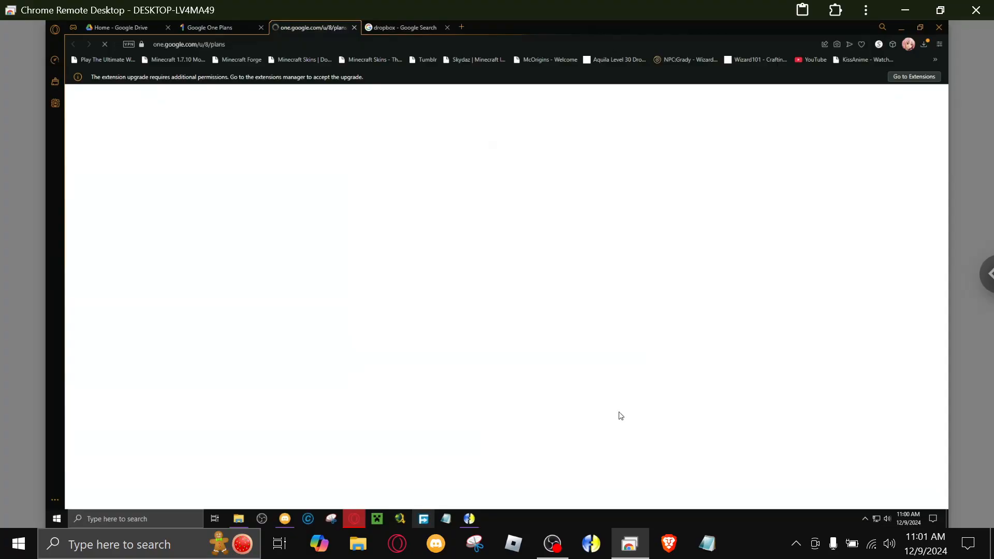
# Compare the storage, prices and benefits of the Google One plans, including Basic, Standard and Premium.
pyautogui.scroll(-3, 927, 290)
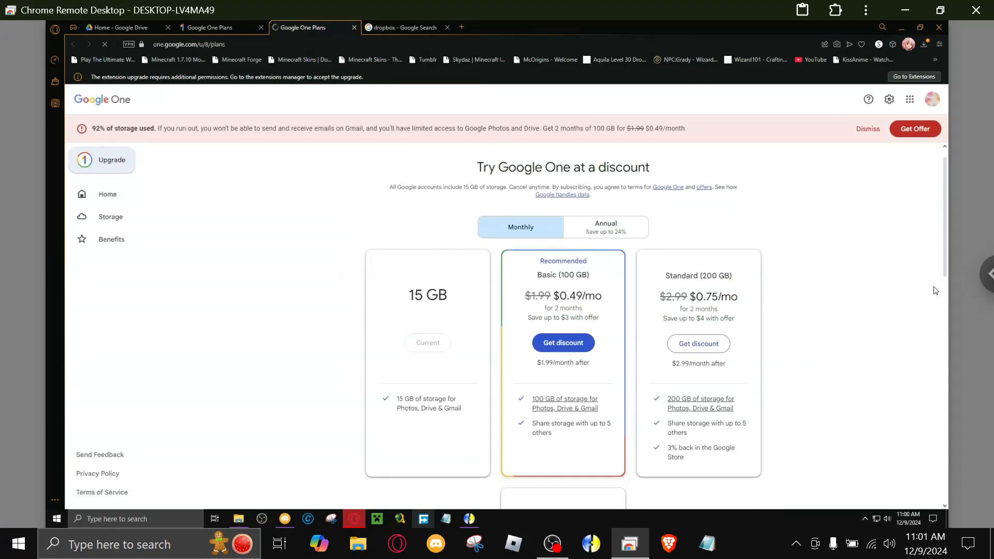
pyautogui.scroll(-2, 777, 293)
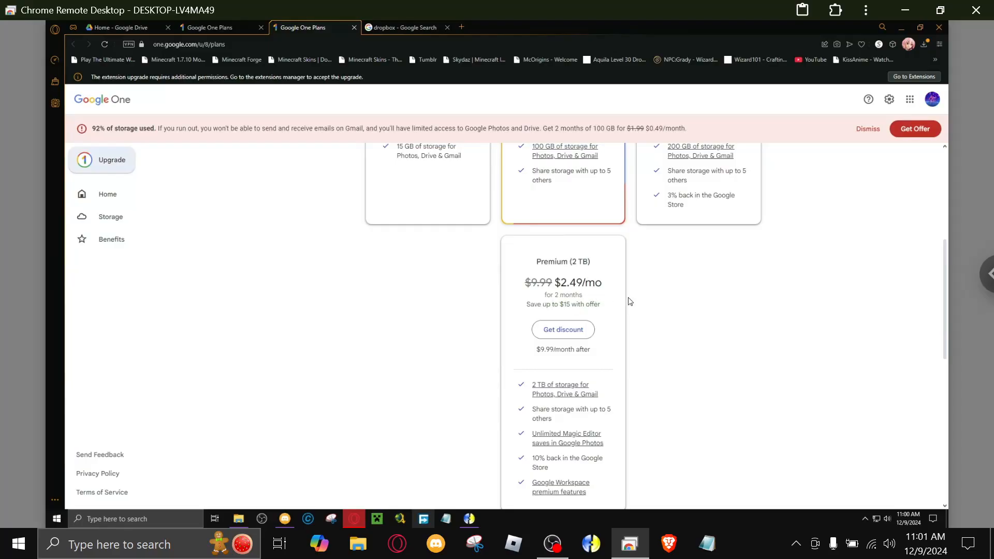
pyautogui.scroll(-3, 631, 304)
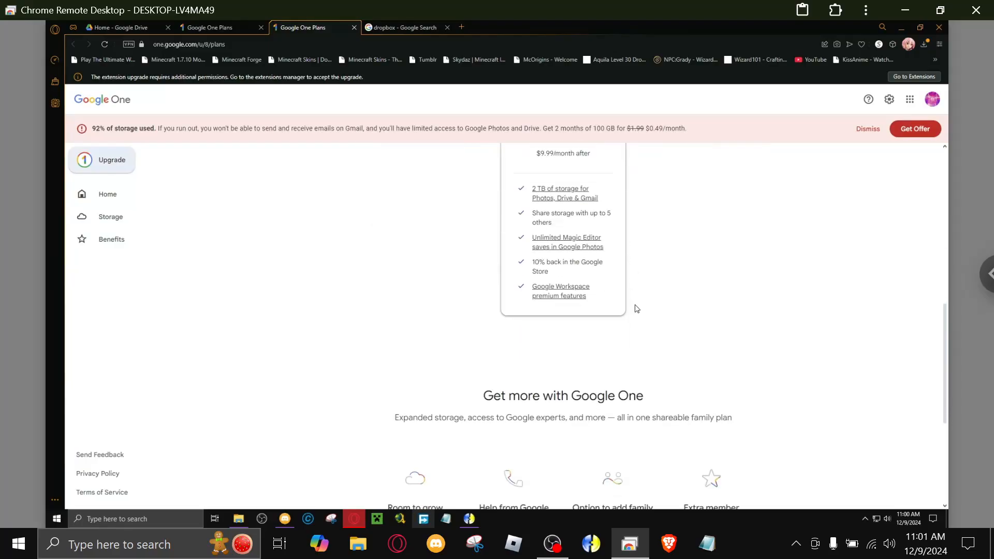
pyautogui.scroll(4, 596, 300)
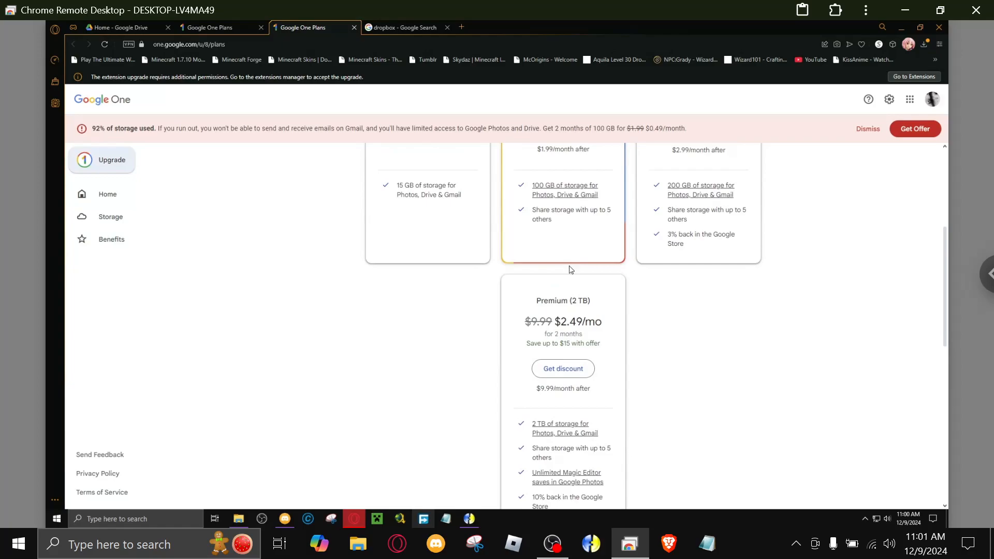
pyautogui.scroll(-3, 642, 322)
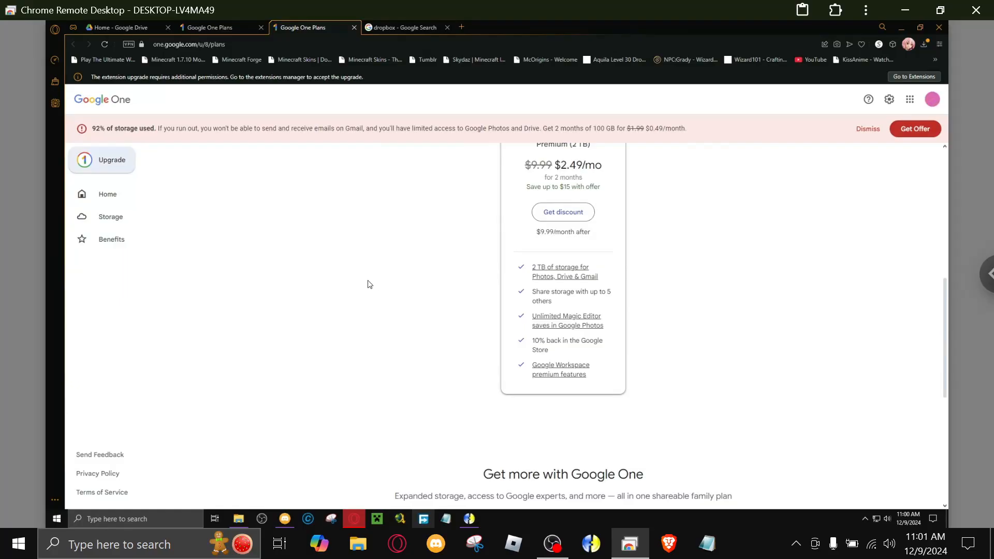
pyautogui.scroll(5, 368, 285)
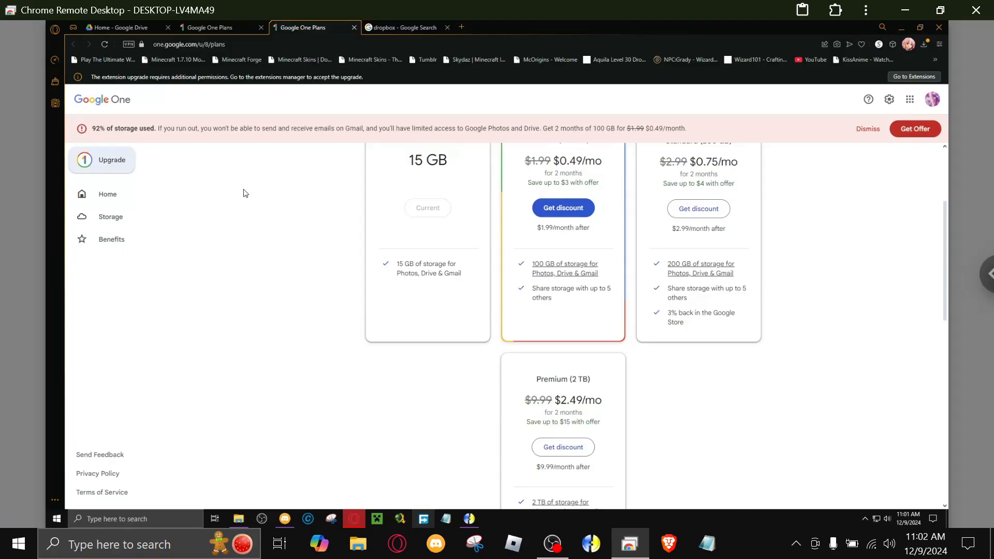
# Open Dropbox's "Plans and pricing" page from the "dropbox" search results and look through the paid, Basic and Enterprise plans.
pyautogui.click(400, 27)
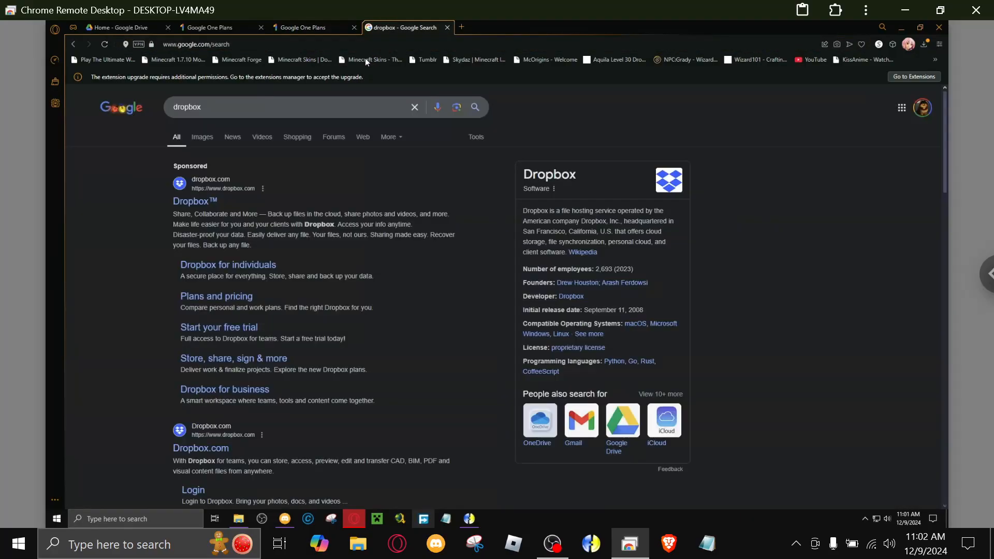
pyautogui.click(207, 296)
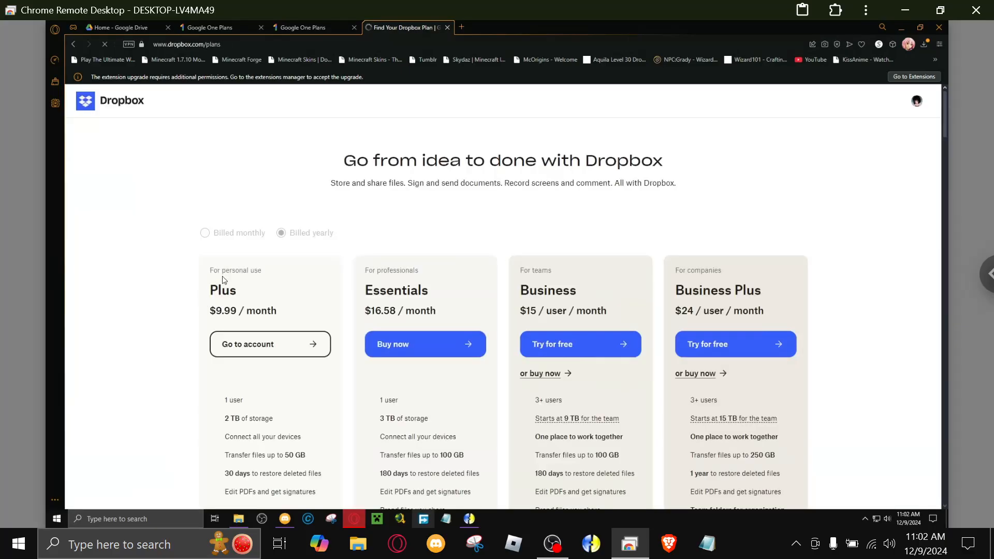
pyautogui.scroll(-2, 247, 214)
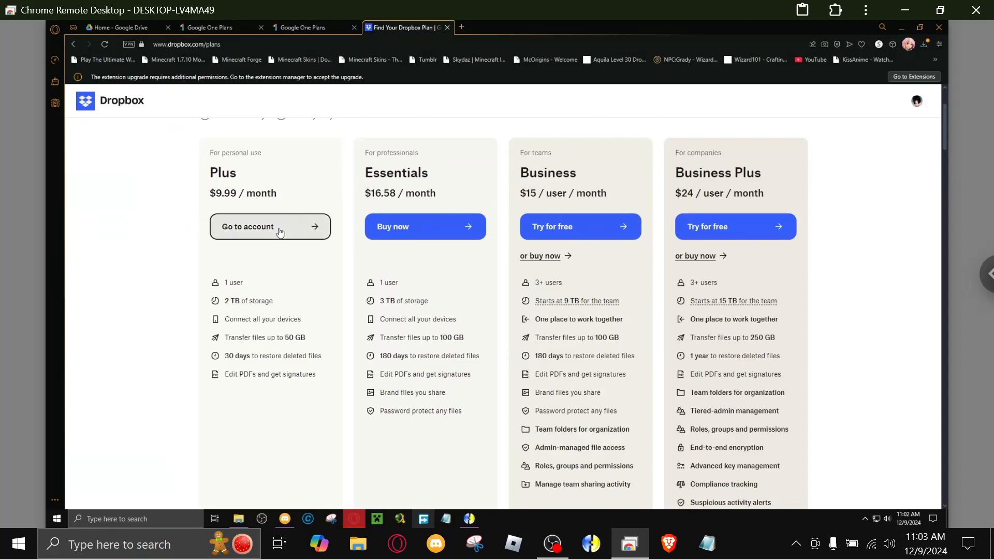
pyautogui.scroll(-3, 280, 232)
pyautogui.scroll(3, 280, 231)
pyautogui.scroll(-5, 271, 229)
pyautogui.scroll(-3, 266, 236)
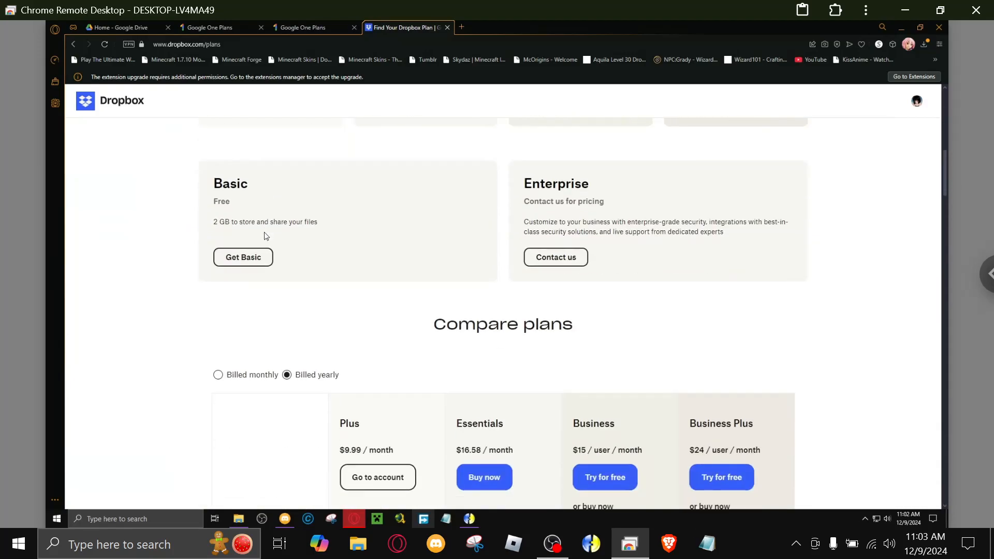
# View the beginning of Dropbox's Compare plans table and close the Sales Chat pop-up.
pyautogui.scroll(-4, 278, 234)
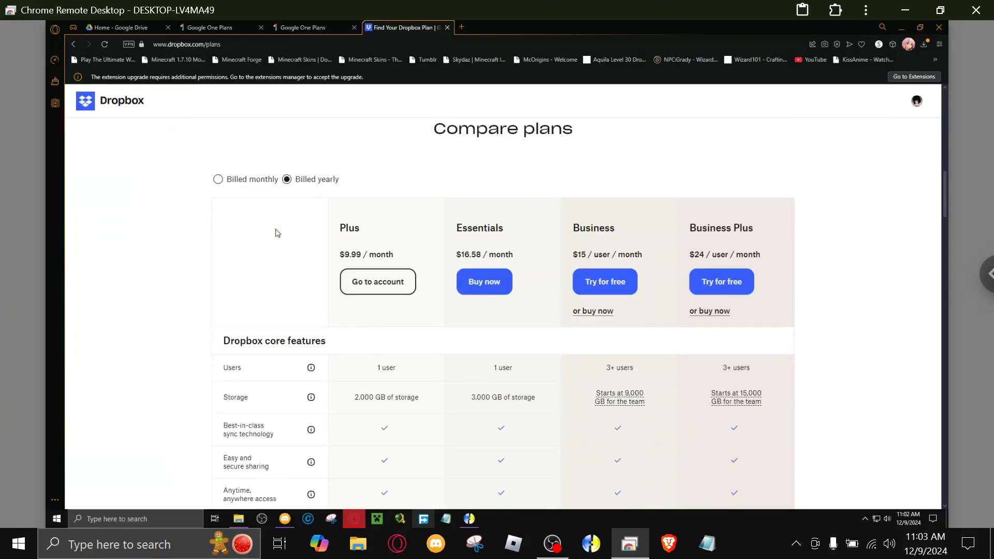
pyautogui.scroll(-4, 277, 233)
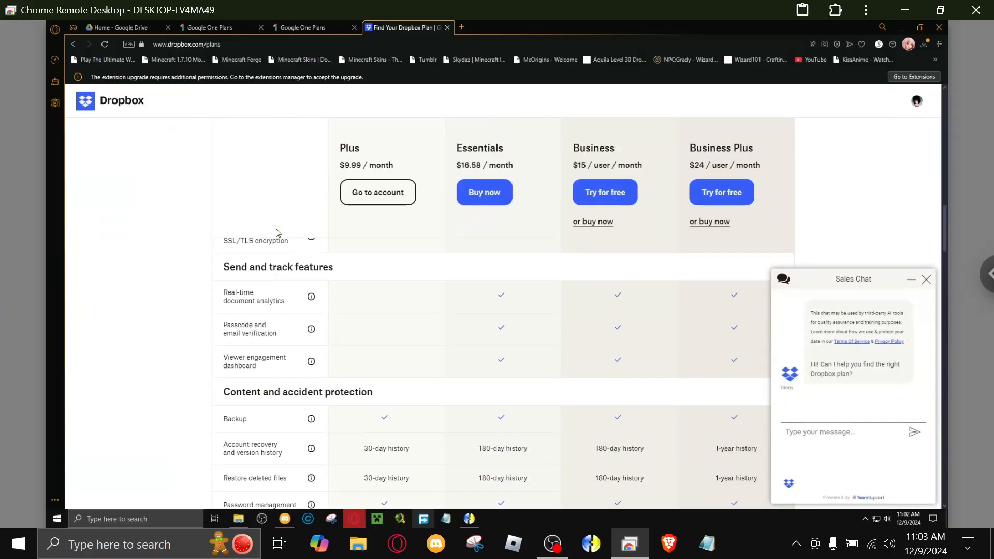
pyautogui.scroll(3, 277, 233)
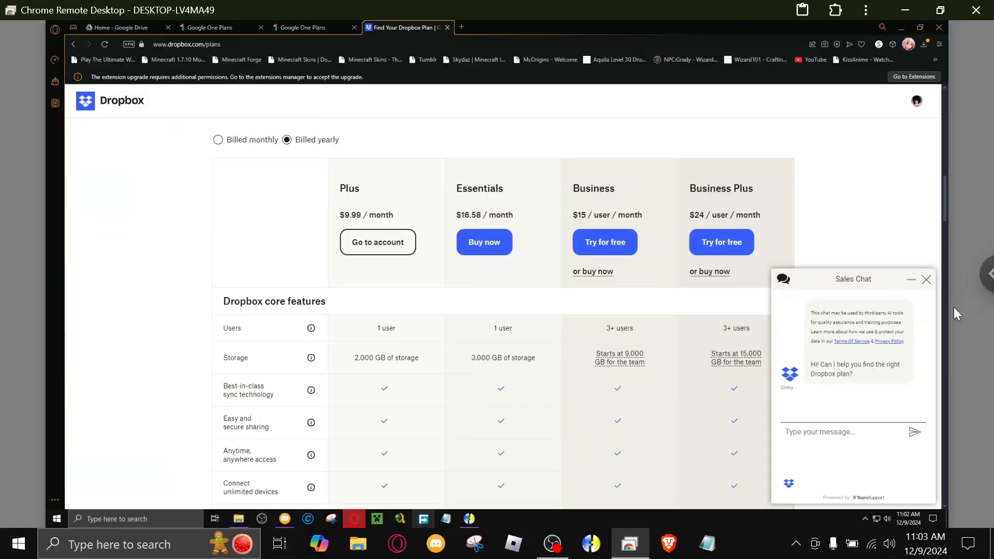
pyautogui.click(927, 280)
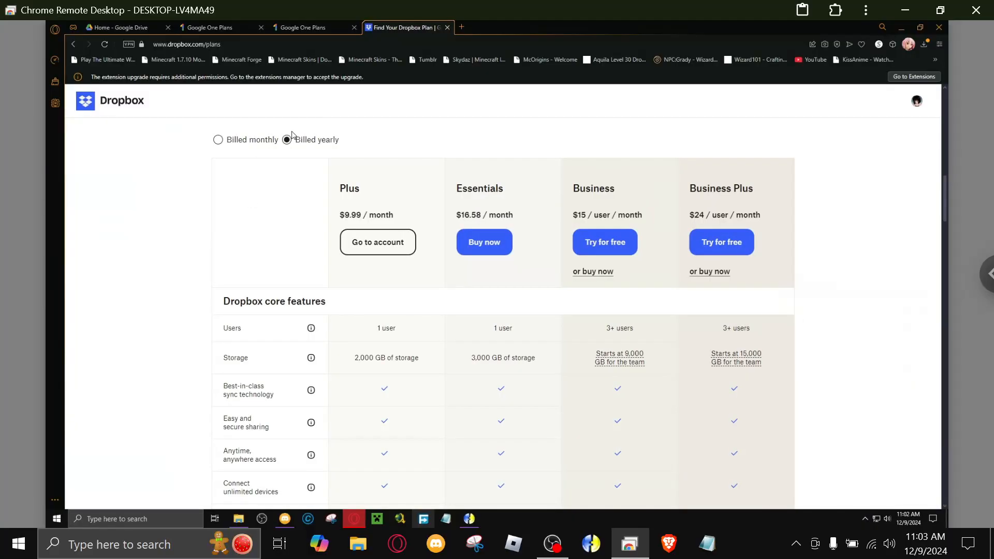
# Examine the Compare plans table for how Plus, Essentials, Business and Business Plus differ in protection, sharing, transfer, team management and support.
pyautogui.scroll(-5, 368, 250)
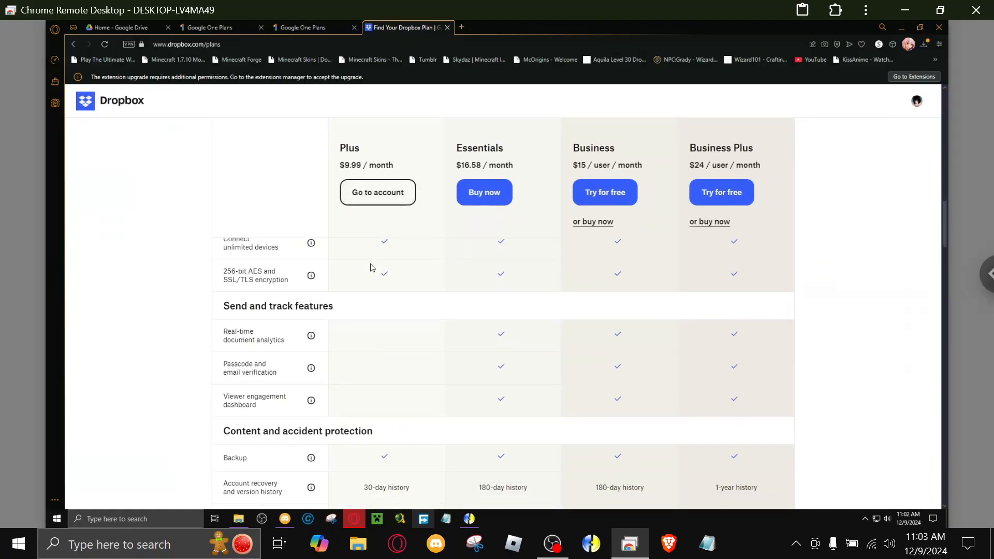
pyautogui.scroll(-4, 370, 269)
pyautogui.scroll(-20, 370, 288)
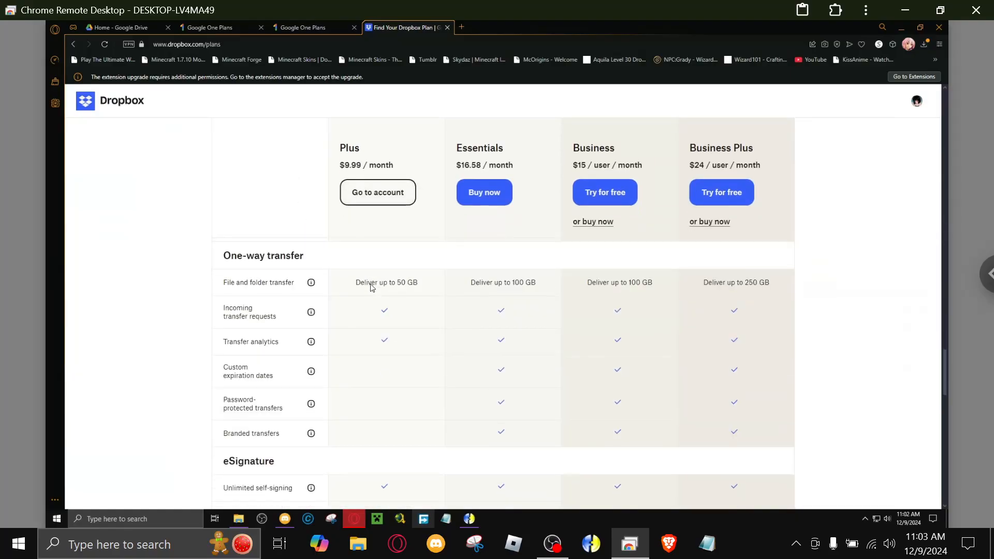
pyautogui.scroll(-10, 371, 288)
pyautogui.scroll(7, 356, 297)
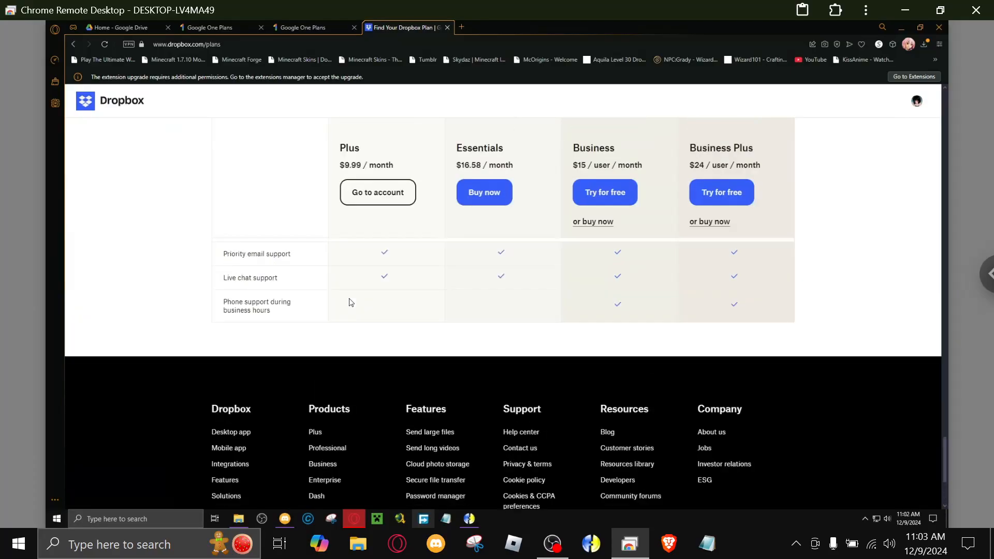
pyautogui.scroll(5, 350, 282)
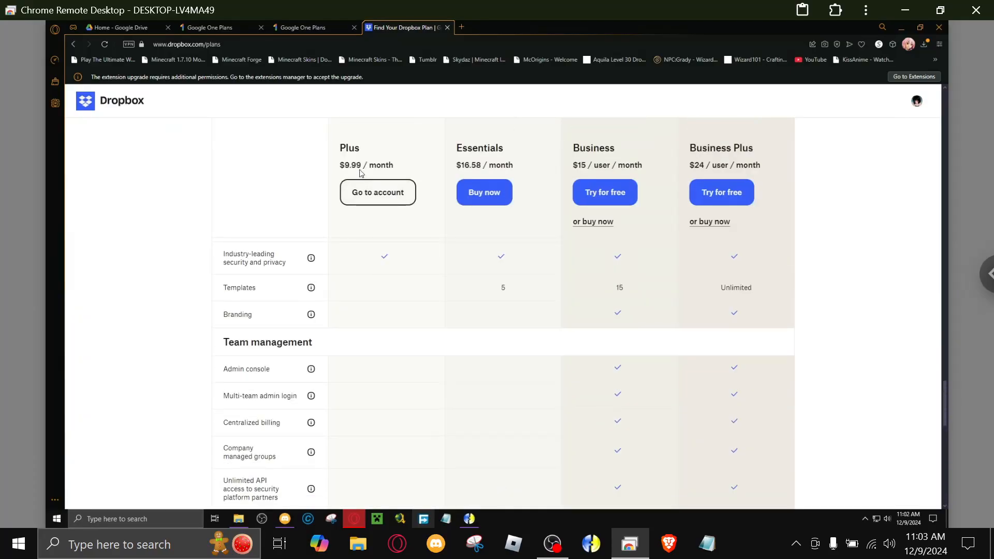
pyautogui.scroll(18, 361, 173)
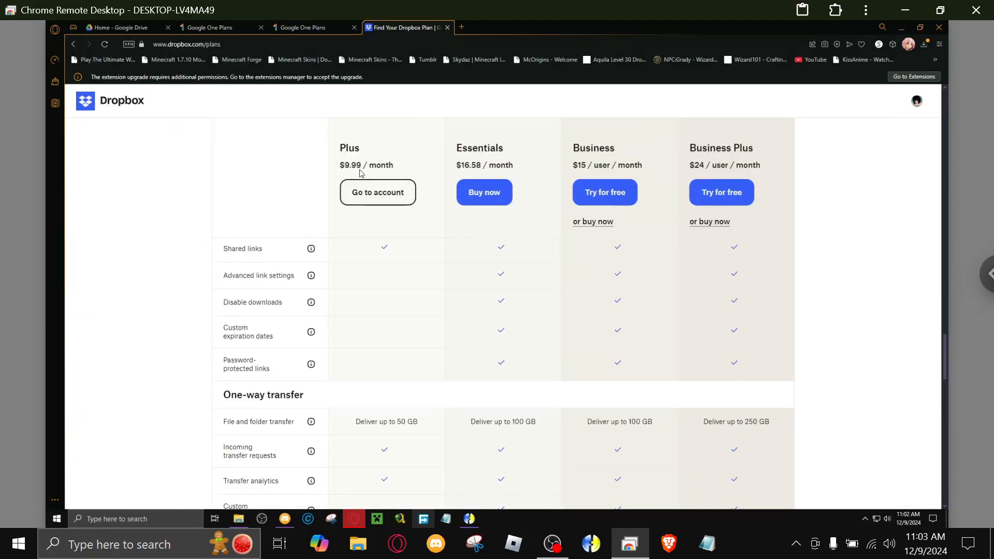
pyautogui.scroll(15, 361, 171)
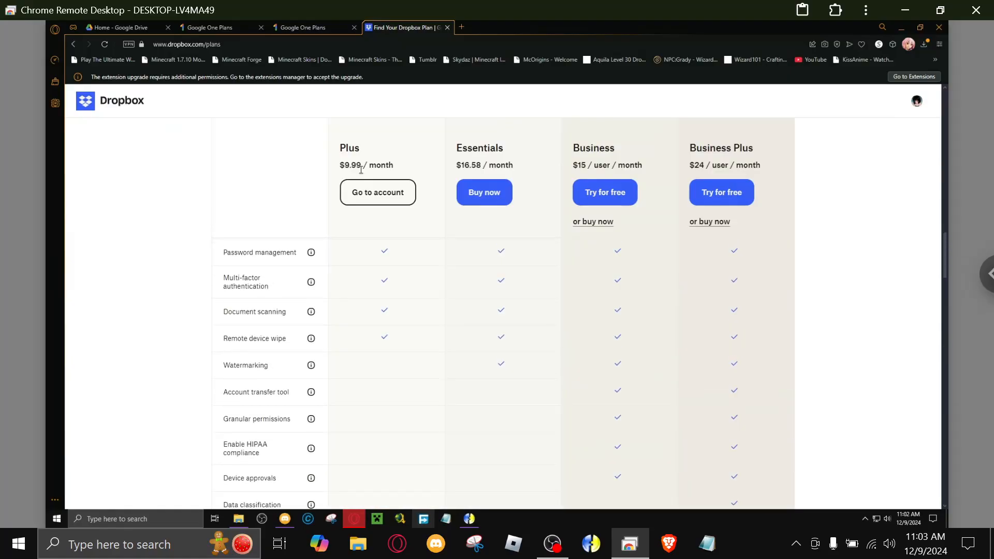
# Review Dropbox's Compare plans table again and check it against the Google Drive home page.
pyautogui.scroll(3, 361, 173)
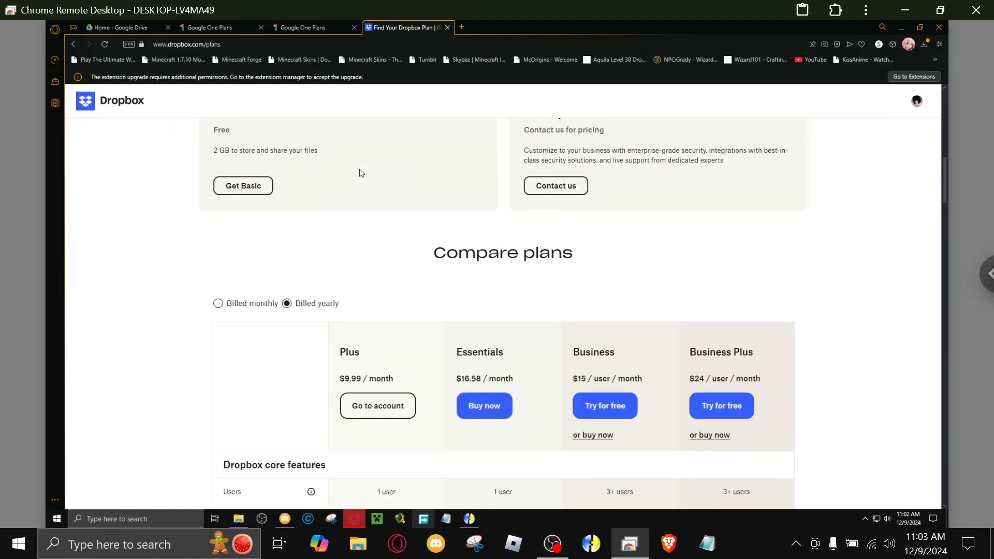
pyautogui.scroll(-2, 359, 168)
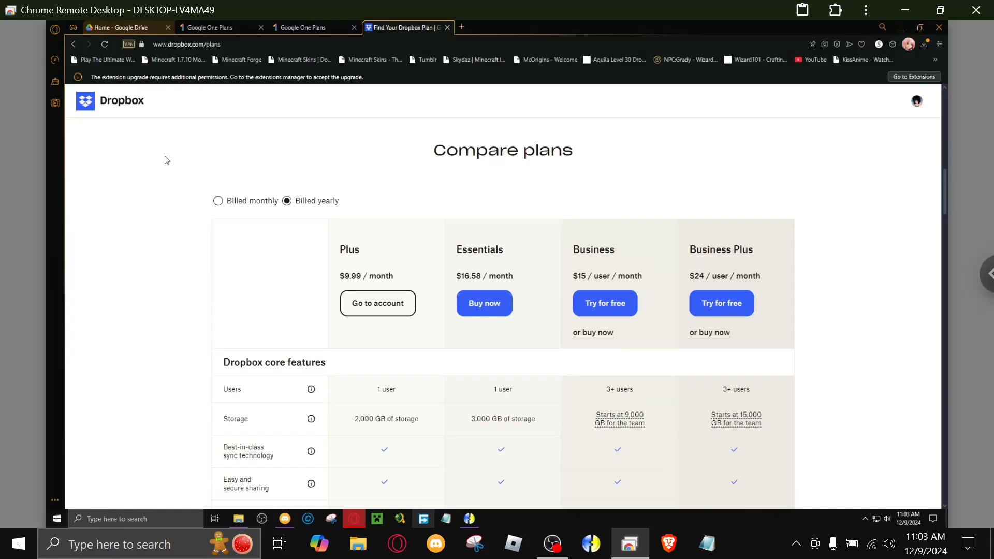
pyautogui.scroll(4, 118, 340)
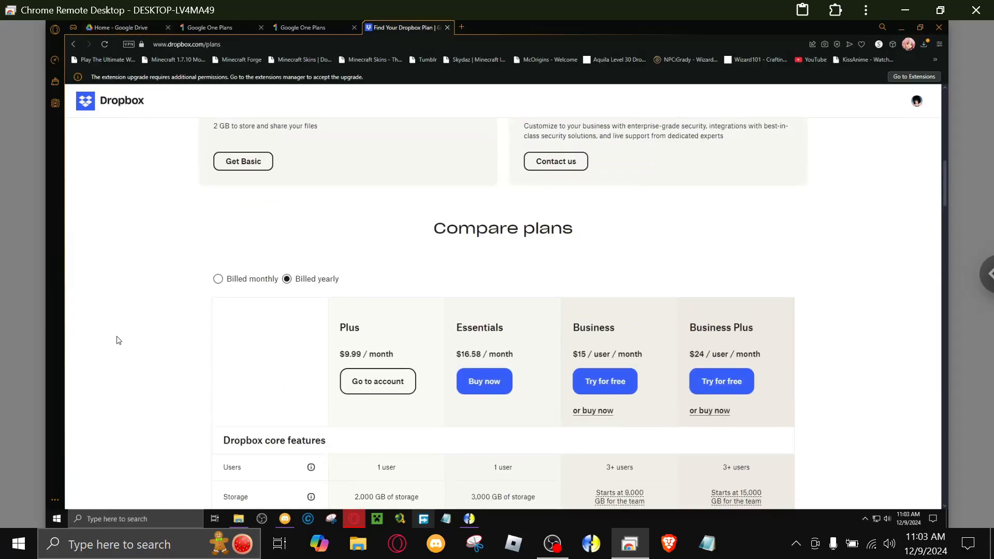
pyautogui.click(132, 29)
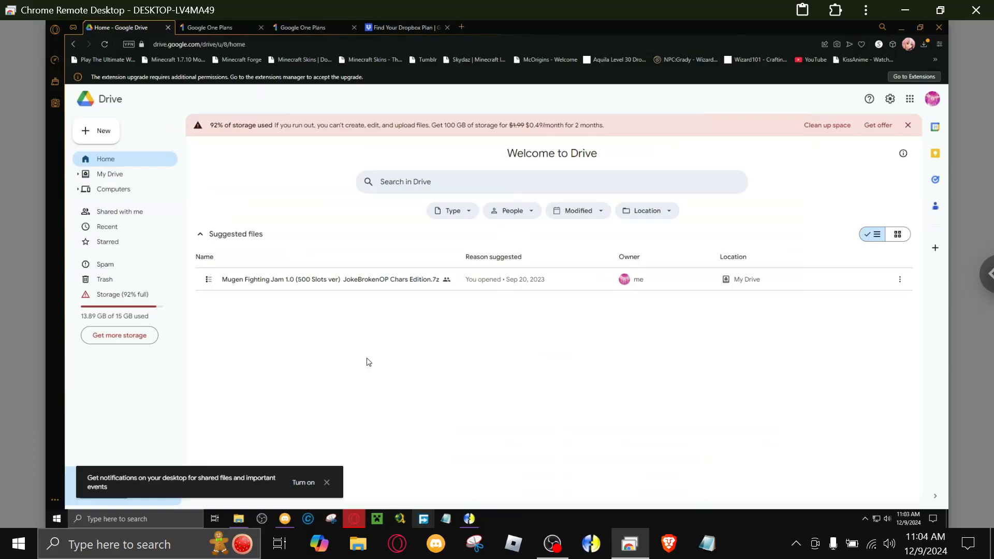
pyautogui.click(399, 27)
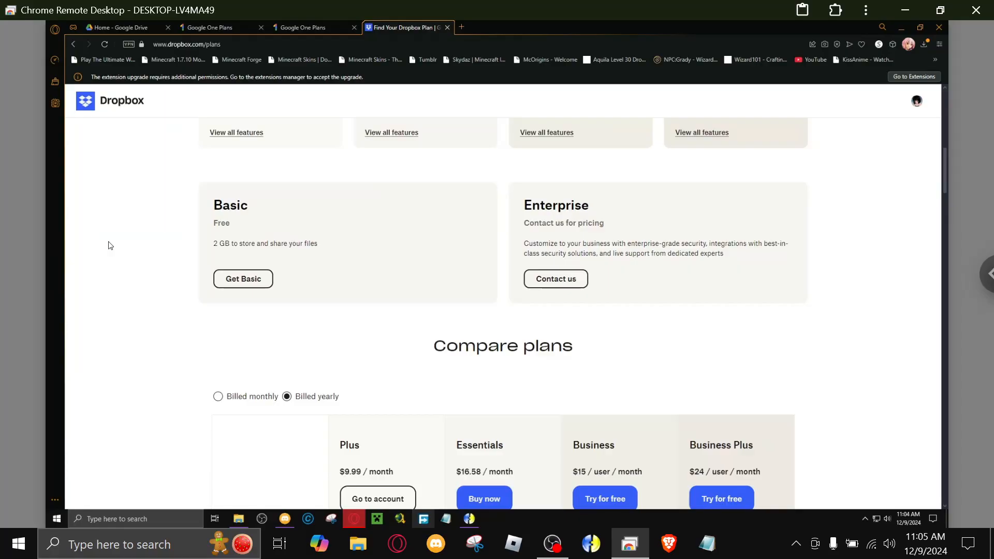
# Open a new browser tab and close the Google Drive, Google One and Dropbox tabs.
pyautogui.click(462, 27)
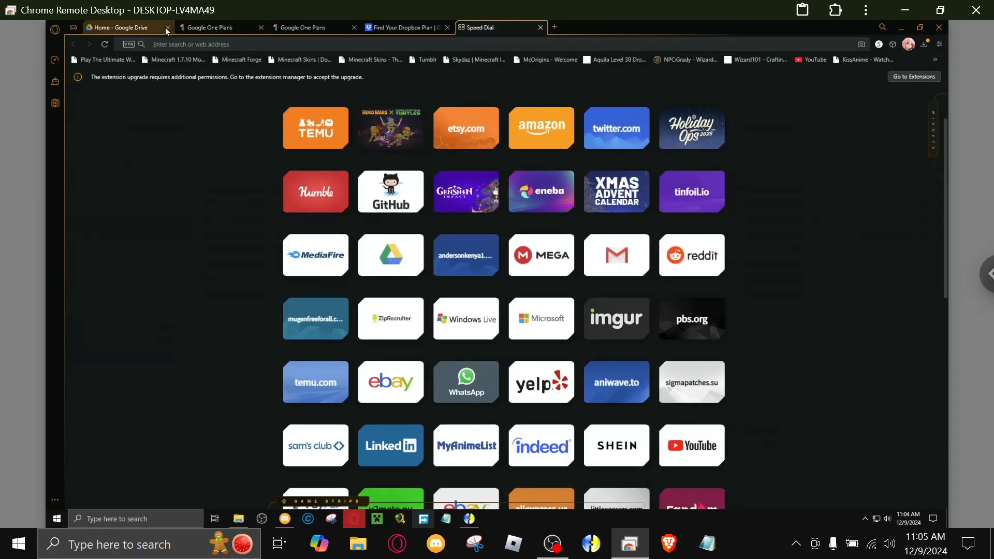
pyautogui.click(166, 27)
pyautogui.click(166, 27)
pyautogui.click(165, 27)
pyautogui.click(166, 27)
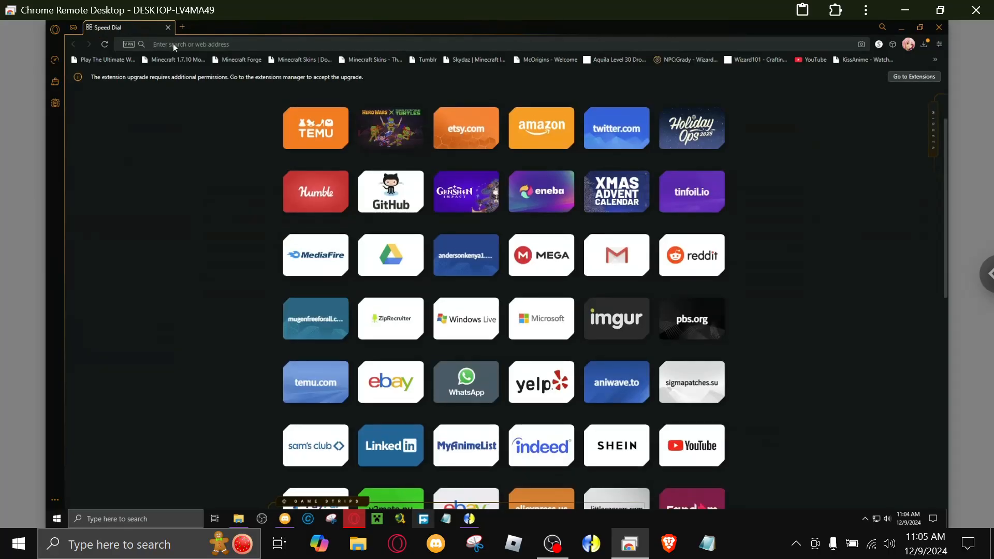
pyautogui.write('ab')
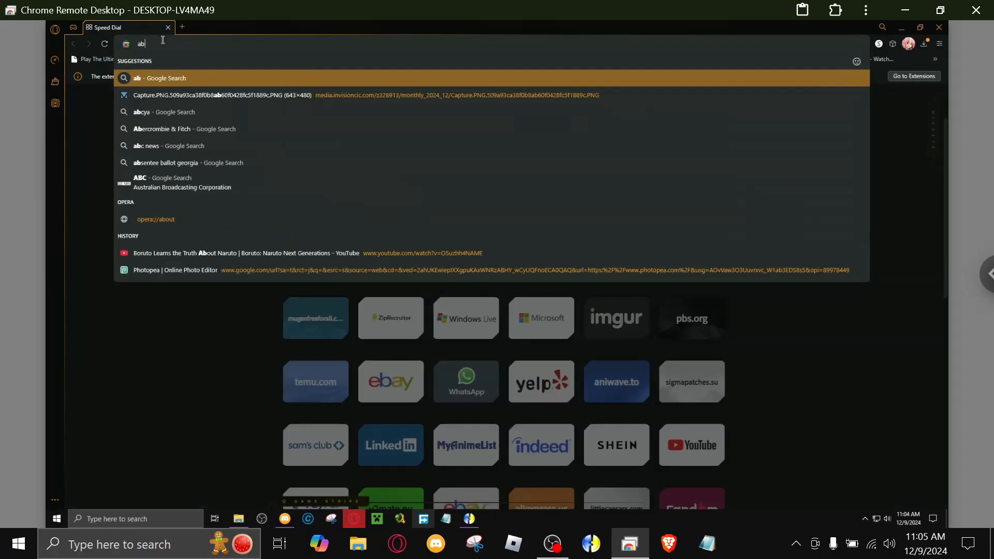
pyautogui.press('Down')
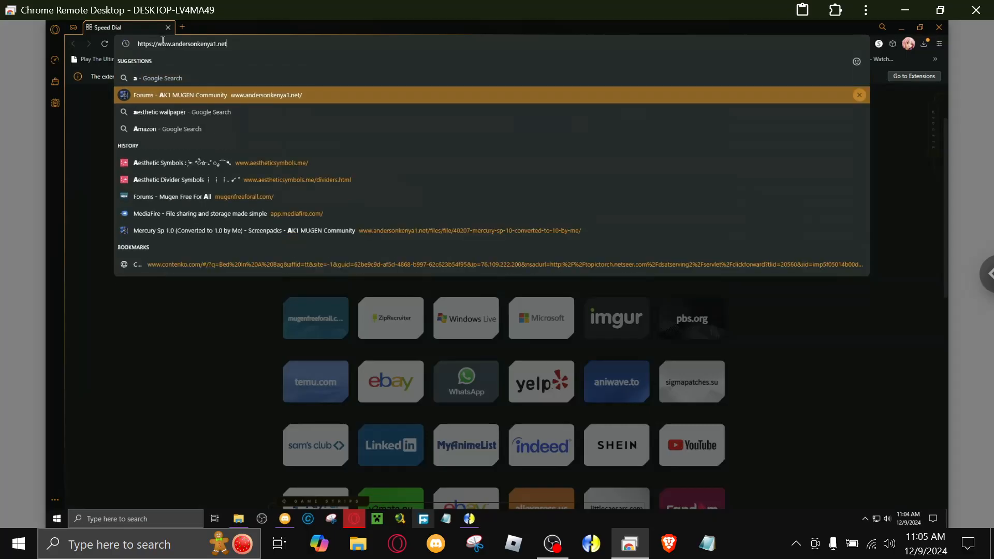
pyautogui.press('Return')
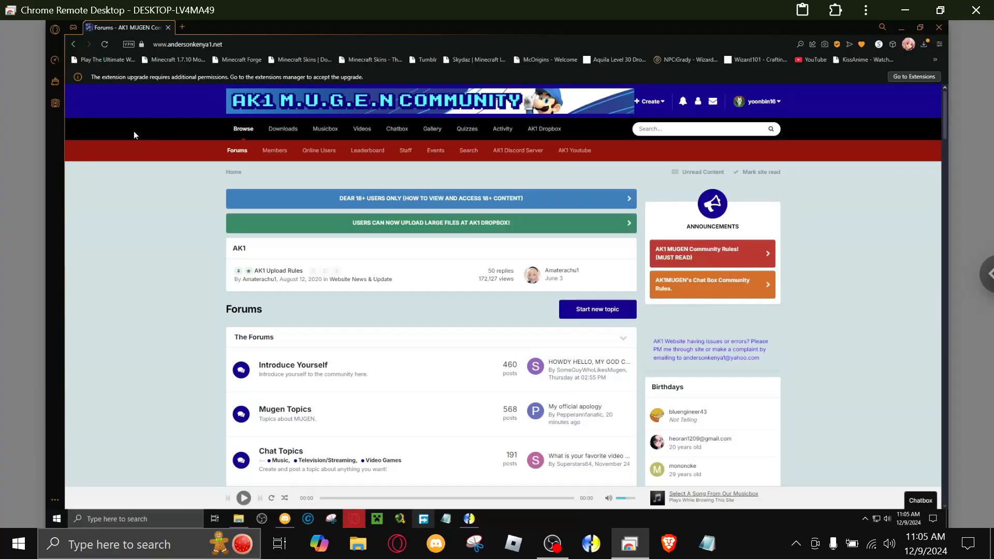
pyautogui.scroll(-6, 117, 201)
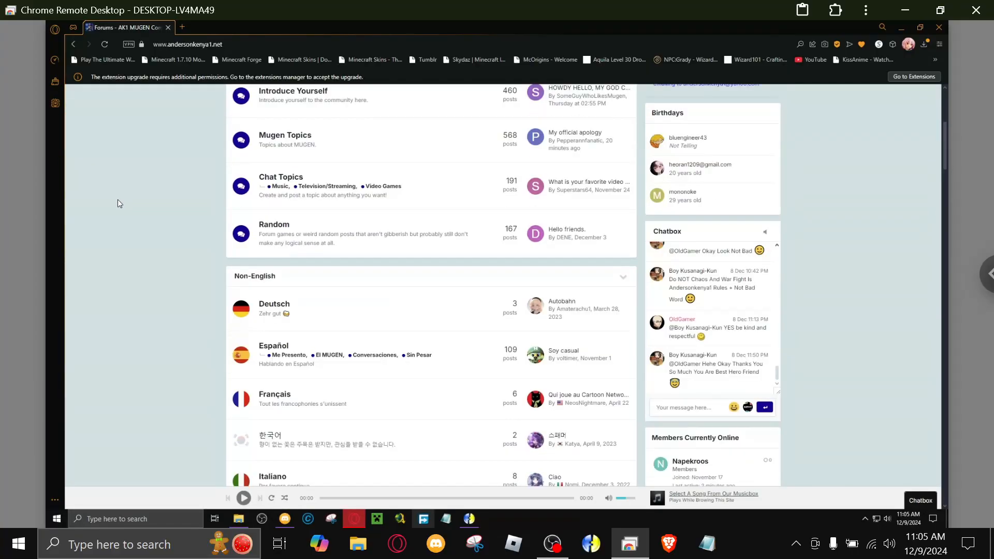
pyautogui.scroll(-11, 116, 205)
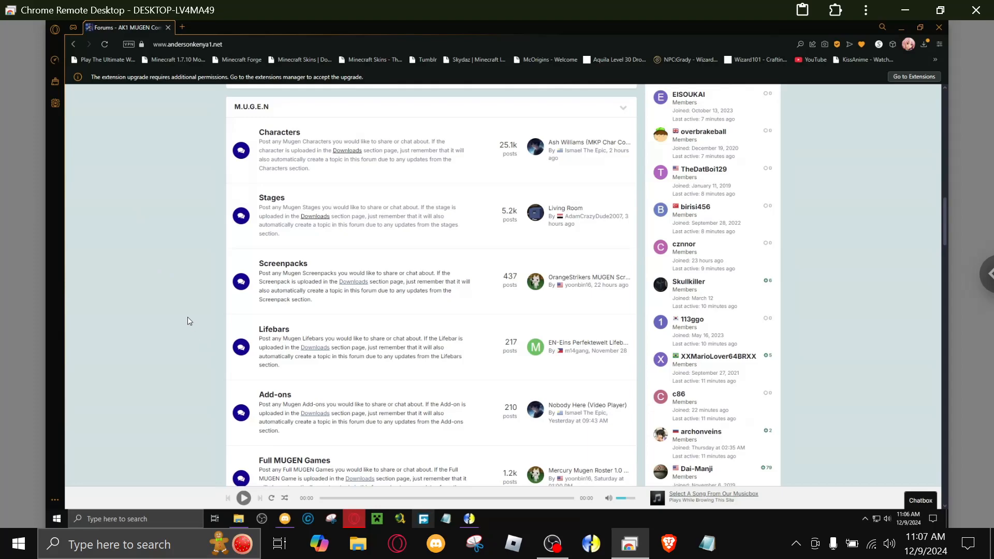
# Open mugenfreeforall.com in a new tab and look through its forum sections as far as the MUGEN District.
pyautogui.click(182, 28)
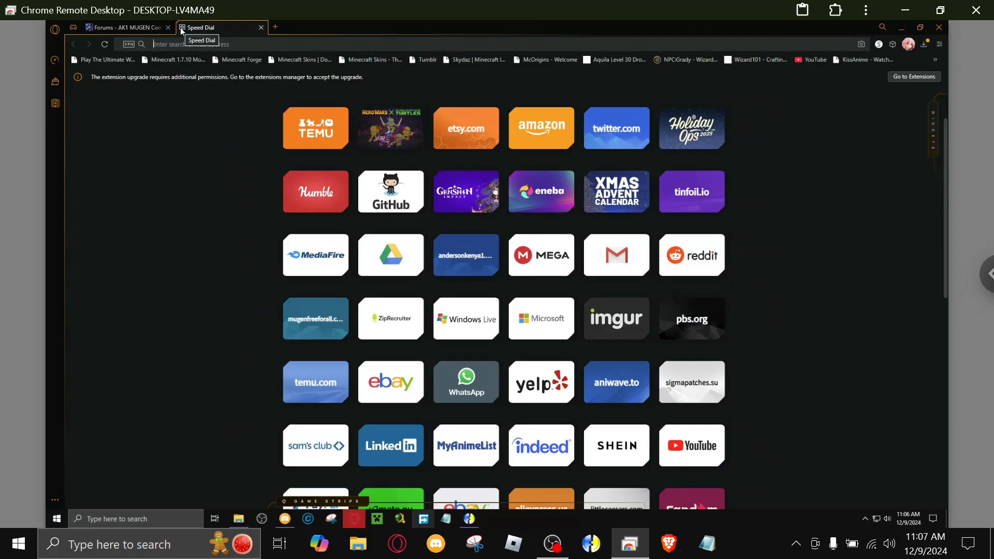
pyautogui.write('mugenfreeforall.com')
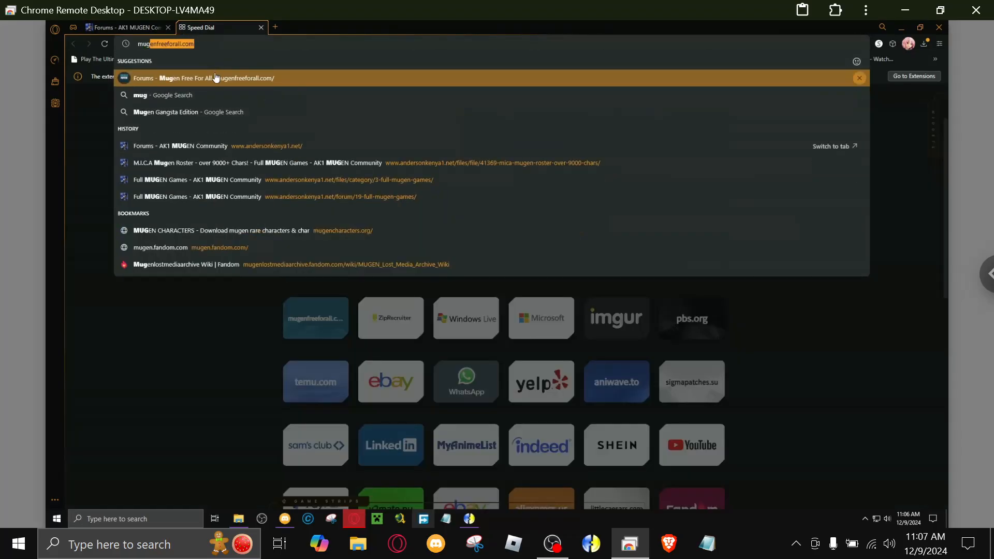
pyautogui.click(221, 82)
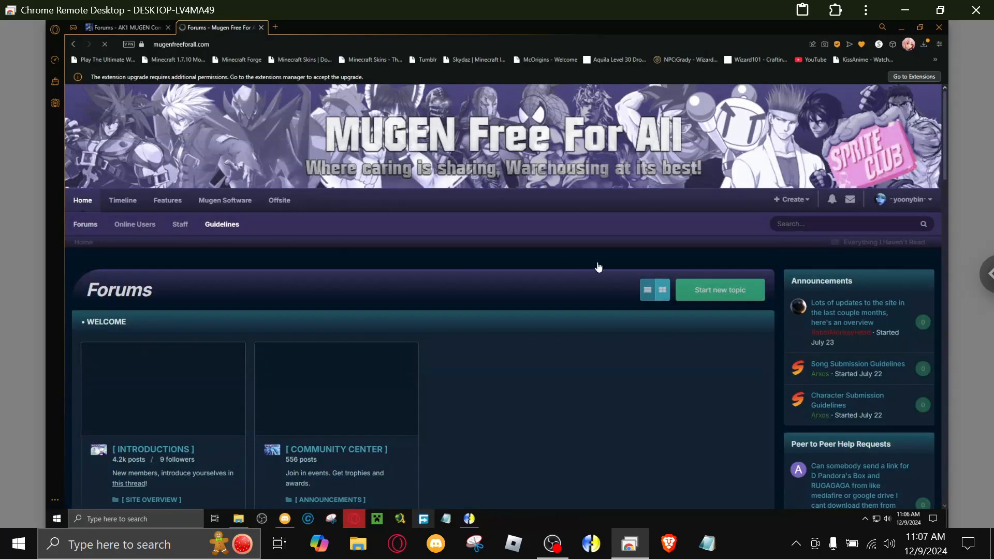
pyautogui.scroll(-5, 589, 274)
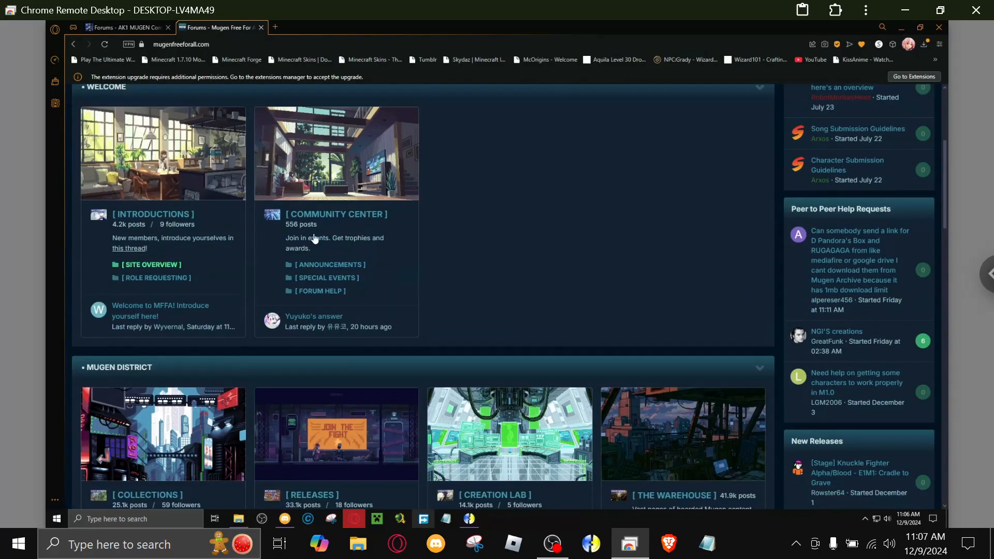
pyautogui.scroll(-6, 367, 223)
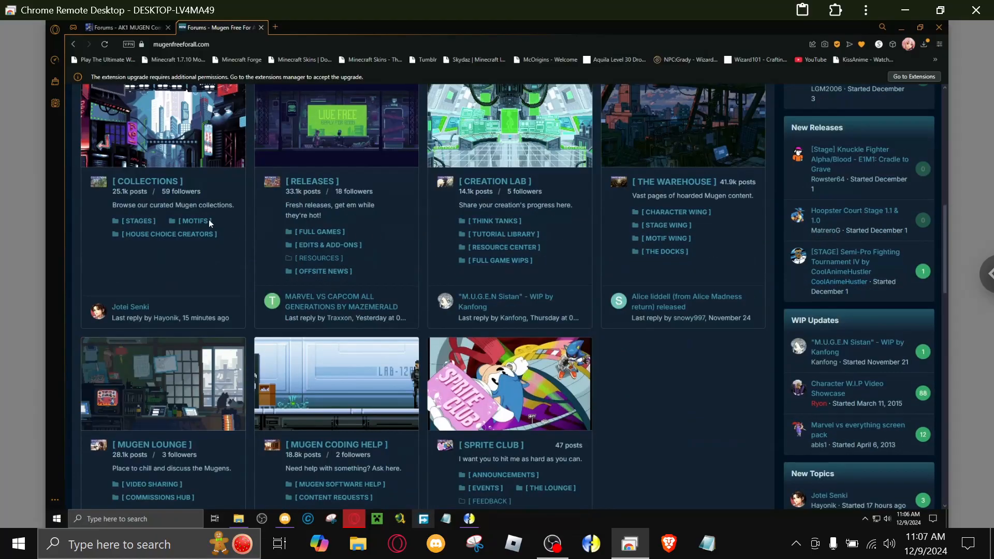
# Open the Collections forum, reveal the hidden Character Collections directory and browse its alphabetical list through the K entries.
pyautogui.click(157, 185)
pyautogui.scroll(-4, 182, 294)
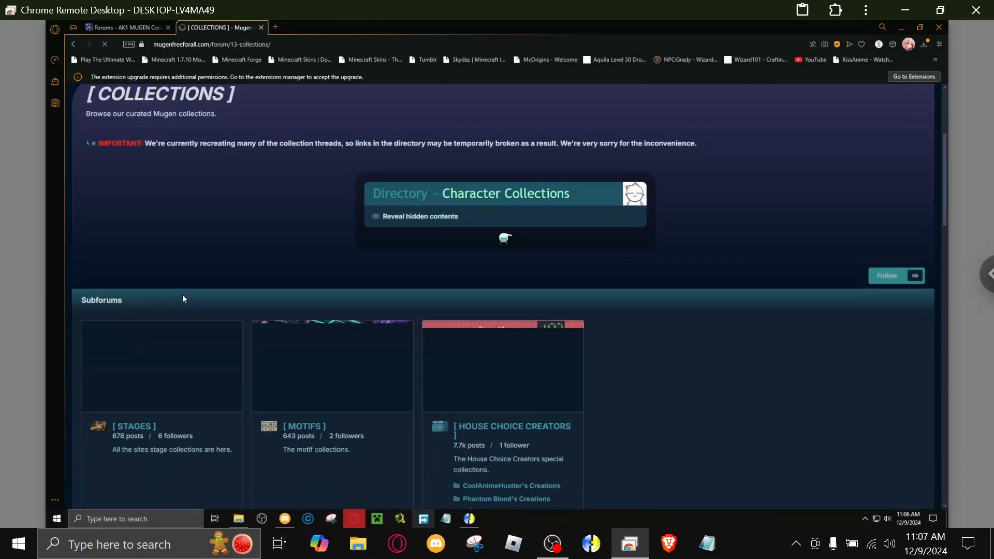
pyautogui.click(407, 216)
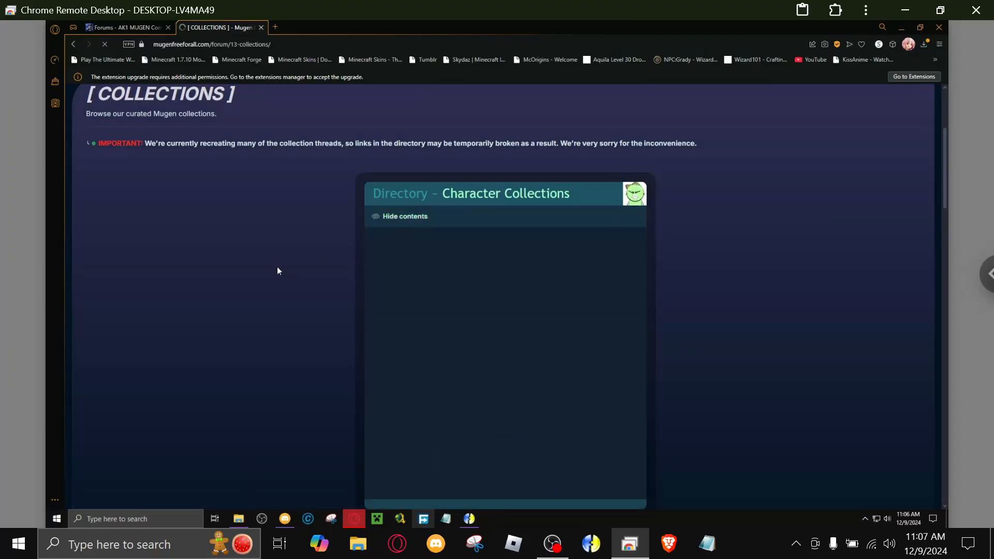
pyautogui.scroll(-1, 466, 313)
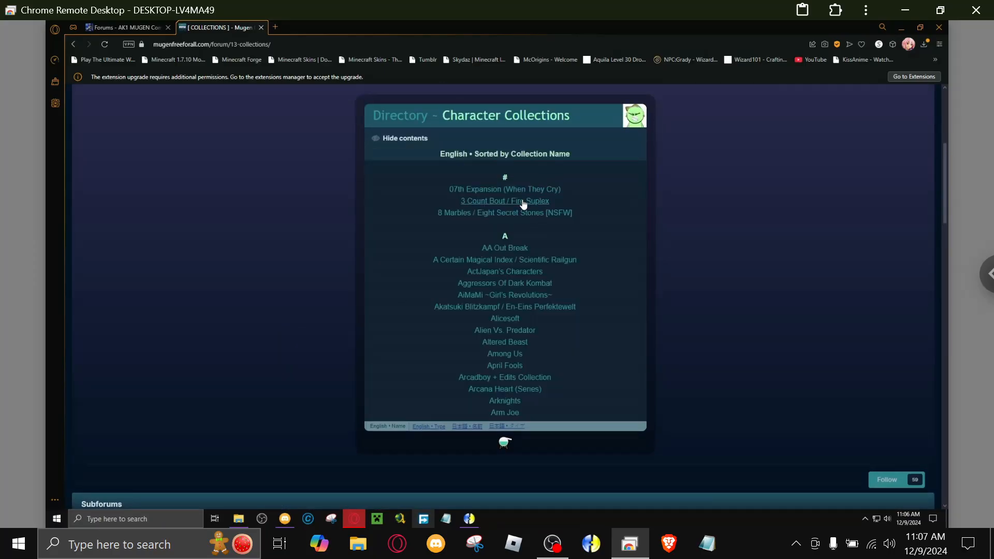
pyautogui.scroll(-10, 530, 266)
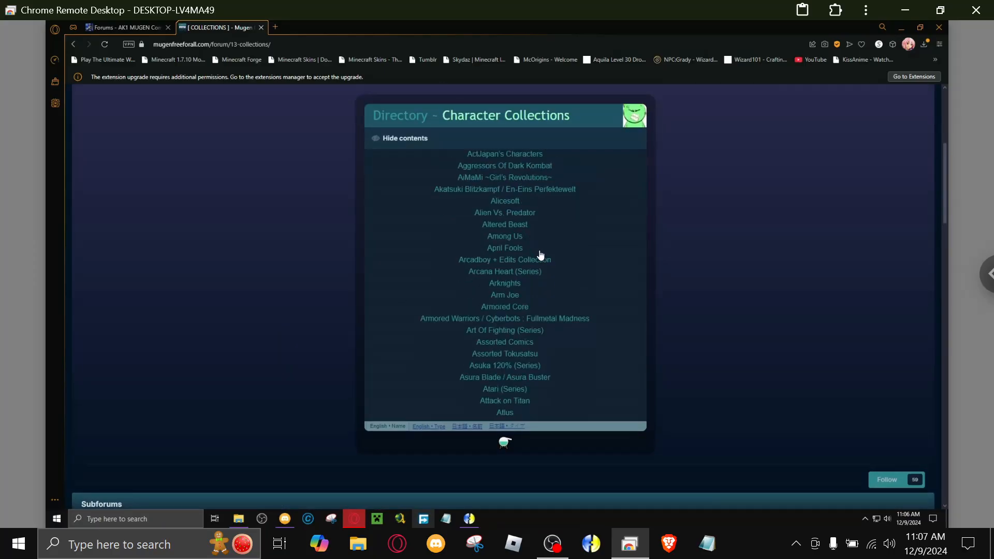
pyautogui.scroll(-10, 529, 274)
pyautogui.scroll(-10, 480, 264)
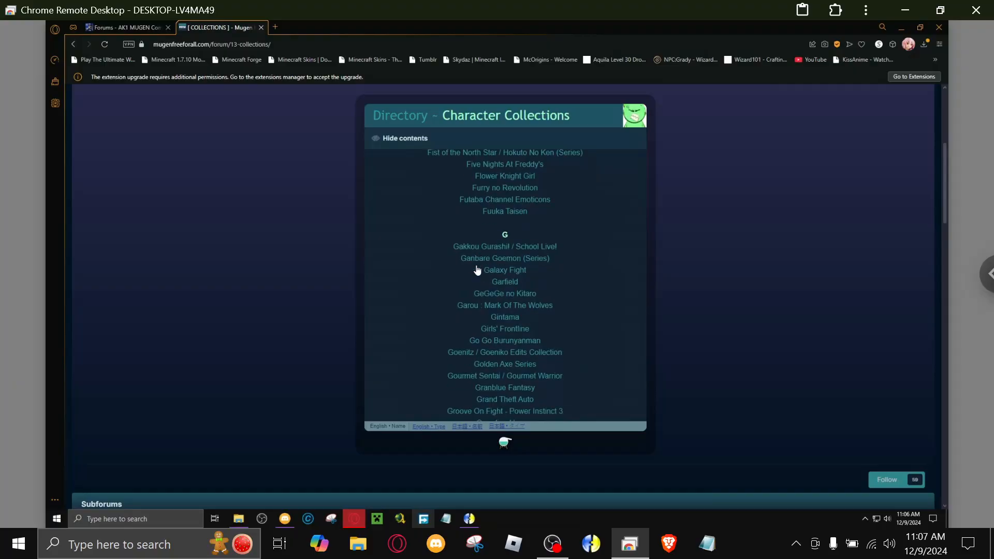
pyautogui.scroll(-5, 477, 270)
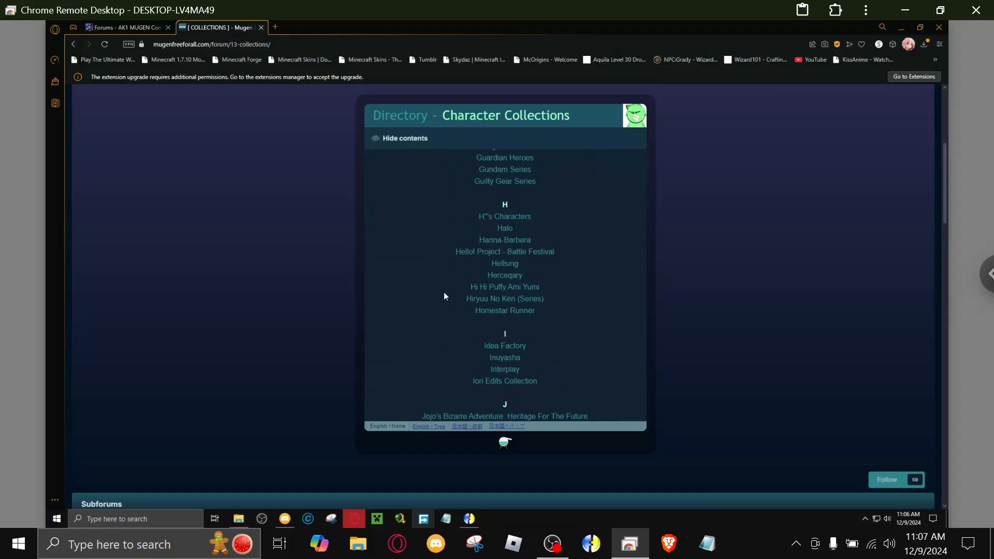
pyautogui.scroll(-5, 444, 295)
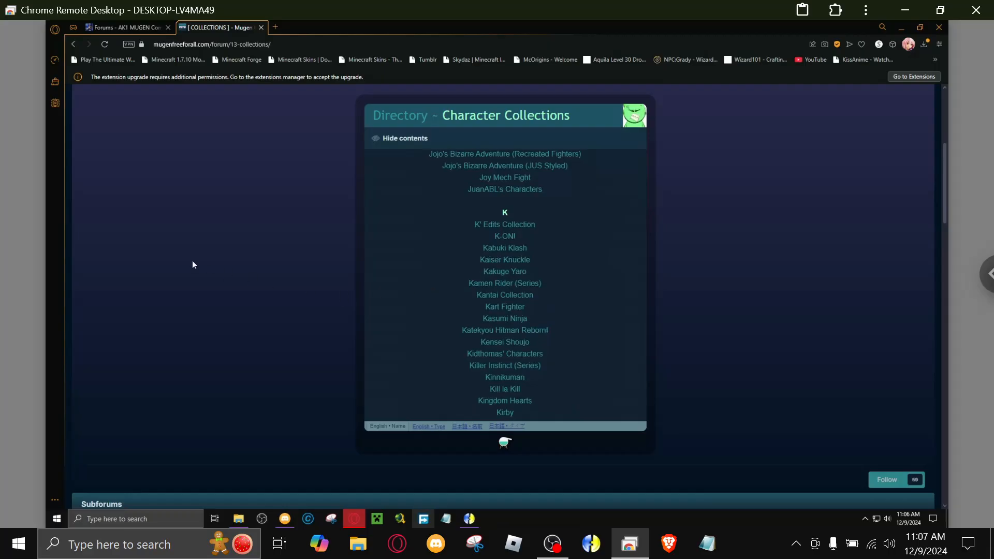
# Compare the AK1 MUGEN Community's M.U.G.E.N forum sections with the Mugen Free For All Character Collections directory.
pyautogui.click(131, 30)
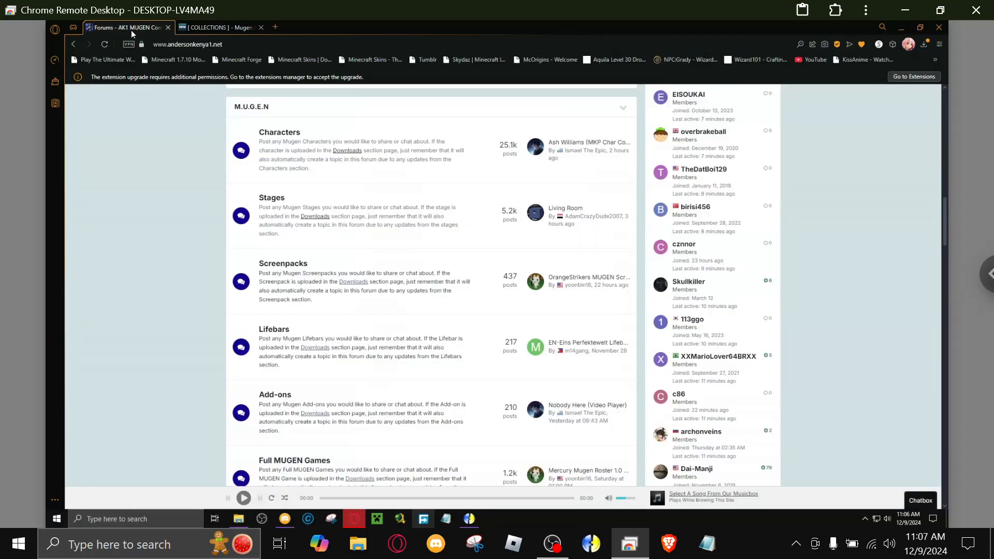
pyautogui.scroll(-4, 184, 163)
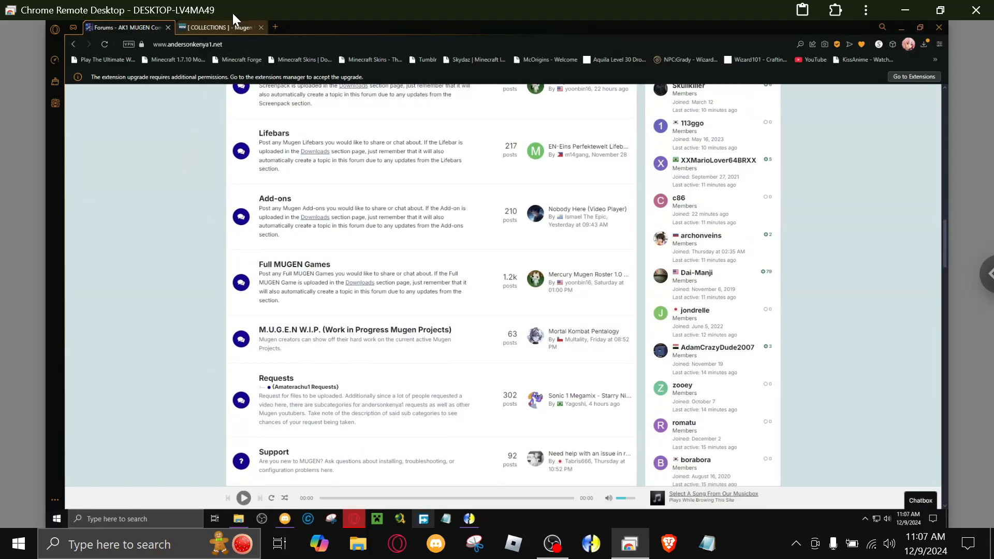
pyautogui.click(222, 26)
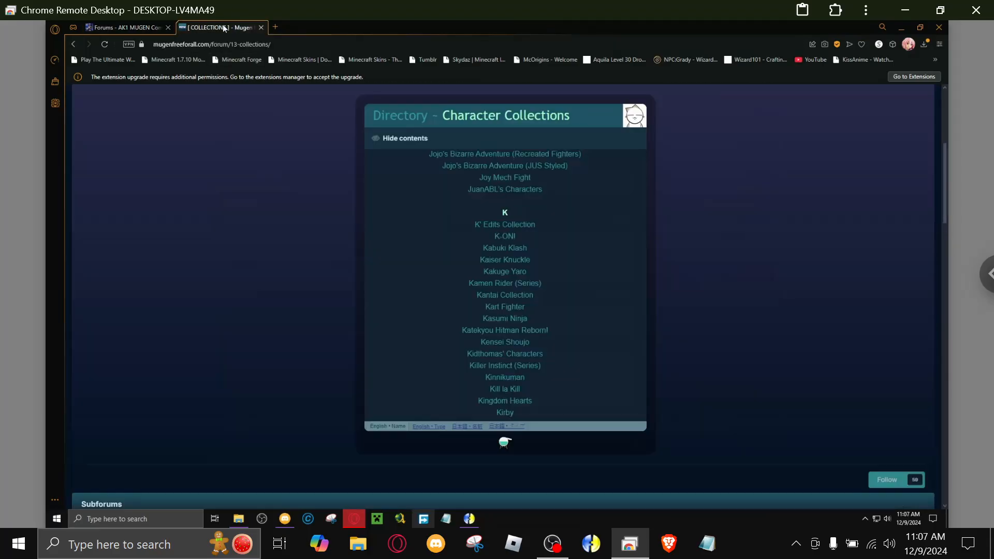
pyautogui.click(123, 29)
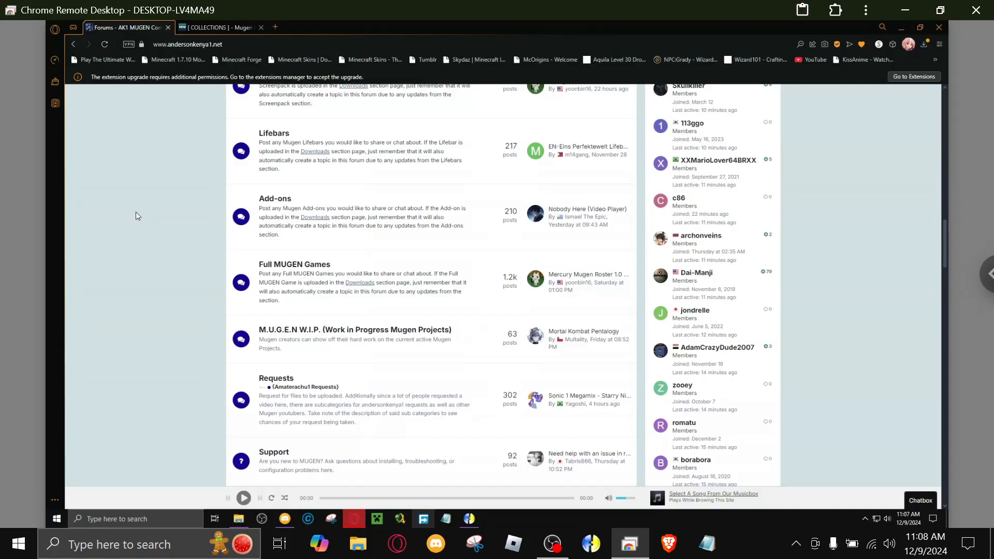
# Switch to File Explorer and launch mugen.exe from the 675_Mugen_coruscation roster folder in Downloads.
pyautogui.click(234, 522)
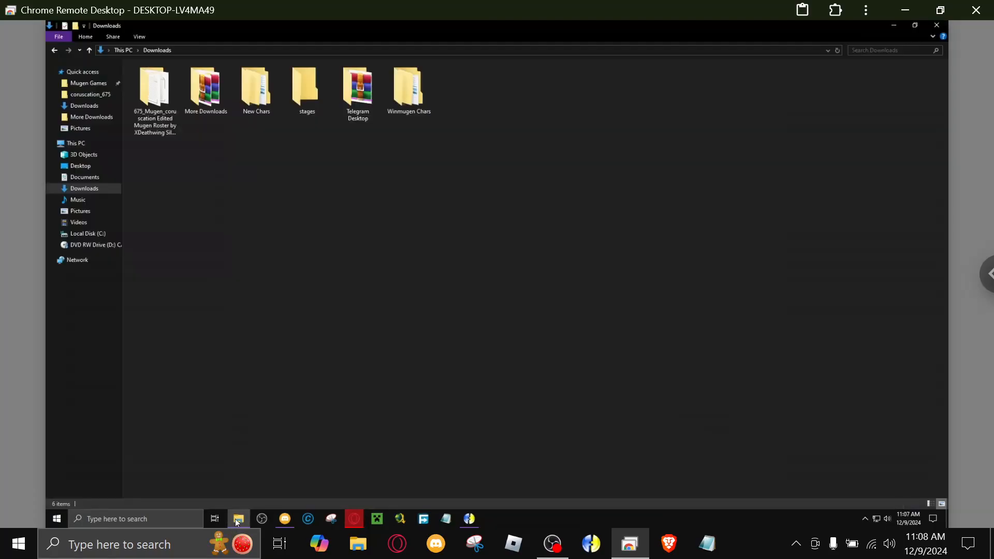
pyautogui.doubleClick(160, 132)
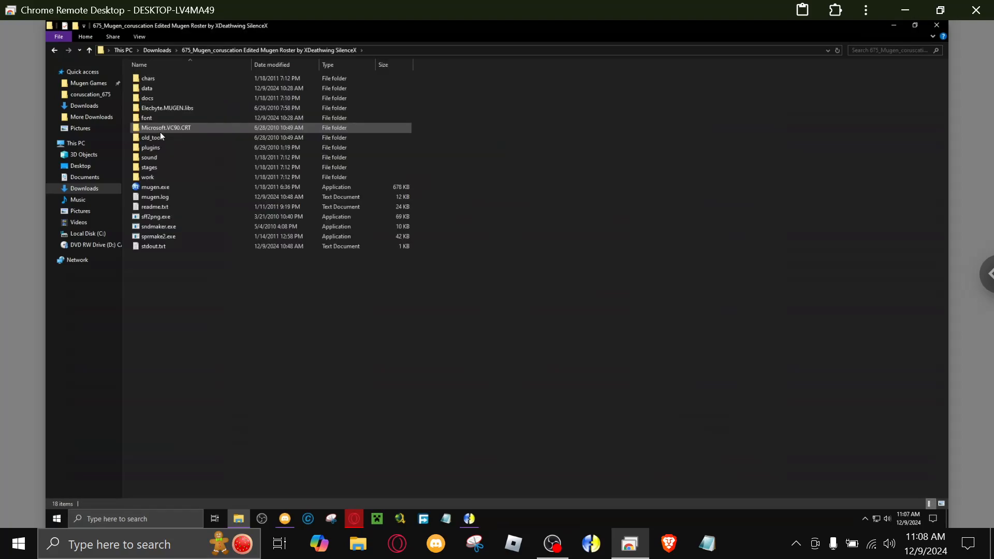
pyautogui.doubleClick(151, 189)
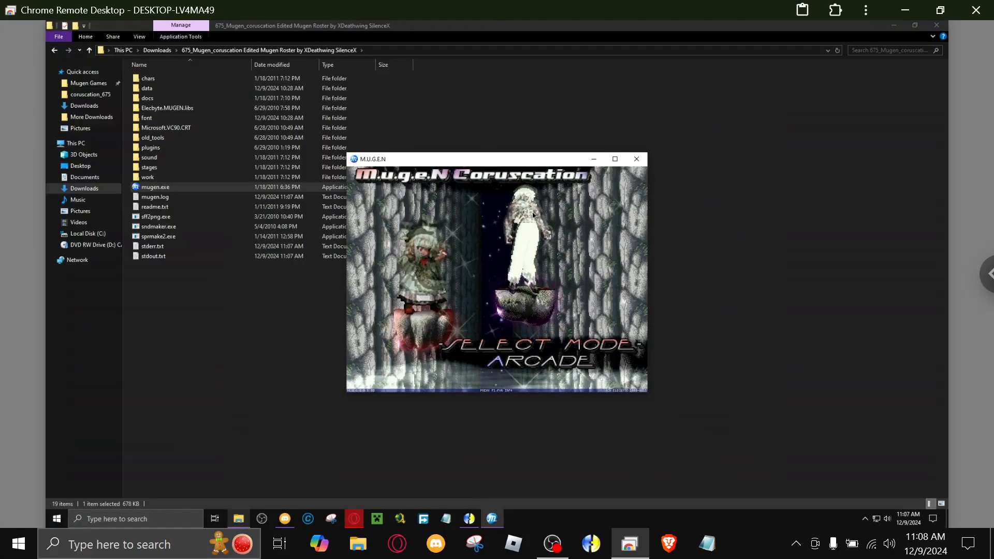
# Switch to Discord, bring the running M.U.G.E.N window in front and look through the favorite-mugen-chars channel down to its latest posts.
pyautogui.click(281, 514)
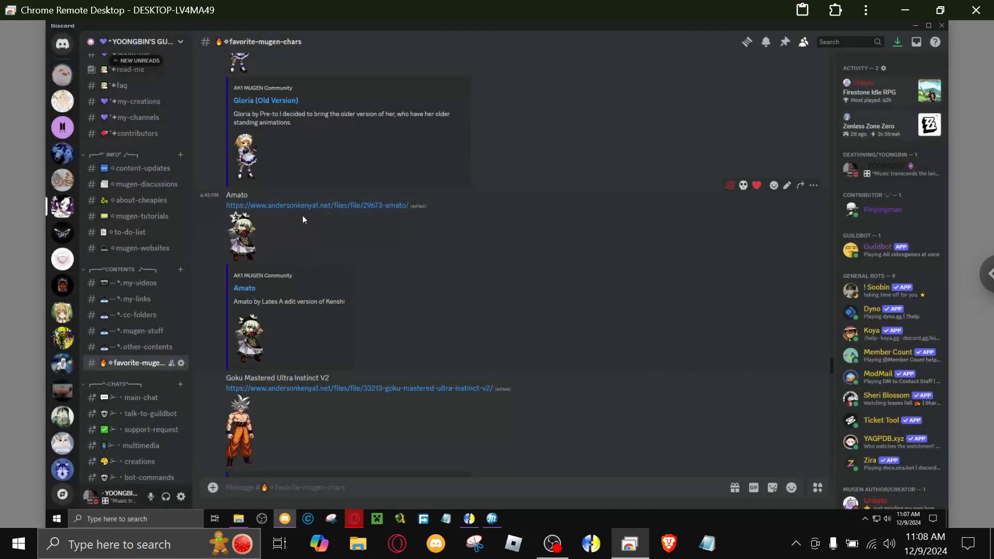
pyautogui.click(492, 518)
pyautogui.scroll(10, 288, 346)
pyautogui.scroll(-10, 240, 335)
pyautogui.scroll(-7, 240, 332)
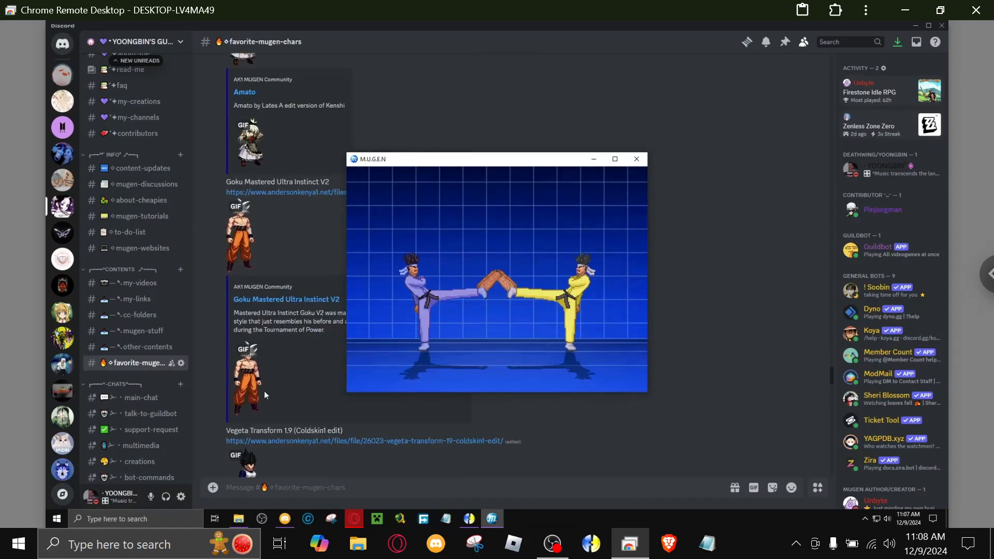
pyautogui.scroll(-8, 292, 364)
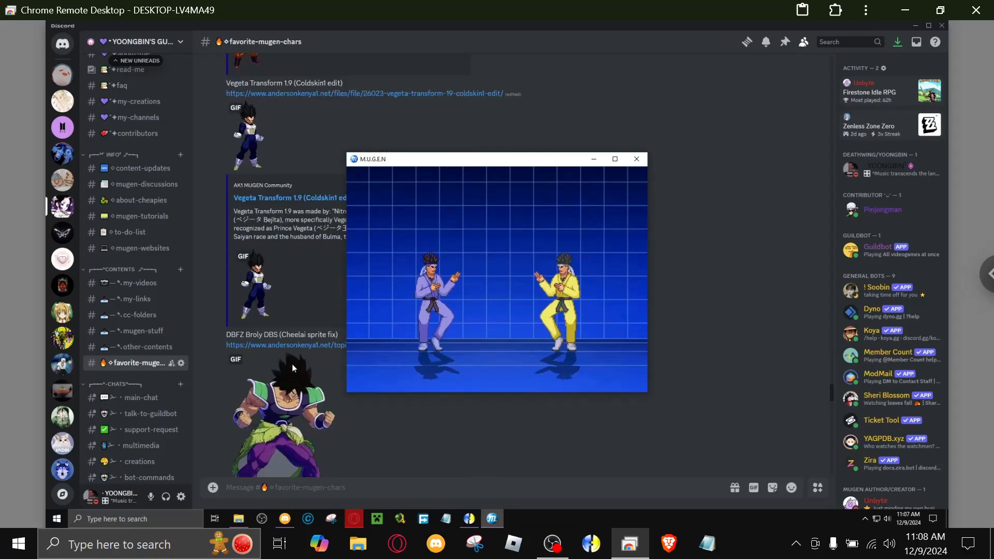
pyautogui.scroll(-10, 291, 364)
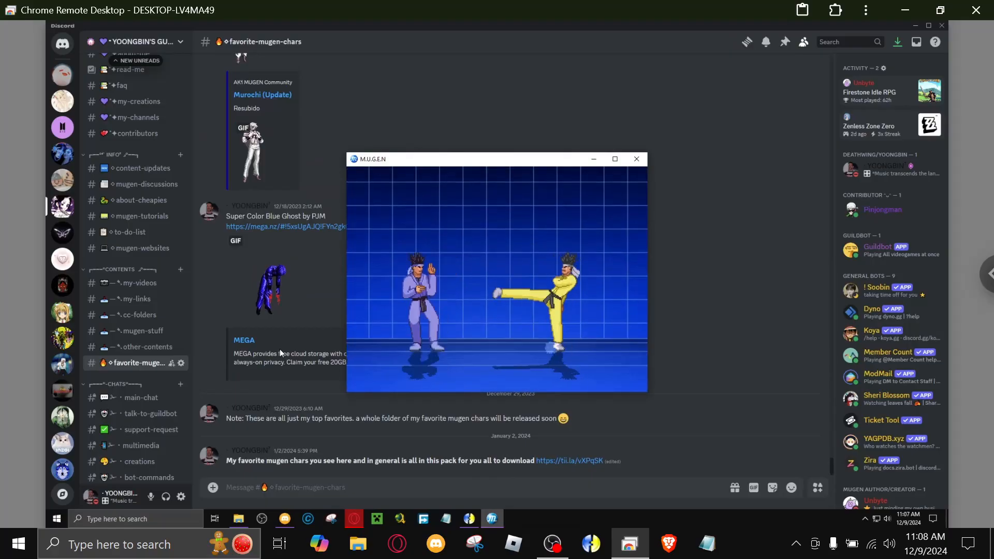
# Look back through the older character posts in the favorite-mugen-chars channel, and quit the running M.U.G.E.N game.
pyautogui.scroll(5, 280, 349)
pyautogui.scroll(7, 279, 349)
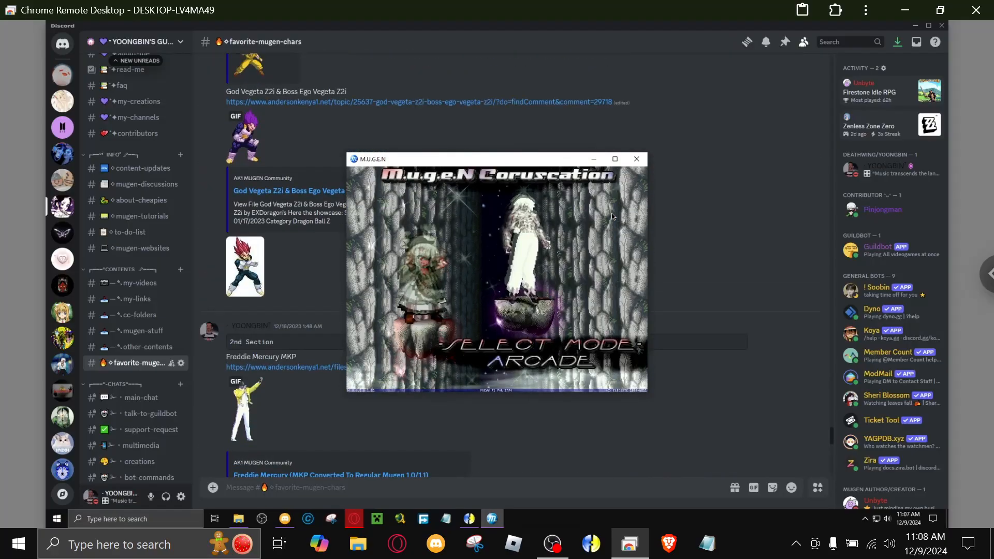
pyautogui.scroll(10, 294, 262)
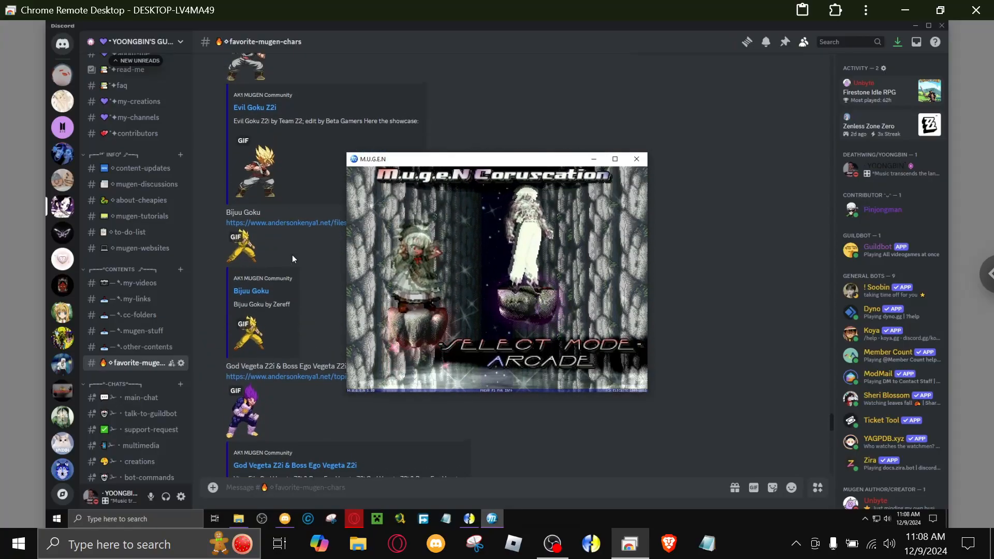
pyautogui.scroll(10, 292, 255)
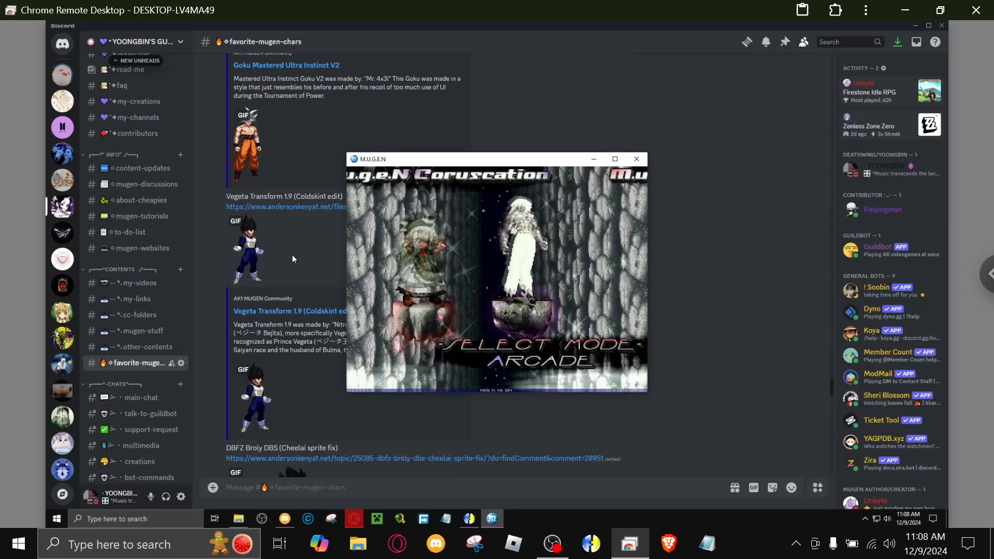
pyautogui.scroll(10, 292, 255)
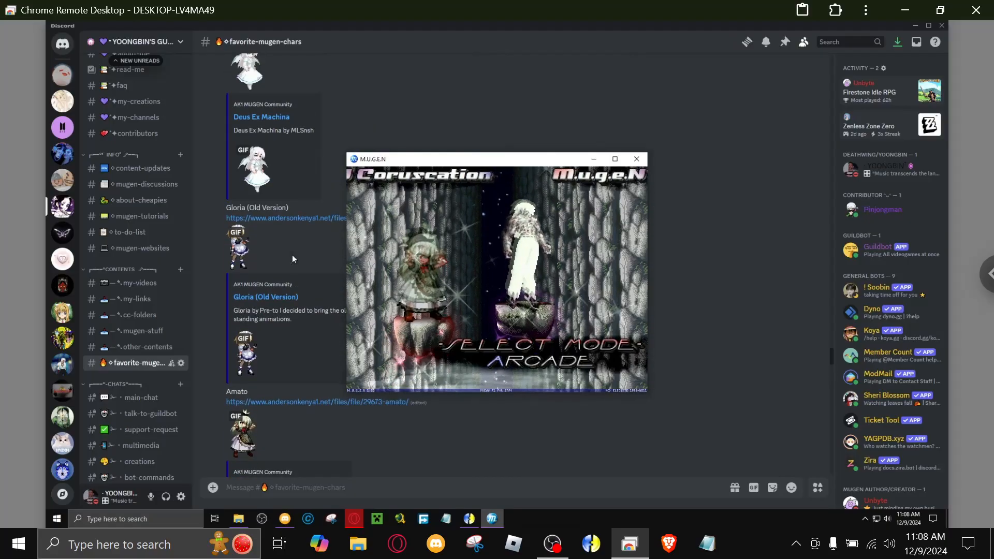
pyautogui.scroll(10, 292, 256)
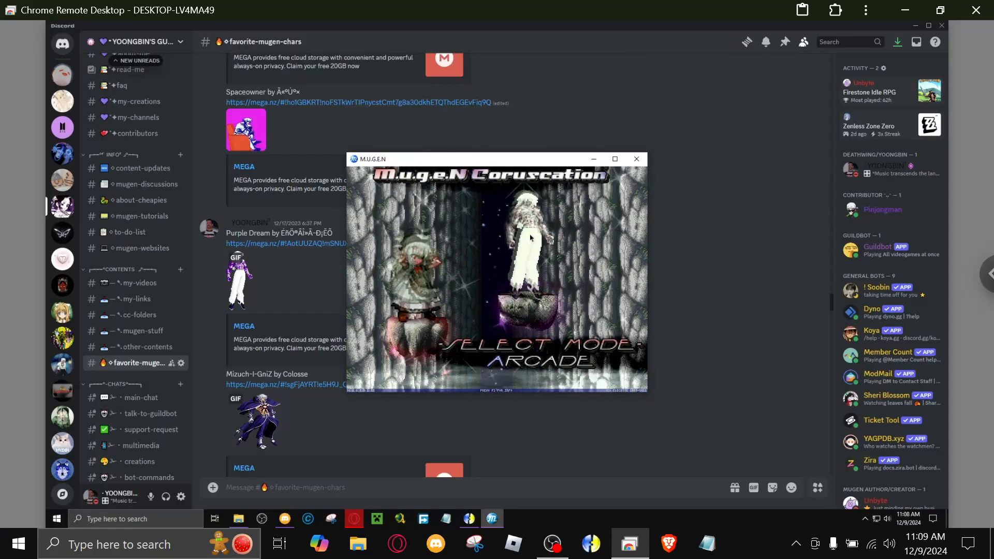
pyautogui.press('Escape')
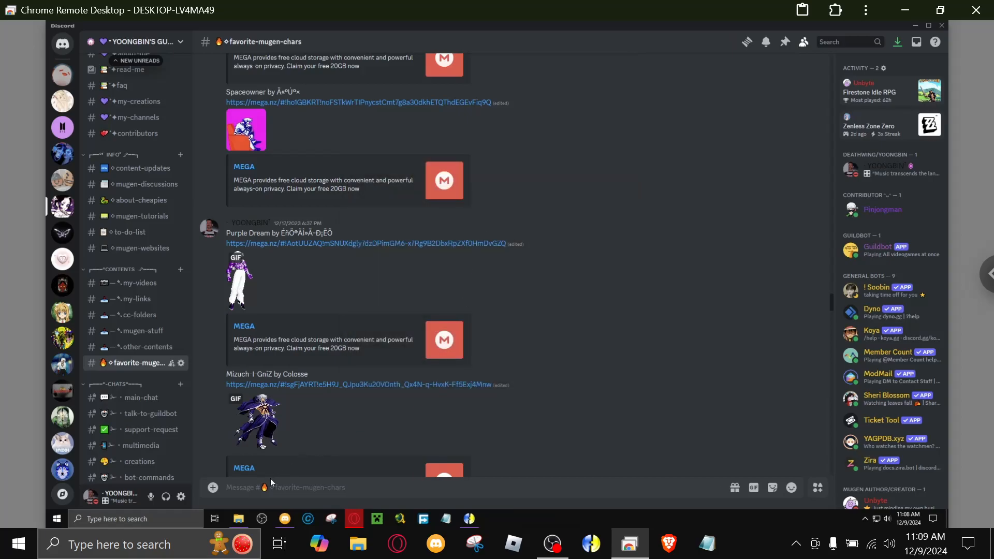
# Switch to File Explorer and open system.def from the roster's data/coruscation_675 folder in a maximized Notepad window.
pyautogui.click(247, 515)
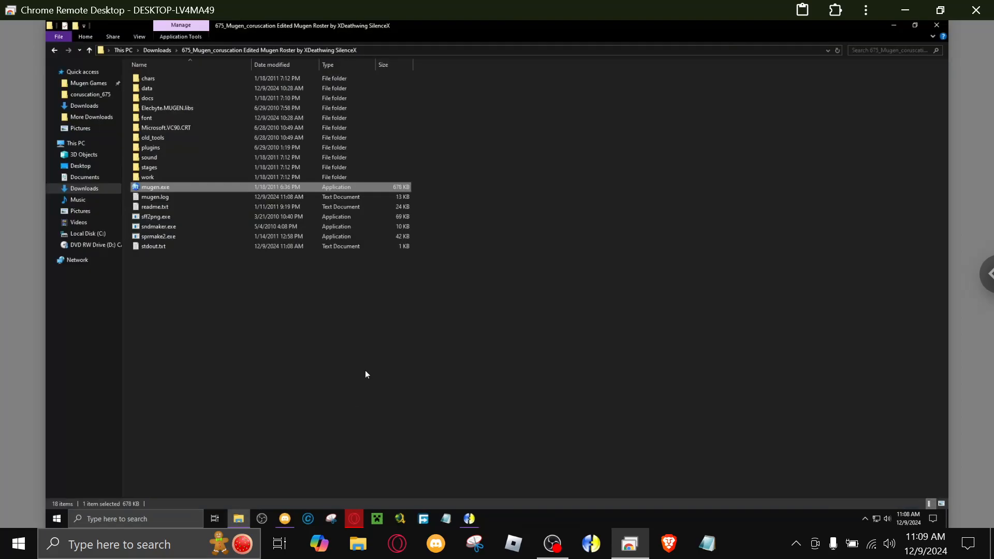
pyautogui.click(366, 374)
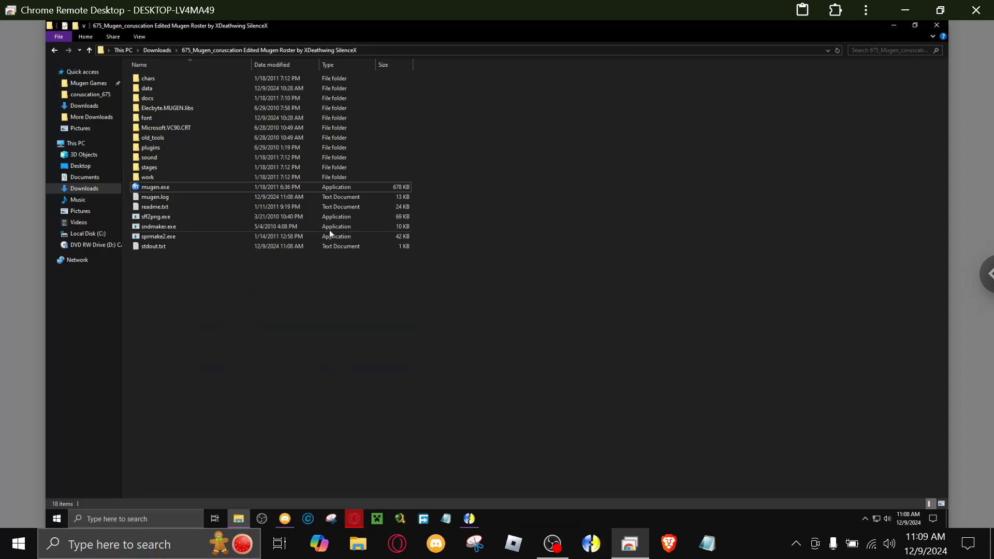
pyautogui.click(148, 90)
pyautogui.doubleClick(149, 89)
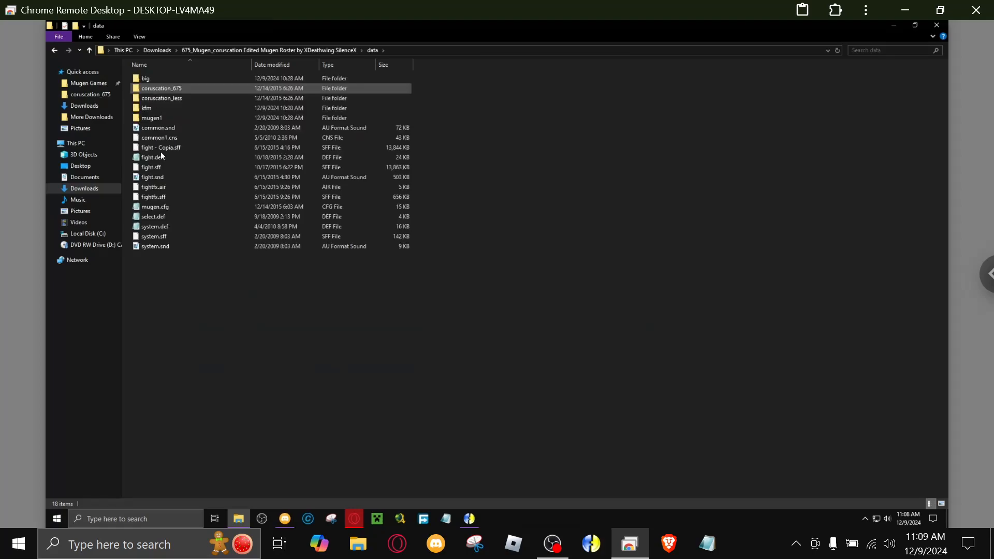
pyautogui.doubleClick(179, 89)
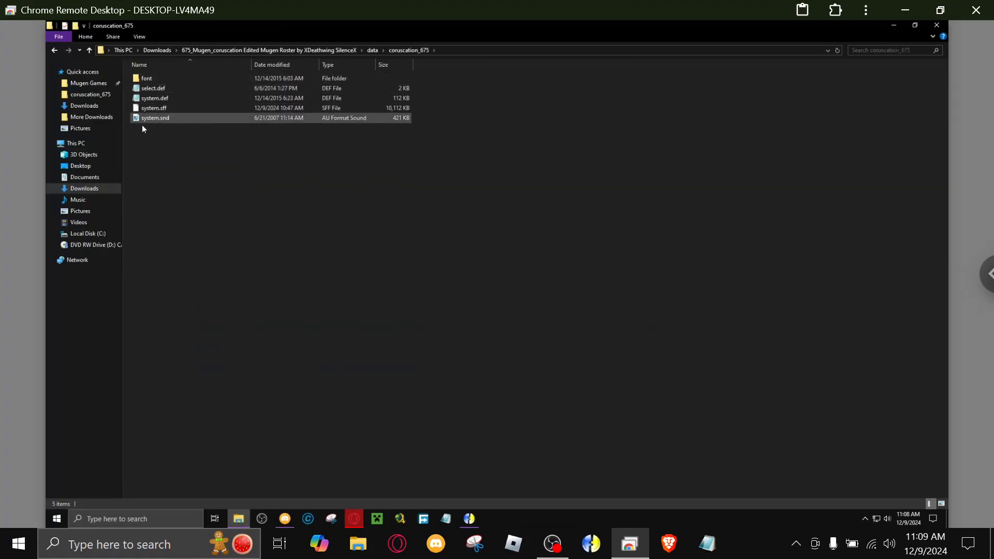
pyautogui.doubleClick(144, 100)
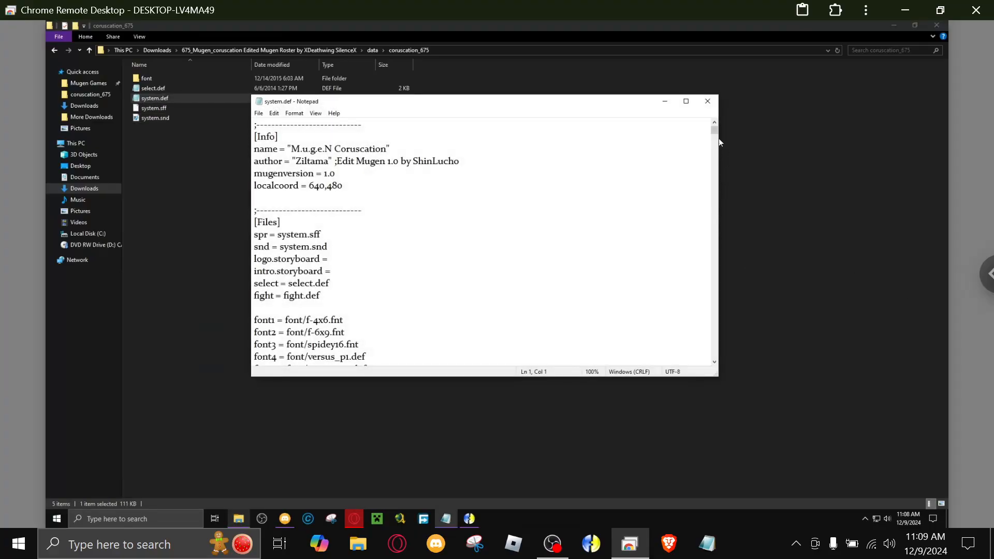
pyautogui.click(686, 101)
# Skim system.def and search it for "columns" to examine the rows and columns settings under [Select Info].
pyautogui.scroll(-7, 162, 168)
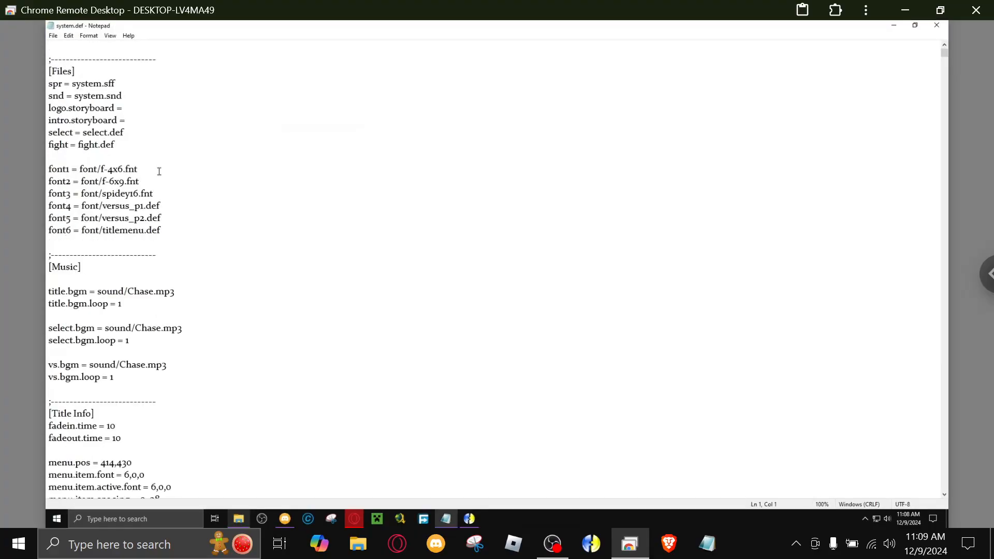
pyautogui.scroll(-20, 227, 168)
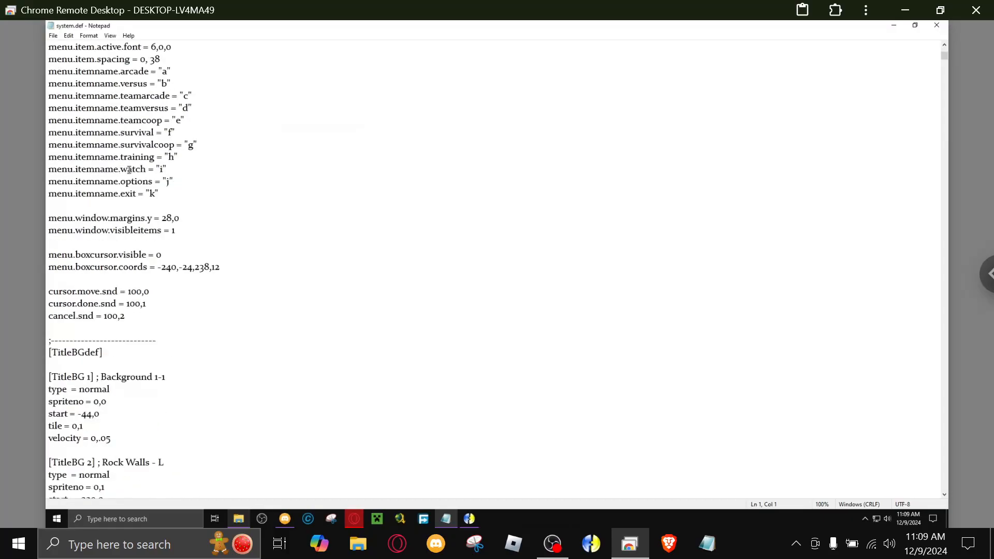
pyautogui.scroll(-20, 225, 170)
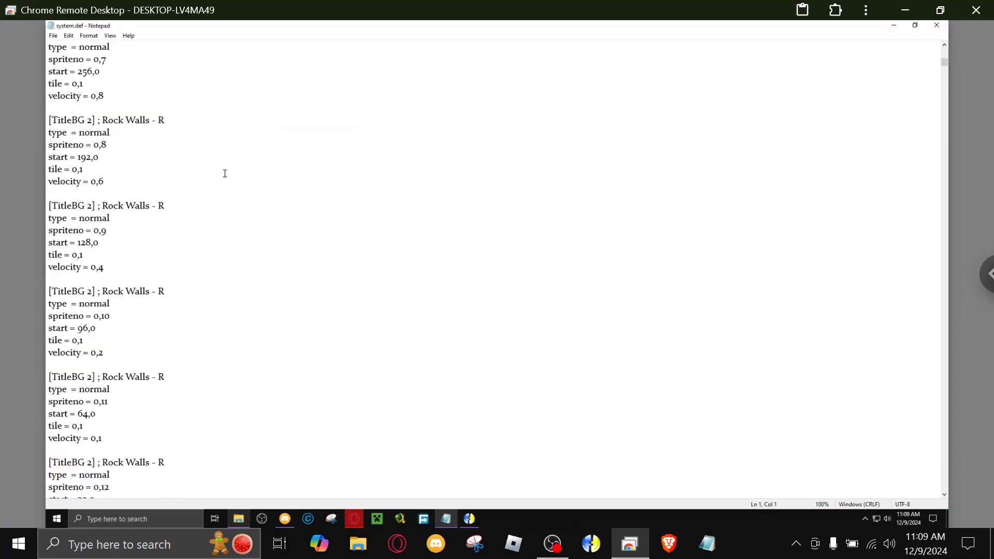
pyautogui.scroll(-20, 225, 173)
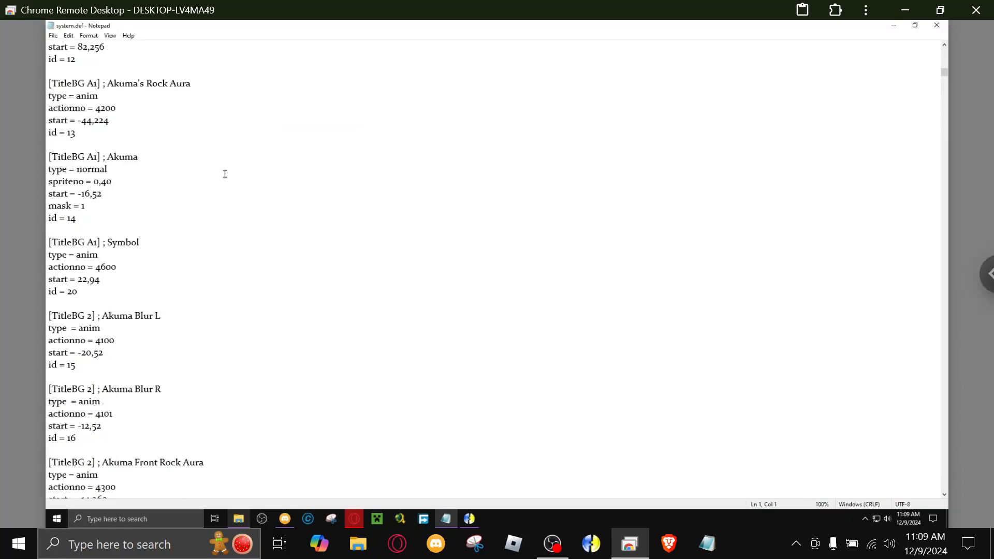
pyautogui.click(65, 36)
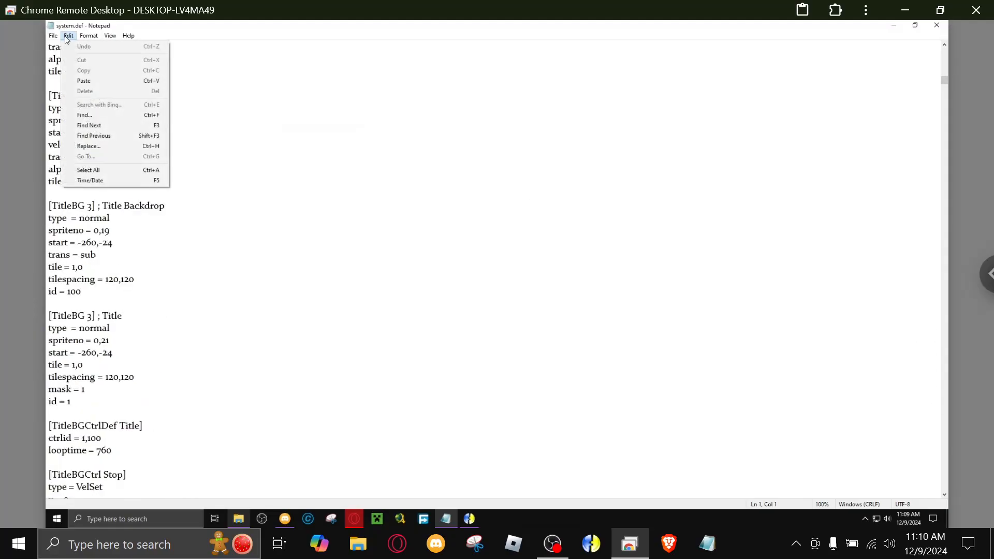
pyautogui.click(89, 112)
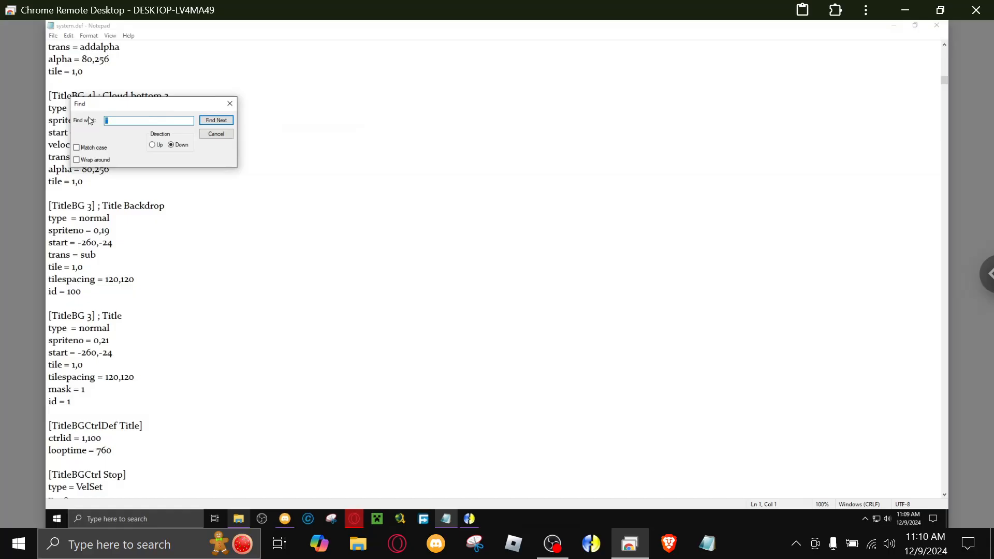
pyautogui.write('columns')
pyautogui.click(224, 120)
pyautogui.scroll(-2, 203, 248)
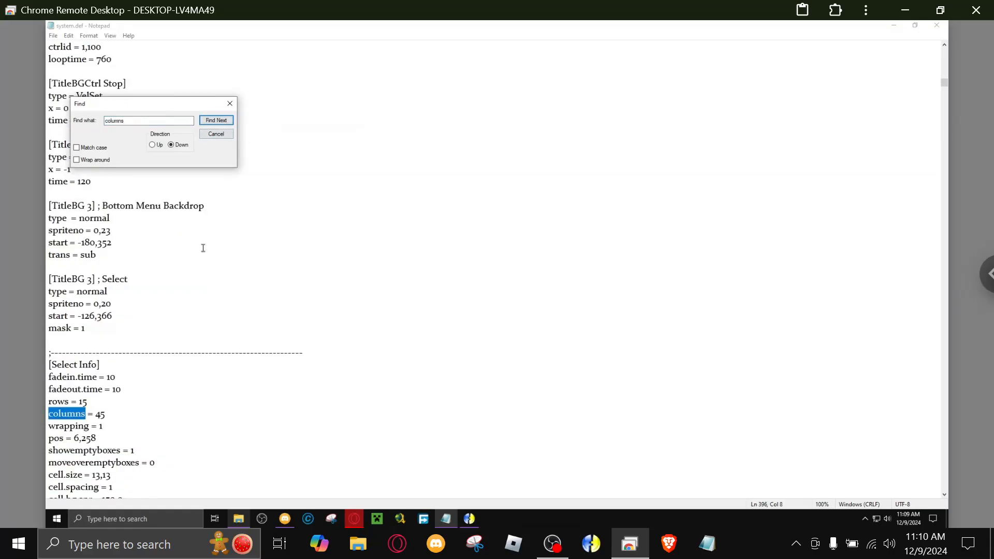
pyautogui.click(230, 104)
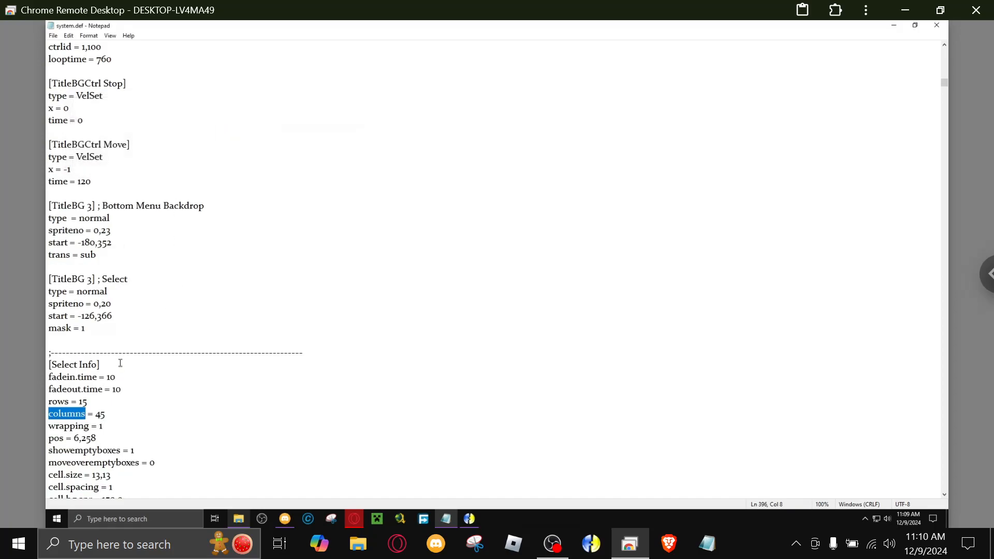
pyautogui.scroll(-4, 118, 362)
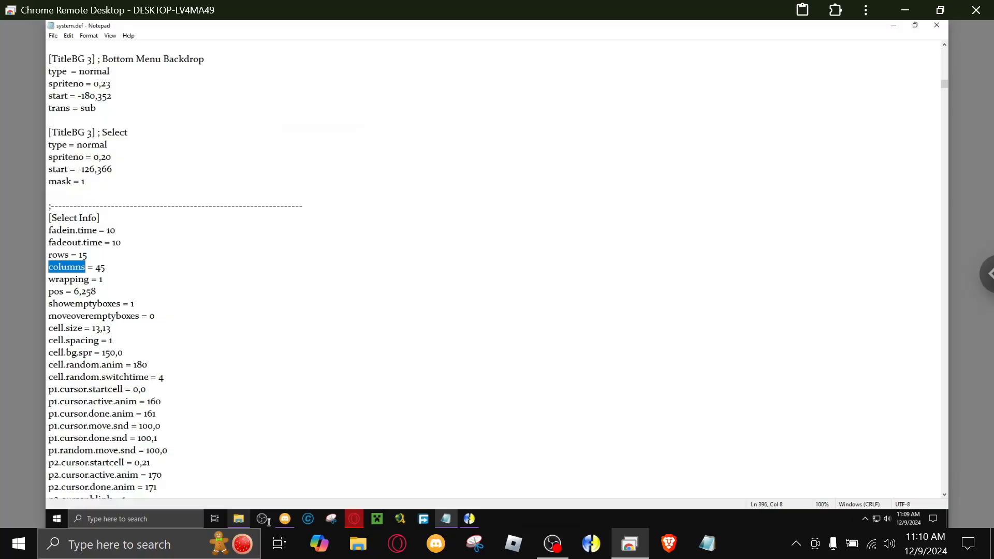
# Find and open the Calculator app, and place its window clear of the rows and columns lines.
pyautogui.click(155, 520)
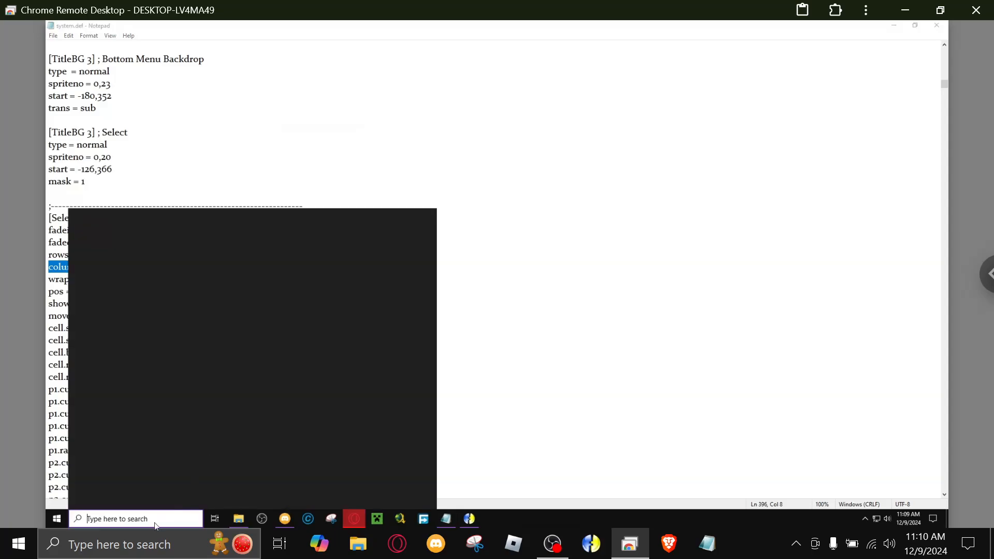
pyautogui.write('calu')
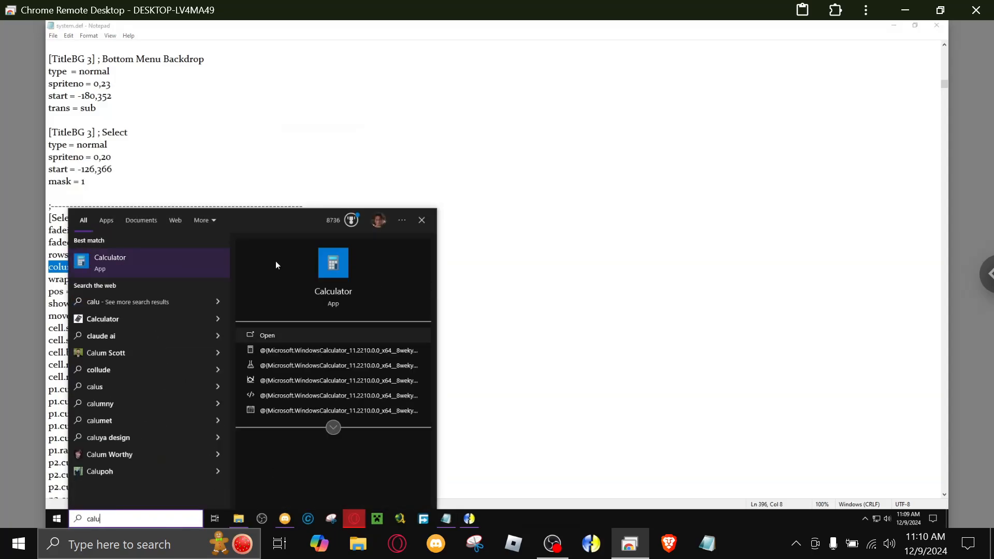
pyautogui.click(181, 271)
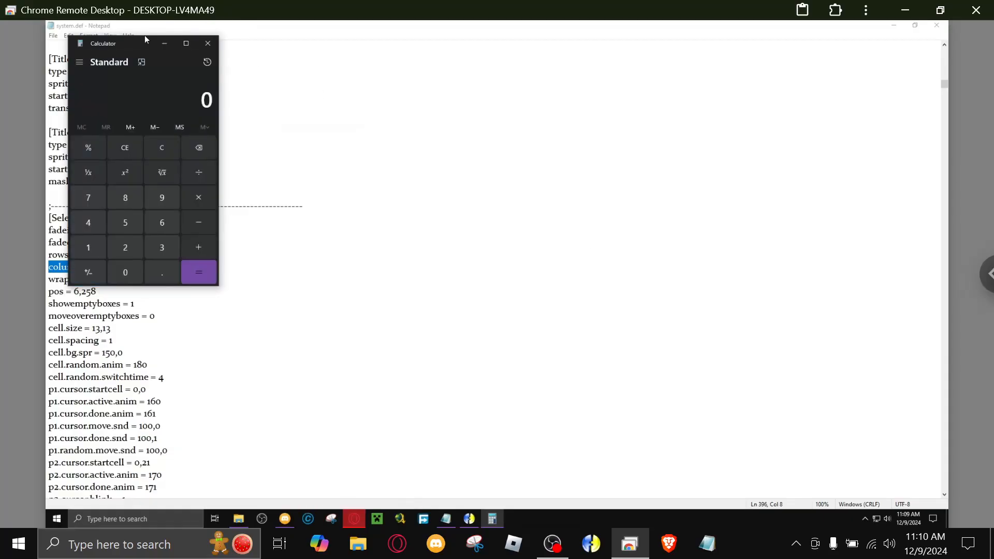
pyautogui.moveTo(118, 42); pyautogui.dragTo(309, 94)
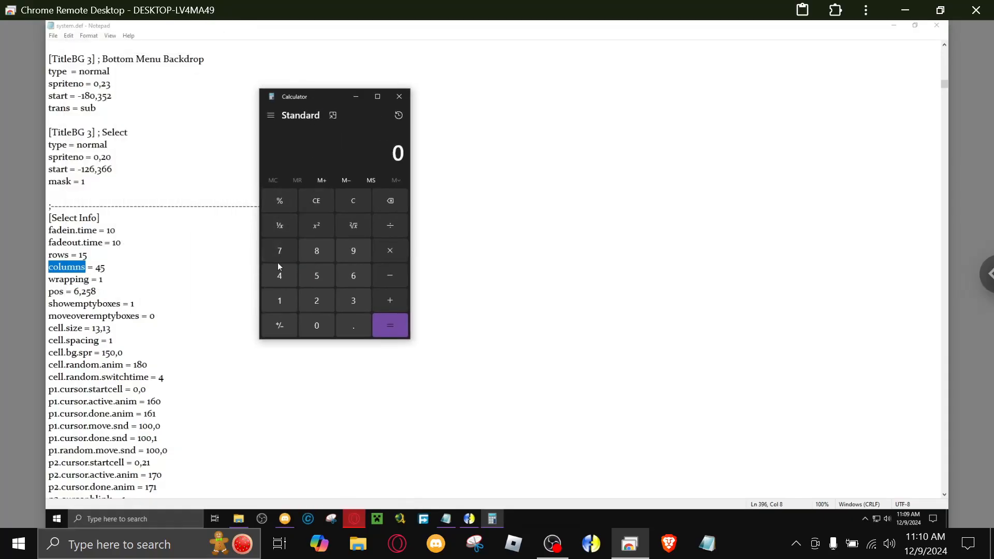
# Multiply 45 by 15 to work out the roster's total character slots, and close Calculator.
pyautogui.click(278, 281)
pyautogui.click(312, 280)
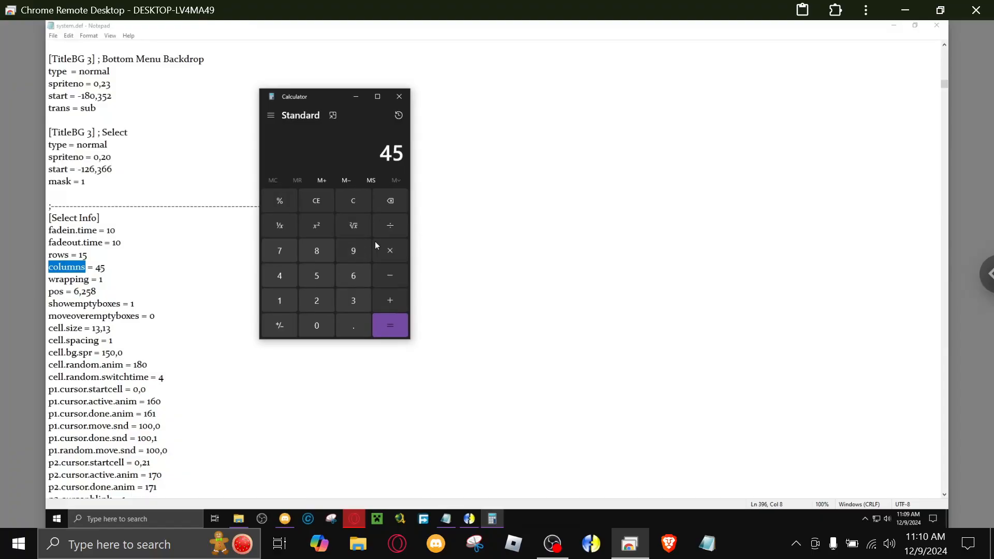
pyautogui.click(389, 248)
pyautogui.click(274, 300)
pyautogui.click(316, 274)
pyautogui.click(386, 324)
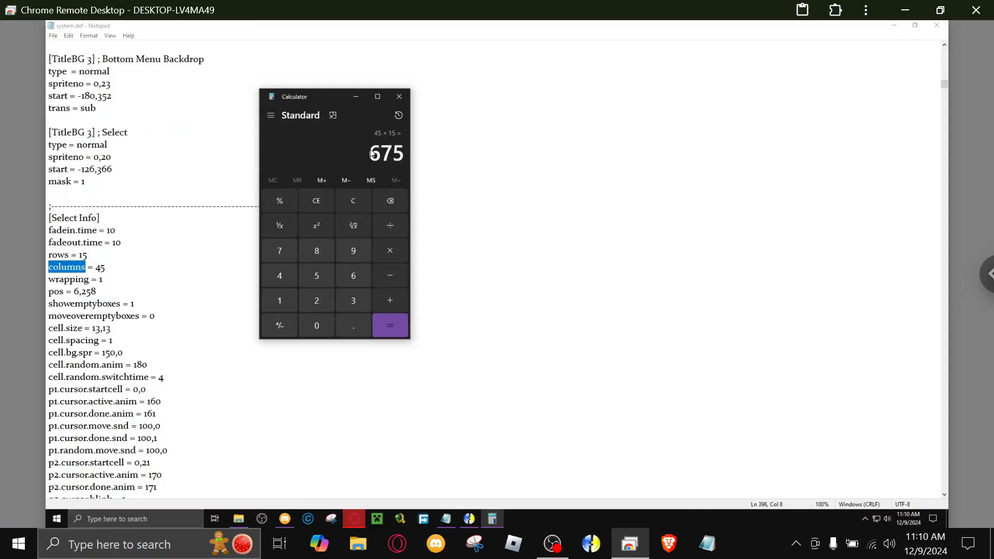
pyautogui.click(405, 97)
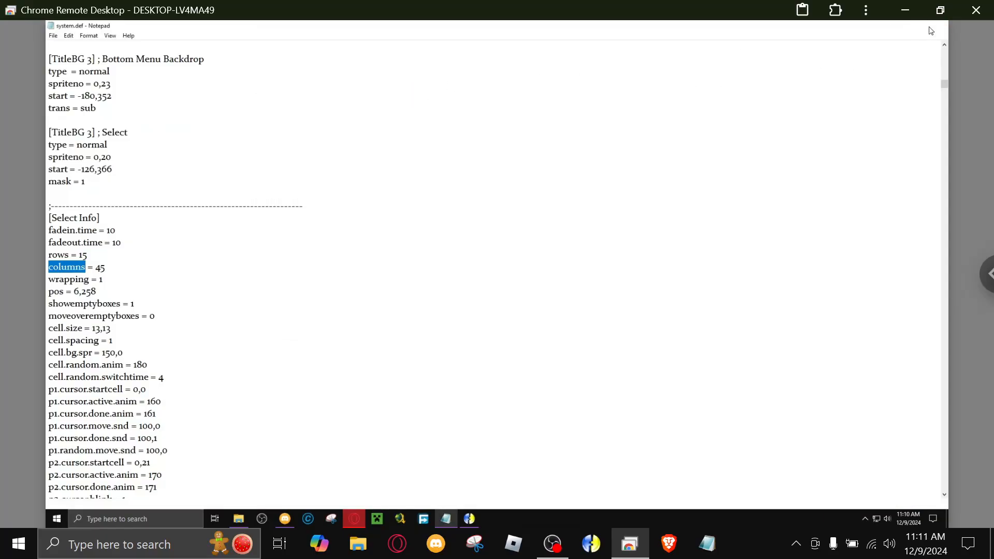
# Close system.def, look through the New Chars folder in Downloads and return to the Downloads folder.
pyautogui.click(937, 24)
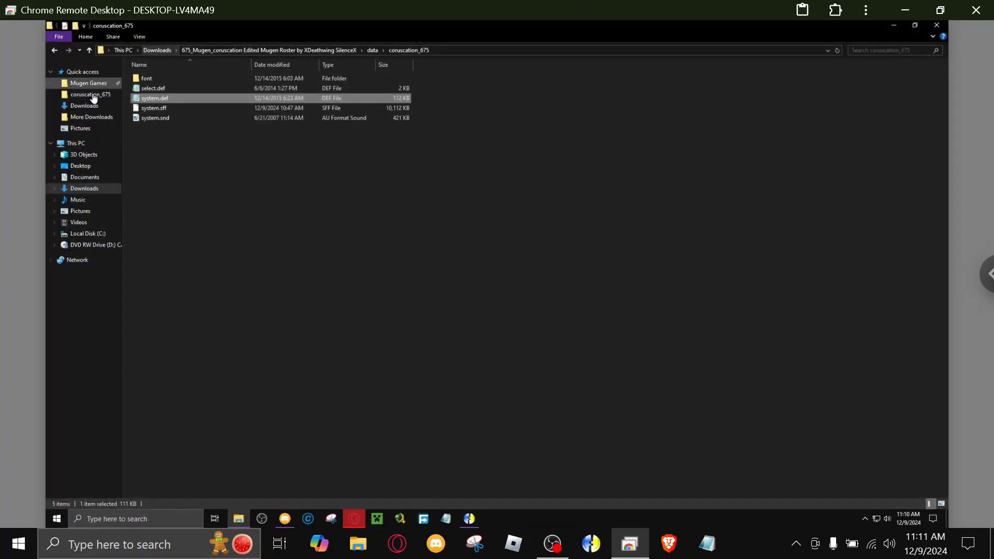
pyautogui.click(157, 50)
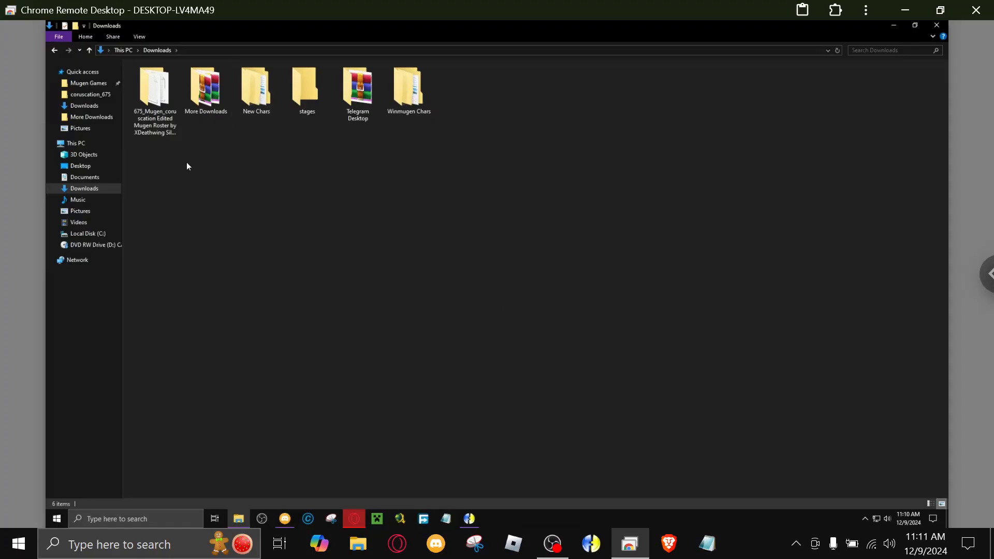
pyautogui.doubleClick(244, 97)
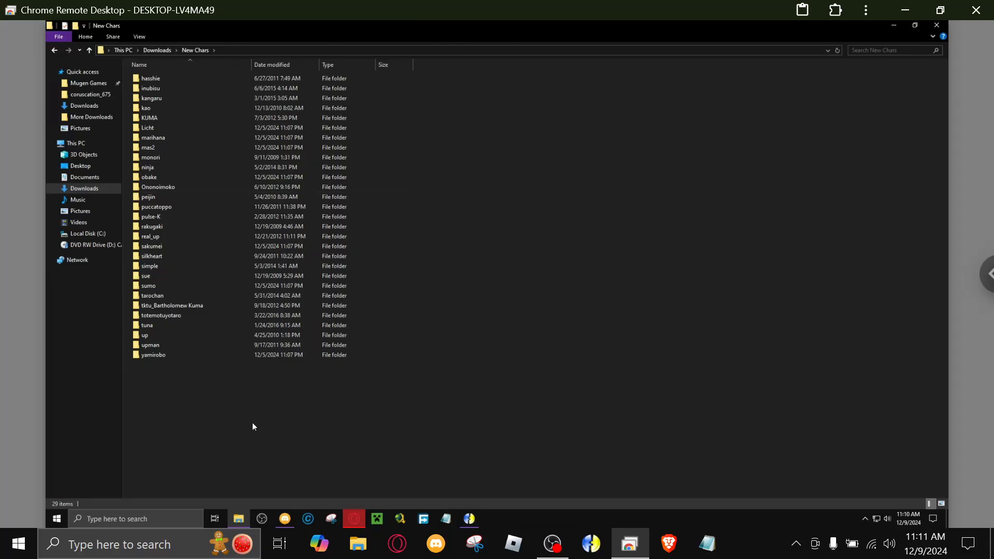
pyautogui.click(158, 50)
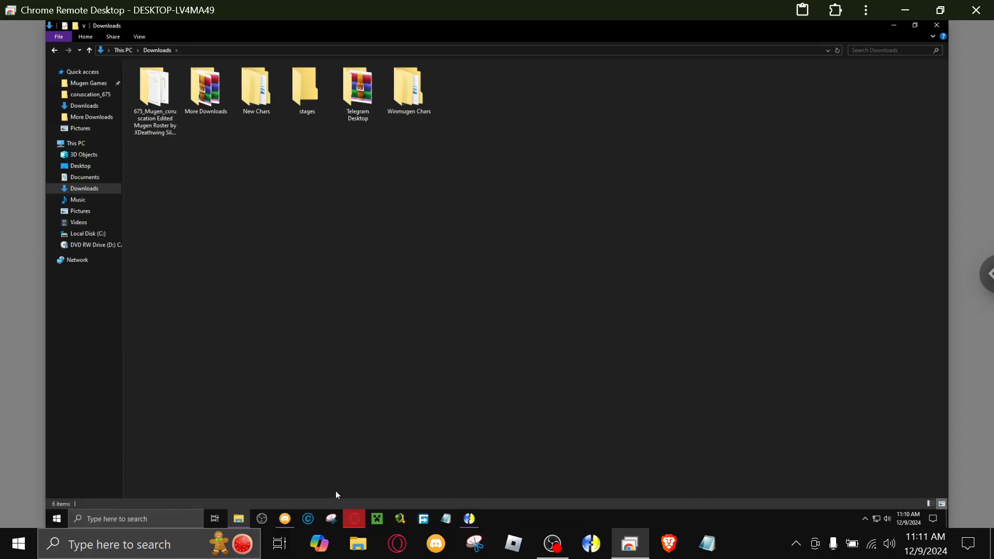
# Switch to the Opera browser, open the AK1 MUGEN Community's Characters forum and look through its recent topics.
pyautogui.click(355, 520)
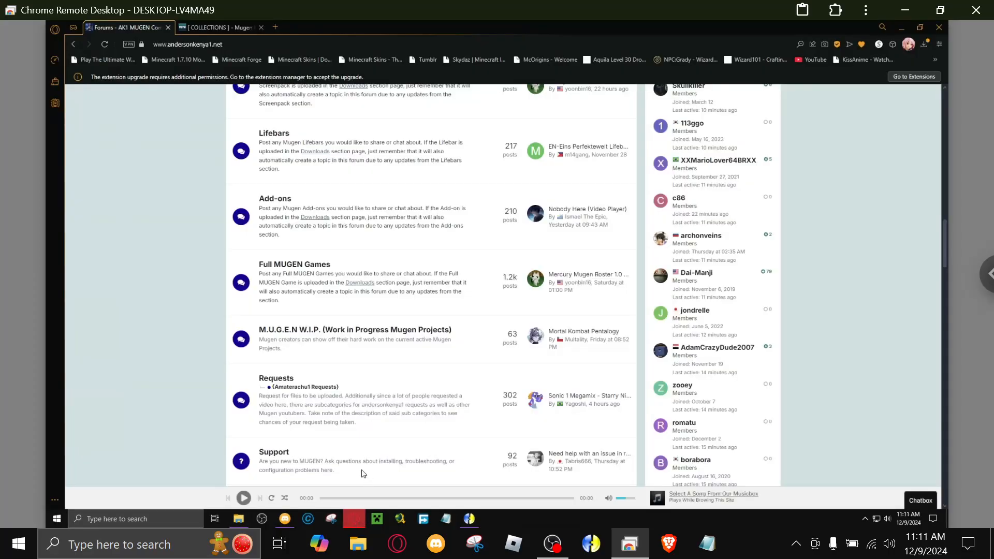
pyautogui.scroll(1, 258, 433)
pyautogui.scroll(5, 257, 433)
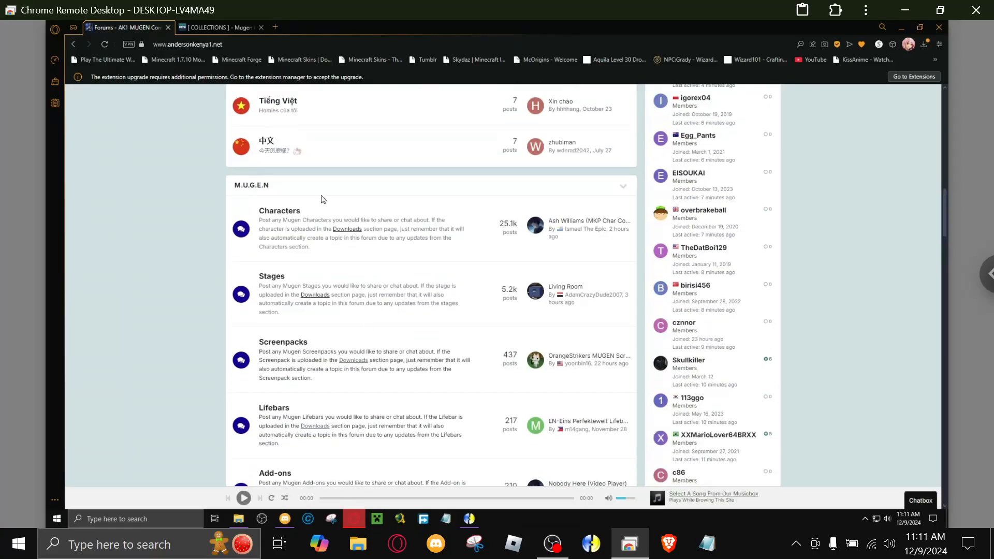
pyautogui.click(293, 211)
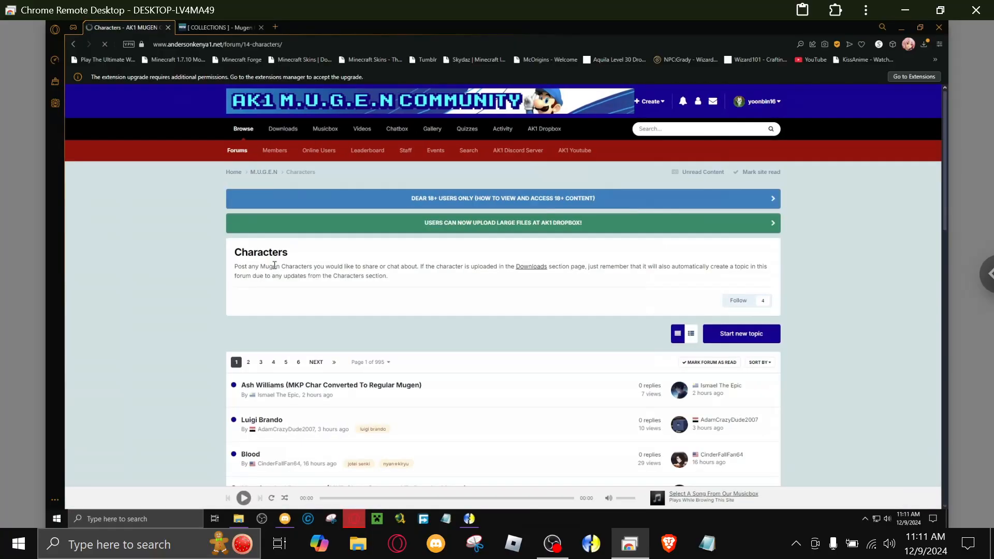
pyautogui.scroll(-6, 270, 311)
pyautogui.scroll(-6, 269, 331)
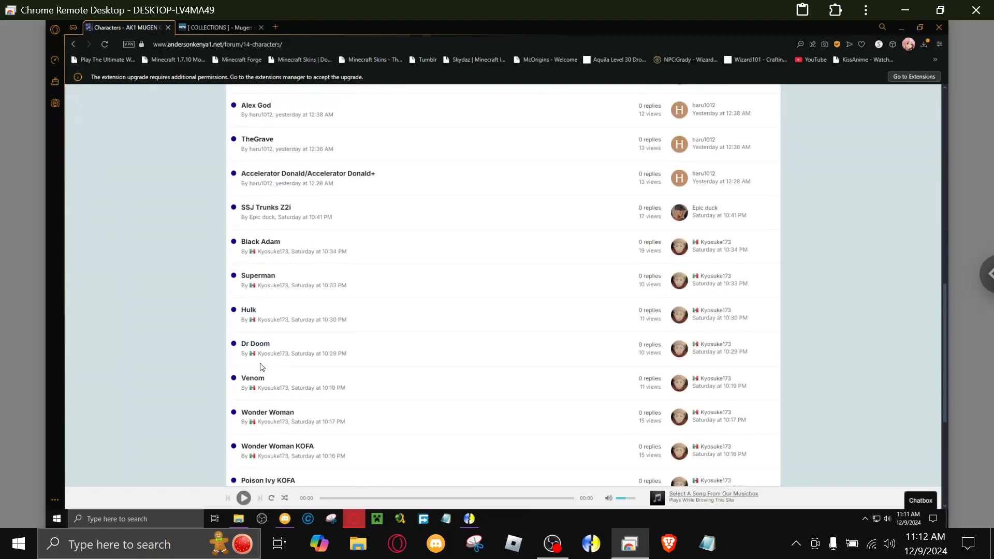
# Look through the topics in the Characters forum and open the Poison Ivy KOFA topic's file page.
pyautogui.scroll(-5, 258, 363)
pyautogui.scroll(15, 171, 397)
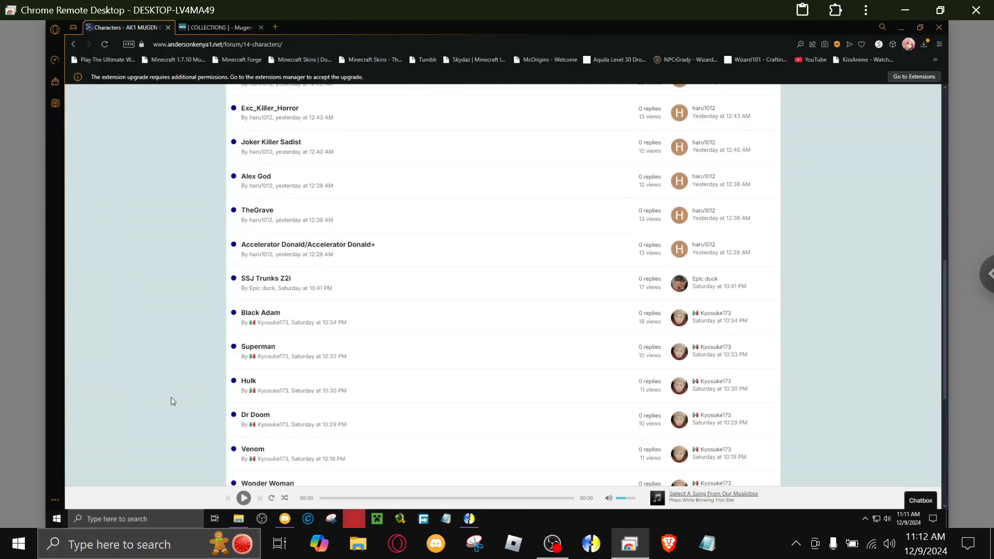
pyautogui.scroll(3, 171, 397)
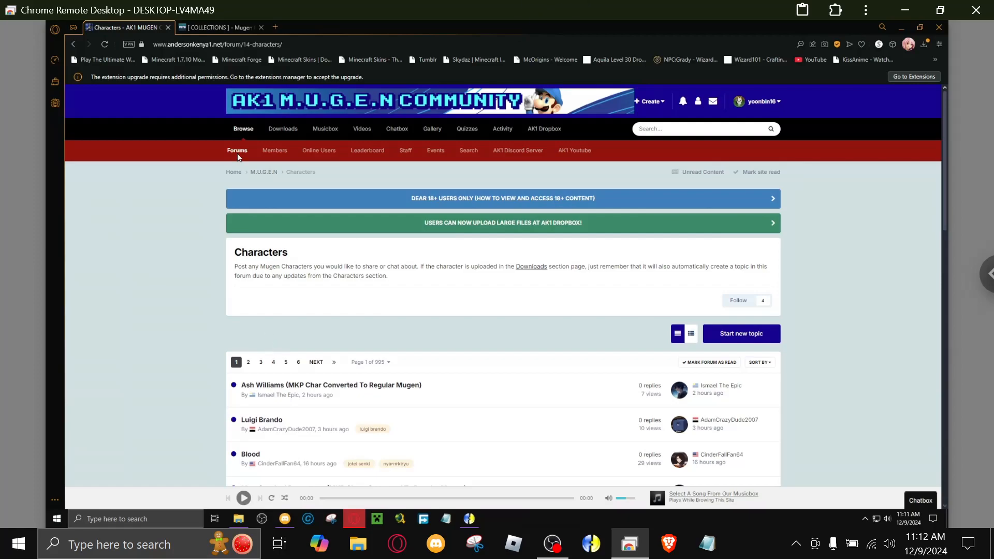
pyautogui.scroll(-5, 274, 252)
pyautogui.scroll(-12, 274, 251)
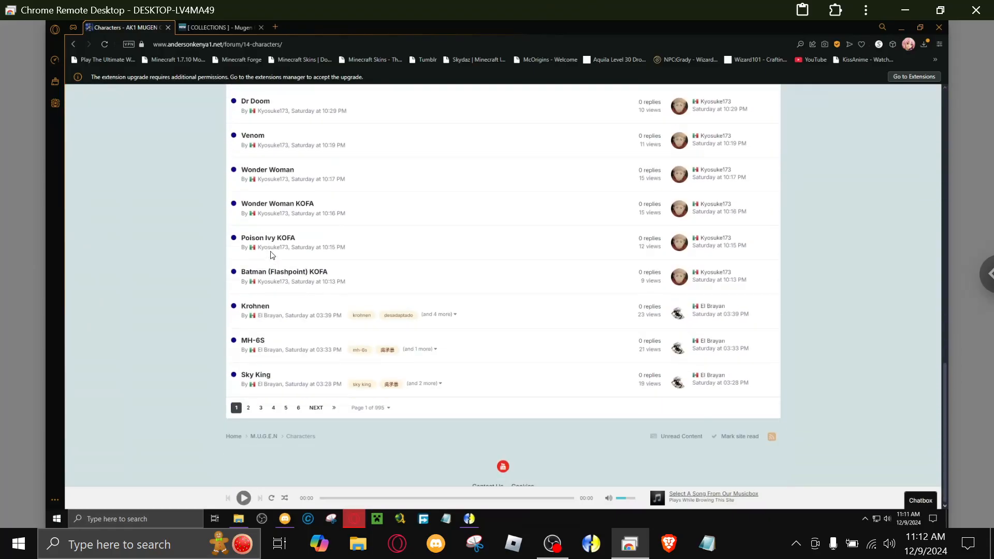
pyautogui.click(270, 241)
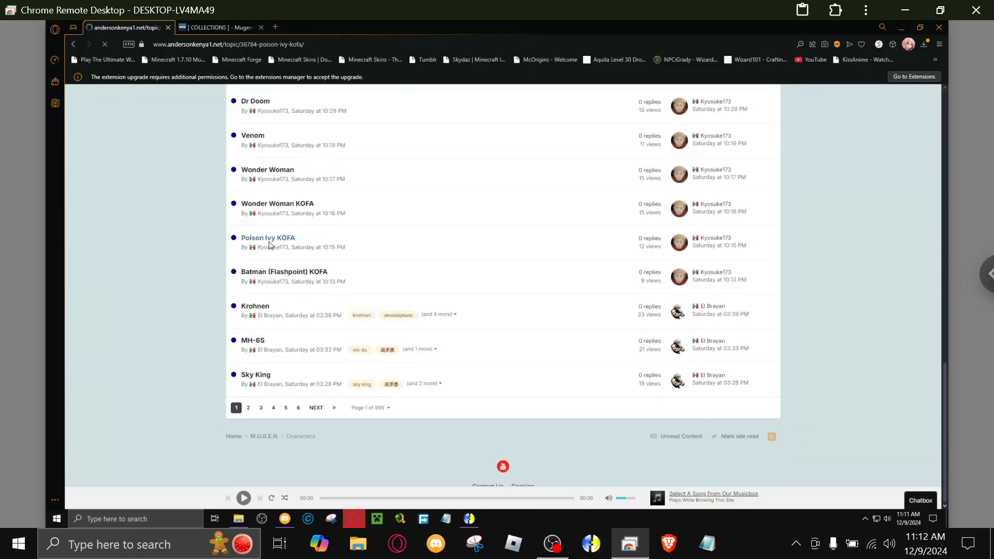
pyautogui.scroll(-3, 358, 321)
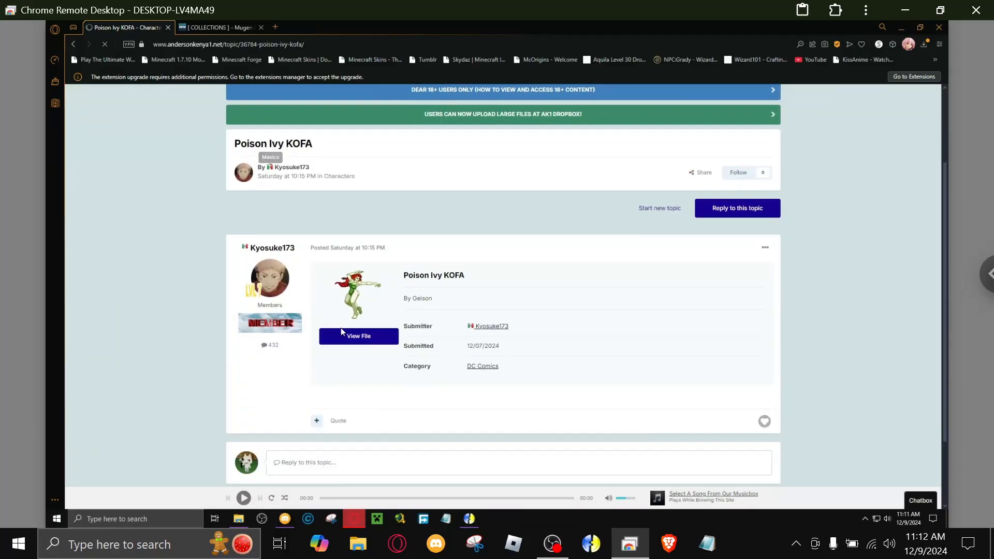
pyautogui.click(371, 329)
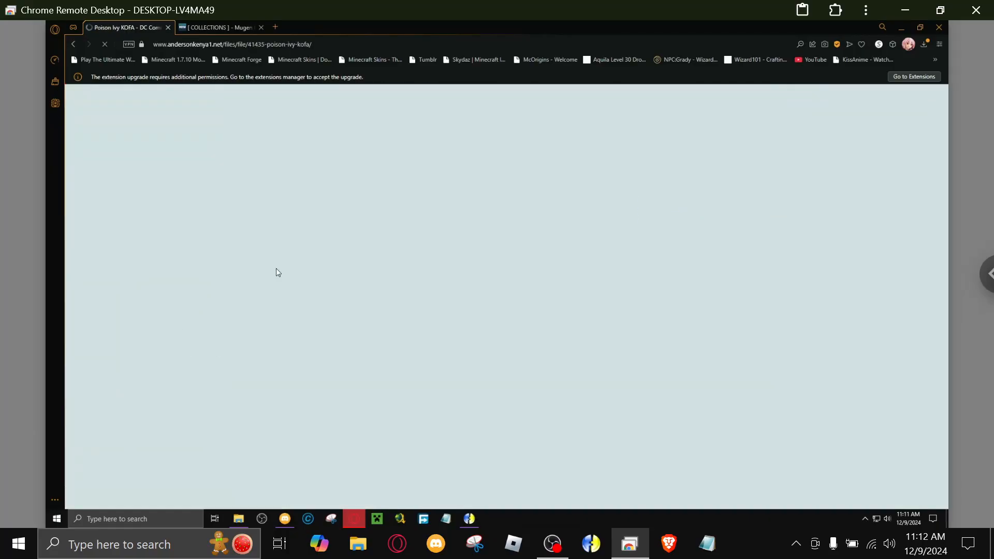
# Review the Poison Ivy KOFA file page and open the lily_white and lily_Black file from Other Uploaded Files in a new tab.
pyautogui.scroll(-3, 219, 276)
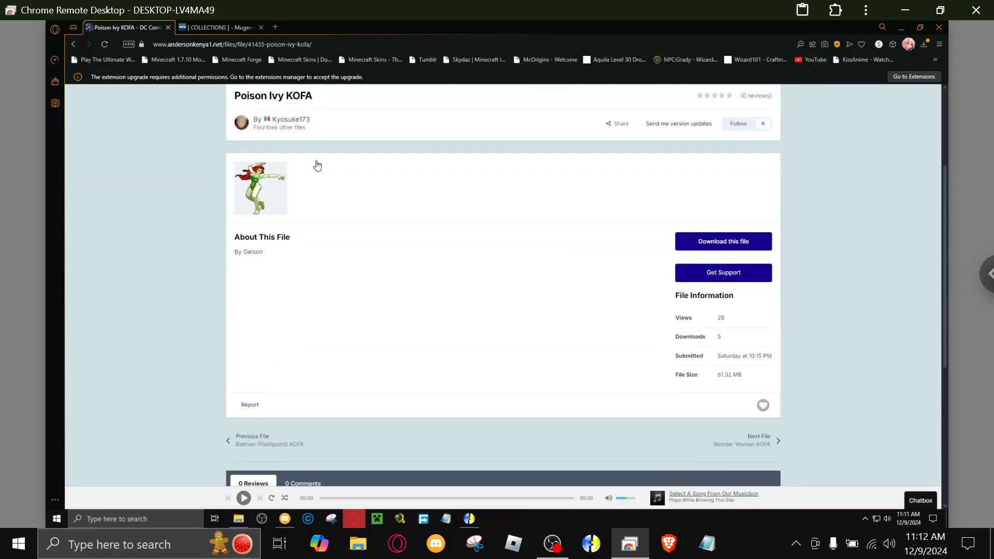
pyautogui.scroll(-4, 523, 235)
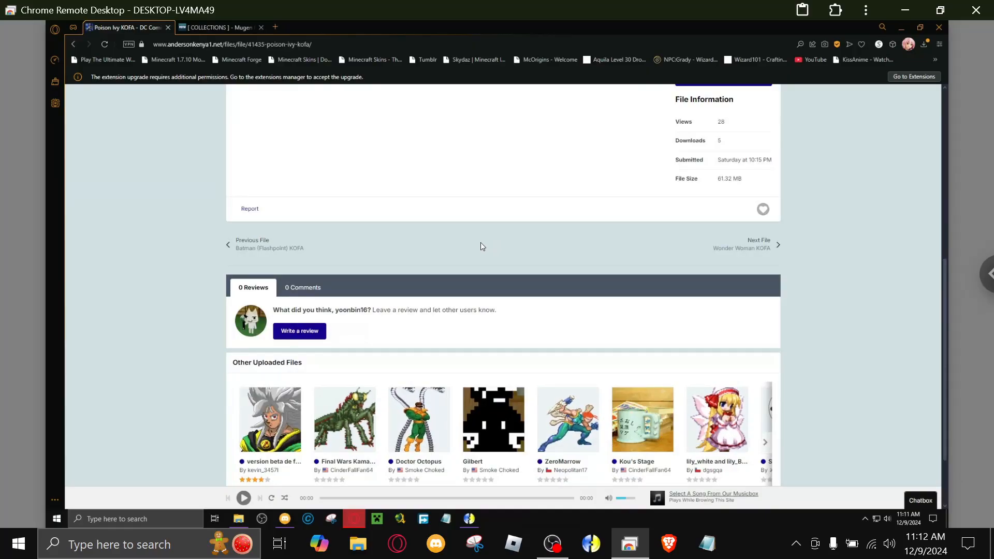
pyautogui.scroll(-2, 528, 329)
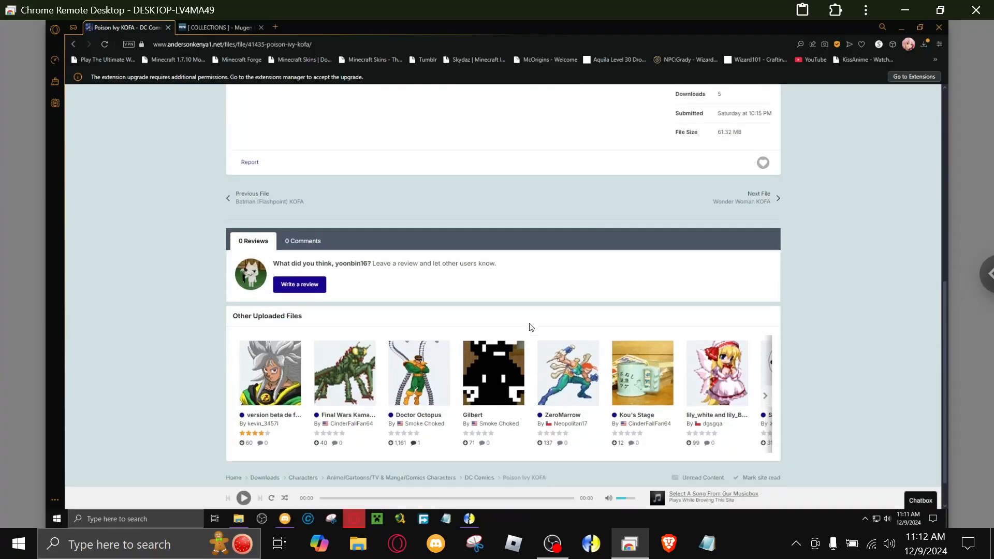
pyautogui.rightClick(693, 383)
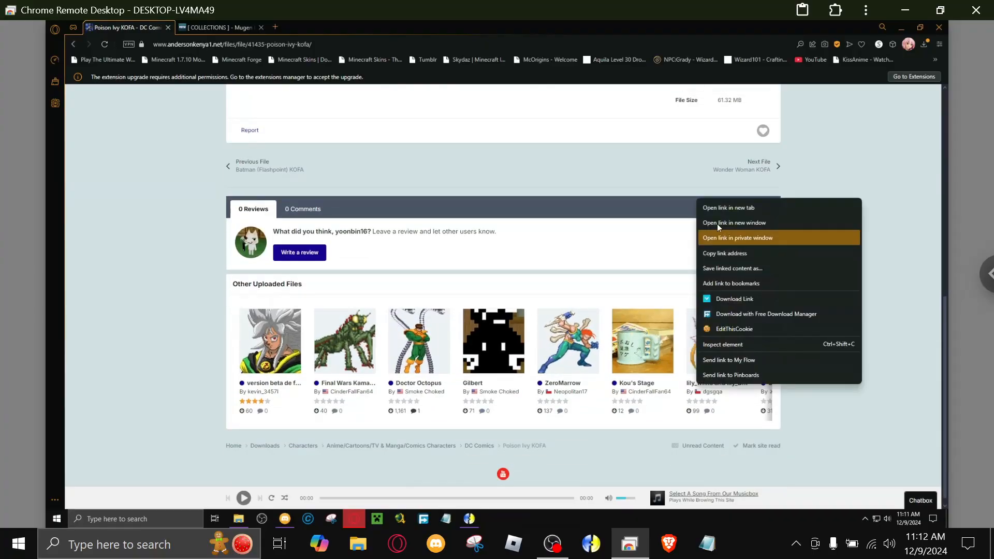
pyautogui.click(731, 209)
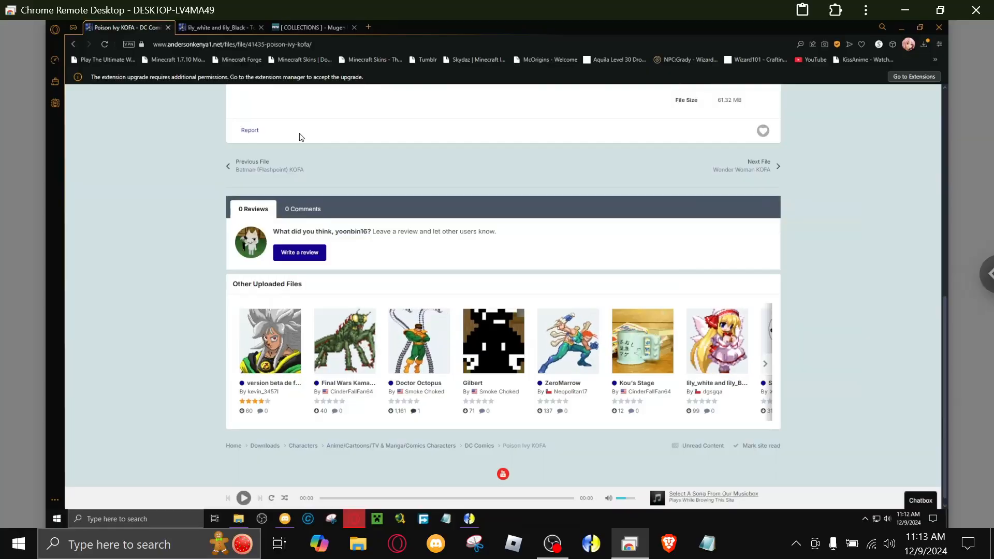
# Review the lily_white and lily_Black file page, and open version beta de fssj java from its Other Uploaded Files.
pyautogui.click(225, 28)
pyautogui.scroll(-4, 352, 301)
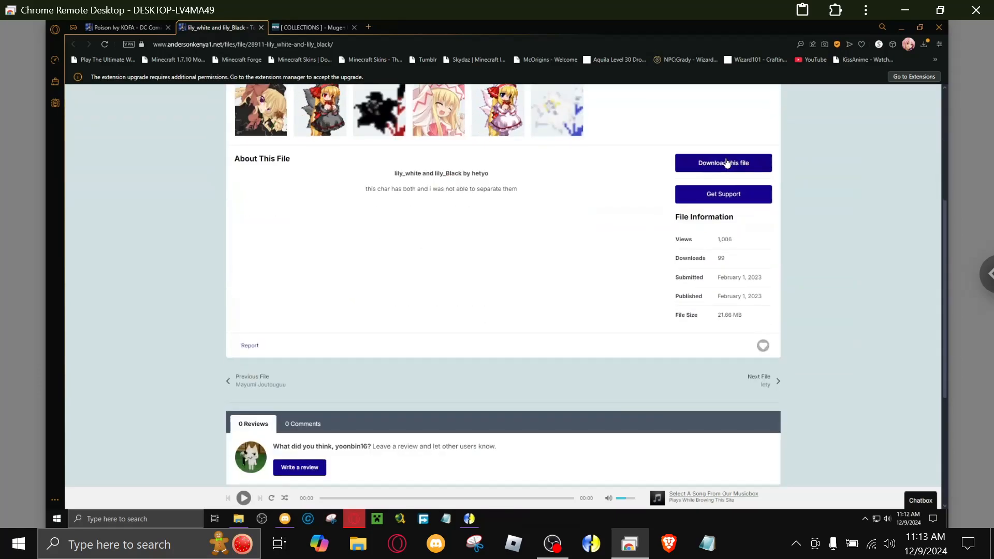
pyautogui.scroll(-4, 288, 212)
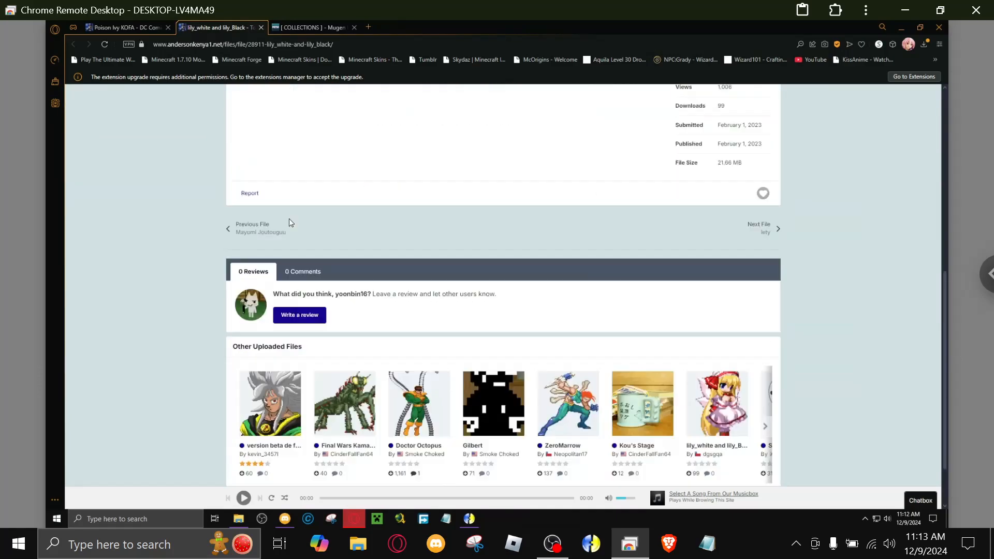
pyautogui.scroll(2, 247, 250)
pyautogui.scroll(-2, 247, 250)
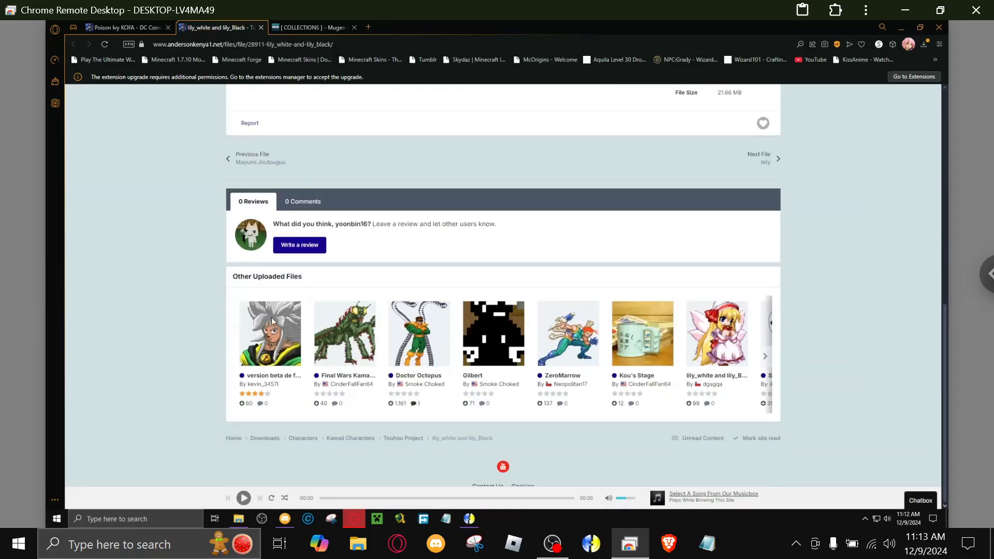
pyautogui.click(232, 379)
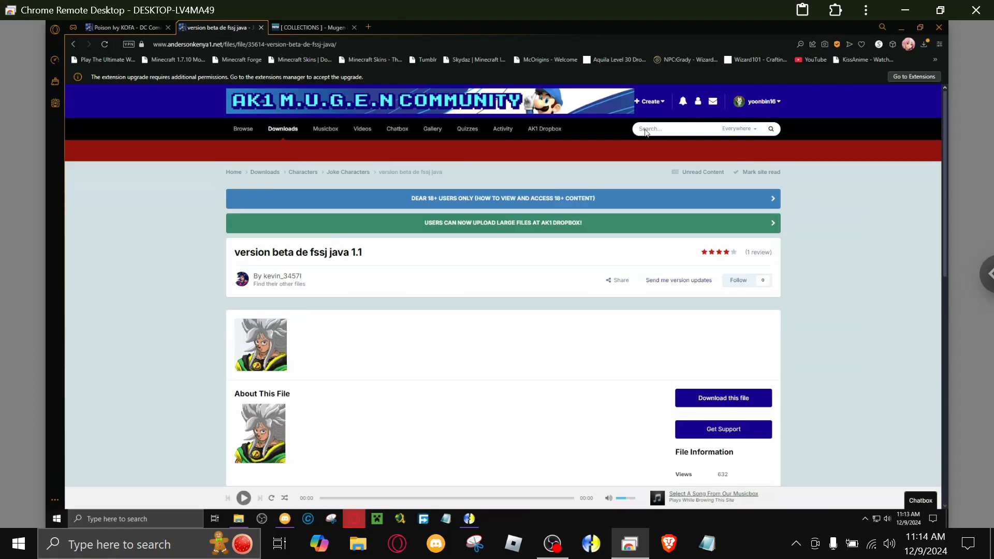
# Check the site's search scope options, open the Characters downloads category, and close the Poison Ivy KOFA tab.
pyautogui.click(740, 129)
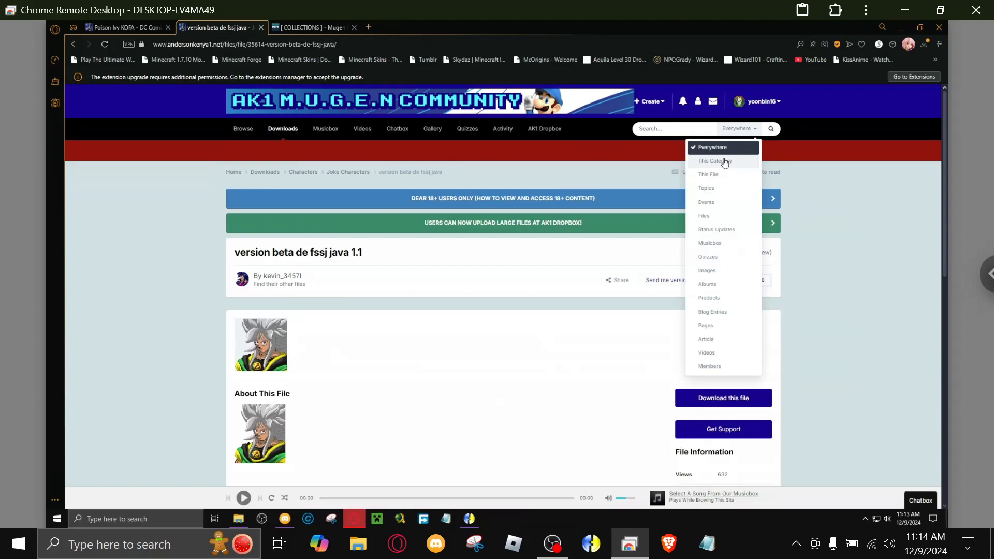
pyautogui.click(350, 176)
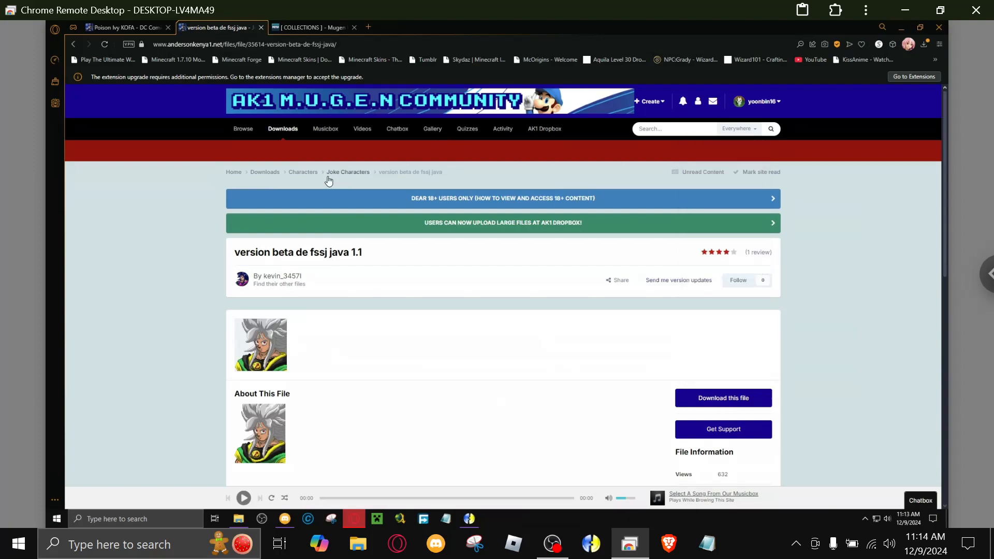
pyautogui.click(296, 174)
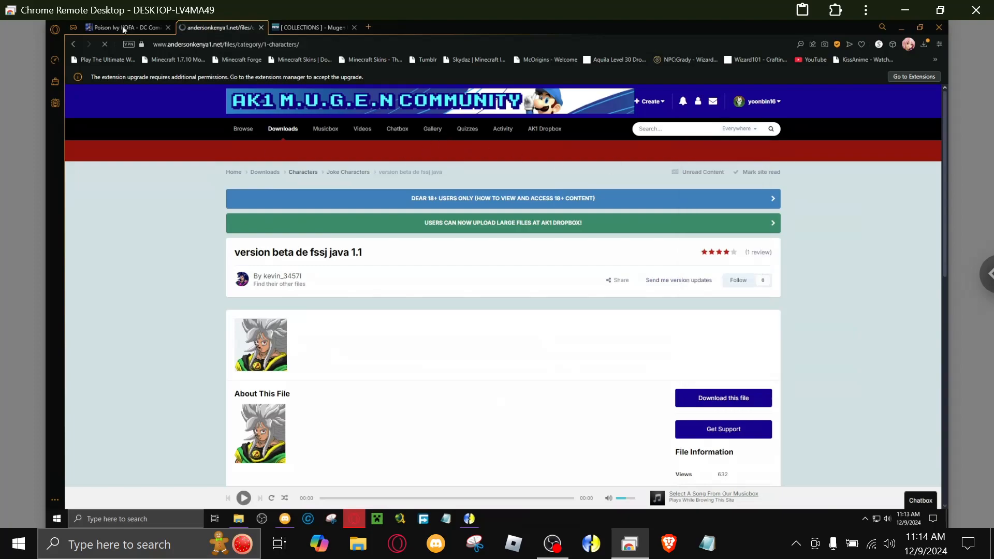
pyautogui.click(123, 28)
pyautogui.scroll(5, 215, 239)
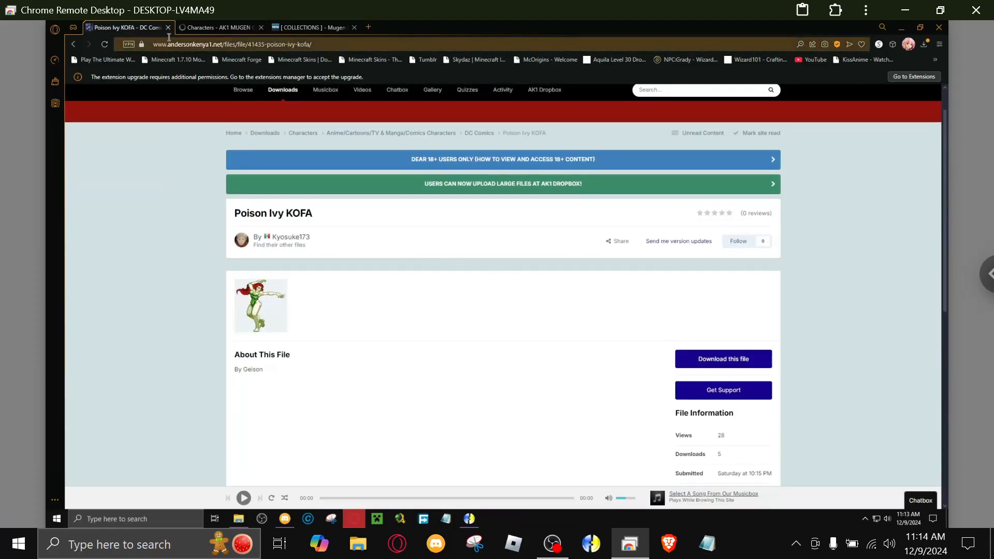
pyautogui.click(168, 27)
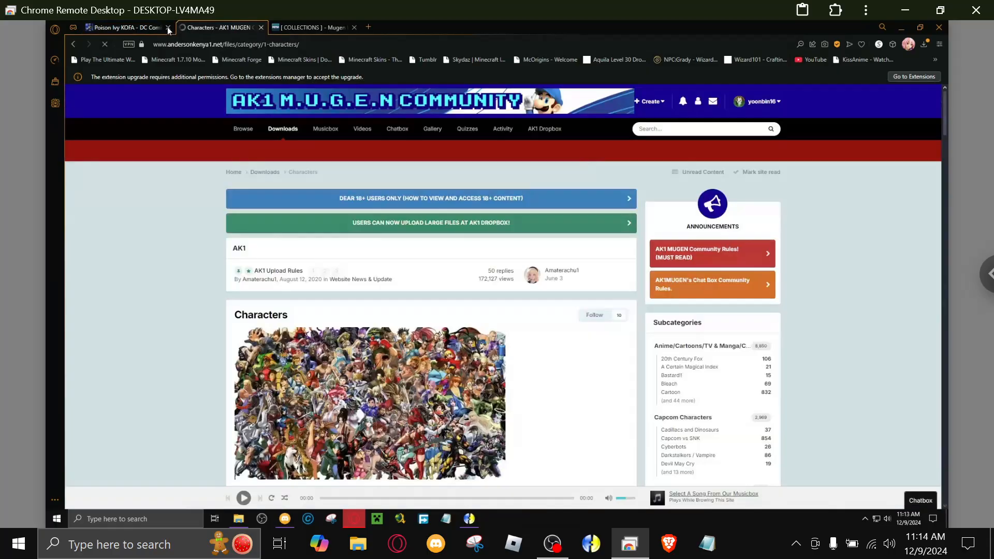
# Look through the subcategories of the Characters downloads and open Character Packs.
pyautogui.scroll(-5, 124, 217)
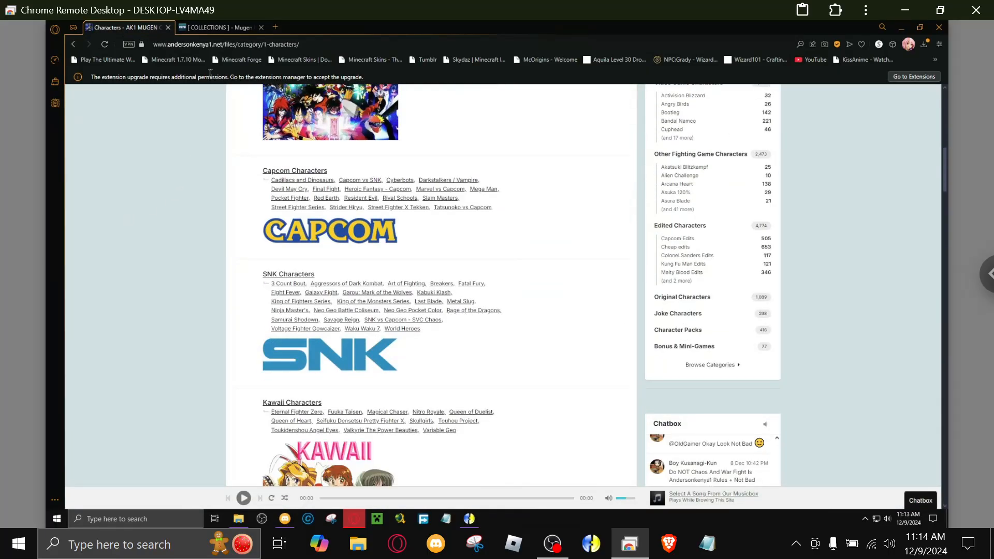
pyautogui.scroll(-12, 172, 217)
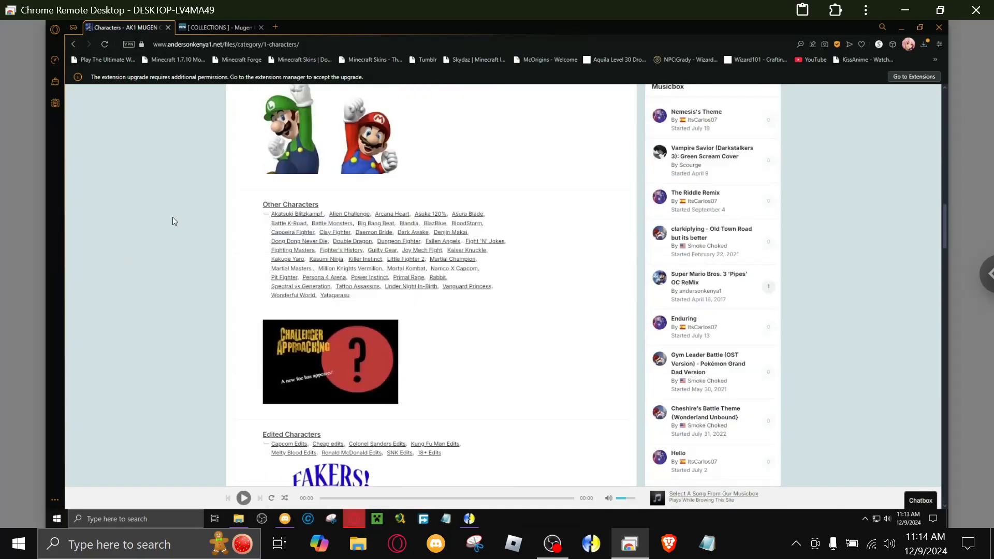
pyautogui.scroll(-9, 172, 217)
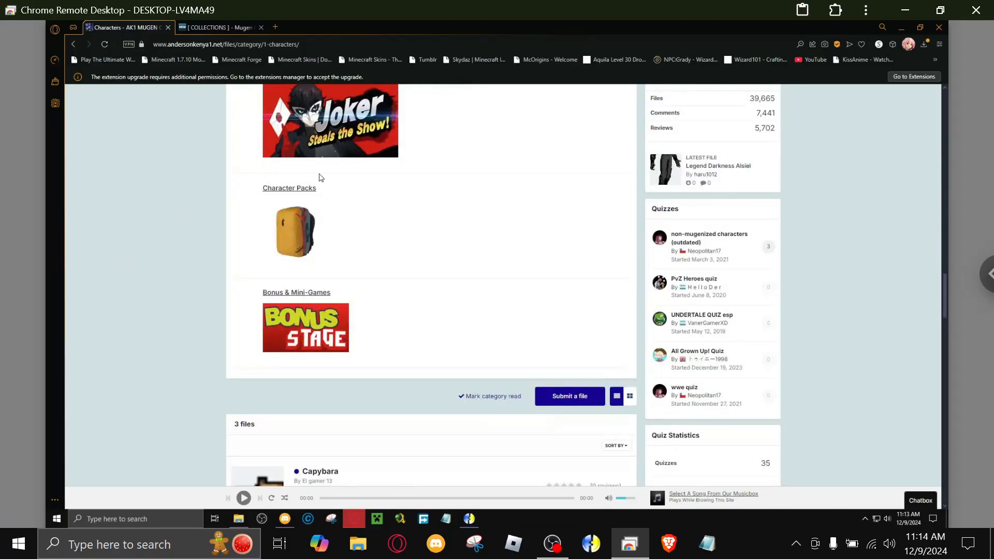
pyautogui.click(317, 190)
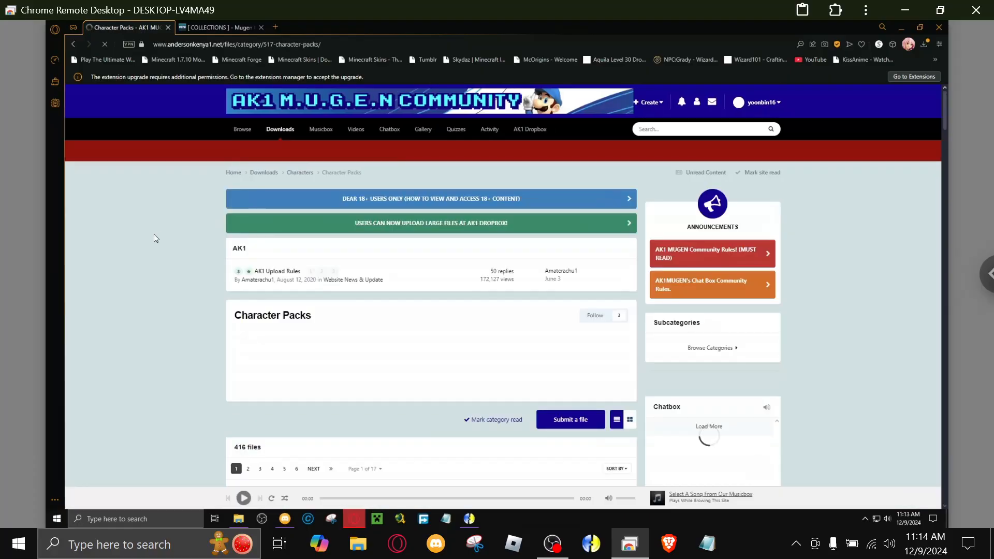
# Examine the character packs listed on the first page of the Character Packs category.
pyautogui.scroll(-5, 139, 216)
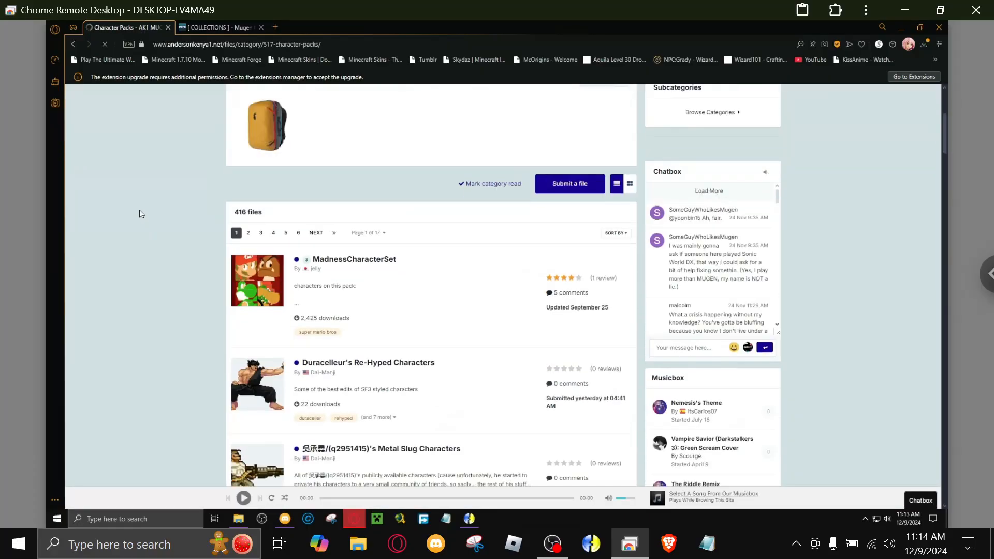
pyautogui.scroll(-3, 154, 145)
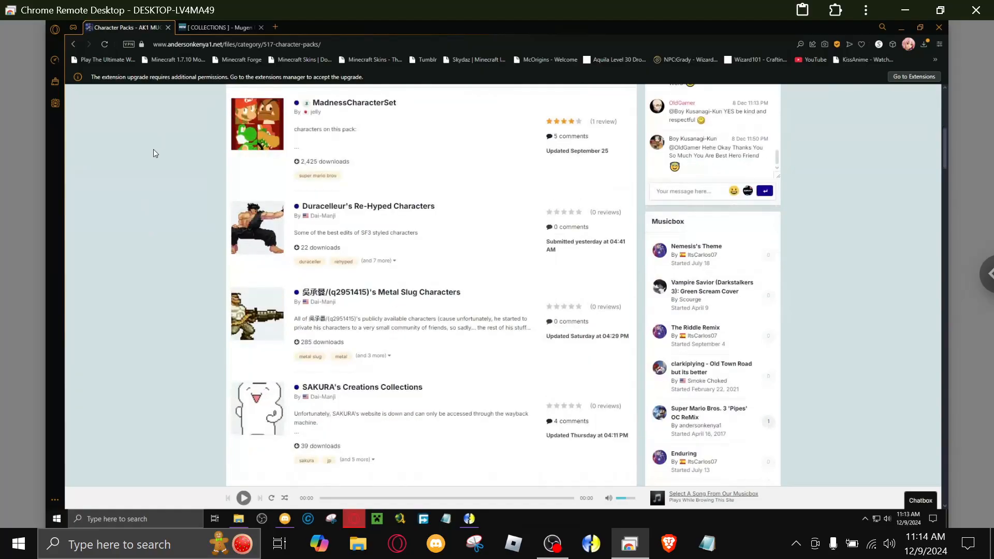
pyautogui.scroll(-2, 145, 161)
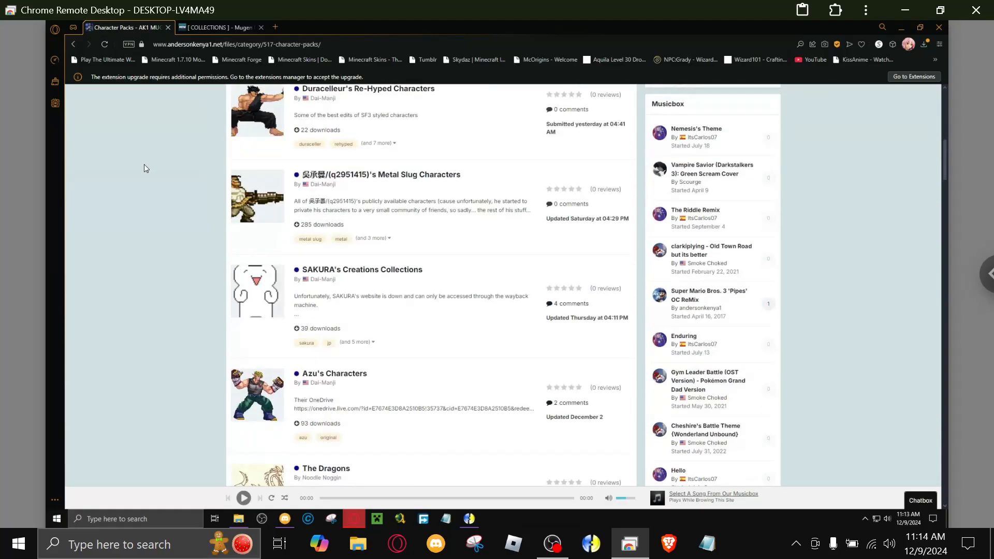
pyautogui.scroll(-1, 150, 249)
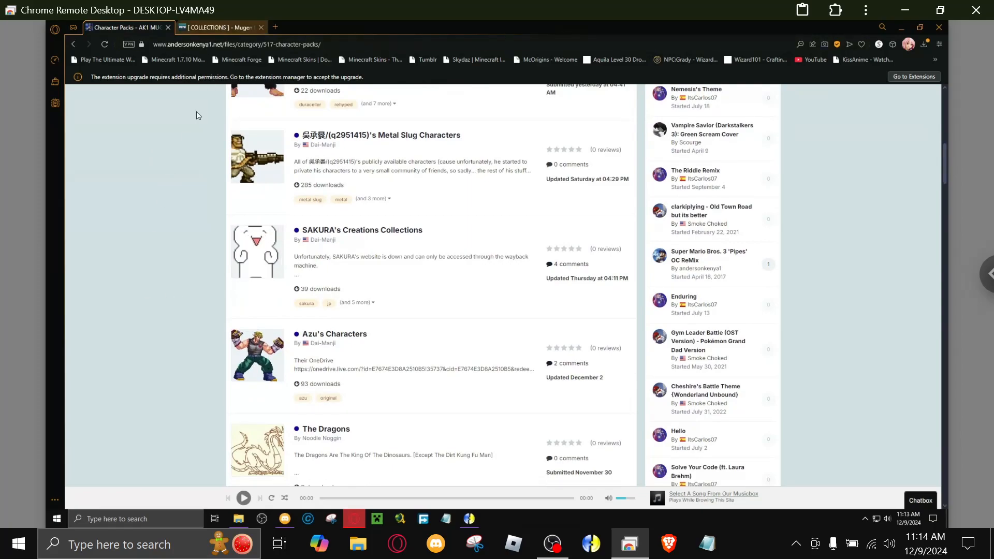
pyautogui.scroll(-1, 134, 188)
pyautogui.scroll(-8, 171, 218)
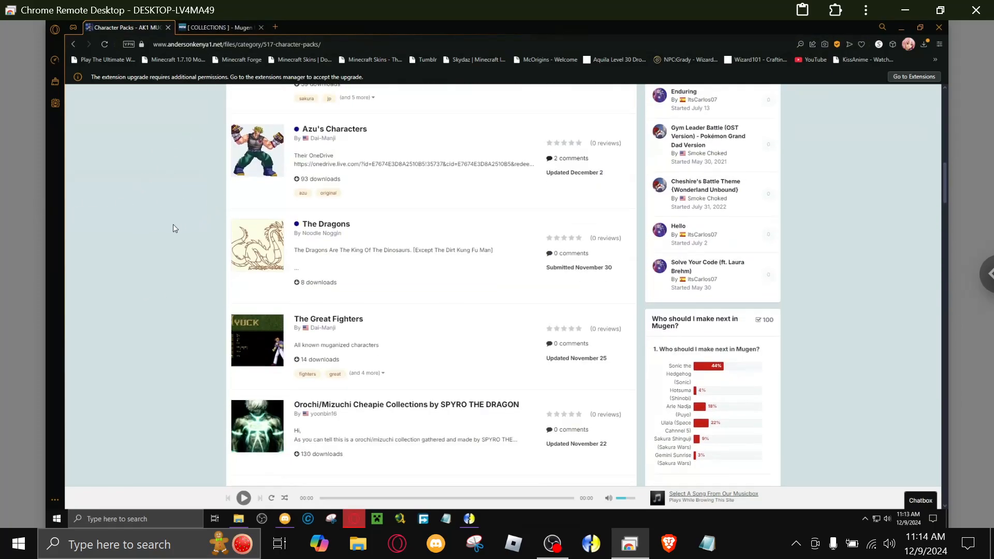
pyautogui.scroll(-3, 170, 227)
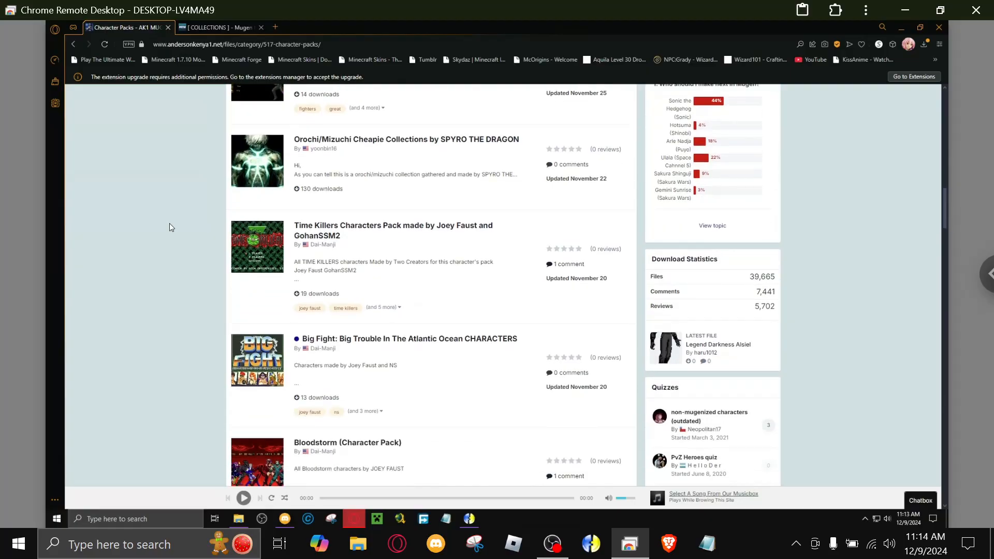
pyautogui.scroll(-8, 111, 244)
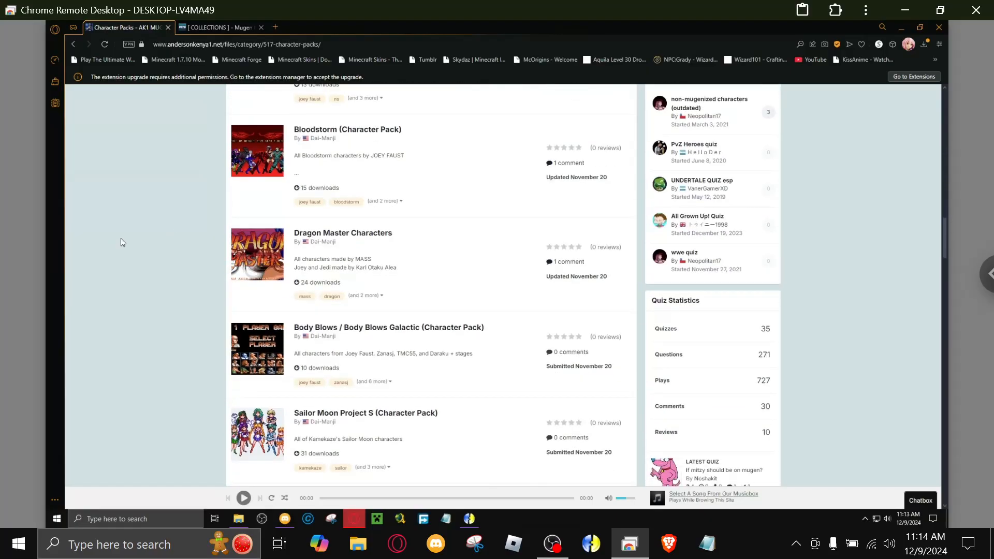
pyautogui.scroll(-6, 145, 238)
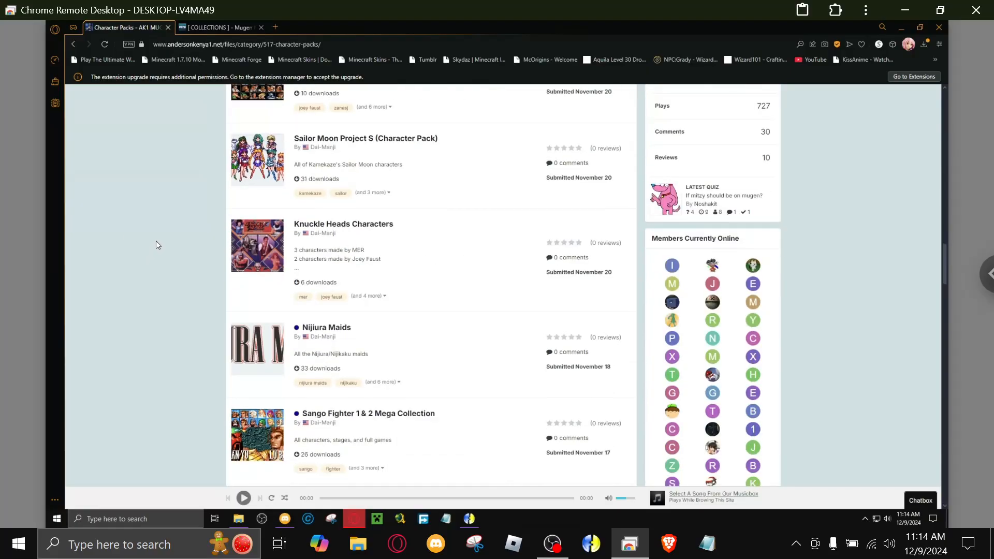
# Open the Sailor Moon Project S (Character Pack) file in a new tab and view its details.
pyautogui.rightClick(409, 140)
pyautogui.click(409, 143)
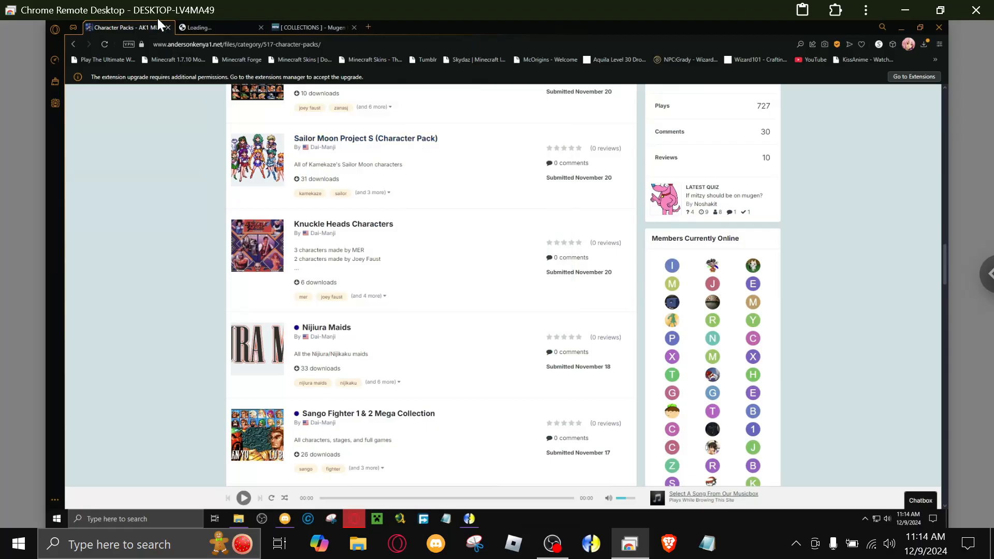
pyautogui.click(220, 27)
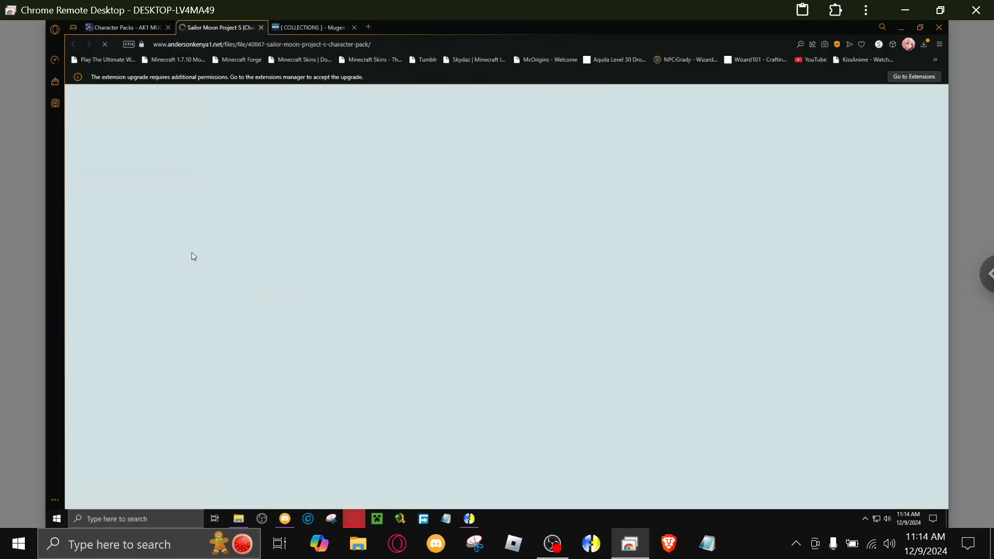
pyautogui.scroll(-2, 191, 252)
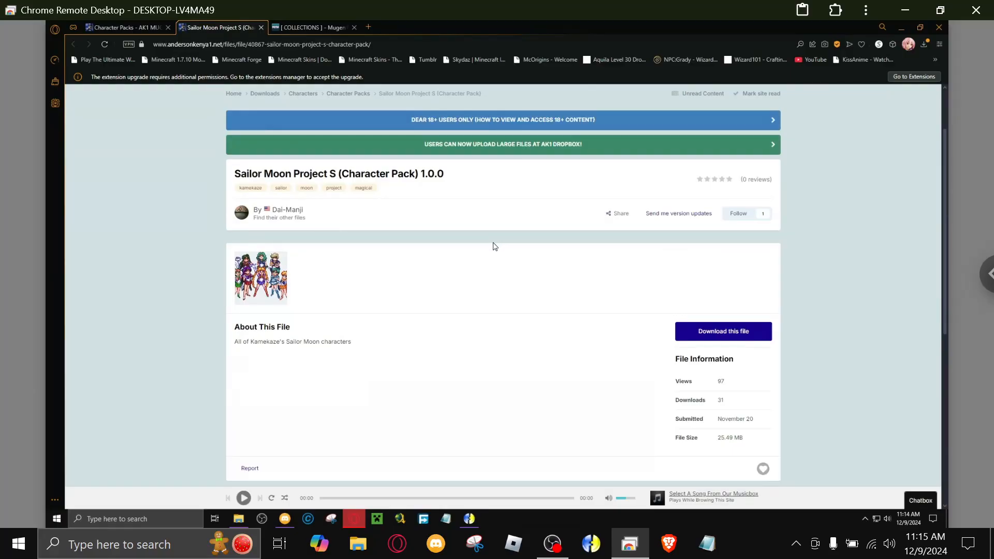
# Download the Sailor Moon Project S (Character Pack) file from its details page.
pyautogui.scroll(-3, 495, 246)
pyautogui.click(701, 135)
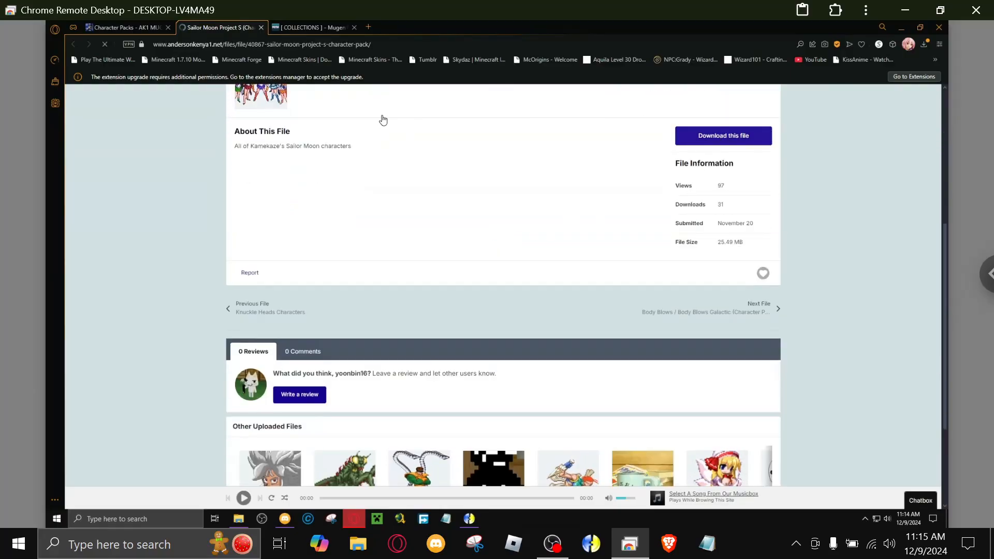
pyautogui.scroll(2, 149, 170)
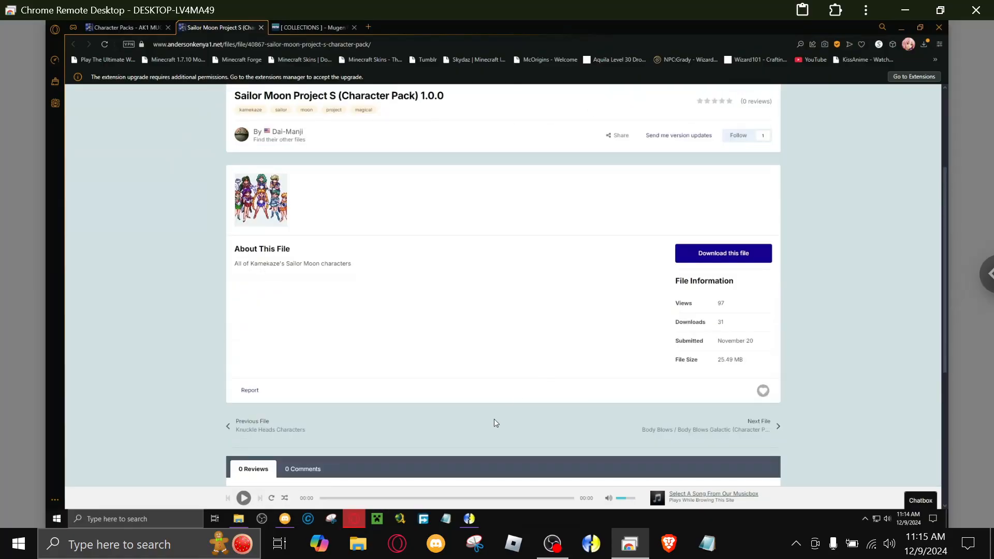
# Bring up the Free Download Manager main window to check its download list, and minimize the window.
pyautogui.click(865, 521)
pyautogui.rightClick(866, 484)
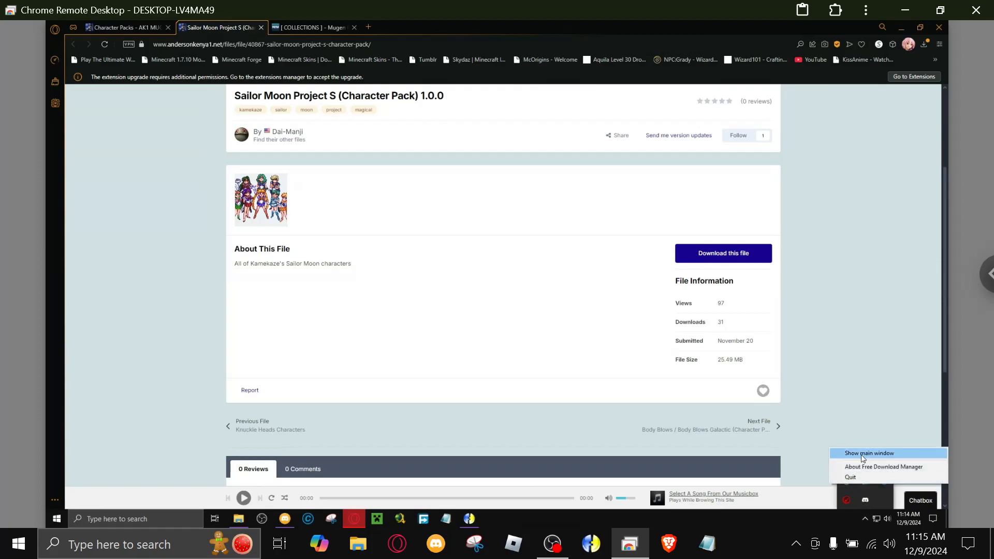
pyautogui.click(863, 453)
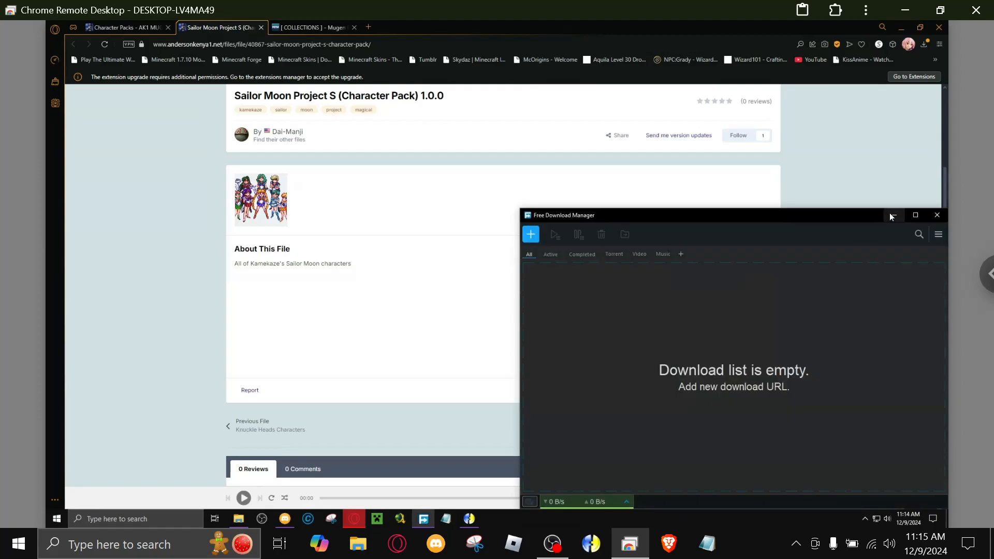
pyautogui.moveTo(893, 216); pyautogui.dragTo(747, 139)
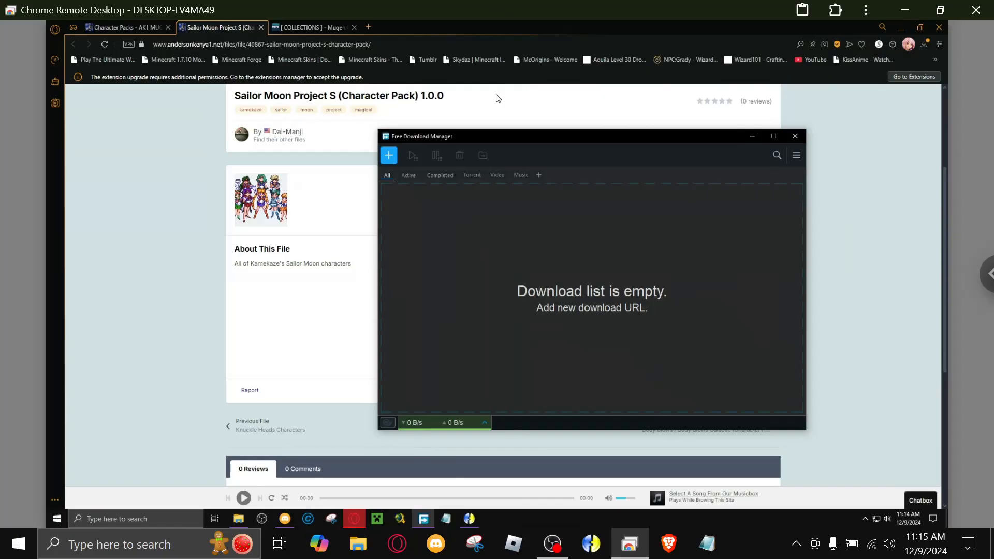
pyautogui.click(752, 137)
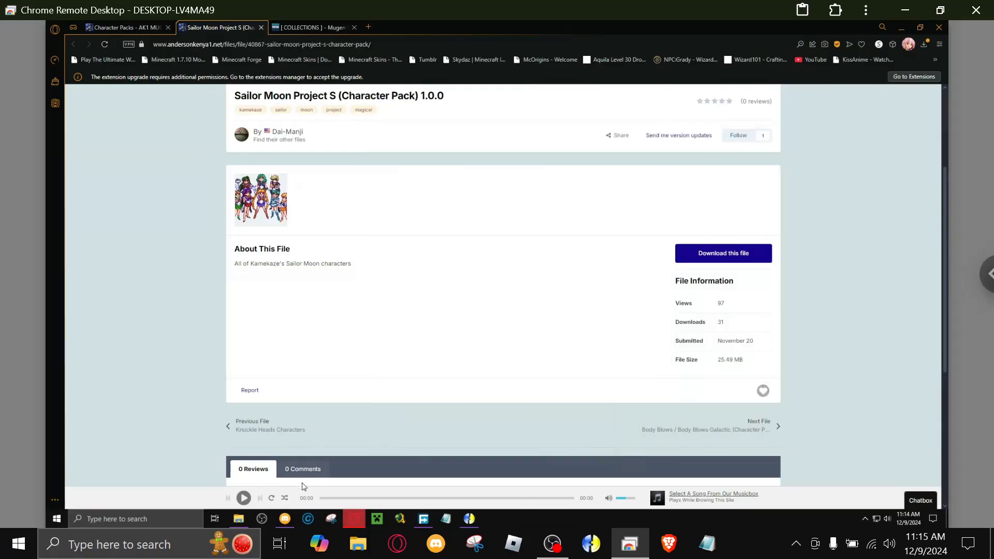
# In the Downloads folder, move the three character zips into New Chars and the Telegram Desktop and Winmugen Chars folders into More Downloads.
pyautogui.click(239, 518)
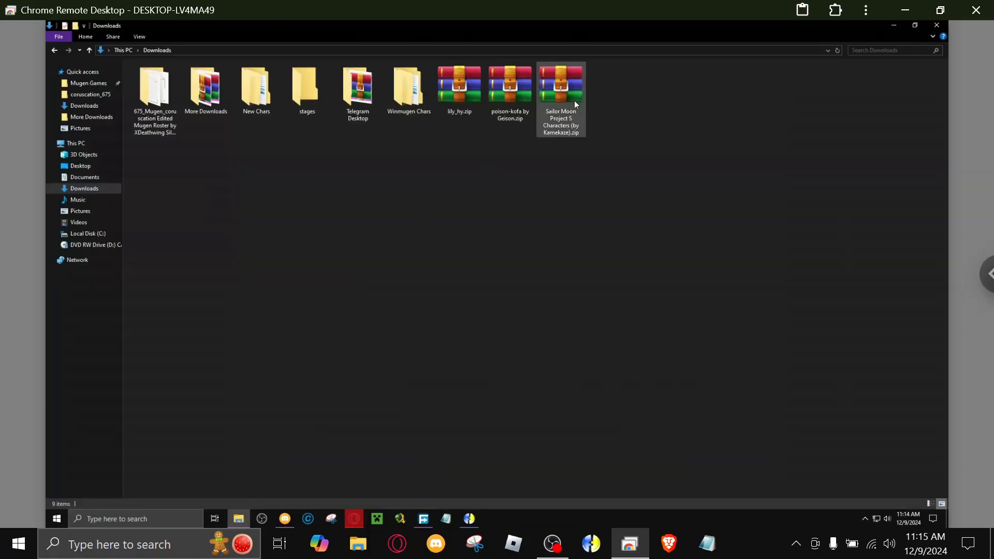
pyautogui.moveTo(449, 135); pyautogui.dragTo(263, 97)
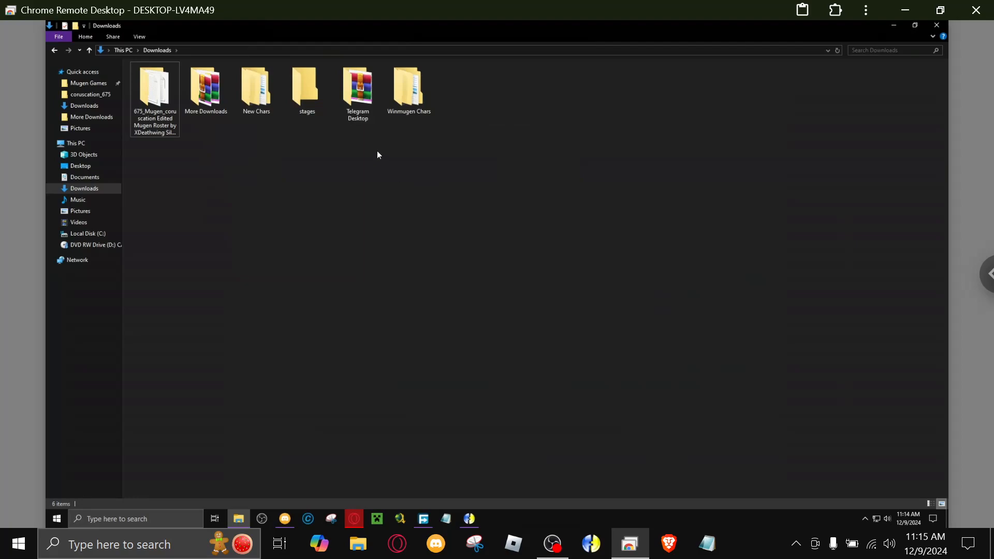
pyautogui.moveTo(362, 117); pyautogui.dragTo(207, 112)
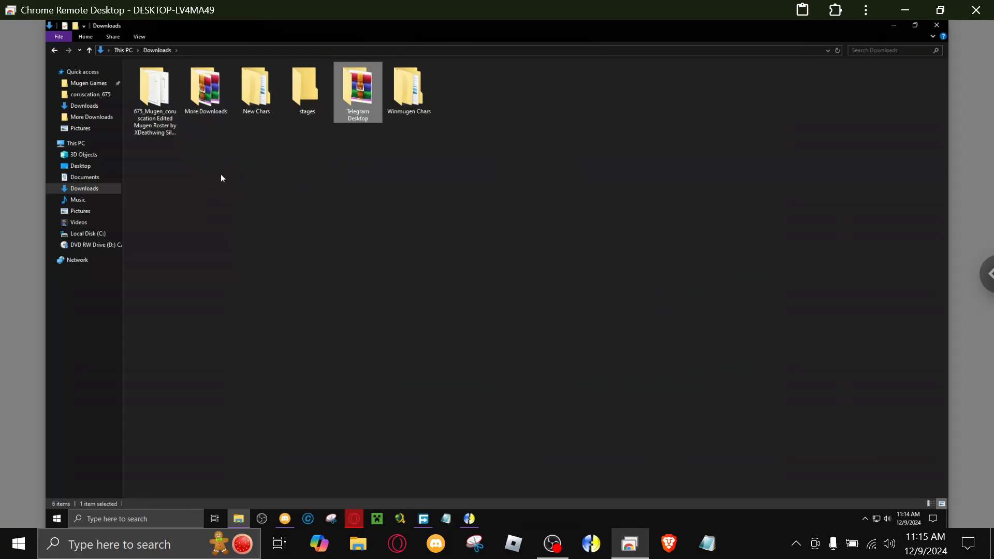
pyautogui.moveTo(377, 98); pyautogui.dragTo(208, 109)
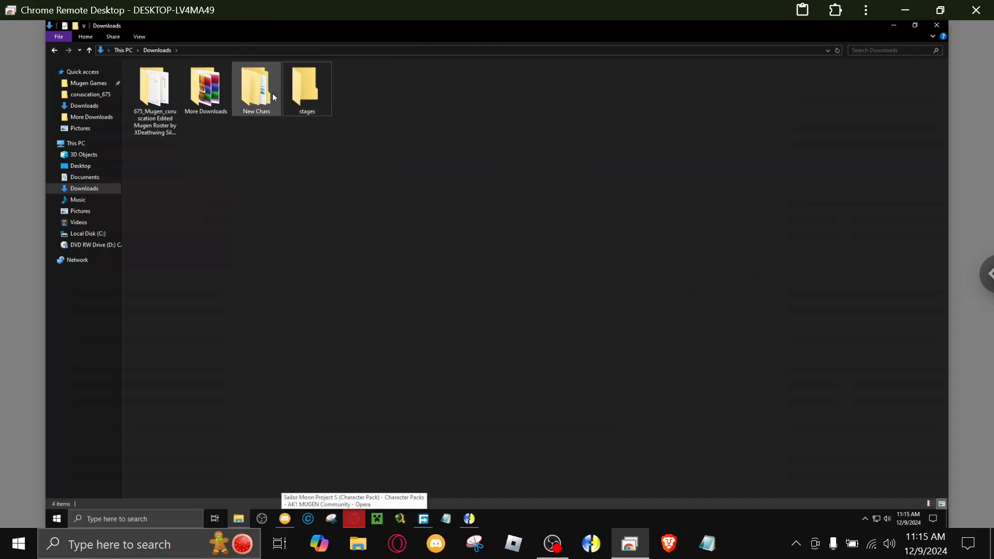
# Switch back to the Opera browser and close the Sailor Moon Project S tab.
pyautogui.click(355, 519)
pyautogui.scroll(-2, 391, 331)
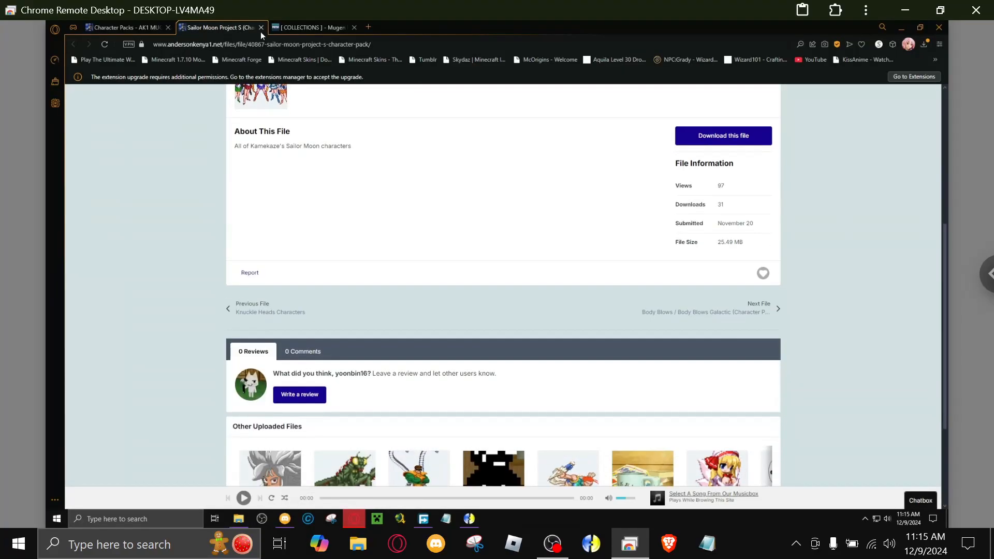
pyautogui.click(258, 29)
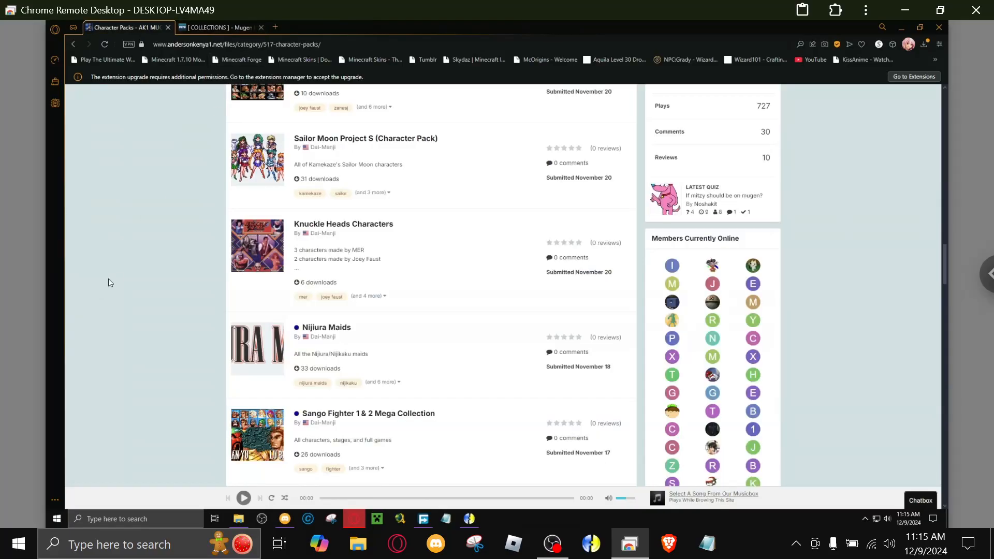
# Examine the remaining character packs on page 1 of the Character Packs category and the packs on page 2.
pyautogui.scroll(-3, 132, 280)
pyautogui.scroll(-2, 139, 281)
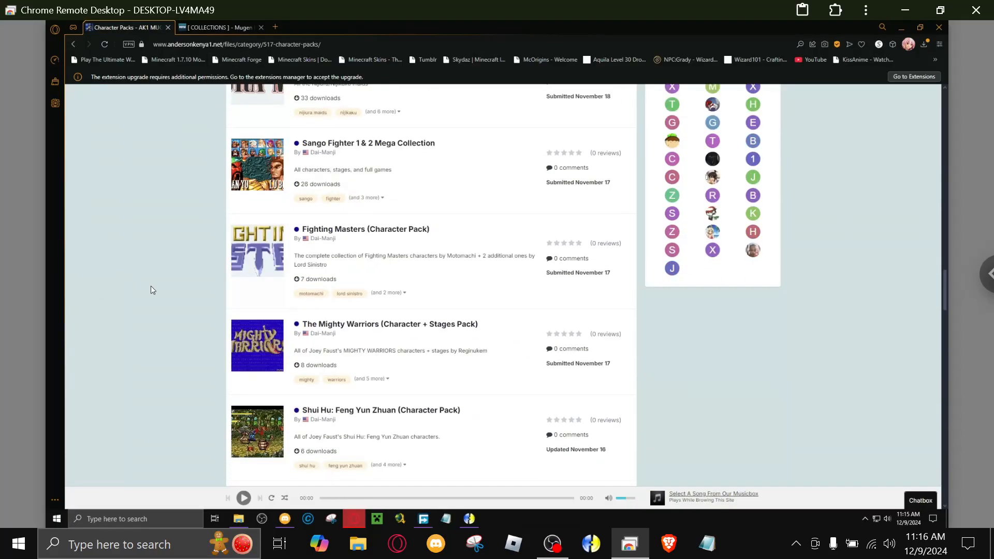
pyautogui.scroll(-1, 152, 290)
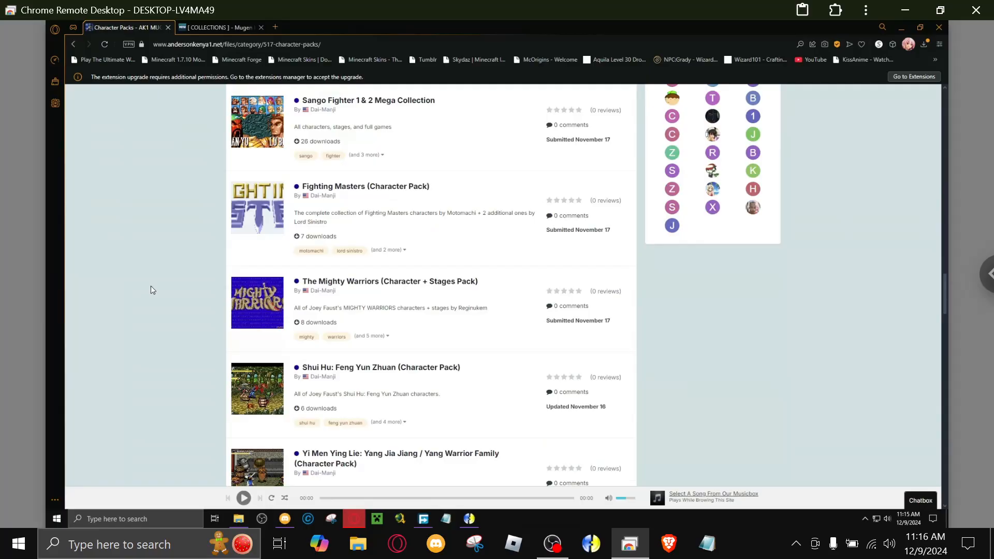
pyautogui.scroll(-8, 150, 286)
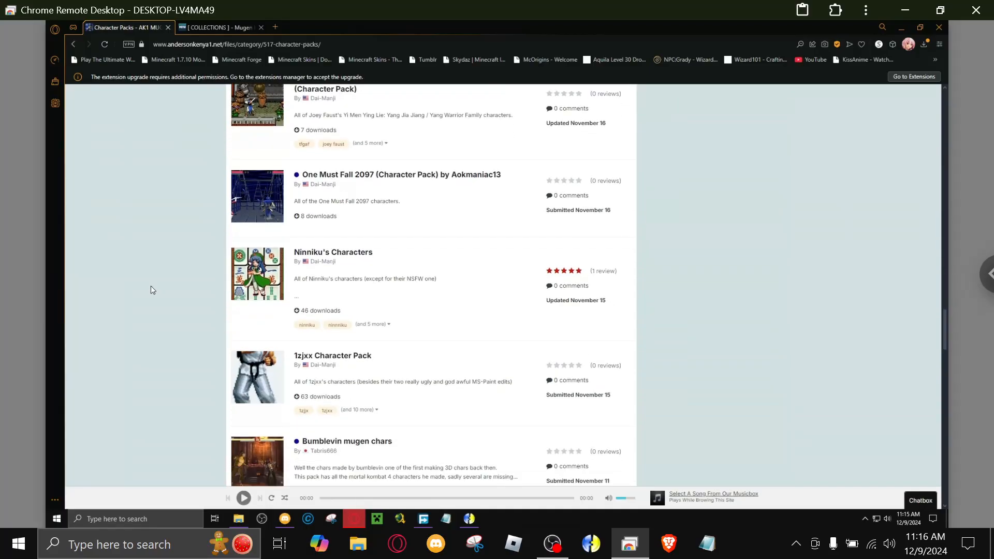
pyautogui.scroll(-3, 151, 286)
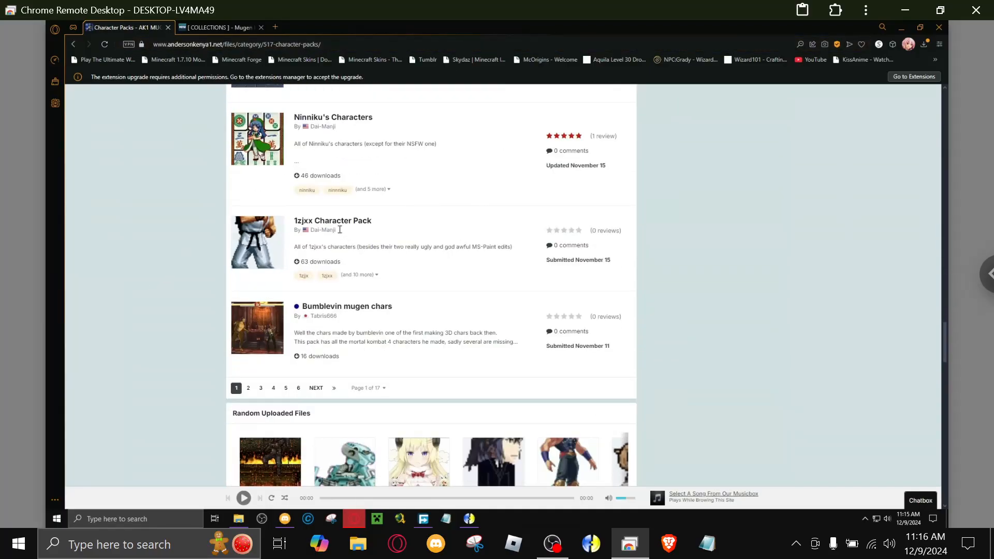
pyautogui.scroll(-1, 270, 399)
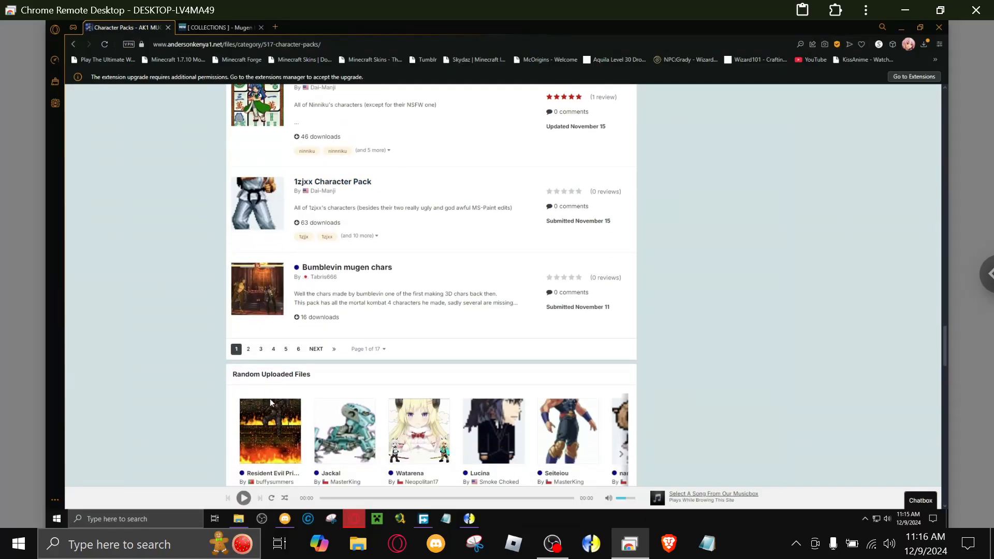
pyautogui.click(248, 349)
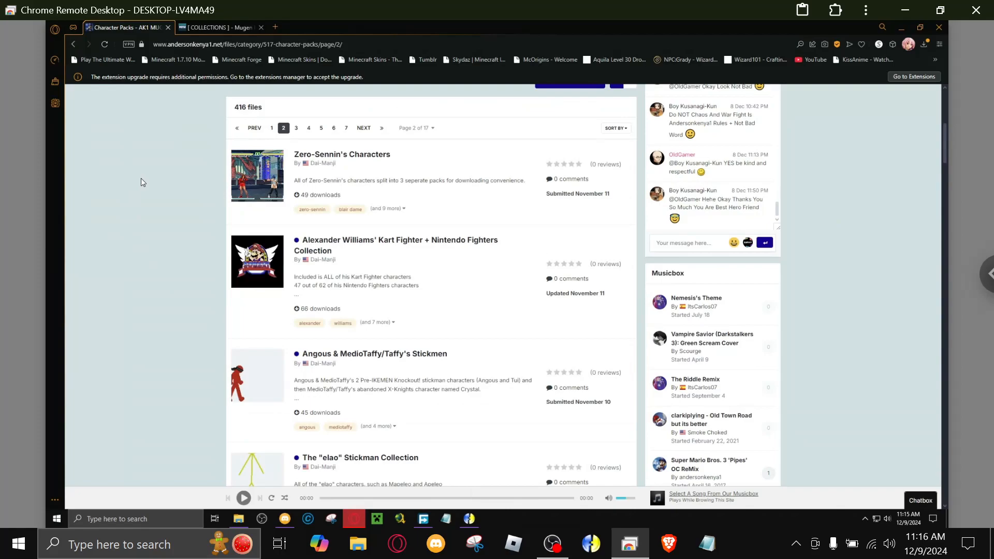
pyautogui.scroll(-5, 136, 202)
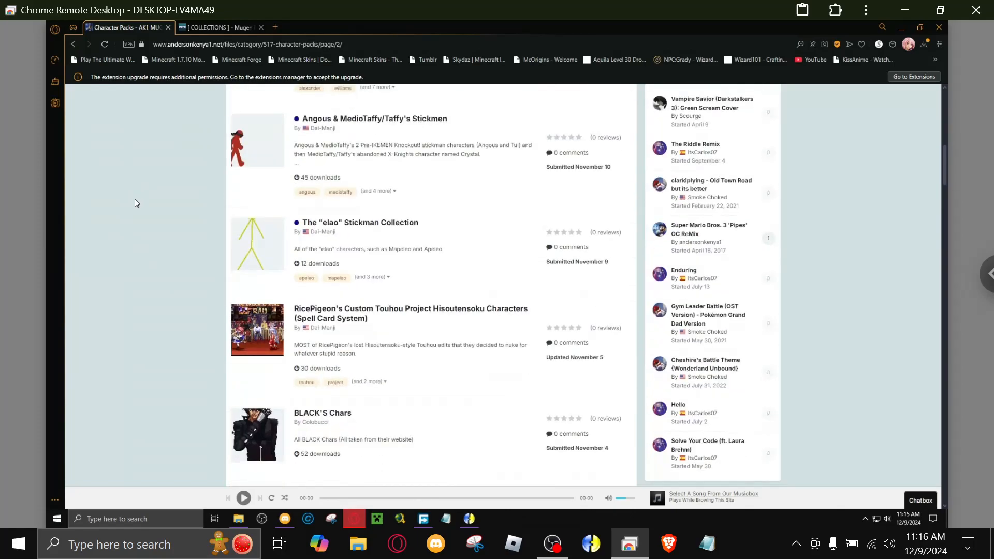
pyautogui.scroll(-3, 134, 202)
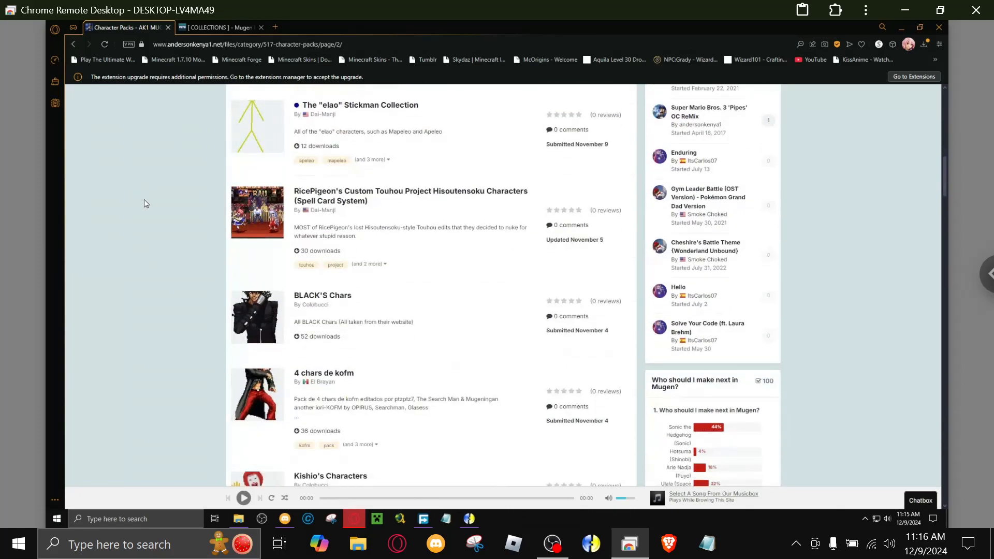
# Open RicePigeon's Custom Touhou Project Hisoutensoku Characters in a new tab, view its screenshot enlarged, and close the tab.
pyautogui.rightClick(366, 192)
pyautogui.press('Escape')
pyautogui.middleClick(380, 202)
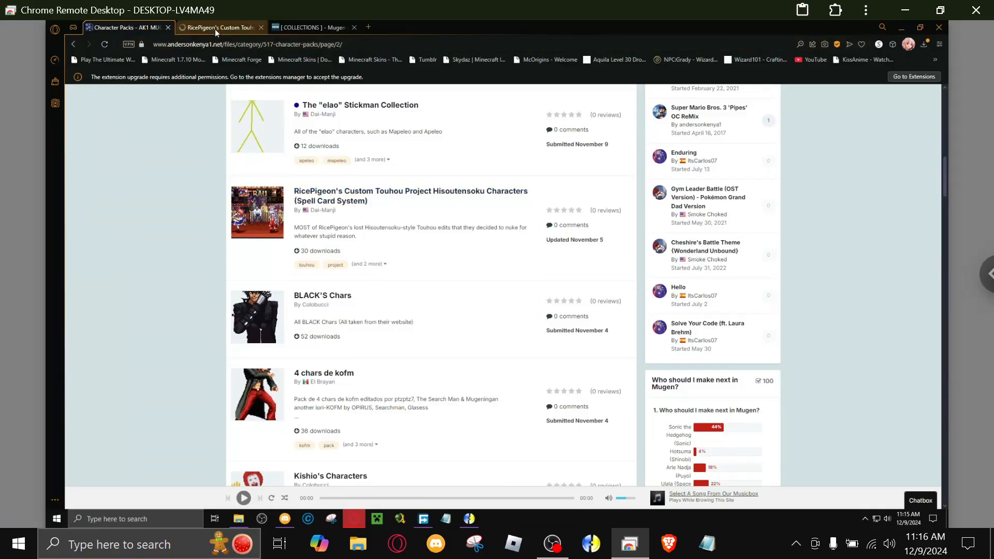
pyautogui.click(216, 28)
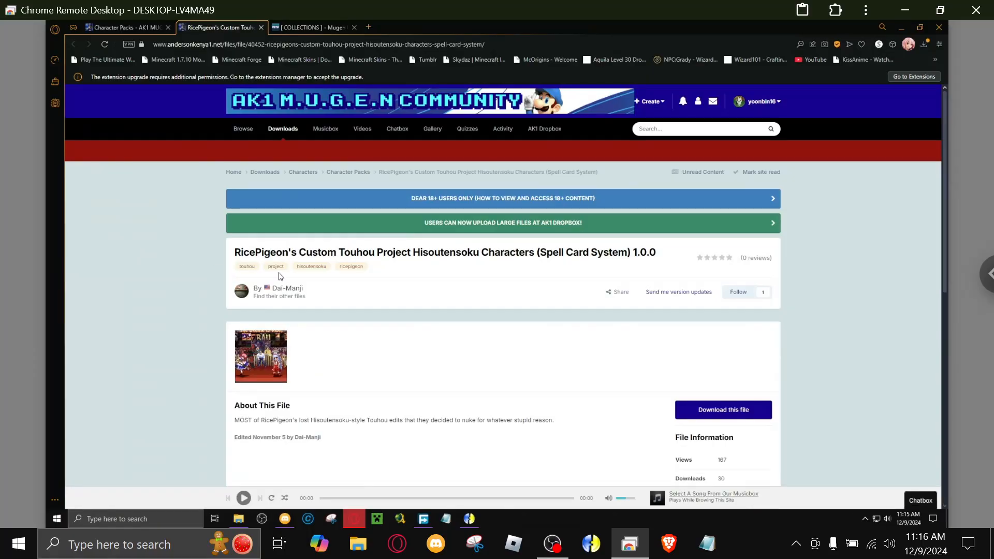
pyautogui.click(258, 340)
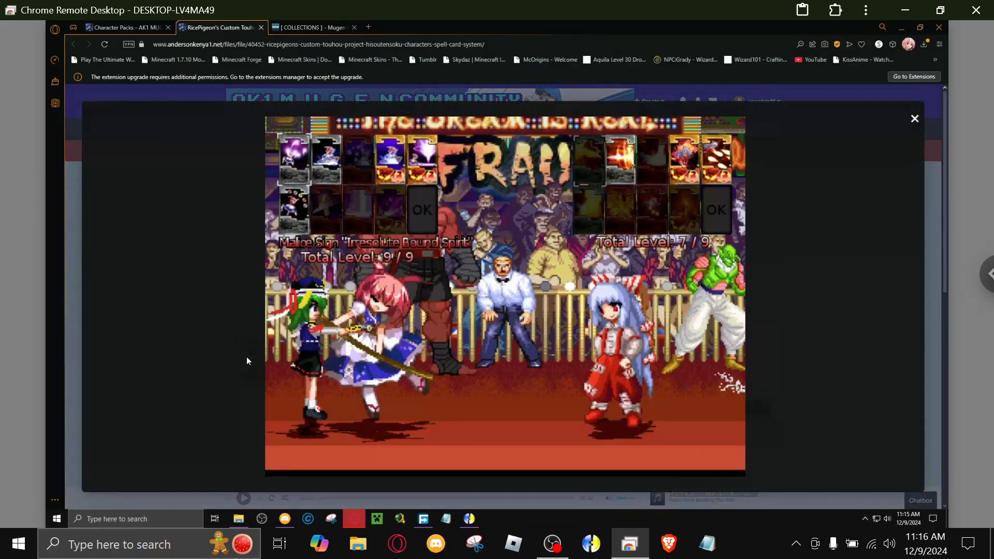
pyautogui.click(908, 120)
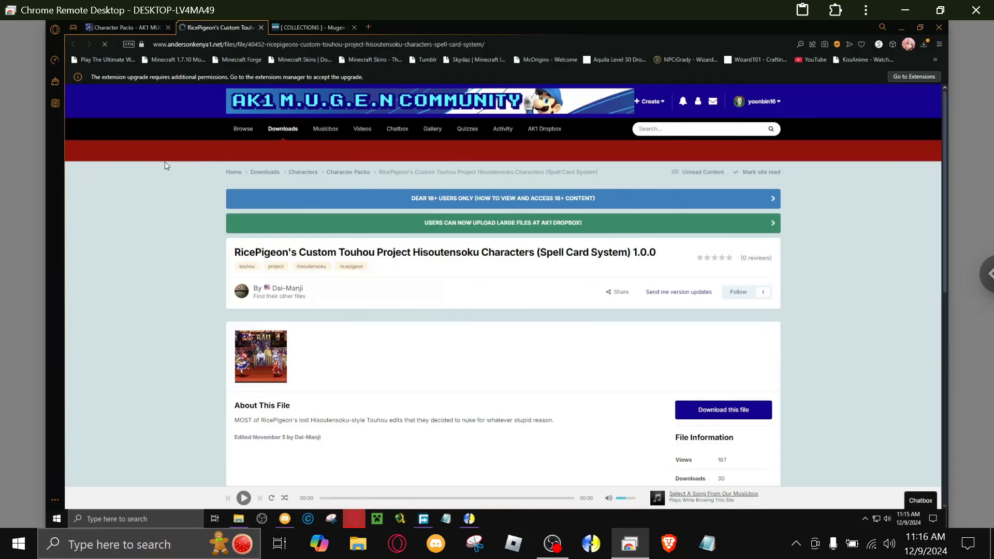
pyautogui.click(261, 27)
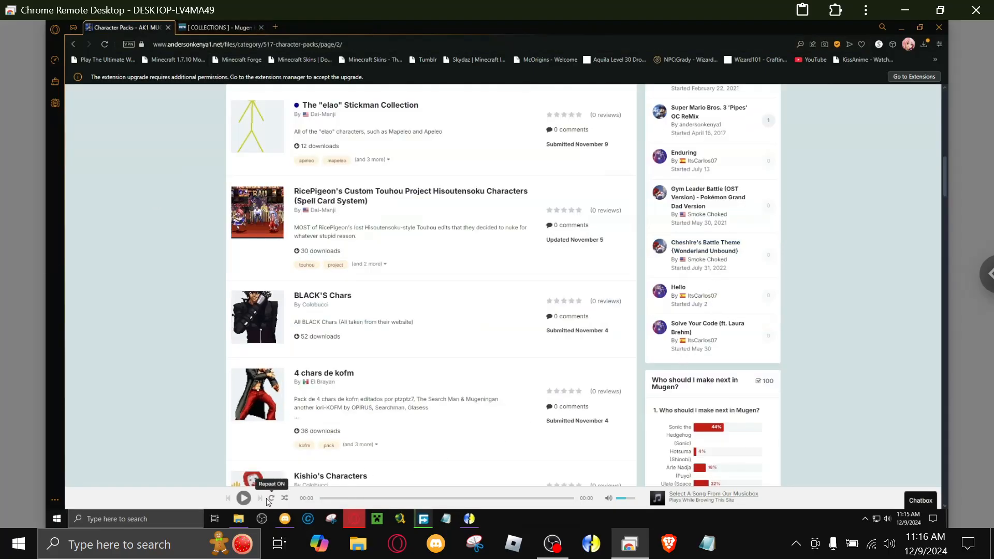
# Switch to Discord, open the Purple Dream MEGA link in the favorite-mugen-chars channel, and start downloading Purple Dream.7z.
pyautogui.click(285, 519)
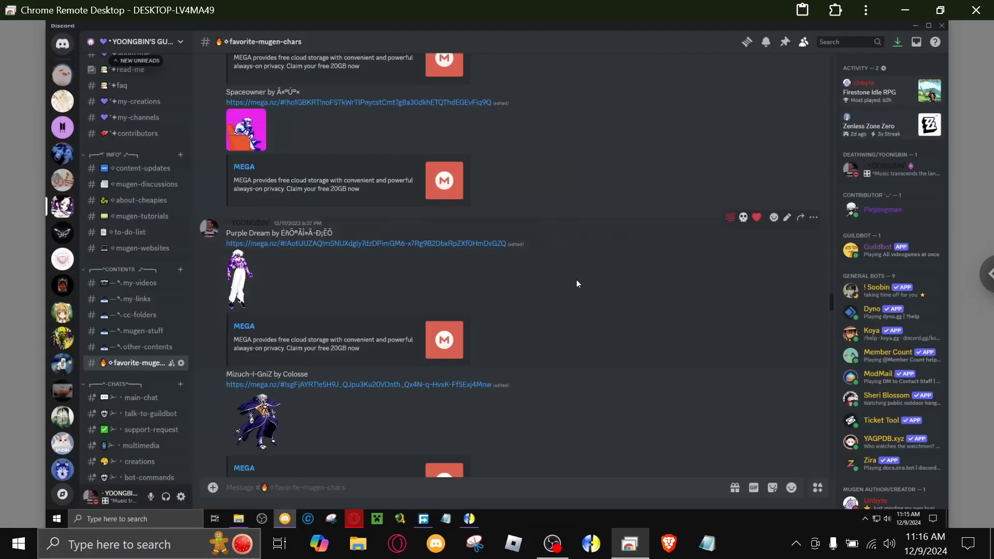
pyautogui.scroll(-3, 577, 279)
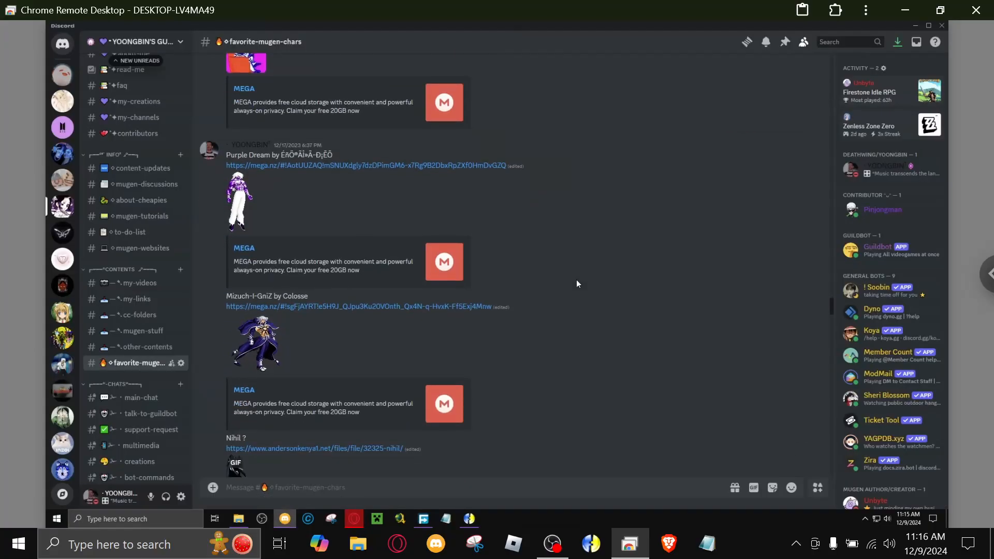
pyautogui.click(296, 166)
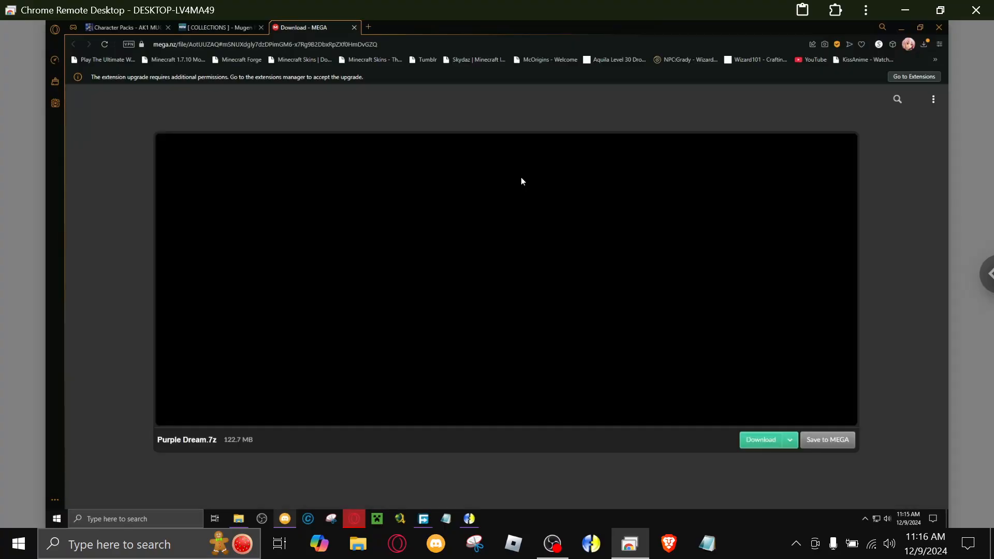
pyautogui.click(789, 441)
pyautogui.click(762, 441)
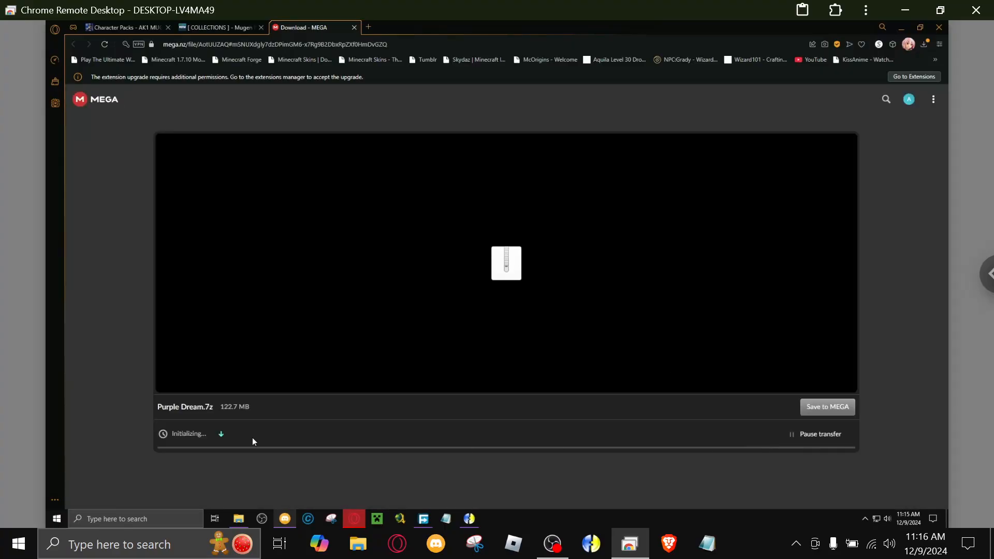
# Return to Discord and look through the remaining character links in the favorite-mugen-chars channel down to Super Color Blue Ghost.
pyautogui.click(285, 519)
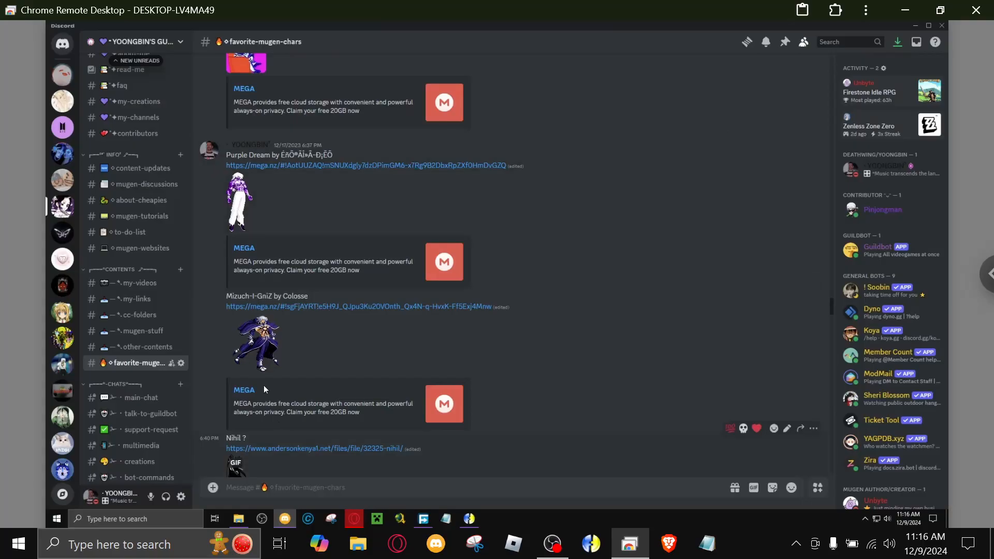
pyautogui.scroll(-1, 328, 343)
pyautogui.scroll(-3, 328, 343)
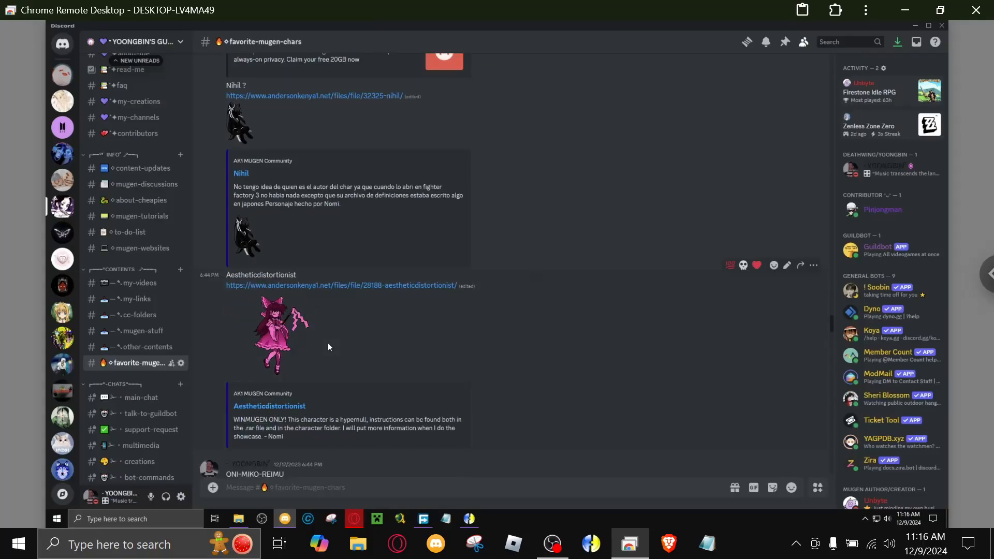
pyautogui.scroll(-9, 369, 315)
pyautogui.scroll(-12, 362, 325)
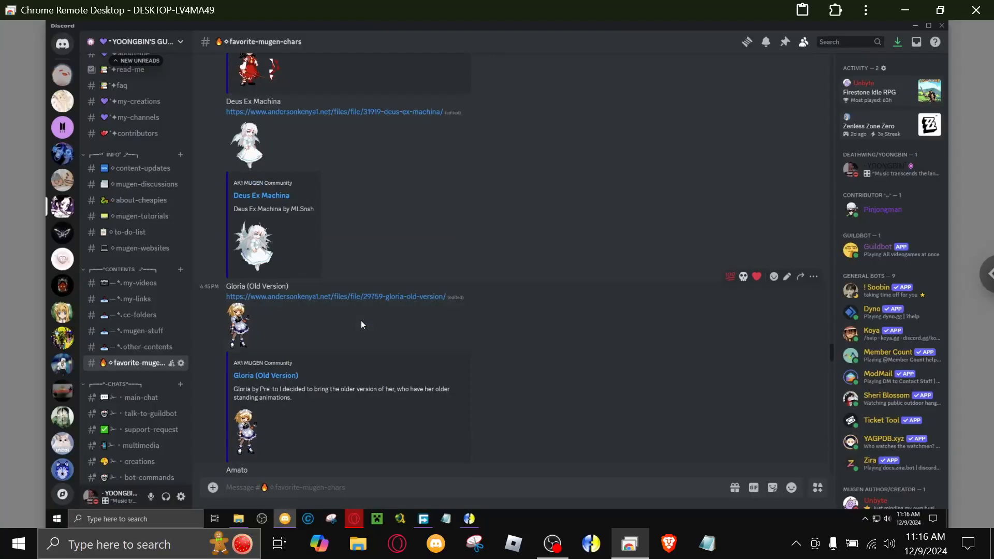
pyautogui.scroll(-15, 356, 324)
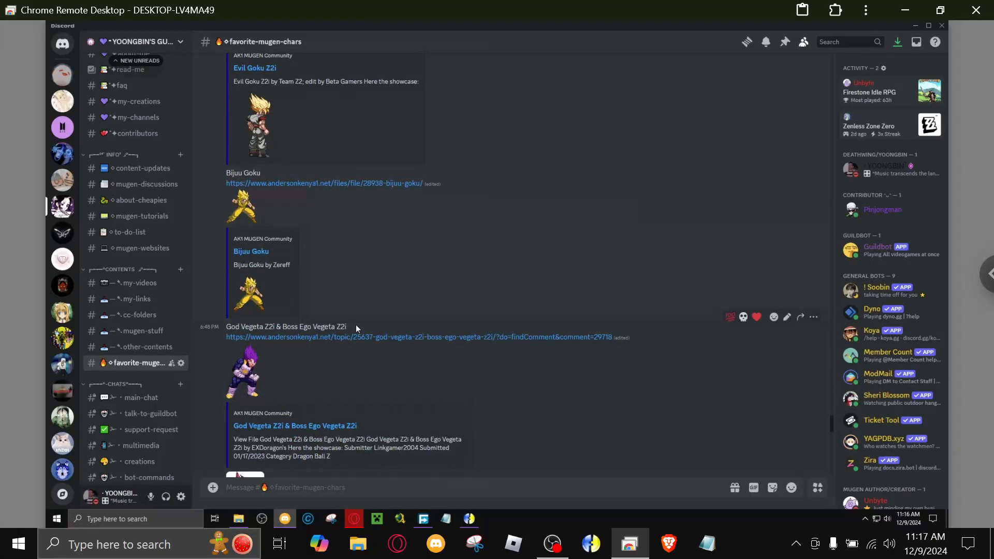
pyautogui.scroll(-7, 353, 326)
pyautogui.scroll(-10, 347, 329)
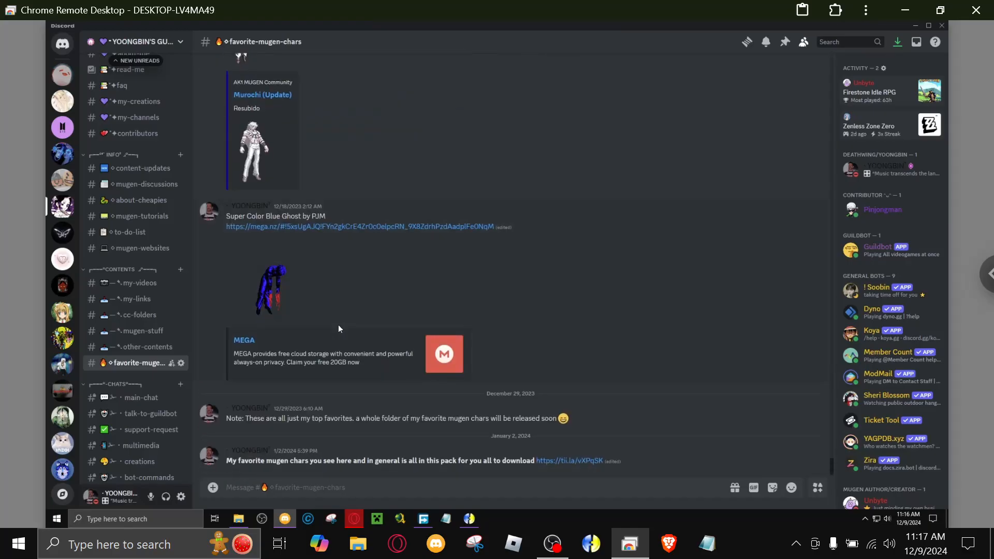
pyautogui.scroll(4, 339, 328)
pyautogui.scroll(-2, 336, 329)
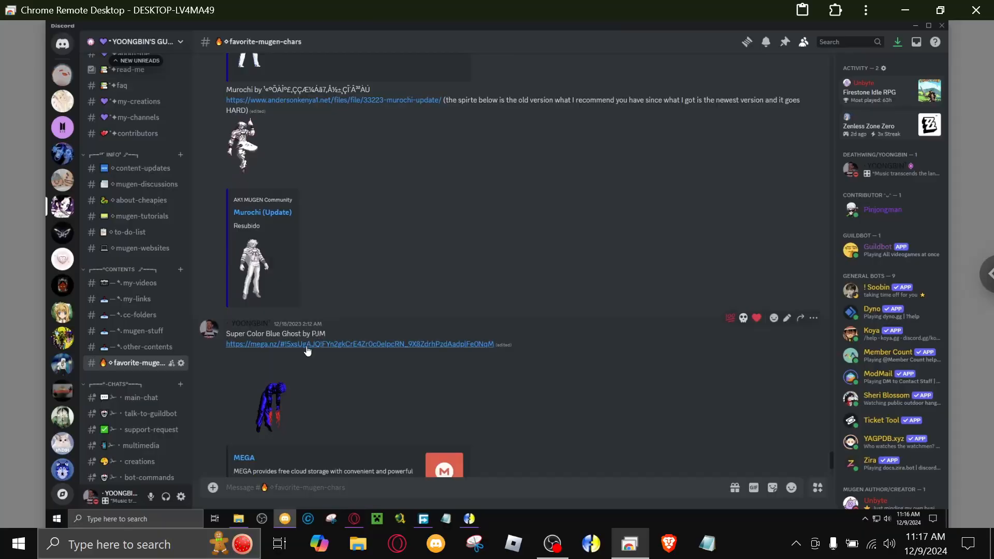
# Open the Super Color Blue Ghost MEGA link, return to Discord, and look through the favorite-mugen-chars channel back to Amato.
pyautogui.click(256, 344)
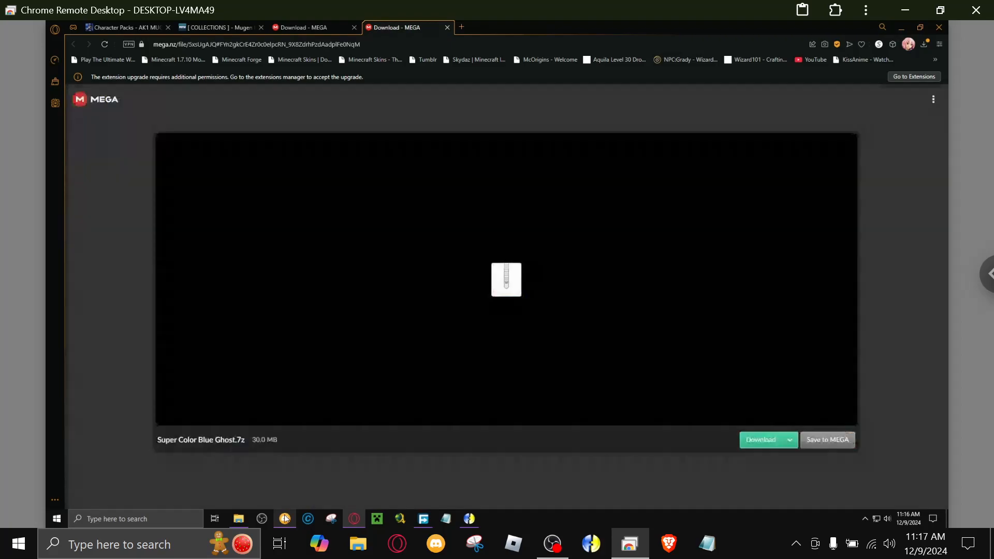
pyautogui.click(284, 519)
pyautogui.scroll(-10, 398, 380)
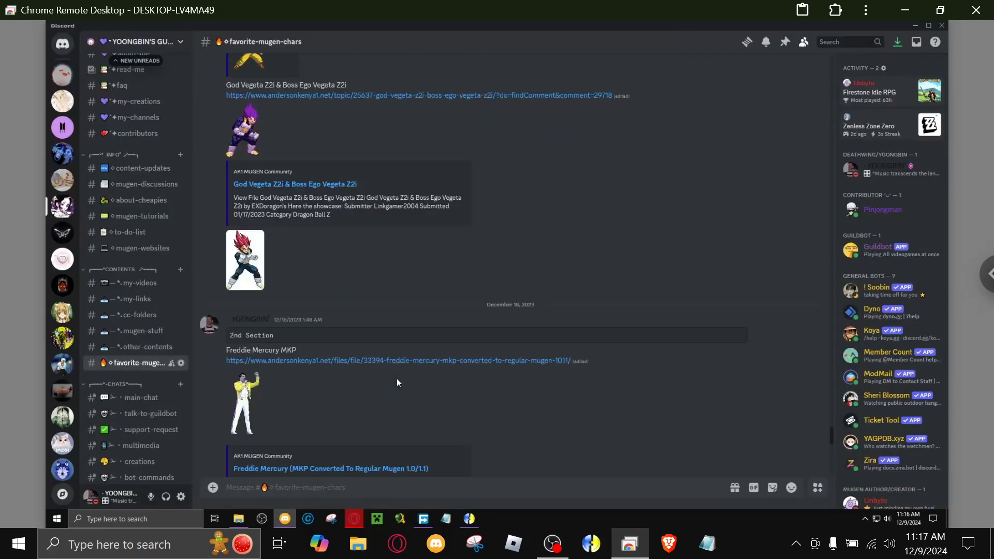
pyautogui.scroll(15, 387, 376)
pyautogui.scroll(6, 387, 376)
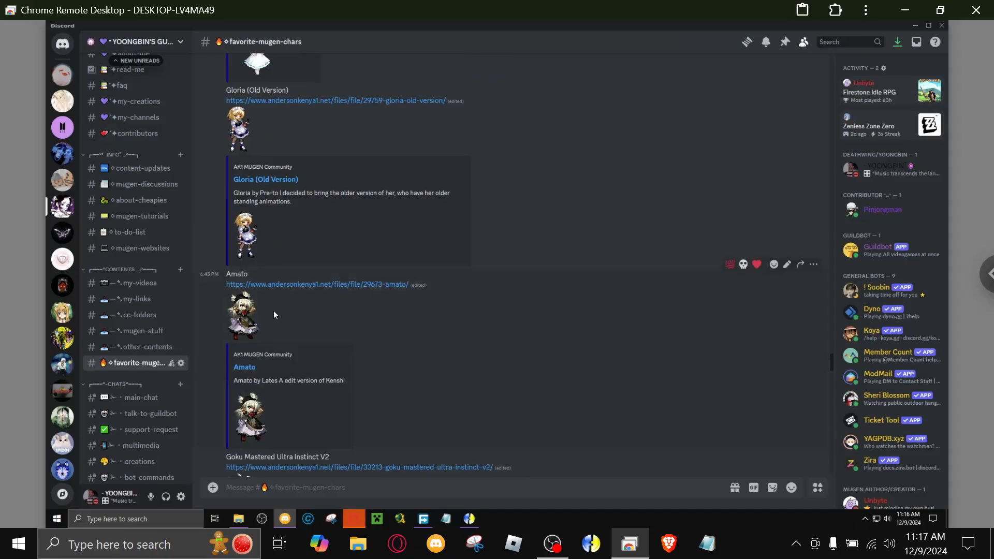
# Open Amato's AK1 MUGEN Community file page from the channel, view it, and close its tab.
pyautogui.click(288, 285)
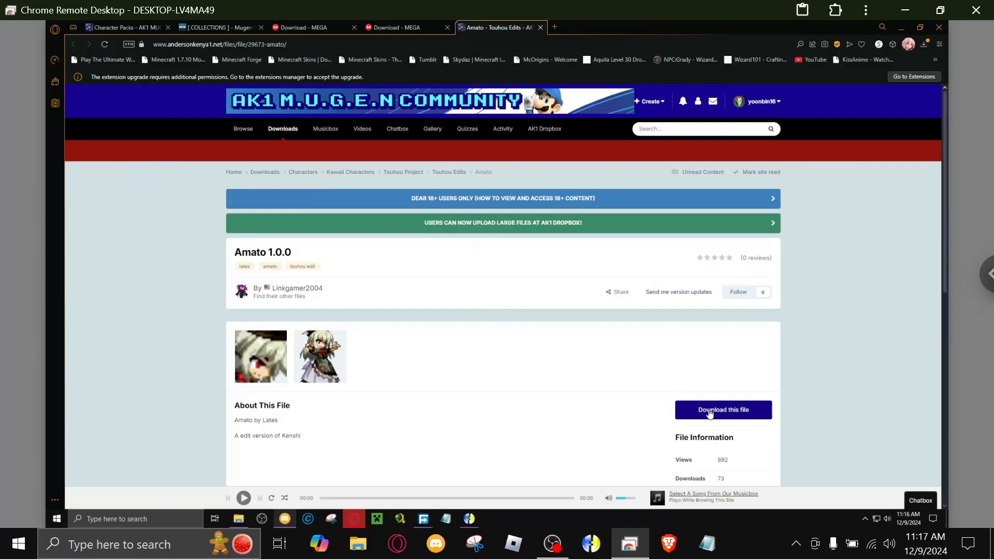
pyautogui.click(539, 30)
pyautogui.click(540, 27)
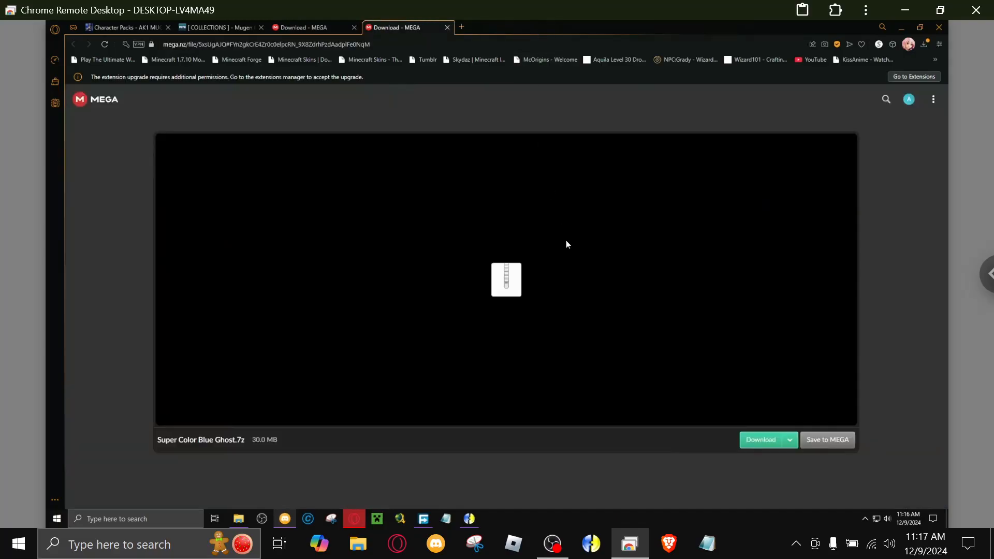
# Start downloading Super Color Blue Ghost.7z from MEGA and close the tab of the Purple Dream.7z download.
pyautogui.click(754, 442)
pyautogui.click(315, 30)
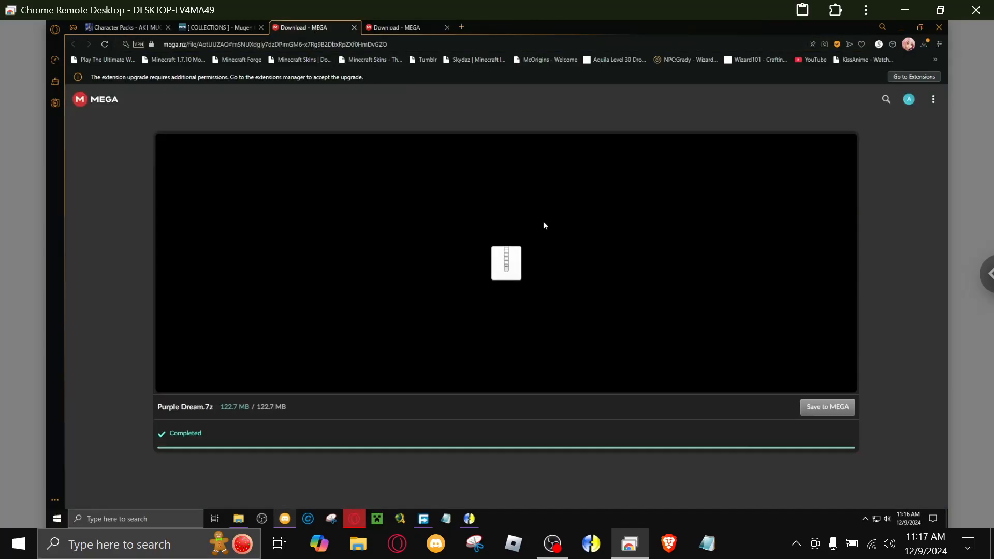
pyautogui.click(354, 28)
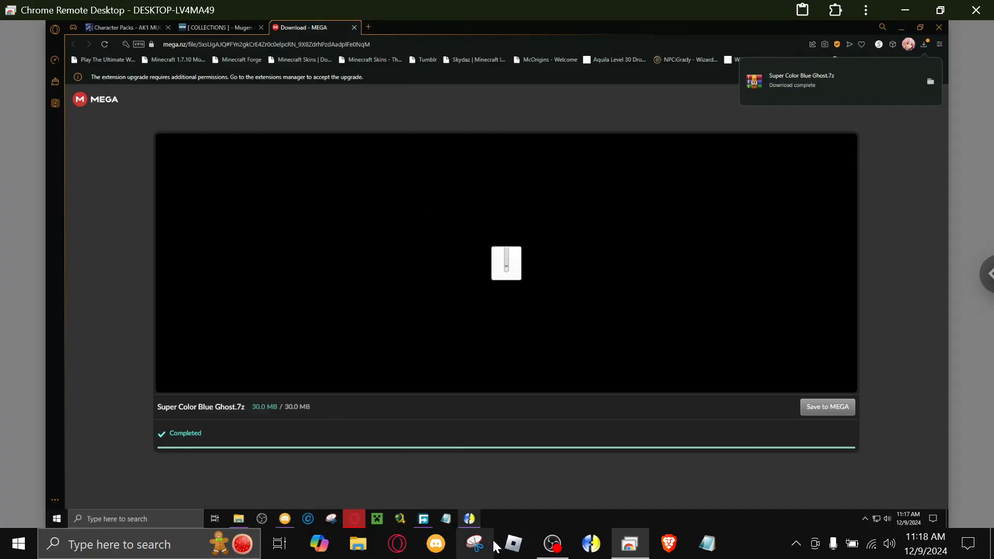
pyautogui.click(552, 544)
pyautogui.click(974, 378)
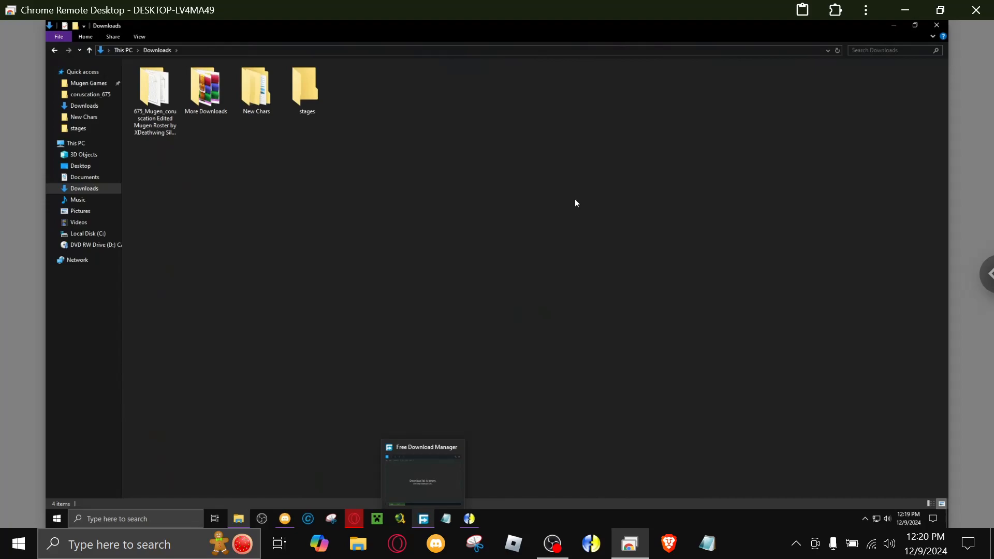
# Bring up Free Download Manager on the remote PC, check its download list, and minimize it.
pyautogui.click(405, 476)
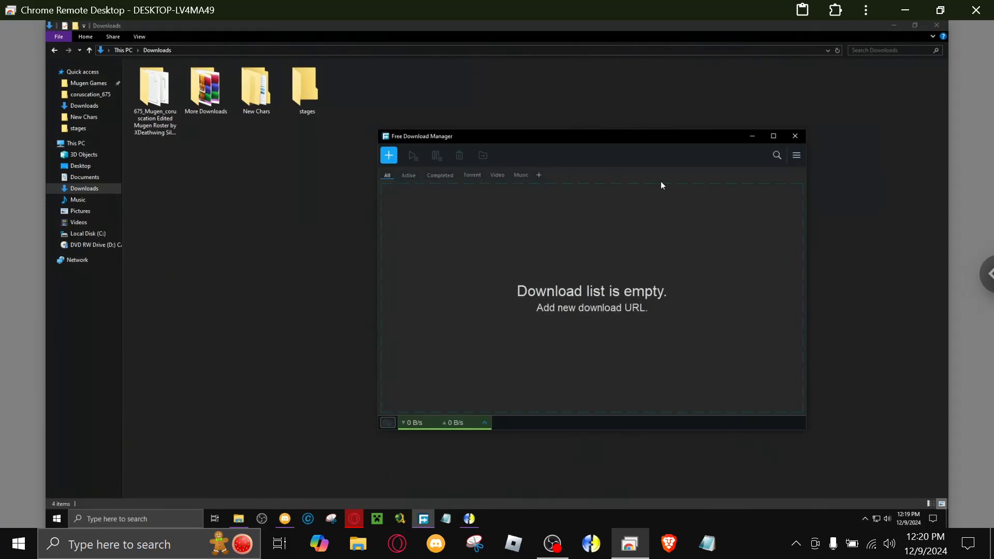
pyautogui.click(752, 136)
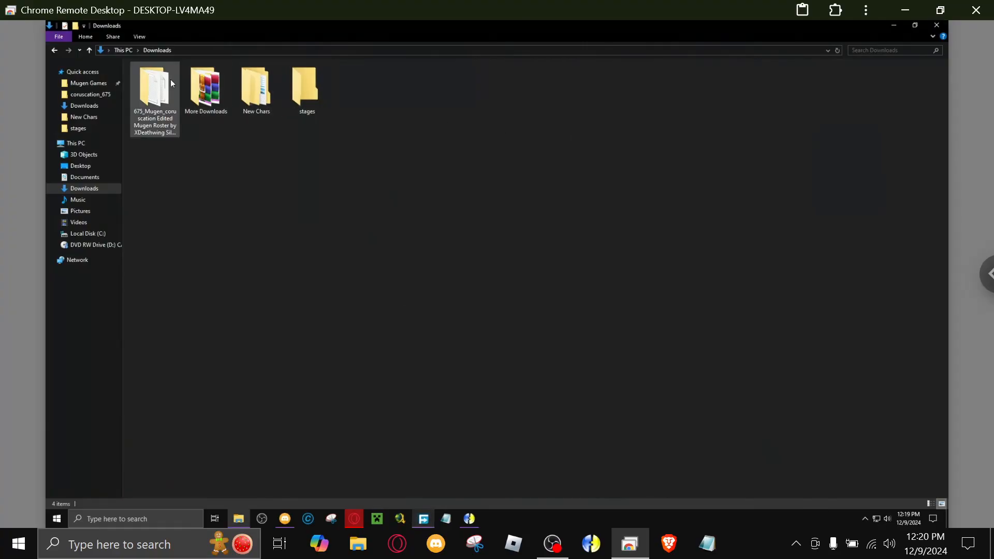
# Open the New Chars folder in Downloads and look through the collected character folders from the beginning of the list.
pyautogui.doubleClick(257, 91)
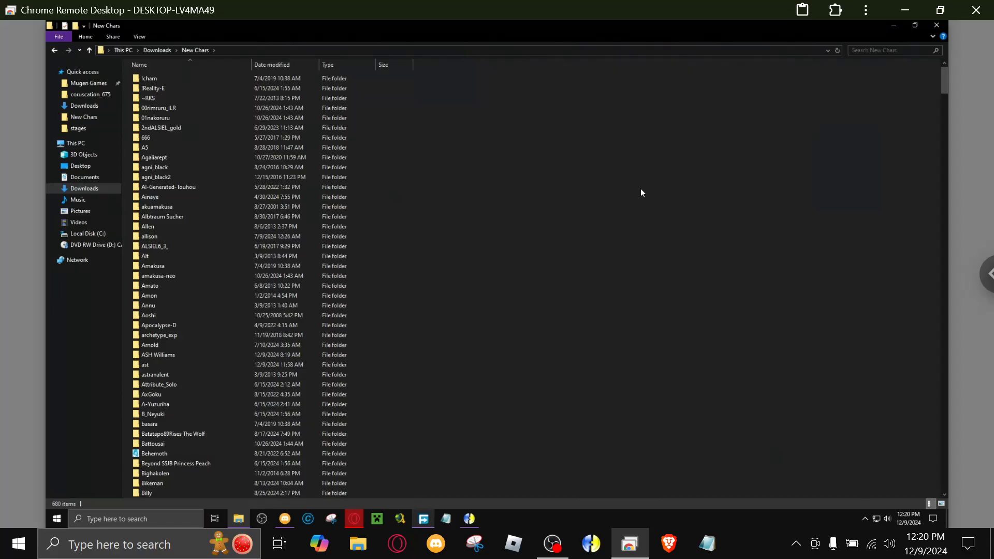
pyautogui.scroll(-12, 569, 182)
pyautogui.scroll(10, 508, 207)
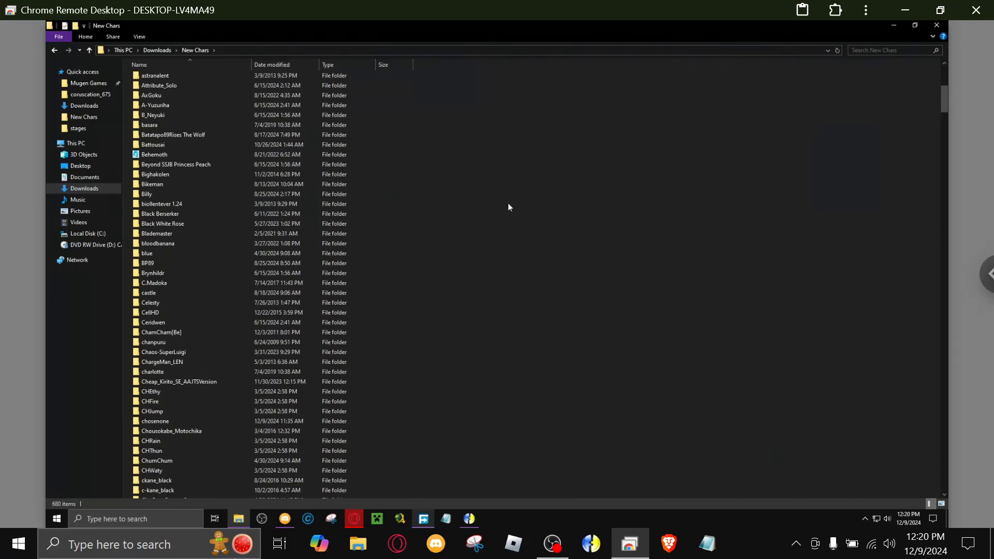
pyautogui.scroll(1, 509, 207)
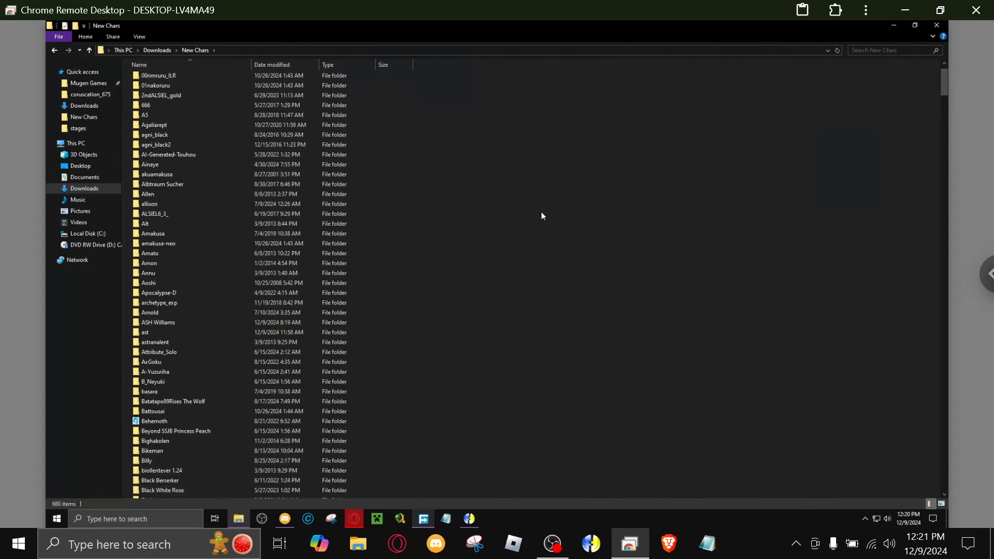
pyautogui.scroll(1, 171, 331)
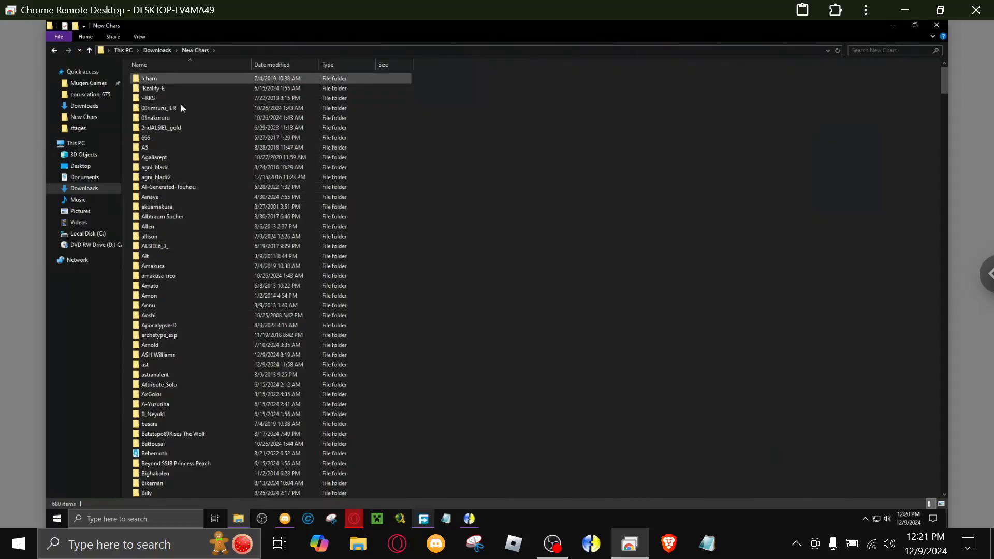
pyautogui.scroll(-2, 179, 157)
pyautogui.click(146, 307)
pyautogui.scroll(-4, 244, 186)
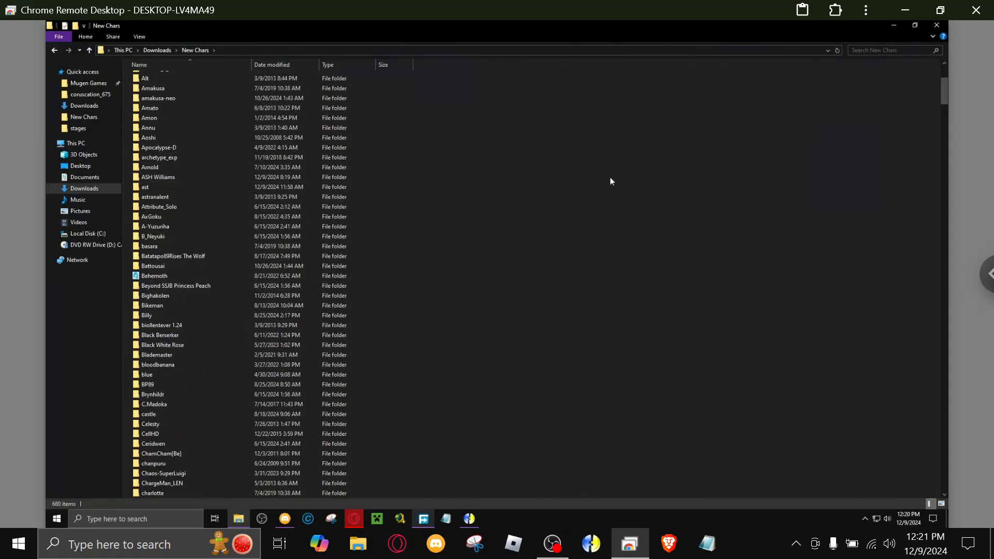
pyautogui.scroll(6, 606, 178)
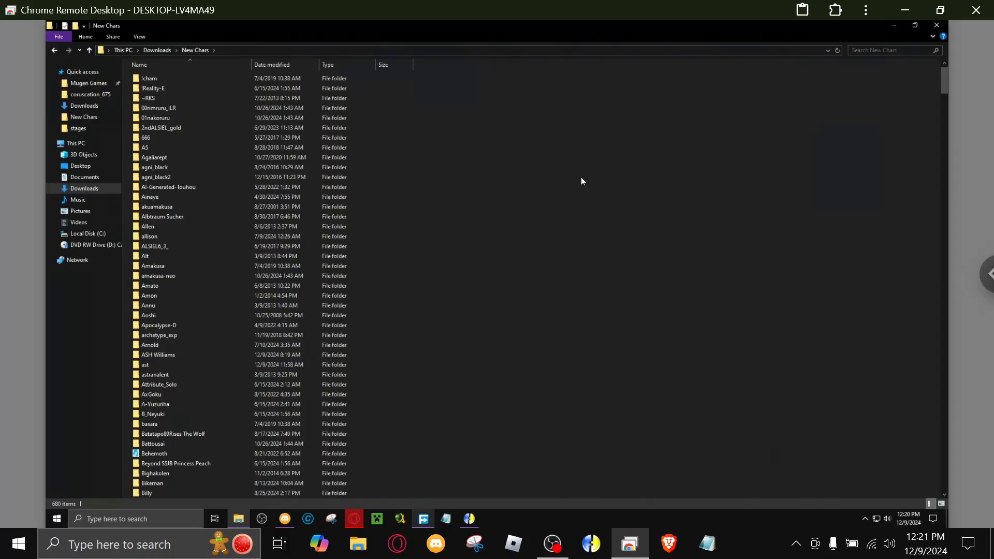
# Return to Downloads and open the 675_Mugen_coruscation Edited Mugen Roster folder.
pyautogui.click(162, 50)
pyautogui.click(262, 232)
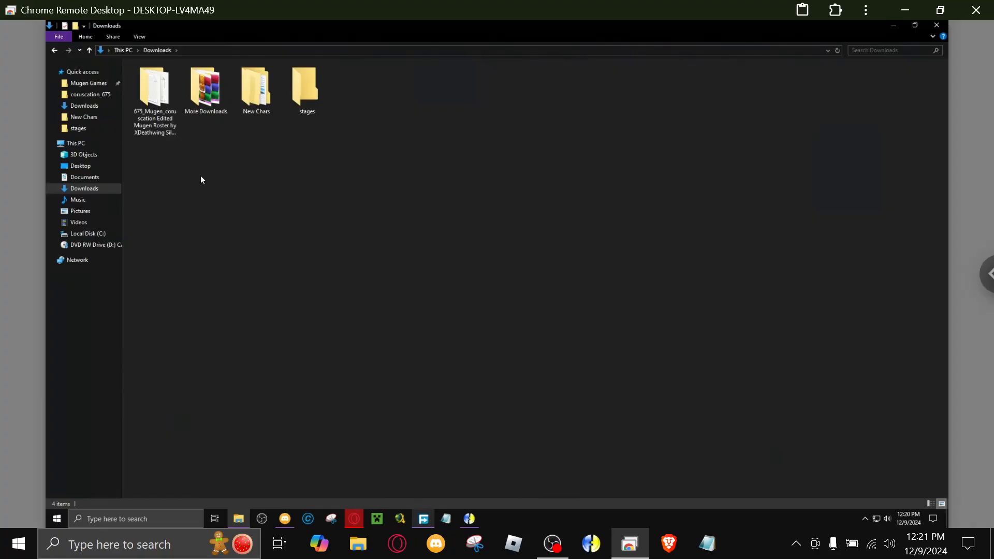
pyautogui.doubleClick(167, 132)
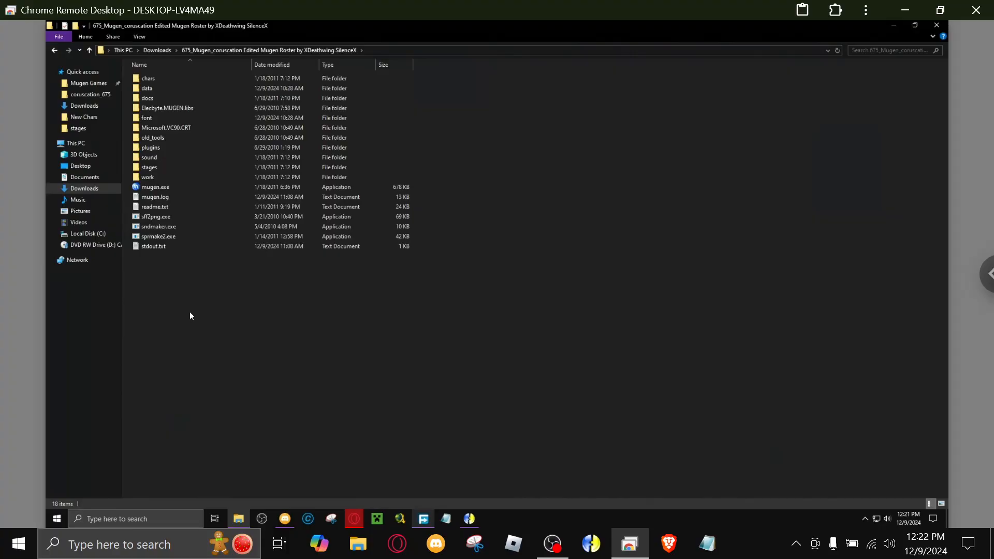
# Open the roster's data folder and switch the remote desktop session to full screen, closing the session options.
pyautogui.doubleClick(141, 91)
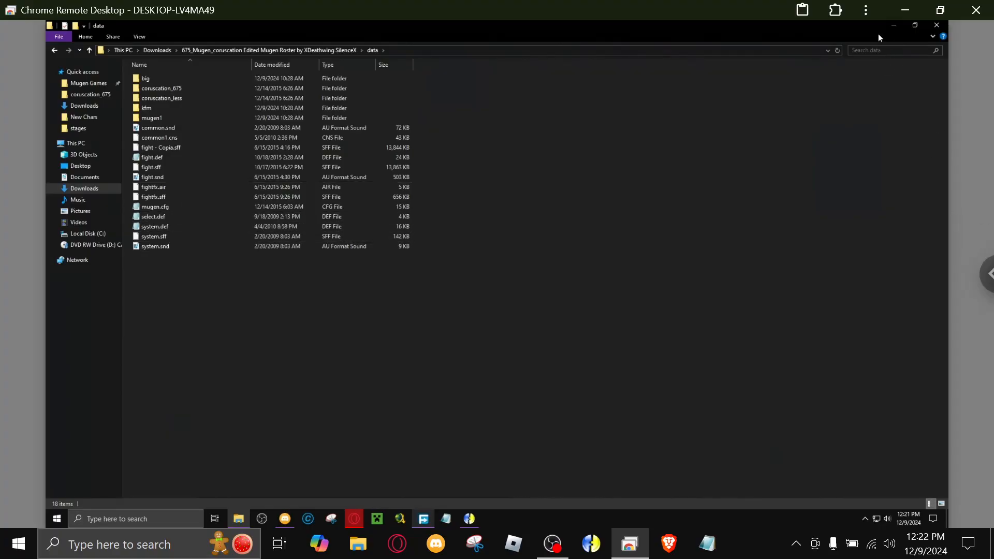
pyautogui.click(986, 274)
pyautogui.click(914, 86)
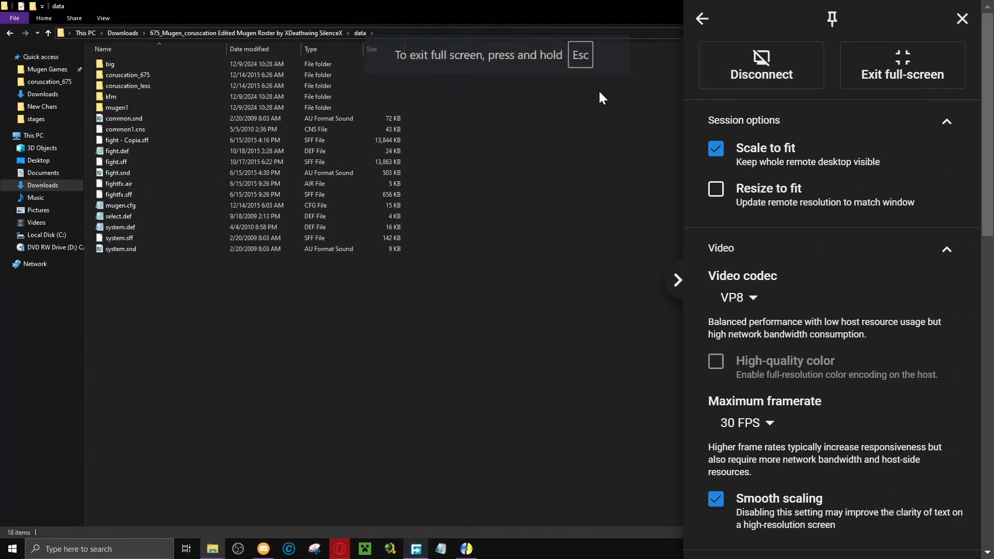
pyautogui.click(963, 20)
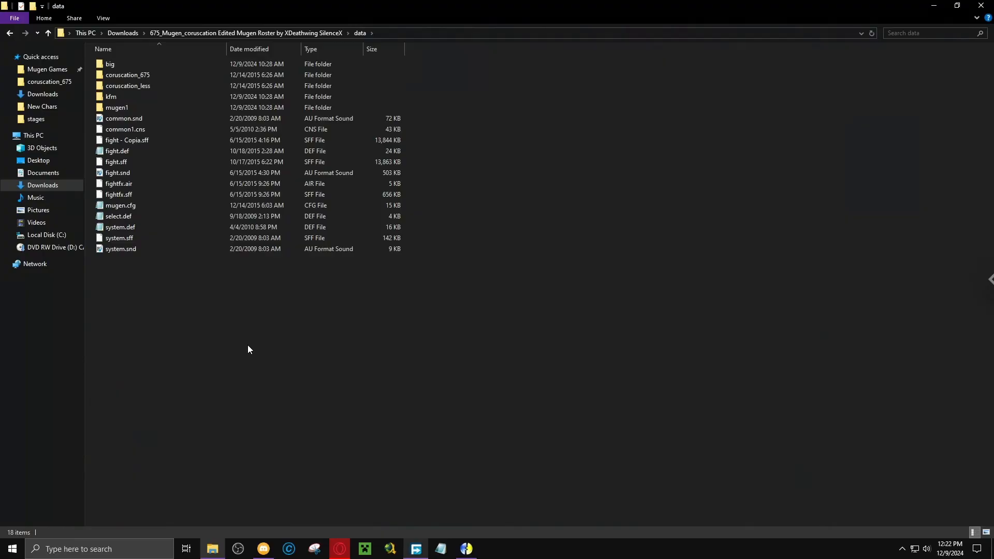
# Open select.def from the data folder, look through its character and ExtraStages sections, and close it.
pyautogui.doubleClick(109, 217)
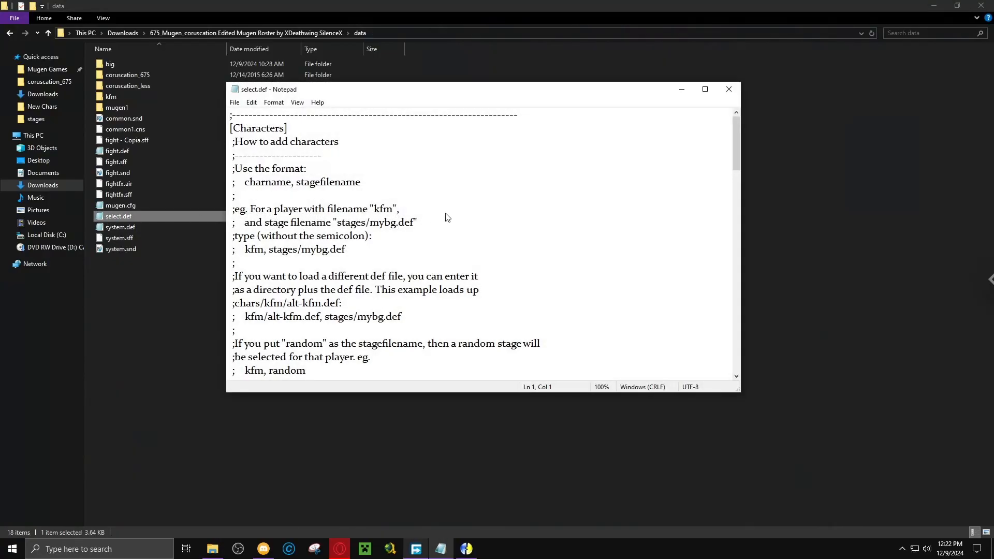
pyautogui.scroll(-20, 444, 222)
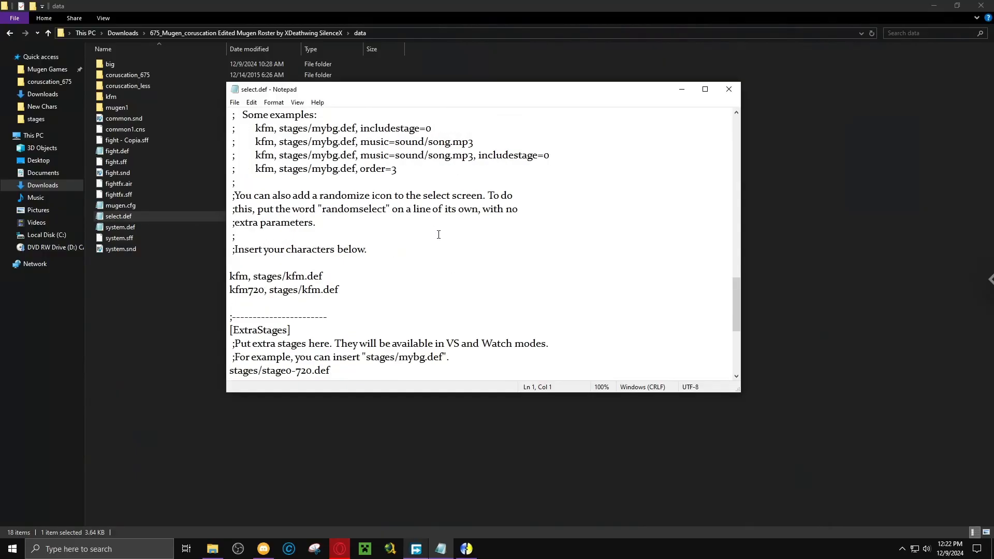
pyautogui.scroll(4, 439, 234)
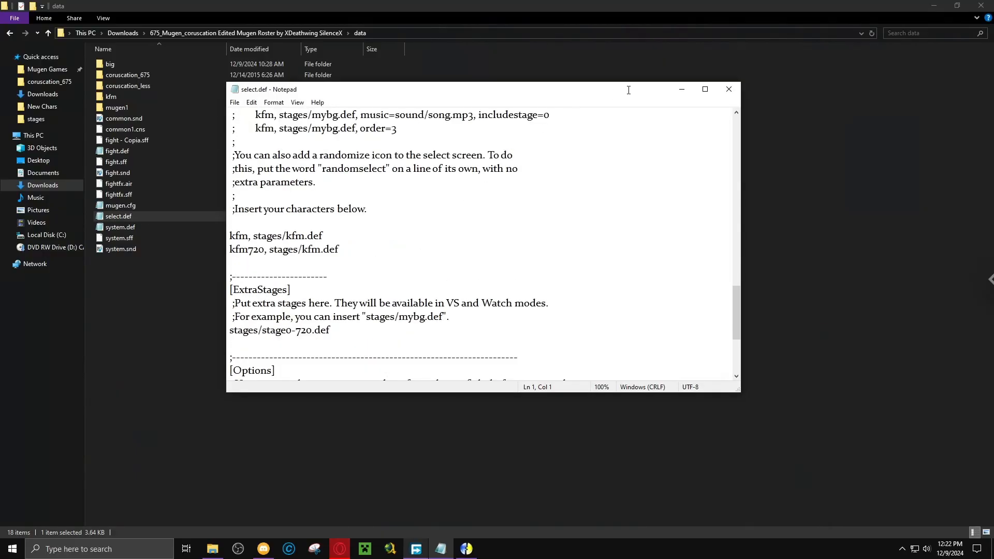
pyautogui.click(729, 89)
# Open select.def from the coruscation_675 folder and maximize its window to view the character slot list.
pyautogui.doubleClick(141, 75)
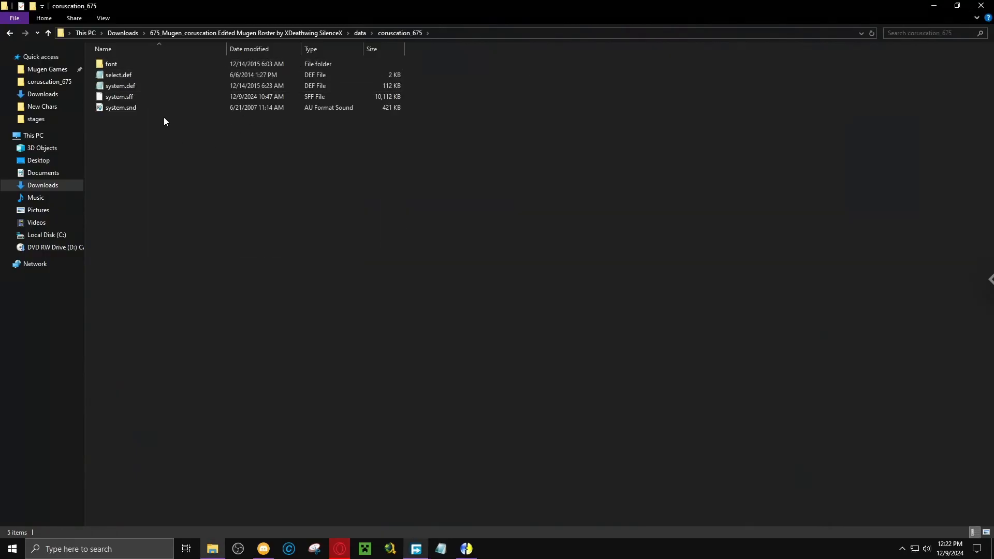
pyautogui.doubleClick(115, 77)
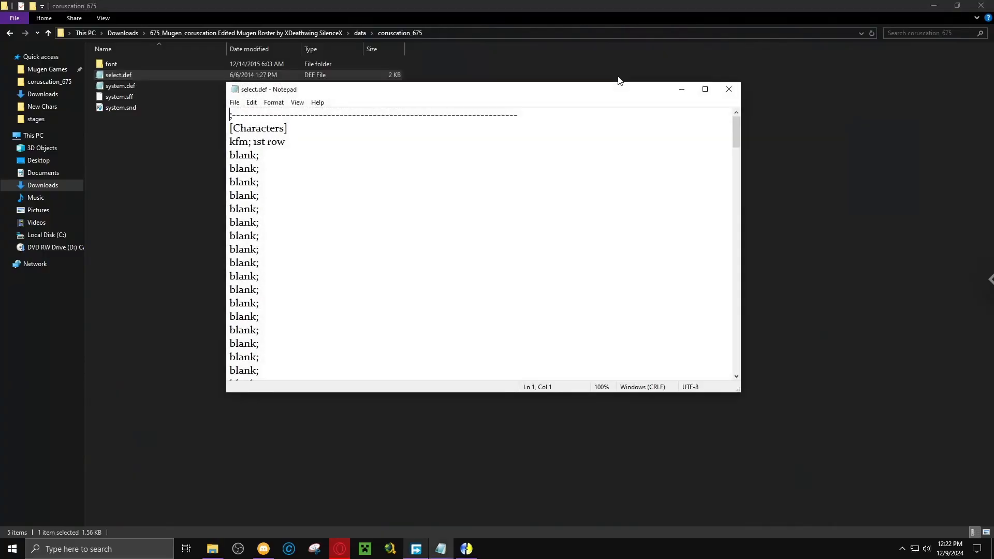
pyautogui.click(705, 89)
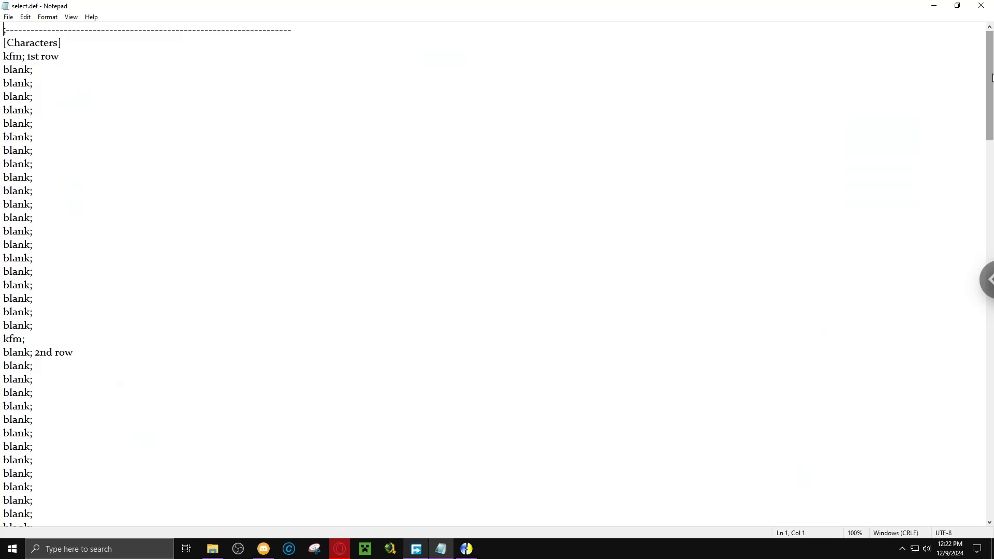
pyautogui.moveTo(993, 78); pyautogui.dragTo(992, 31)
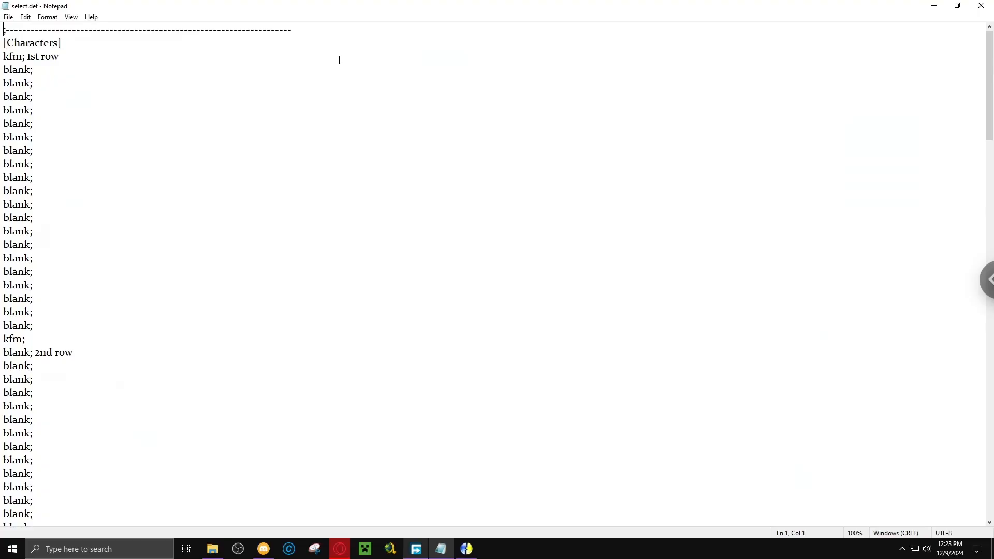
# Switch to the Opera browser, replace the Fighting Masters tab with YouTube, and open the signed-in account's own channel.
pyautogui.click(340, 549)
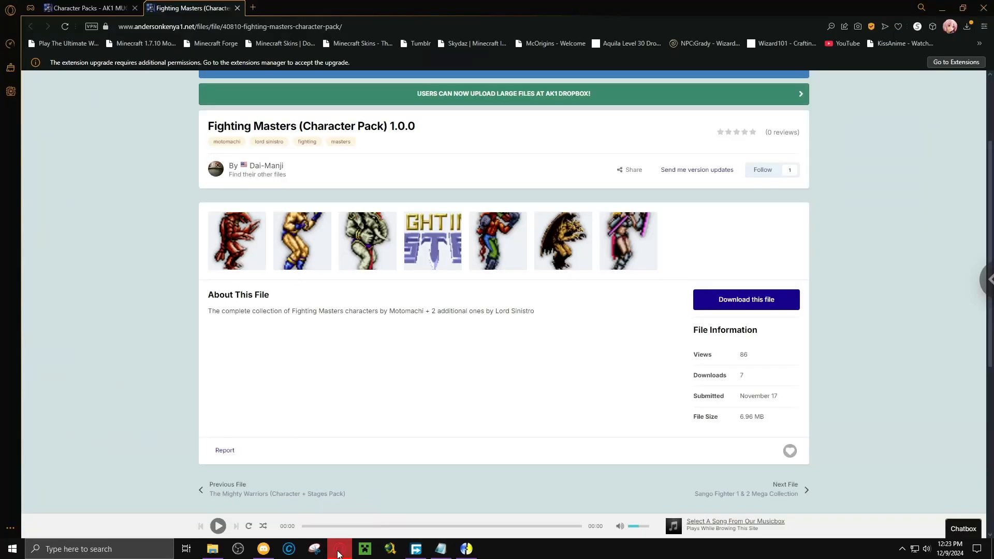
pyautogui.click(253, 8)
pyautogui.click(237, 8)
pyautogui.scroll(-5, 649, 289)
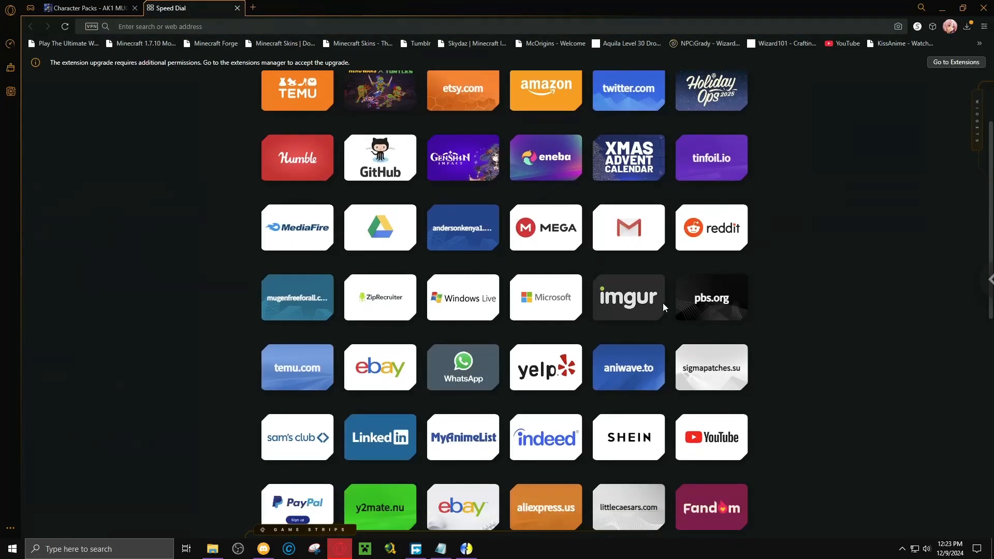
pyautogui.click(285, 361)
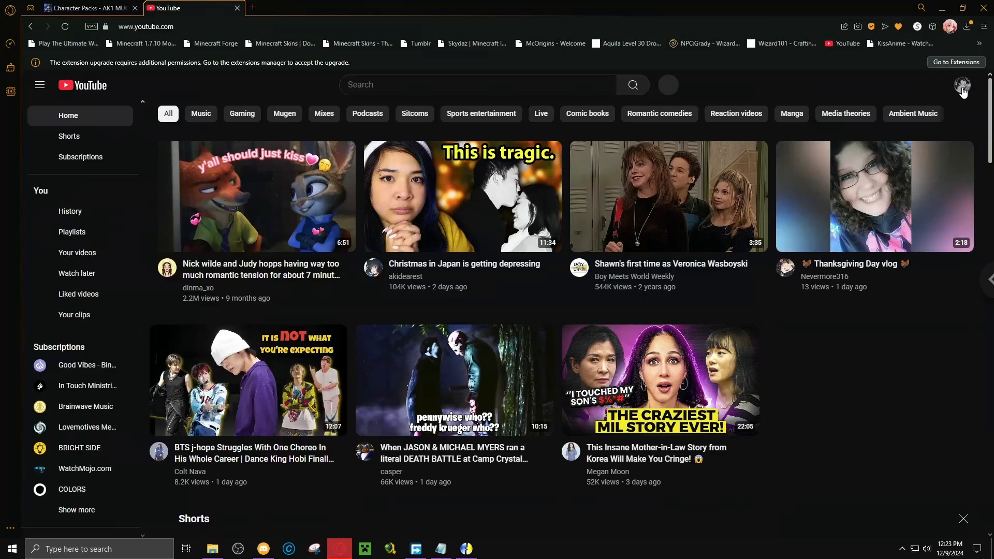
pyautogui.click(963, 87)
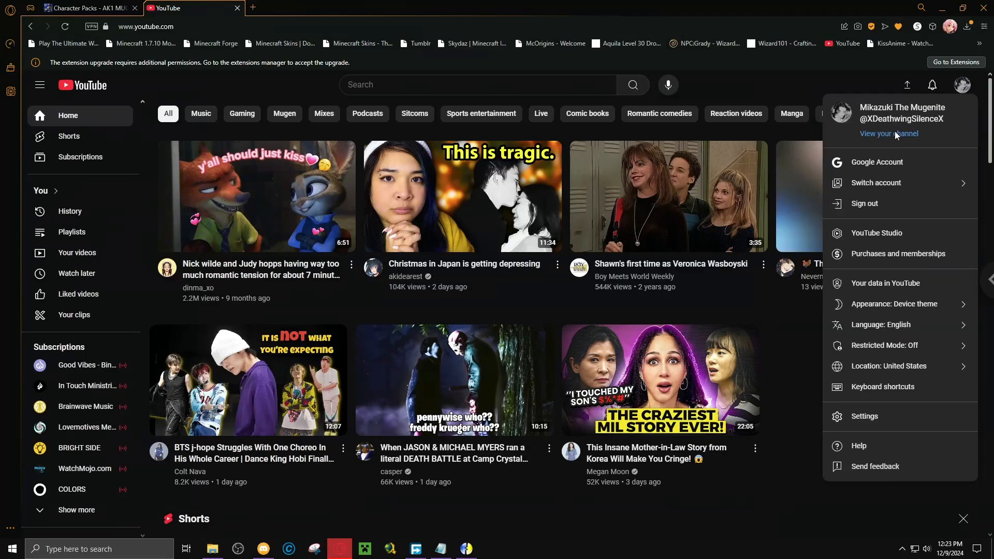
pyautogui.click(896, 134)
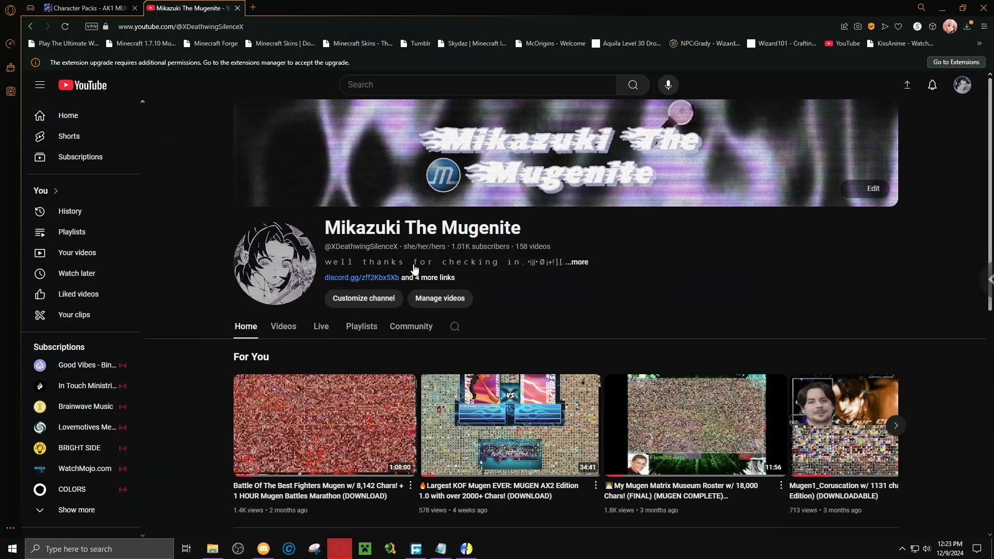
# Search the channel for "tips", open the video "How I Build My Mugen Rosters/Collections | Tips & Tricks", and pause it.
pyautogui.click(460, 326)
pyautogui.write('tips')
pyautogui.press('Return')
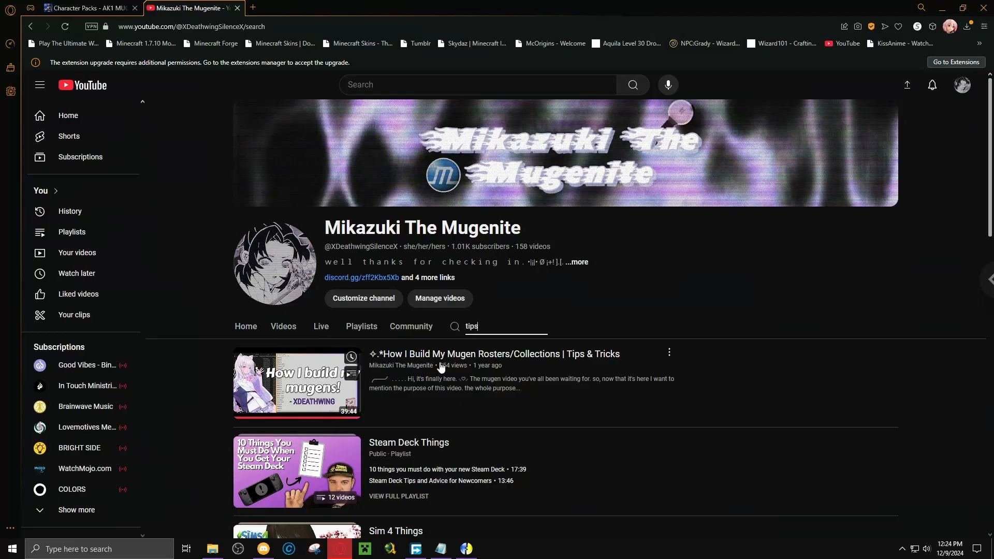
pyautogui.click(311, 383)
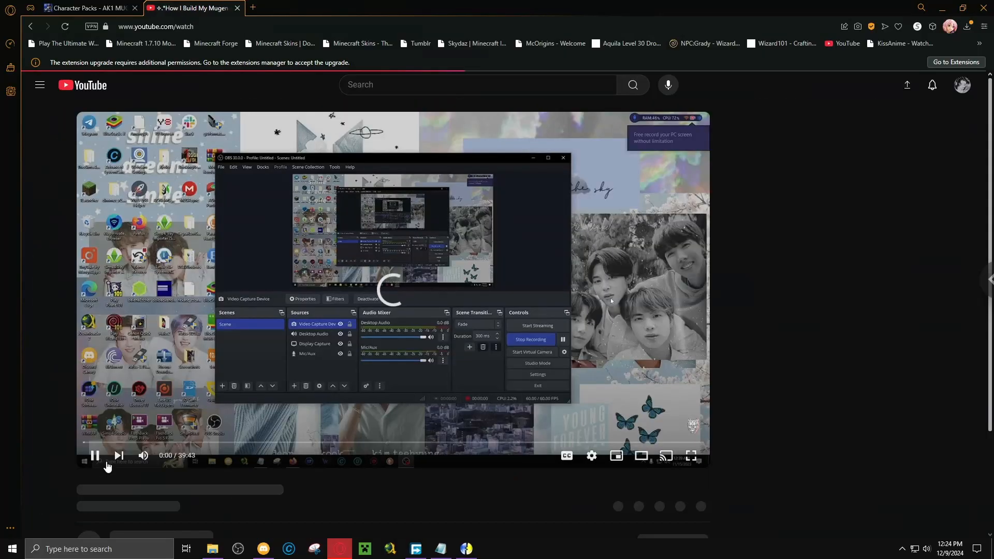
pyautogui.click(95, 455)
# Read the video's comments, including the reply to the Vselect question, and close the video's tab.
pyautogui.scroll(-3, 181, 392)
pyautogui.scroll(-6, 178, 438)
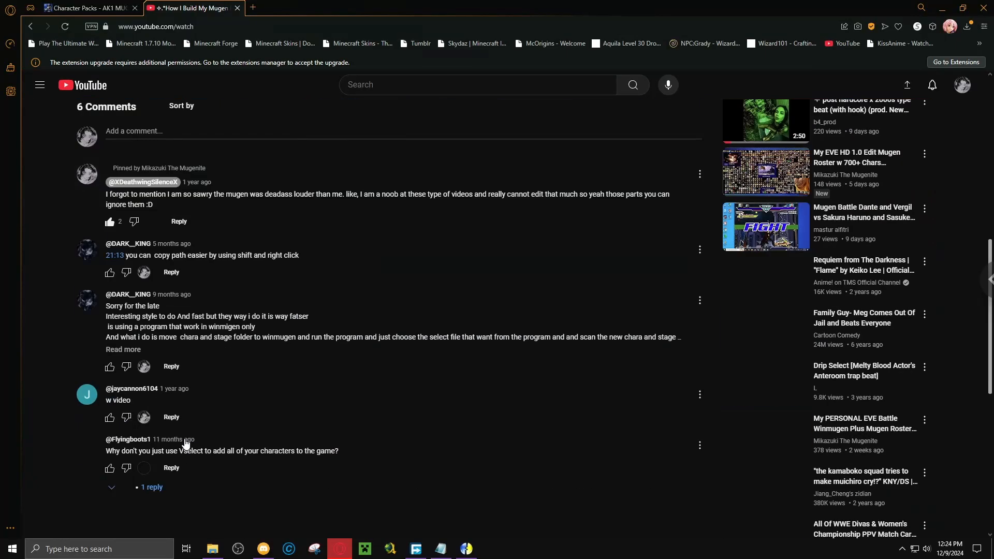
pyautogui.scroll(-1, 186, 444)
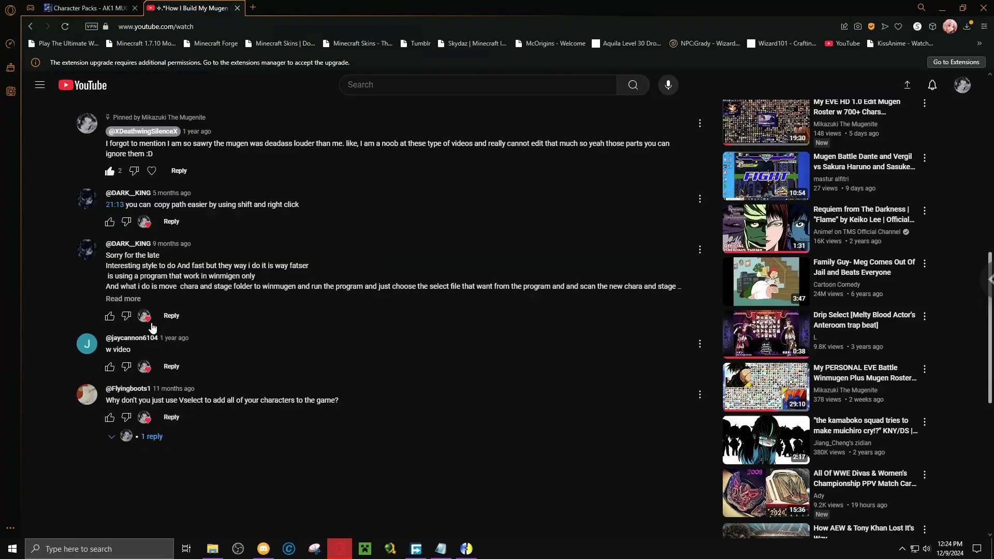
pyautogui.click(152, 438)
pyautogui.click(153, 439)
pyautogui.scroll(-3, 162, 331)
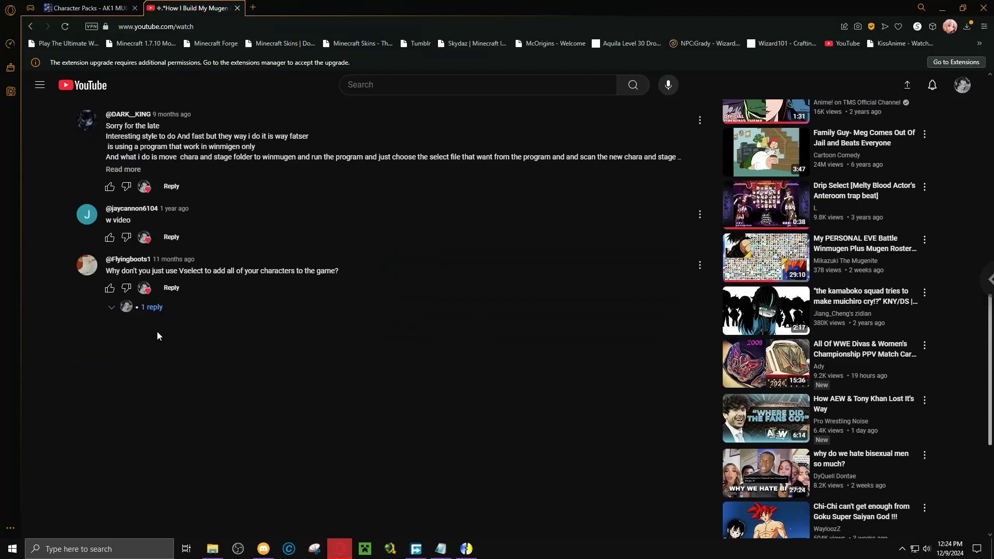
pyautogui.click(154, 308)
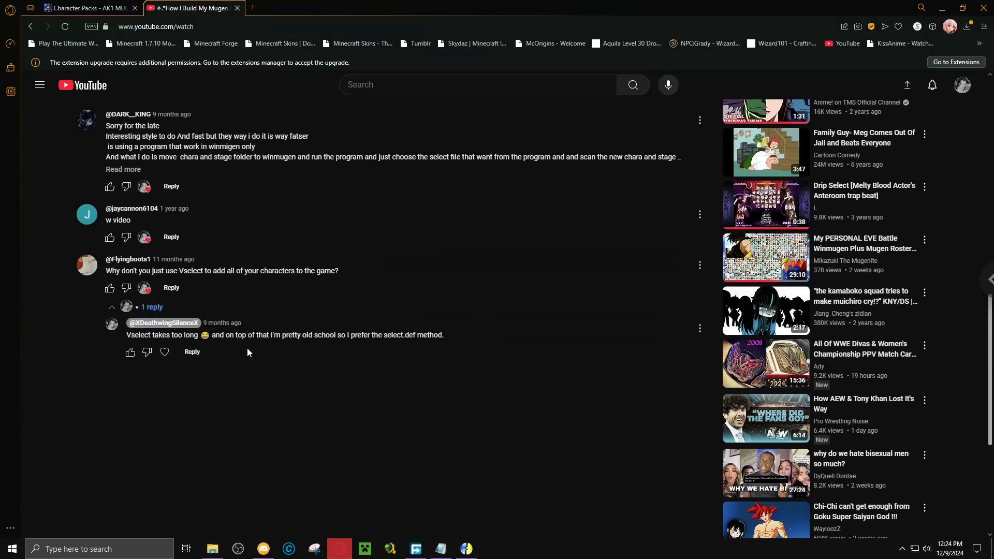
pyautogui.click(162, 311)
pyautogui.scroll(2, 256, 392)
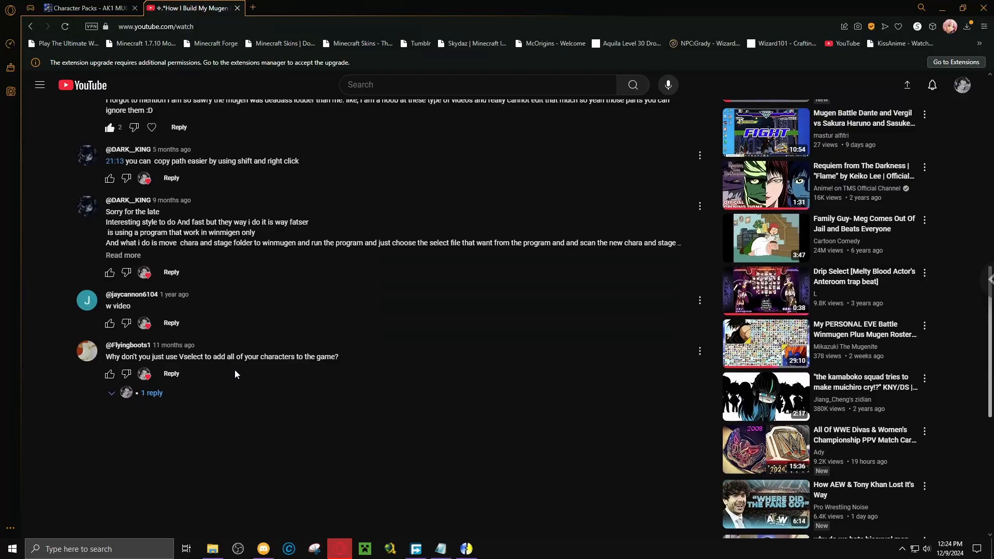
pyautogui.scroll(3, 181, 279)
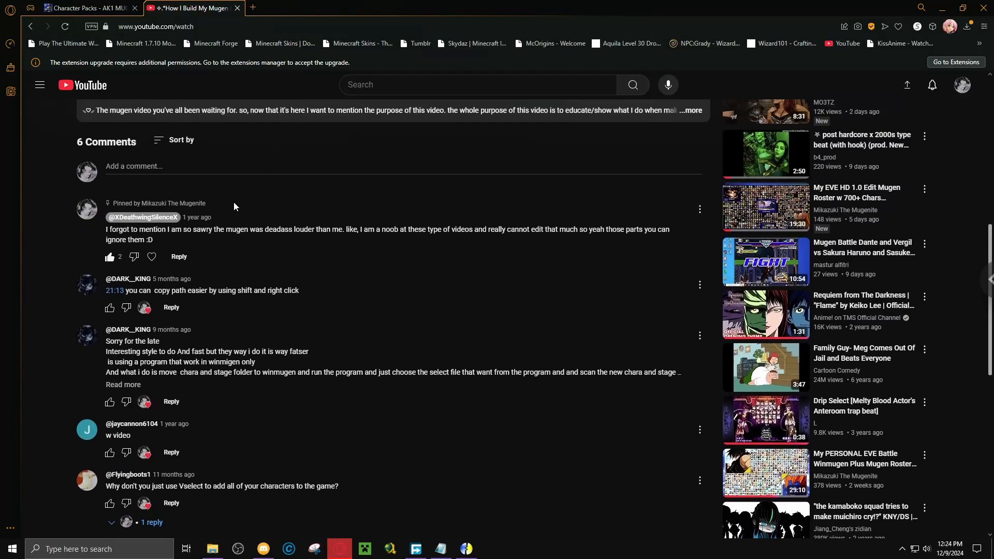
pyautogui.scroll(8, 296, 293)
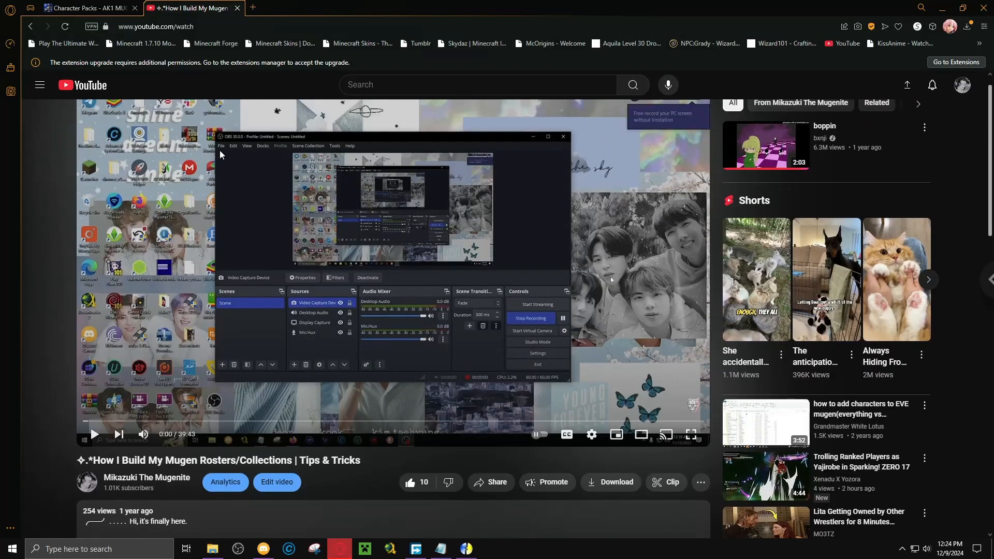
pyautogui.click(238, 9)
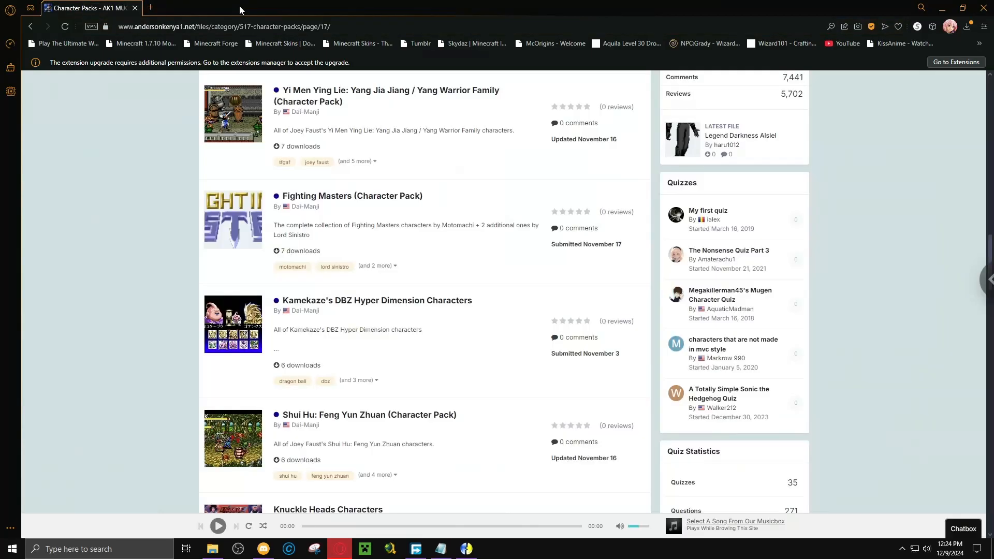
# Open new browser tabs, look over the Speed Dial sites, and go to mediafire.com.
pyautogui.click(150, 9)
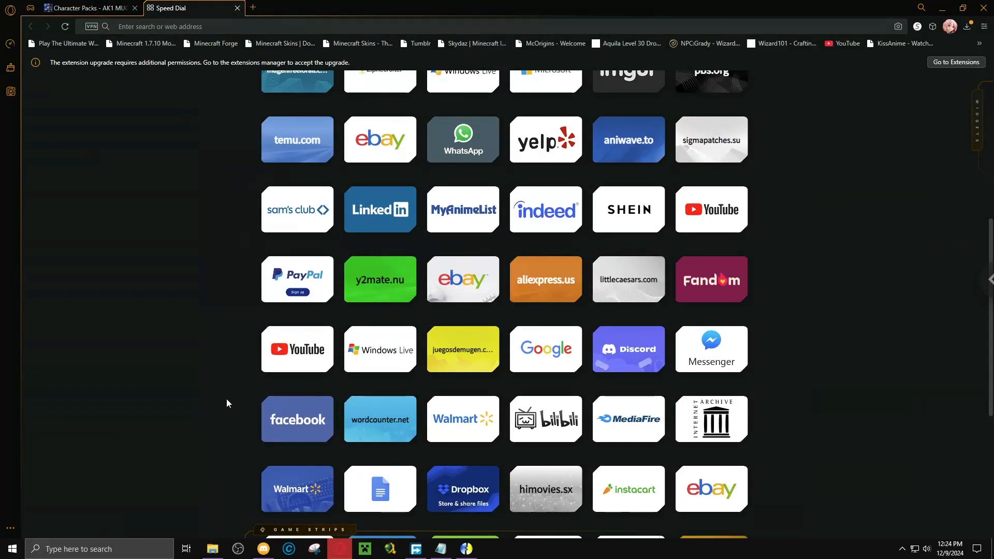
pyautogui.click(252, 8)
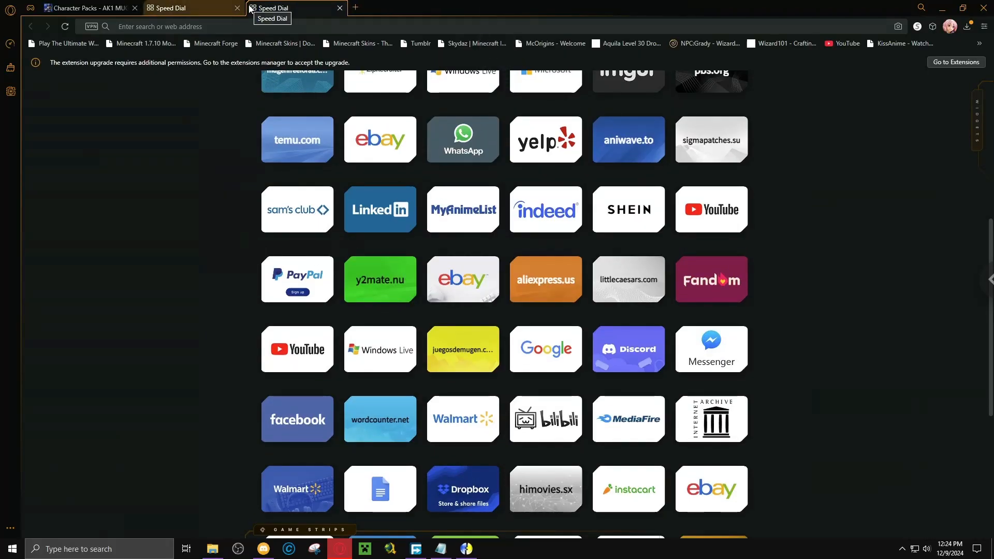
pyautogui.scroll(-2, 777, 272)
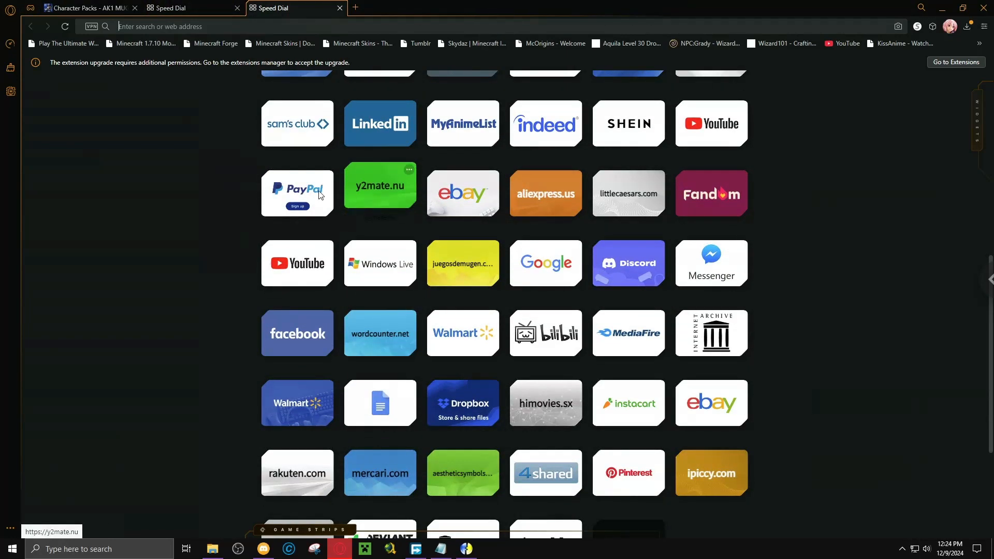
pyautogui.scroll(-4, 185, 229)
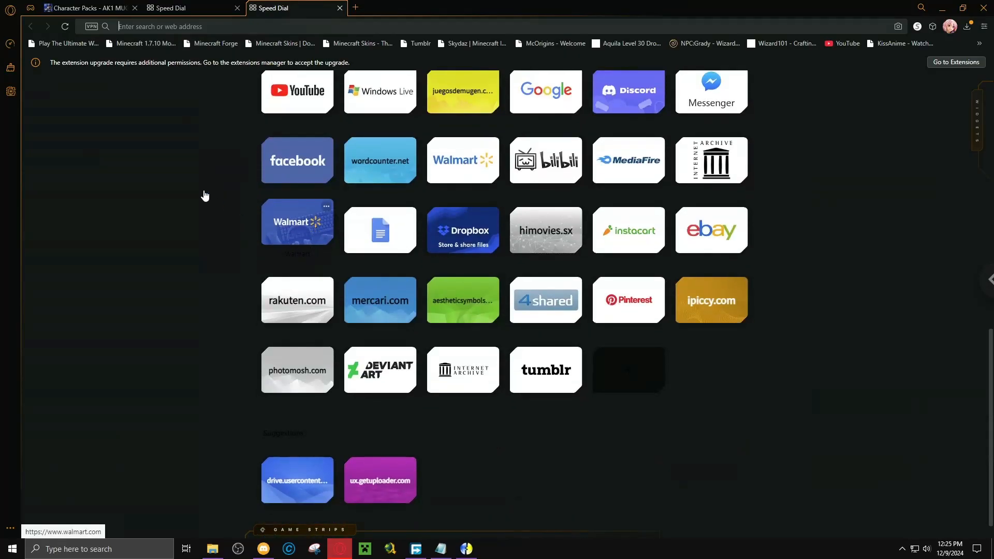
pyautogui.write('mediafire.com')
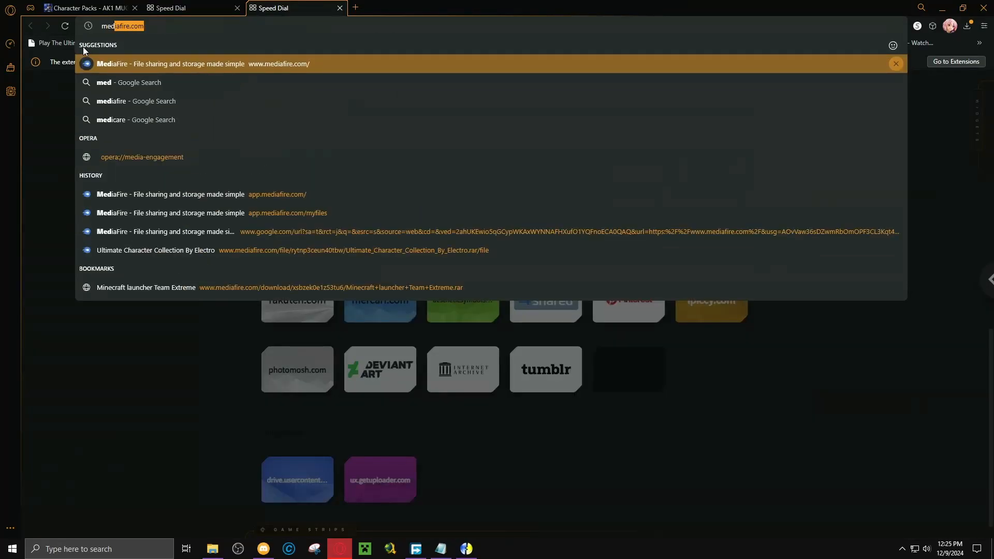
pyautogui.click(119, 64)
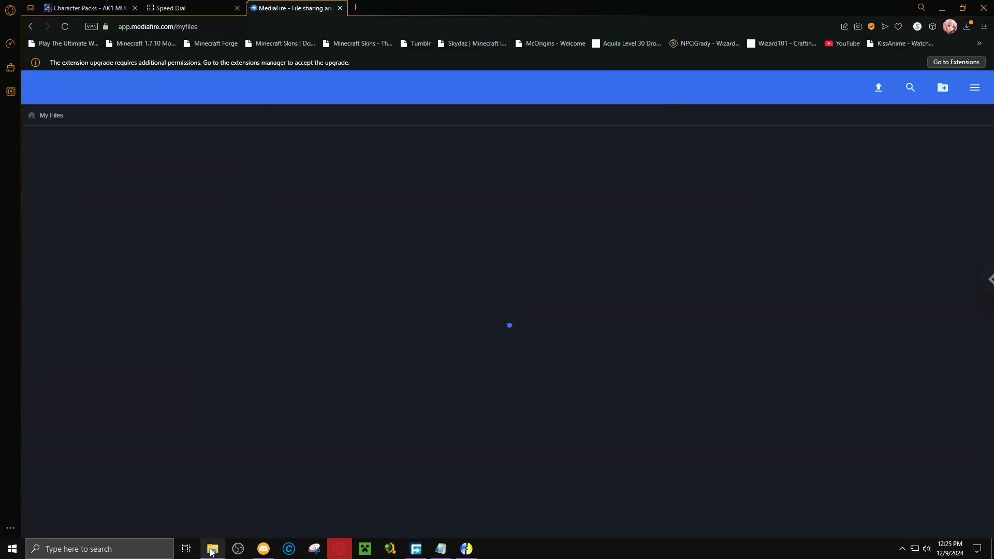
# Return to the coruscation_675 folder in File Explorer, search Windows for "wordcoun", and open the Wordcount app.
pyautogui.click(212, 550)
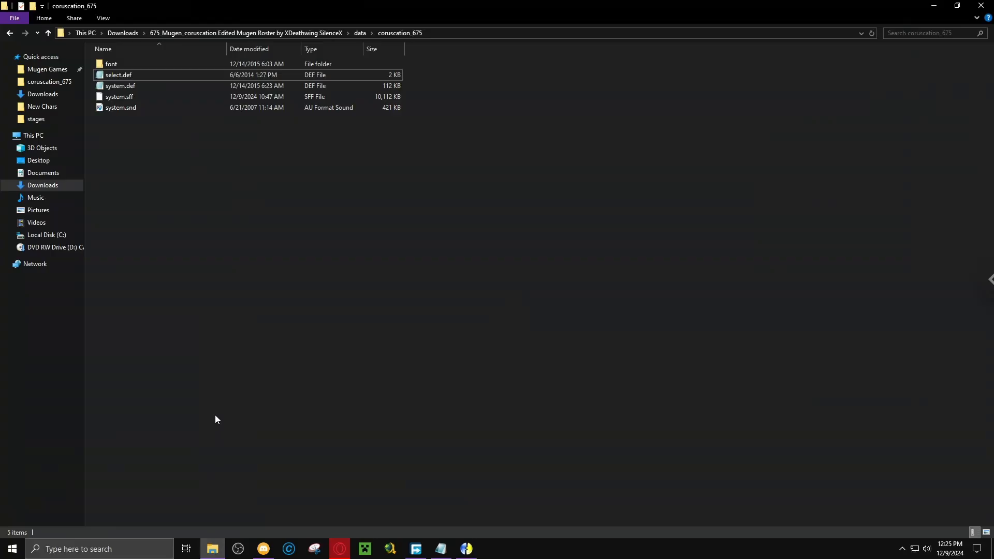
pyautogui.click(131, 543)
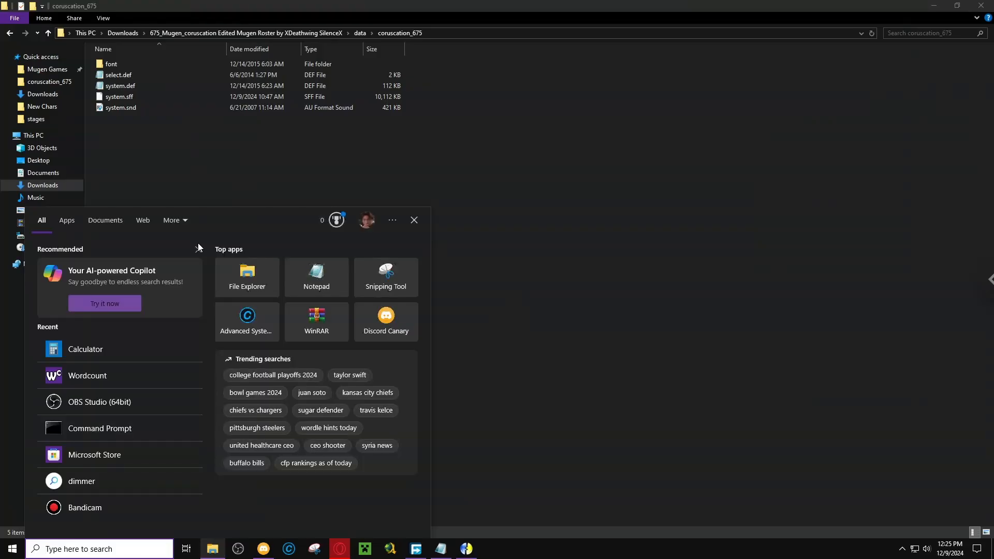
pyautogui.write('wordcount')
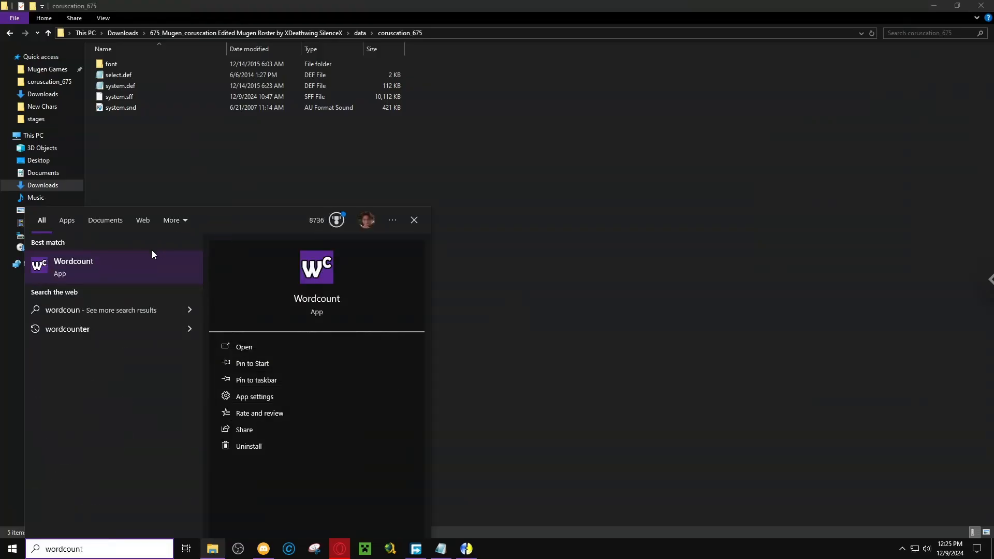
pyautogui.click(133, 264)
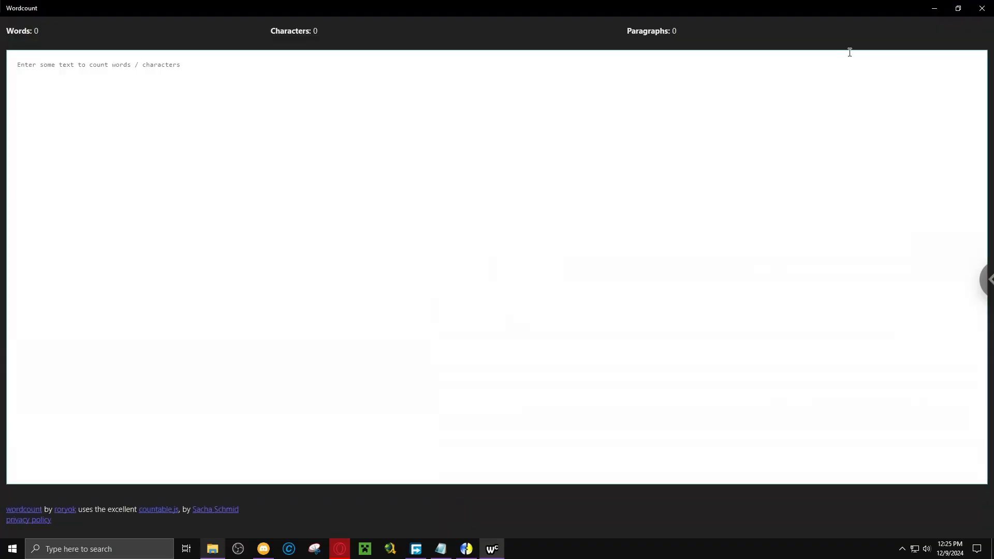
# Shrink the maximized Wordcount window and move it clear of the coruscation_675 file list.
pyautogui.click(959, 8)
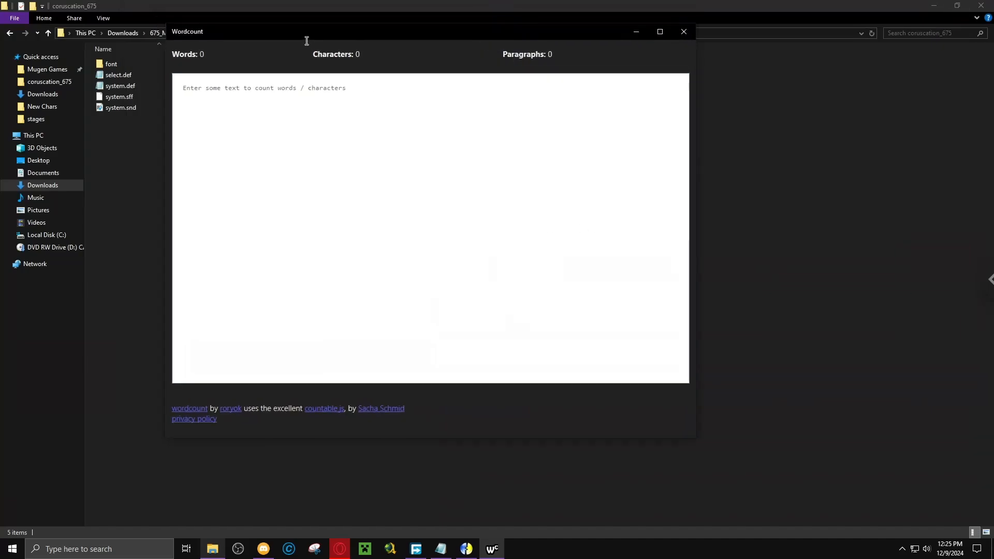
pyautogui.moveTo(303, 32); pyautogui.dragTo(565, 55)
# Switch to the Opera browser, look up address suggestions for "wordco", and close the browser.
pyautogui.click(340, 549)
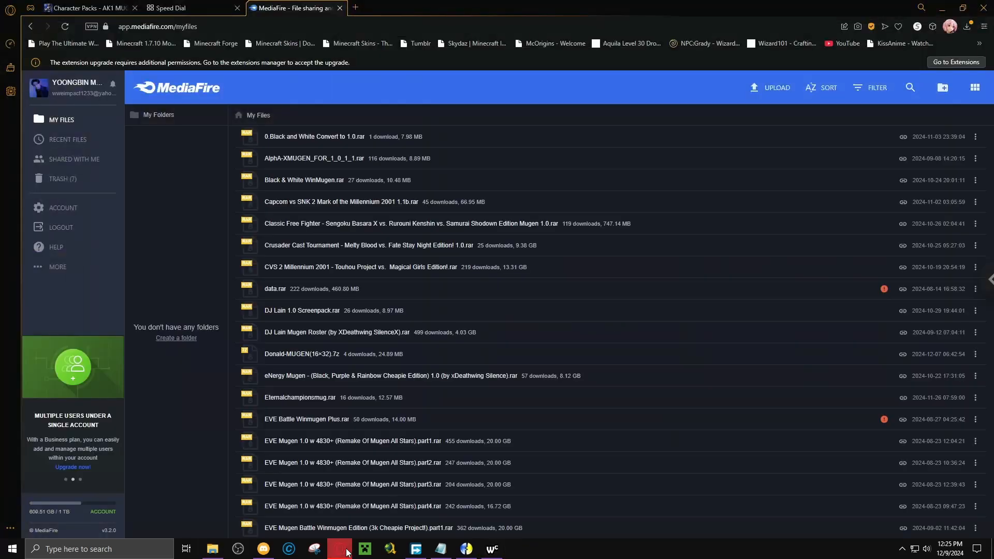
pyautogui.click(216, 23)
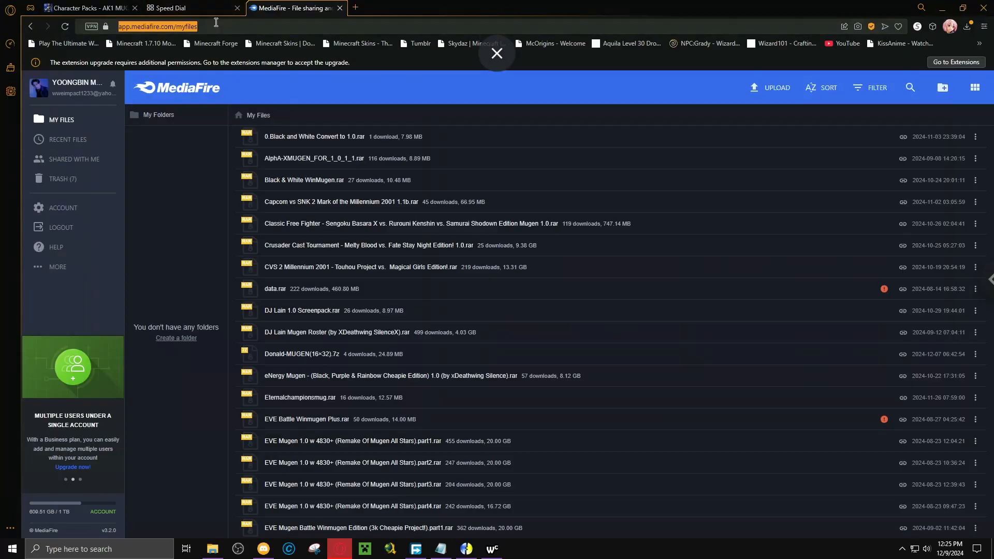
pyautogui.write('wordc')
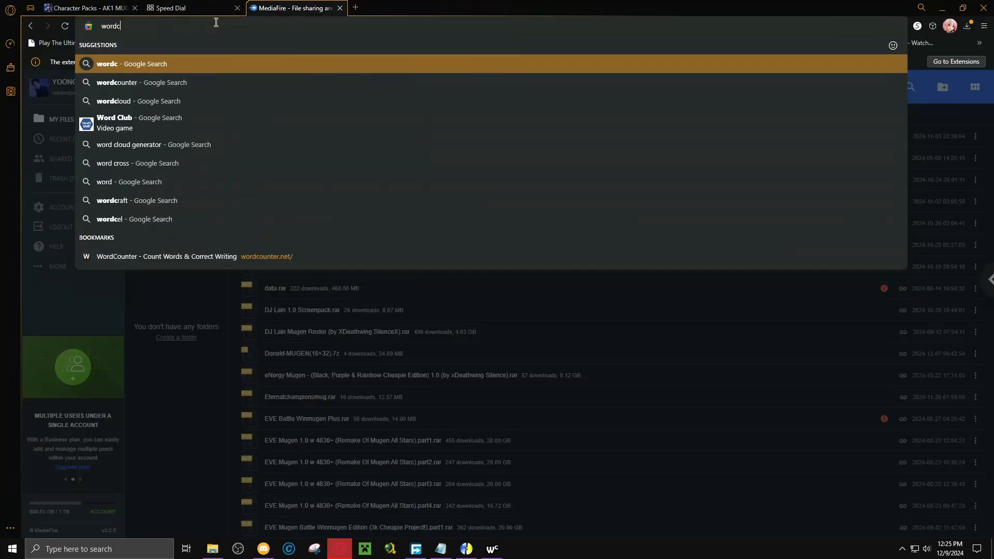
pyautogui.write('o')
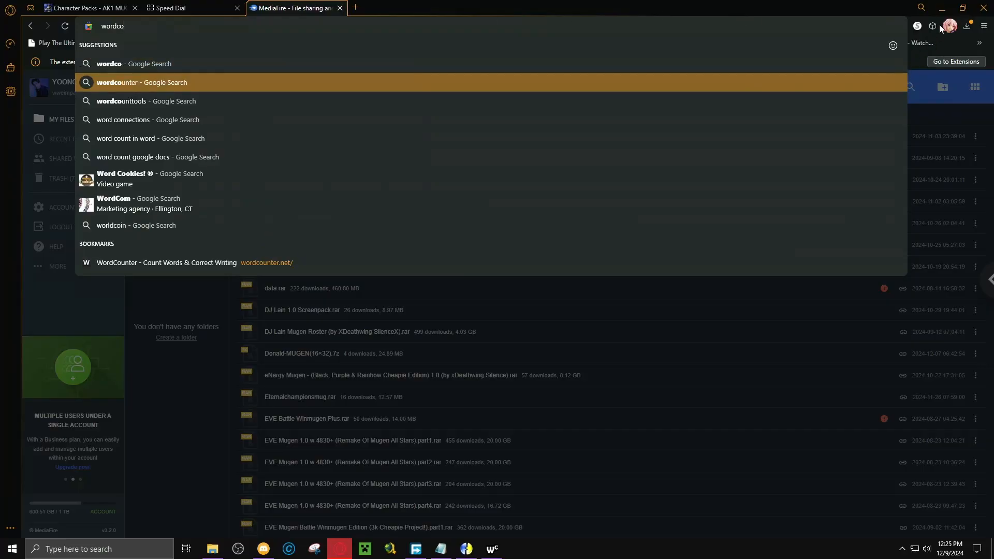
pyautogui.click(983, 8)
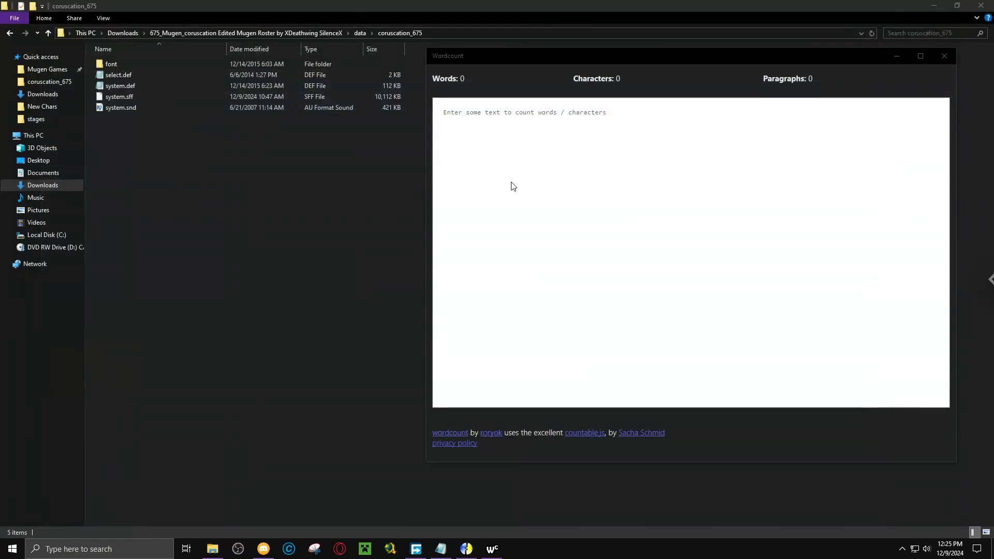
# Go up to the 675_Mugen_coruscation roster folder, switch to select.def in Notepad, and highlight the entries of its 1st row.
pyautogui.click(540, 188)
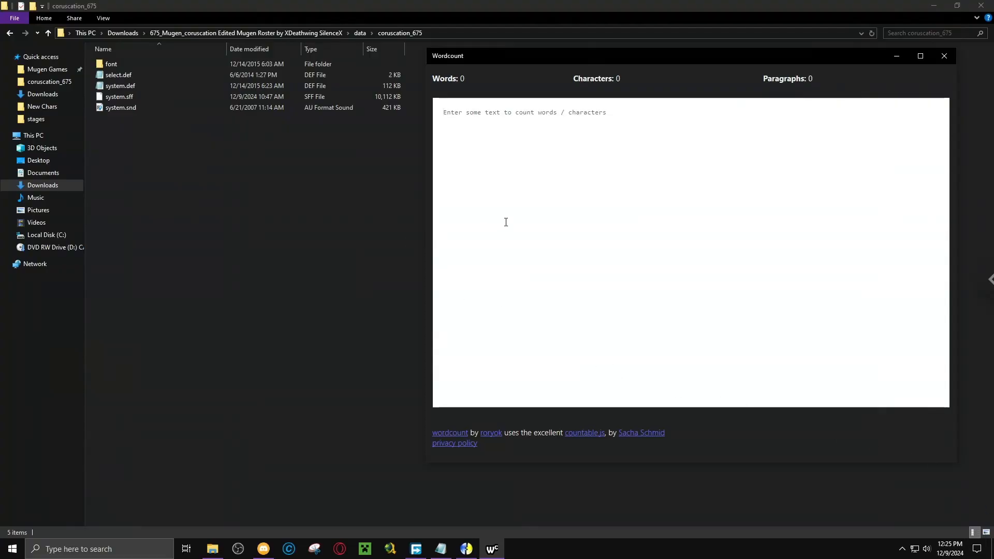
pyautogui.click(277, 33)
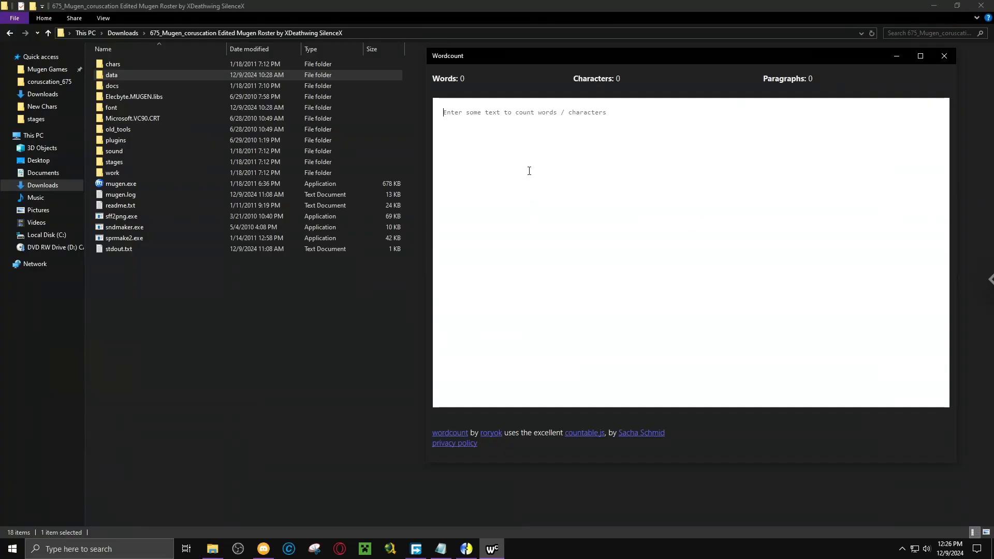
pyautogui.click(443, 553)
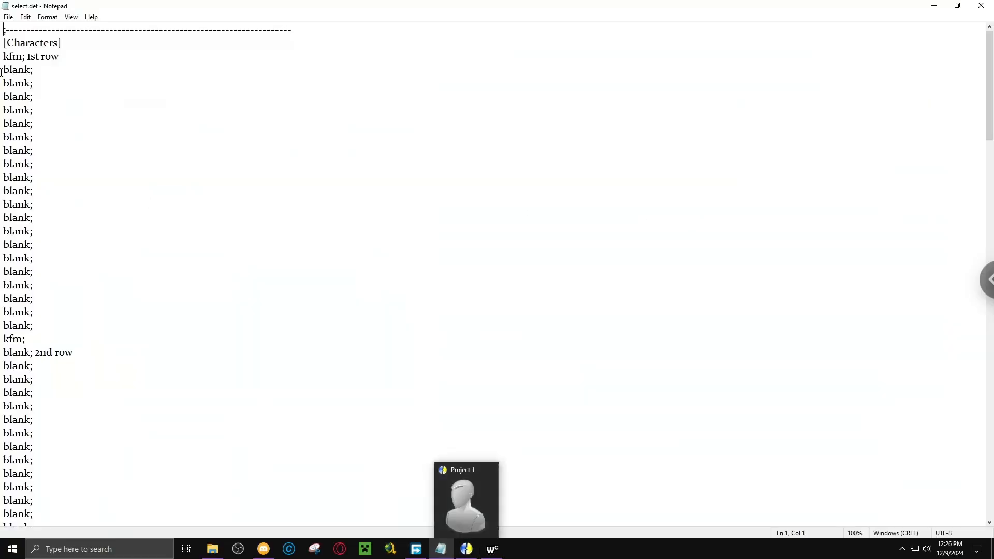
pyautogui.moveTo(3, 52)
pyautogui.mouseDown()
pyautogui.moveTo(43, 134)
pyautogui.moveTo(47, 295)
pyautogui.moveTo(37, 353)
pyautogui.moveTo(2, 56)
pyautogui.mouseUp()
pyautogui.click(37, 343)
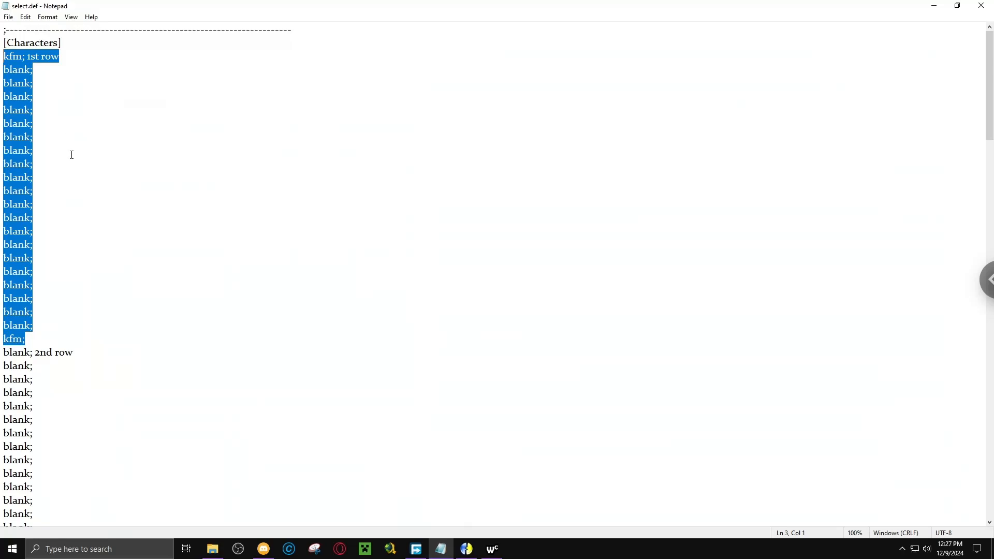
# Highlight only the first two character entries in select.def, briefly show the Wordcount window over the file, and clear the highlight.
pyautogui.click(37, 85)
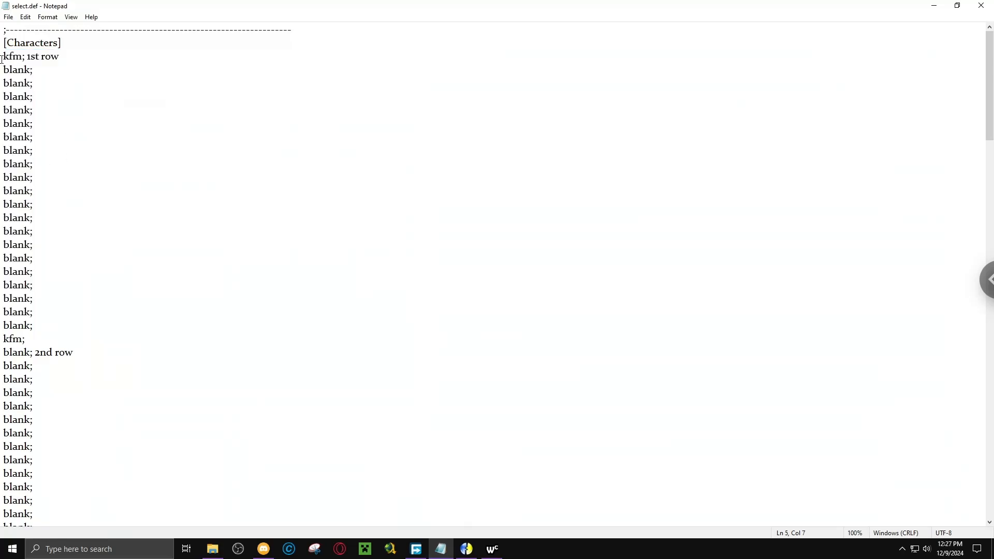
pyautogui.moveTo(2, 57); pyautogui.dragTo(33, 71)
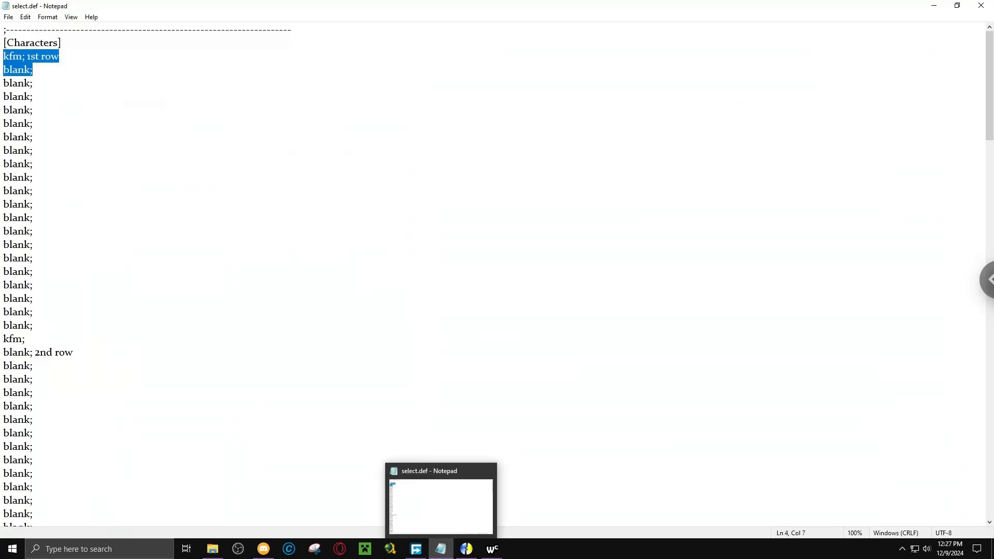
pyautogui.click(501, 556)
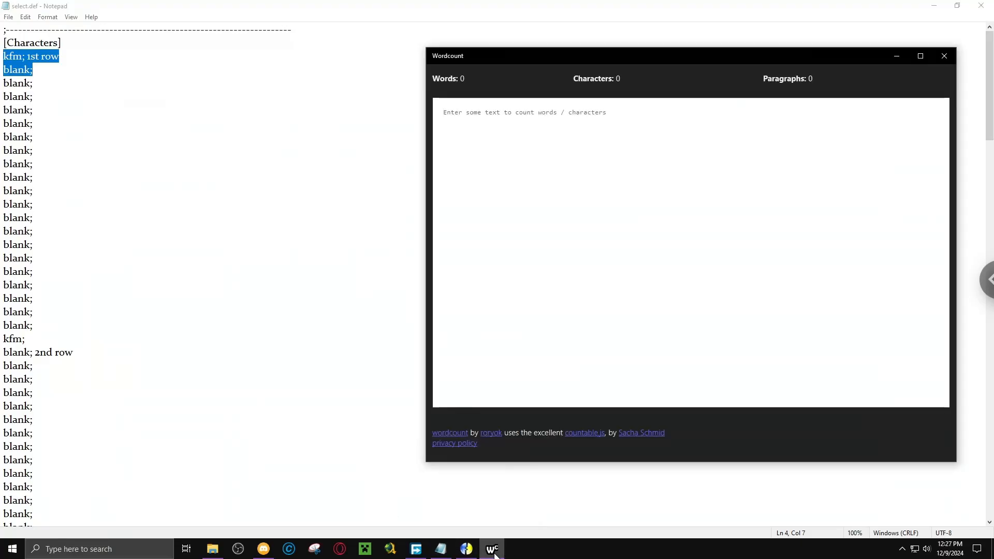
pyautogui.click(495, 554)
pyautogui.click(36, 162)
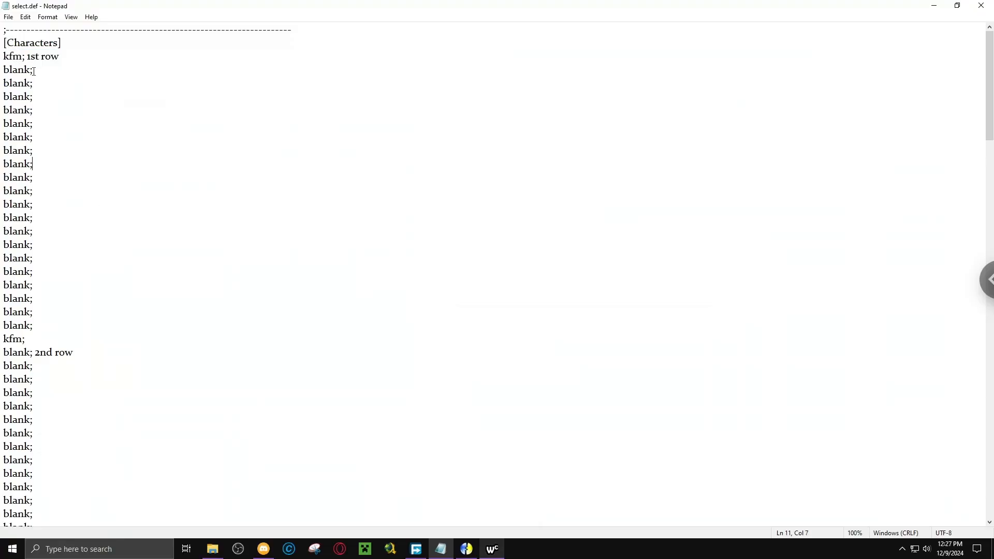
# Remove every semicolon from select.def by replacing all ";" with nothing.
pyautogui.click(31, 69)
pyautogui.moveTo(31, 69); pyautogui.dragTo(97, 68)
pyautogui.click(26, 17)
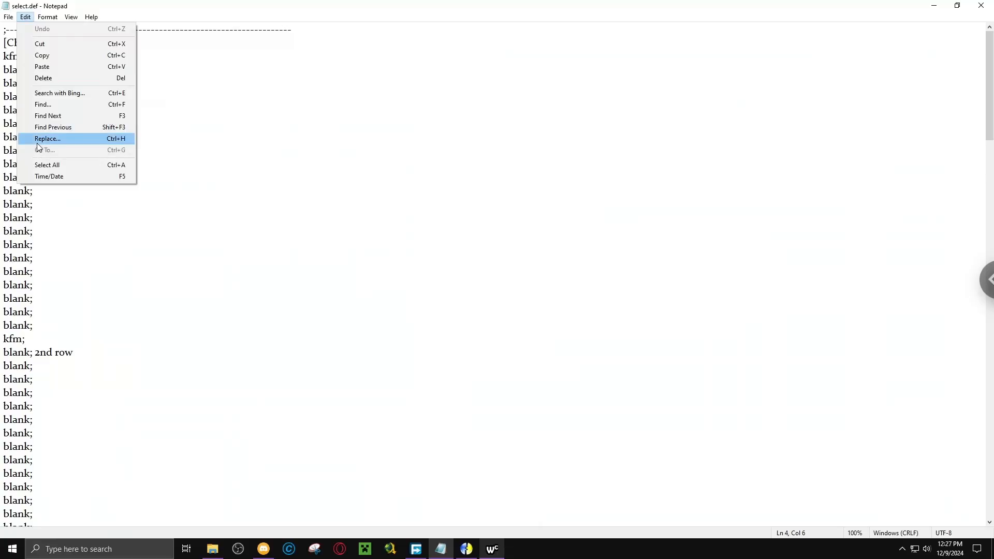
pyautogui.click(37, 140)
pyautogui.moveTo(100, 74); pyautogui.dragTo(136, 65)
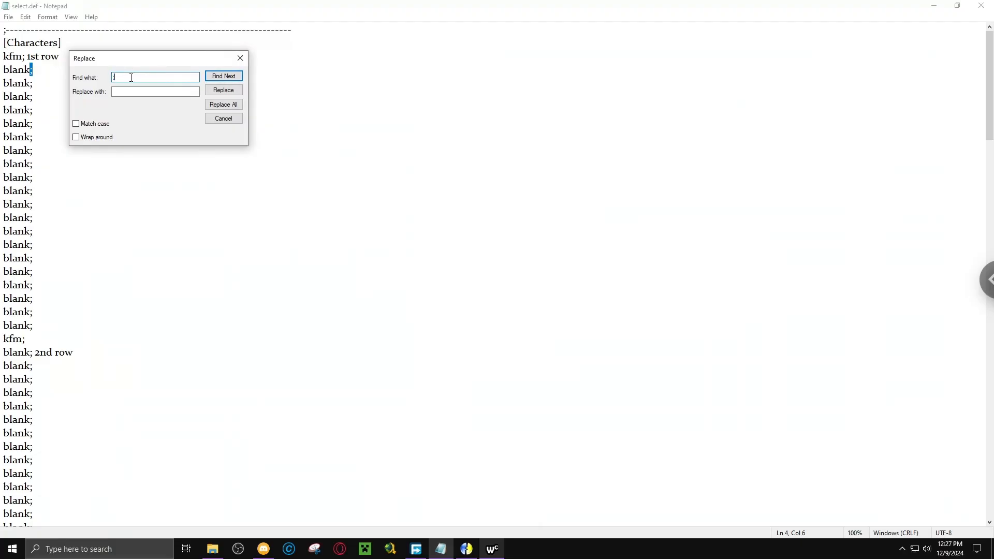
pyautogui.press('BackSpace')
pyautogui.write("'")
pyautogui.press('BackSpace')
pyautogui.write(';')
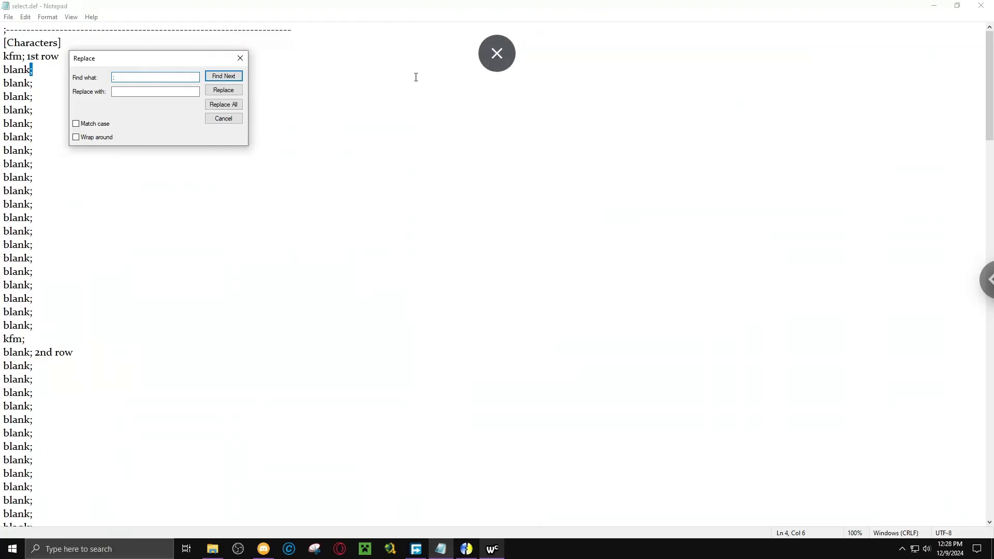
pyautogui.click(230, 104)
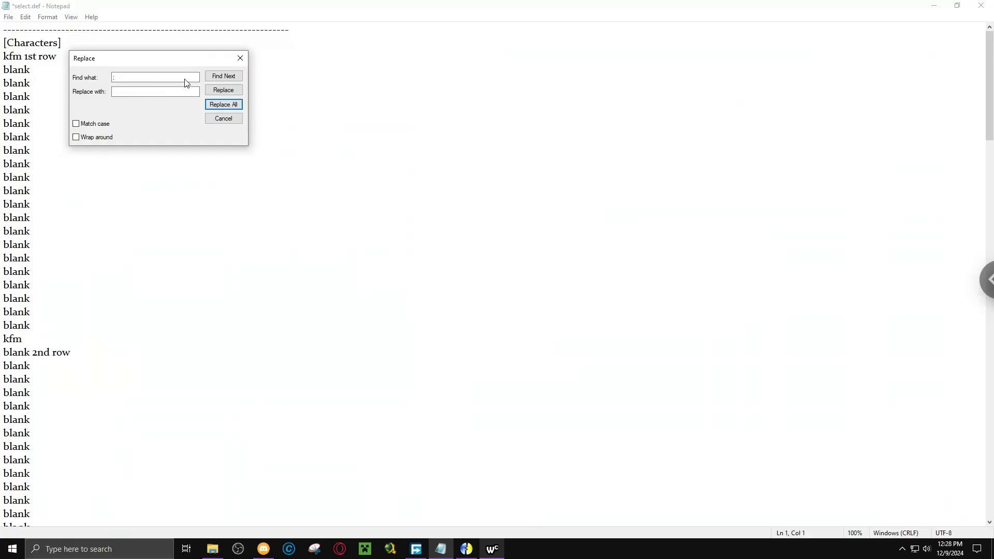
pyautogui.click(241, 59)
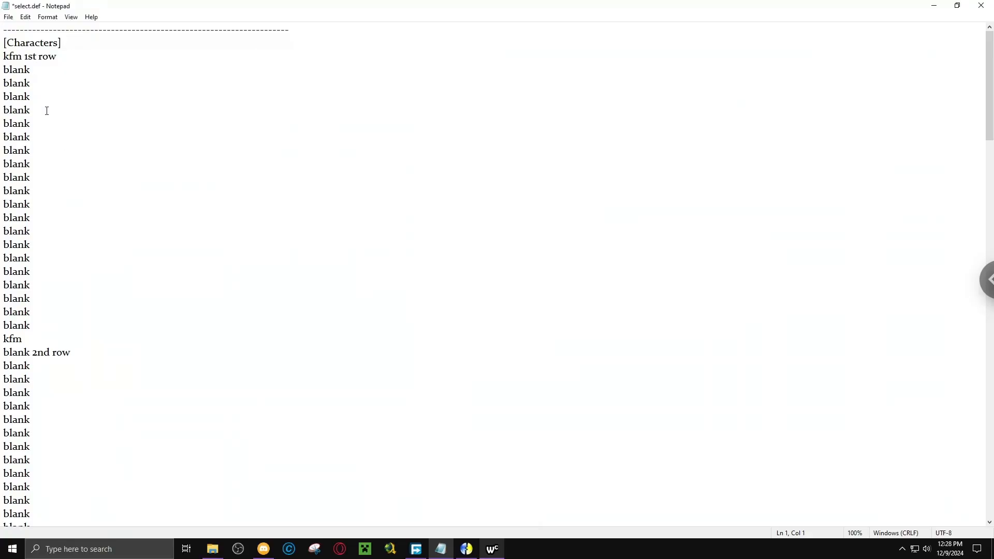
# Check the whole select.def list down to the [Options] section and save the file.
pyautogui.scroll(-20, 47, 109)
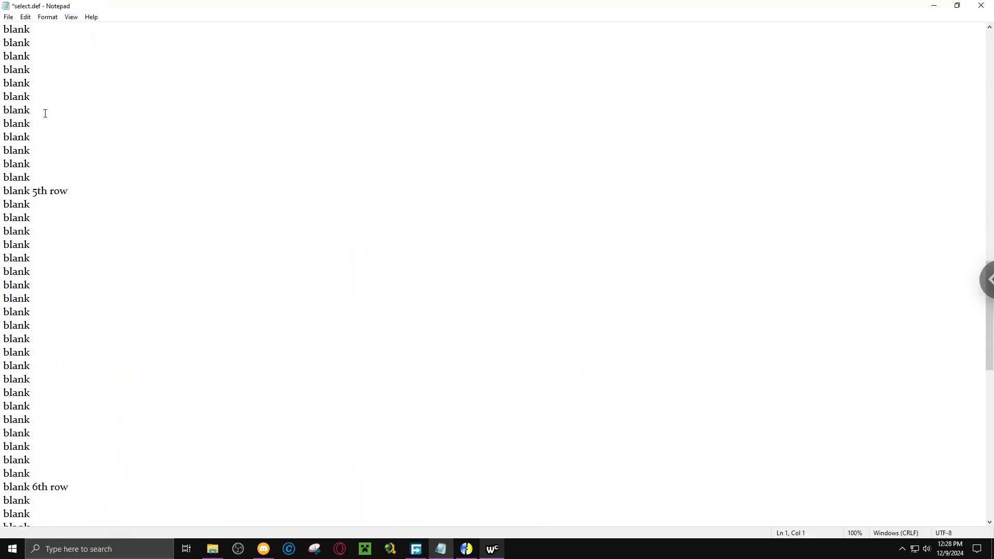
pyautogui.scroll(-16, 50, 117)
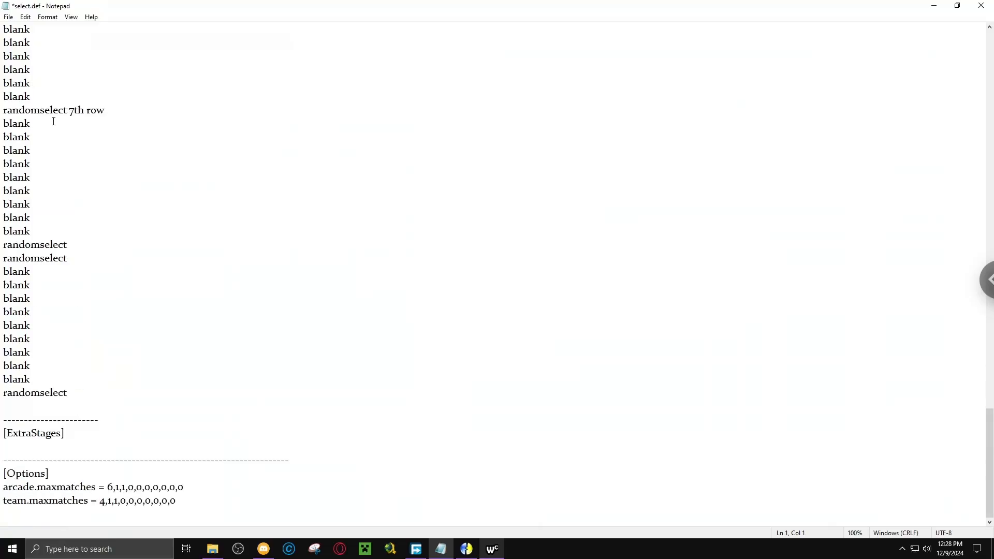
pyautogui.scroll(20, 57, 119)
pyautogui.scroll(18, 69, 113)
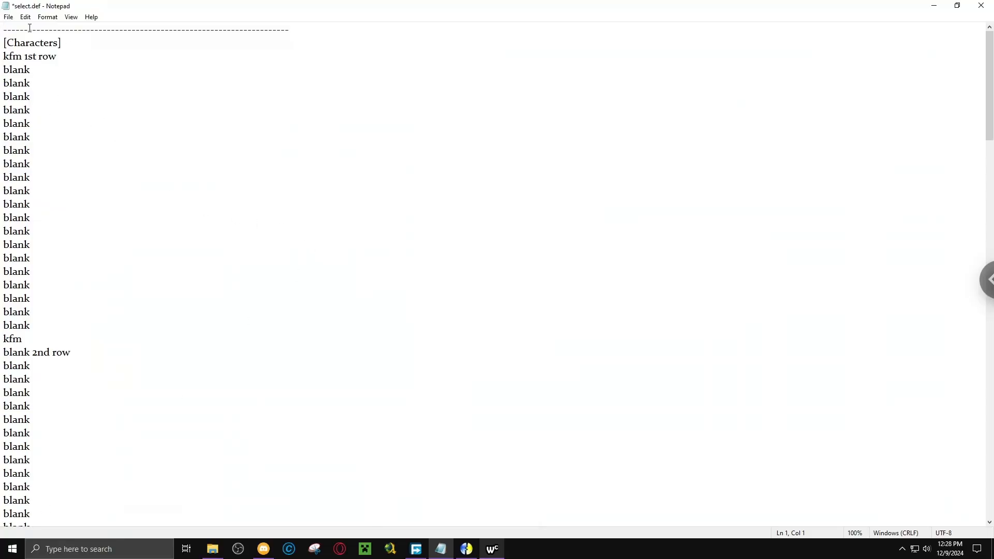
pyautogui.click(8, 17)
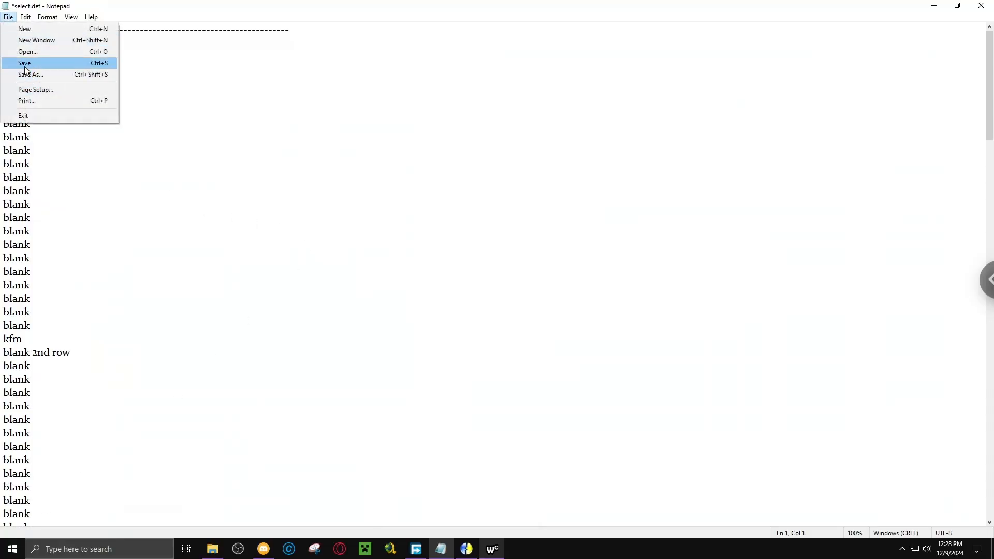
pyautogui.click(25, 65)
pyautogui.click(25, 67)
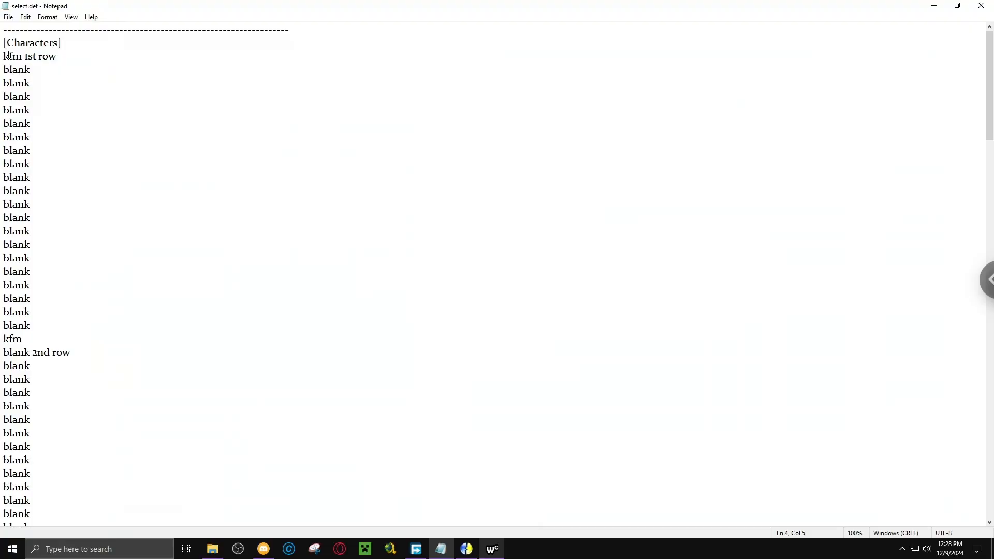
# Delete the "1st row" and "2nd row" labels from their character entries and save select.def.
pyautogui.moveTo(22, 55); pyautogui.dragTo(57, 61)
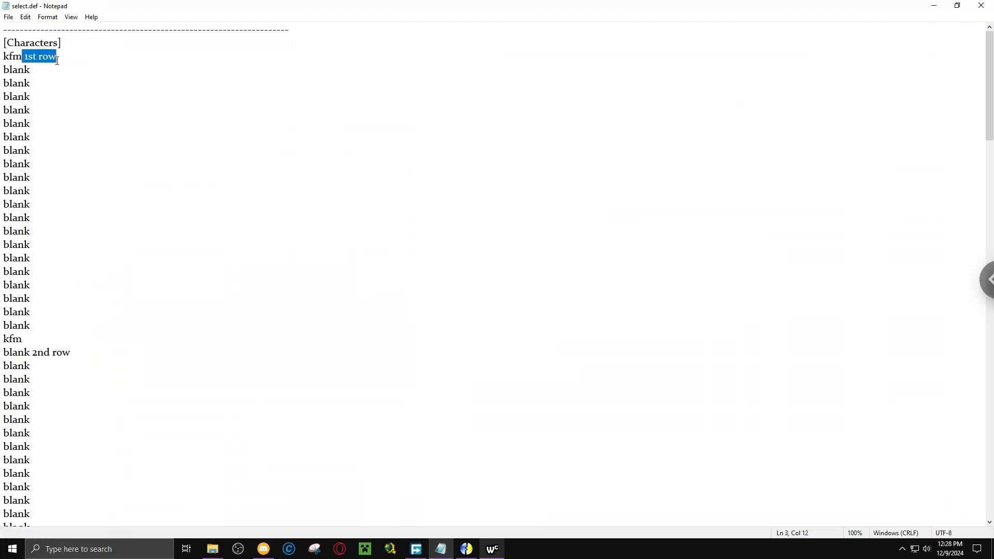
pyautogui.press('BackSpace')
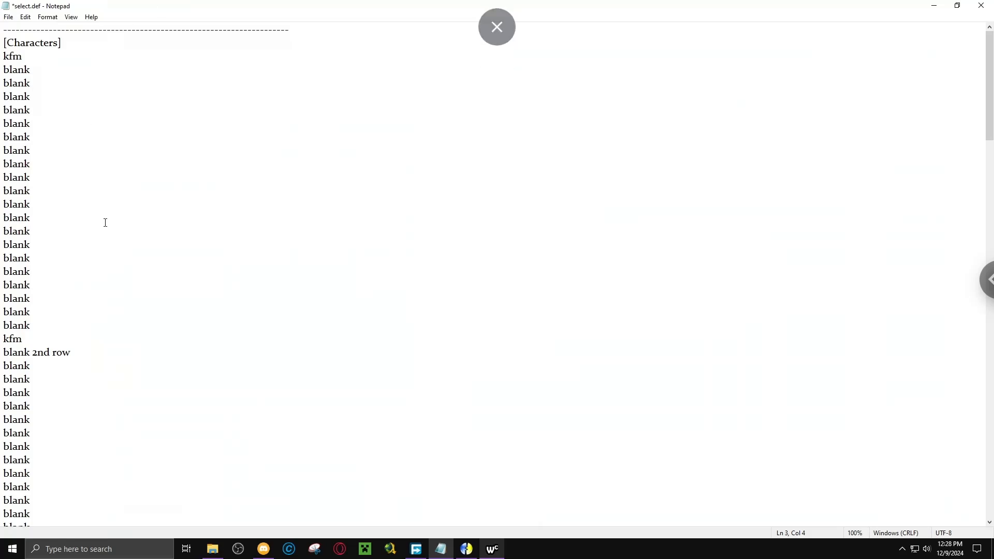
pyautogui.moveTo(32, 352); pyautogui.dragTo(77, 353)
pyautogui.press('BackSpace')
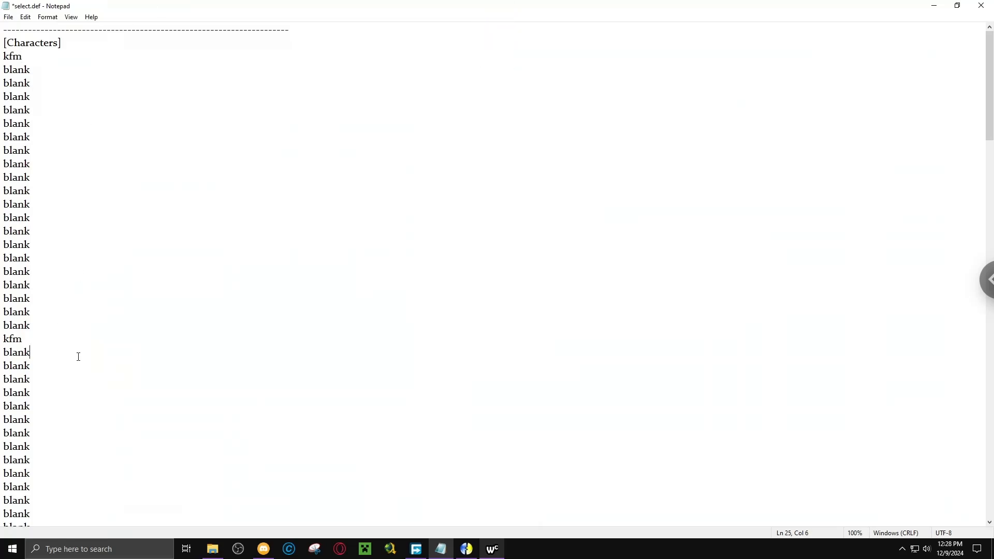
pyautogui.click(18, 16)
pyautogui.click(25, 50)
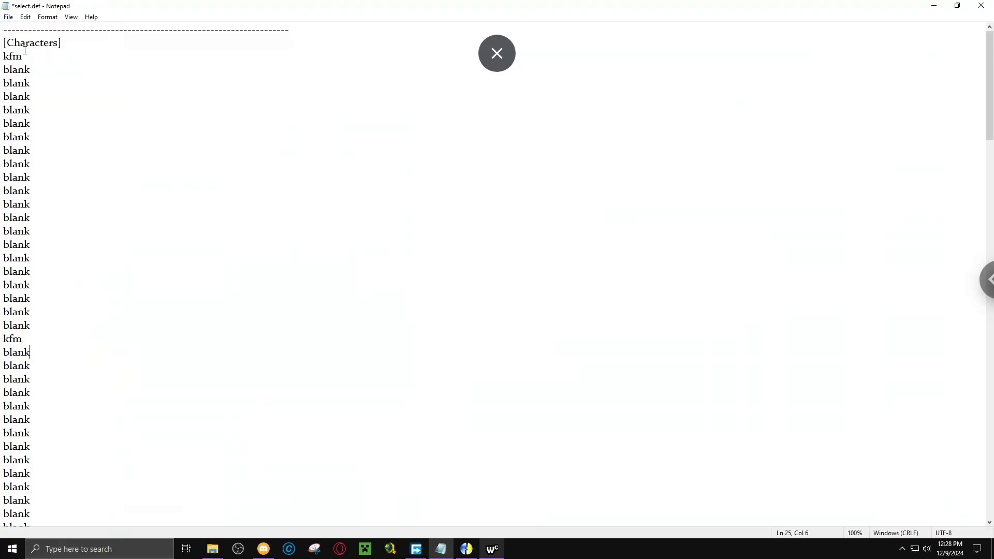
pyautogui.click(9, 17)
pyautogui.click(32, 62)
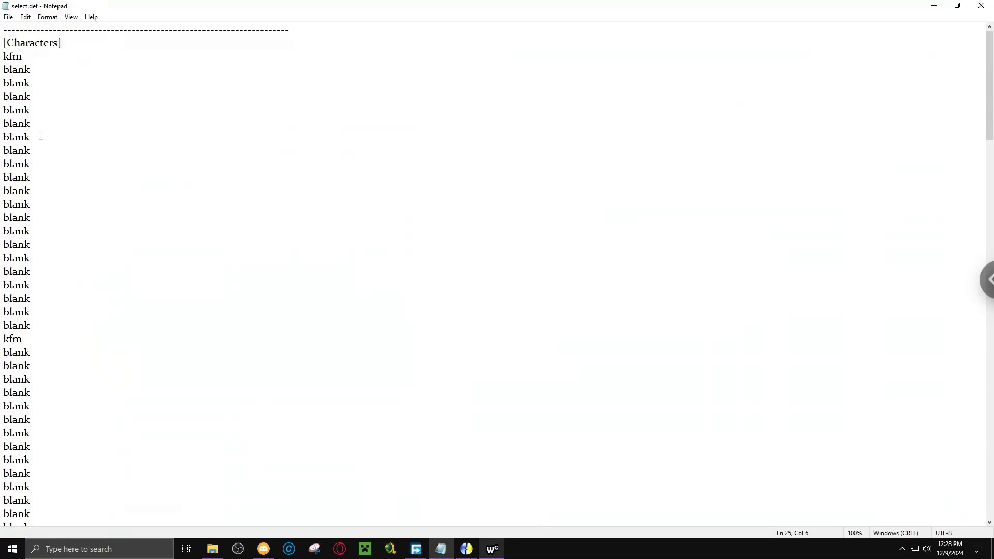
# Copy the first row of entries, from the first kfm to the second kfm, into Wordcount to count them.
pyautogui.moveTo(3, 55); pyautogui.dragTo(34, 336)
pyautogui.hotkey('ctrl', 'c')
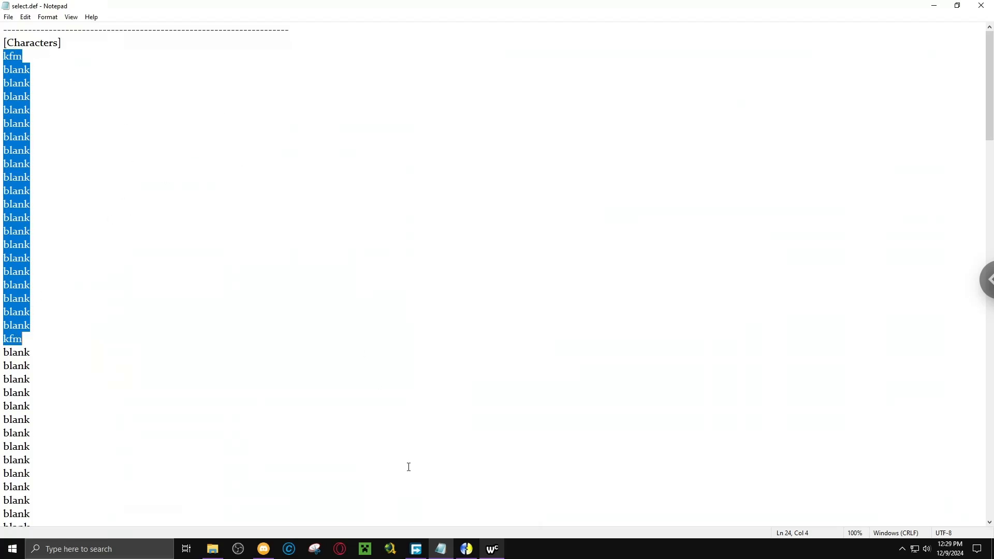
pyautogui.click(492, 550)
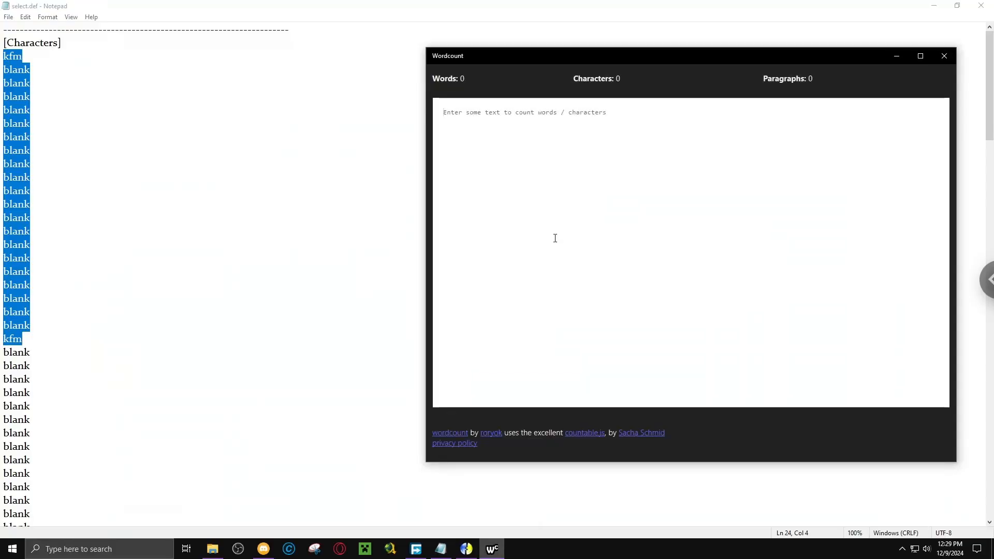
pyautogui.hotkey('ctrl', 'v')
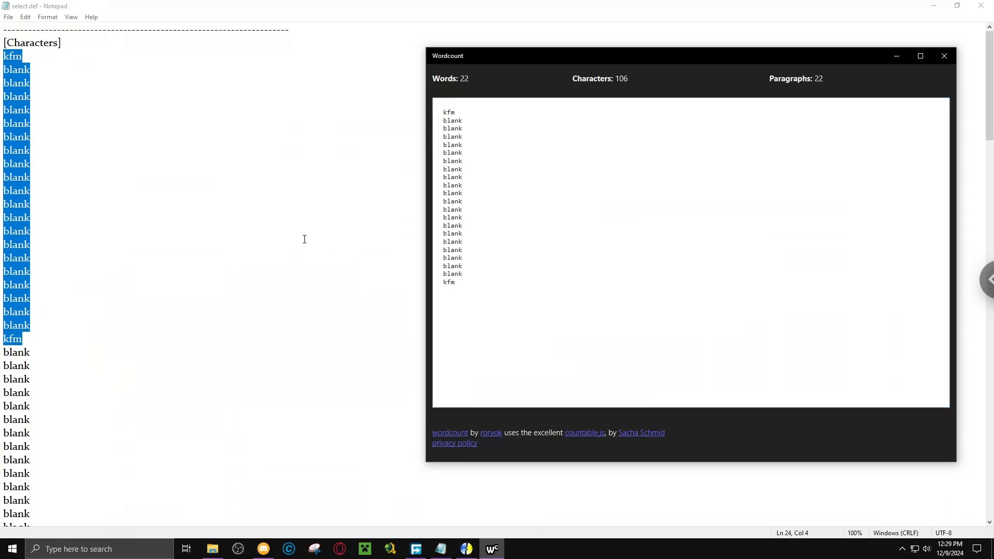
# In File Explorer's New Chars folder, select the first 22 character folders, !cham through Amato, and copy their paths.
pyautogui.click(212, 549)
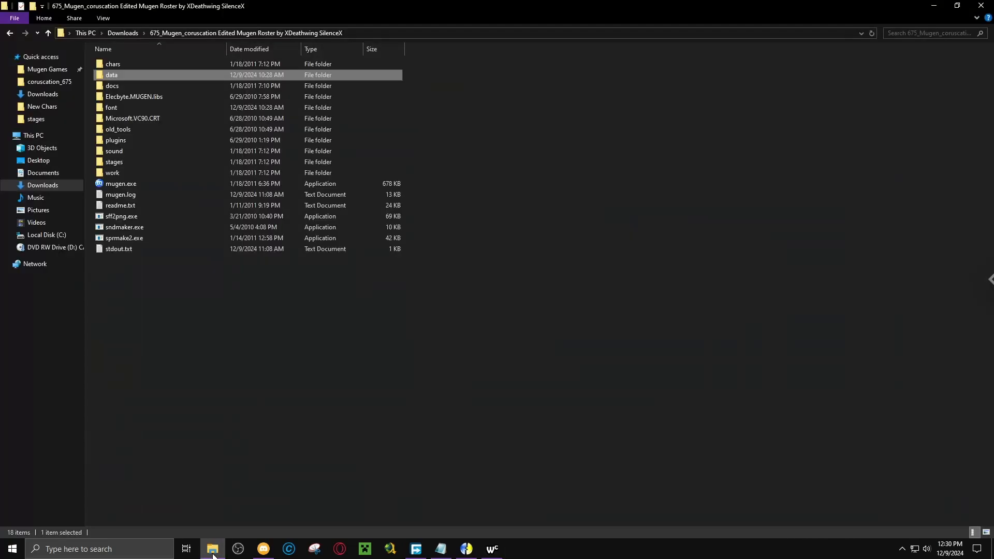
pyautogui.click(33, 107)
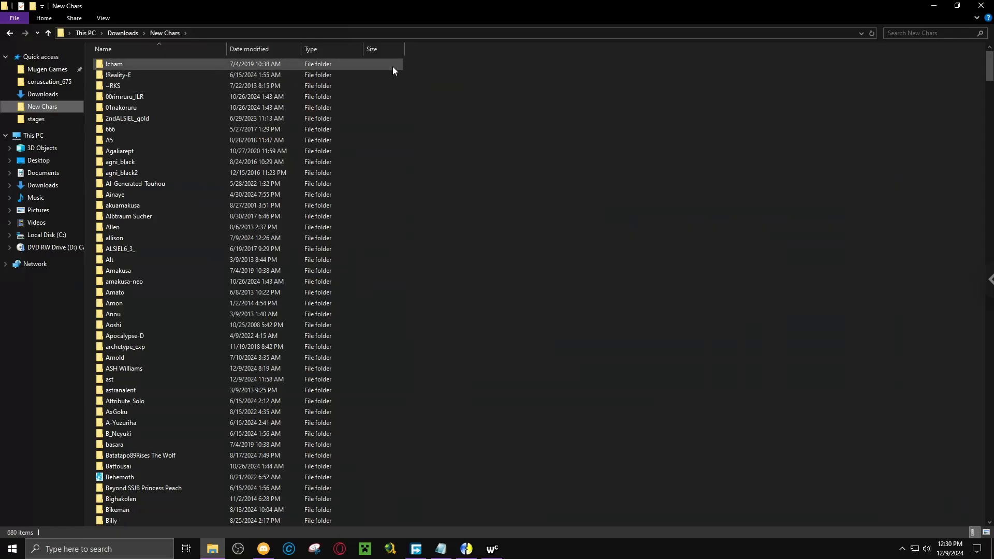
pyautogui.moveTo(413, 65); pyautogui.dragTo(337, 290)
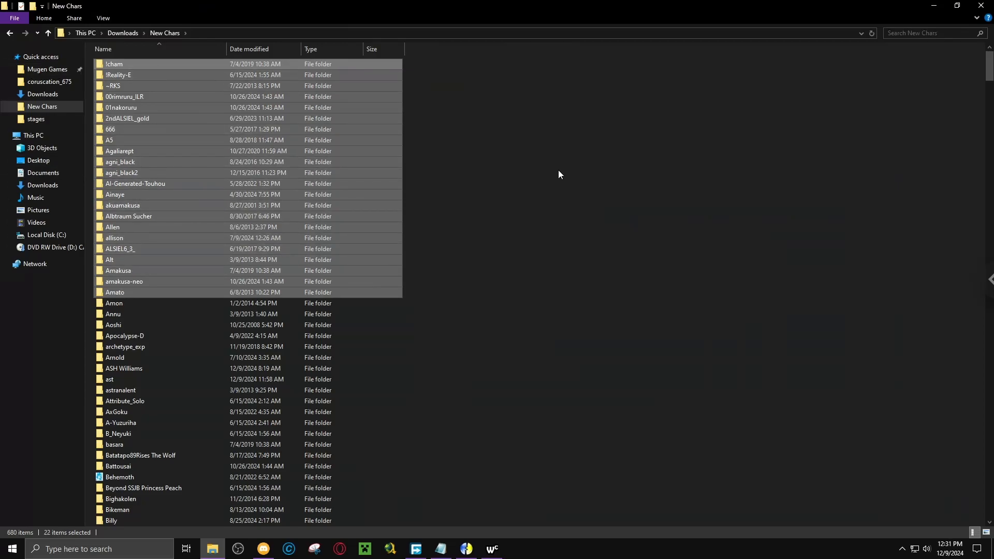
pyautogui.click(44, 19)
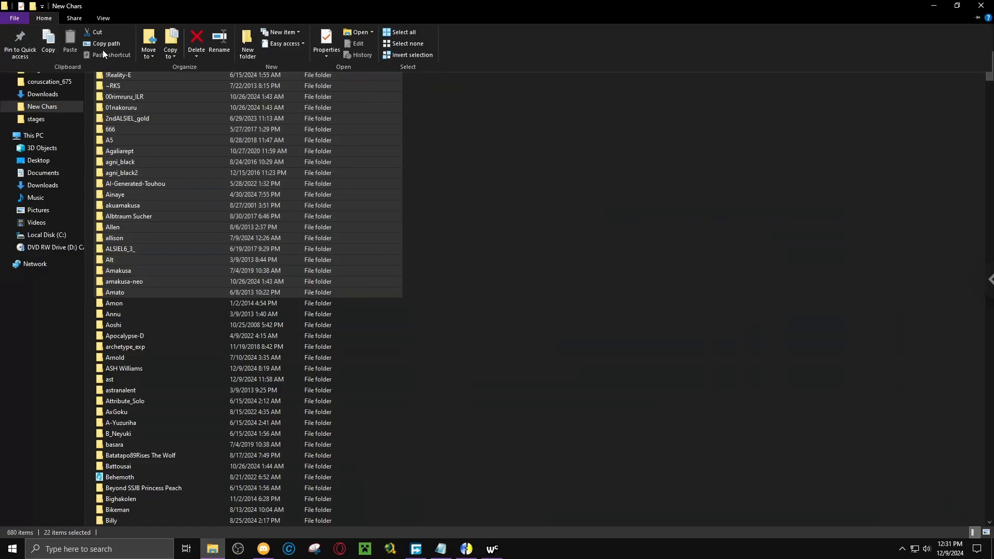
pyautogui.click(103, 48)
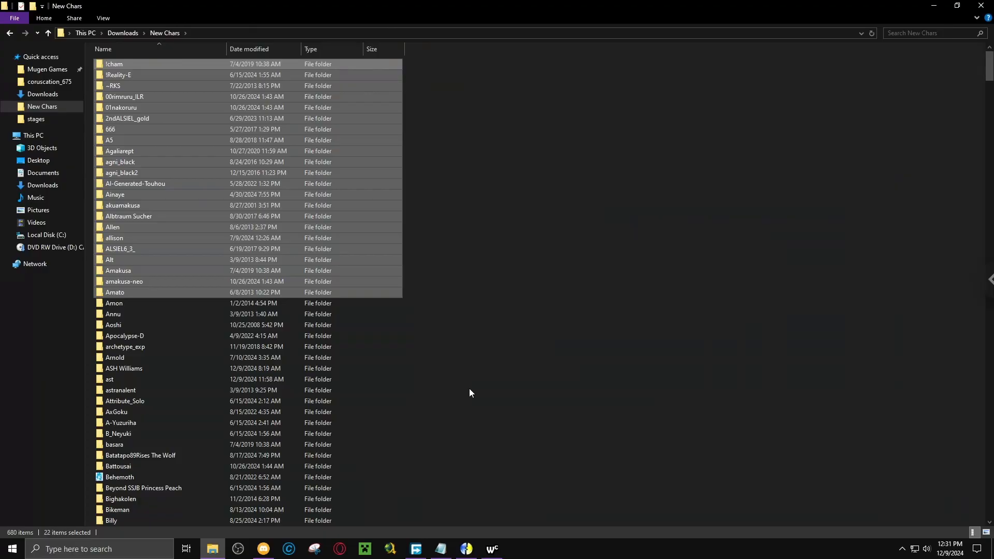
# In select.def, replace the selected first-row entries with the copied paths and strip the folder path prefix through "New Chars\" from every entry.
pyautogui.click(441, 549)
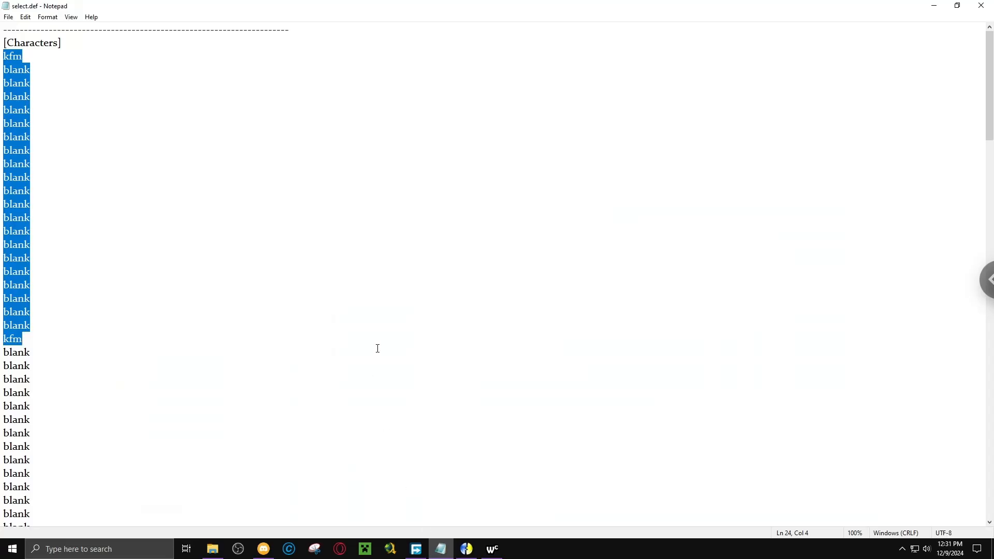
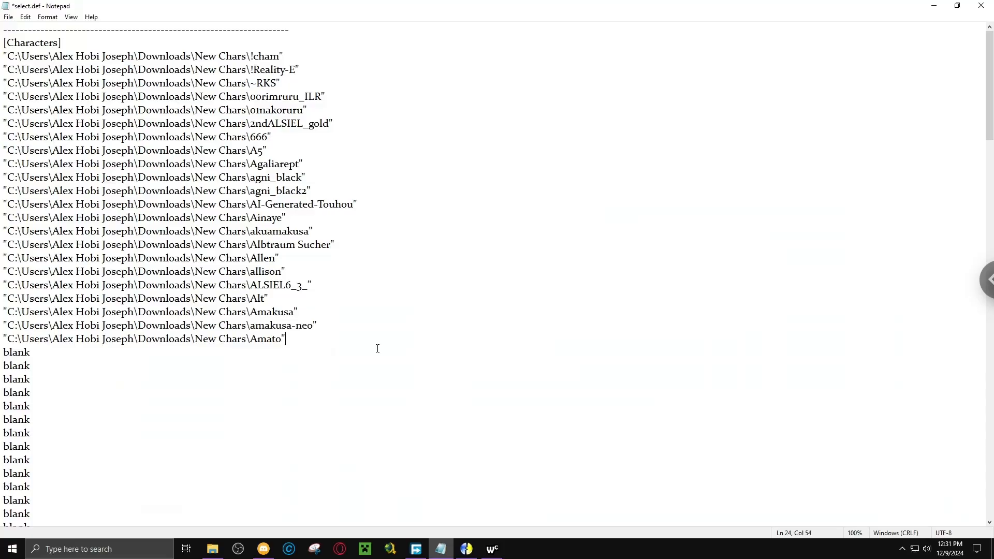
pyautogui.moveTo(251, 339); pyautogui.dragTo(2, 340)
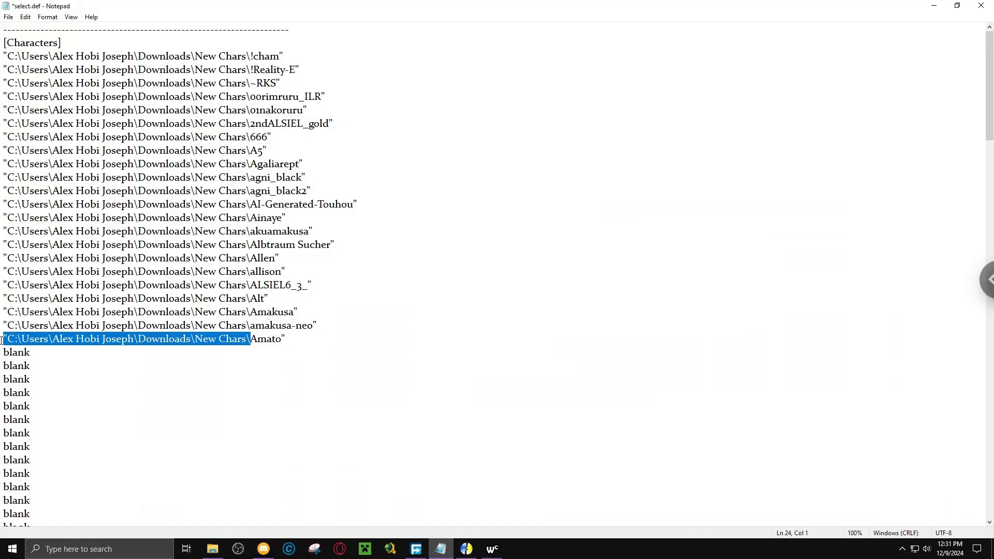
pyautogui.click(26, 17)
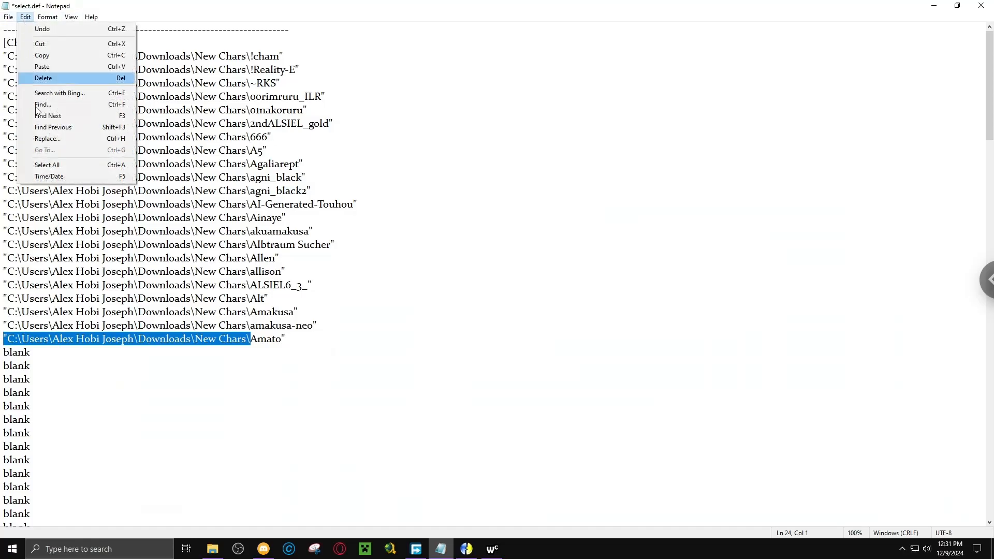
pyautogui.click(38, 138)
pyautogui.hotkey('ctrl', 'c')
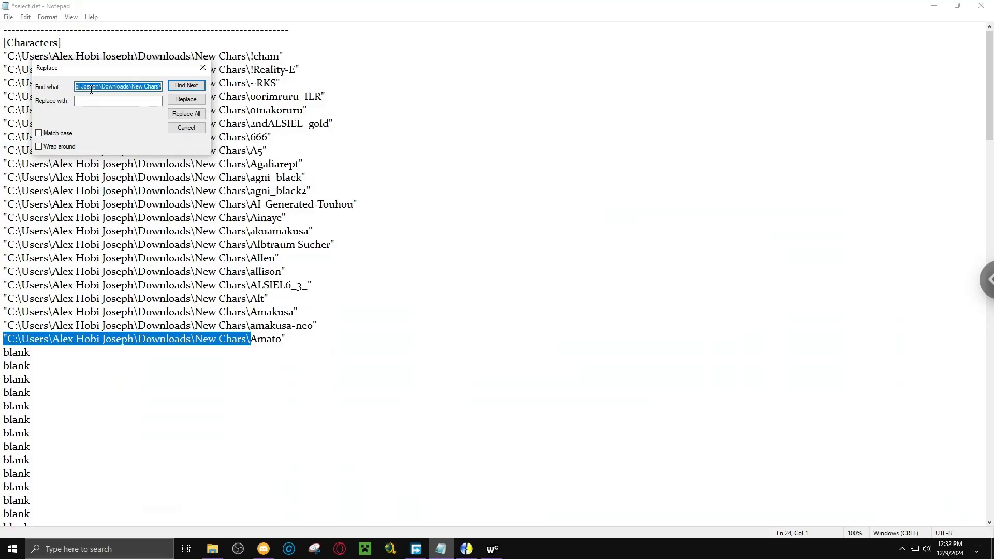
pyautogui.press('BackSpace')
pyautogui.hotkey('ctrl', 'v')
pyautogui.click(175, 121)
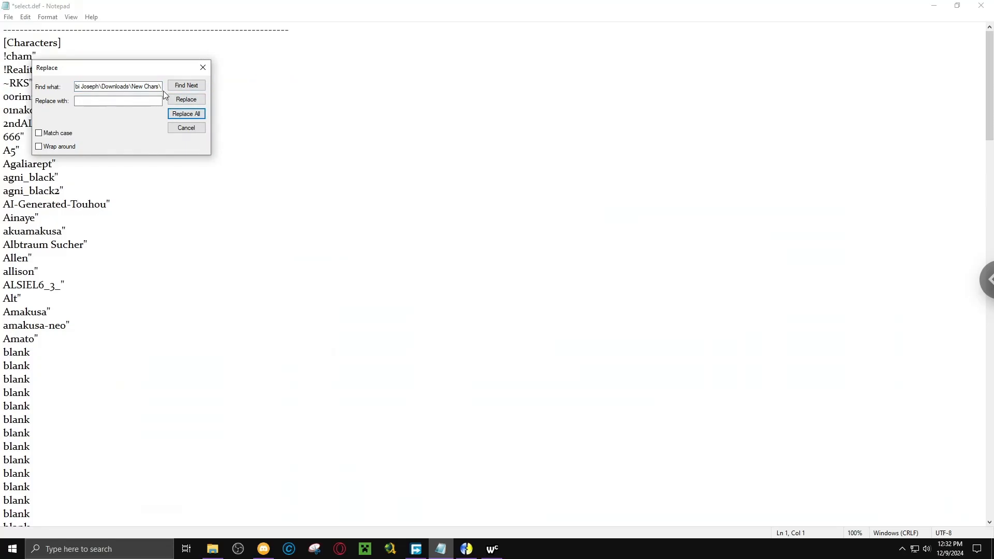
# Remove every remaining quotation mark from select.def with a replace-all and save the file.
pyautogui.moveTo(162, 88); pyautogui.dragTo(9, 92)
pyautogui.write('\\')
pyautogui.press('BackSpace')
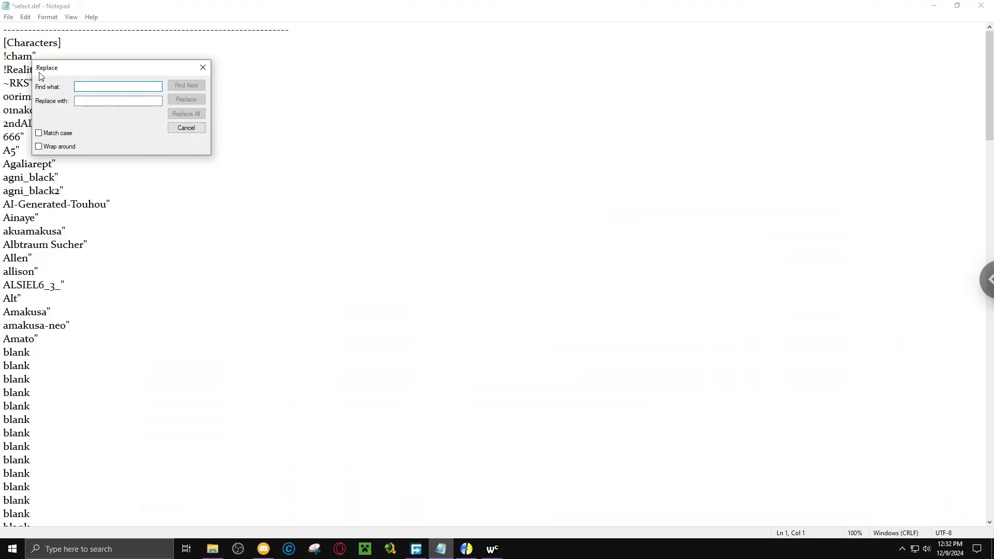
pyautogui.moveTo(45, 74); pyautogui.dragTo(126, 75)
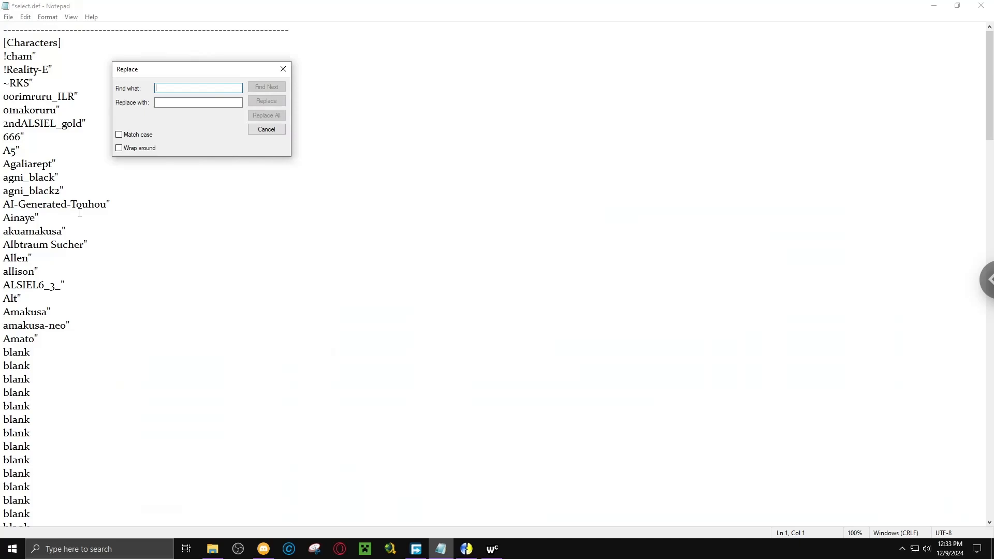
pyautogui.write('"')
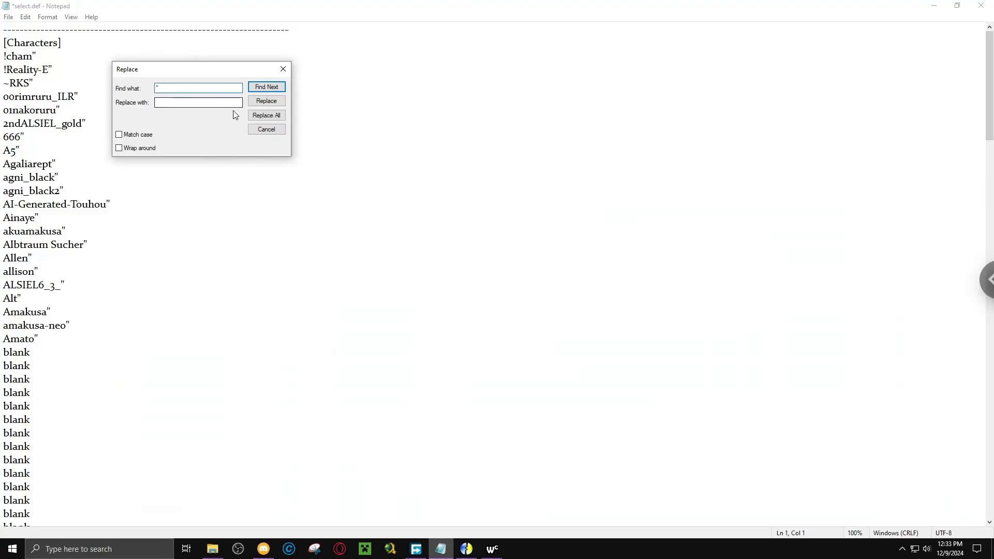
pyautogui.click(258, 117)
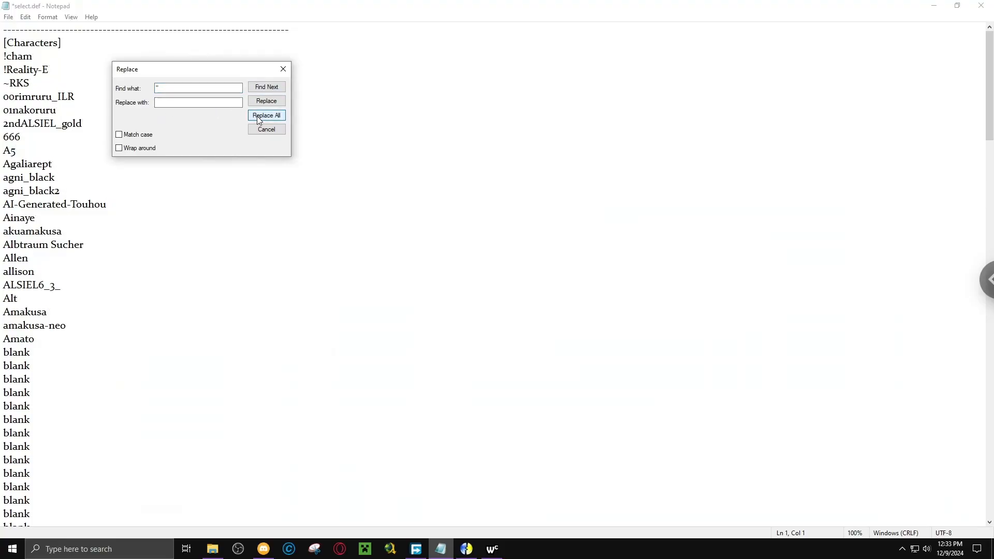
pyautogui.click(283, 69)
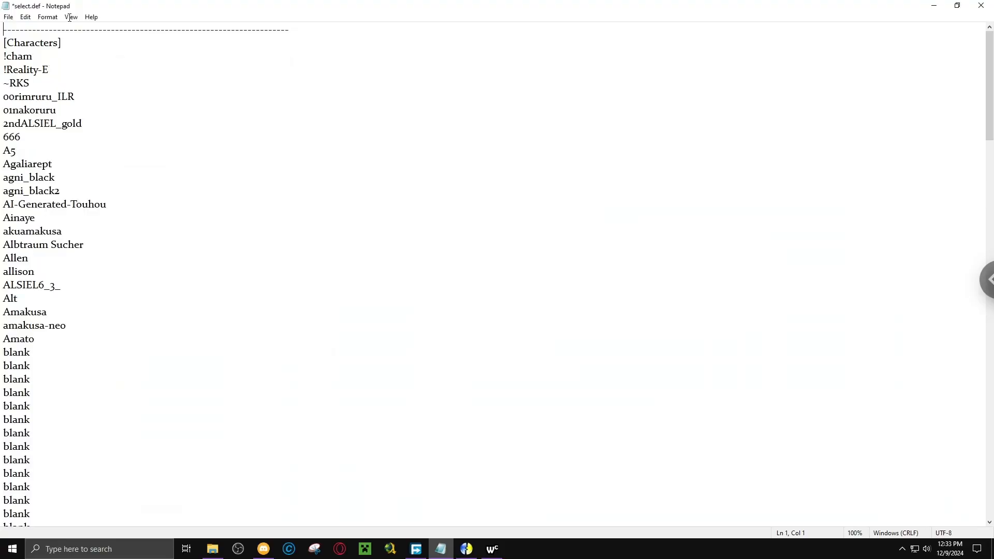
pyautogui.click(8, 17)
pyautogui.click(20, 64)
# Open Downloads in a new File Explorer window and go into the 675_Mugen_coruscation game's chars folder.
pyautogui.click(220, 553)
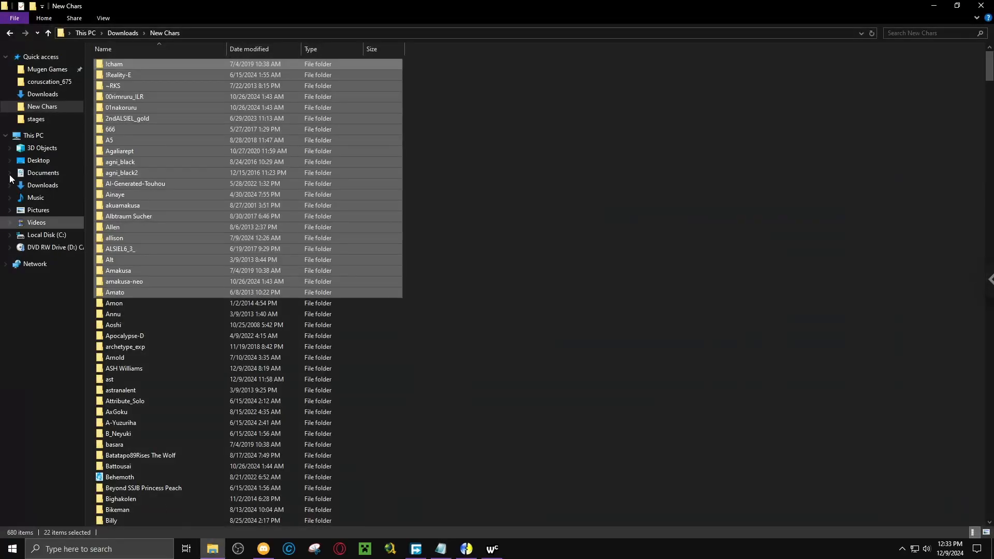
pyautogui.rightClick(28, 72)
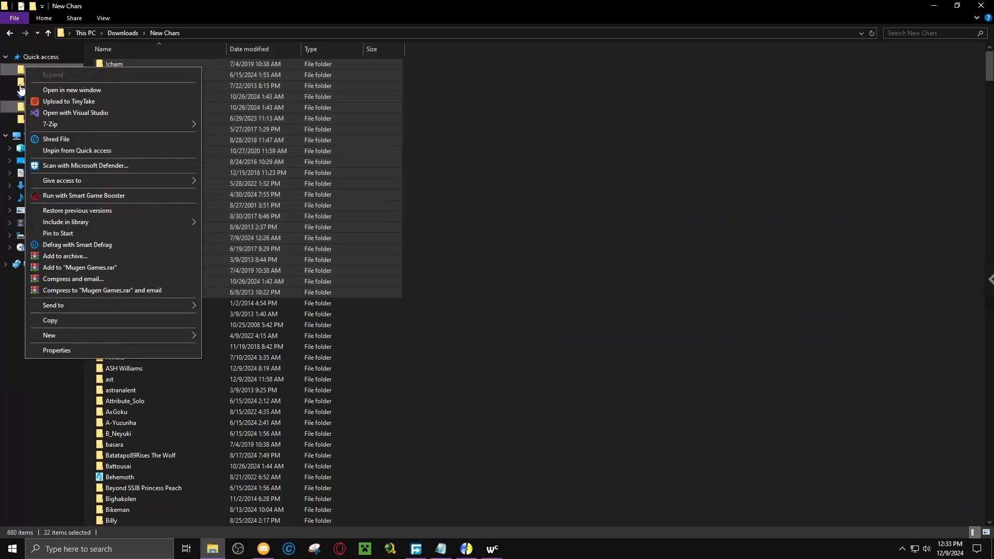
pyautogui.click(1, 391)
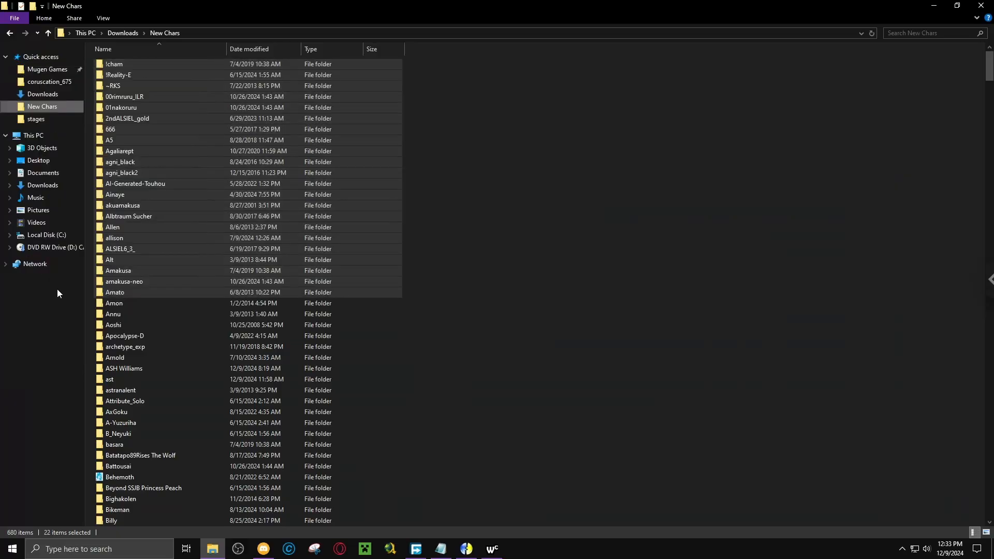
pyautogui.rightClick(41, 100)
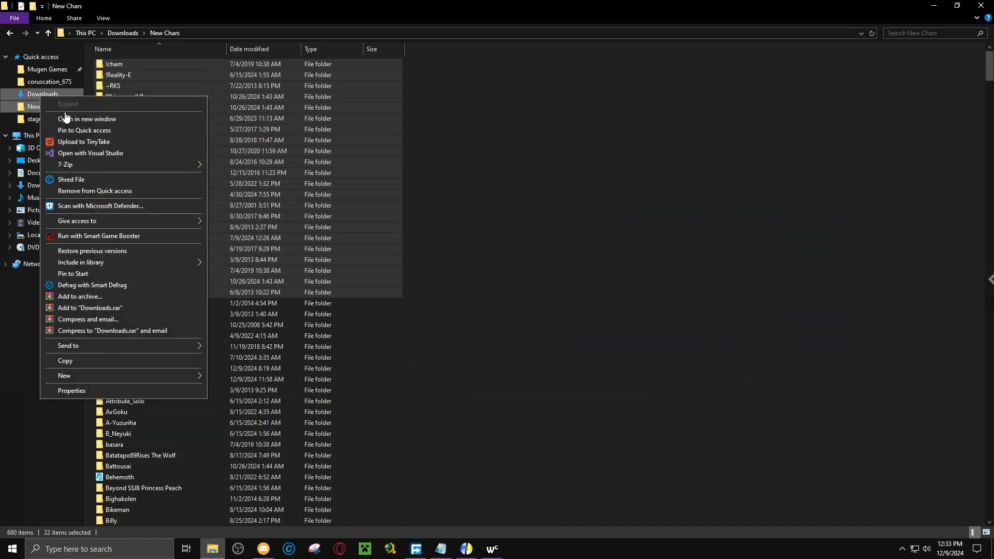
pyautogui.click(62, 119)
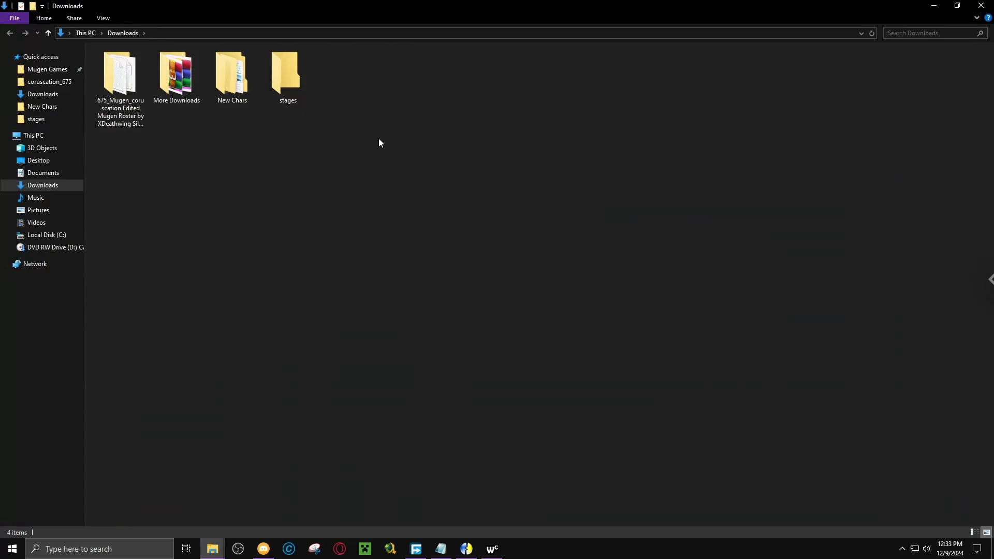
pyautogui.doubleClick(136, 95)
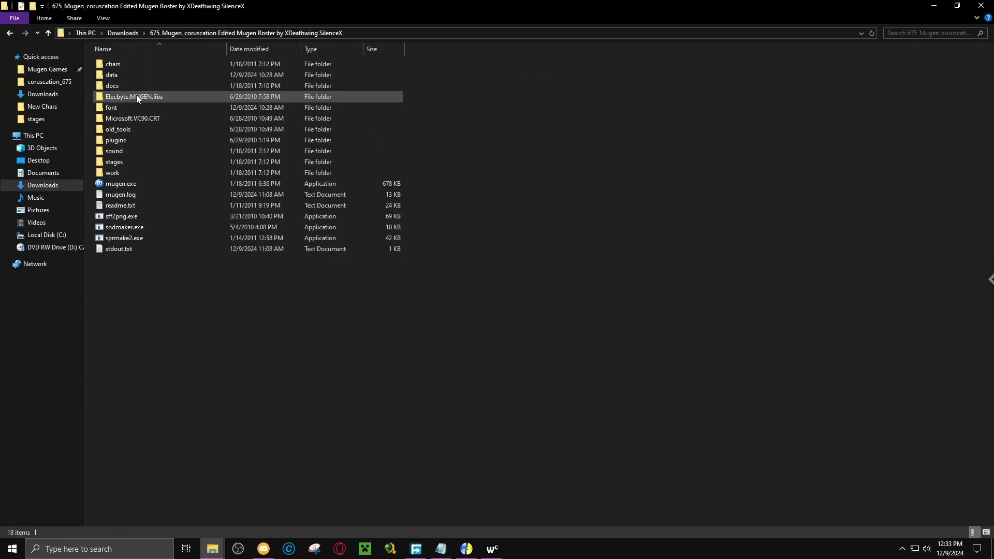
pyautogui.doubleClick(120, 64)
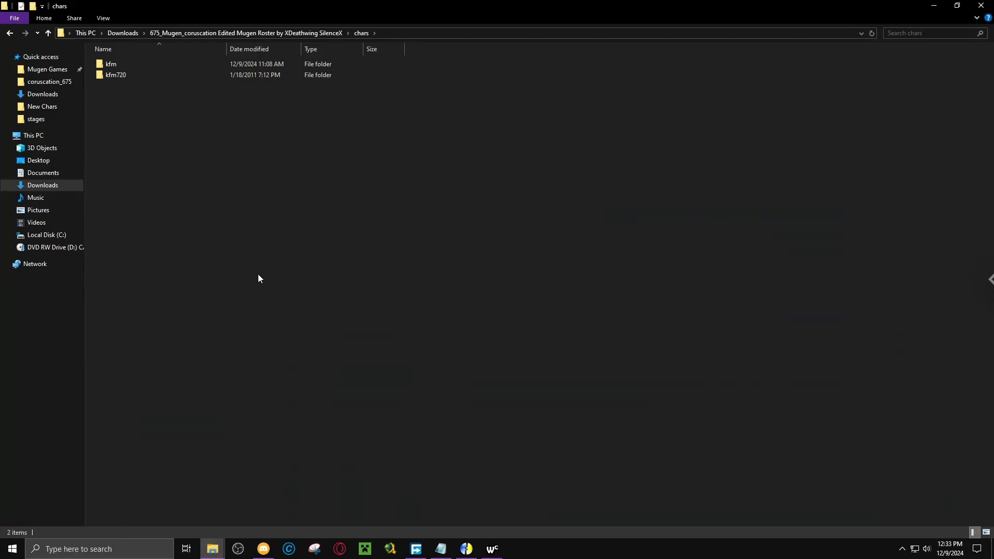
# Transfer the 22 selected character folders, !cham through Amato, from New Chars into the game's chars folder.
pyautogui.click(213, 549)
pyautogui.click(180, 525)
pyautogui.moveTo(147, 163); pyautogui.dragTo(347, 265)
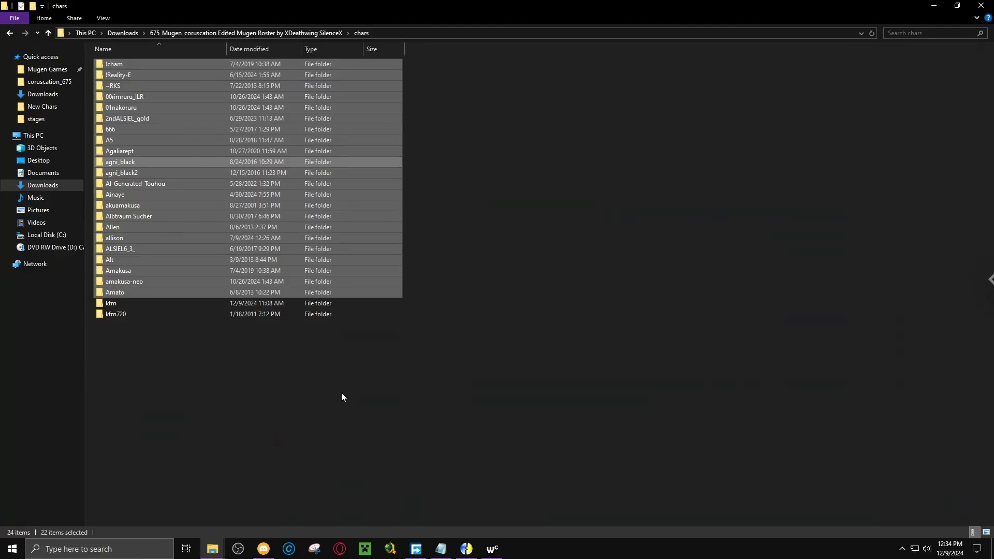
pyautogui.click(342, 397)
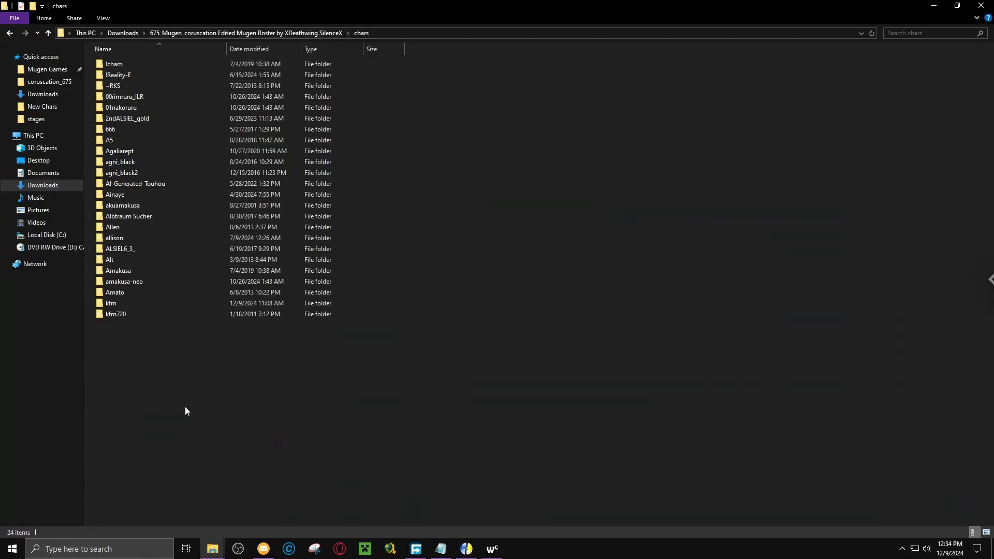
# Launch mugen.exe from the game's main folder and enter Versus mode.
pyautogui.click(257, 32)
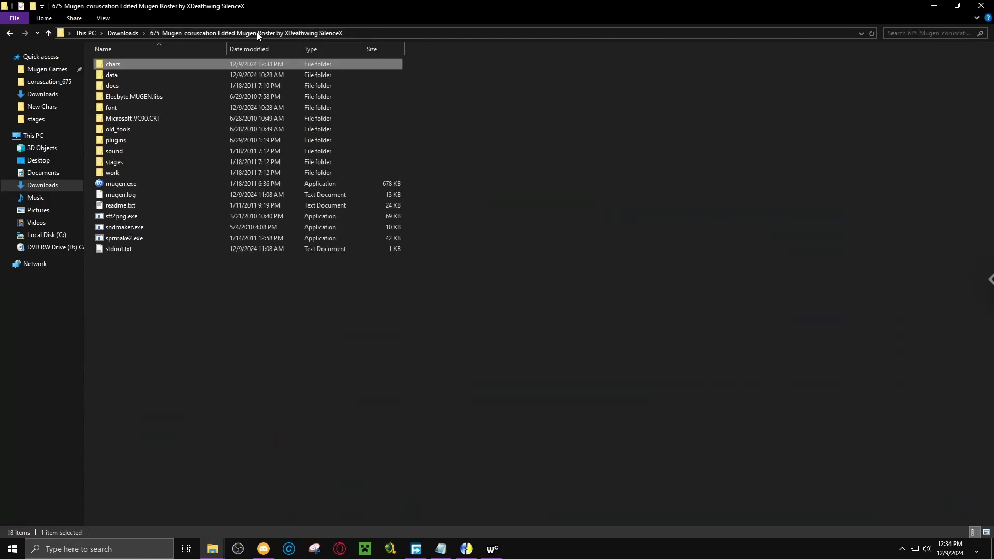
pyautogui.click(157, 316)
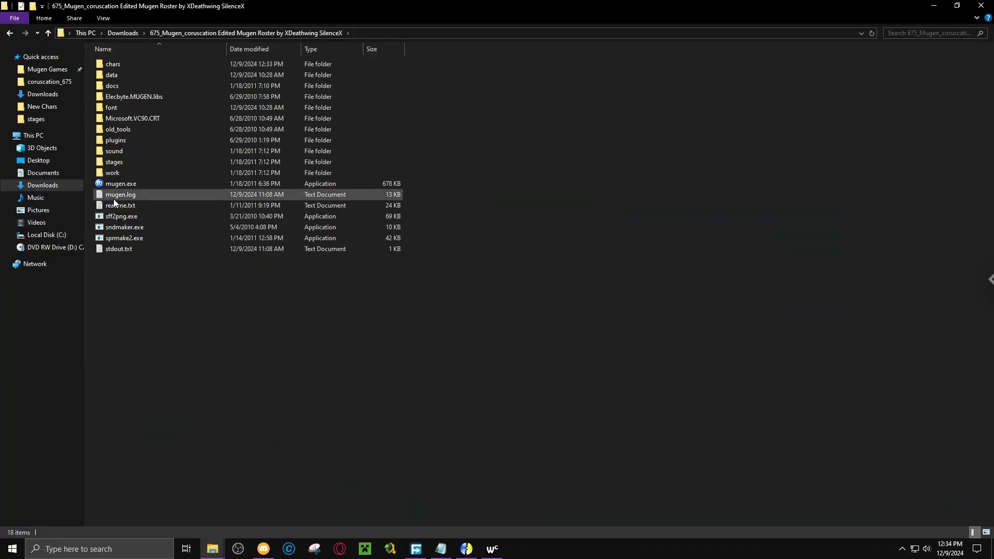
pyautogui.doubleClick(104, 186)
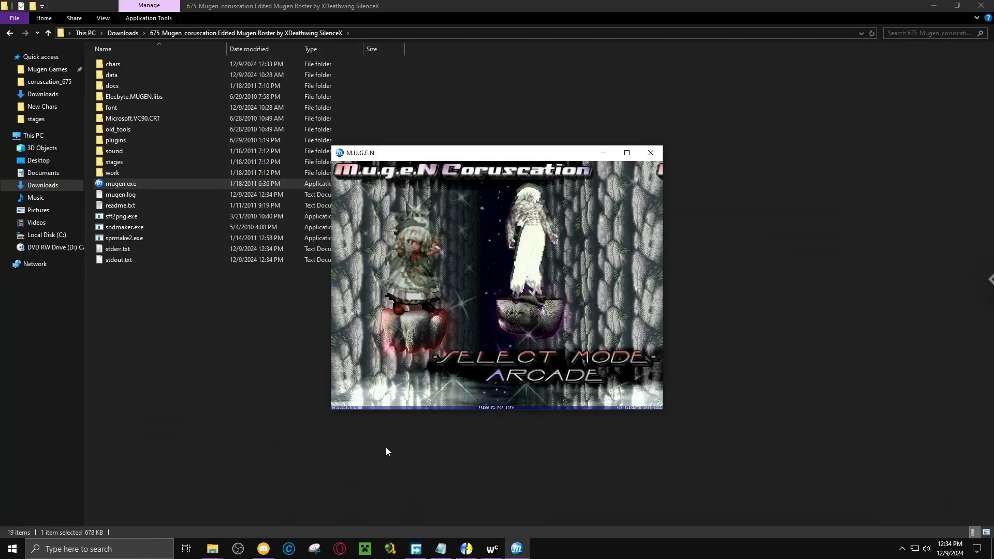
pyautogui.press('Down')
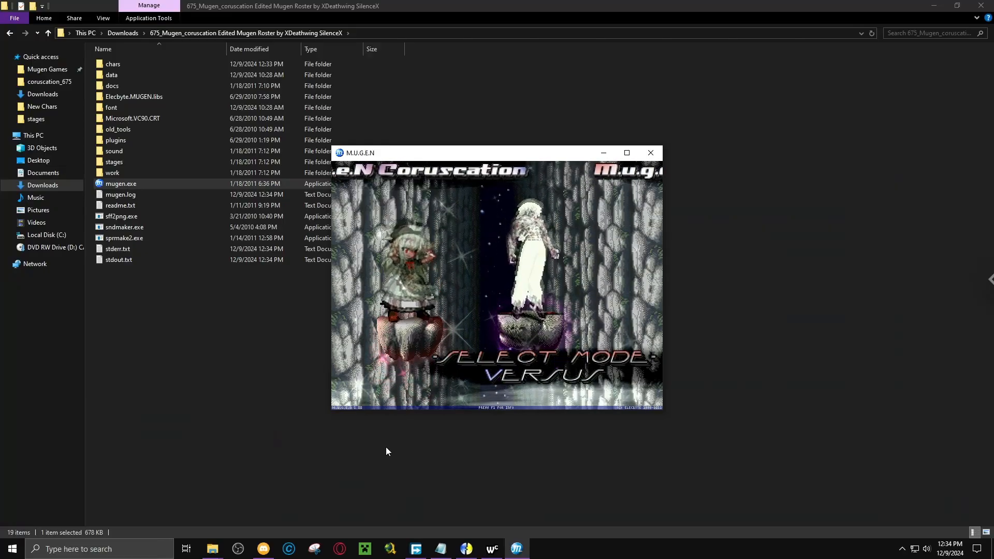
pyautogui.press('Return')
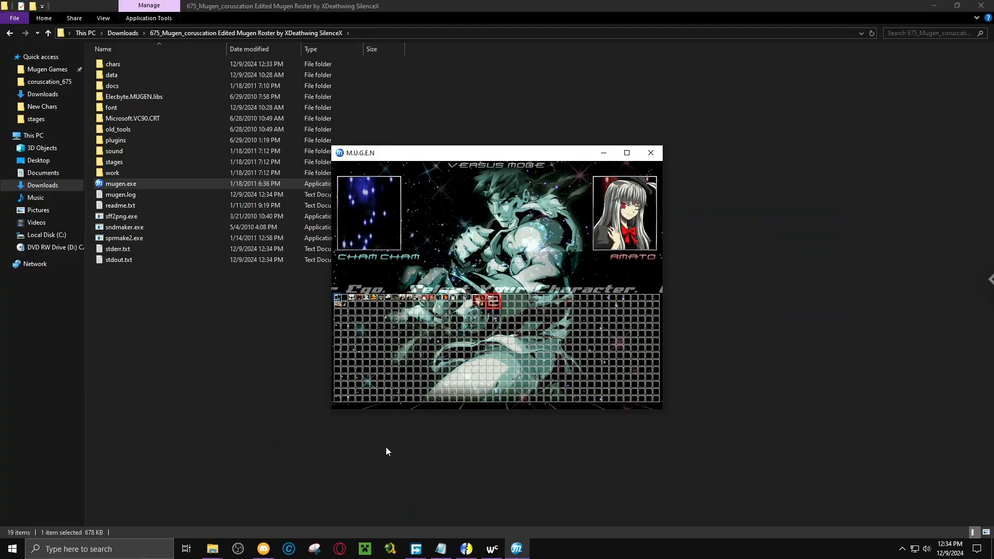
# Browse player 1's cursor back and forth across the first row of the Versus select screen to check the added characters.
pyautogui.press('Right')
pyautogui.press('Right')
pyautogui.press('Right')
pyautogui.press('Right')
pyautogui.press('Right')
pyautogui.press('Right')
pyautogui.press('Right')
pyautogui.press('Right')
pyautogui.press('Right')
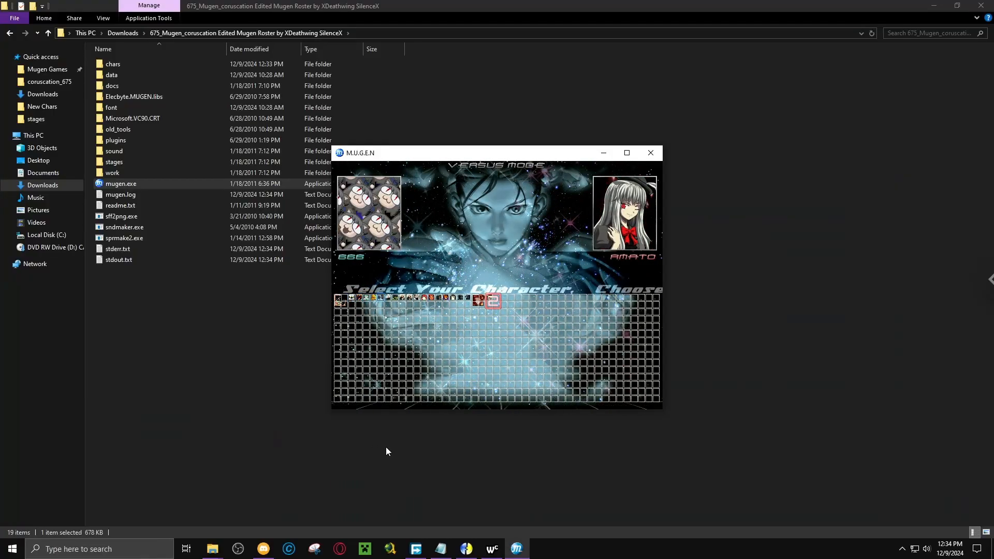
pyautogui.press('Left')
pyautogui.press('Left')
pyautogui.press('Left')
pyautogui.press('Left')
pyautogui.press('Left')
pyautogui.press('Left')
pyautogui.press('Left')
pyautogui.press('Left')
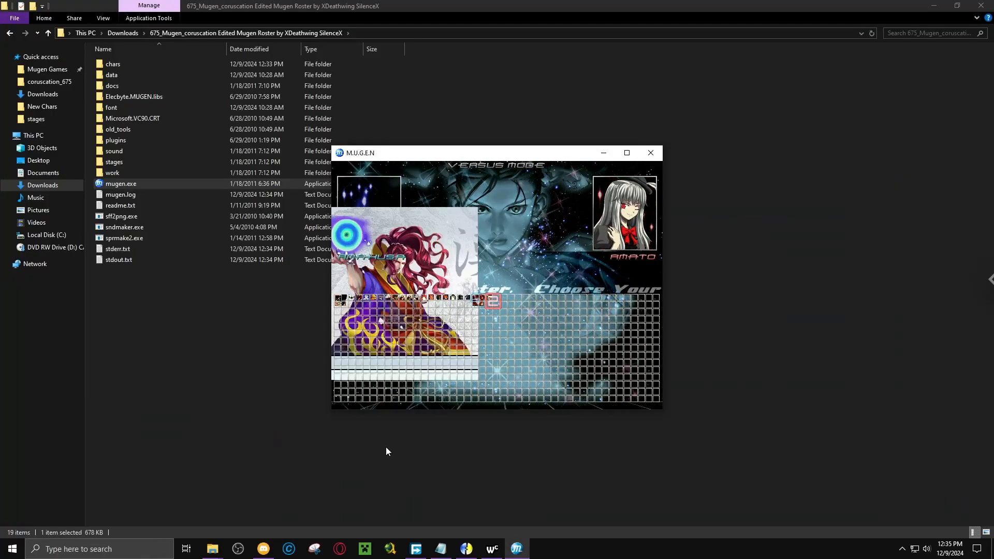
pyautogui.press('Right')
pyautogui.press('Right')
pyautogui.press('Right')
pyautogui.press('Right')
pyautogui.press('Right')
pyautogui.press('Right')
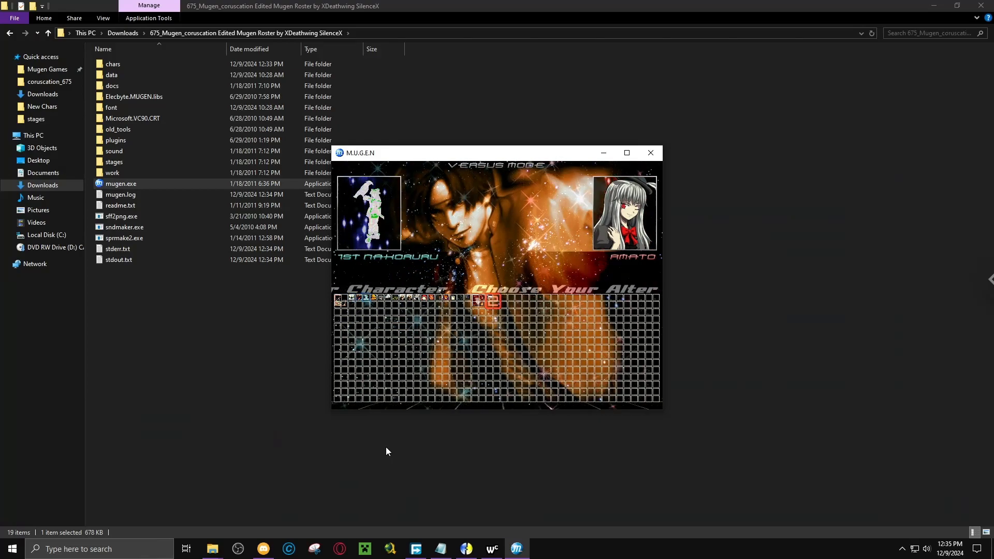
pyautogui.press('Right')
pyautogui.press('Right')
pyautogui.press('Right')
pyautogui.press('Right')
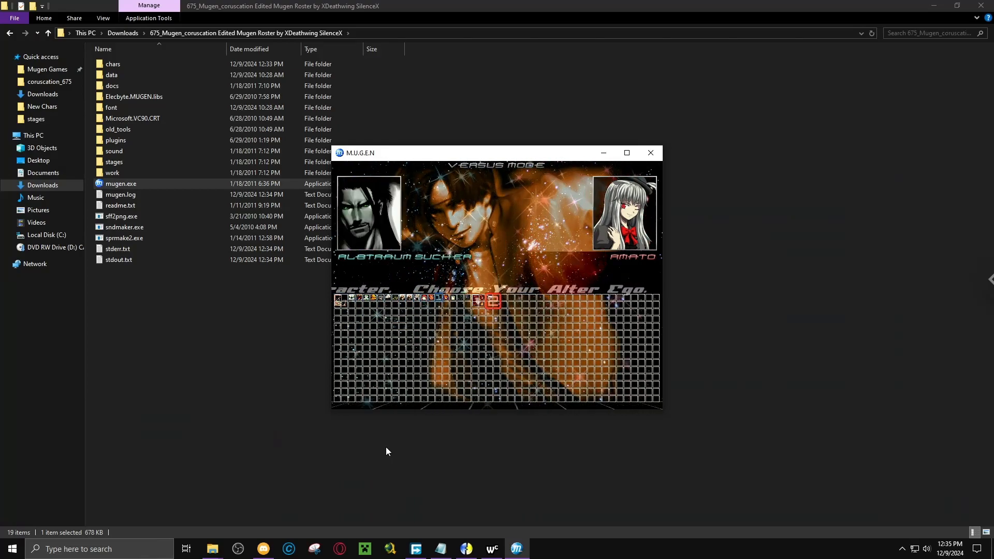
pyautogui.press('Right')
pyautogui.press('Right')
pyautogui.press('Right')
pyautogui.press('Right')
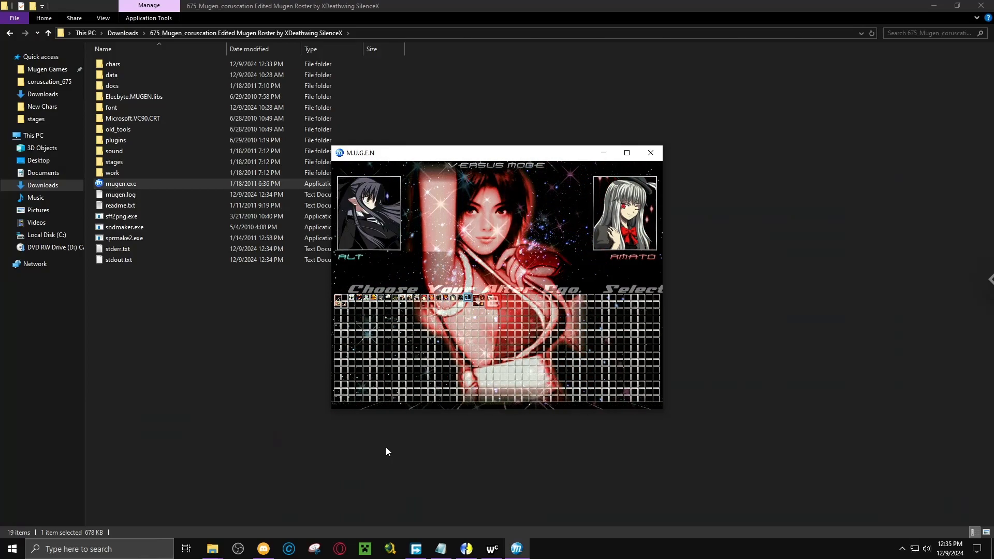
pyautogui.press('Right')
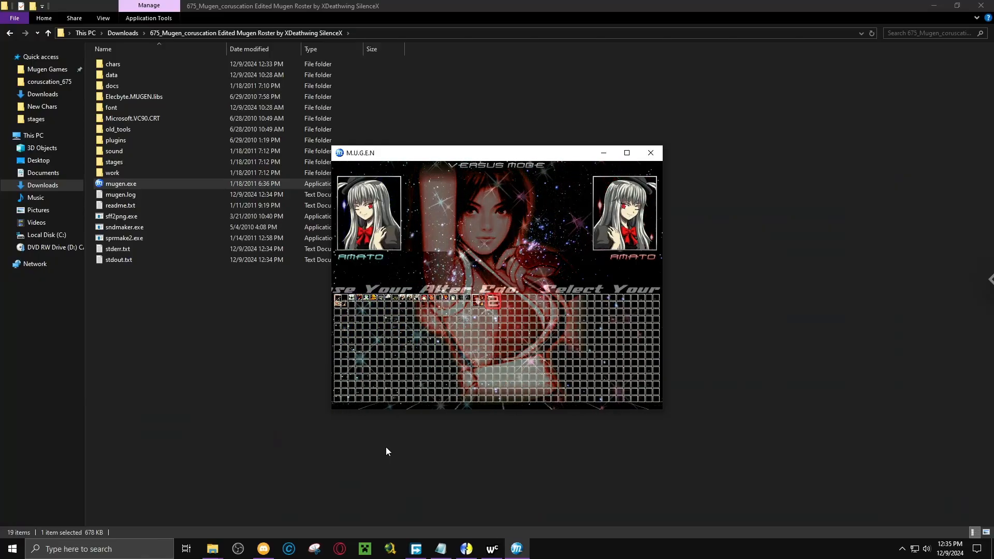
pyautogui.press('Right')
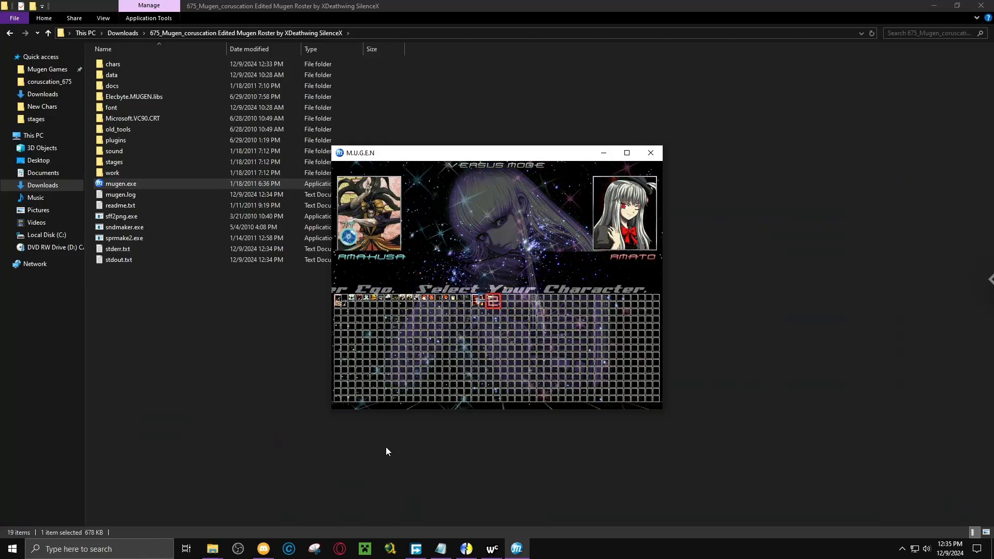
pyautogui.press('Left')
pyautogui.press('Left')
pyautogui.press('Left')
pyautogui.press('Left')
pyautogui.press('Left')
pyautogui.press('Left')
pyautogui.press('Left')
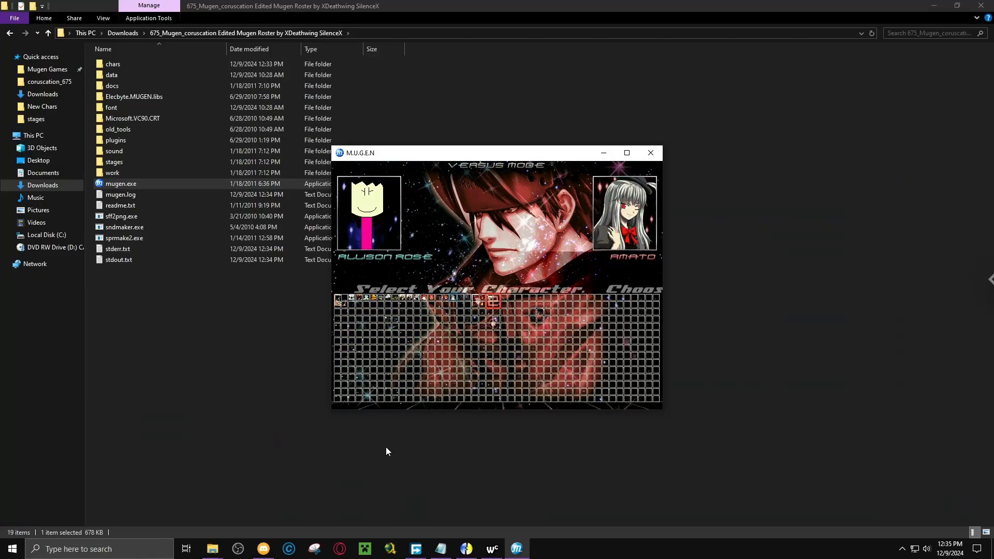
pyautogui.press('Left')
pyautogui.press('Left')
pyautogui.press('Left')
pyautogui.press('Left')
pyautogui.press('Left')
pyautogui.press('Left')
pyautogui.press('Left')
pyautogui.press('Left')
pyautogui.press('Left')
pyautogui.press('Left')
pyautogui.press('Left')
pyautogui.press('Left')
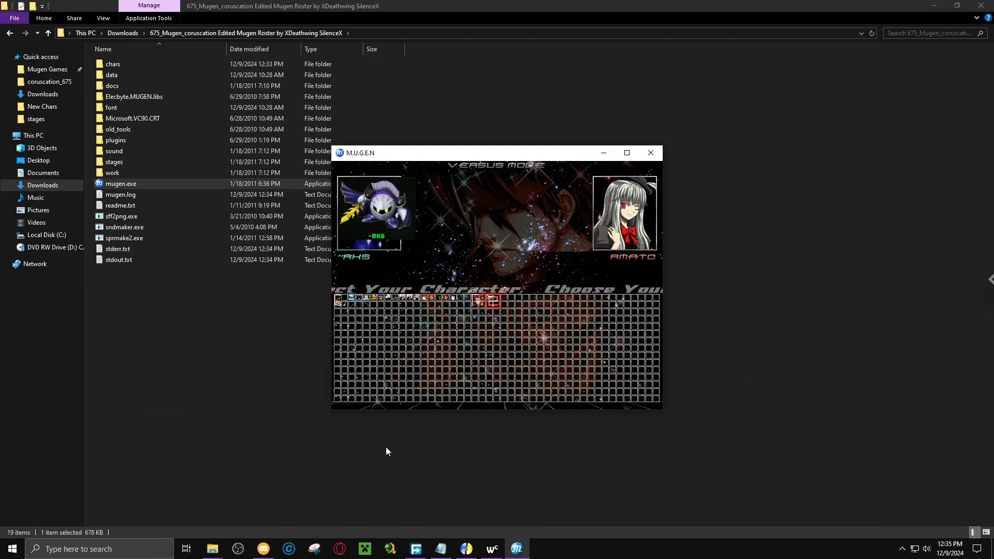
# Check the added characters from ~RKS to 666 with player 1's cursor on the Versus select screen, and quit the game.
pyautogui.press('Right')
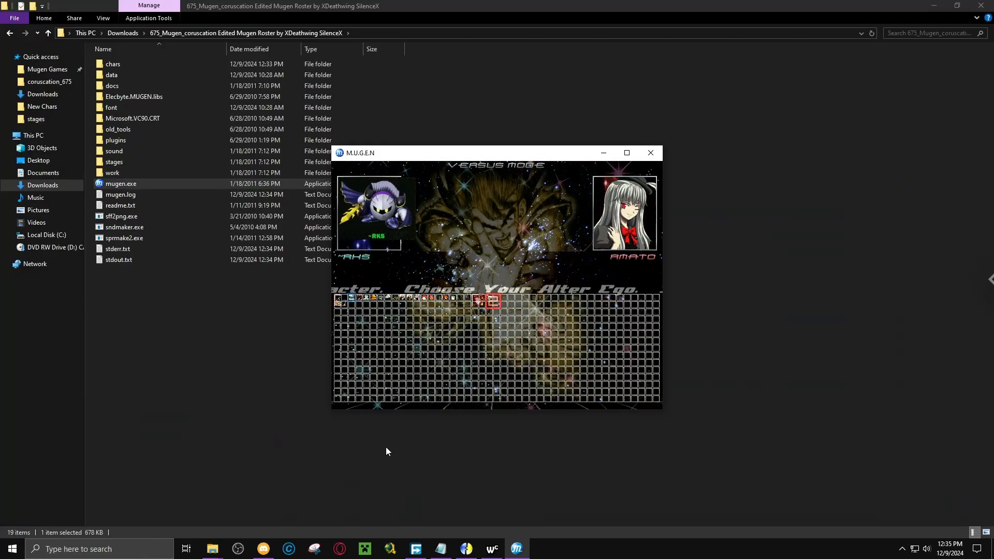
pyautogui.press('Right')
pyautogui.press('Right')
pyautogui.press('Right')
pyautogui.press('Right')
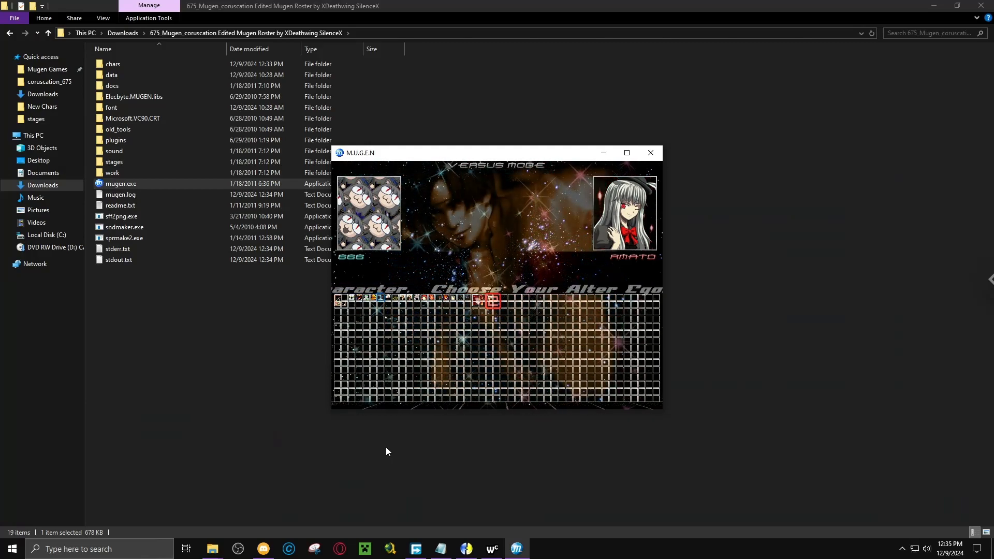
pyautogui.press('Escape')
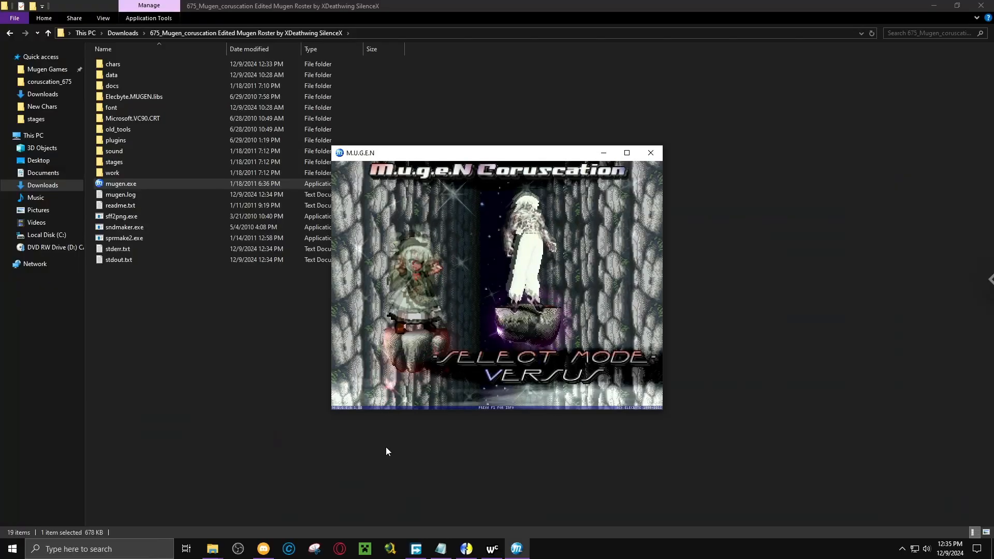
pyautogui.press('Escape')
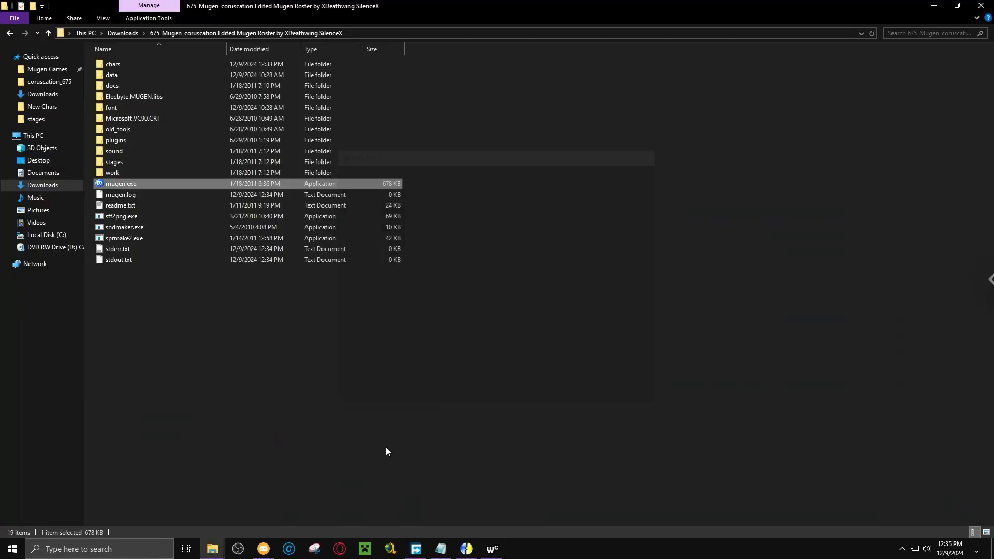
pyautogui.click(279, 350)
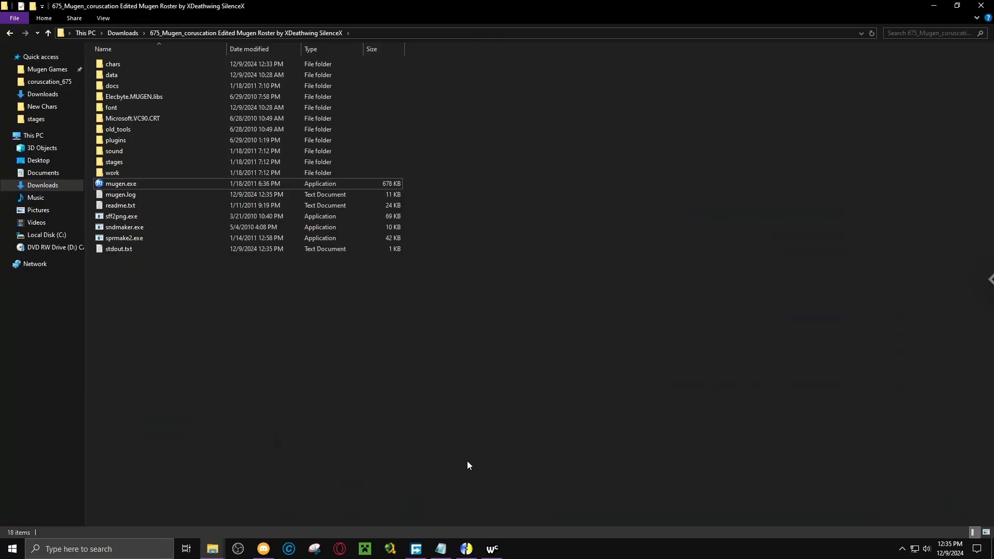
# Switch to select.def in Notepad and remove the "3rd row" note on line 47 and the row note on line 91.
pyautogui.click(449, 547)
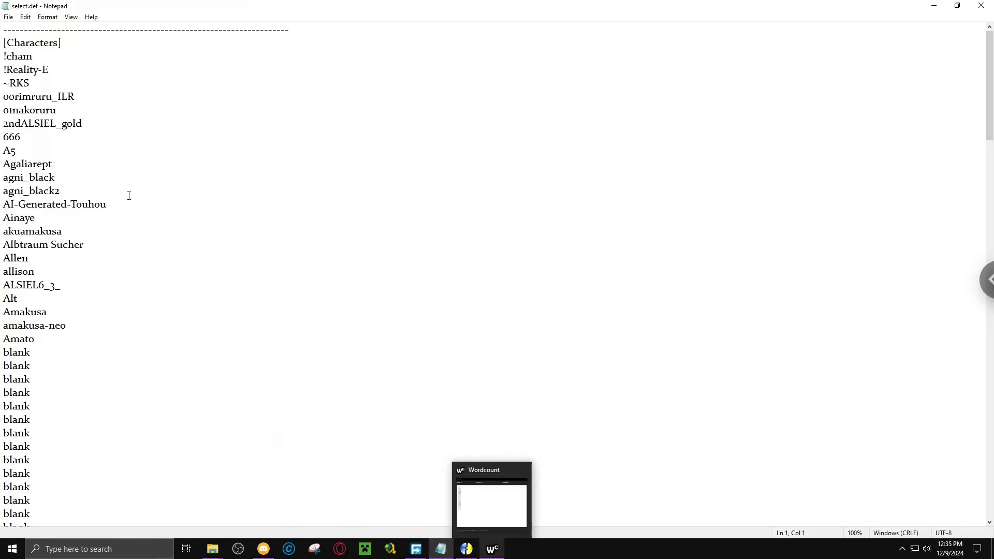
pyautogui.scroll(-10, 161, 240)
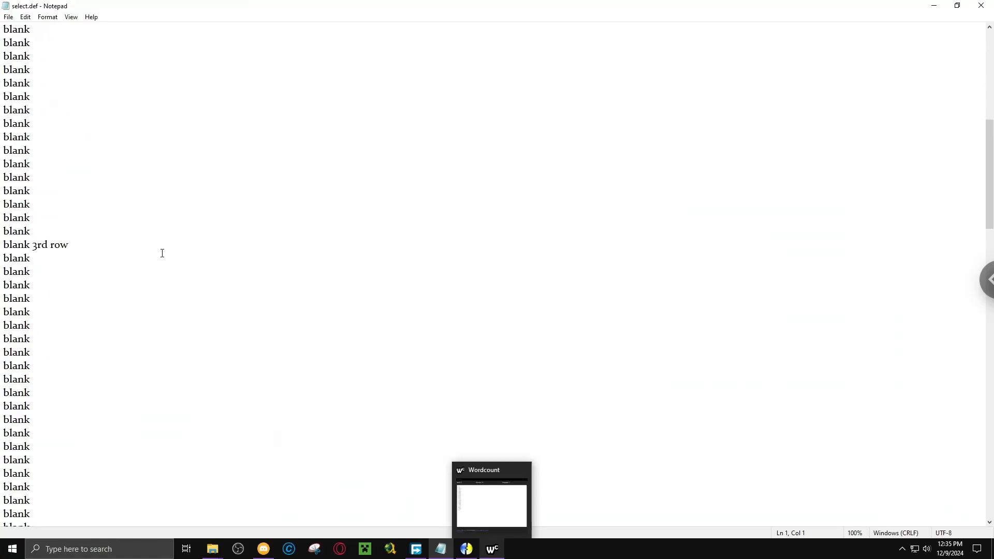
pyautogui.scroll(7, 163, 255)
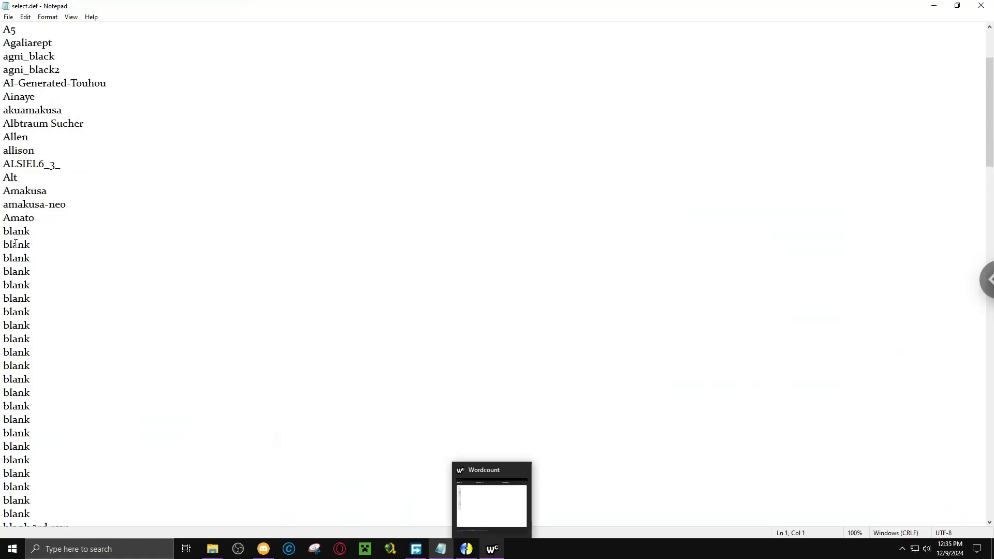
pyautogui.scroll(-3, 15, 267)
pyautogui.moveTo(3, 232); pyautogui.dragTo(77, 404)
pyautogui.click(71, 407)
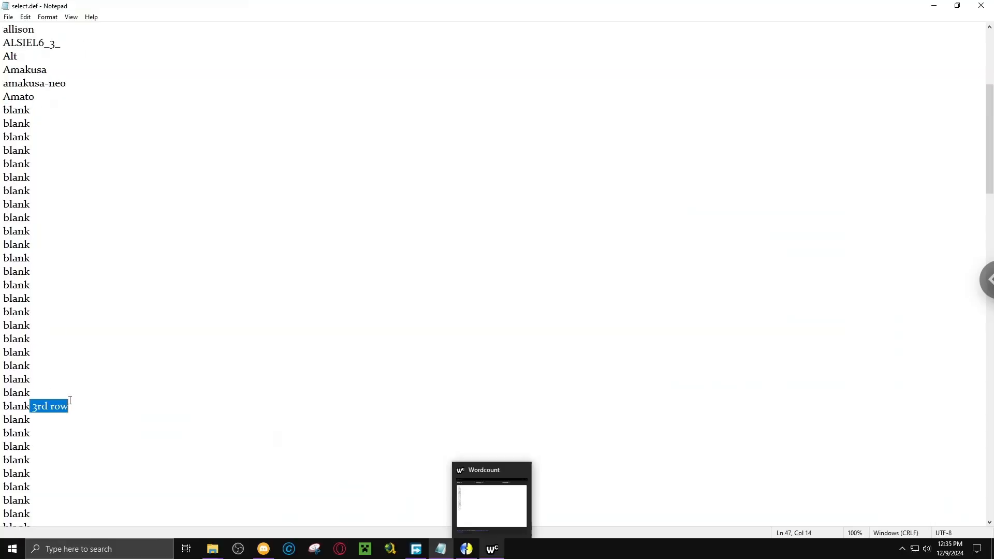
pyautogui.scroll(-17, 121, 395)
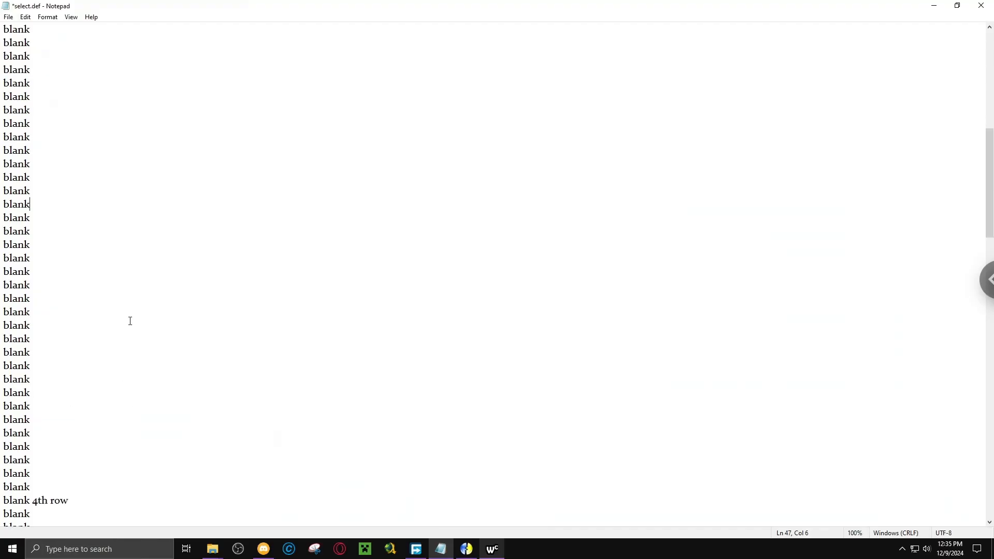
pyautogui.scroll(-7, 83, 365)
pyautogui.scroll(7, 91, 297)
pyautogui.moveTo(30, 311); pyautogui.dragTo(79, 318)
pyautogui.press('BackSpace')
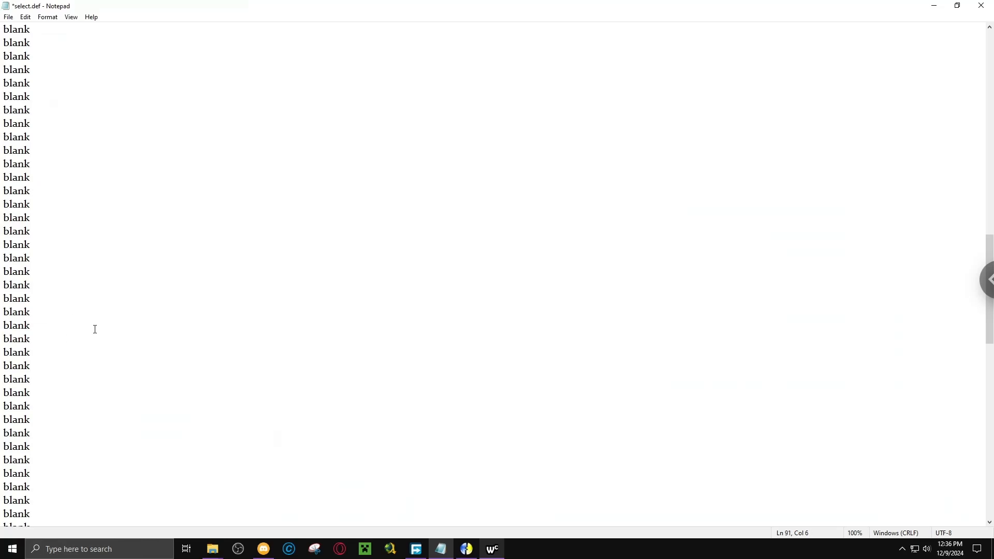
# Remove the "6th row" note after its blank entry and the "7th row" note after the randomselect entry.
pyautogui.scroll(-7, 83, 333)
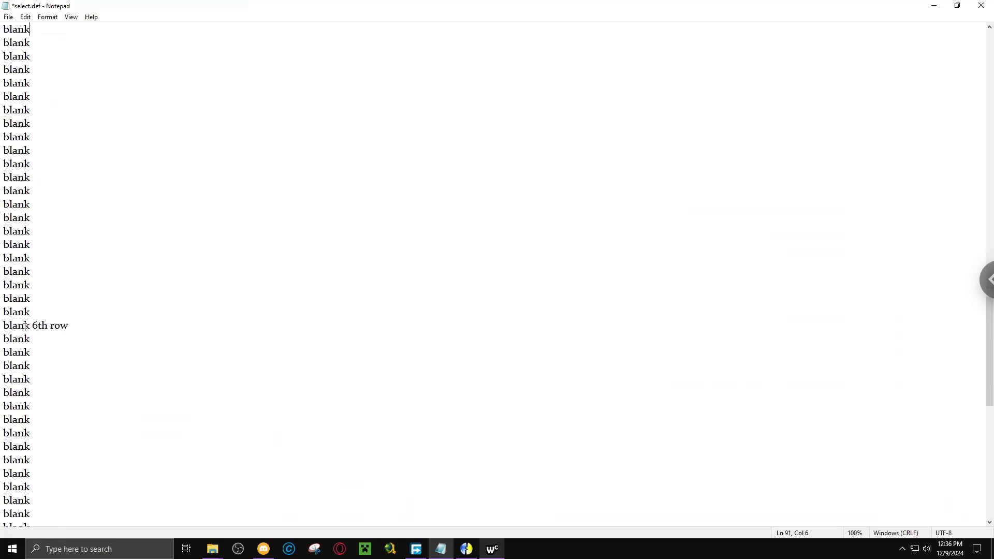
pyautogui.moveTo(30, 325); pyautogui.dragTo(97, 329)
pyautogui.press('BackSpace')
pyautogui.scroll(-7, 129, 286)
pyautogui.scroll(-4, 126, 279)
pyautogui.scroll(2, 115, 293)
pyautogui.moveTo(70, 273); pyautogui.dragTo(131, 277)
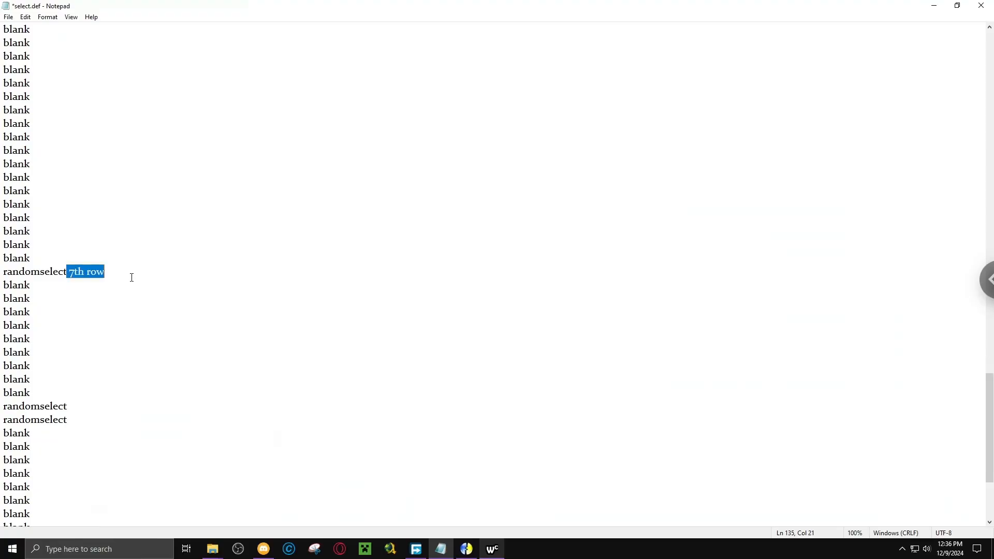
pyautogui.press('BackSpace')
# Go back over the blank entries below Amato and clear the remaining "4th row" note from line 69.
pyautogui.scroll(20, 118, 311)
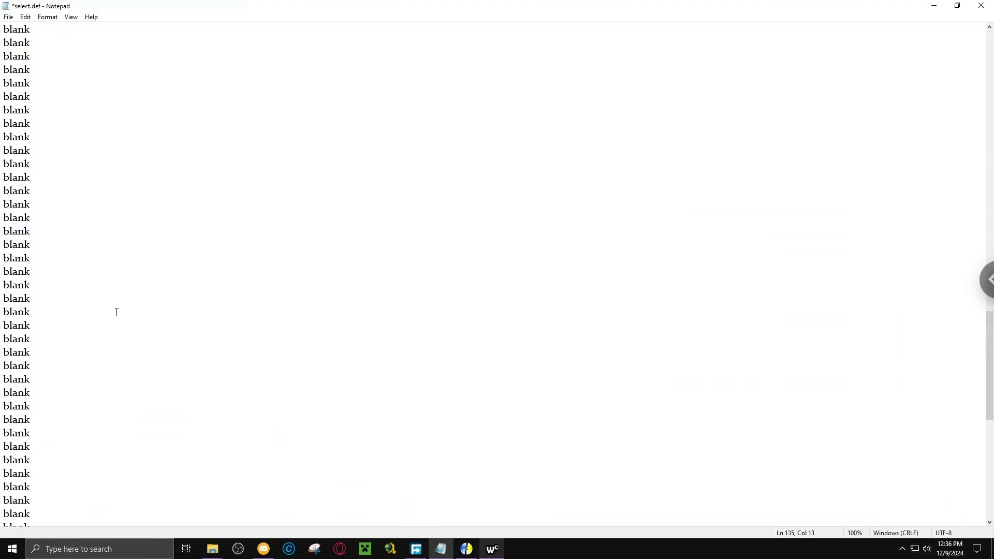
pyautogui.scroll(3, 118, 311)
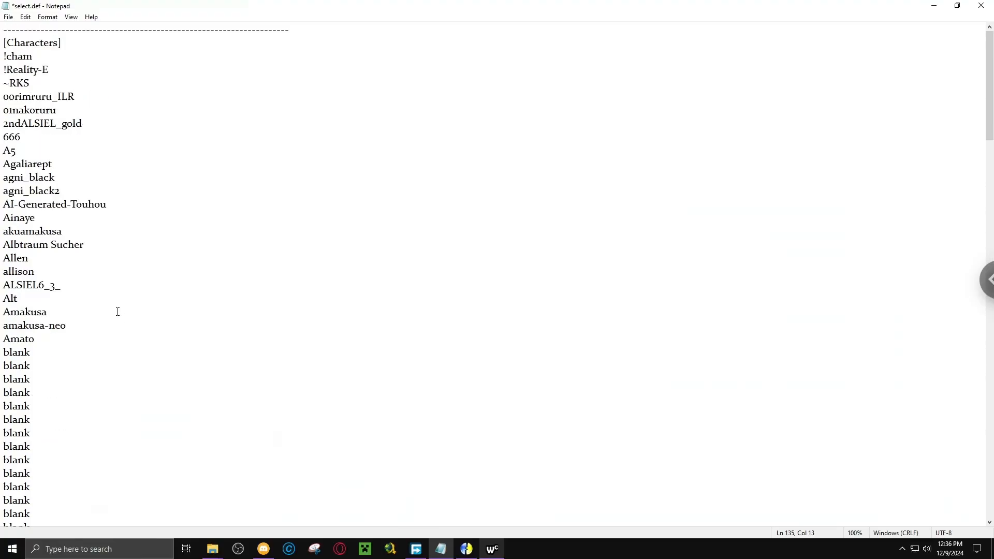
pyautogui.scroll(-4, 111, 284)
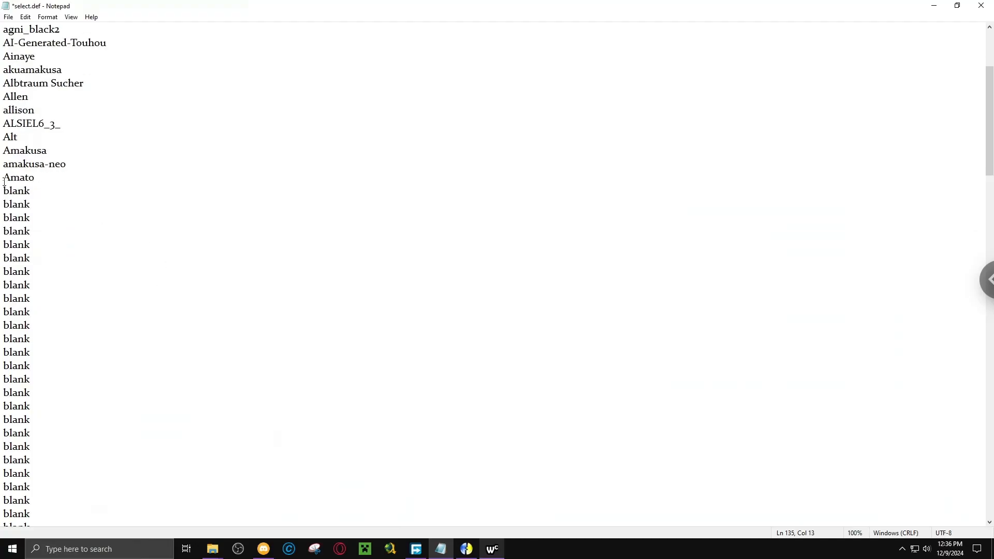
pyautogui.moveTo(3, 186); pyautogui.dragTo(80, 292)
pyautogui.scroll(-4, 42, 247)
pyautogui.scroll(-7, 45, 275)
pyautogui.click(25, 298)
pyautogui.press('BackSpace')
pyautogui.press('BackSpace')
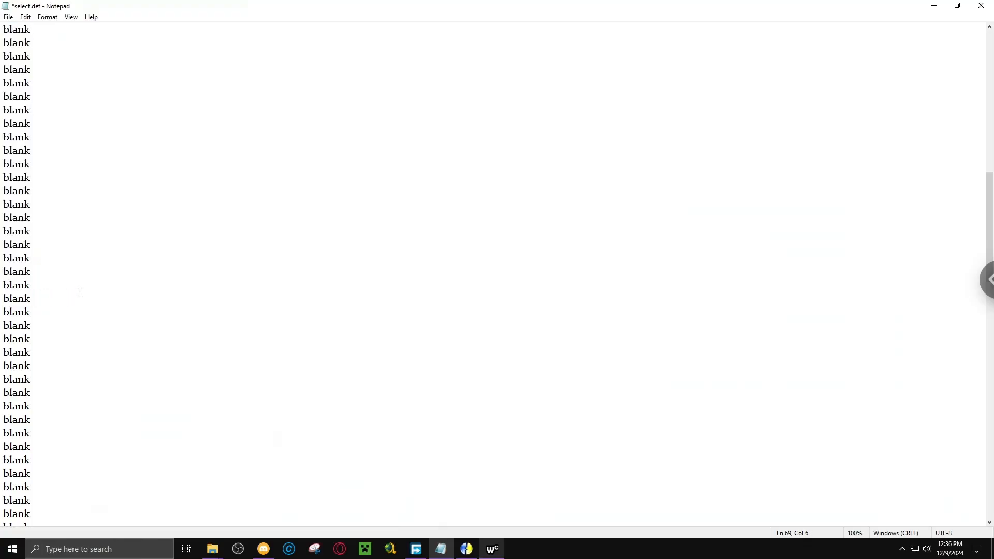
# Select and copy the blank entries from line 25 through line 69, and replace the text in Wordcount with them to count them.
pyautogui.scroll(12, 2, 224)
pyautogui.moveTo(31, 299); pyautogui.dragTo(2, 192)
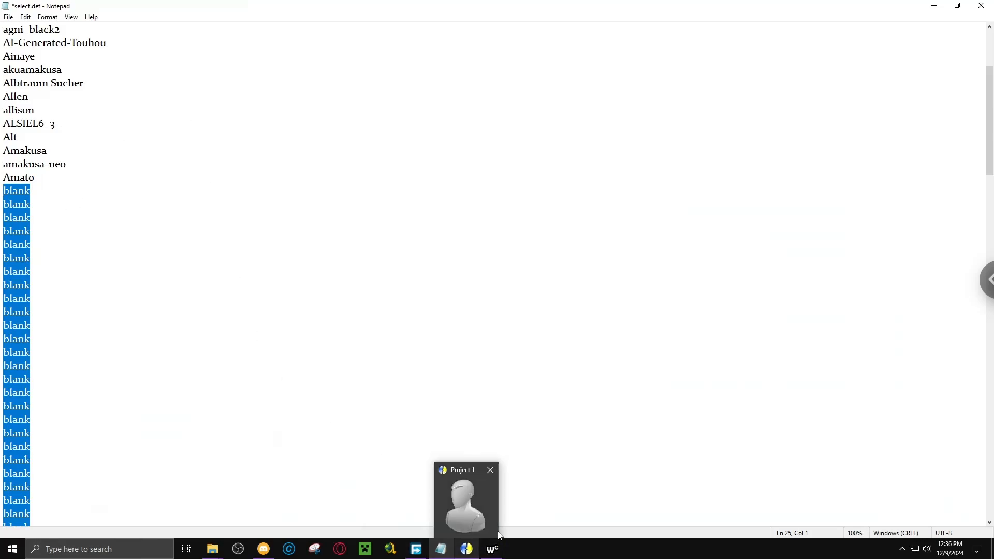
pyautogui.click(494, 550)
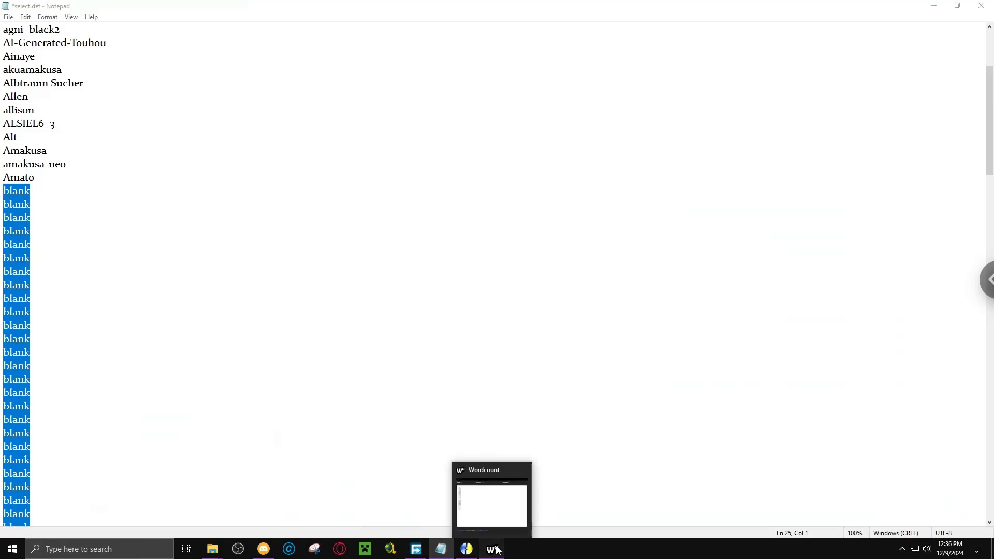
pyautogui.moveTo(496, 318); pyautogui.dragTo(404, 85)
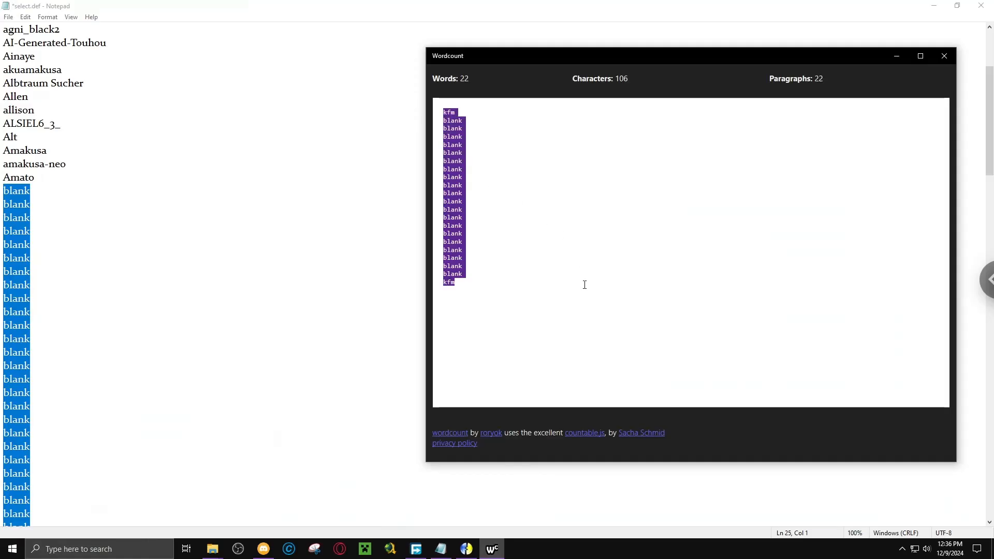
pyautogui.write('blank blank blank blank blank blank blank blank blank blank blank blank blank blank blank blank blank blank blank blank blank blank blank blank blank blank blank blank blank blank blank blank blank blank blank blank blank blank blank blank blank blank blank blank blank')
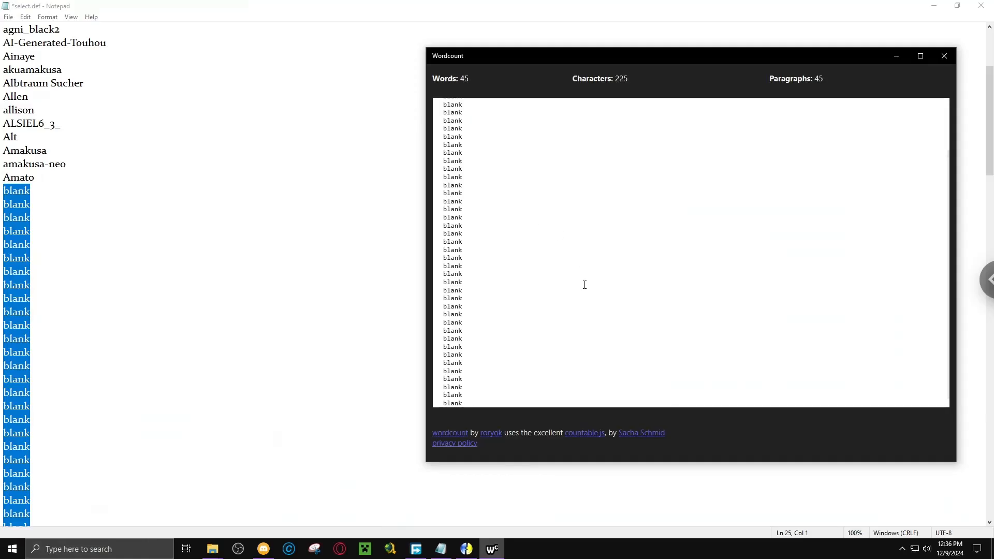
pyautogui.scroll(-2, 606, 223)
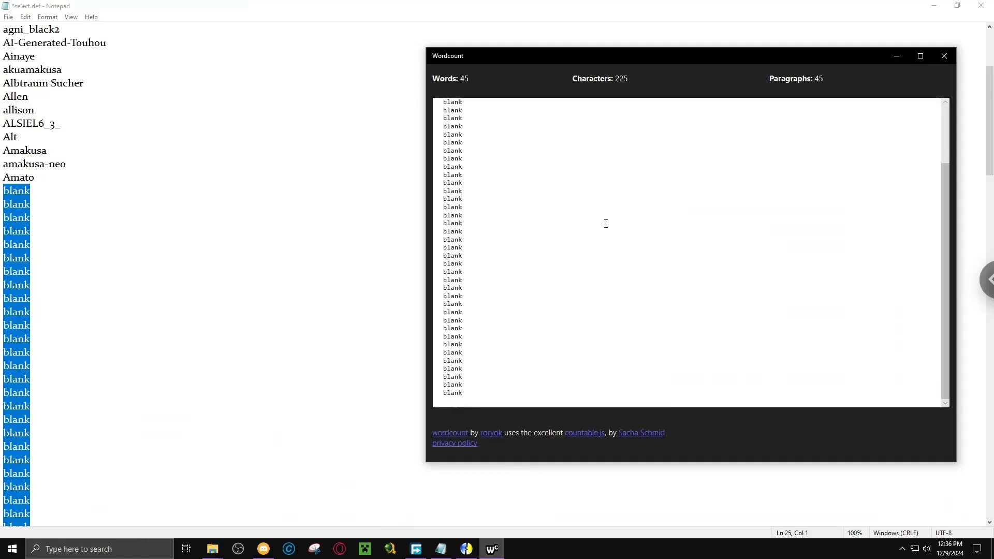
# Select 45 character folders in New Chars, Amon through Chousokabe_Motochika, and copy their paths.
pyautogui.click(211, 550)
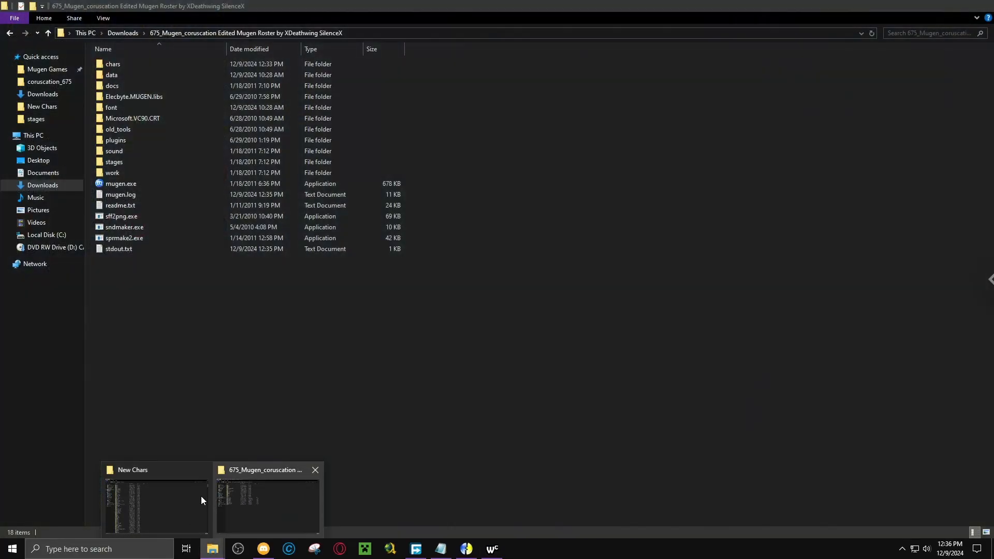
pyautogui.click(201, 497)
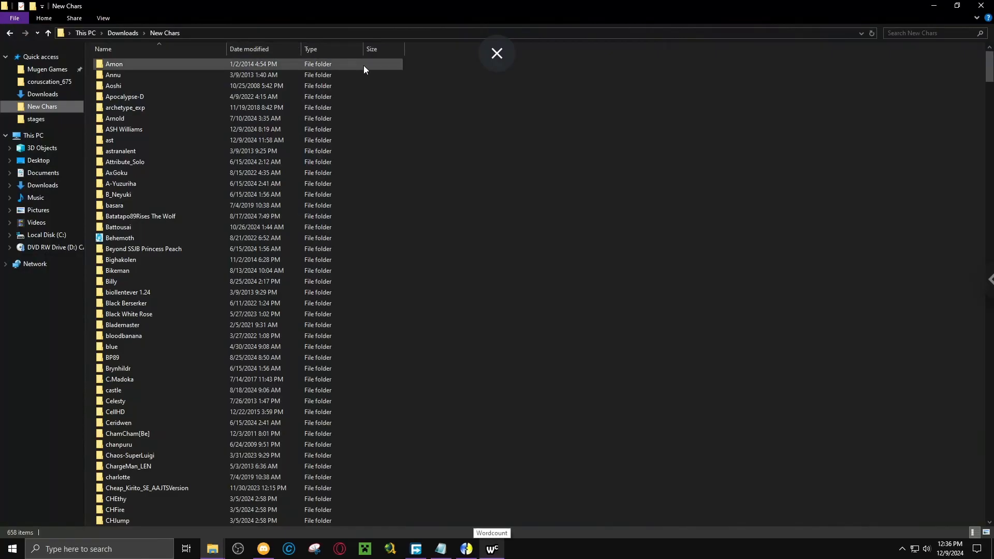
pyautogui.moveTo(429, 57); pyautogui.dragTo(213, 415)
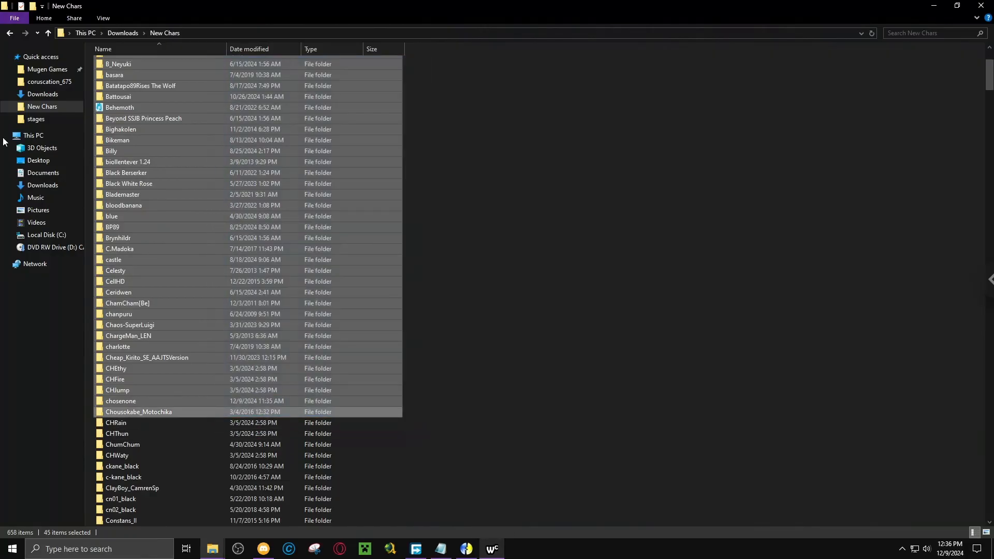
pyautogui.click(45, 20)
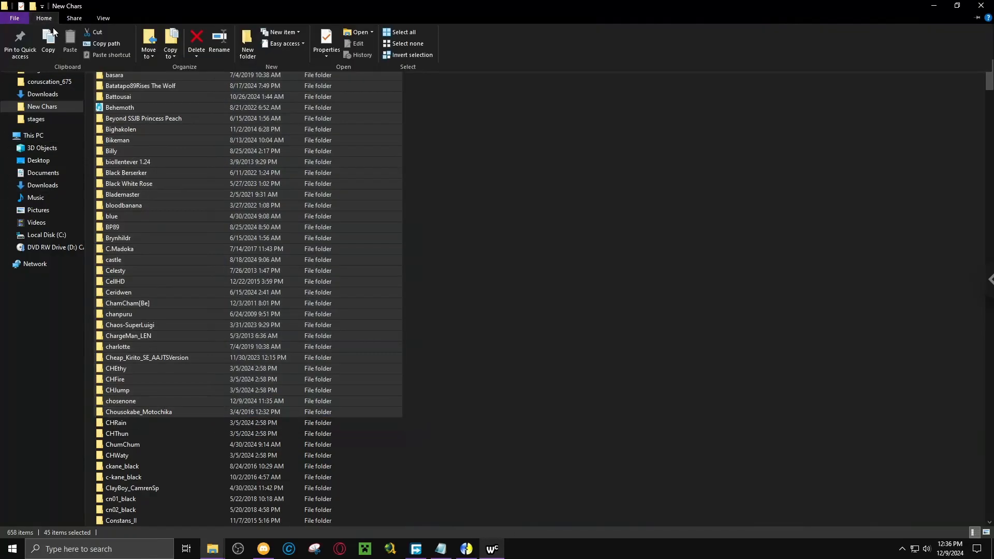
pyautogui.click(95, 48)
# Replace the selected blank entries below Amato in select.def with the copied folder paths.
pyautogui.click(441, 549)
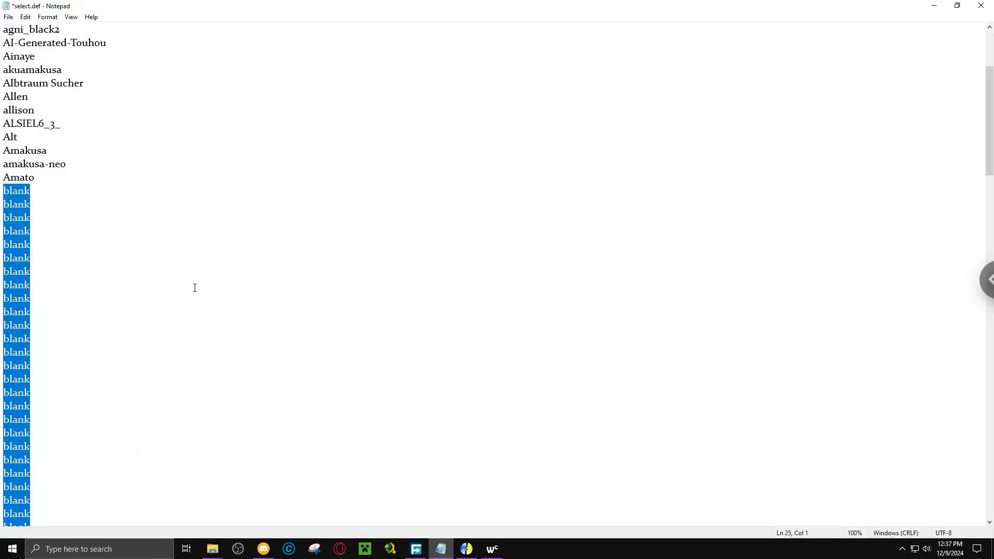
pyautogui.scroll(-5, 195, 282)
pyautogui.scroll(-2, 194, 282)
pyautogui.scroll(2, 194, 281)
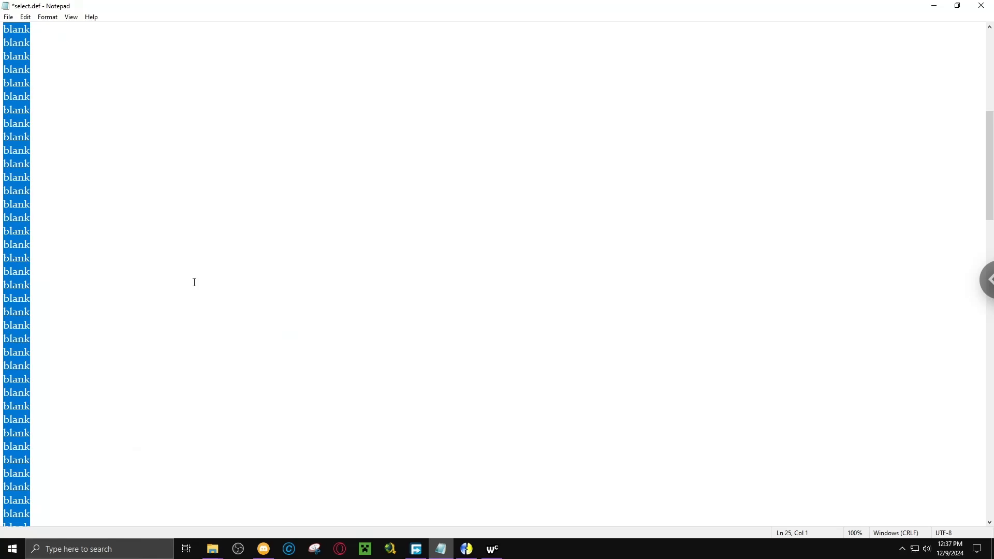
pyautogui.hotkey('ctrl', 'v')
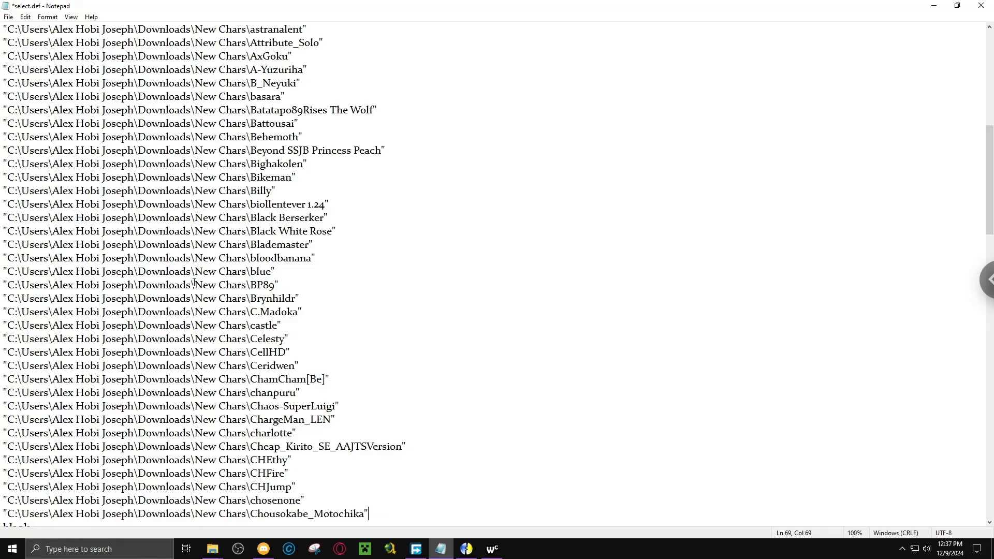
pyautogui.scroll(-5, 230, 206)
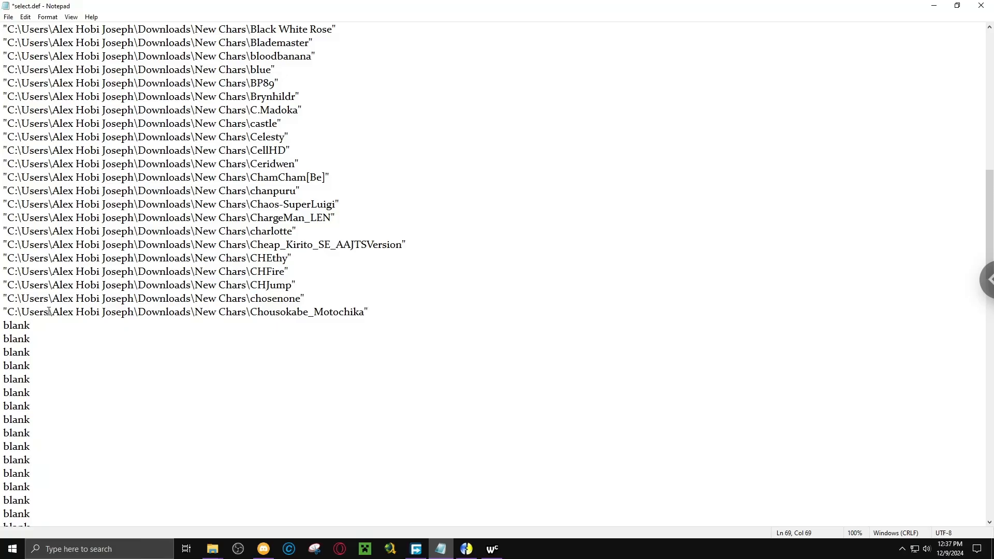
# Strip the leading quote and folder path through New Chars\ from every pasted entry by replacing all occurrences with nothing.
pyautogui.moveTo(4, 312); pyautogui.dragTo(251, 313)
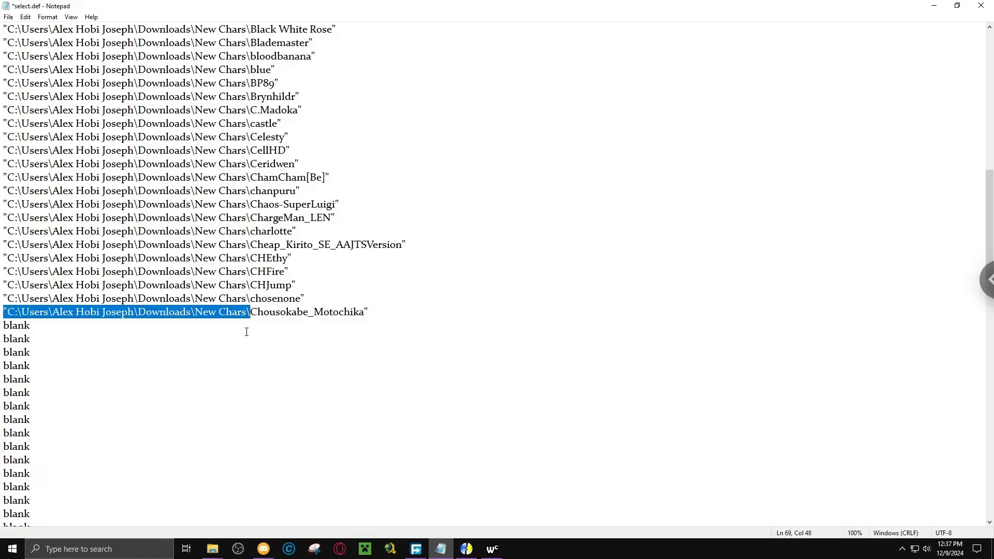
pyautogui.click(25, 17)
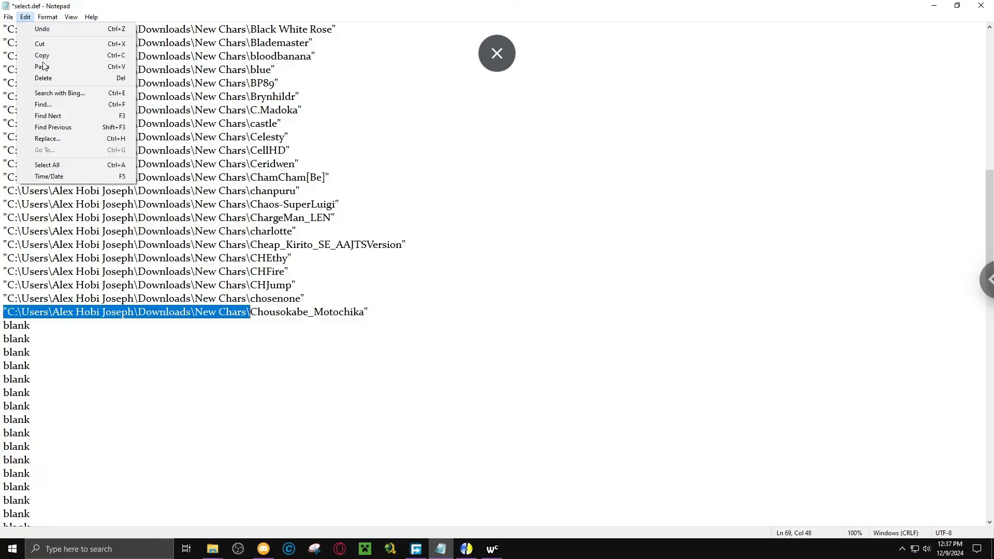
pyautogui.click(51, 136)
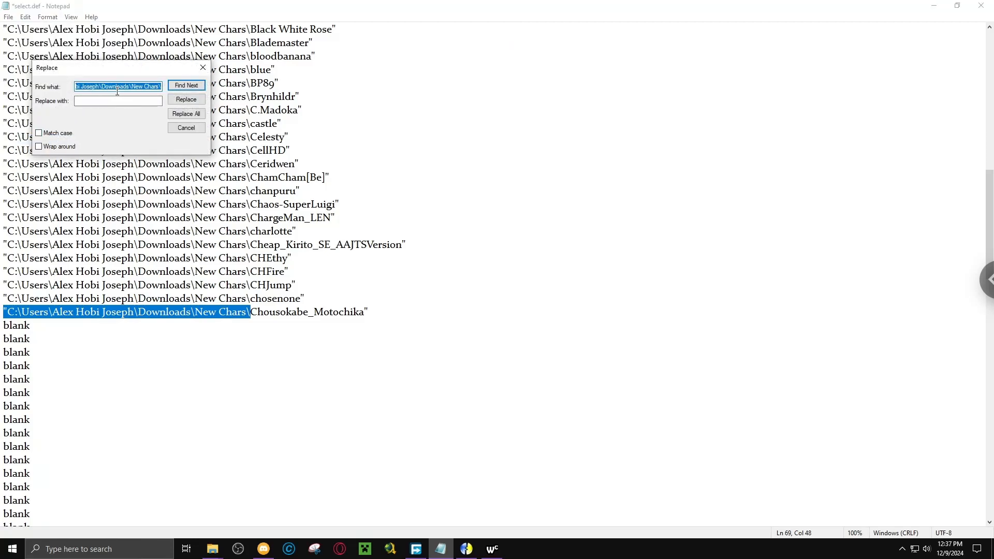
pyautogui.click(176, 117)
pyautogui.scroll(-15, 115, 213)
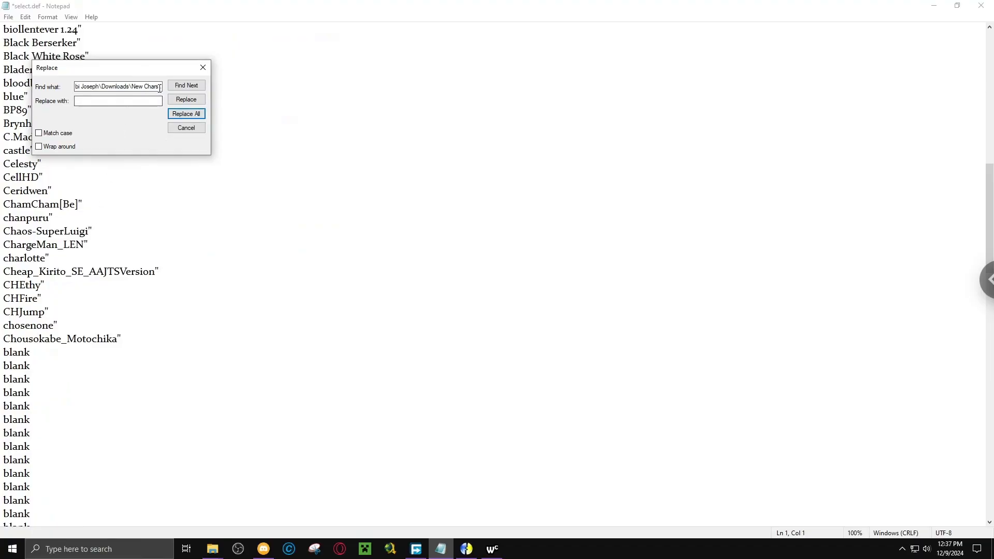
# Remove the trailing quotation mark from every pasted entry by replacing all " characters with nothing.
pyautogui.moveTo(90, 87); pyautogui.dragTo(217, 102)
pyautogui.press('BackSpace')
pyautogui.press('BackSpace')
pyautogui.press('BackSpace')
pyautogui.press('BackSpace')
pyautogui.press('BackSpace')
pyautogui.press('BackSpace')
pyautogui.press('BackSpace')
pyautogui.press('BackSpace')
pyautogui.press('BackSpace')
pyautogui.press('BackSpace')
pyautogui.press('BackSpace')
pyautogui.press('BackSpace')
pyautogui.press('BackSpace')
pyautogui.press('BackSpace')
pyautogui.press('BackSpace')
pyautogui.press('BackSpace')
pyautogui.press('BackSpace')
pyautogui.press('BackSpace')
pyautogui.press('BackSpace')
pyautogui.press('BackSpace')
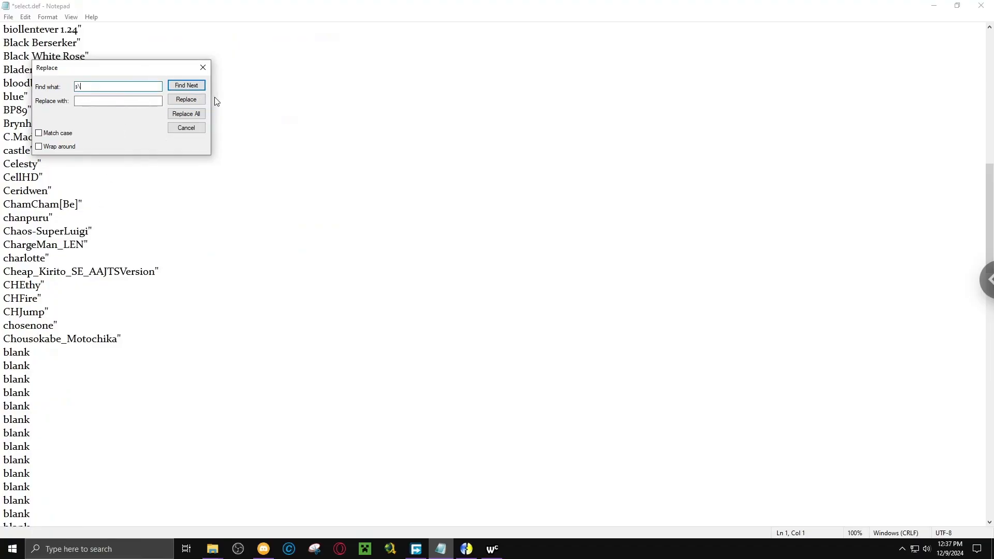
pyautogui.write('"')
pyautogui.click(182, 114)
pyautogui.click(201, 66)
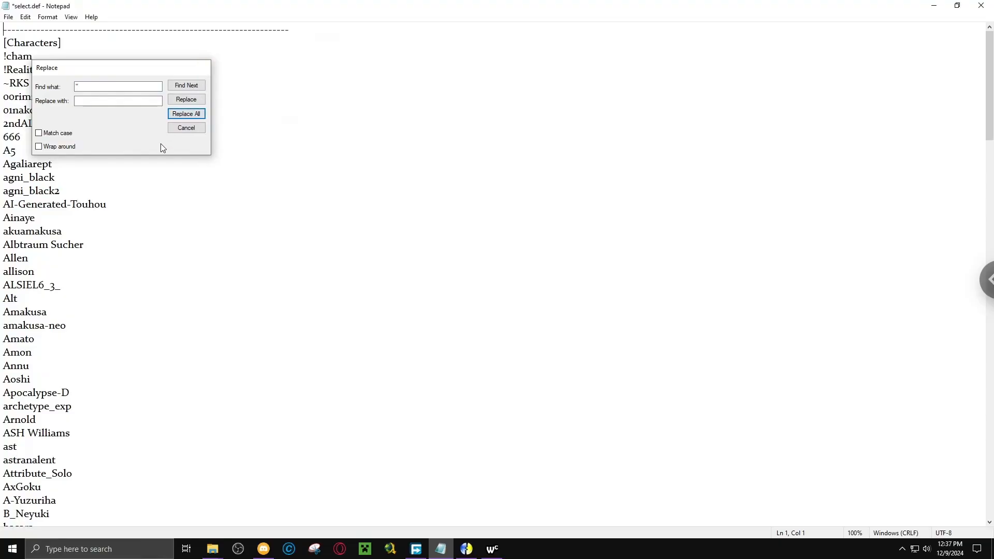
# Check the cleaned entries down to Chousokabe_Motochika and save select.def.
pyautogui.scroll(-7, 148, 157)
pyautogui.scroll(-15, 148, 156)
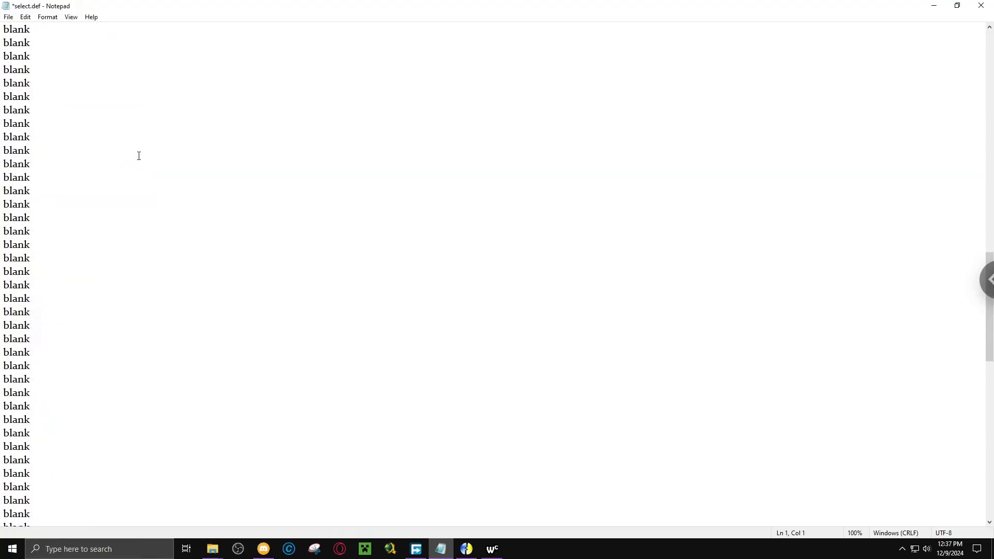
pyautogui.scroll(2, 138, 156)
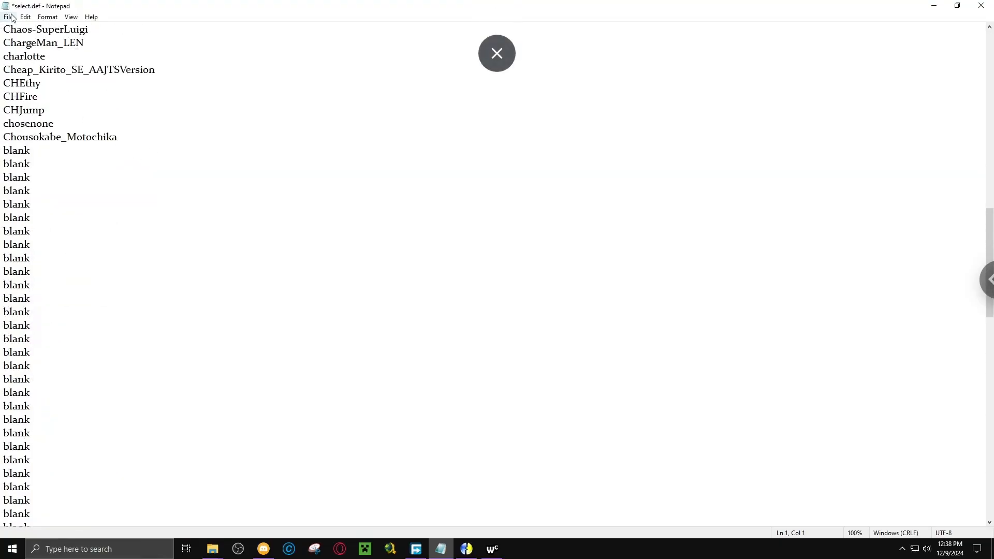
pyautogui.click(9, 17)
pyautogui.click(36, 64)
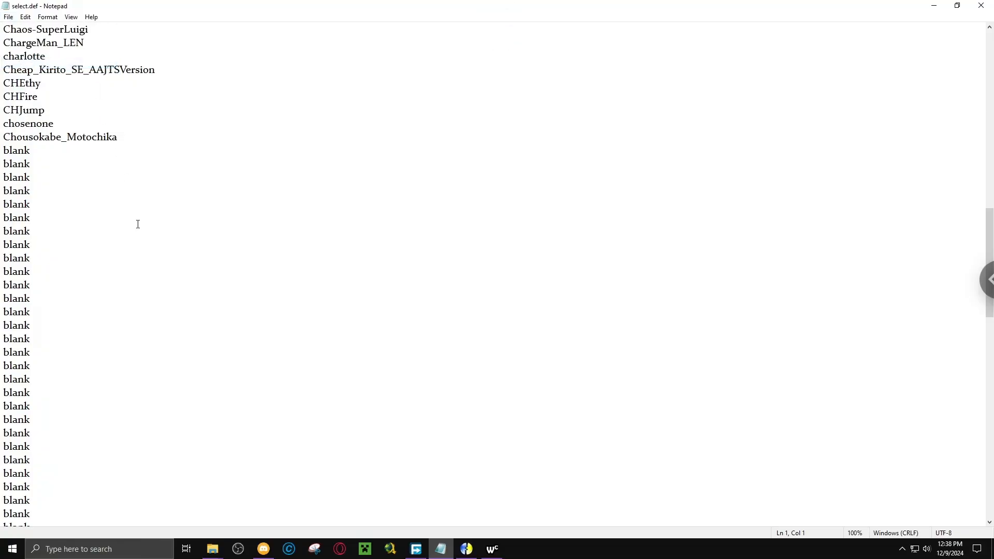
# Move the 45 selected character folders from New Chars into the 675_Mugen_coruscation roster's chars folder, and return to New Chars.
pyautogui.moveTo(212, 549)
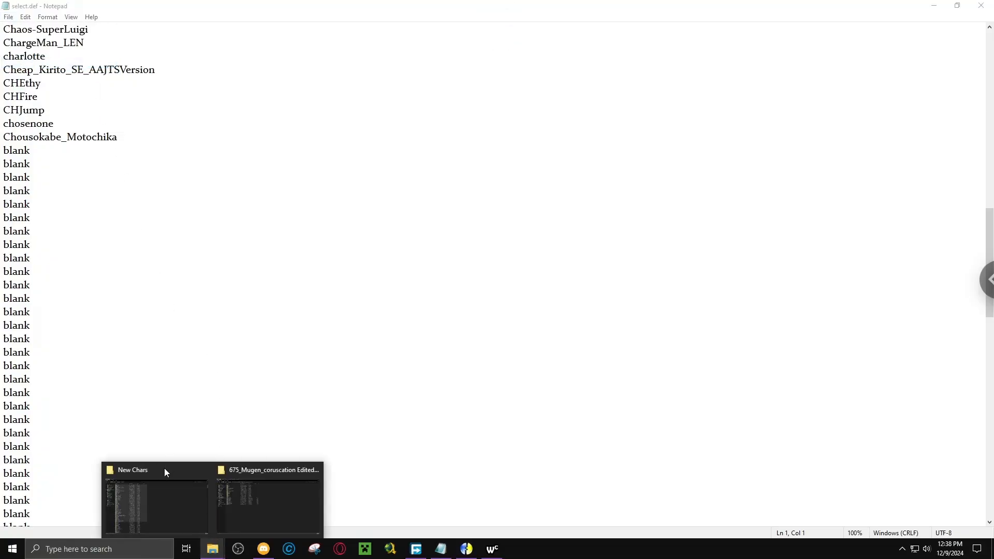
pyautogui.click(151, 480)
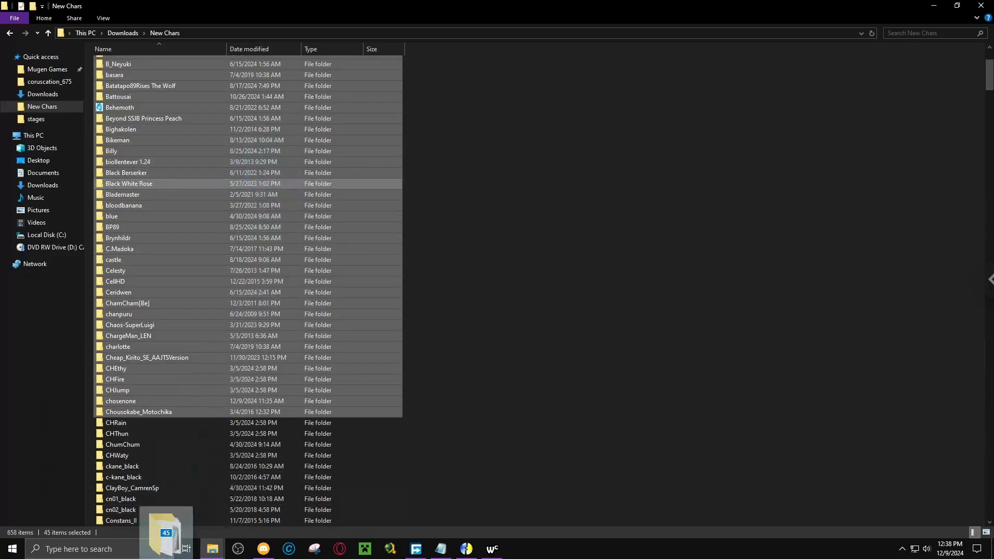
pyautogui.moveTo(213, 557); pyautogui.dragTo(126, 65)
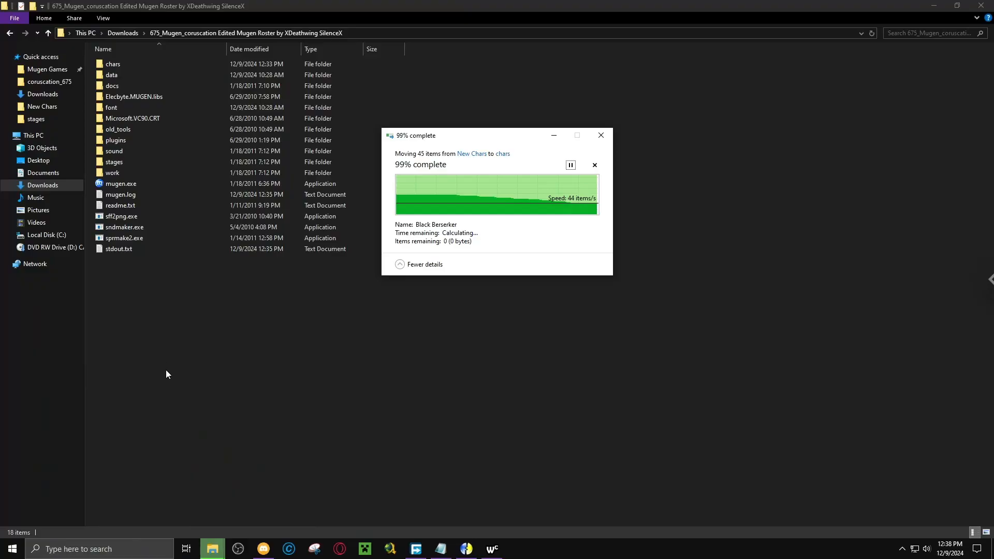
pyautogui.moveTo(212, 548)
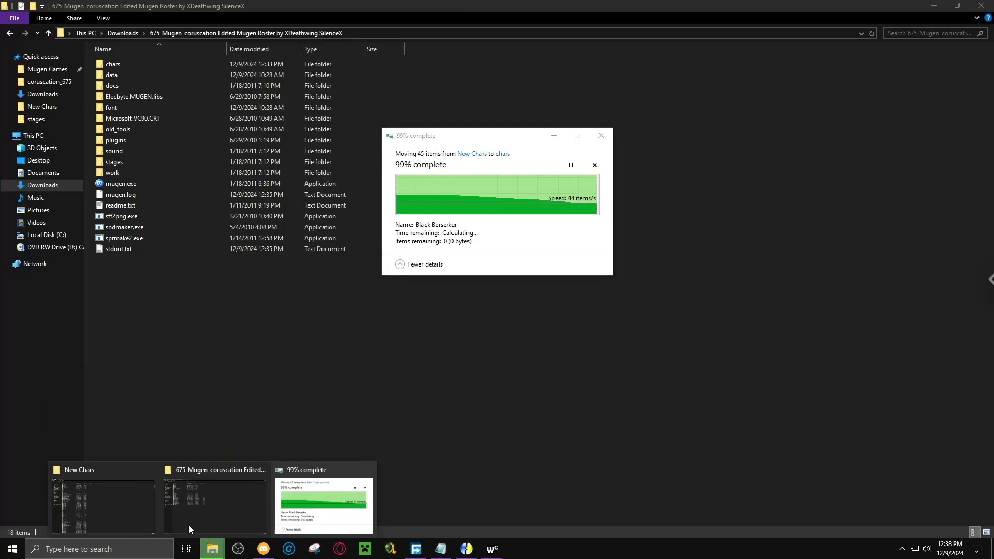
pyautogui.click(147, 501)
pyautogui.scroll(4, 288, 271)
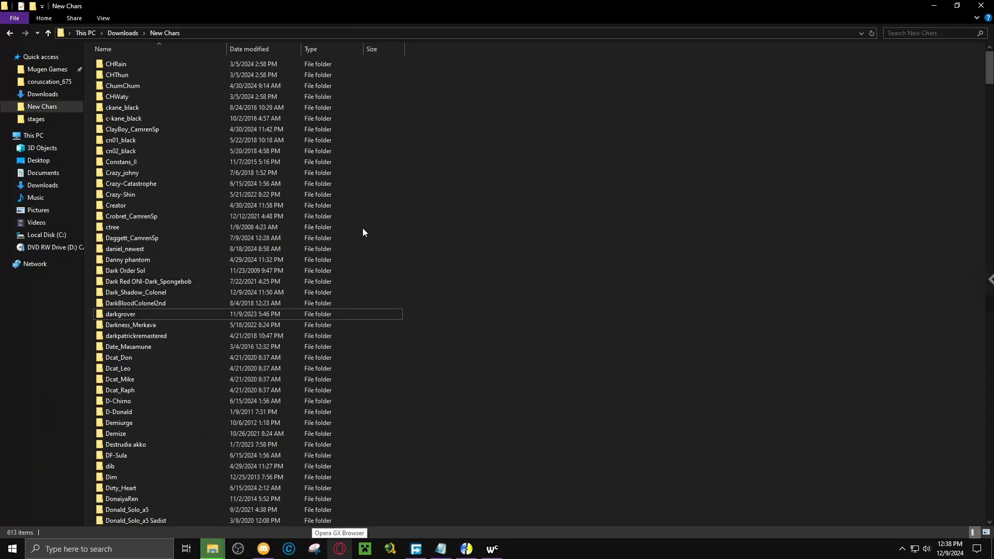
# In select.def, select and copy the entries from the first blank below Chousokabe_Motochika through the randomselect on line 135.
pyautogui.click(438, 552)
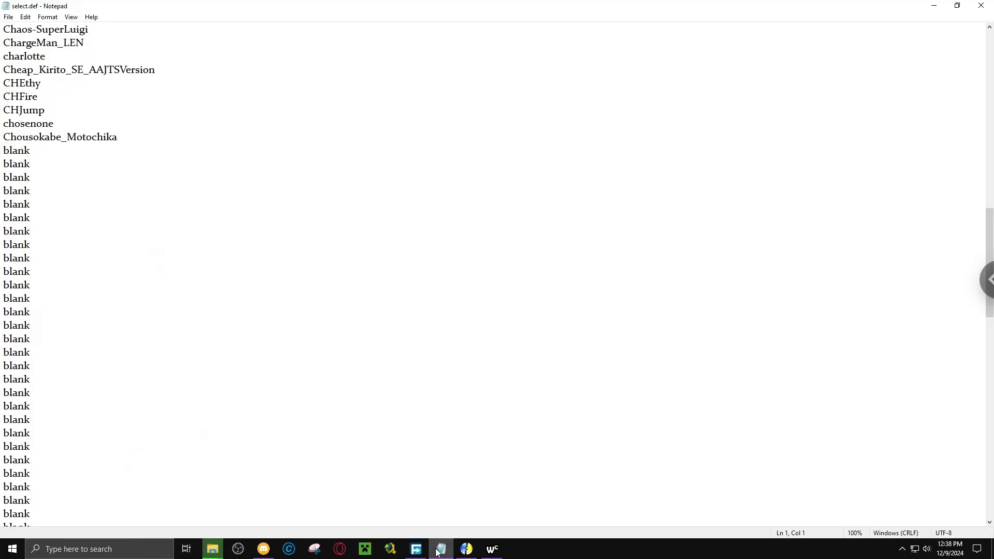
pyautogui.moveTo(2, 153); pyautogui.dragTo(24, 257)
pyautogui.scroll(-3, 23, 258)
pyautogui.scroll(-8, 57, 317)
pyautogui.moveTo(57, 316); pyautogui.dragTo(68, 340)
pyautogui.scroll(16, 150, 266)
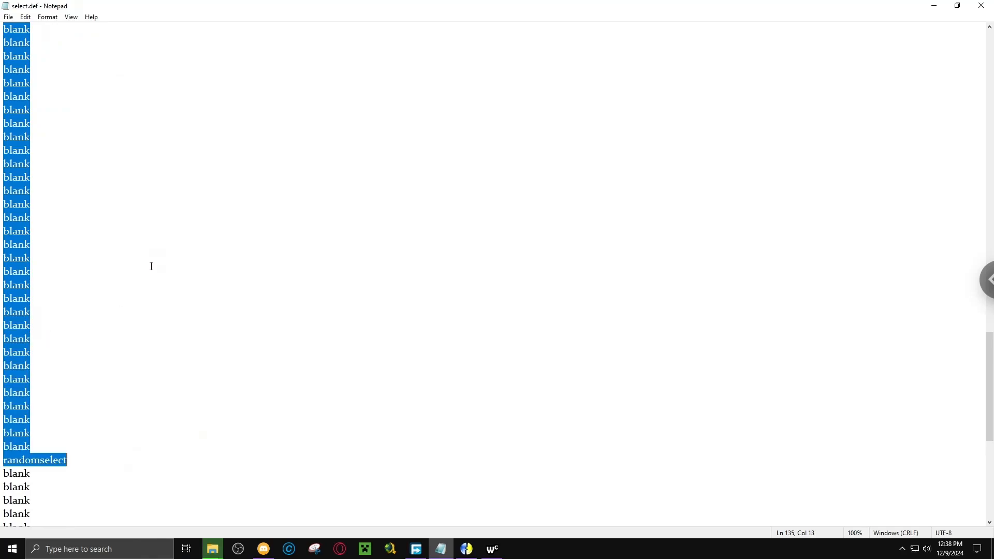
pyautogui.scroll(-16, 149, 231)
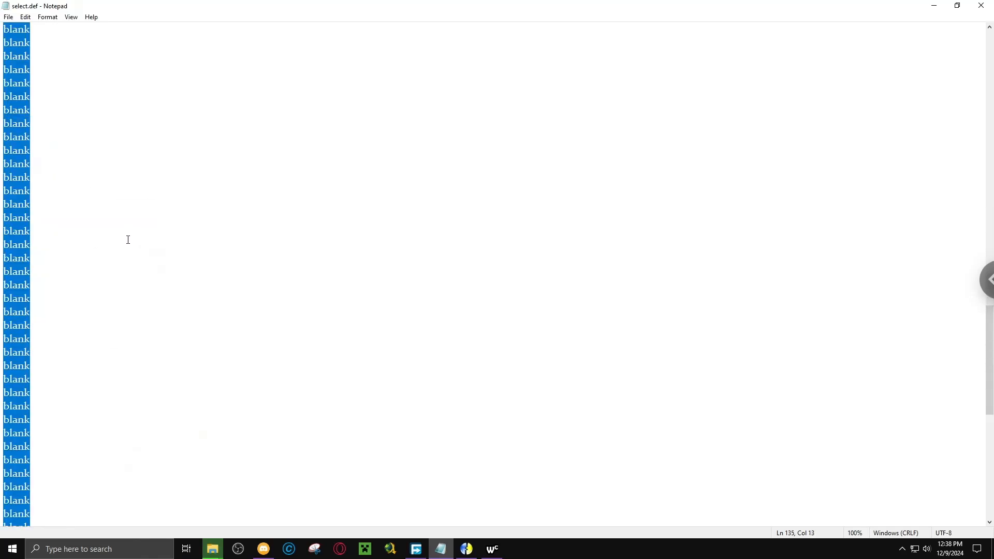
pyautogui.scroll(-4, 109, 243)
pyautogui.scroll(1, 108, 244)
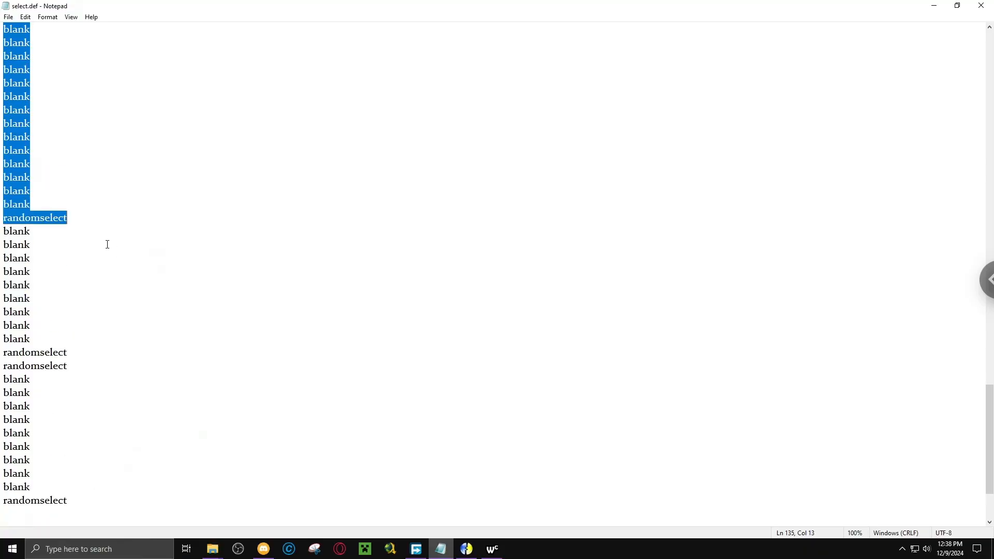
# Replace the old text in Wordcount with the copied blank and randomselect entries to count them.
pyautogui.click(493, 549)
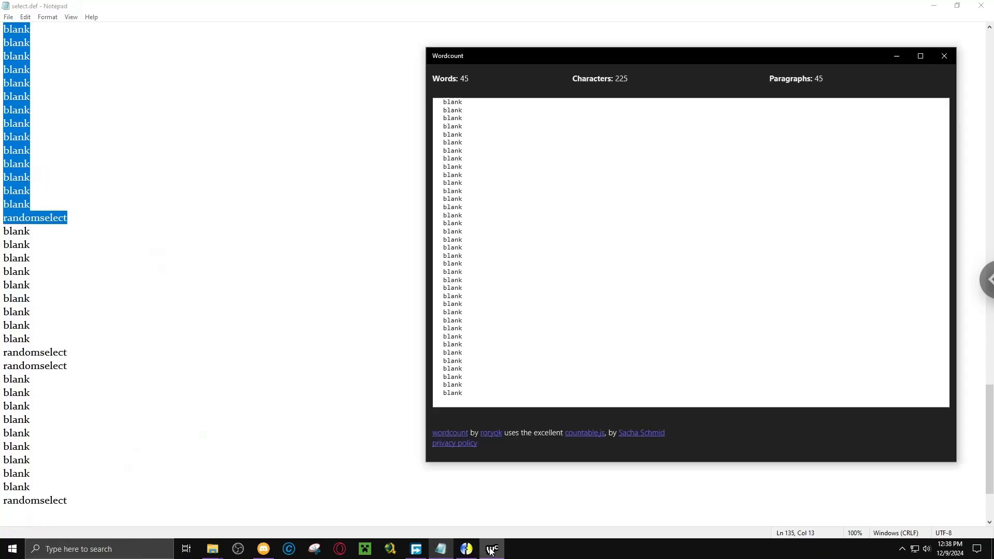
pyautogui.moveTo(477, 391); pyautogui.dragTo(534, 2)
pyautogui.hotkey('ctrl', 'c')
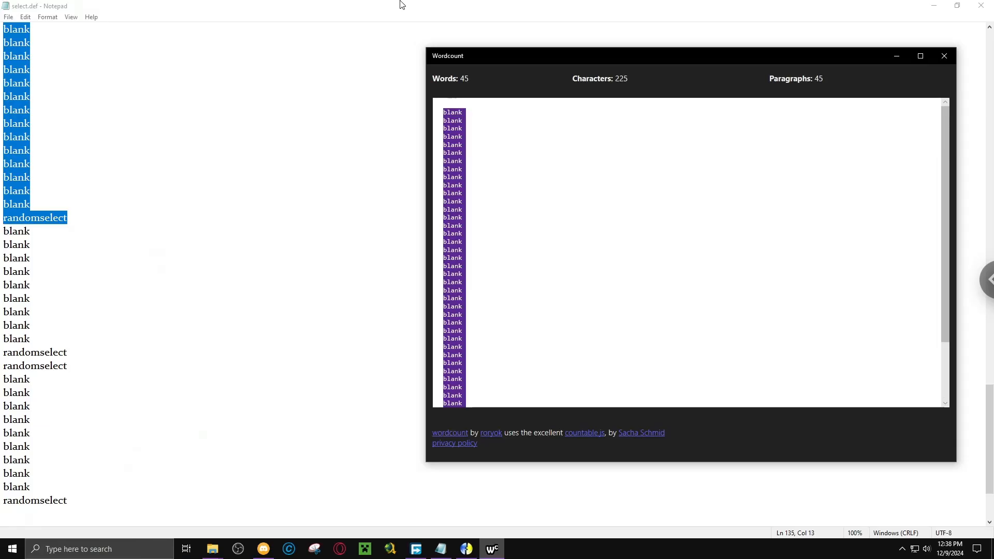
pyautogui.press('BackSpace')
pyautogui.hotkey('ctrl', 'v')
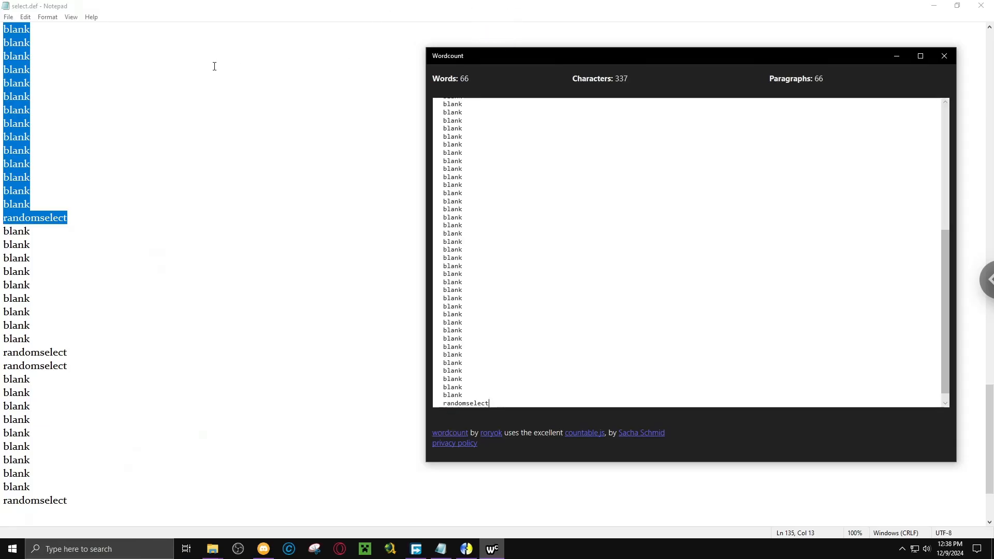
# Select 66 character folders in New Chars, CHRain through Fate_Copy, and copy their paths.
pyautogui.moveTo(212, 549)
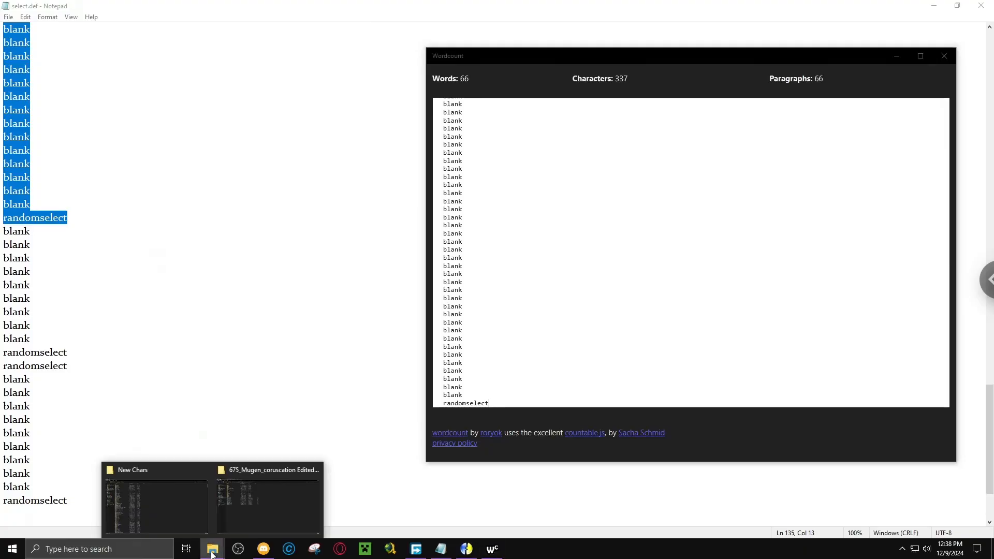
pyautogui.click(191, 518)
pyautogui.click(169, 63)
pyautogui.moveTo(410, 68); pyautogui.dragTo(306, 416)
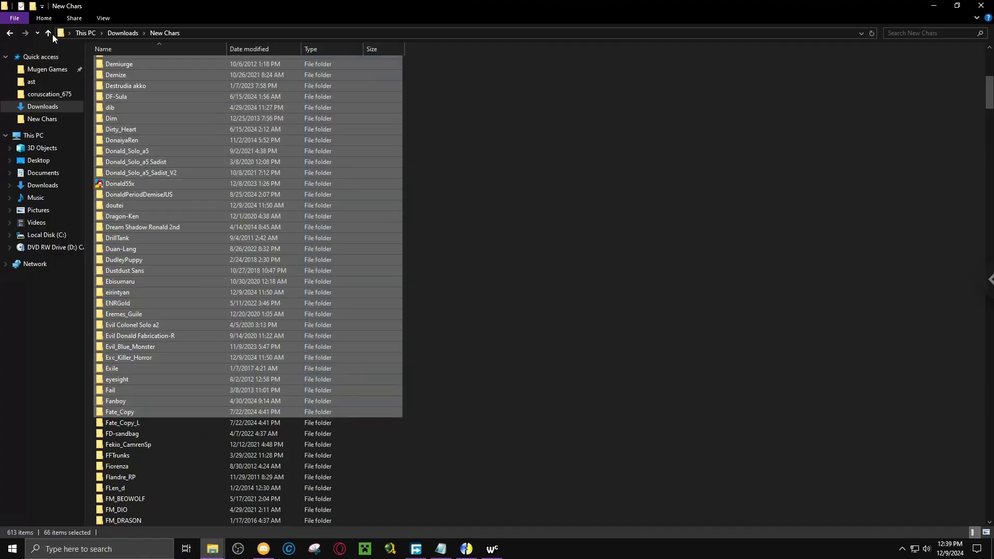
pyautogui.click(44, 20)
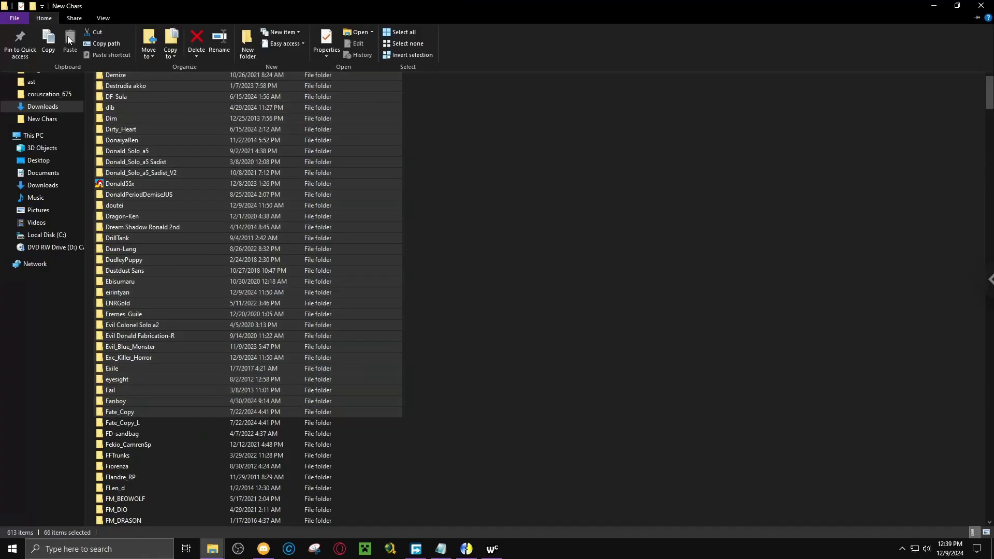
pyautogui.click(98, 46)
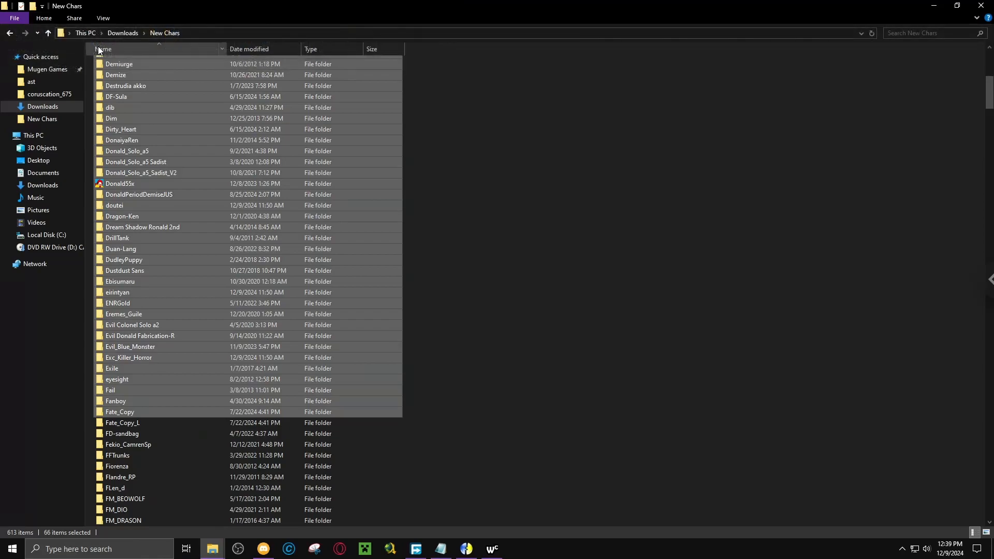
# Replace the selected entries below Chousokabe_Motochika in select.def with the copied folder paths.
pyautogui.click(502, 543)
pyautogui.click(441, 549)
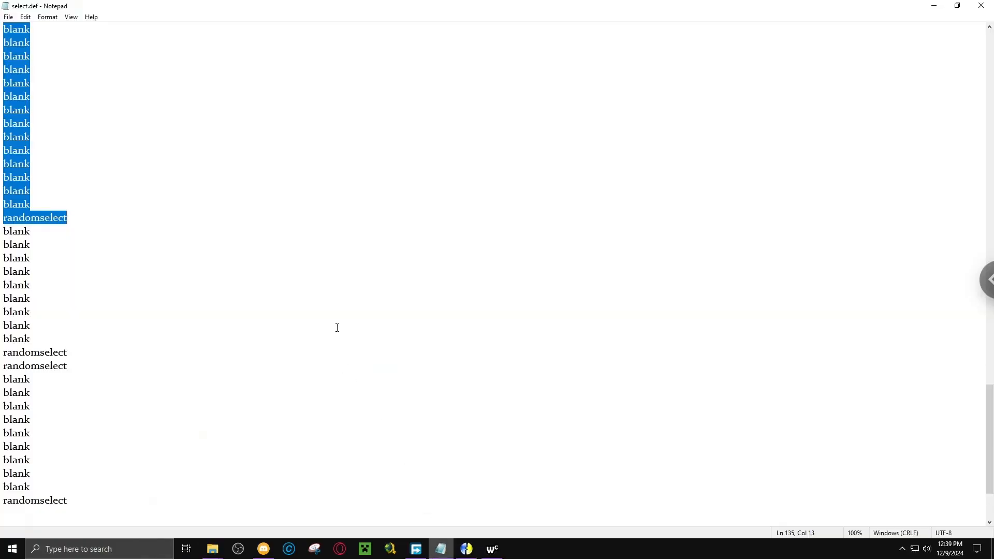
pyautogui.hotkey('ctrl', 'v')
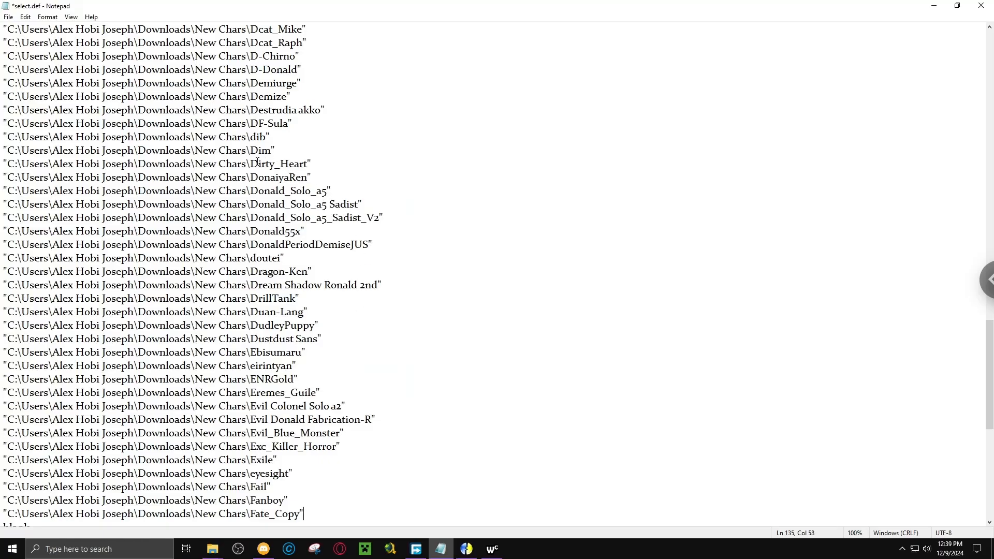
# Strip the leading quote and folder path through New Chars\ from all newly pasted entries by replacing every occurrence with nothing.
pyautogui.moveTo(251, 164); pyautogui.dragTo(133, 164)
pyautogui.moveTo(2, 165); pyautogui.dragTo(2, 166)
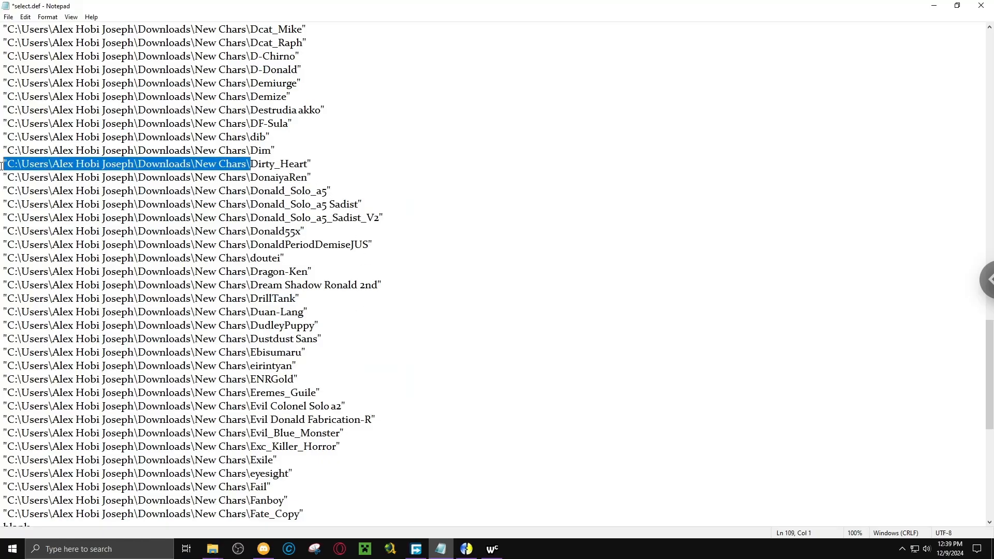
pyautogui.click(26, 17)
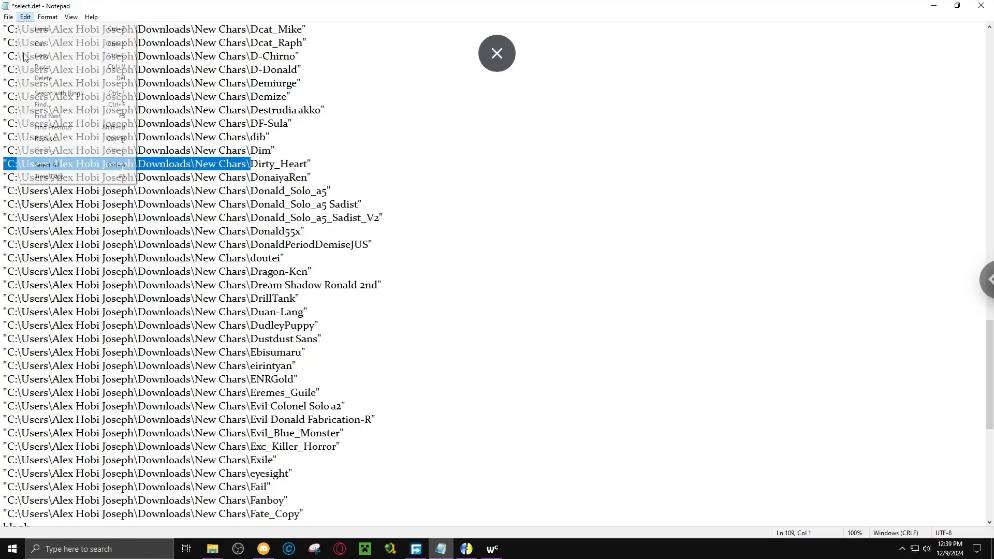
pyautogui.click(30, 139)
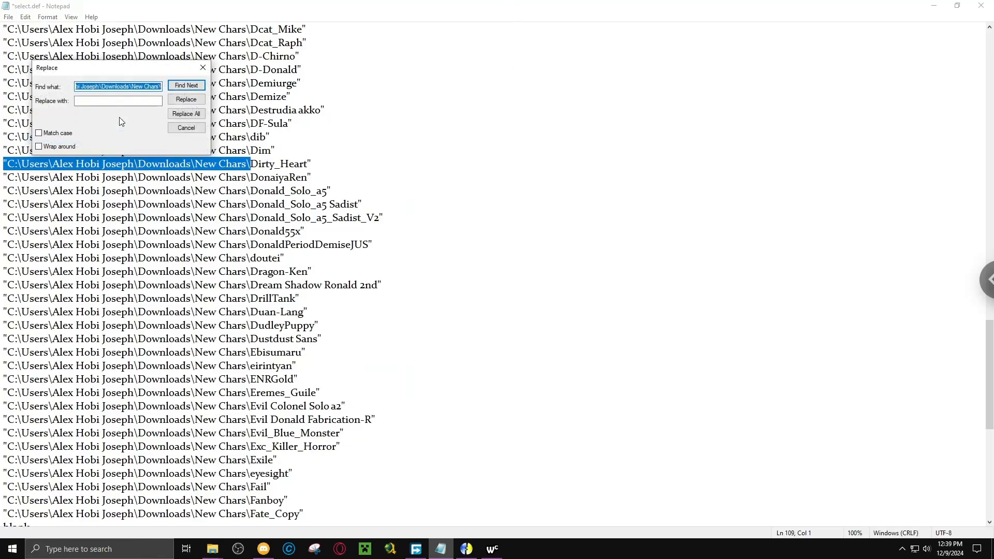
pyautogui.click(182, 114)
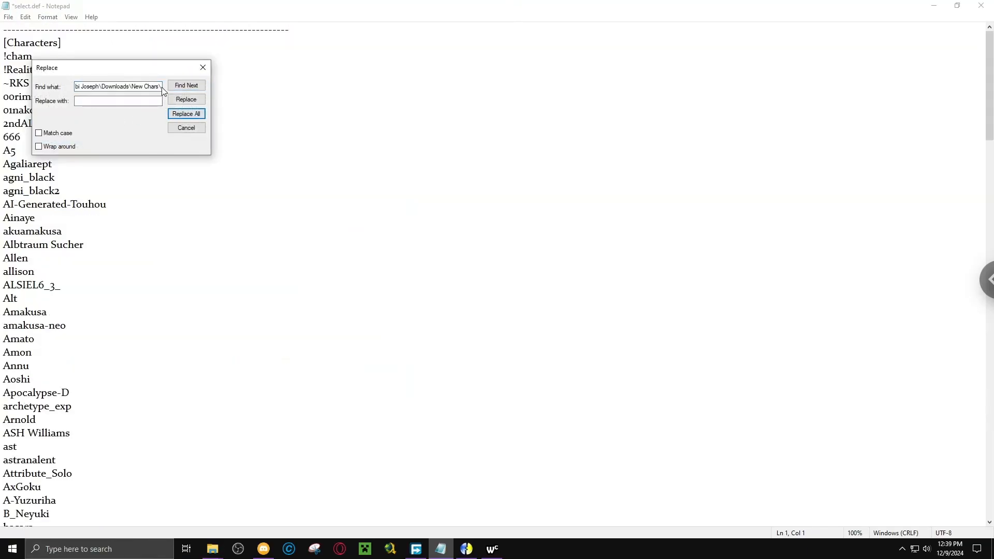
# Replace all remaining " characters in select.def with nothing to clean the ends of the new names.
pyautogui.click(95, 86)
pyautogui.hotkey('ctrl', 'a')
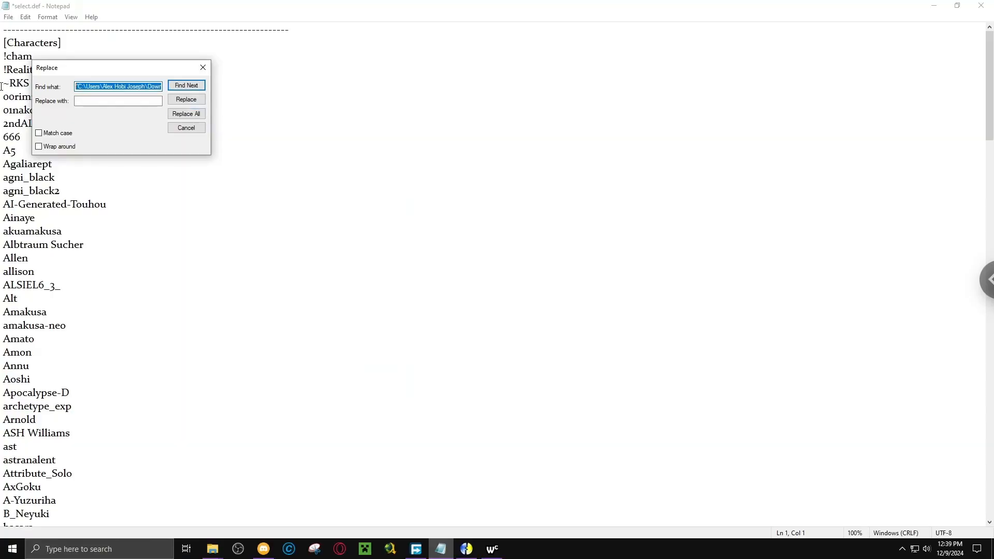
pyautogui.write('"')
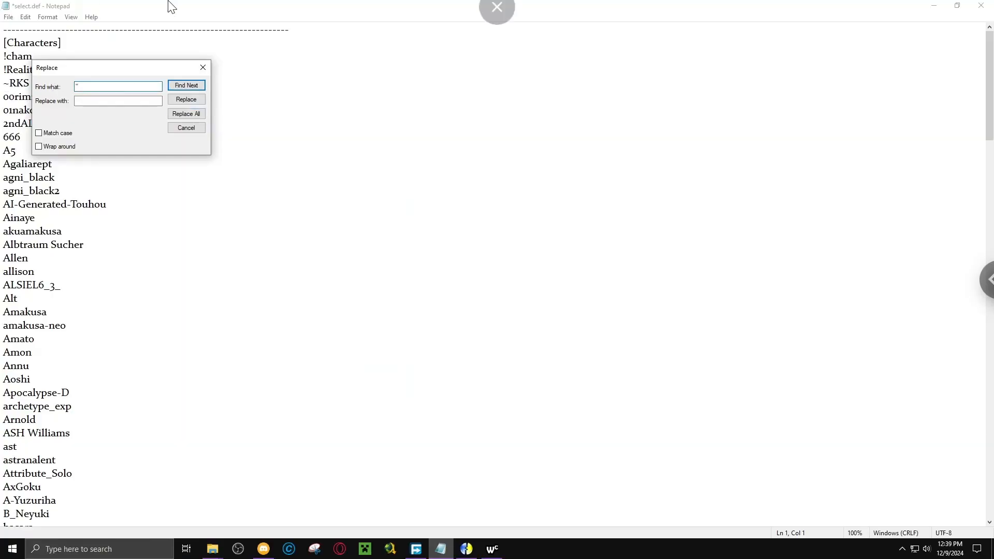
pyautogui.click(184, 113)
pyautogui.click(187, 114)
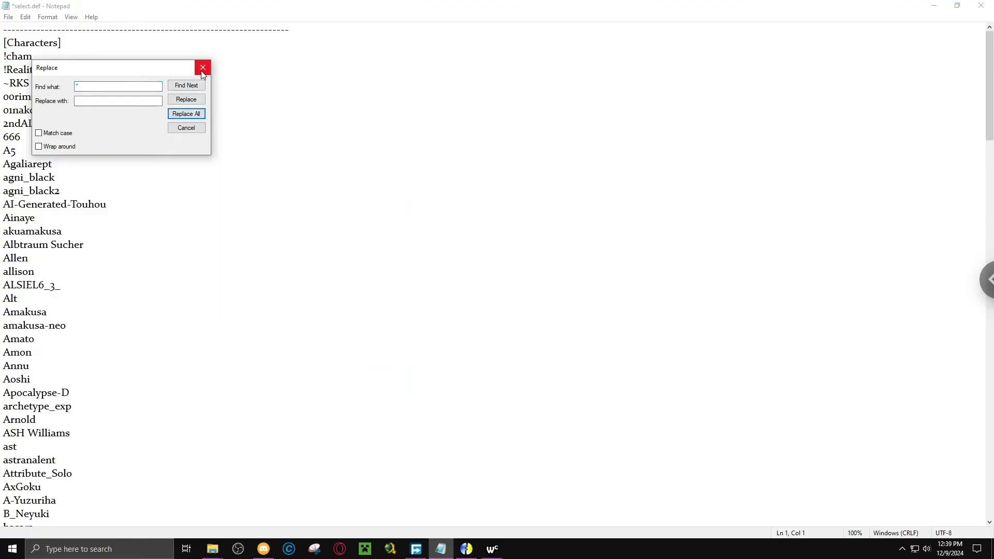
pyautogui.click(203, 67)
# Review the new entries from CHRain through Fate_Copy and save select.def.
pyautogui.scroll(-15, 336, 269)
pyautogui.scroll(-7, 336, 269)
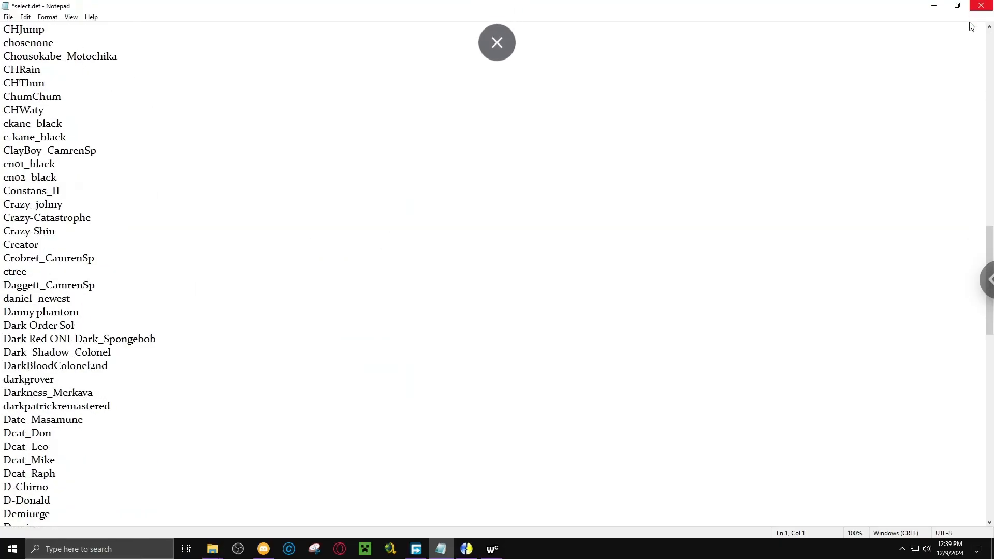
pyautogui.scroll(-20, 770, 289)
pyautogui.scroll(3, 770, 326)
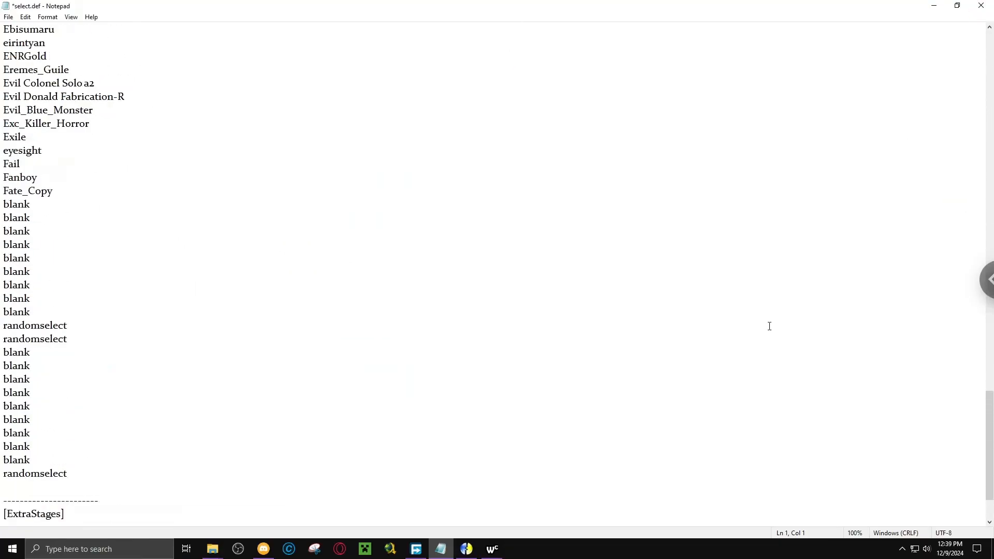
pyautogui.scroll(-1, 610, 284)
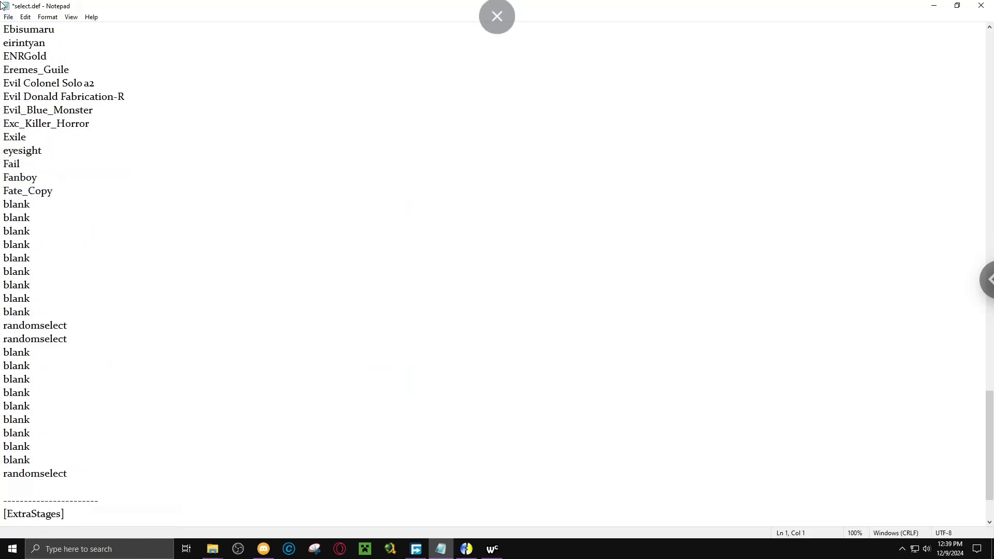
pyautogui.click(8, 17)
pyautogui.click(18, 62)
pyautogui.scroll(3, 82, 171)
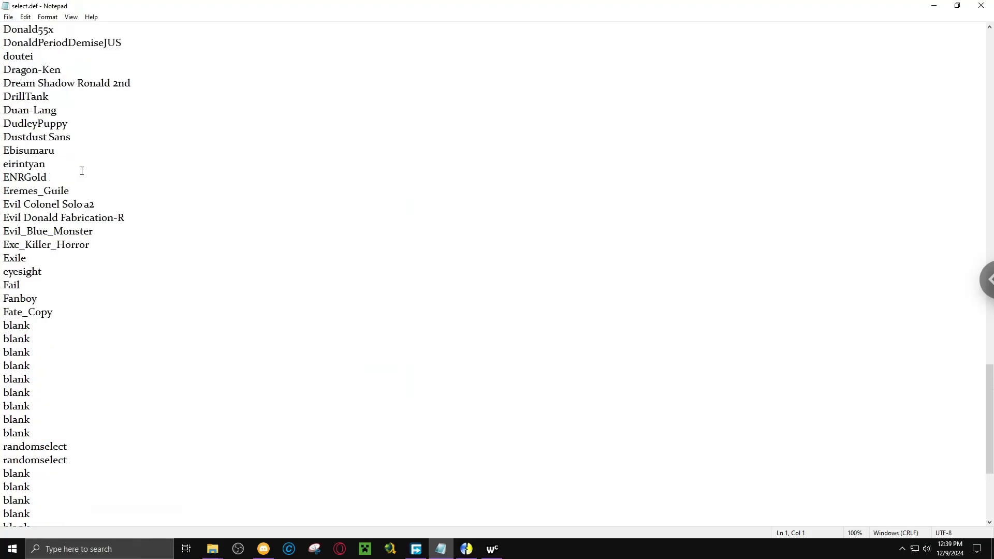
pyautogui.scroll(4, 82, 171)
pyautogui.scroll(-5, 81, 161)
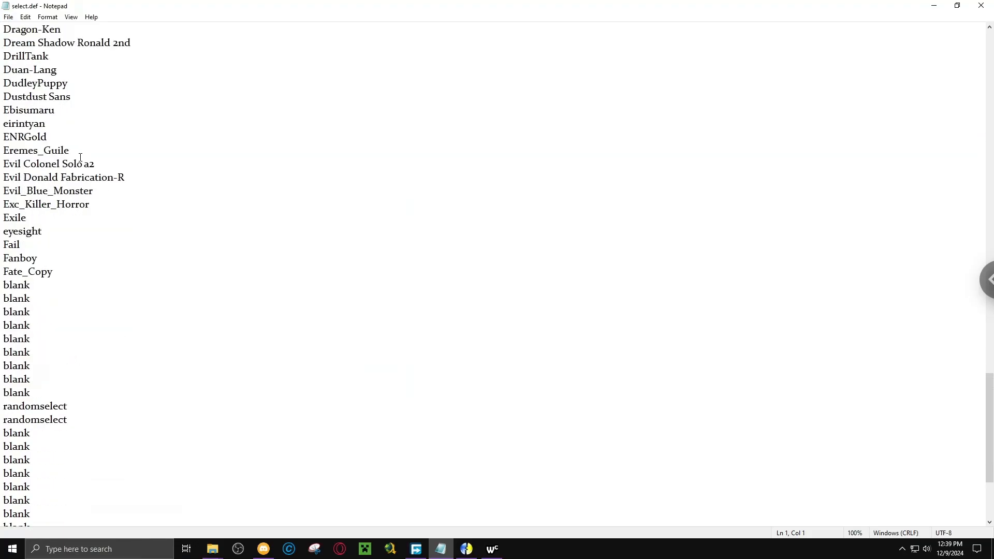
# Move the selected CHRain through Fate_Copy folders from New Chars into the chars folder of 675_Mugen_coruscation.
pyautogui.scroll(11, 80, 157)
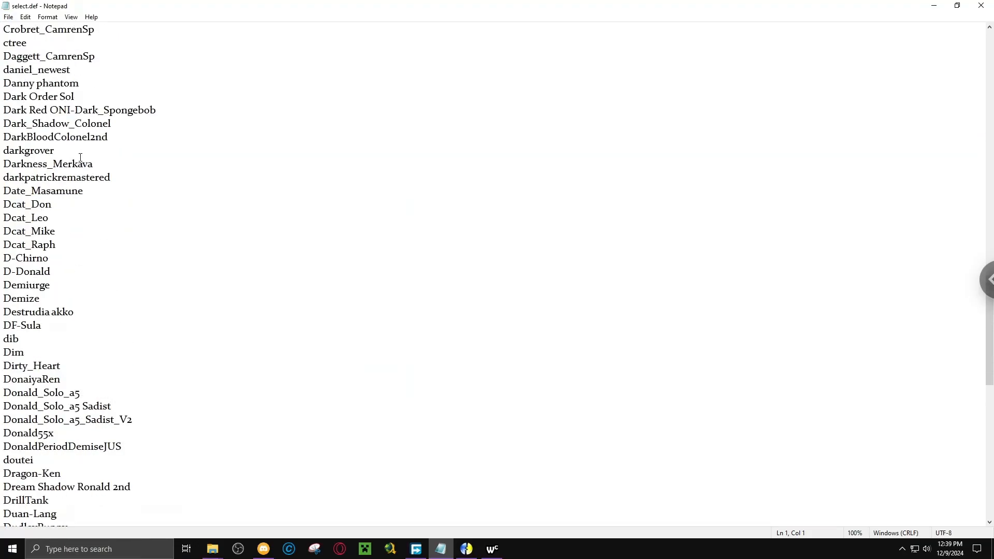
pyautogui.click(212, 549)
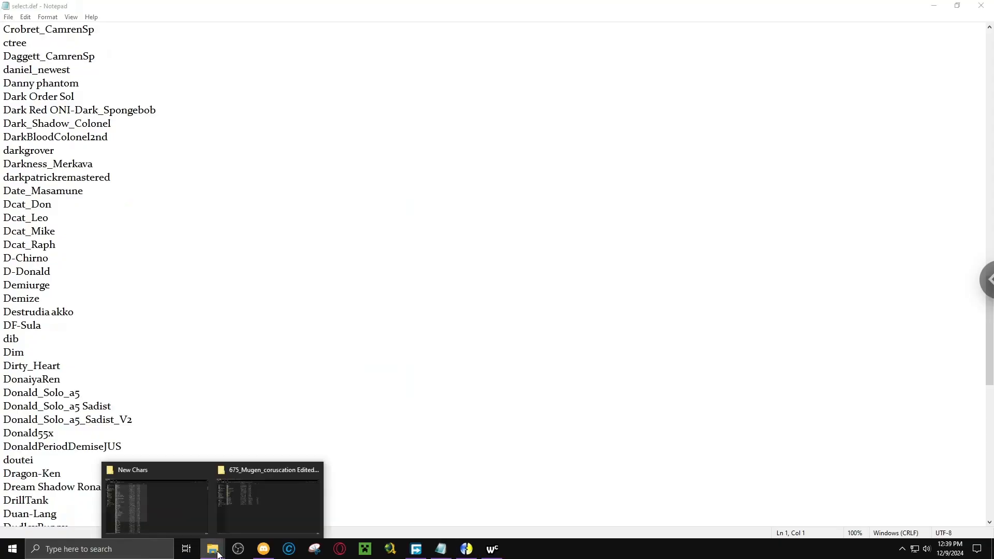
pyautogui.click(198, 514)
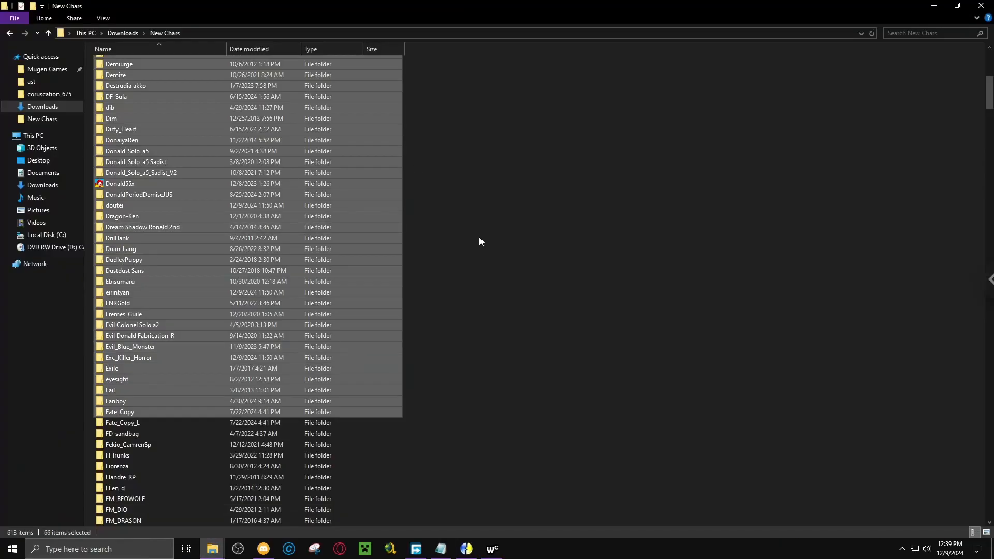
pyautogui.scroll(11, 481, 241)
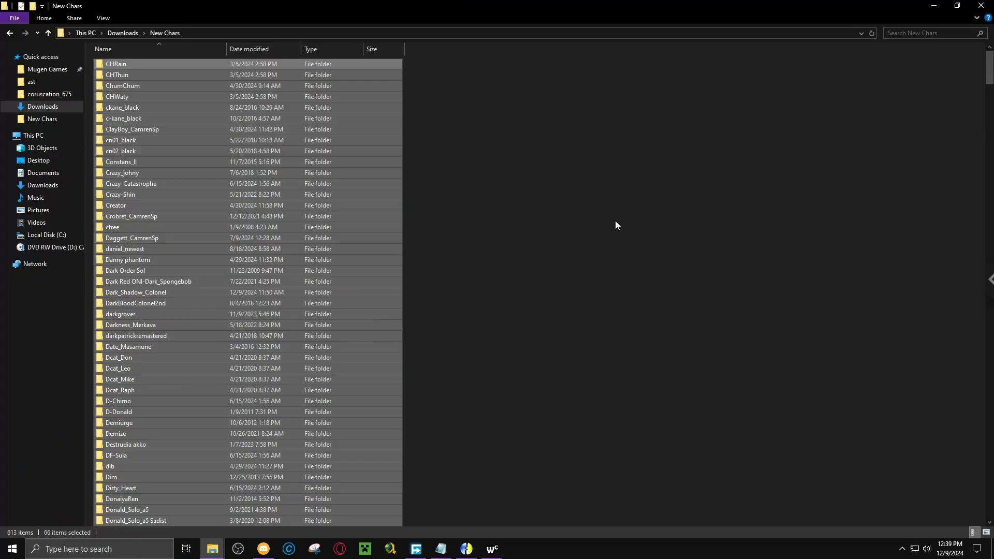
pyautogui.moveTo(214, 548)
pyautogui.moveTo(214, 547); pyautogui.dragTo(119, 65)
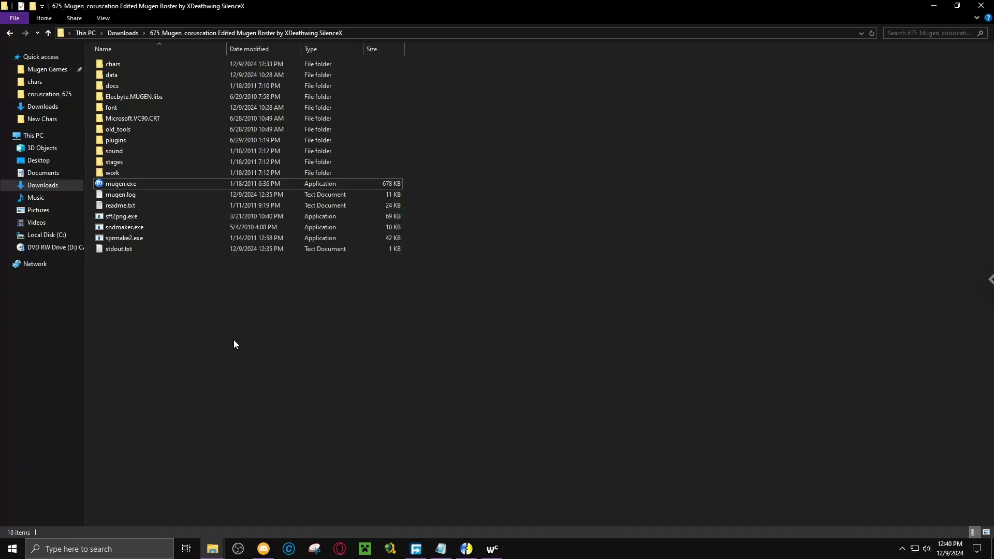
# Launch mugen.exe from the 675_Mugen_coruscation folder and enter Versus mode.
pyautogui.click(134, 188)
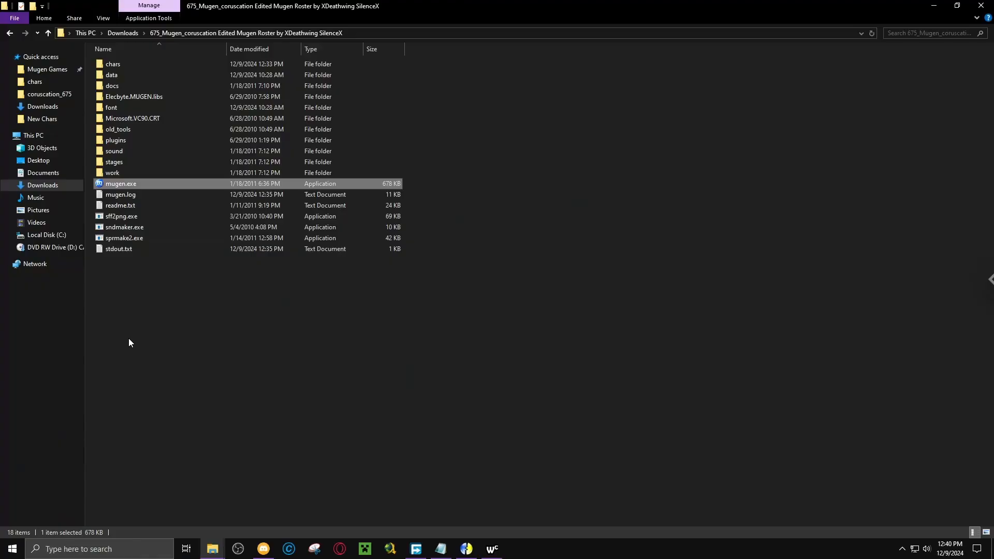
pyautogui.press('Return')
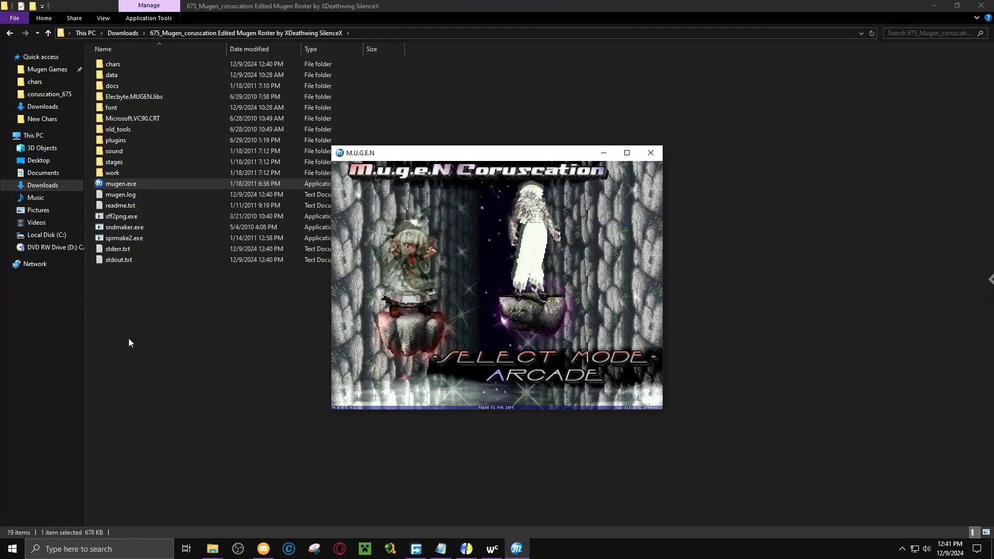
pyautogui.press('Down')
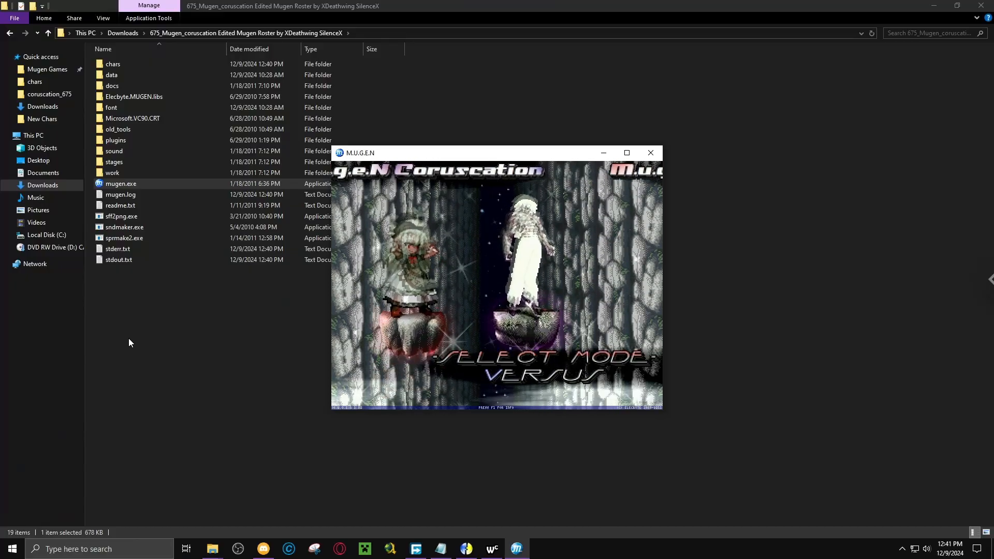
pyautogui.press('Return')
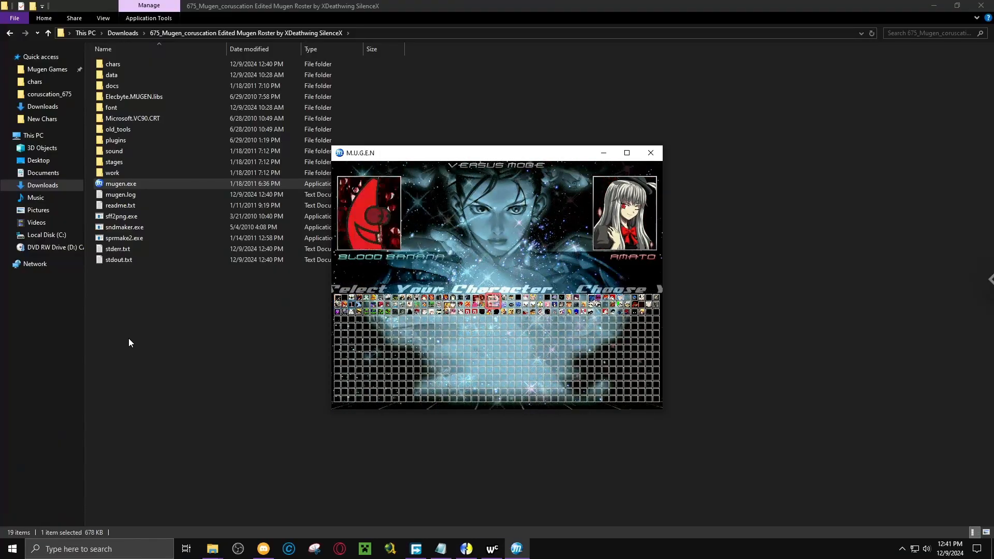
# Browse the newly added characters on the Versus select screen, including Christmas Tree and Crobret, and quit the game.
pyautogui.press('Right')
pyautogui.press('Right')
pyautogui.press('Right')
pyautogui.press('Right')
pyautogui.press('Right')
pyautogui.press('Right')
pyautogui.press('Right')
pyautogui.press('Right')
pyautogui.press('Right')
pyautogui.press('Right')
pyautogui.press('Right')
pyautogui.press('Right')
pyautogui.press('Right')
pyautogui.press('Right')
pyautogui.press('Right')
pyautogui.press('Right')
pyautogui.press('Right')
pyautogui.press('Right')
pyautogui.press('Right')
pyautogui.press('Right')
pyautogui.press('Right')
pyautogui.press('Right')
pyautogui.press('Right')
pyautogui.press('Up')
pyautogui.press('Left')
pyautogui.press('Left')
pyautogui.press('Left')
pyautogui.press('Left')
pyautogui.press('Left')
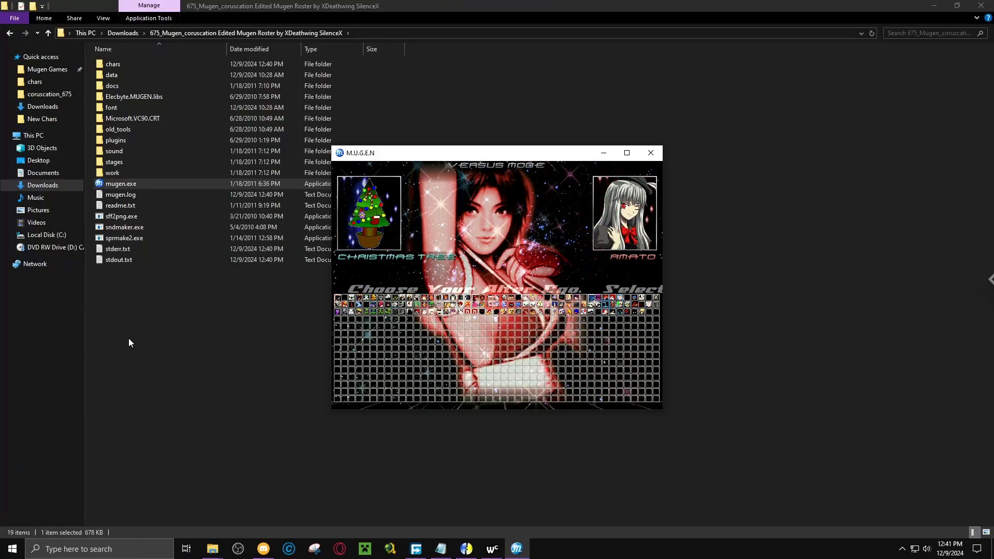
pyautogui.press('Up')
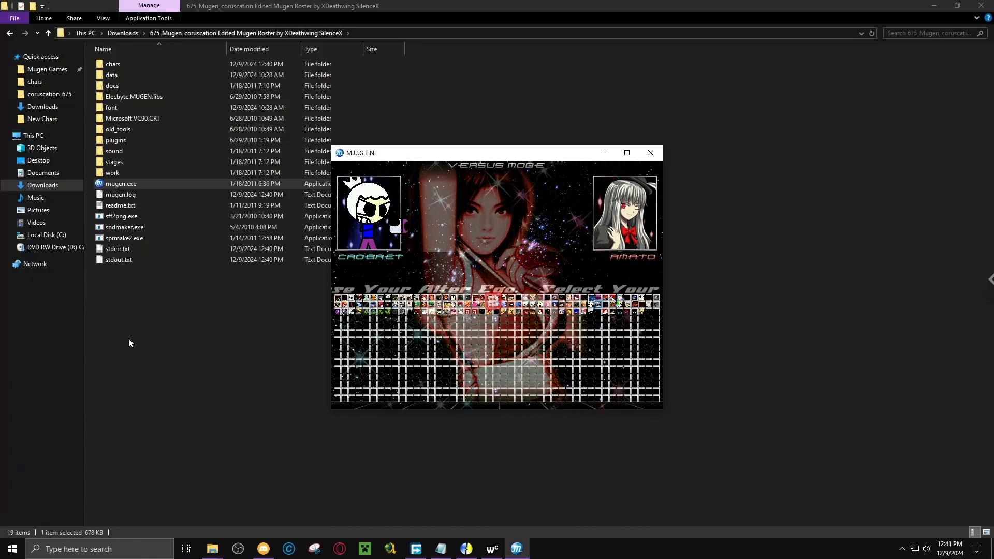
pyautogui.press('Escape')
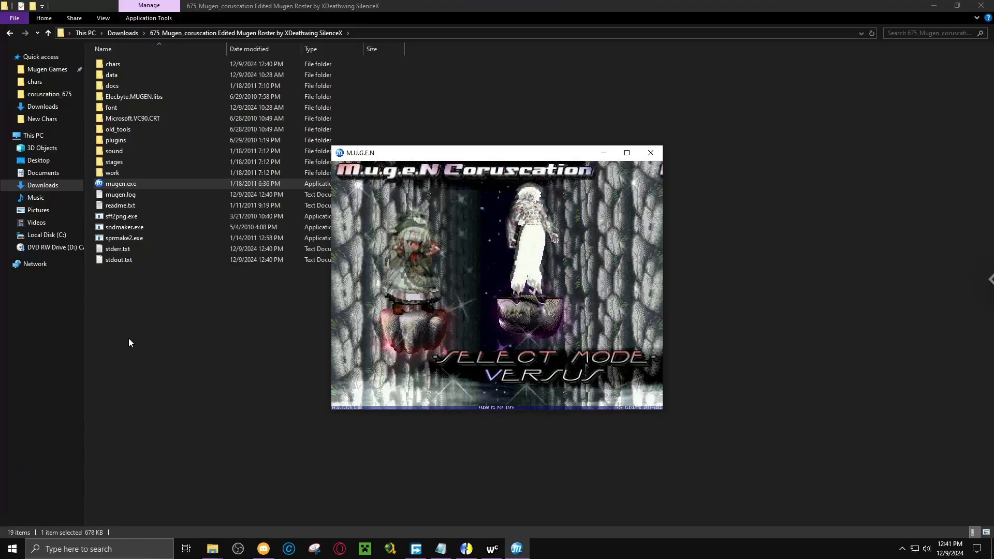
pyautogui.press('Escape')
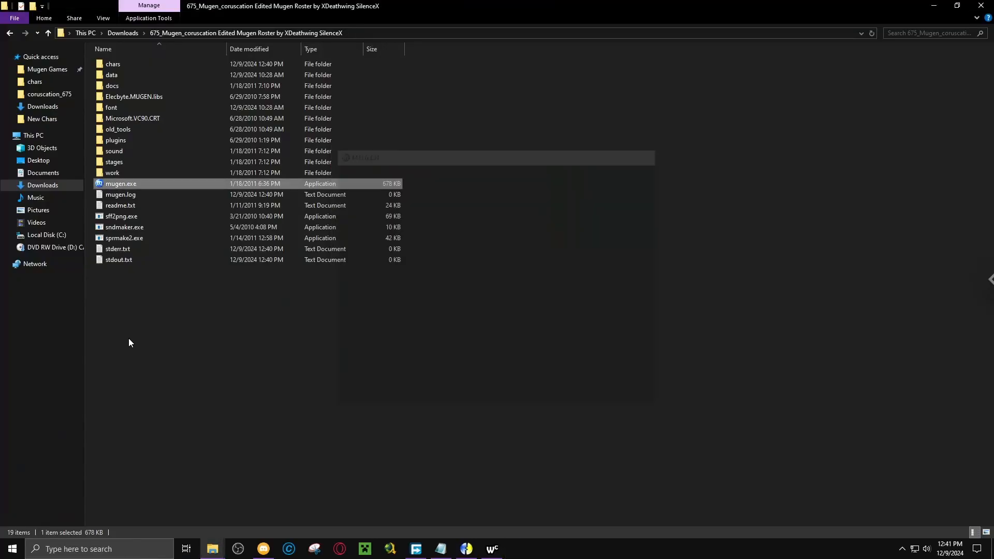
# Select all blank and randomselect lines below Fate_Copy in select.def and paste them into Wordcount to count them.
pyautogui.click(176, 324)
pyautogui.click(436, 547)
pyautogui.scroll(-15, 242, 231)
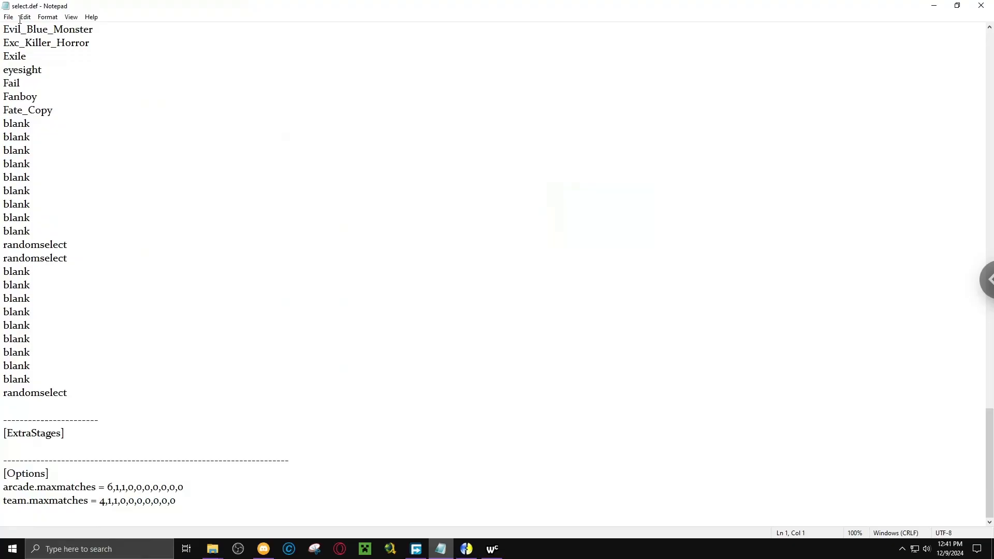
pyautogui.moveTo(5, 119); pyautogui.dragTo(74, 397)
pyautogui.hotkey('ctrl', 'c')
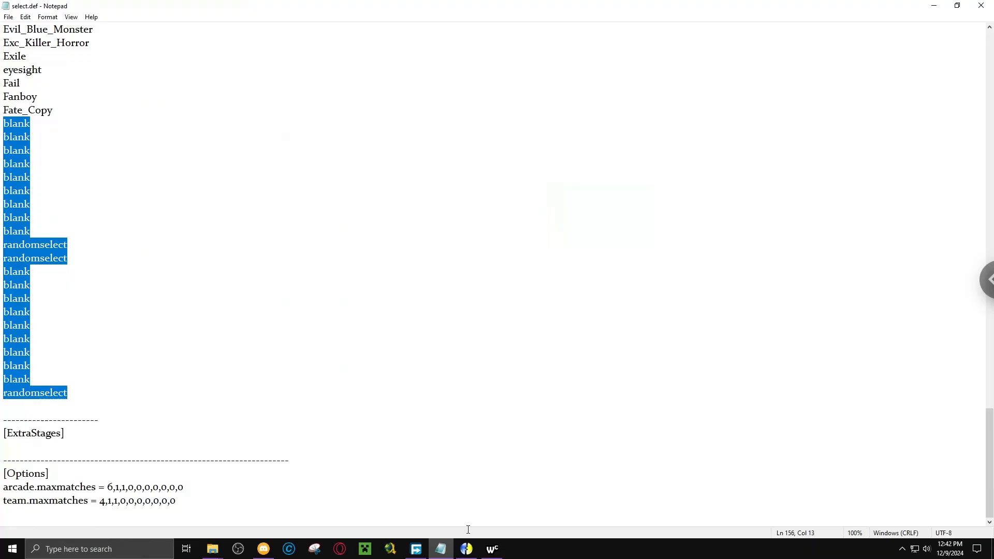
pyautogui.click(493, 549)
pyautogui.moveTo(517, 403); pyautogui.dragTo(409, 62)
pyautogui.hotkey('ctrl', 'v')
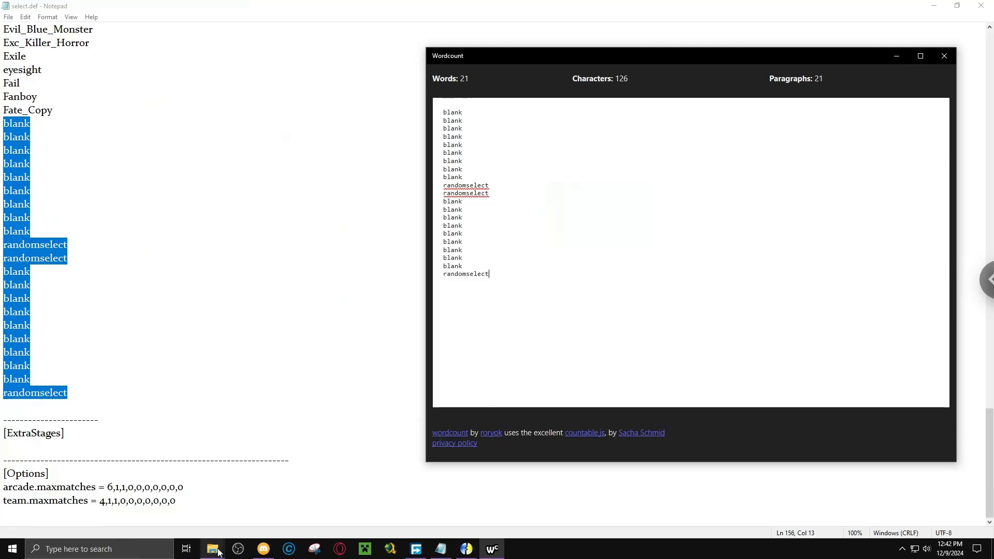
# Select the 21 folders from Fate_Copy_L through FriezaHD in New Chars and copy their paths.
pyautogui.moveTo(218, 552)
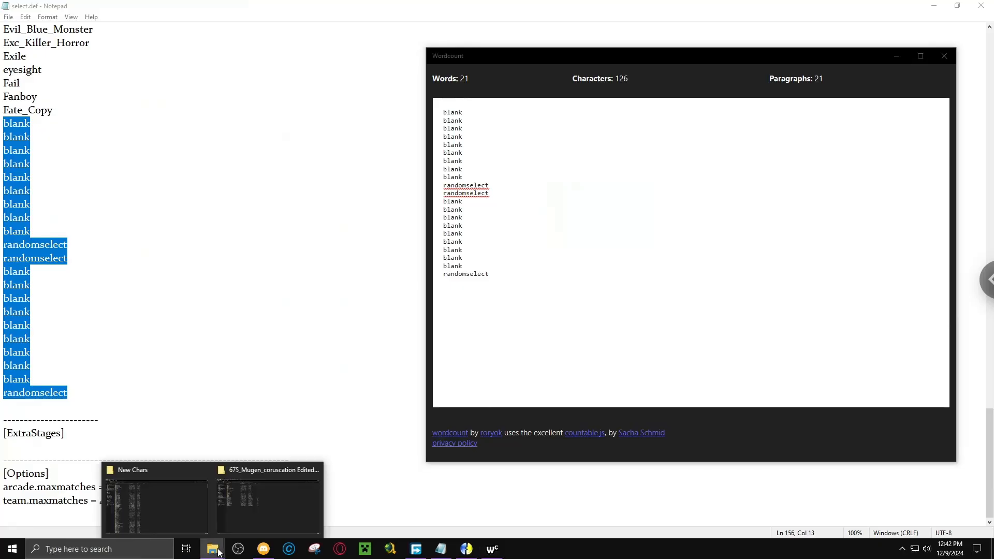
pyautogui.click(198, 511)
pyautogui.click(269, 64)
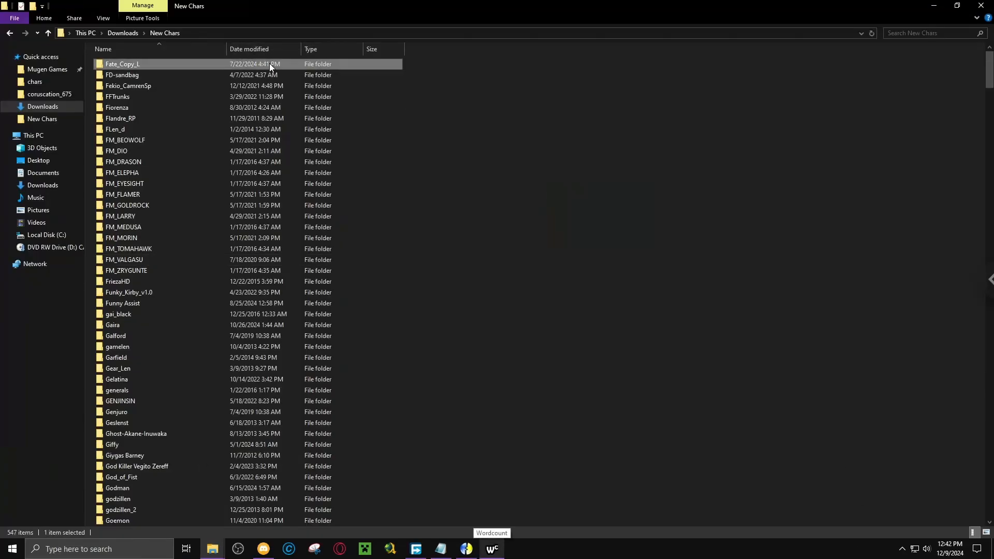
pyautogui.moveTo(417, 68); pyautogui.dragTo(372, 221)
pyautogui.moveTo(377, 313); pyautogui.dragTo(346, 278)
pyautogui.click(42, 20)
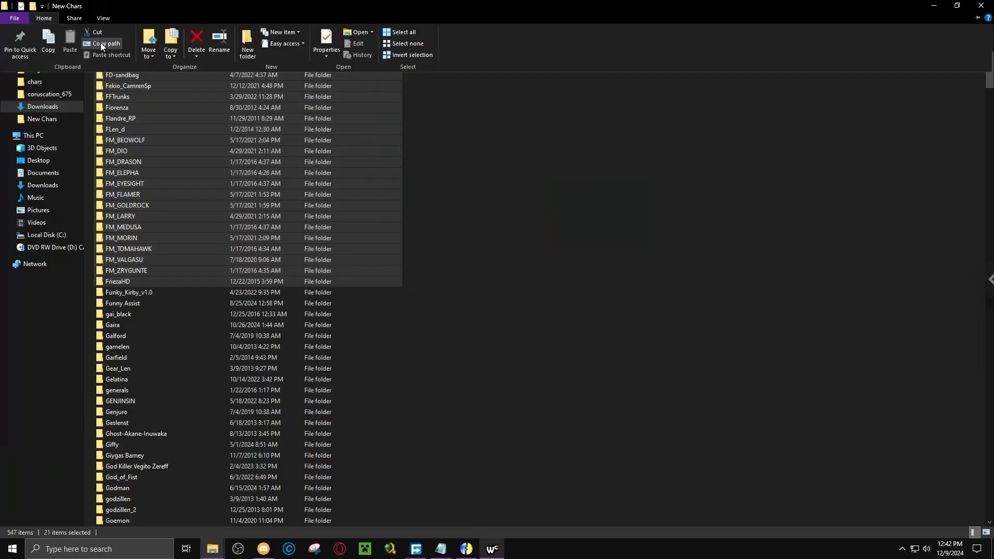
# Replace the selected blank and randomselect lines below Fate_Copy in select.def with the copied folder paths.
pyautogui.click(442, 549)
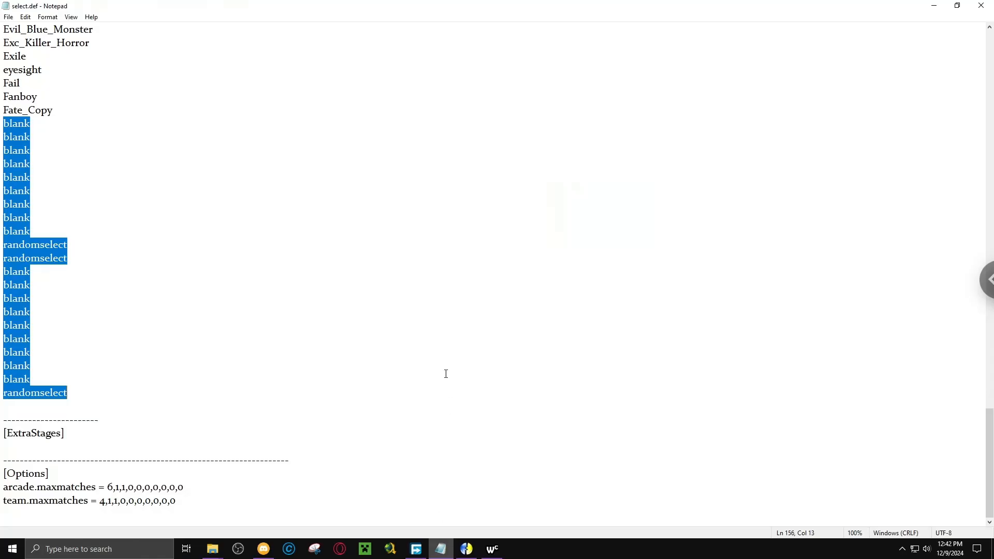
pyautogui.press('Delete')
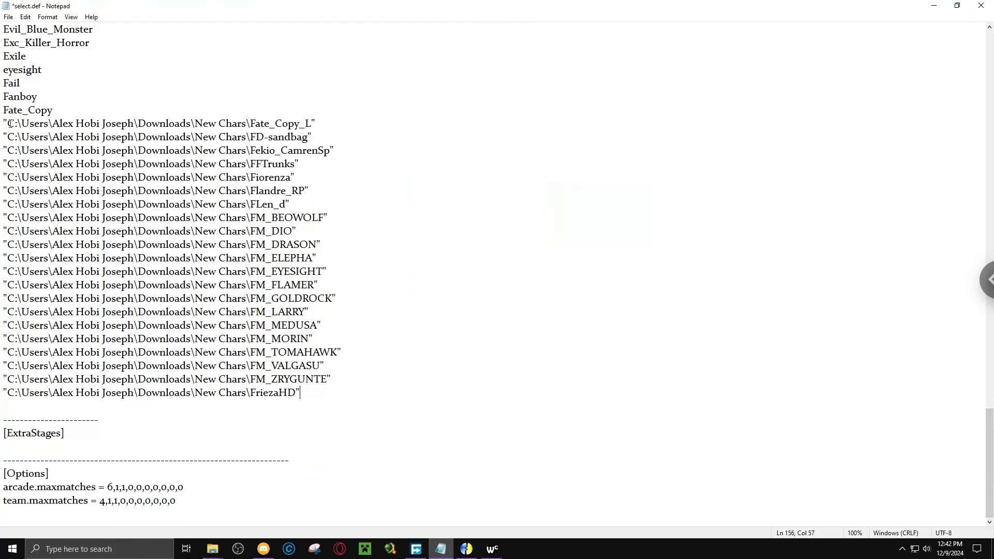
# Remove the leading quote and folder path through New Chars\ from every pasted entry by replacing all occurrences with nothing.
pyautogui.moveTo(4, 124); pyautogui.dragTo(250, 124)
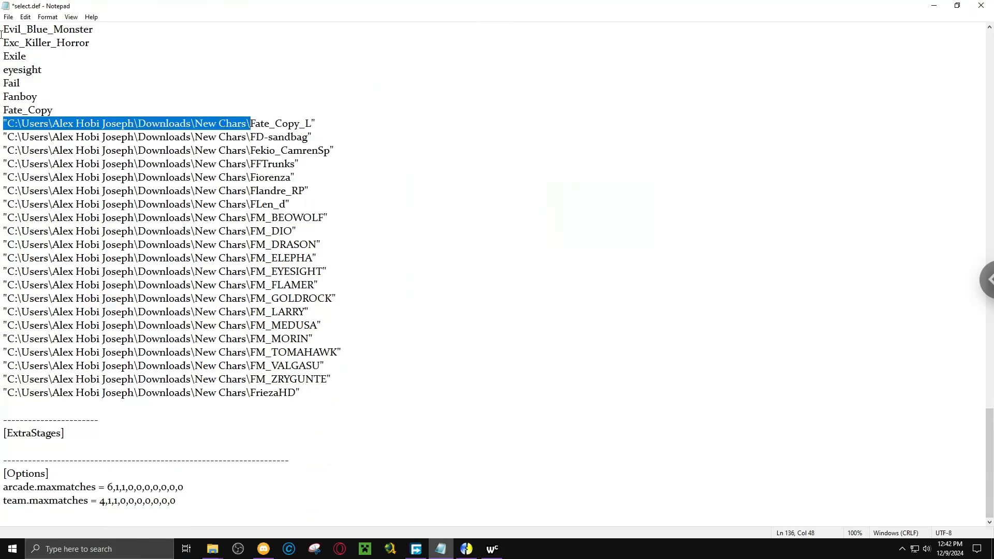
pyautogui.click(25, 17)
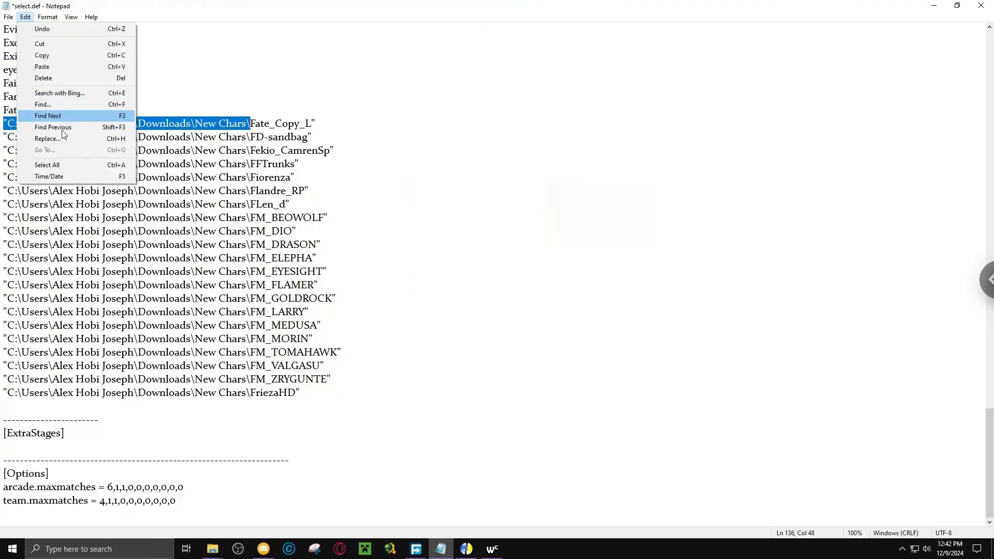
pyautogui.click(55, 139)
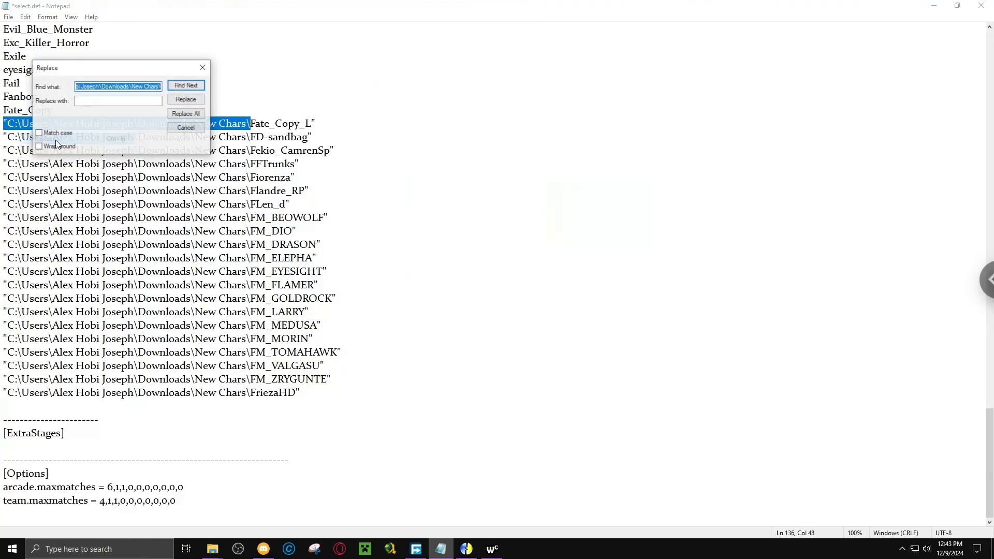
pyautogui.click(186, 114)
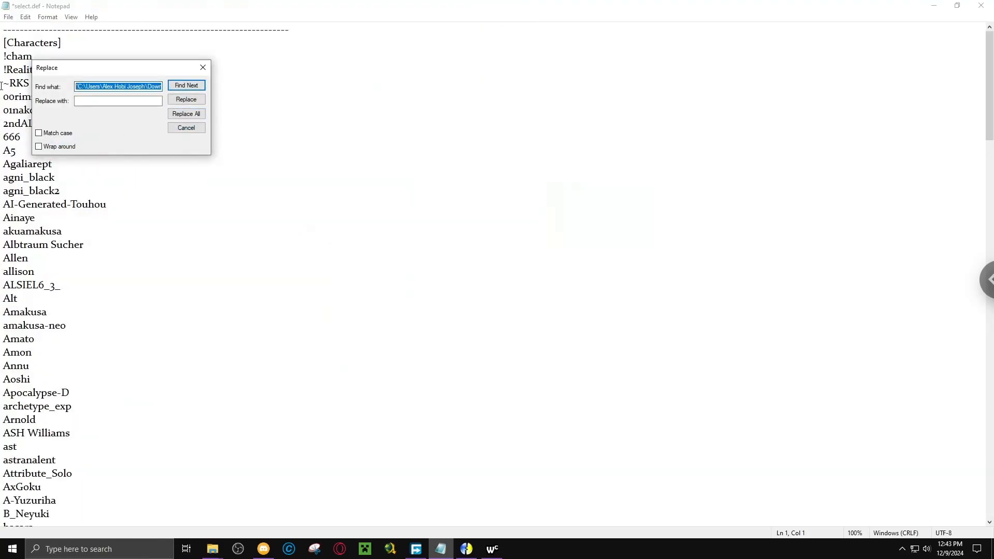
# Replace all remaining " characters in select.def with nothing.
pyautogui.write('"')
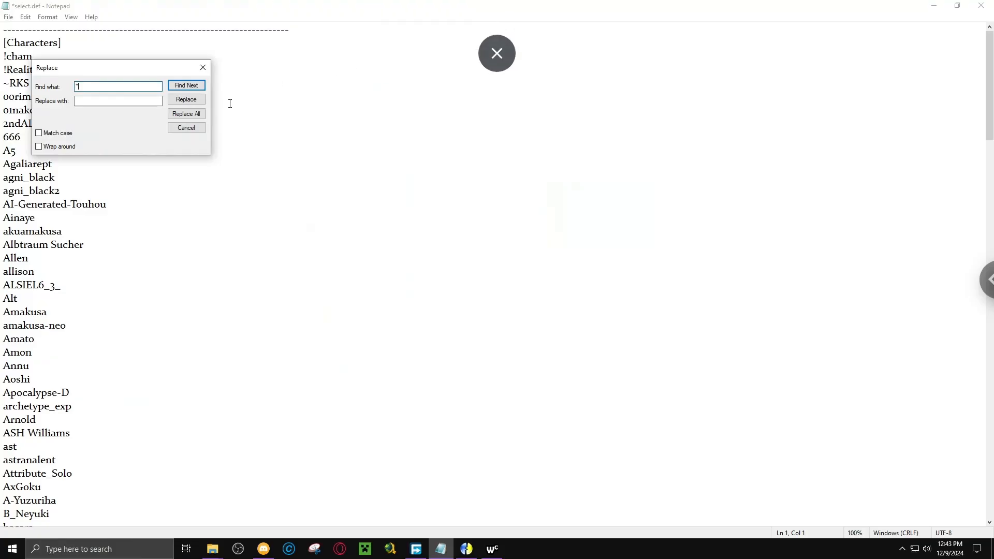
pyautogui.click(186, 113)
pyautogui.click(203, 68)
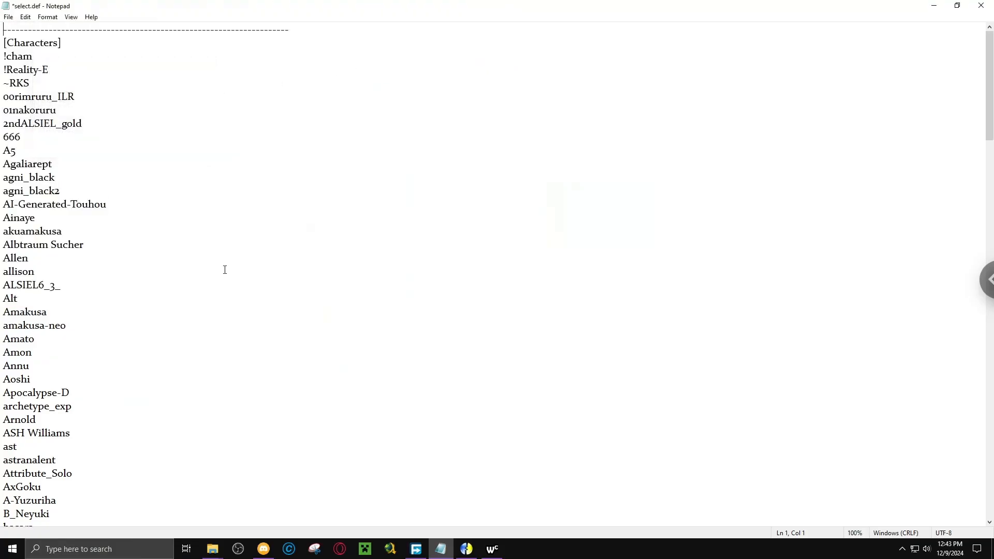
# Add an empty line below FriezaHD at the end of the character list and save select.def.
pyautogui.scroll(-20, 225, 269)
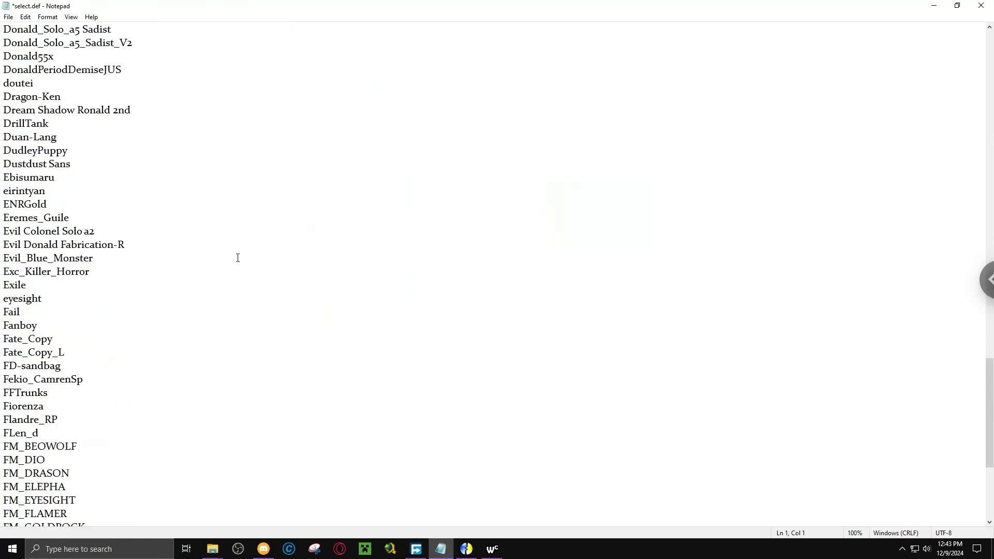
pyautogui.scroll(-5, 238, 258)
pyautogui.click(28, 437)
pyautogui.press('Return')
pyautogui.click(28, 438)
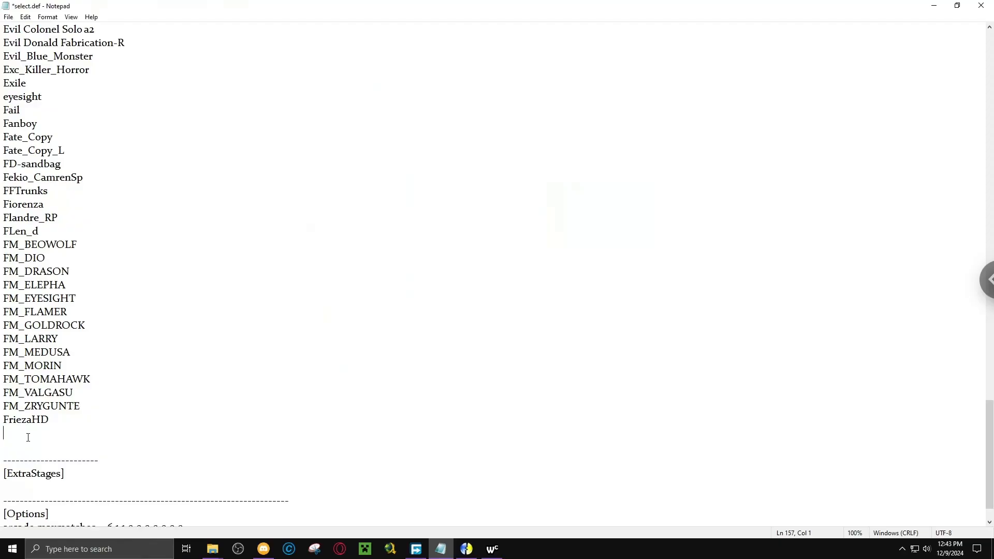
pyautogui.click(8, 18)
pyautogui.click(32, 65)
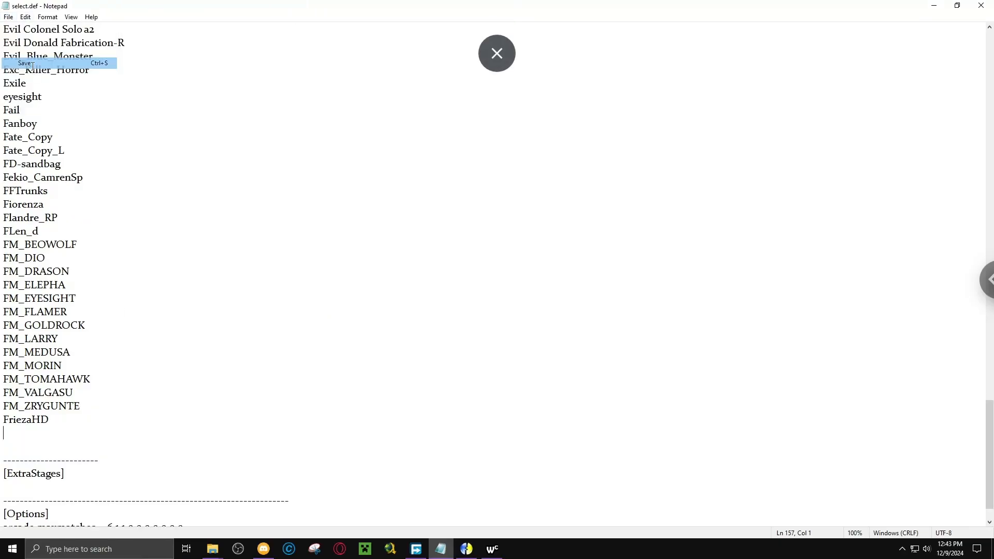
# Move the selected Fate_Copy_L through FriezaHD folders from New Chars into the game's chars folder.
pyautogui.click(212, 549)
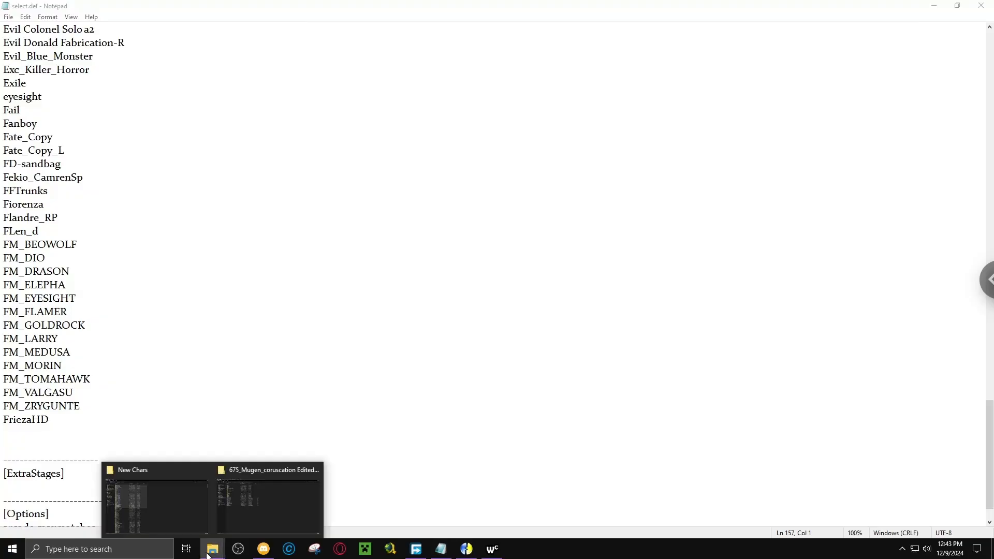
pyautogui.click(197, 498)
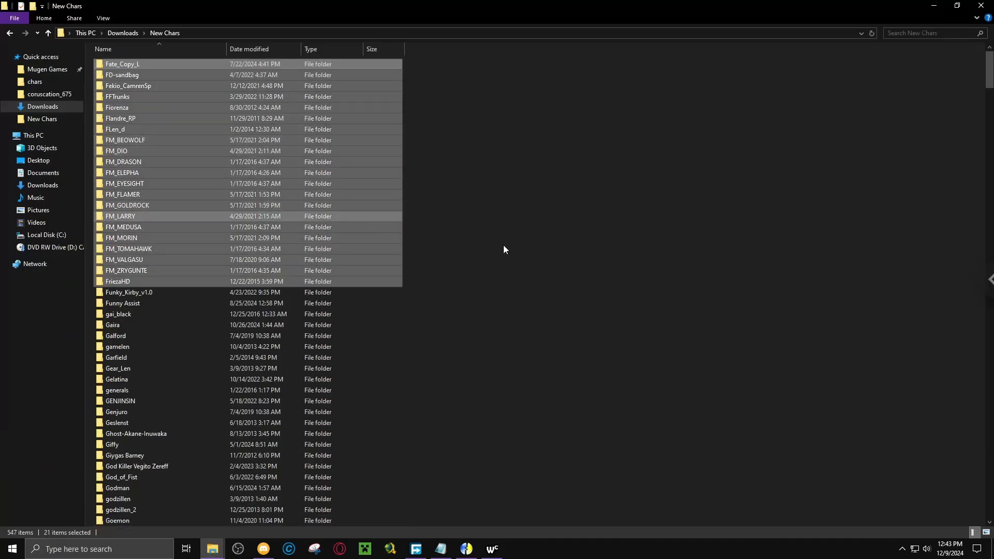
pyautogui.moveTo(262, 205); pyautogui.dragTo(116, 65)
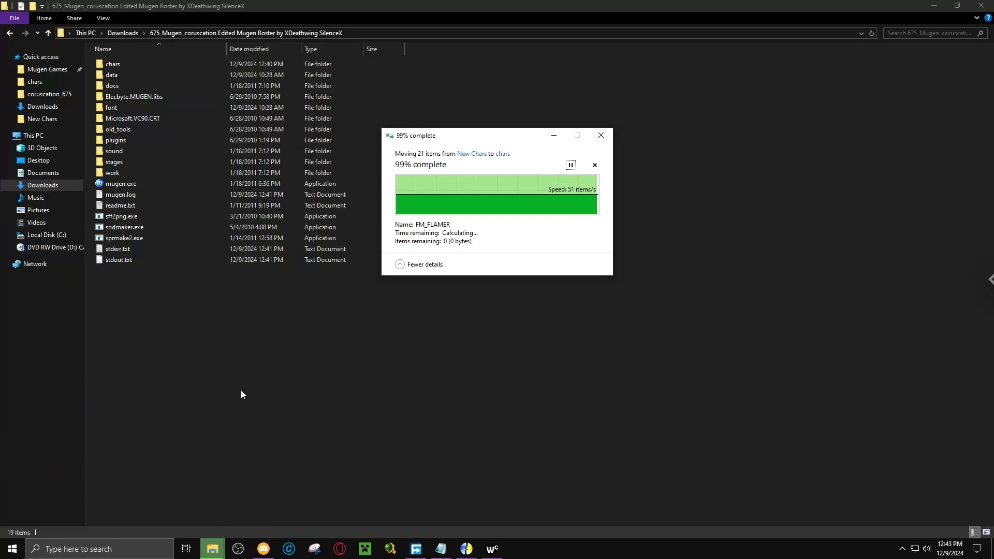
# Open select.def from the game's data folder and examine its comments, character entries and ExtraStages section.
pyautogui.click(114, 77)
pyautogui.doubleClick(115, 77)
pyautogui.click(102, 218)
pyautogui.doubleClick(101, 218)
pyautogui.scroll(-11, 388, 288)
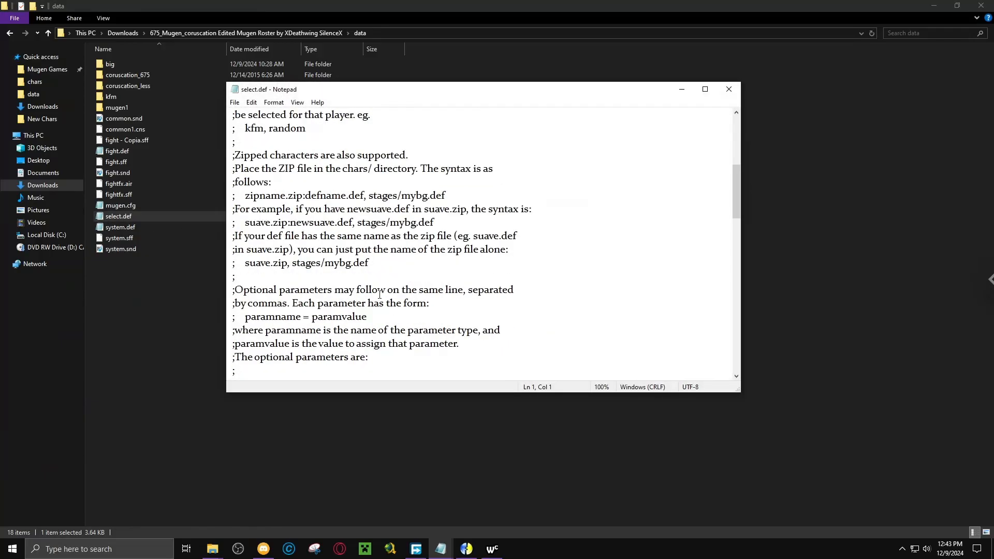
pyautogui.scroll(-15, 389, 288)
pyautogui.scroll(4, 329, 249)
pyautogui.scroll(2, 329, 249)
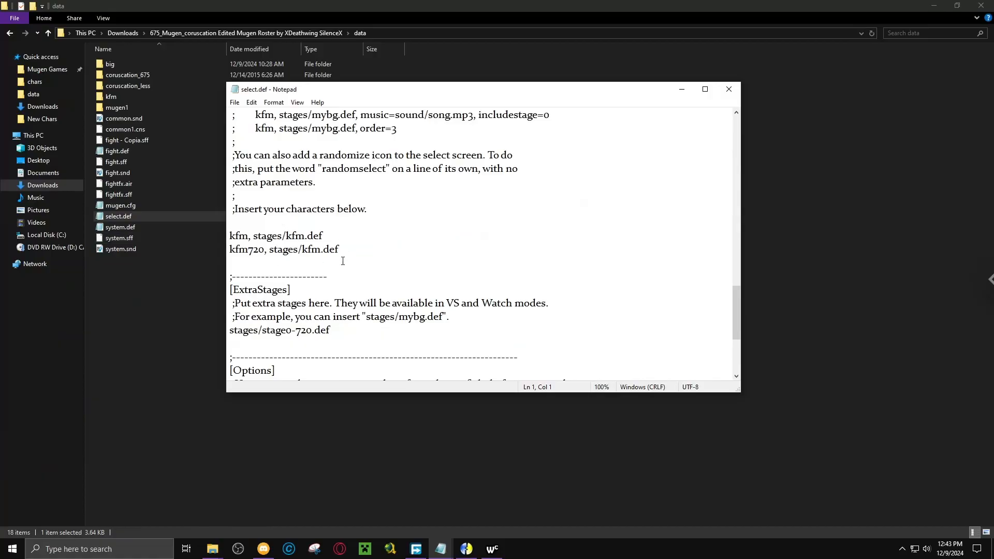
# Close the default select.def opened from the data folder and return to the game's root folder.
pyautogui.click(729, 90)
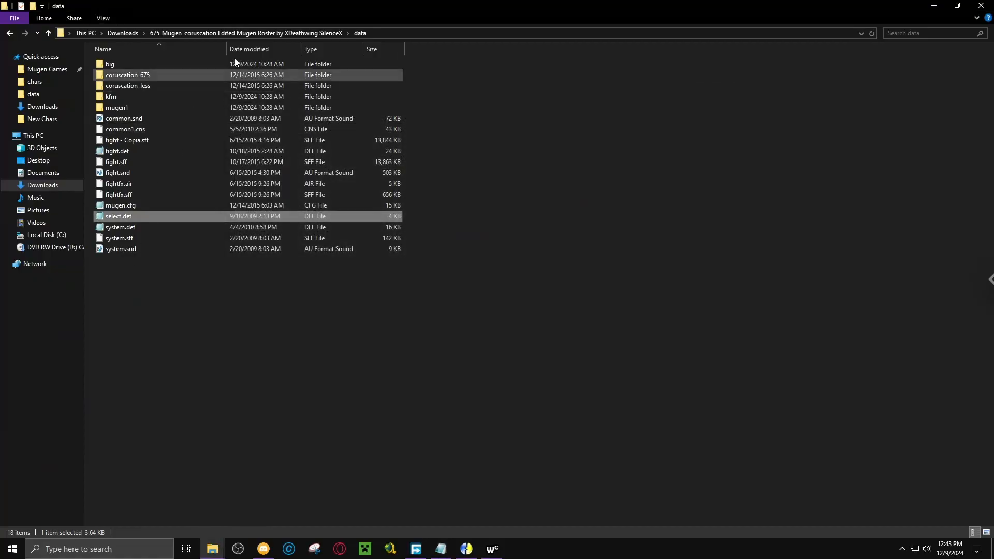
pyautogui.click(242, 33)
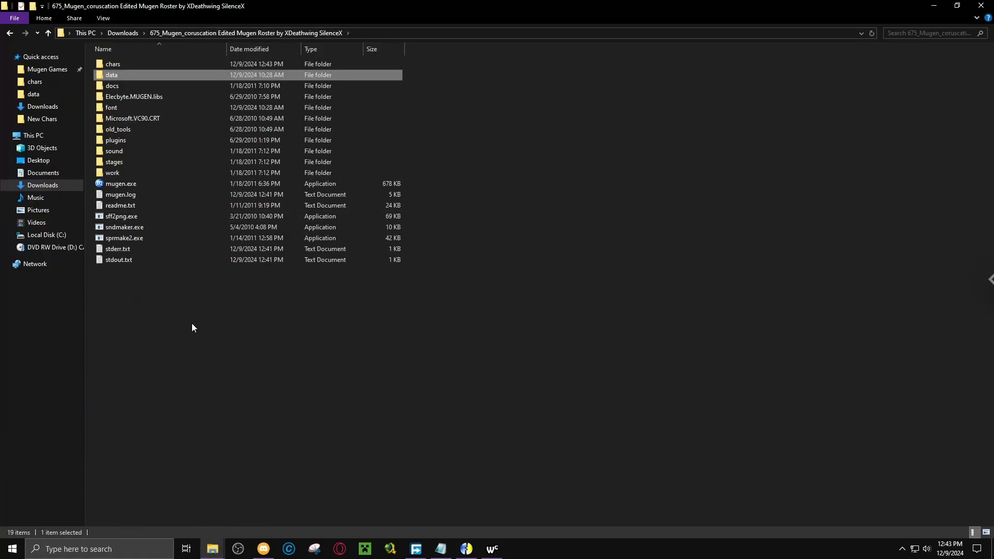
pyautogui.click(193, 324)
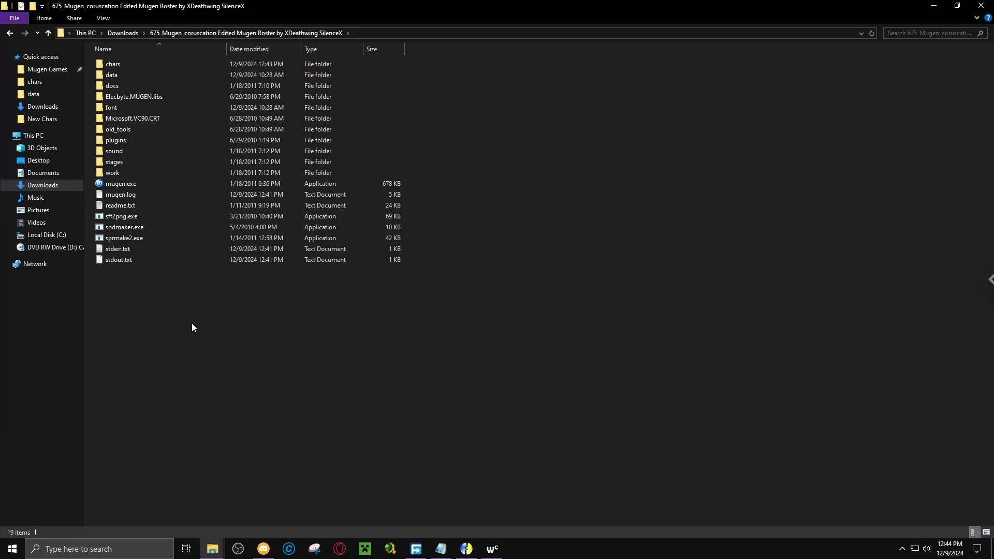
# Select the Funky_Kirby_v1.0 through Hanzo_M folders in New Chars and copy their paths.
pyautogui.click(441, 549)
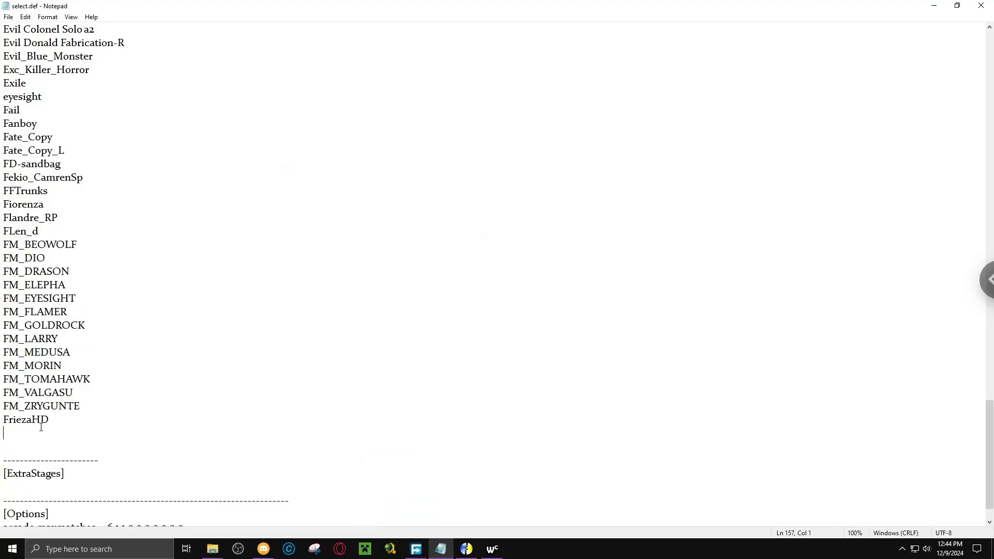
pyautogui.moveTo(213, 549)
pyautogui.click(186, 521)
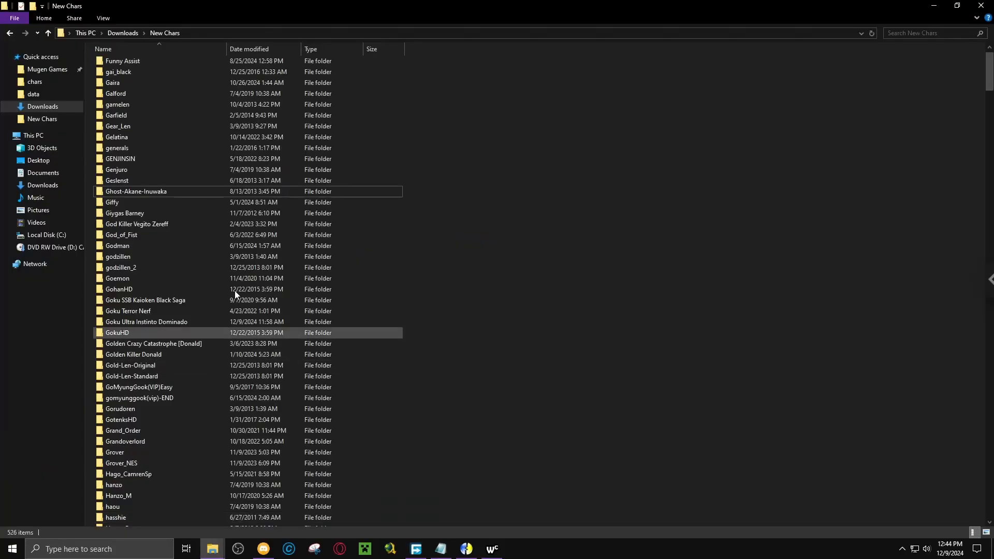
pyautogui.scroll(1, 179, 279)
pyautogui.click(390, 66)
pyautogui.moveTo(414, 67); pyautogui.dragTo(297, 507)
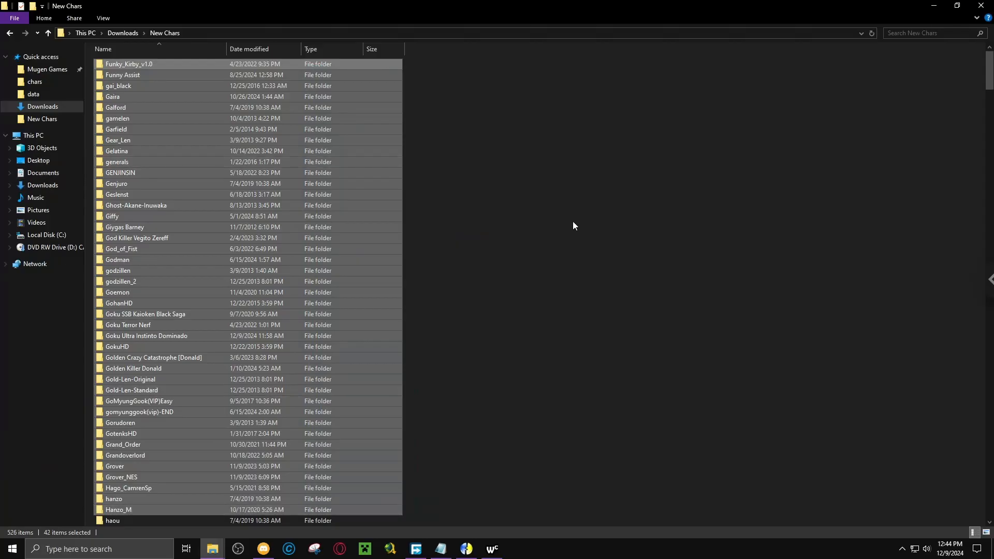
pyautogui.click(48, 20)
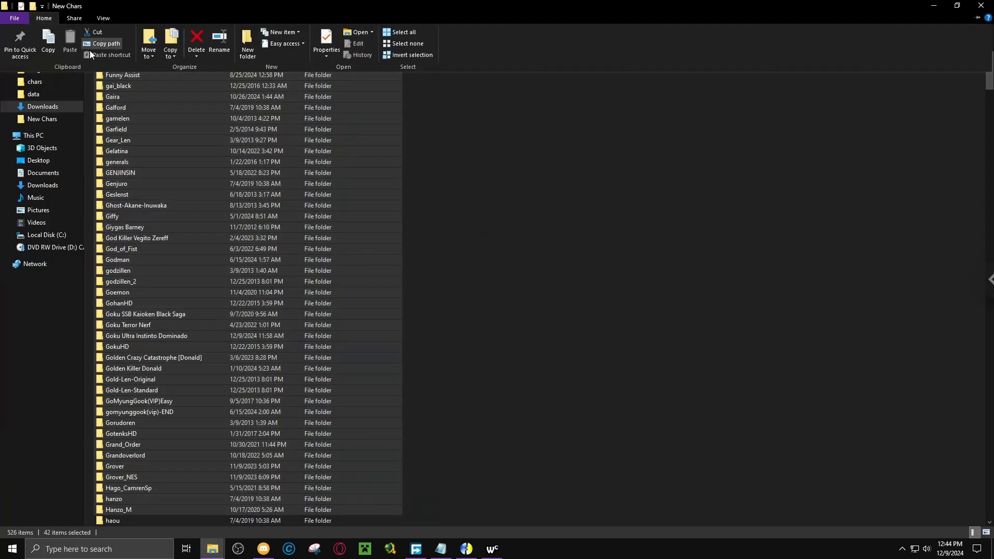
pyautogui.click(89, 45)
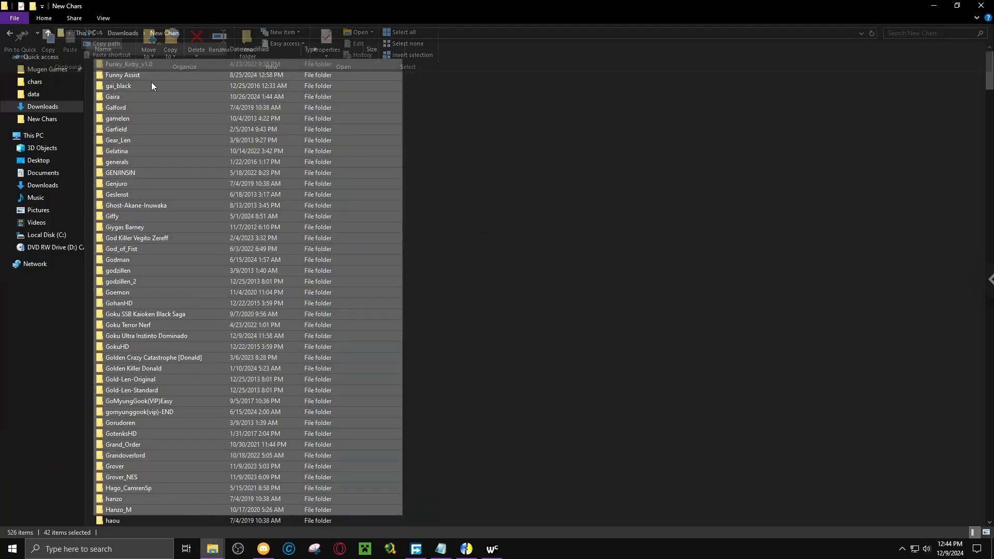
# Paste the copied folder paths into select.def on the empty line below FriezaHD.
pyautogui.click(444, 551)
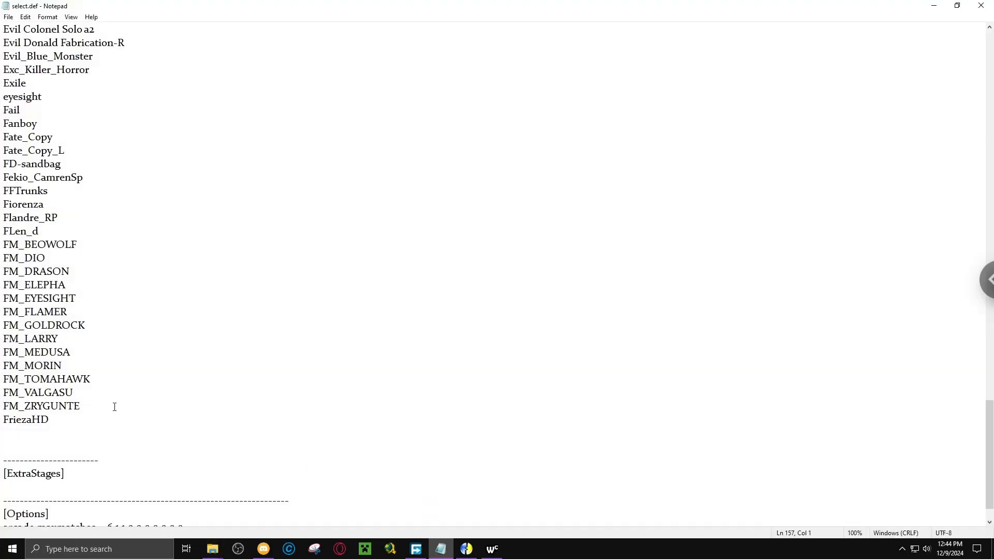
pyautogui.hotkey('ctrl', 'v')
pyautogui.scroll(-3, 109, 388)
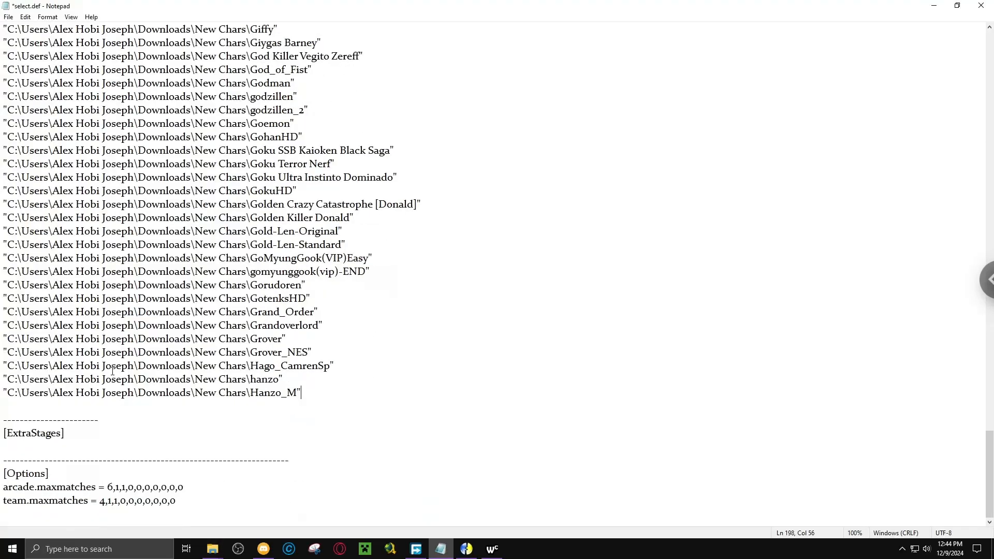
# Replace every folder path prefix ending in Downloads\New Chars\, including its opening quote, with nothing in select.def.
pyautogui.moveTo(3, 392); pyautogui.dragTo(263, 399)
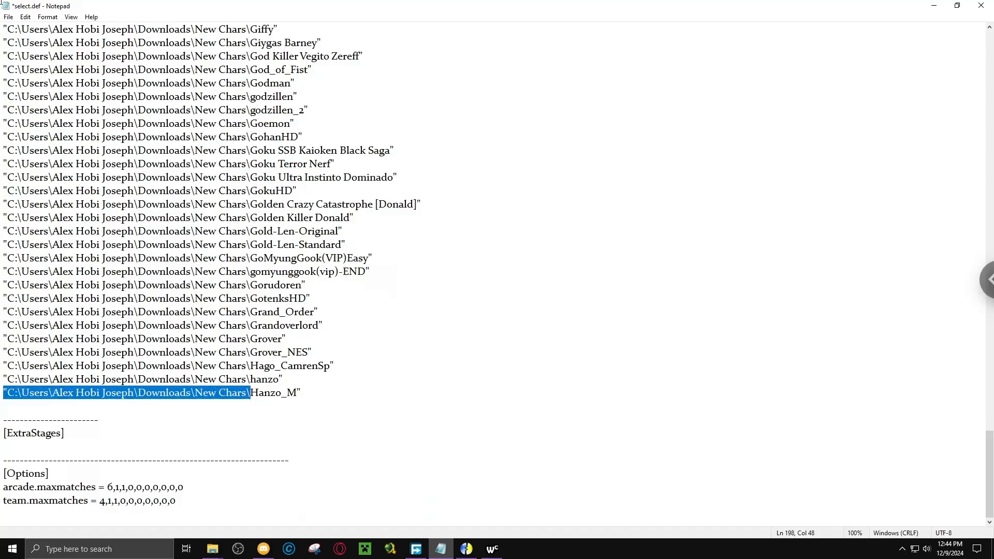
pyautogui.click(24, 17)
pyautogui.click(58, 141)
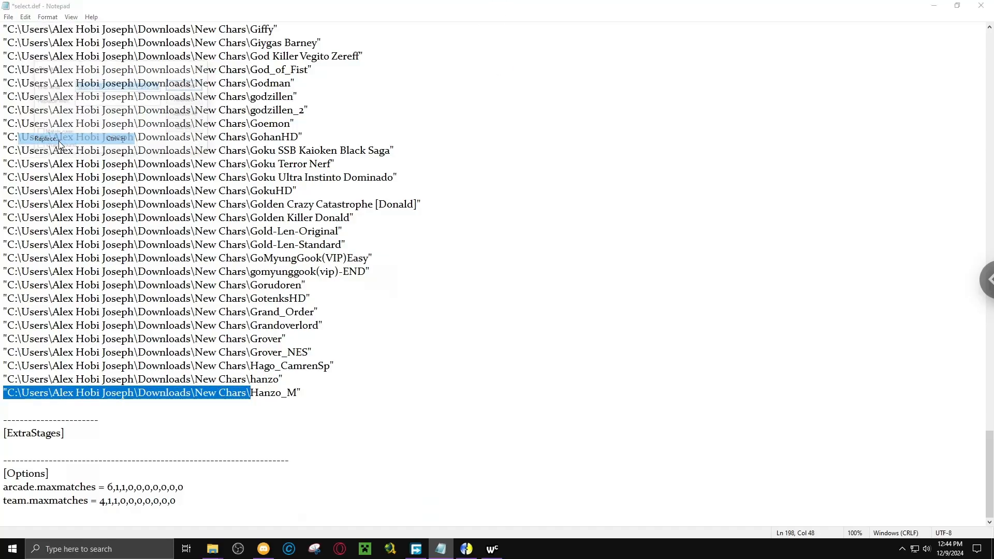
pyautogui.click(194, 114)
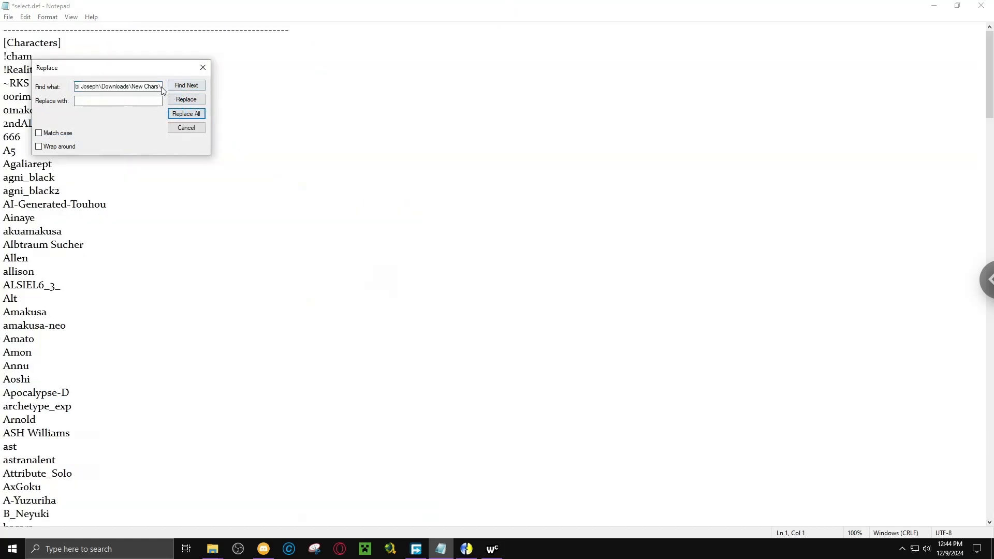
# Replace all remaining " characters after the pasted character names with nothing and save select.def.
pyautogui.write('"')
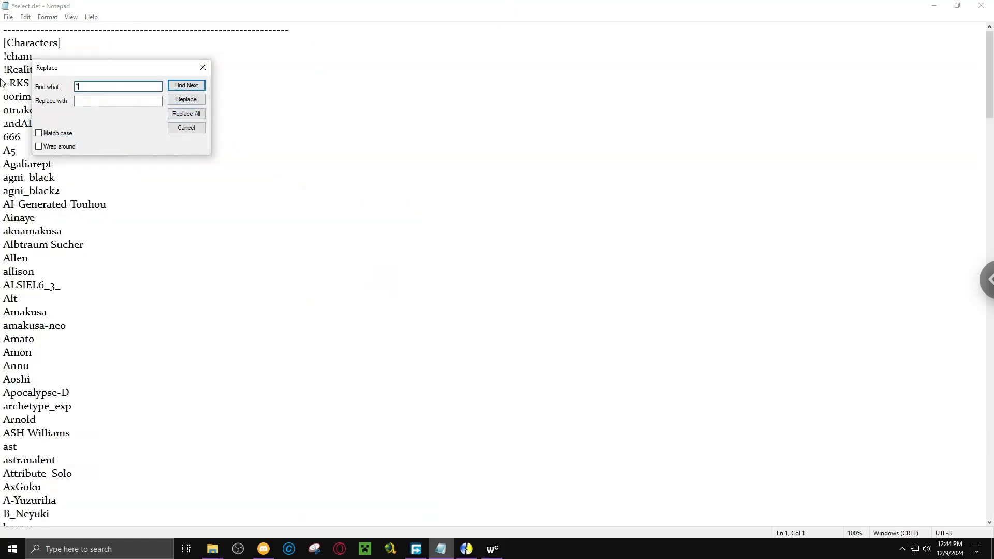
pyautogui.click(188, 114)
pyautogui.click(204, 67)
pyautogui.click(9, 17)
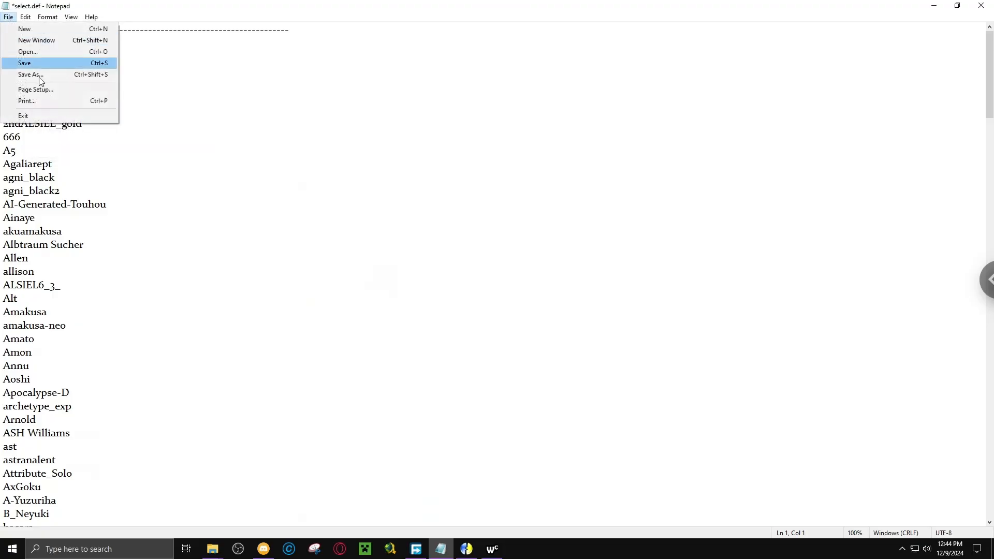
pyautogui.click(39, 64)
# Move the selected Funky_Kirby_v1.0 through Hanzo_M folders from New Chars into the game's chars folder.
pyautogui.click(212, 549)
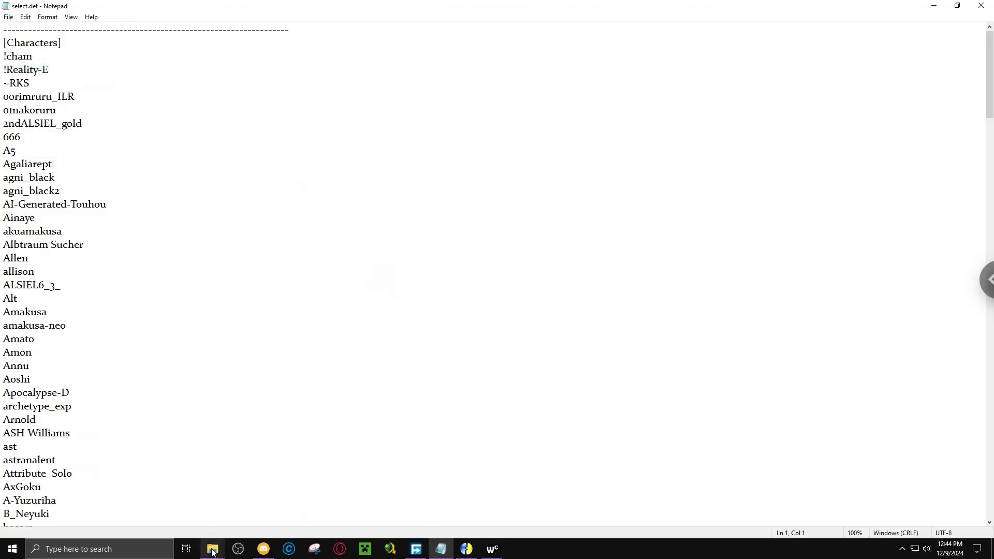
pyautogui.click(198, 521)
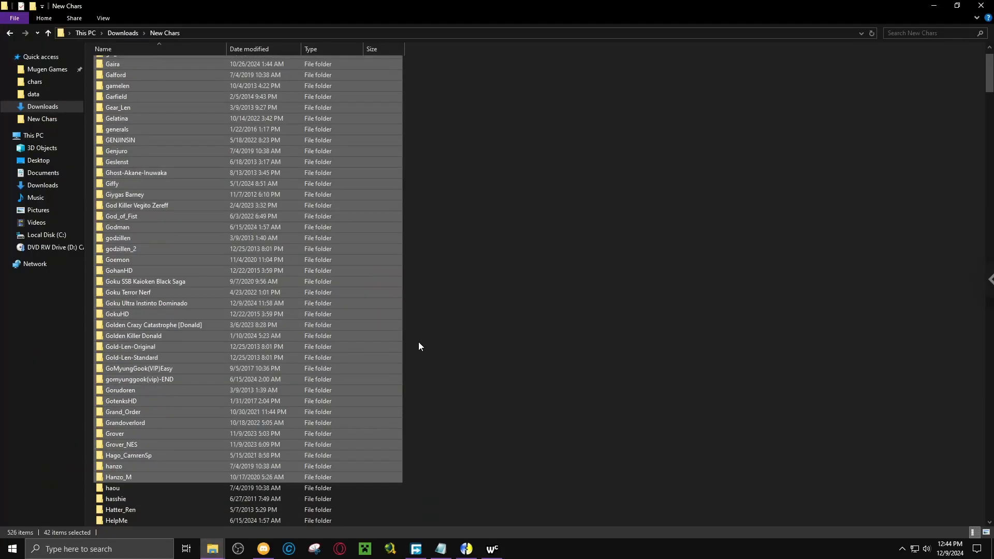
pyautogui.moveTo(222, 337); pyautogui.dragTo(124, 68)
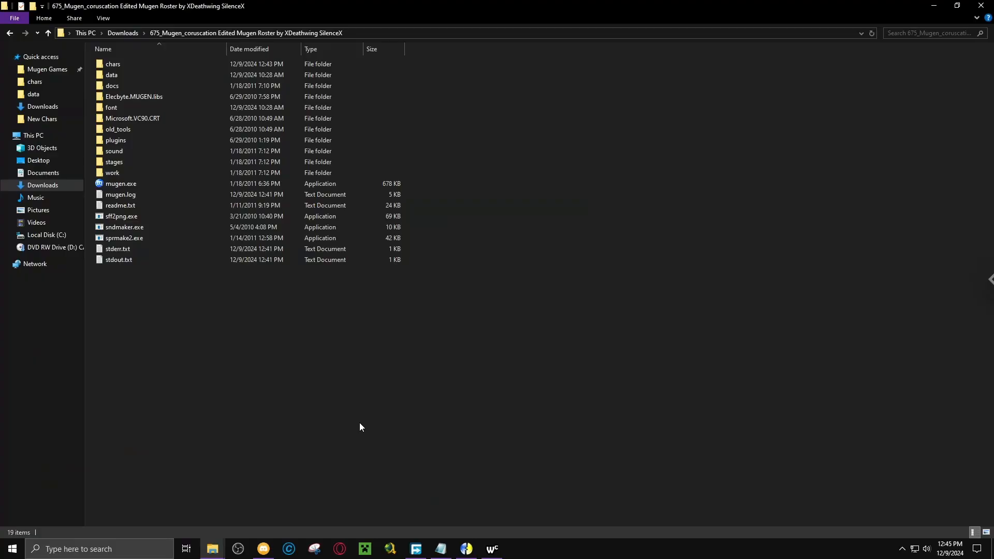
pyautogui.click(441, 550)
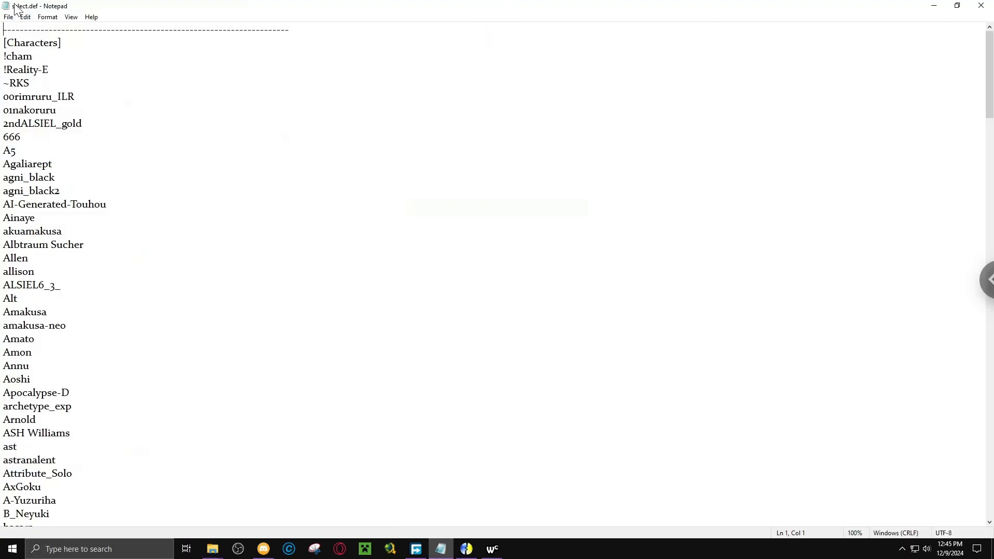
pyautogui.click(925, 6)
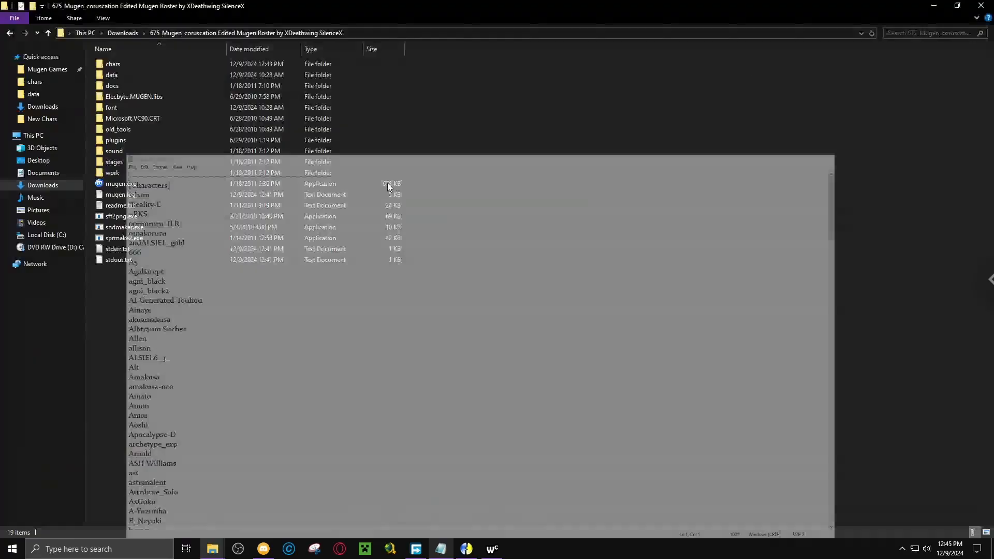
pyautogui.click(448, 551)
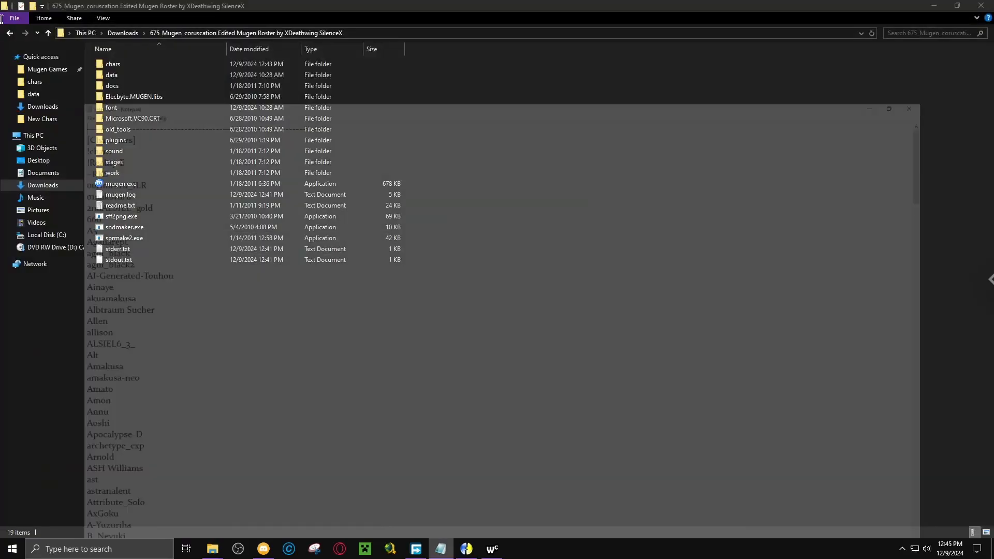
pyautogui.click(8, 17)
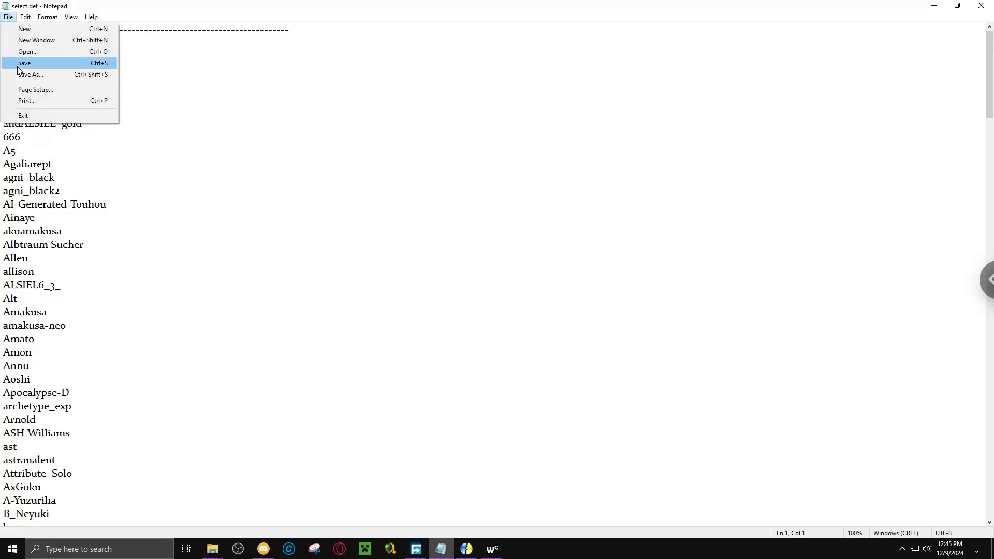
pyautogui.click(207, 70)
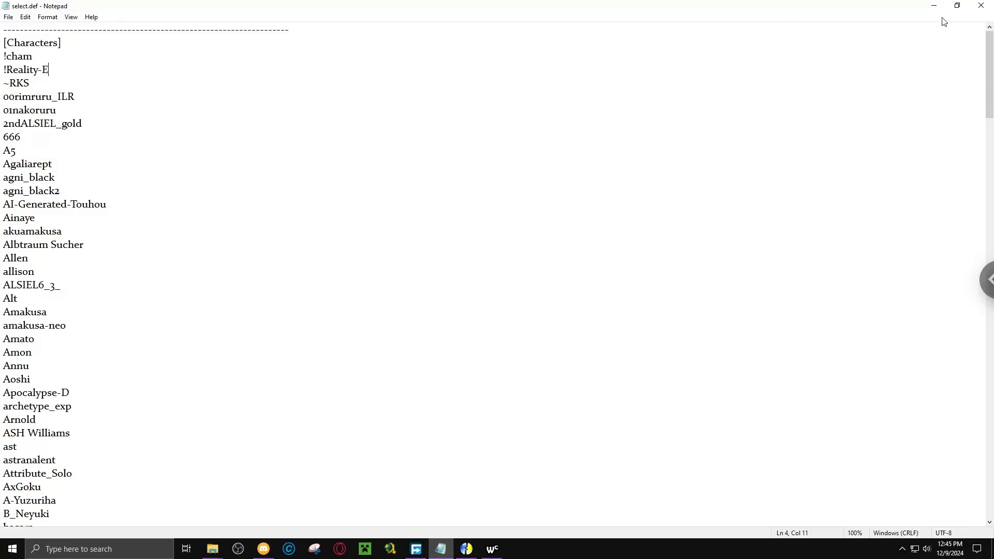
pyautogui.click(934, 5)
# Launch mugen.exe and open Versus mode to check the updated roster up to Hanzo_M.
pyautogui.click(136, 194)
pyautogui.click(131, 184)
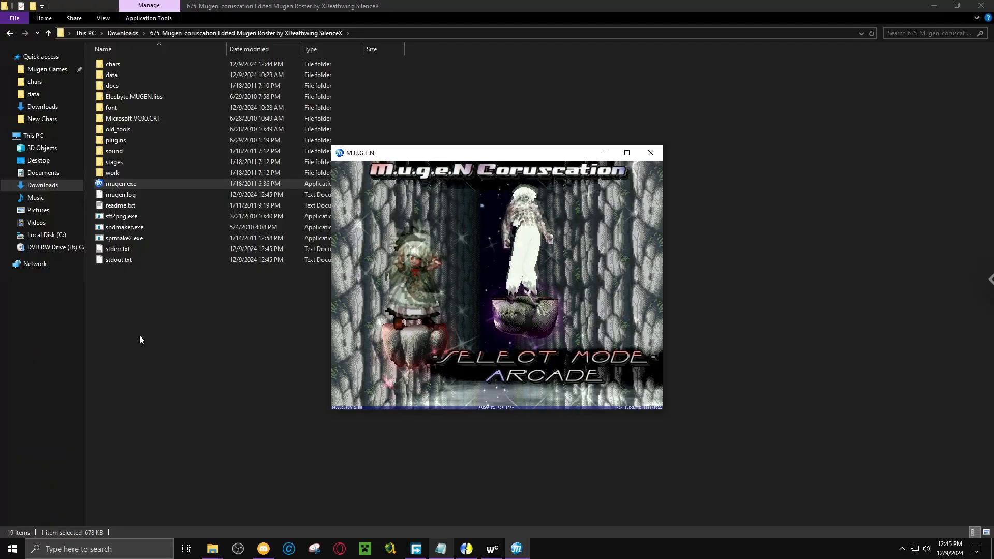
pyautogui.press('Down')
pyautogui.press('Return')
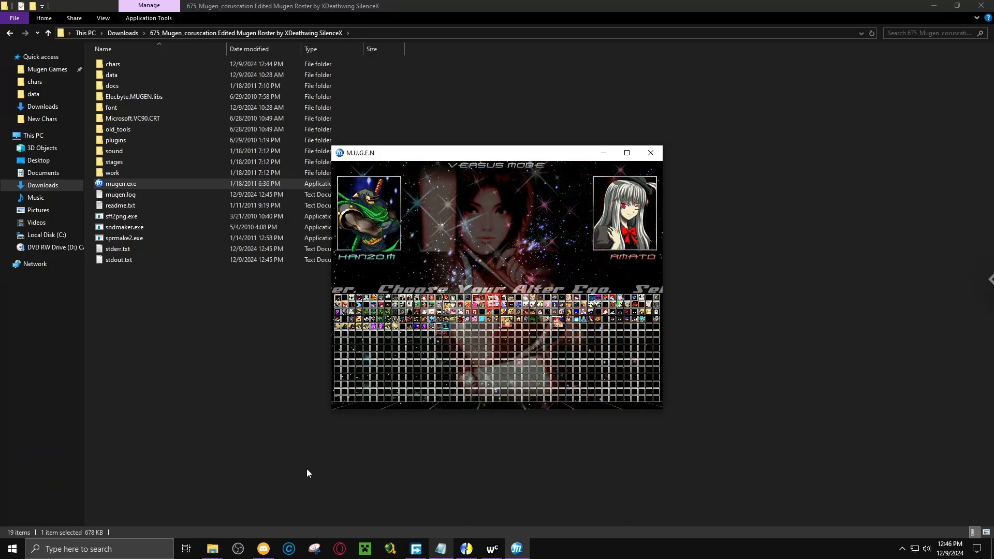
# Check the select.def character list down to its last entry, and exit the running game.
pyautogui.click(440, 548)
pyautogui.scroll(-20, 497, 378)
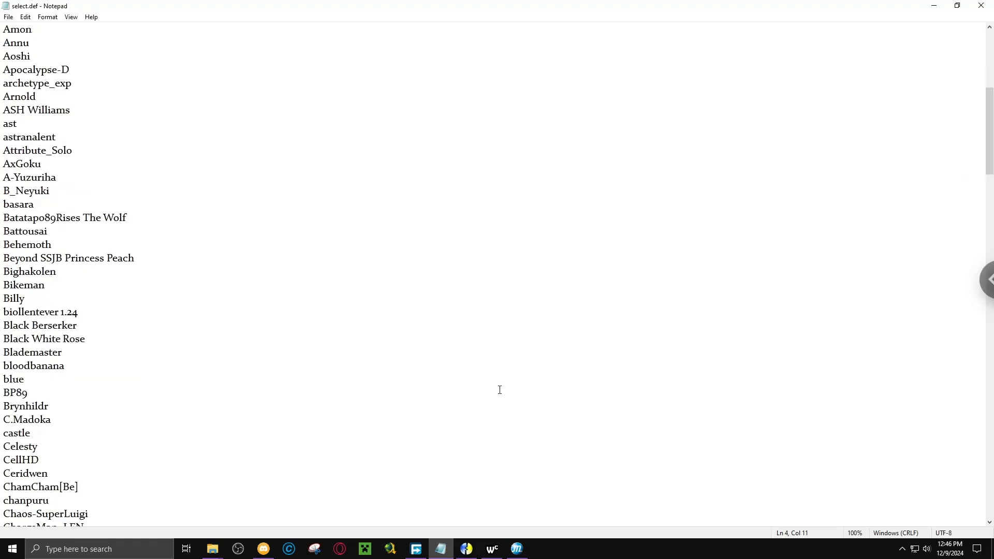
pyautogui.scroll(-20, 499, 395)
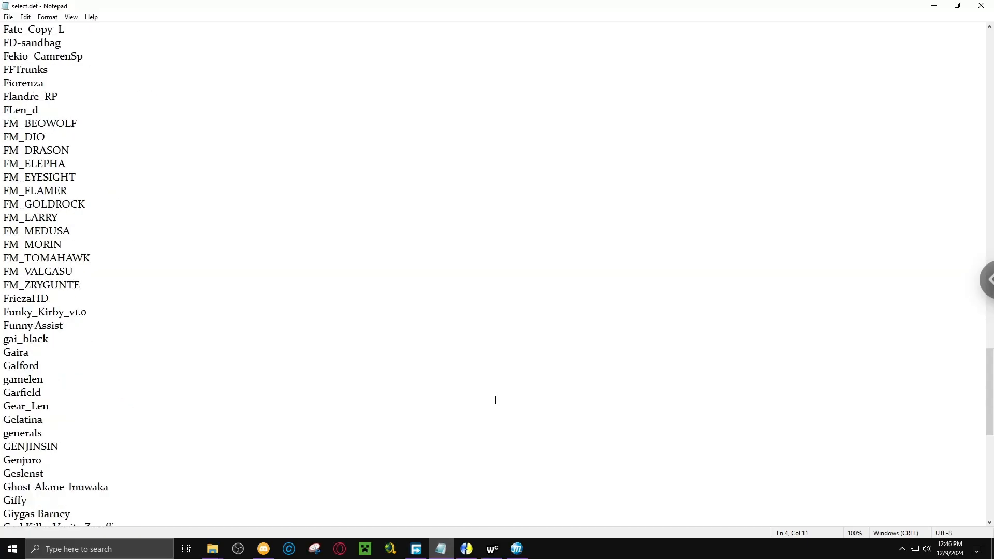
pyautogui.scroll(-7, 496, 401)
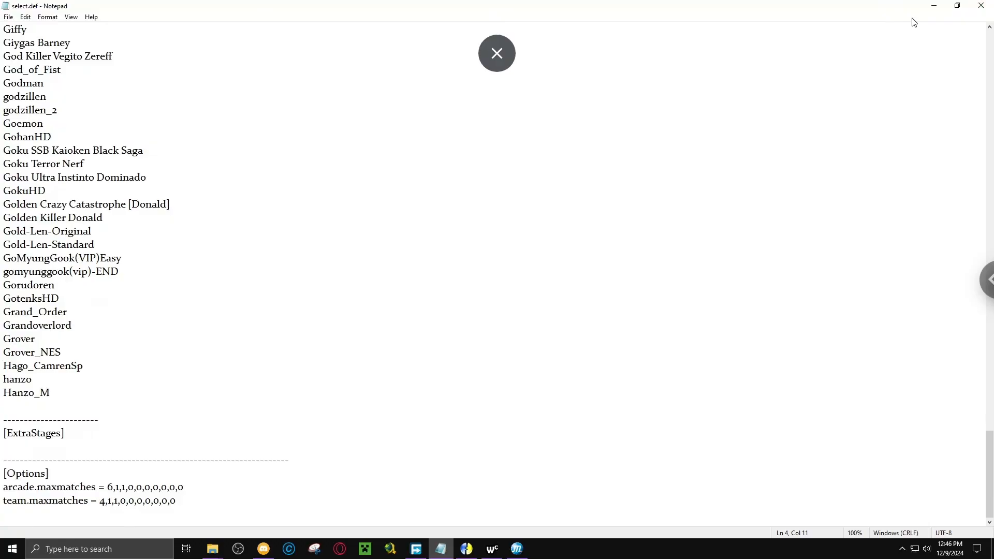
pyautogui.click(935, 11)
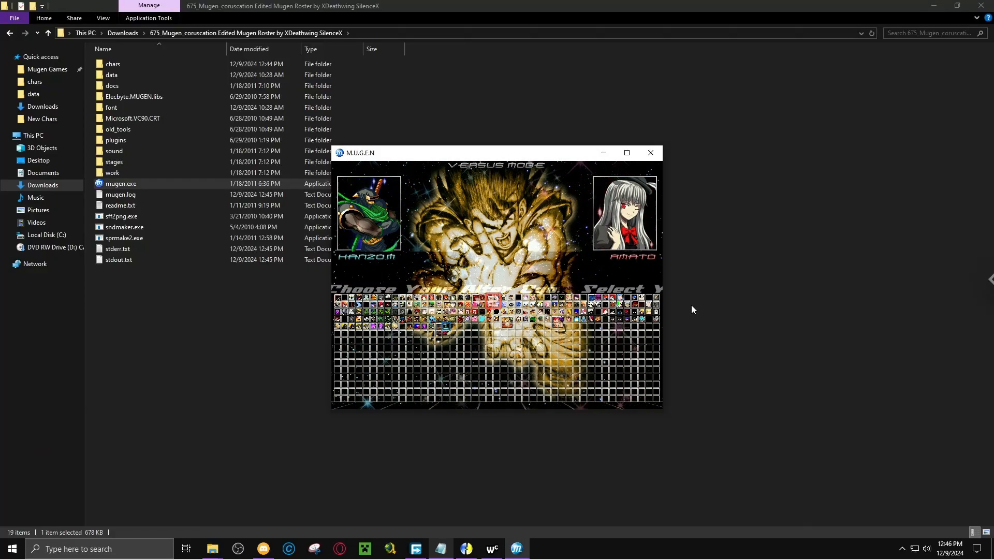
pyautogui.press('Escape')
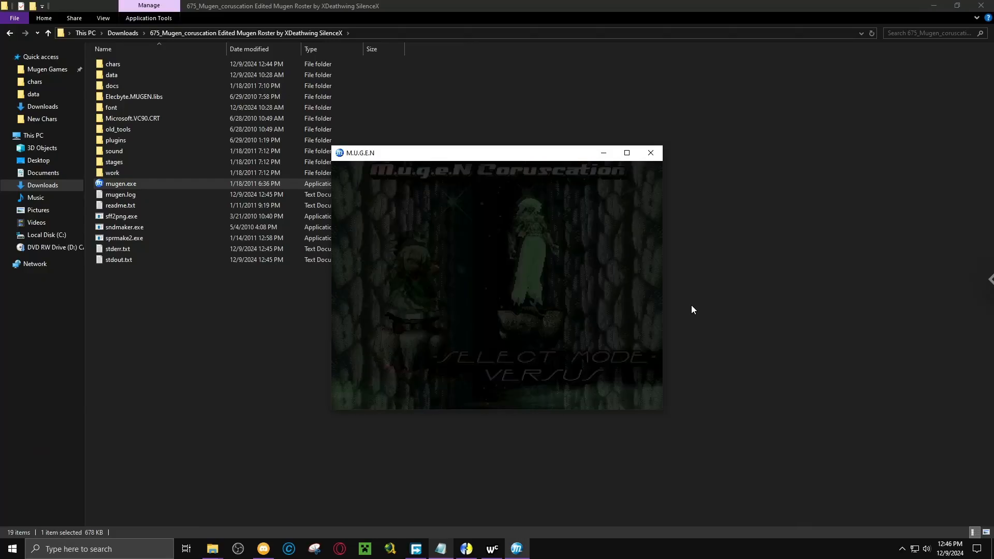
pyautogui.press('Escape')
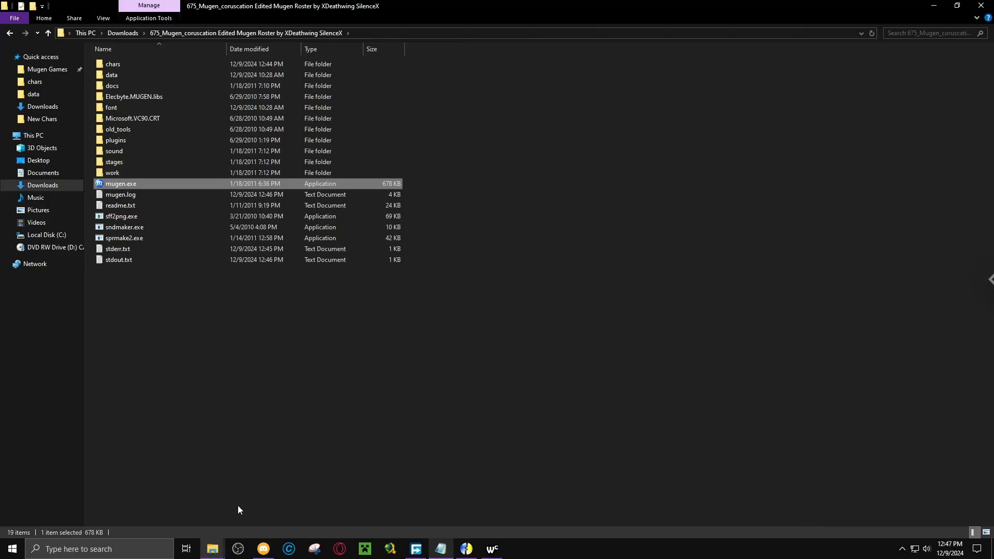
pyautogui.click(243, 547)
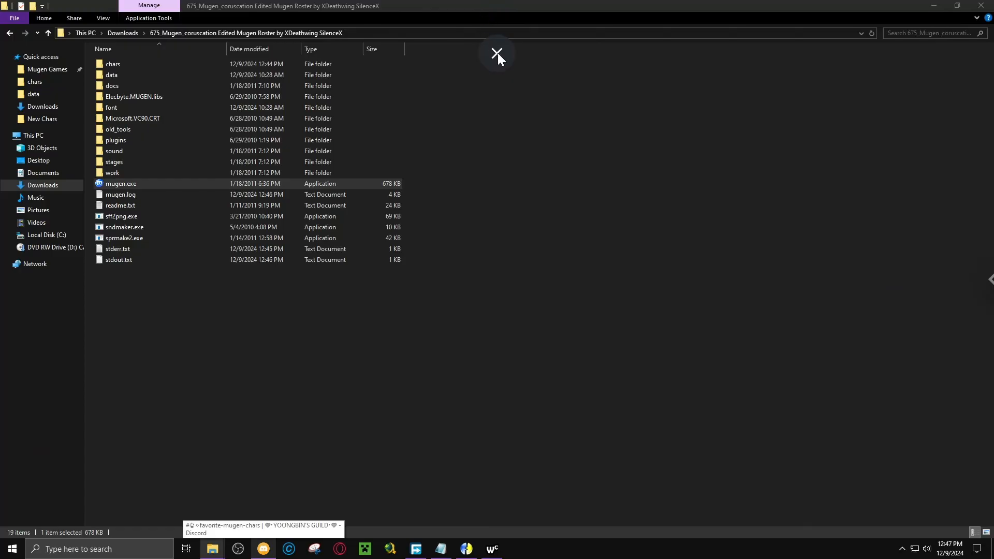
pyautogui.click(497, 53)
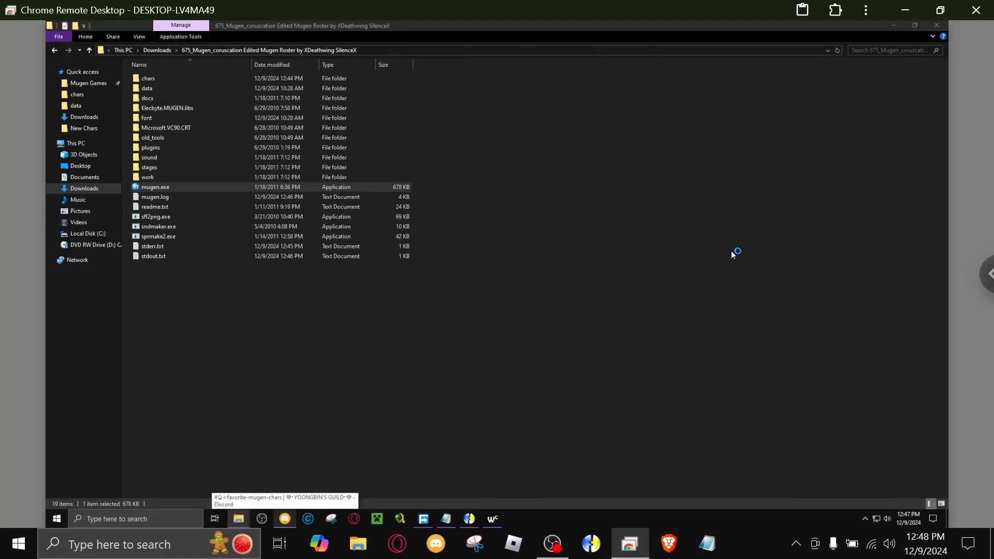
pyautogui.click(552, 547)
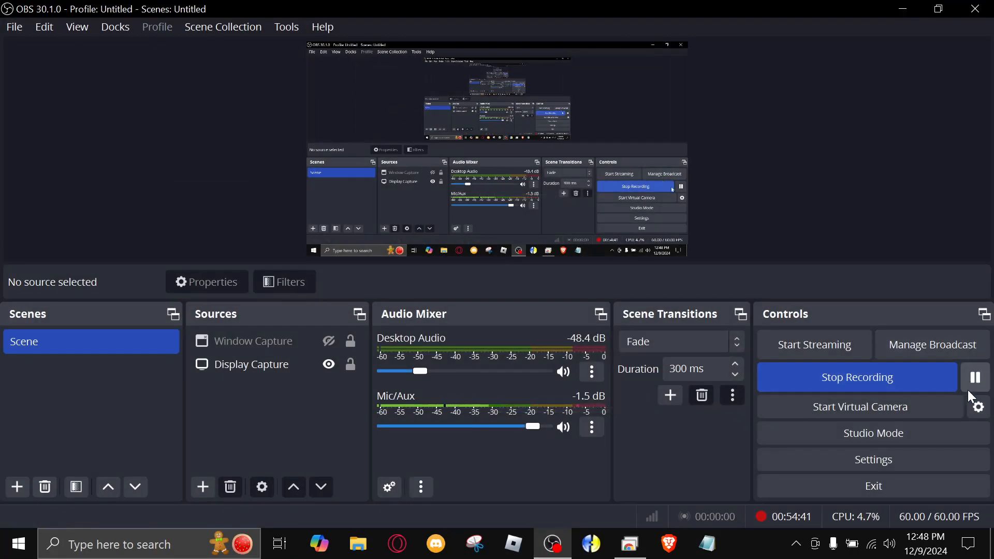
pyautogui.click(976, 378)
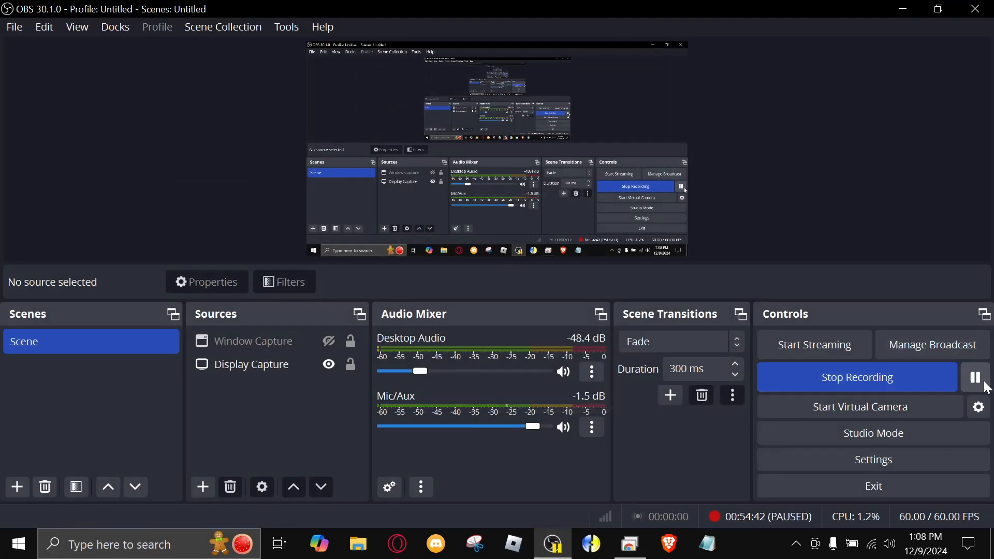
pyautogui.click(976, 377)
pyautogui.click(905, 9)
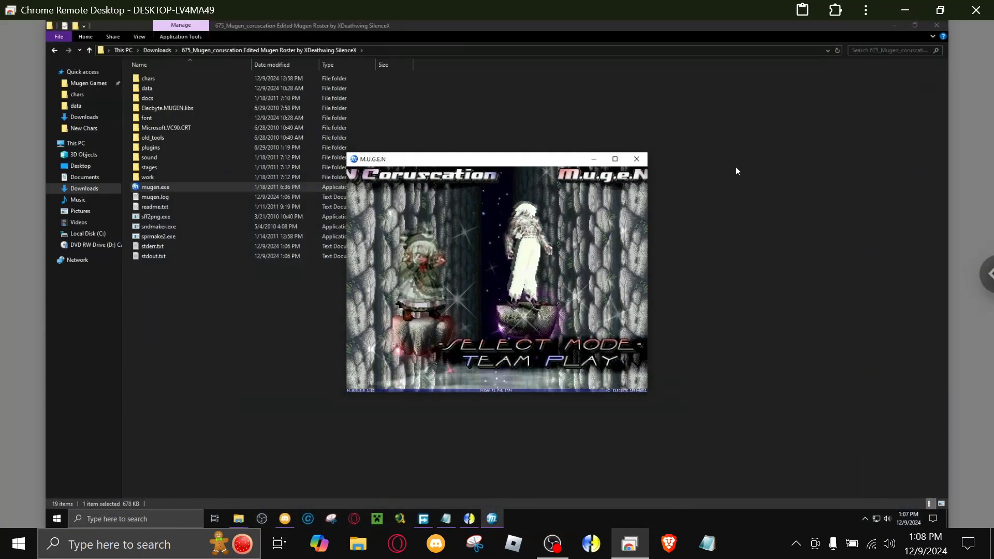
# Open Versus mode in the running game and browse the characters on the select screen.
pyautogui.press('Up')
pyautogui.press('Return')
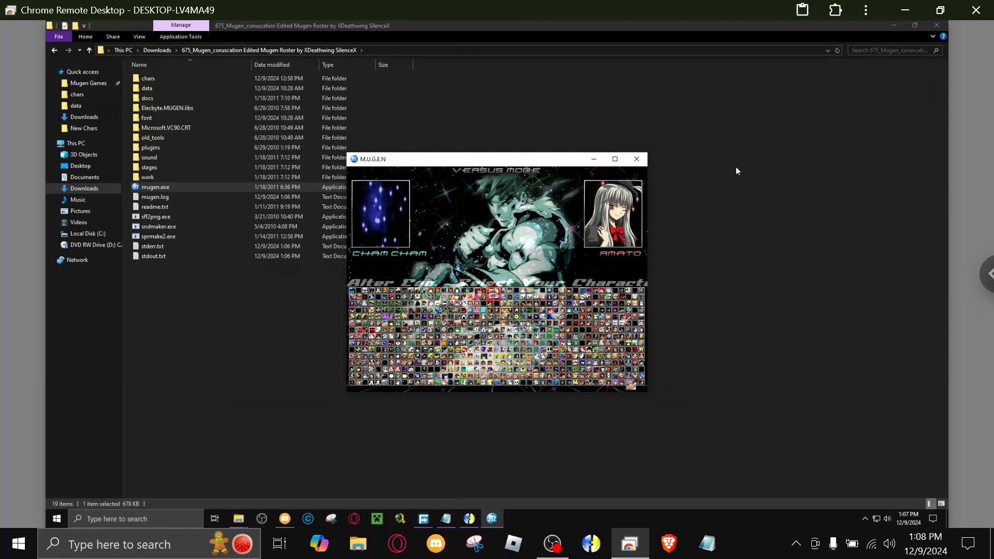
pyautogui.press('Right')
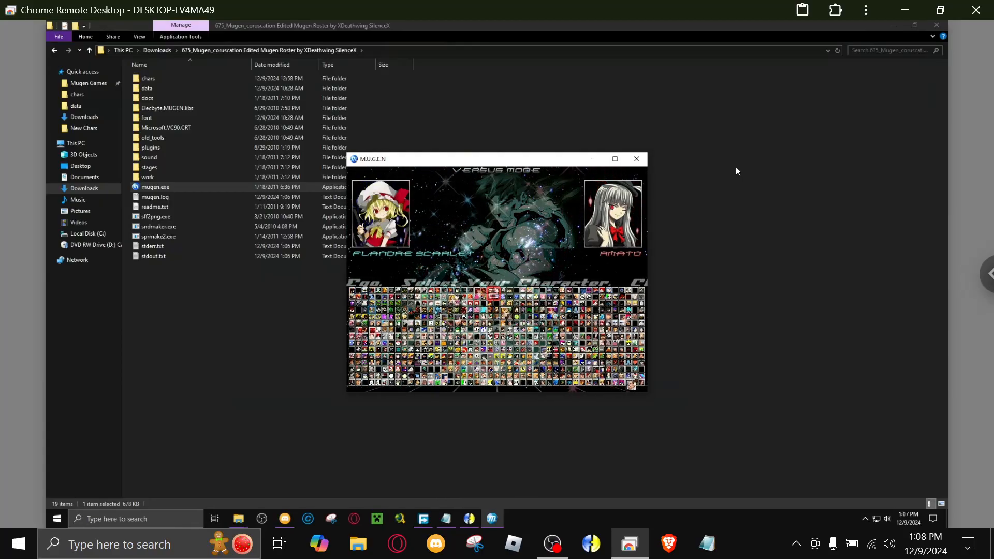
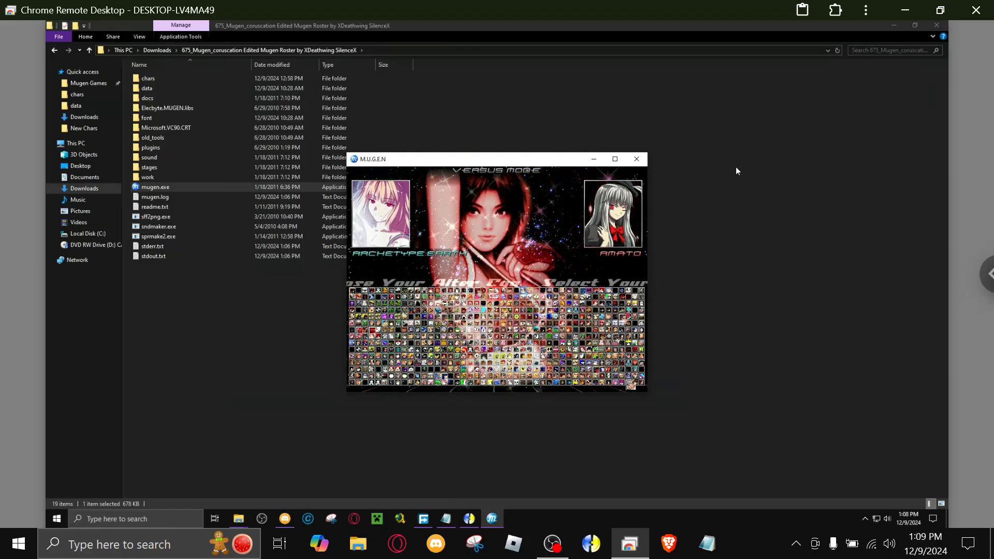
# Exit the running game and place the cursor on the empty line under [ExtraStages] in select.def.
pyautogui.press('Escape')
pyautogui.press('Escape')
pyautogui.click(447, 422)
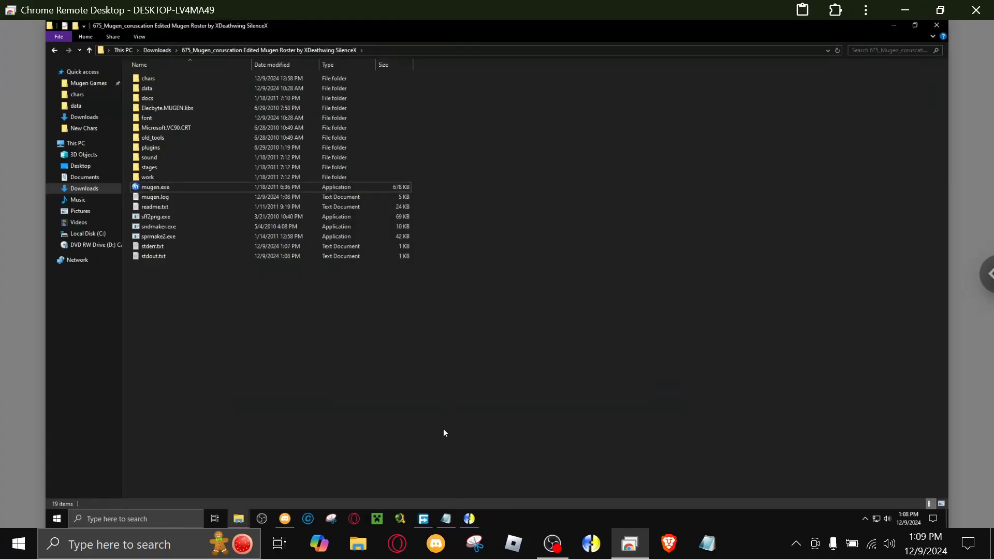
pyautogui.click(446, 519)
pyautogui.scroll(-7, 890, 120)
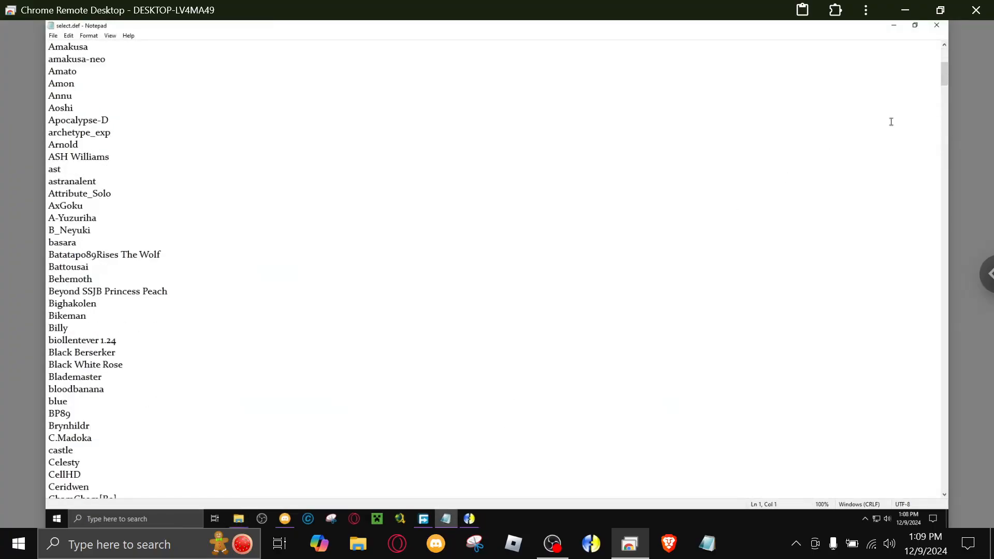
pyautogui.moveTo(947, 75); pyautogui.dragTo(901, 493)
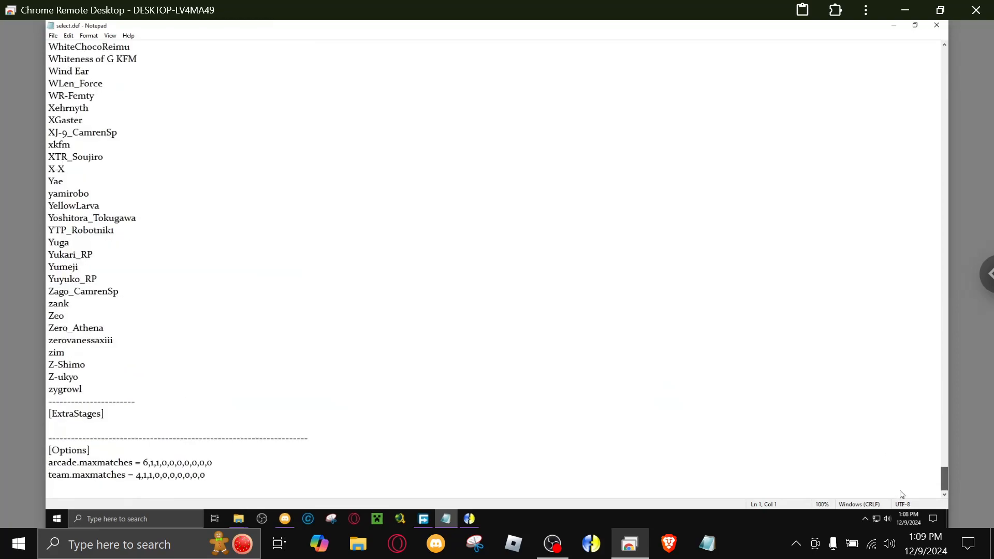
pyautogui.click(119, 426)
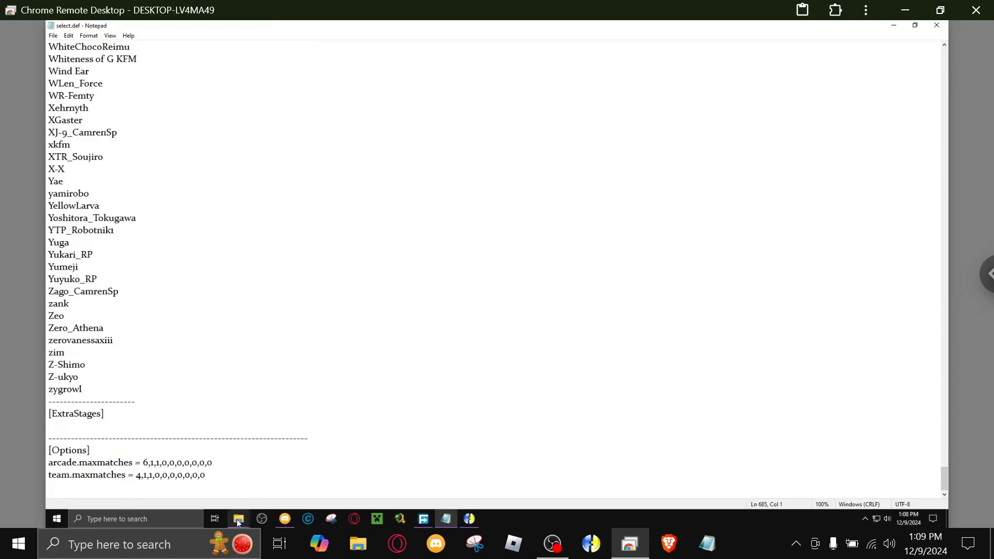
# Open the stages folder in Downloads.
pyautogui.moveTo(238, 519)
pyautogui.click(220, 477)
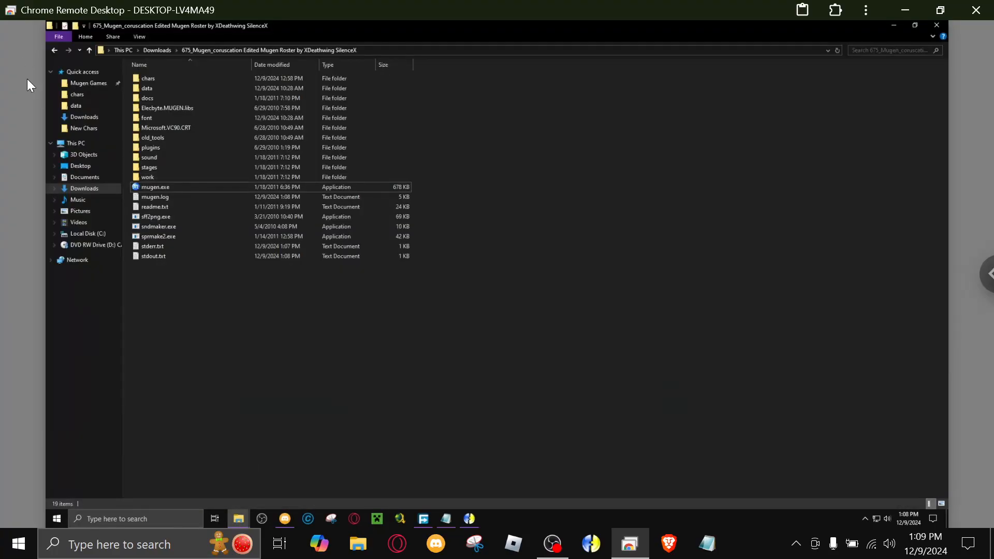
pyautogui.click(84, 116)
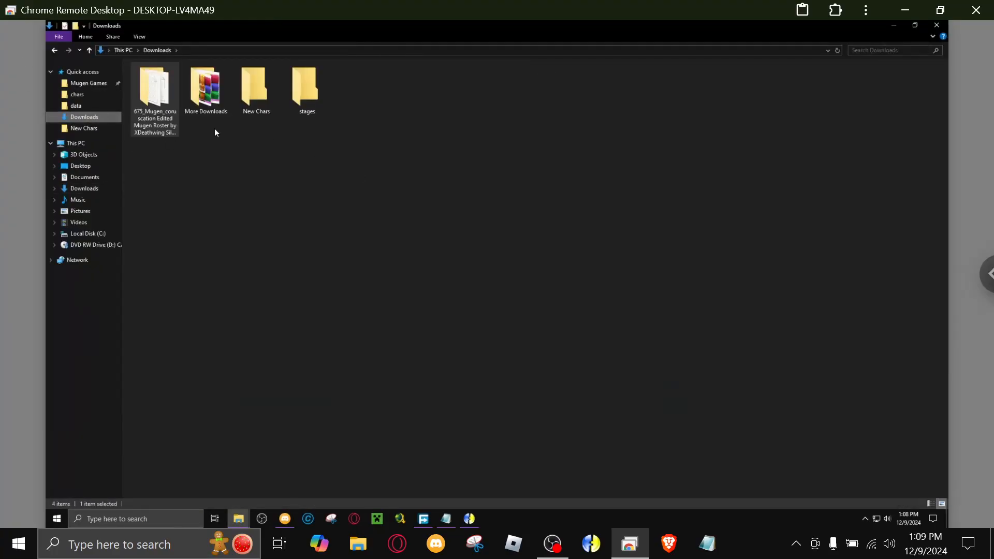
pyautogui.click(306, 94)
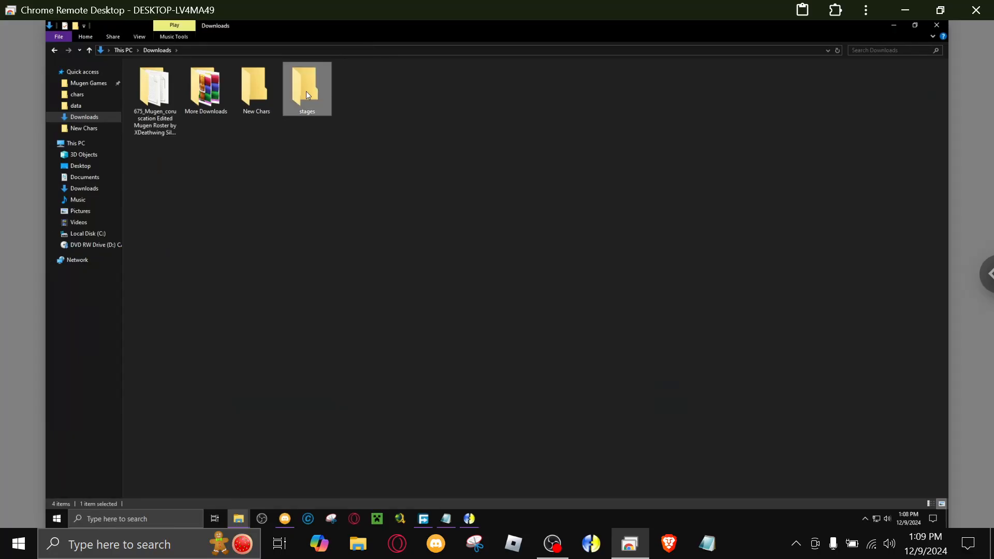
pyautogui.doubleClick(318, 102)
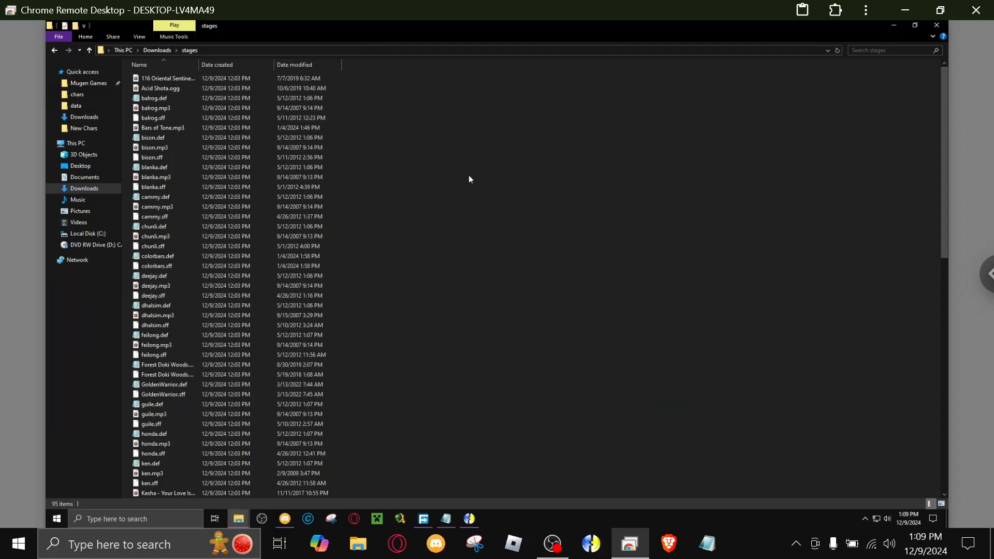
# Search the stages folder for .def, select all matching files and copy their paths.
pyautogui.click(871, 51)
pyautogui.write('.def')
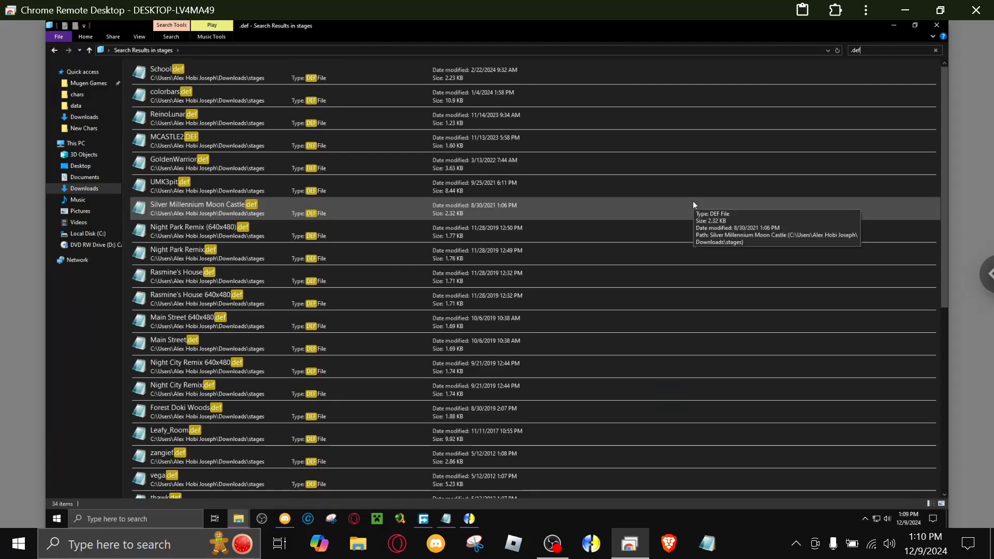
pyautogui.moveTo(126, 63); pyautogui.dragTo(247, 528)
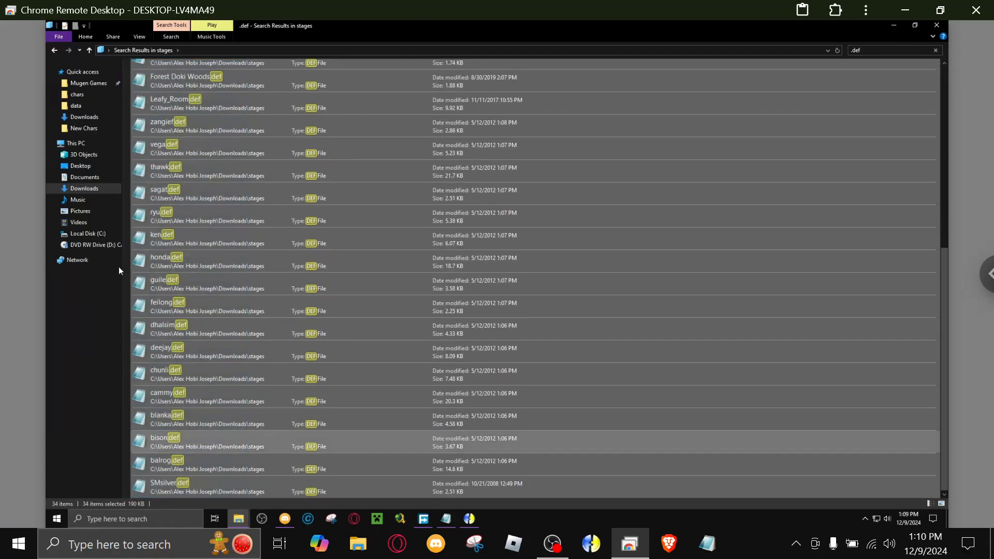
pyautogui.click(79, 38)
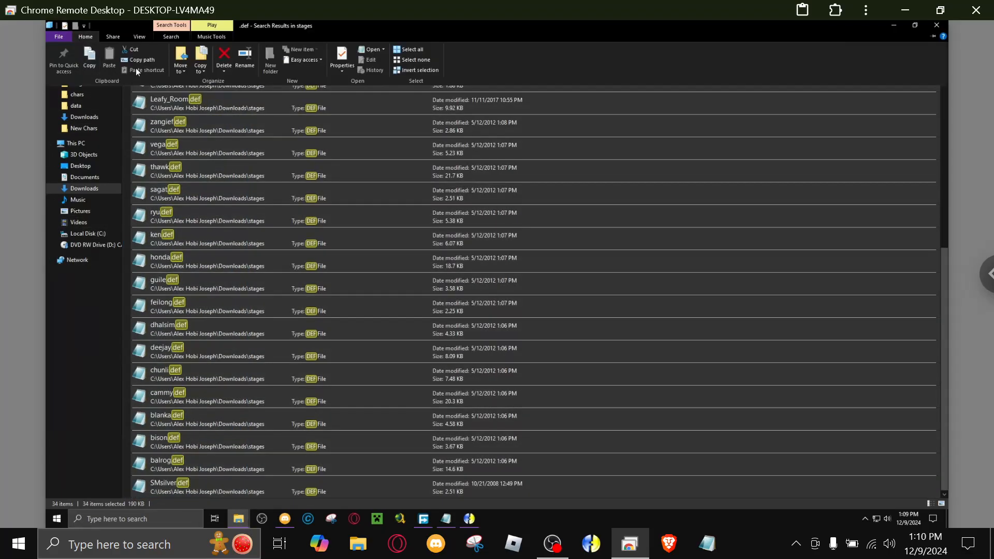
pyautogui.click(133, 61)
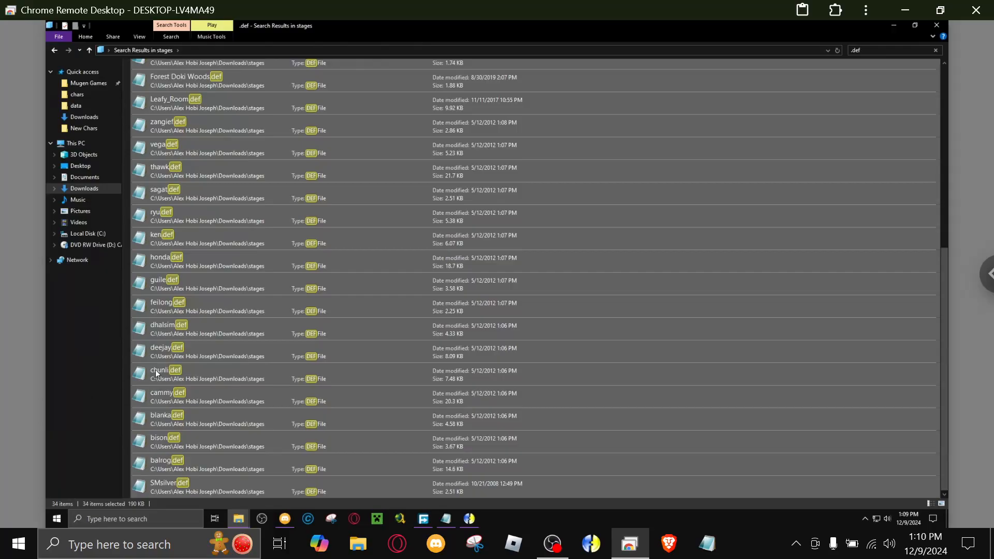
# Paste the copied stage file paths under [ExtraStages] in select.def.
pyautogui.click(447, 519)
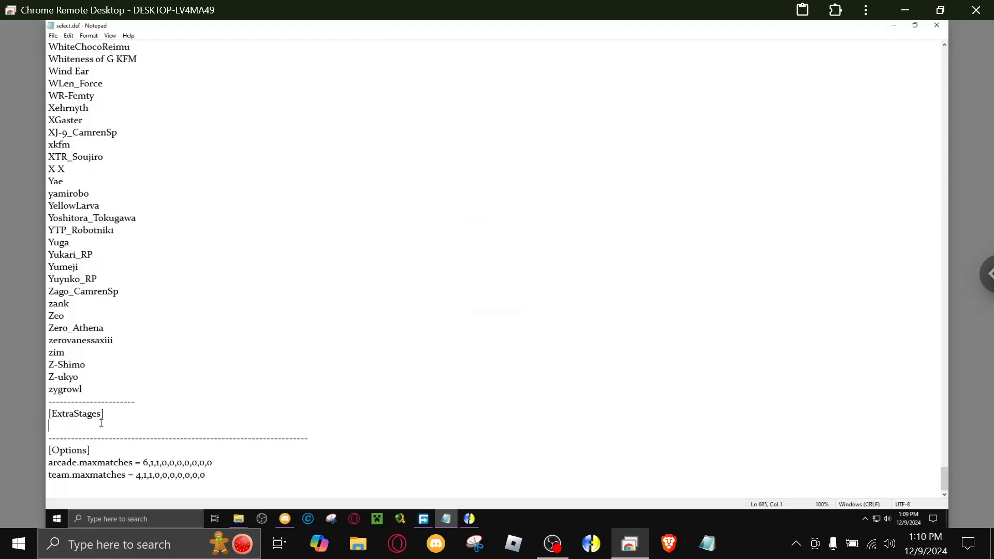
pyautogui.click(240, 519)
pyautogui.click(229, 479)
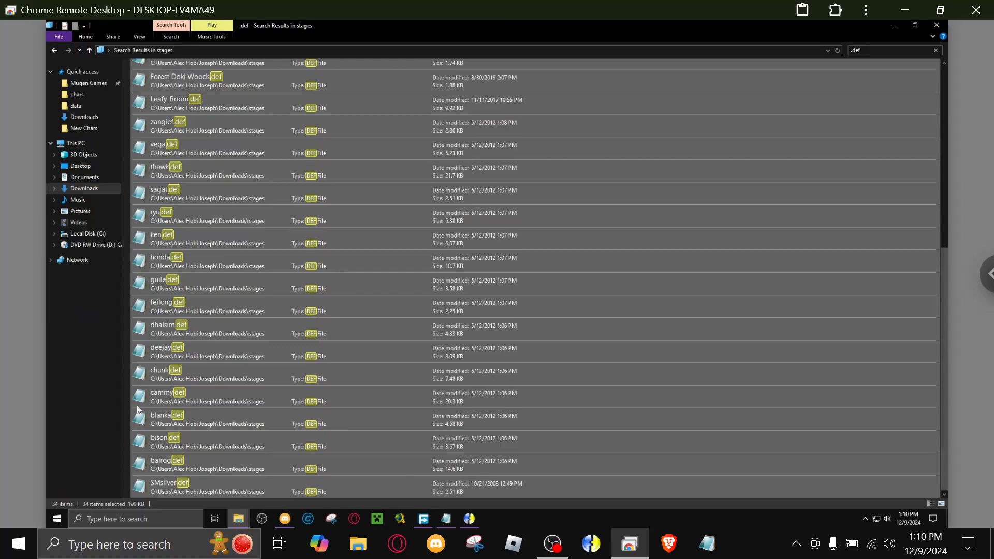
pyautogui.click(452, 520)
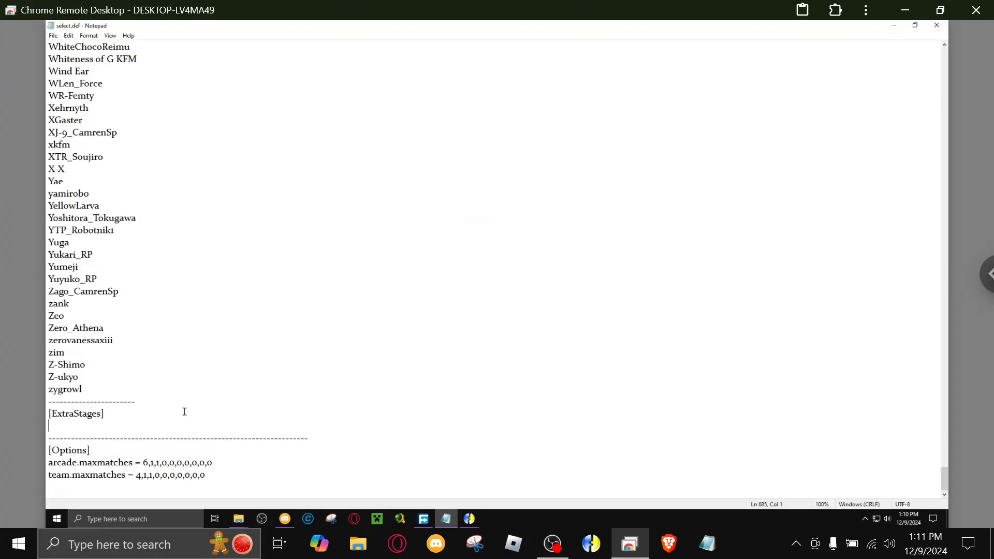
pyautogui.hotkey('ctrl', 'v')
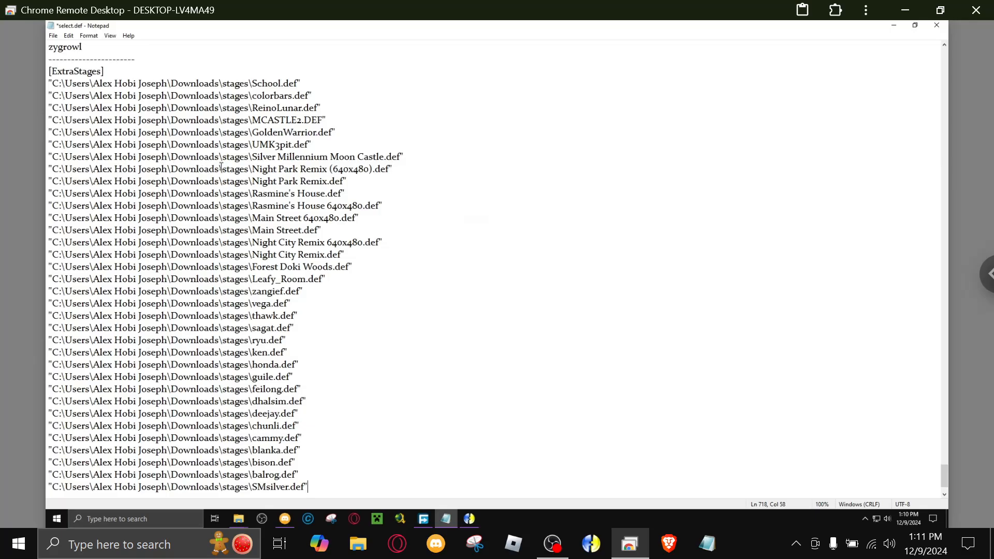
pyautogui.moveTo(222, 168); pyautogui.dragTo(29, 167)
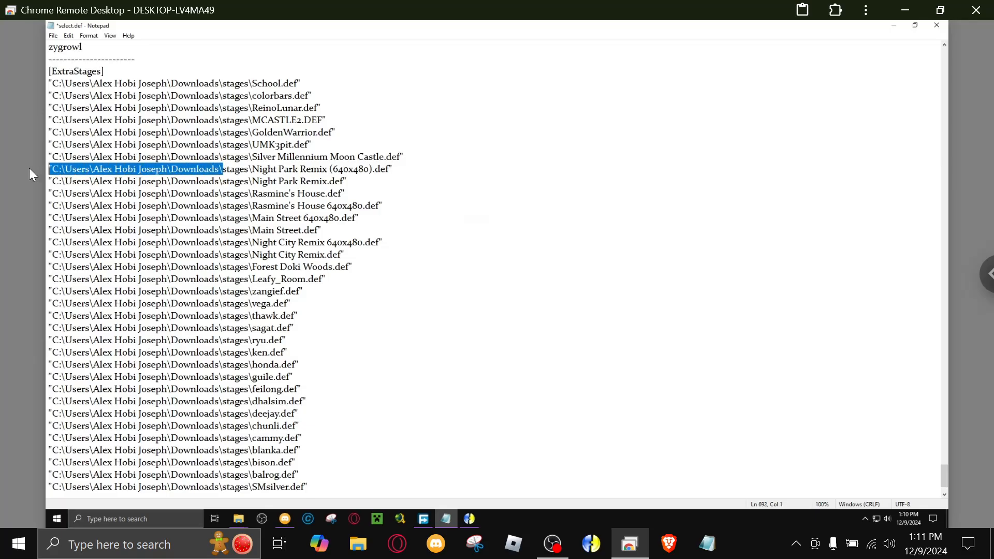
pyautogui.click(219, 170)
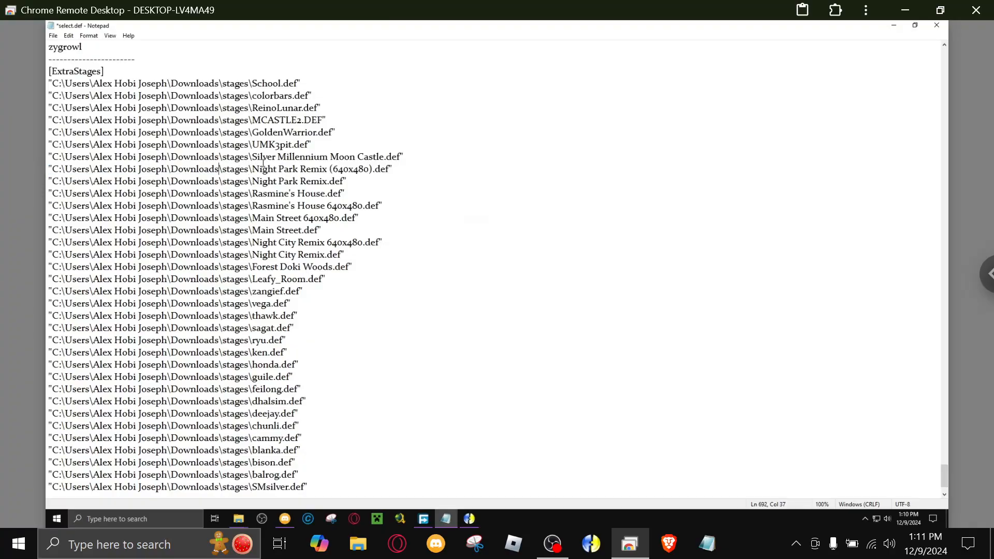
pyautogui.moveTo(253, 168); pyautogui.dragTo(52, 168)
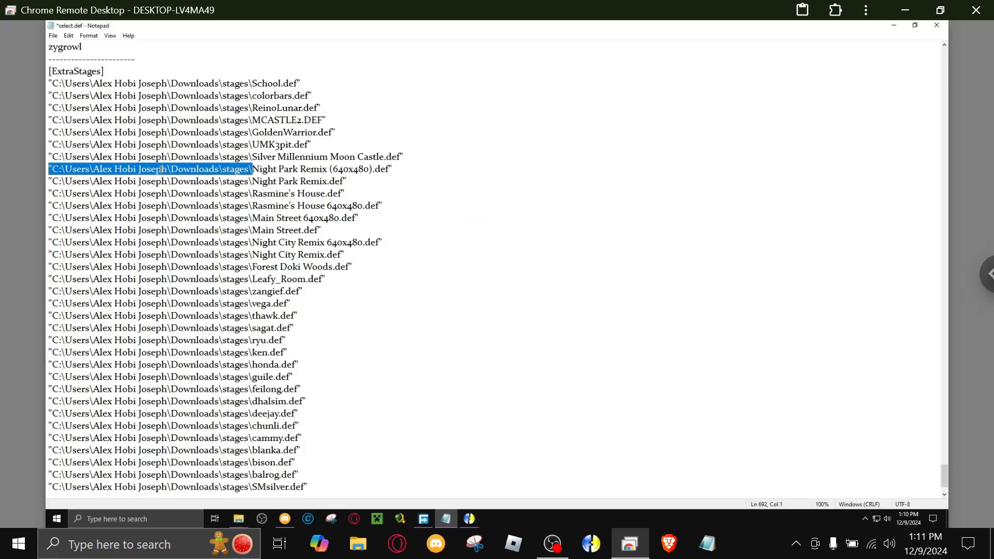
pyautogui.click(203, 179)
# Strip the opening quote and folder path up to Downloads\ from every stage entry by replacing all occurrences with nothing.
pyautogui.scroll(-2, 169, 159)
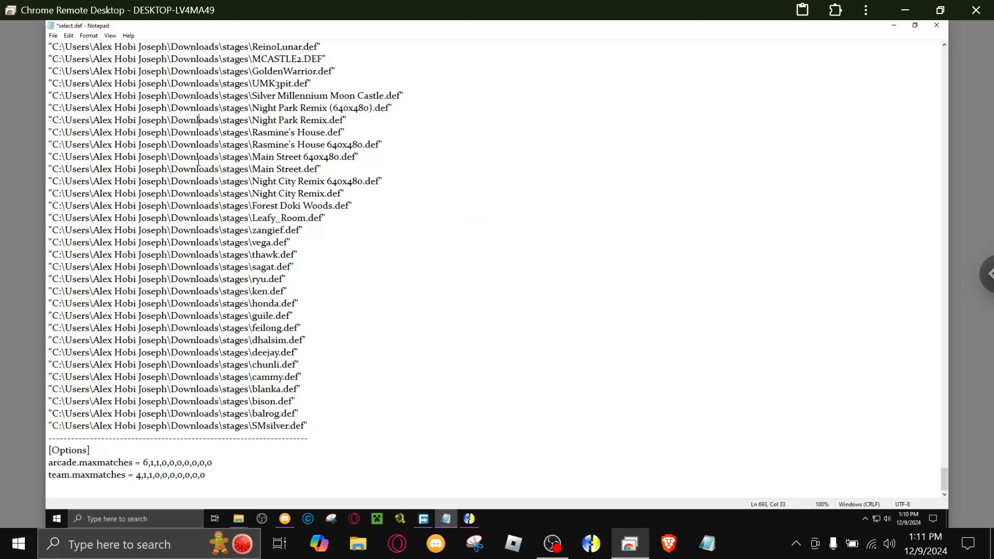
pyautogui.click(221, 170)
pyautogui.moveTo(222, 170); pyautogui.dragTo(49, 169)
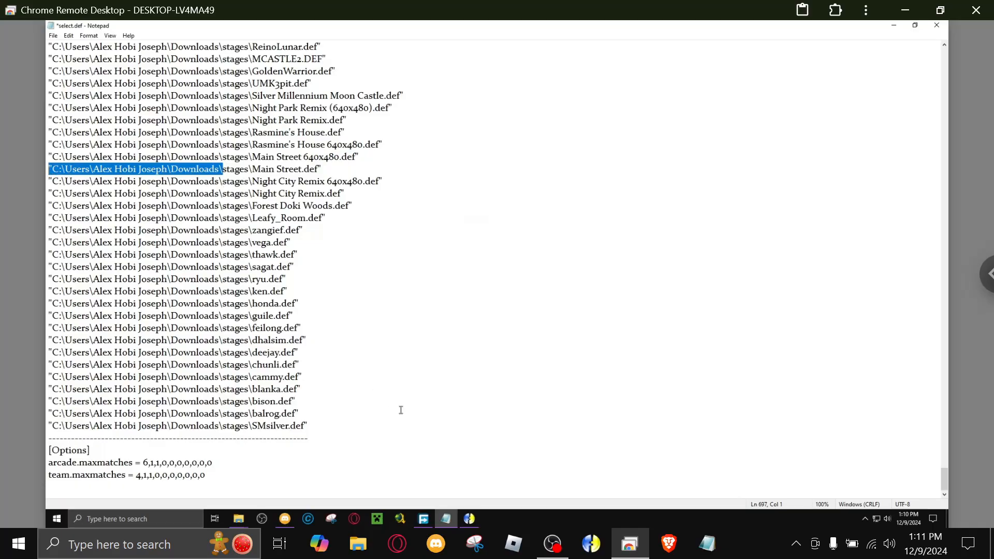
pyautogui.click(64, 37)
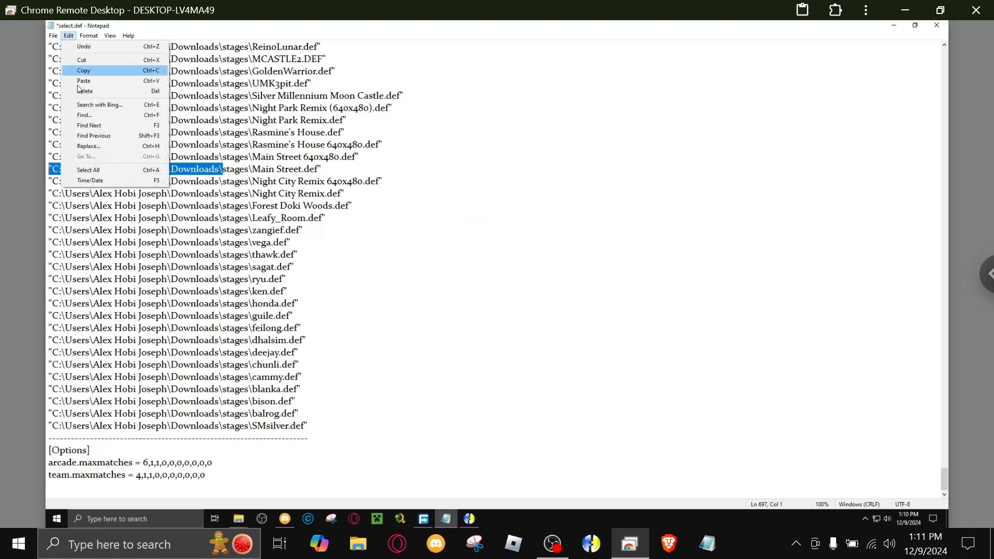
pyautogui.click(82, 149)
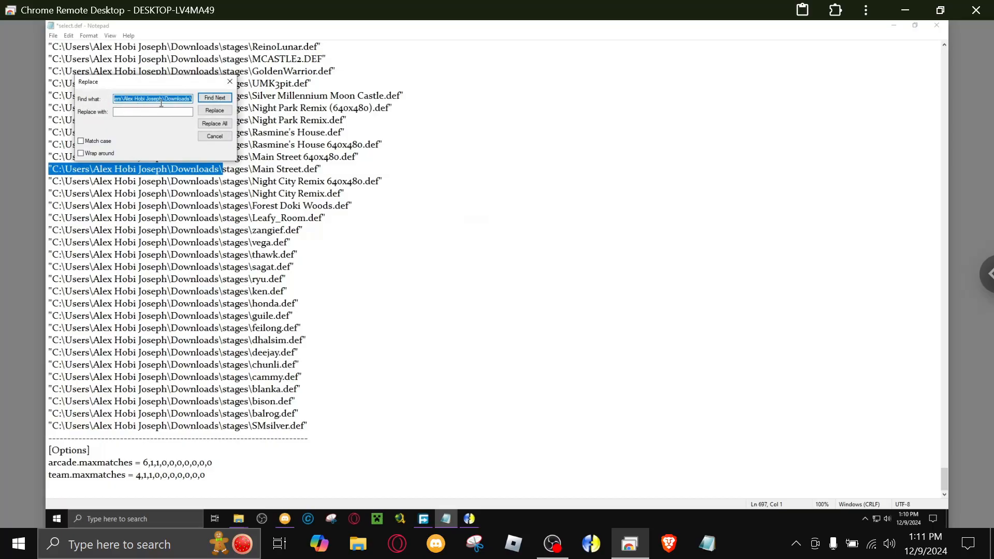
pyautogui.click(206, 128)
pyautogui.click(230, 82)
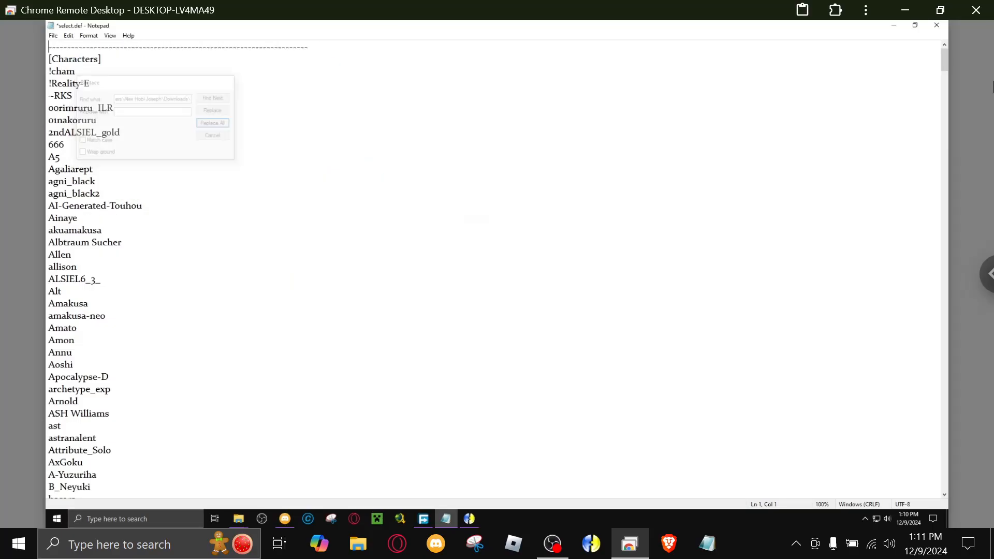
# Remove the remaining double quotation marks after the stage entries by replacing all of them with nothing.
pyautogui.moveTo(946, 73); pyautogui.dragTo(943, 474)
pyautogui.scroll(-5, 578, 266)
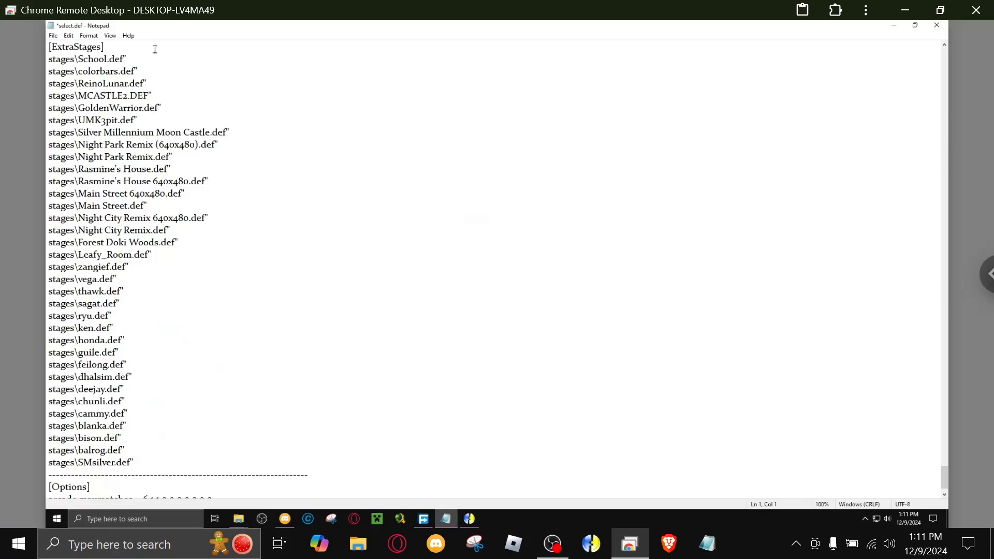
pyautogui.click(68, 36)
pyautogui.click(89, 143)
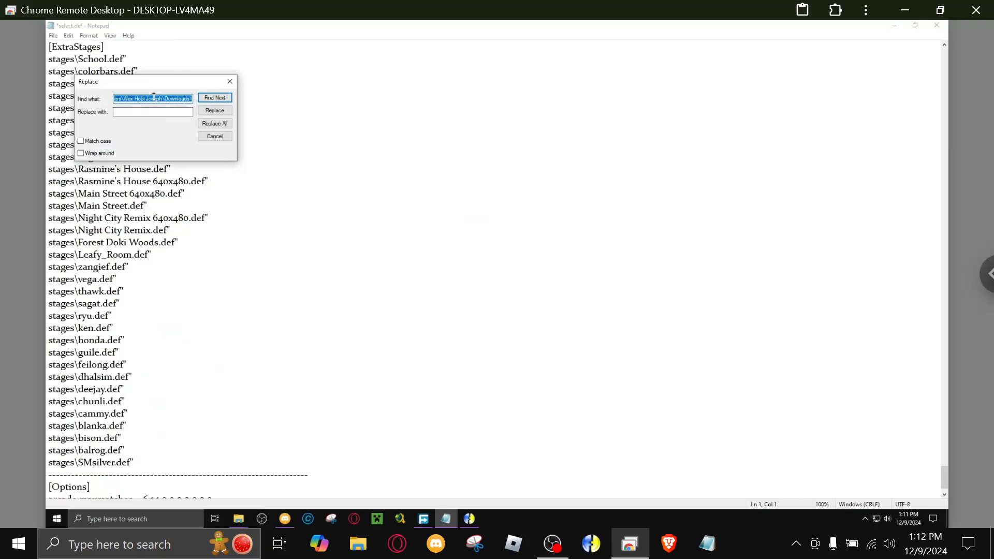
pyautogui.press('BackSpace')
pyautogui.write('"')
pyautogui.click(214, 123)
pyautogui.click(230, 81)
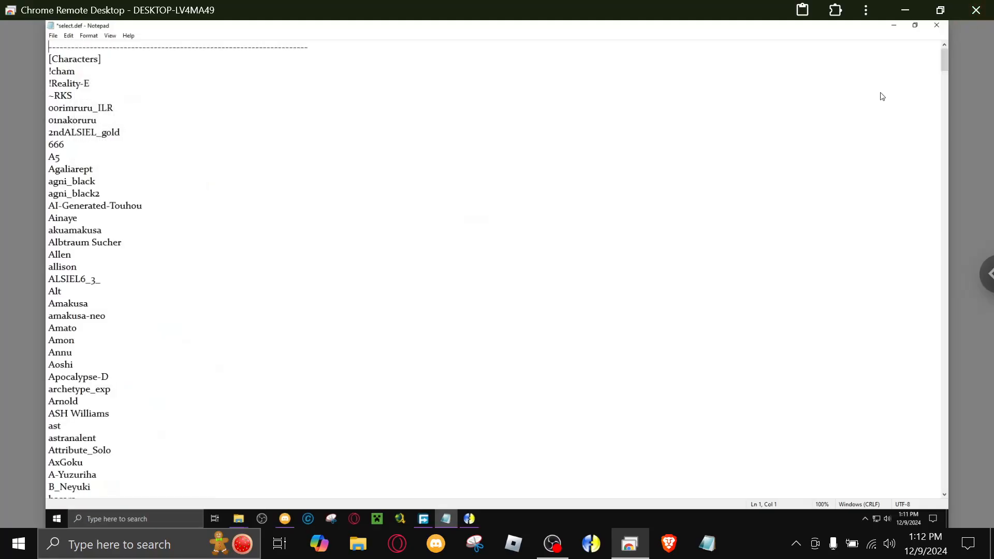
# Check the cleaned stage entries at the end of select.def and save the file.
pyautogui.moveTo(942, 60); pyautogui.dragTo(907, 489)
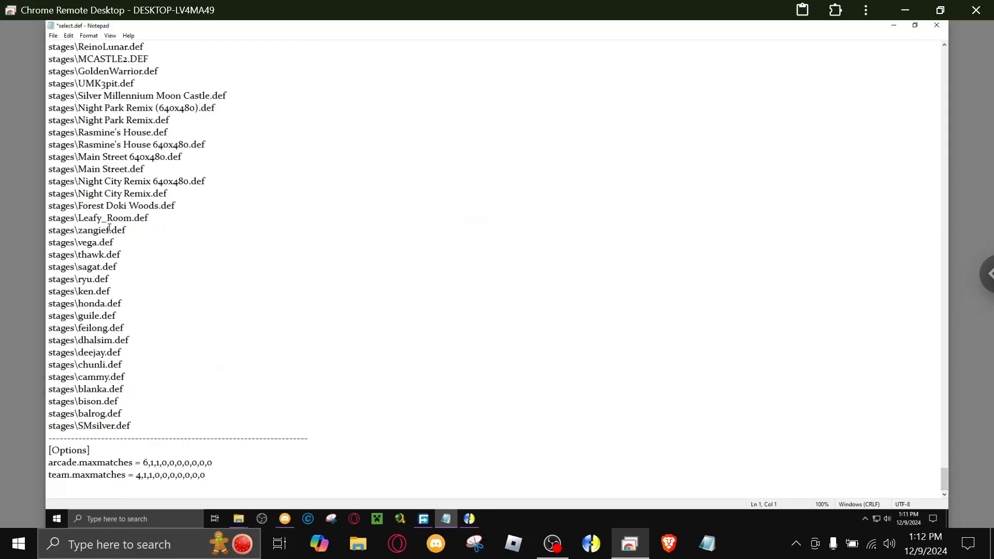
pyautogui.click(54, 37)
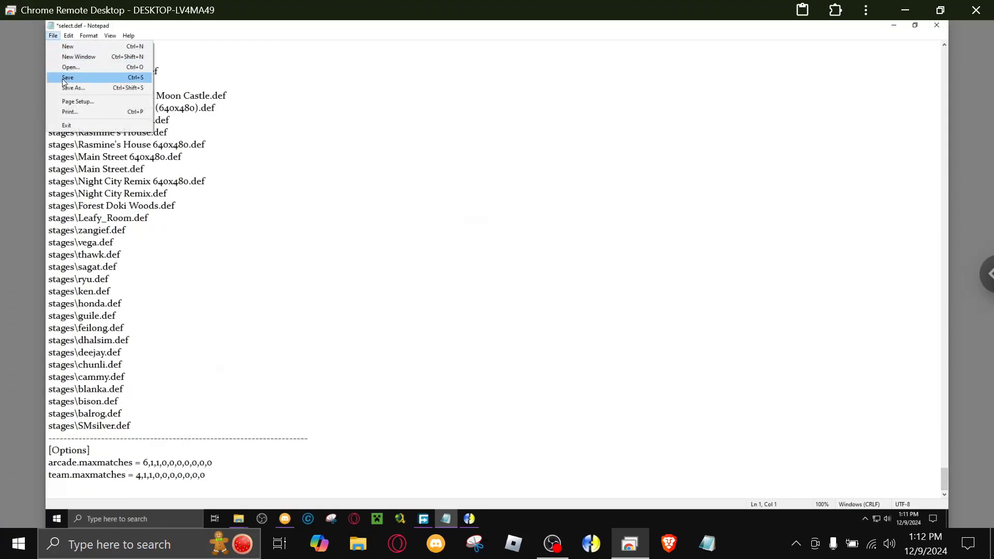
pyautogui.click(67, 77)
# Open the stages folder inside the 675_Mugen_coruscation game folder in File Explorer.
pyautogui.click(285, 519)
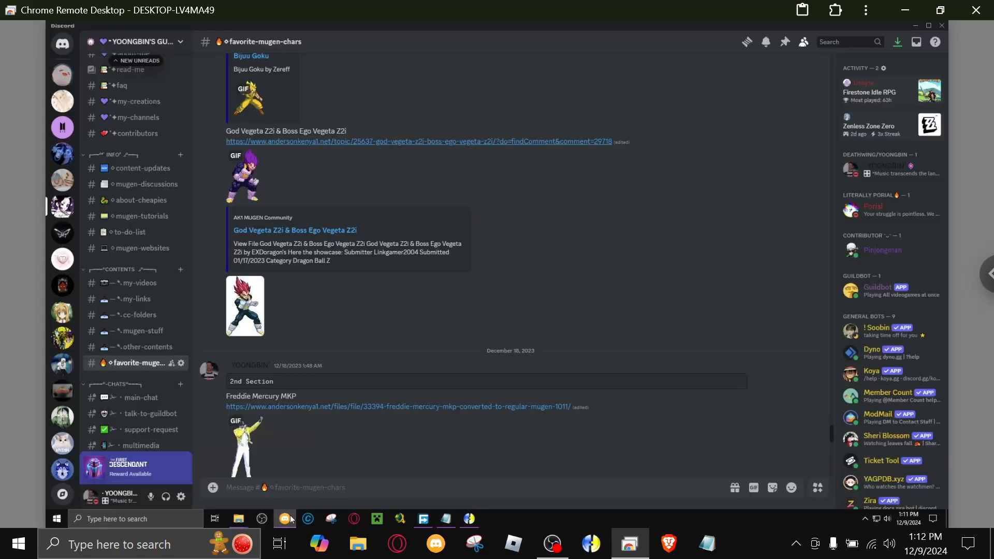
pyautogui.click(284, 524)
pyautogui.moveTo(245, 520)
pyautogui.click(269, 474)
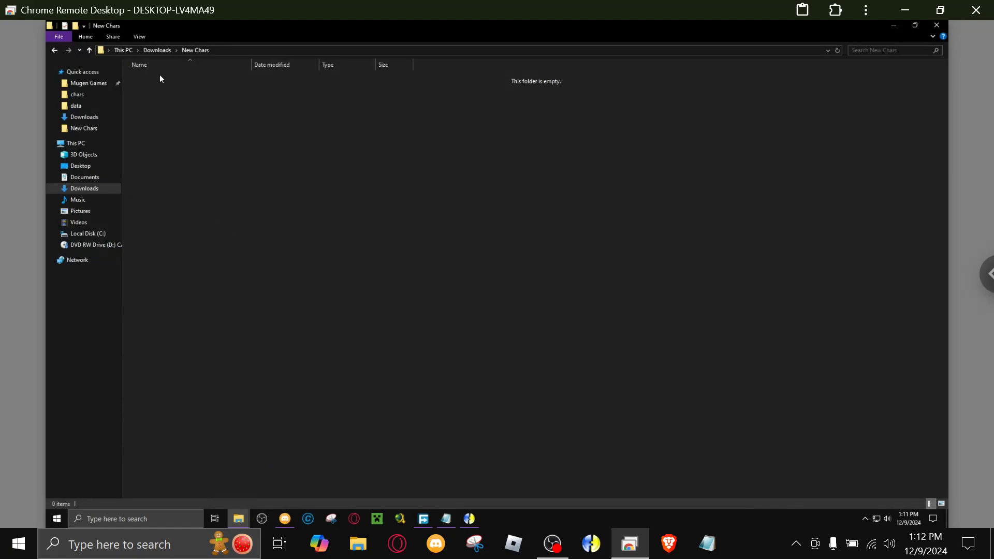
pyautogui.click(72, 96)
pyautogui.click(249, 51)
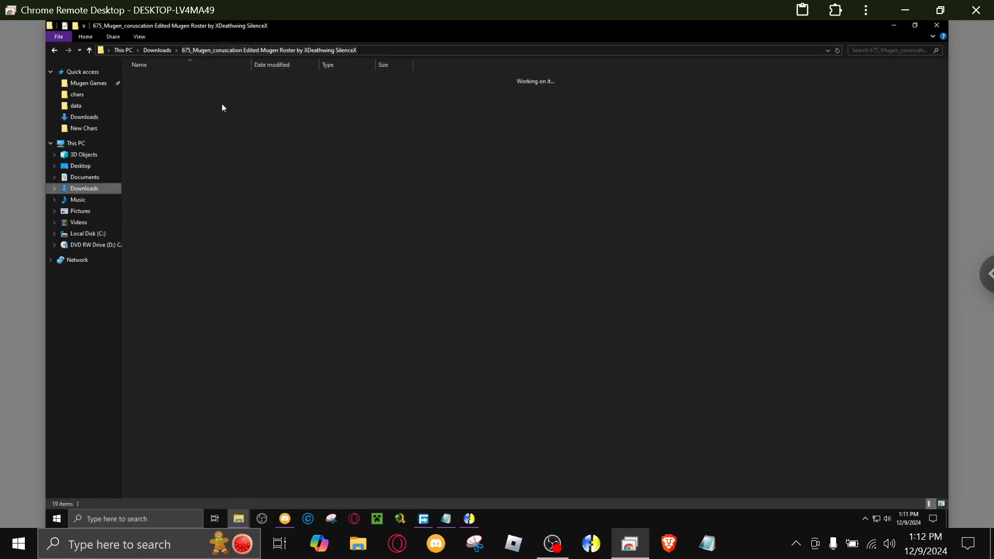
pyautogui.doubleClick(149, 169)
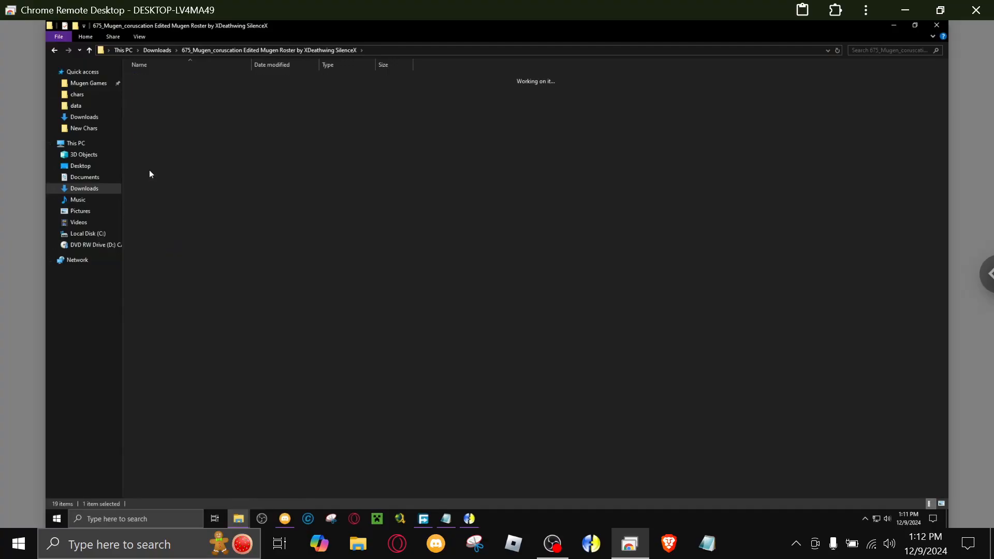
# Move all selected .def stage files from the search results into the game's stages folder.
pyautogui.moveTo(238, 518)
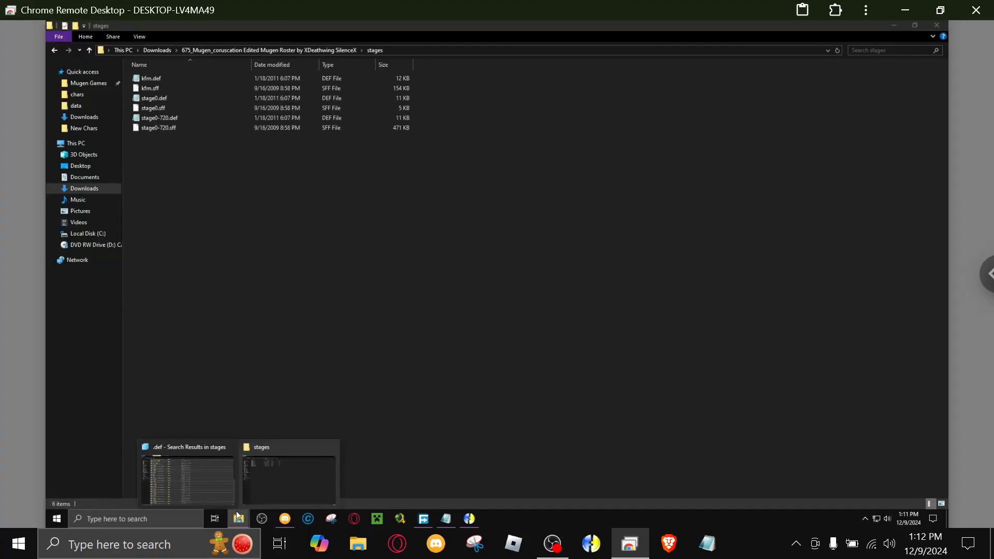
pyautogui.click(207, 480)
pyautogui.moveTo(175, 215); pyautogui.dragTo(324, 332)
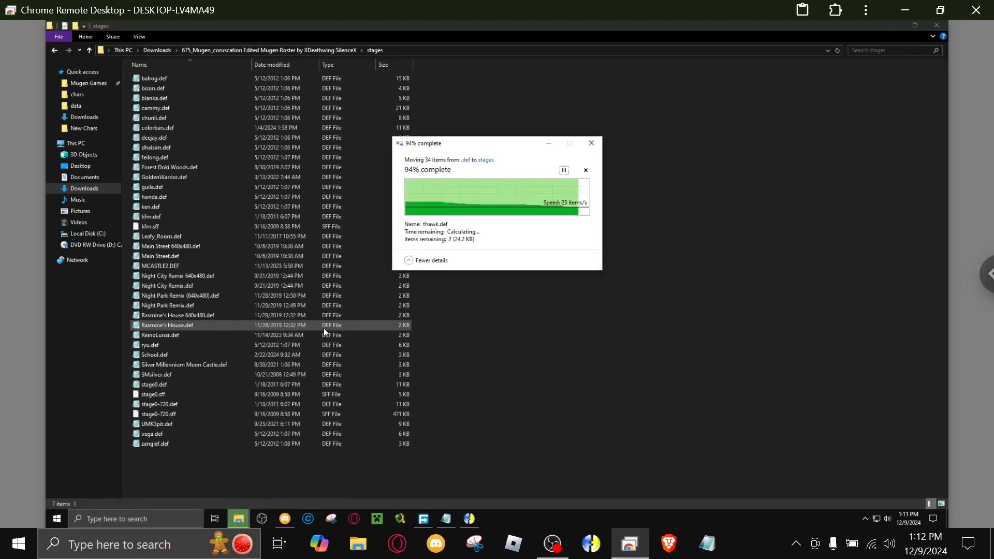
# Move all remaining stage files from Downloads\stages into the stages folder of the 675_Mugen_coruscation game.
pyautogui.click(554, 247)
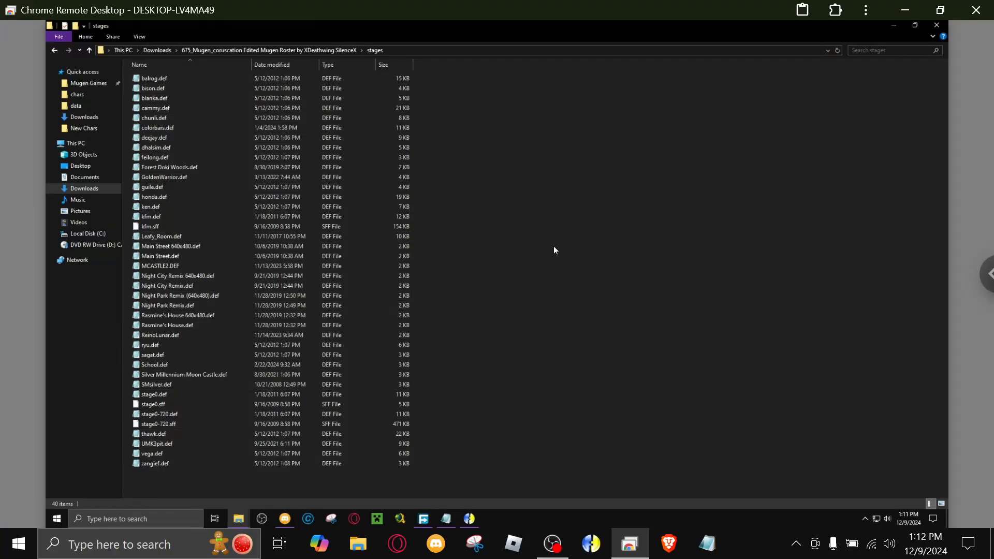
pyautogui.moveTo(244, 518)
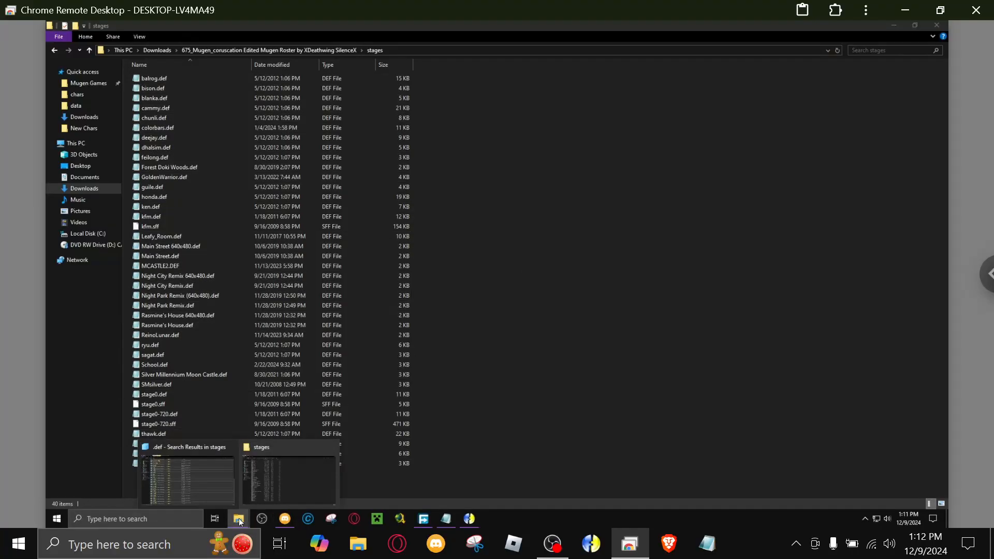
pyautogui.click(187, 474)
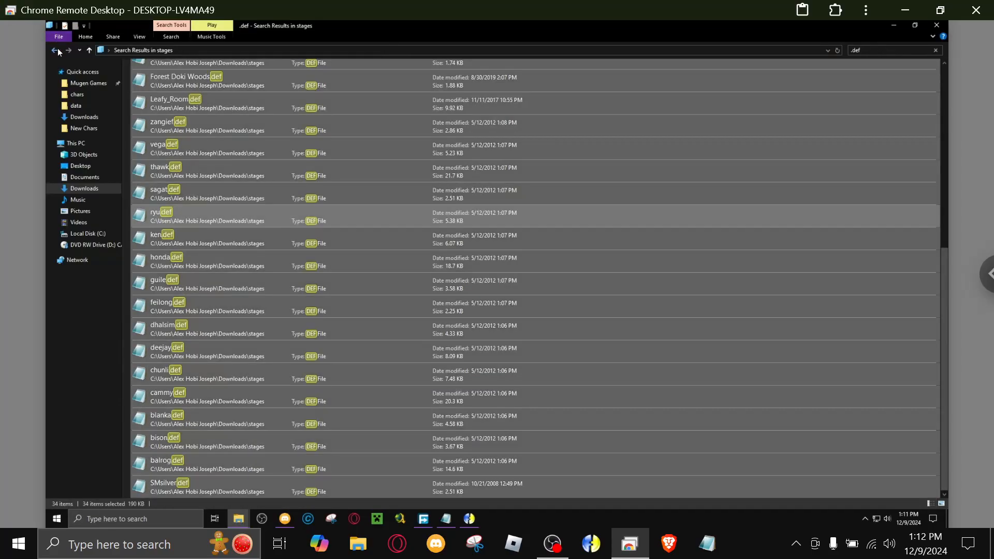
pyautogui.click(56, 51)
pyautogui.moveTo(434, 108); pyautogui.dragTo(305, 341)
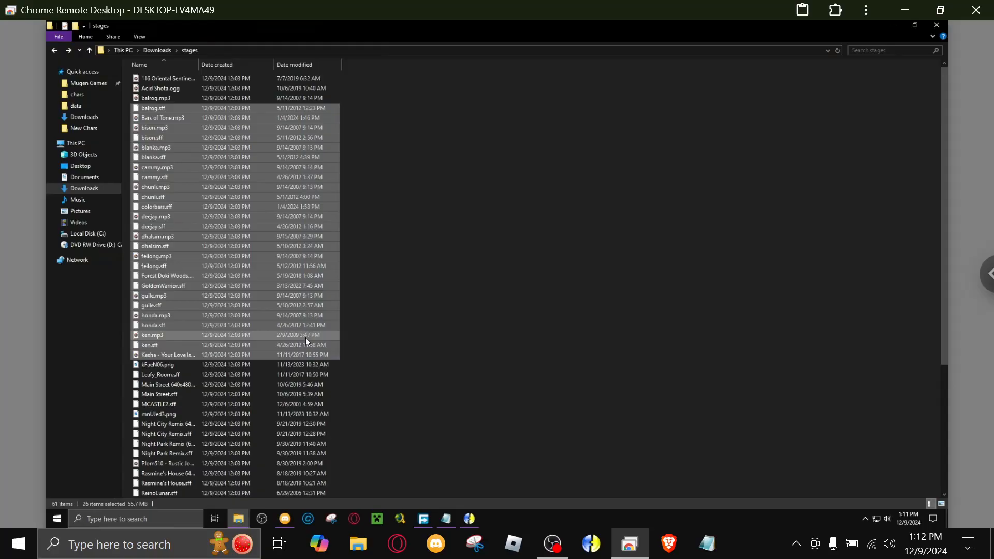
pyautogui.hotkey('ctrl', 'a')
pyautogui.moveTo(174, 295); pyautogui.dragTo(709, 251)
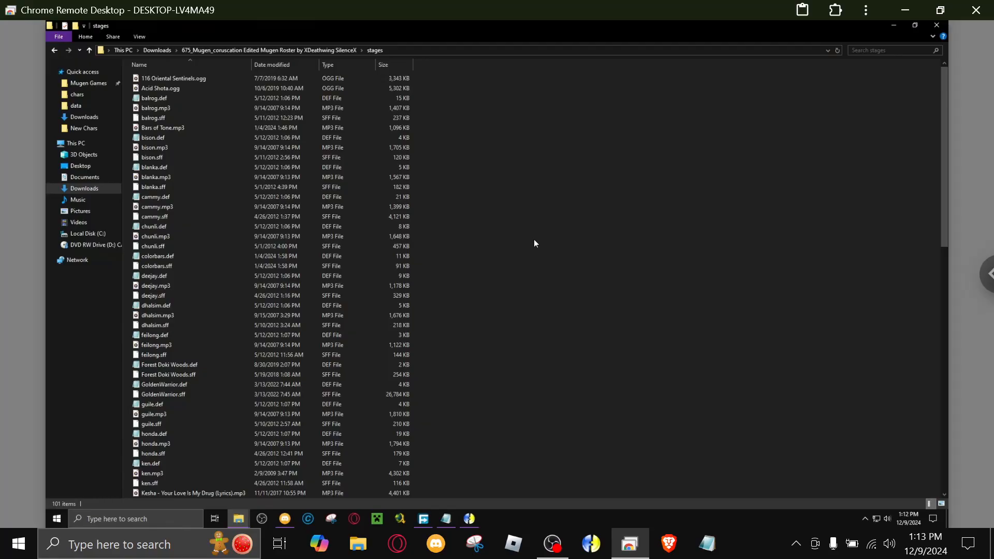
# Close select.def in Notepad and launch mugen.exe from the 675_Mugen_coruscation game folder.
pyautogui.click(447, 519)
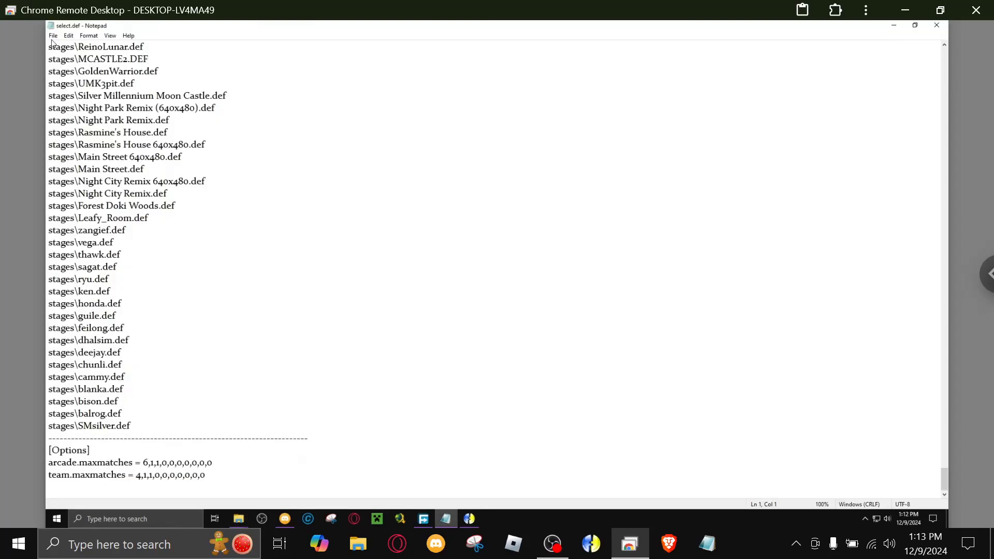
pyautogui.click(935, 24)
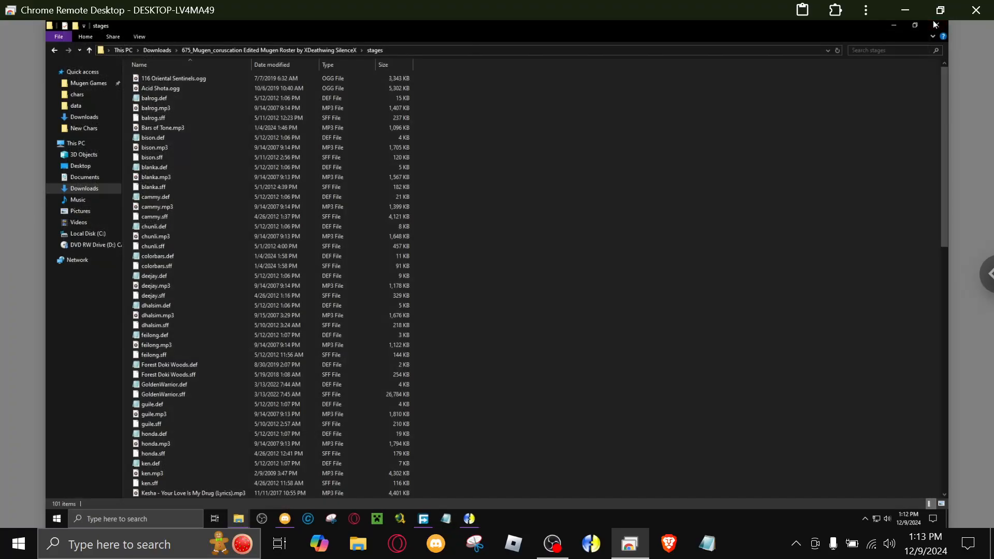
pyautogui.click(154, 51)
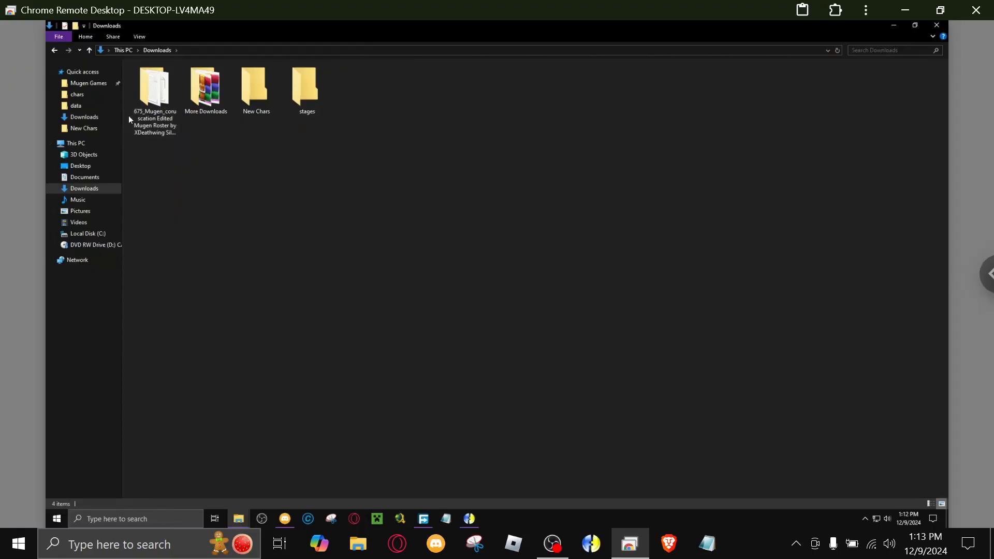
pyautogui.doubleClick(143, 132)
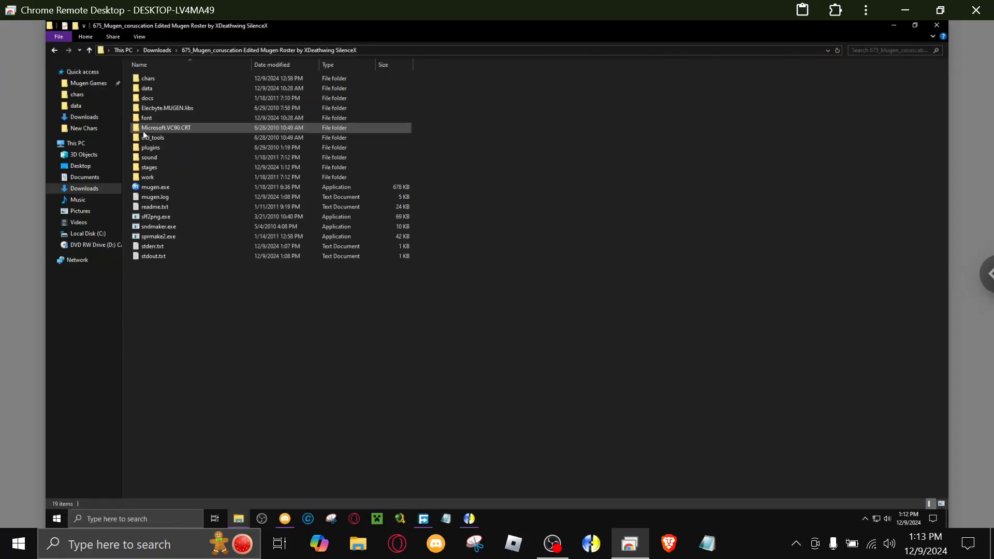
pyautogui.click(144, 189)
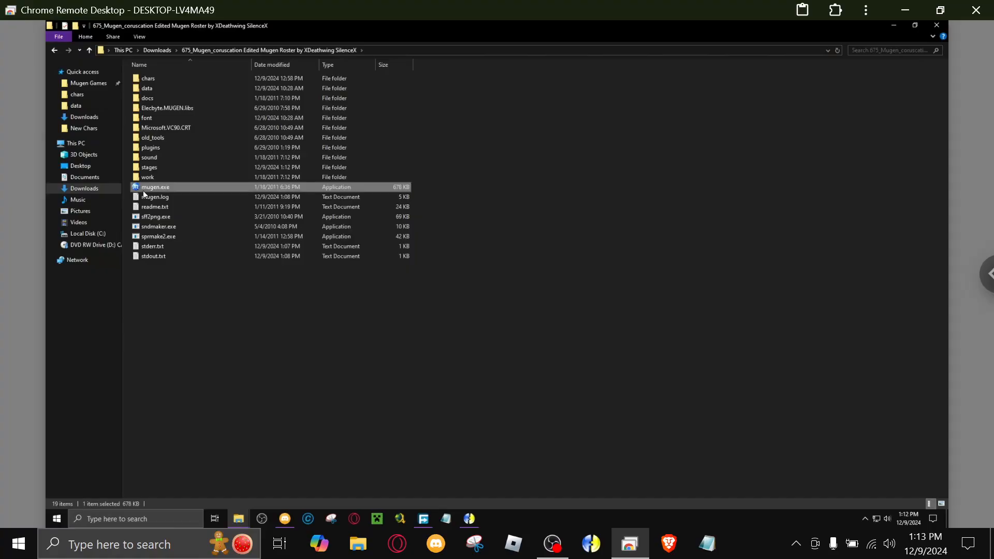
pyautogui.doubleClick(143, 190)
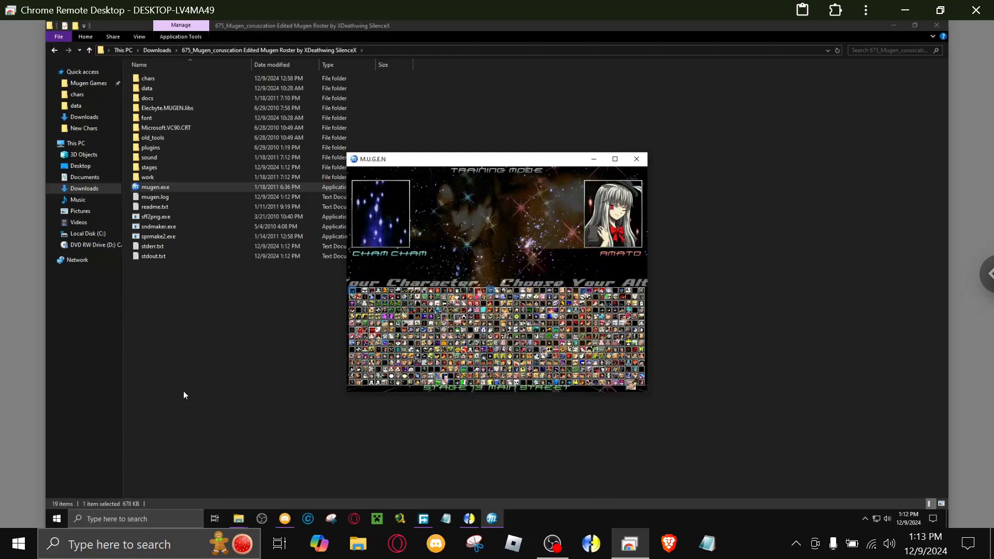
# Cycle through the added stages in Training mode's stage selection, and quit the game.
pyautogui.press('Left')
pyautogui.press('Left')
pyautogui.press('Left')
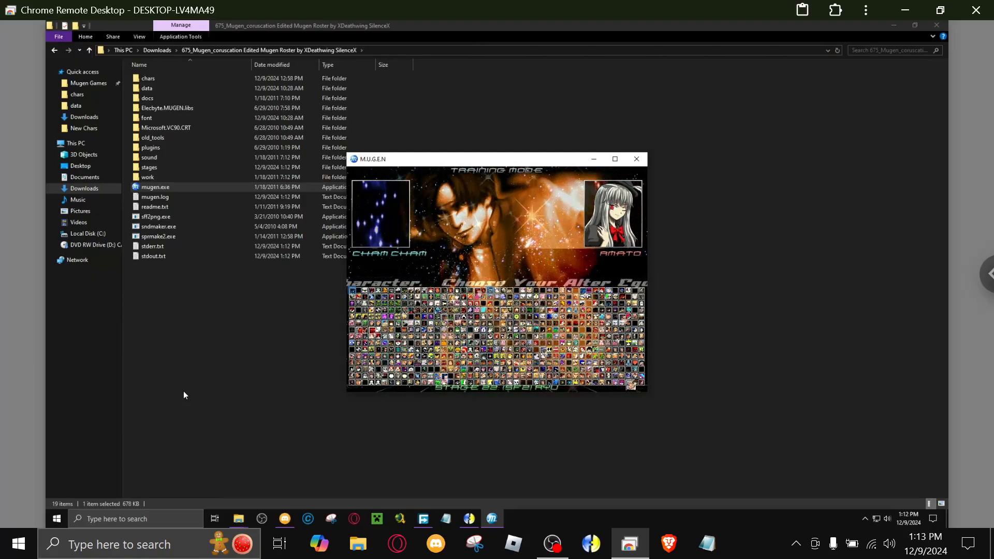
pyautogui.press('Left')
pyautogui.press('Left')
pyautogui.press('Left')
pyautogui.press('Left')
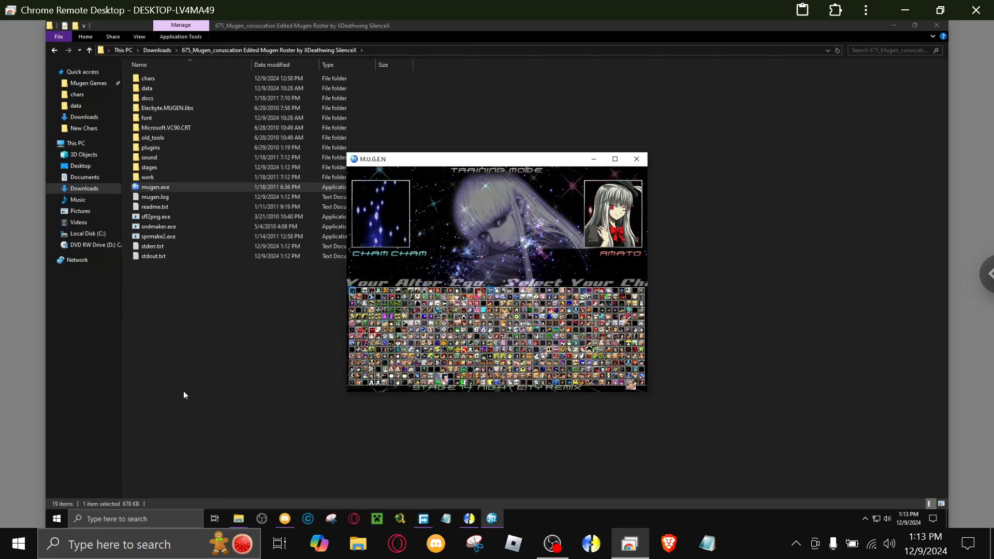
pyautogui.press('Escape')
pyautogui.press('Escape')
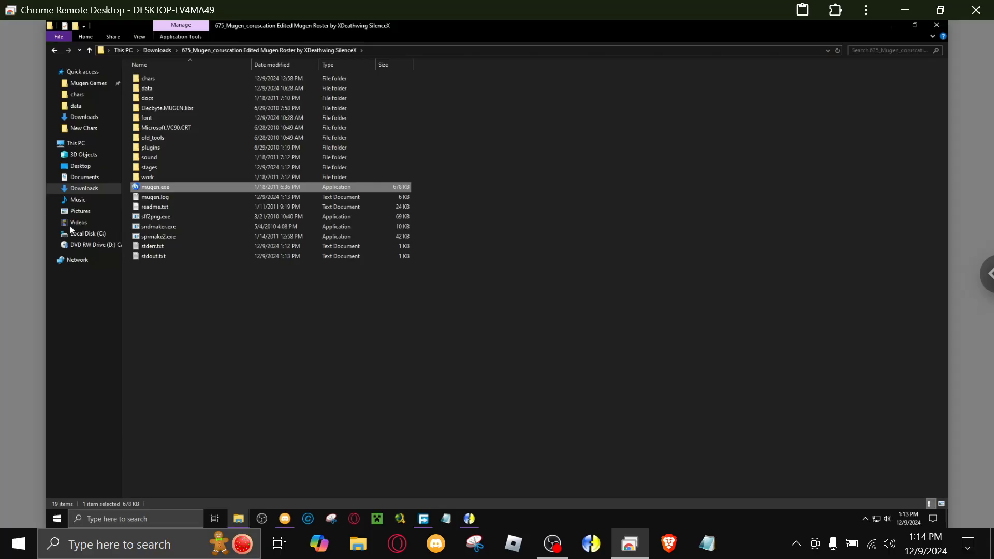
pyautogui.click(200, 336)
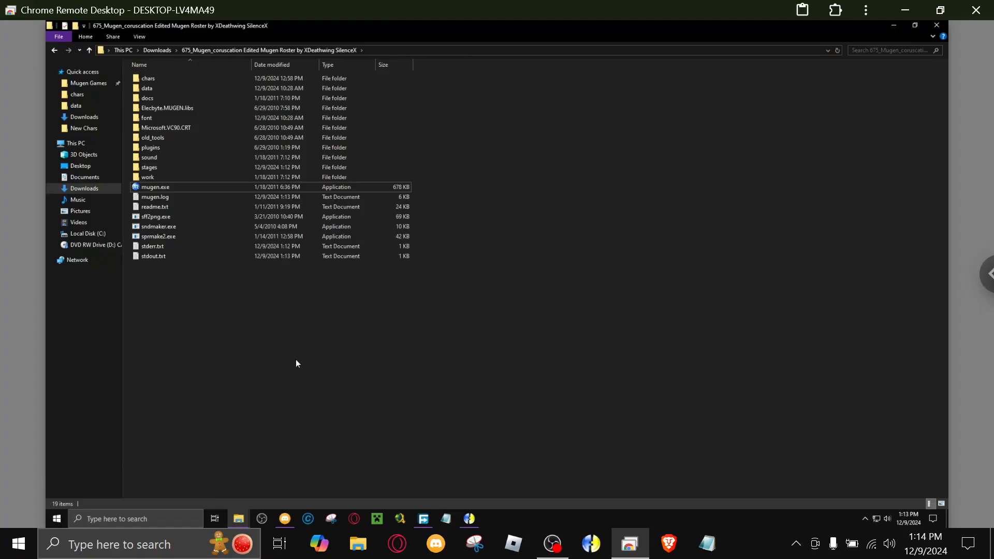
# Relaunch mugen.exe, check the character and stage selection in Versus mode, and quit the game.
pyautogui.click(145, 190)
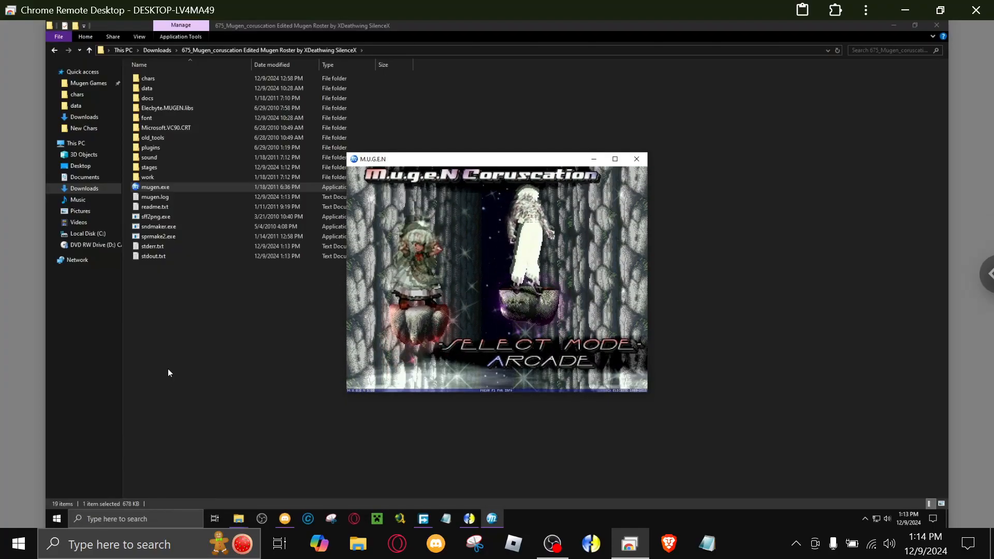
pyautogui.press('Down')
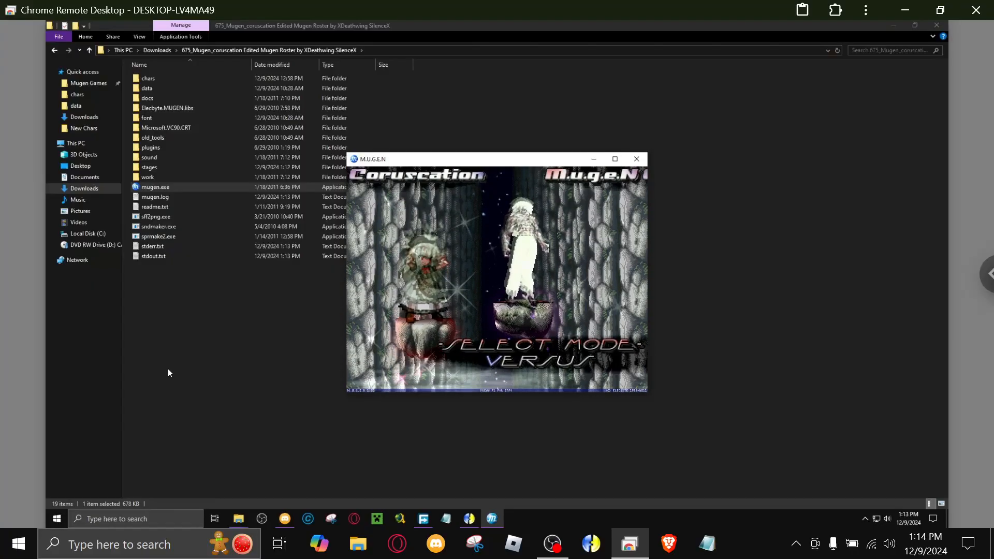
pyautogui.press('Return')
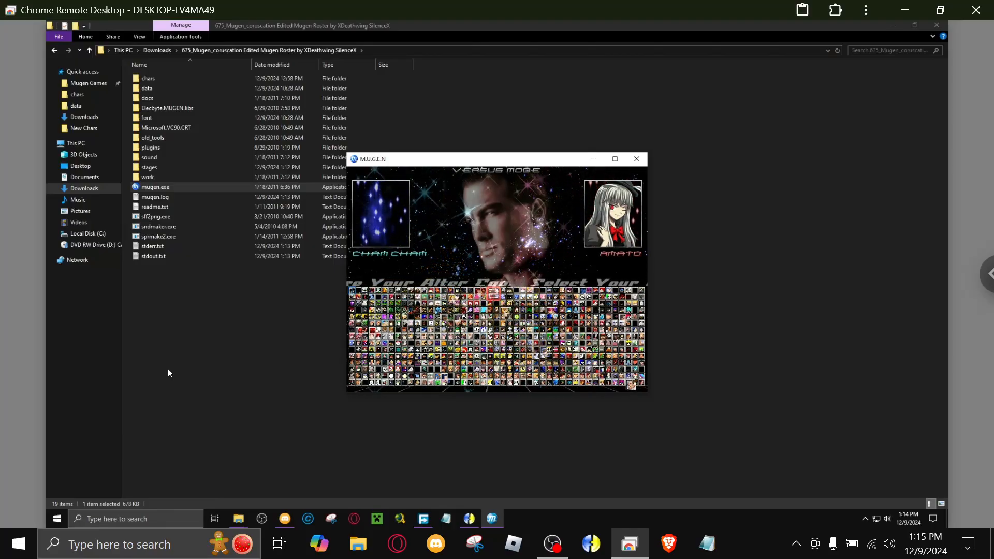
pyautogui.press('Escape')
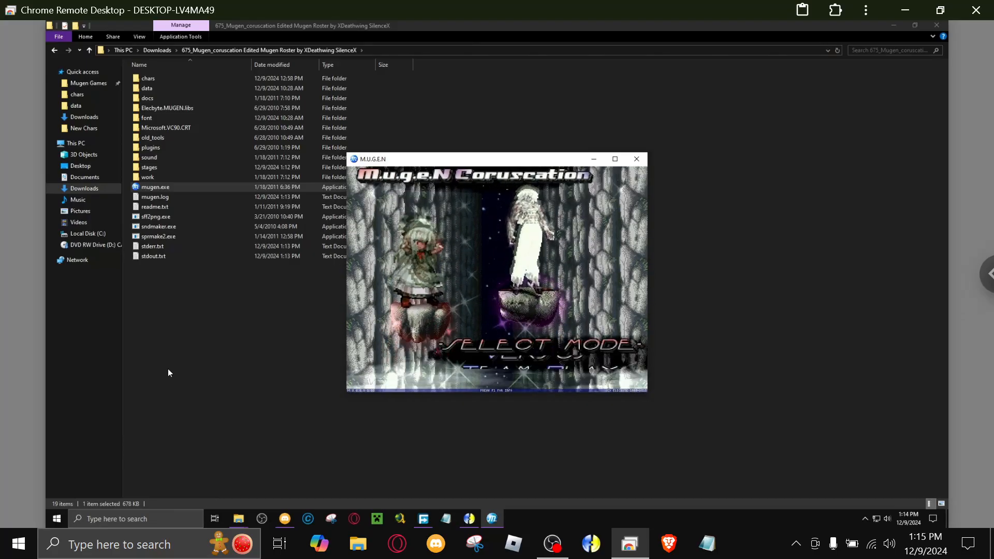
pyautogui.press('Escape')
pyautogui.click(168, 370)
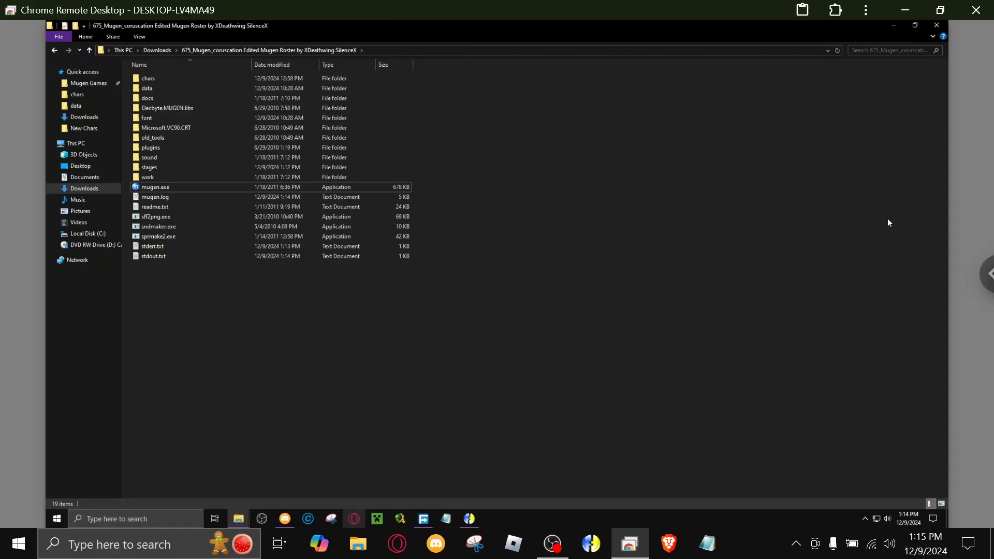
# Show the remote desktop in full screen and open YouTube in the Opera browser.
pyautogui.click(985, 264)
pyautogui.click(918, 91)
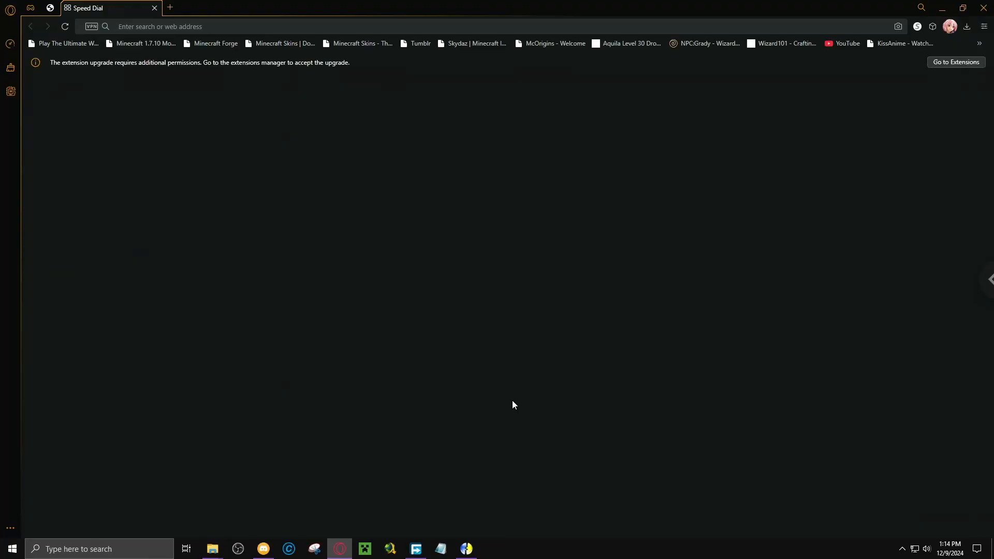
pyautogui.write('you')
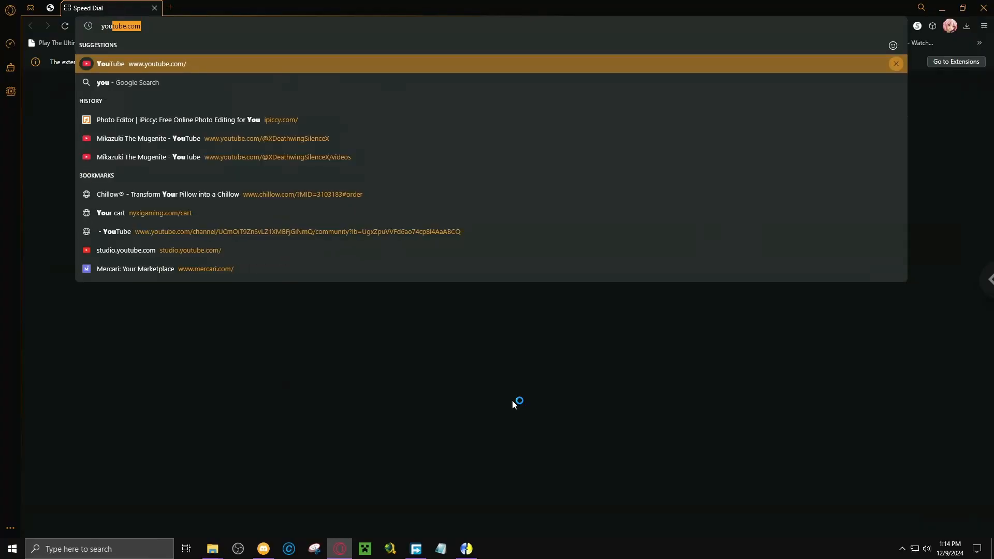
pyautogui.press('Return')
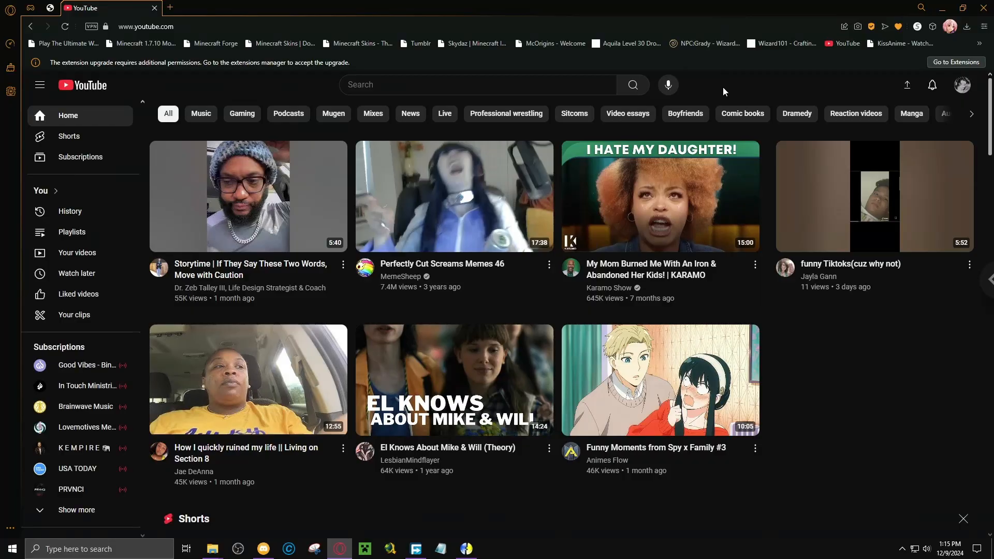
# Search YouTube for "jerk x kashpaint type beats".
pyautogui.click(452, 91)
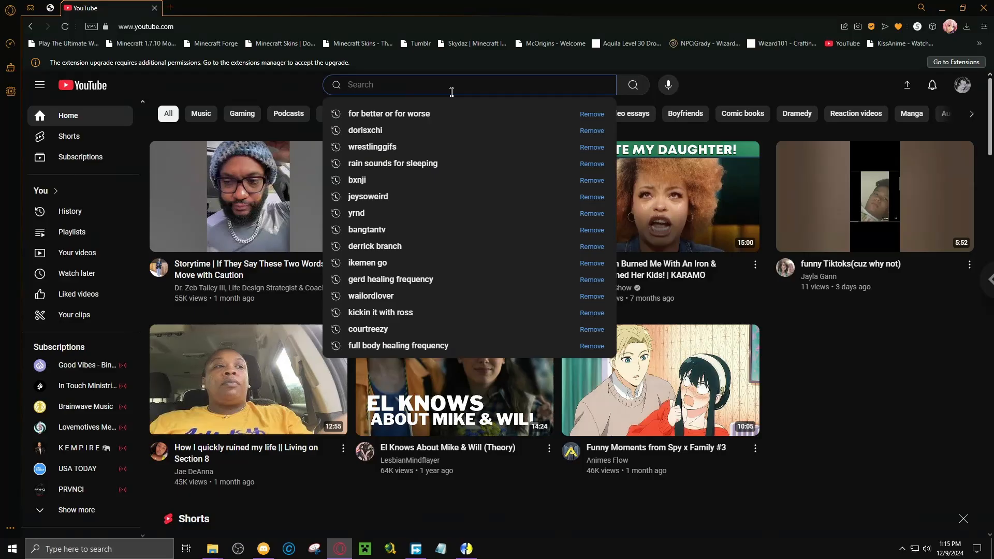
pyautogui.write('jerk x')
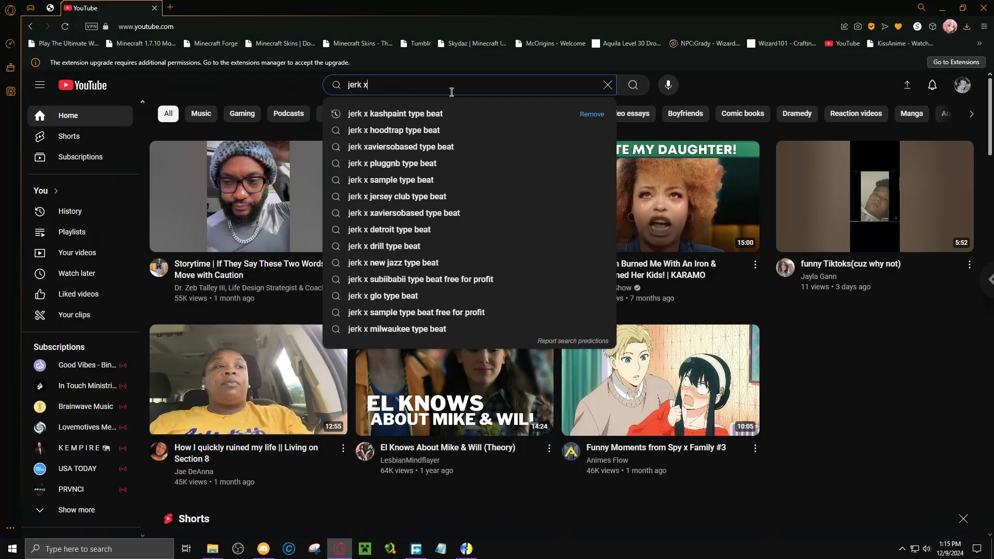
pyautogui.write(' kashpaint ty')
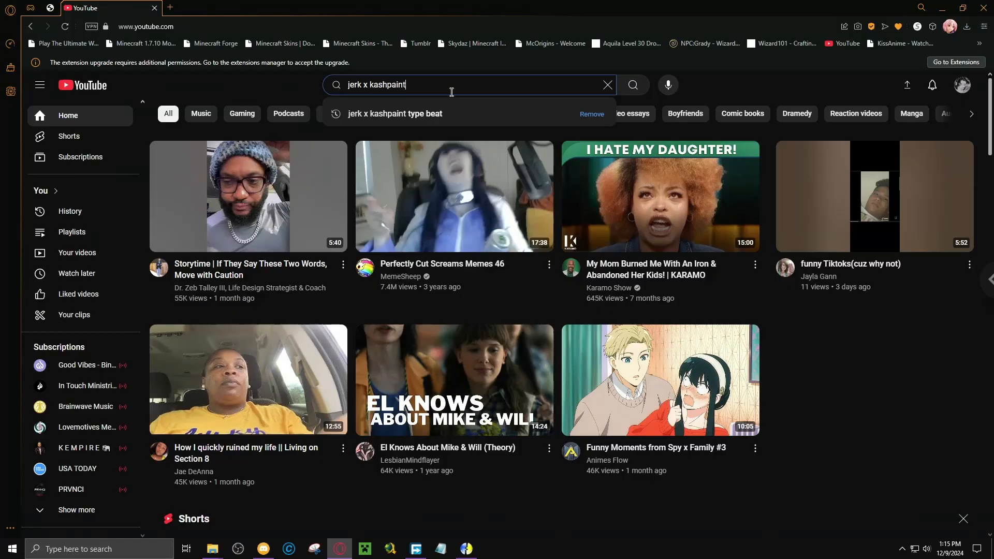
pyautogui.write('pe beats')
pyautogui.press('Return')
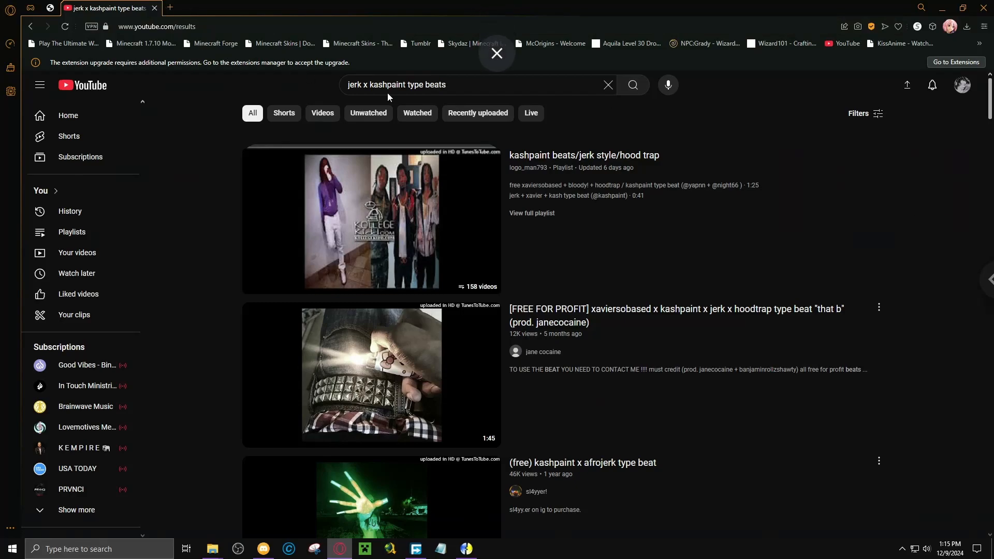
# Refine the YouTube search to "jerk x kashpaint x ethreal type beats" and show results for that exact spelling.
pyautogui.click(407, 86)
pyautogui.write('x ethrea ')
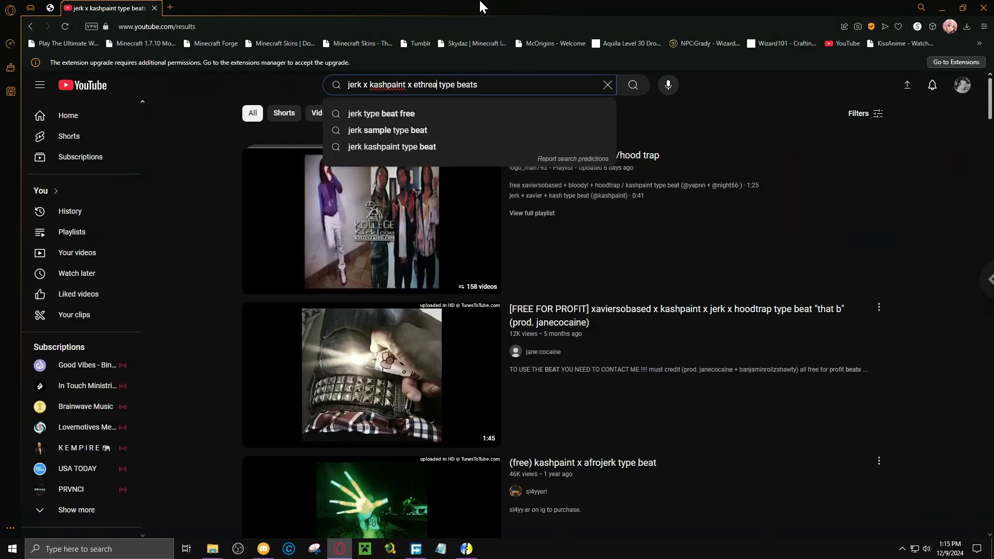
pyautogui.write('l')
pyautogui.press('Return')
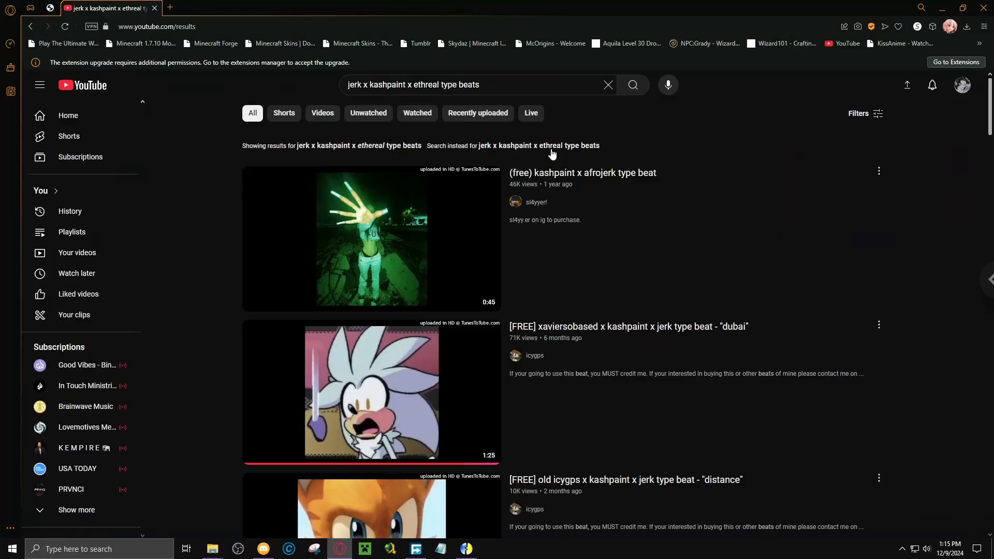
pyautogui.click(555, 148)
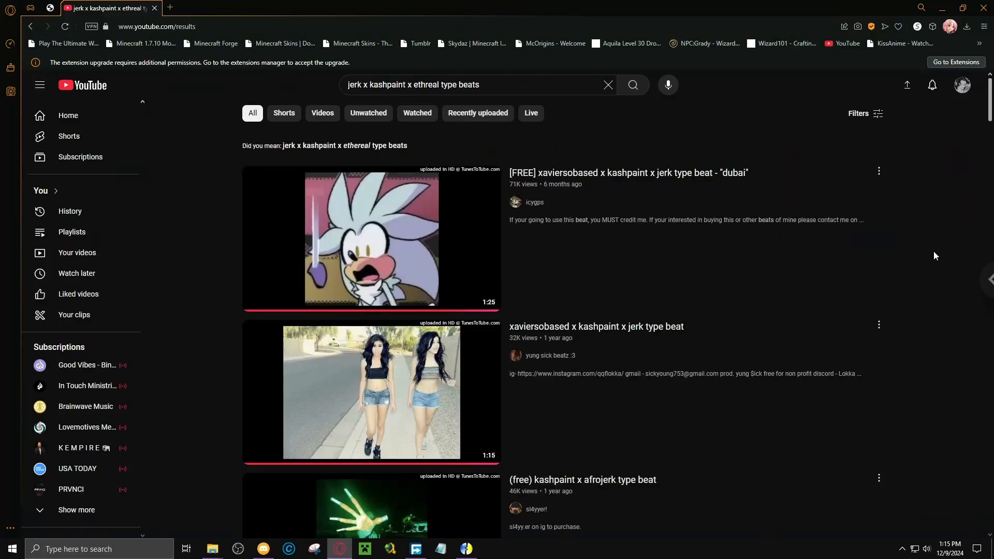
# Browse the search results and open the "[FREE] xaviersobased x kashpaint x jerk type beat - "Motion"" video.
pyautogui.scroll(-5, 934, 251)
pyautogui.scroll(-6, 926, 244)
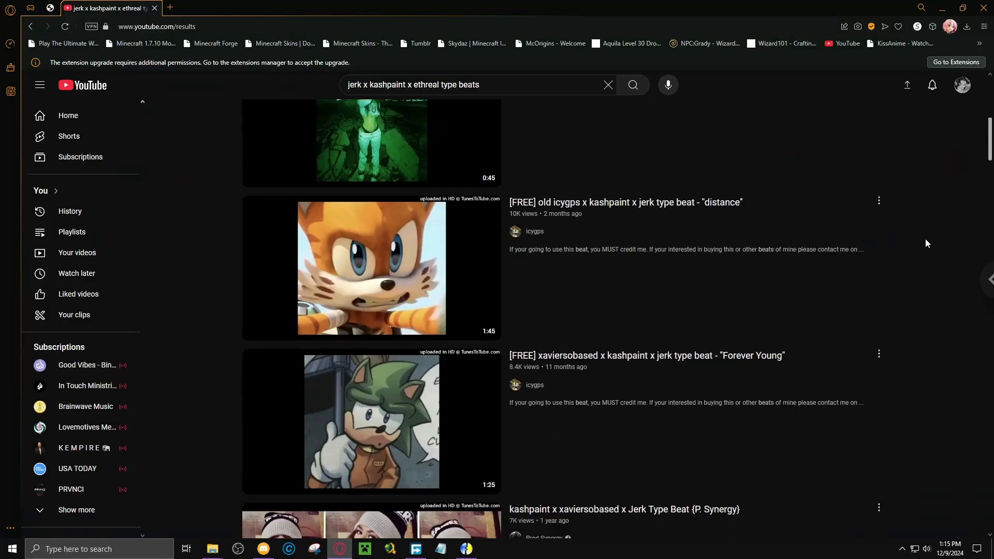
pyautogui.scroll(-4, 925, 236)
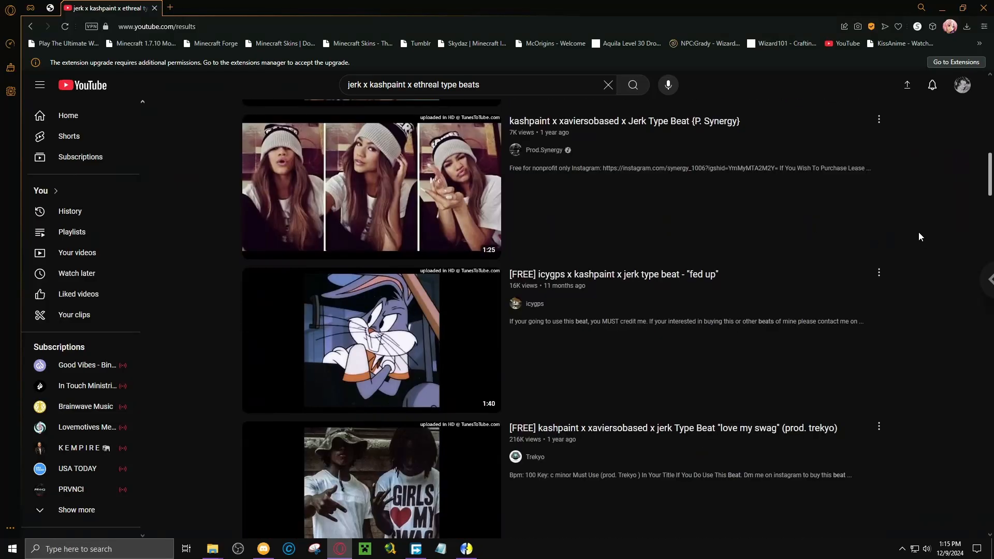
pyautogui.scroll(-4, 919, 236)
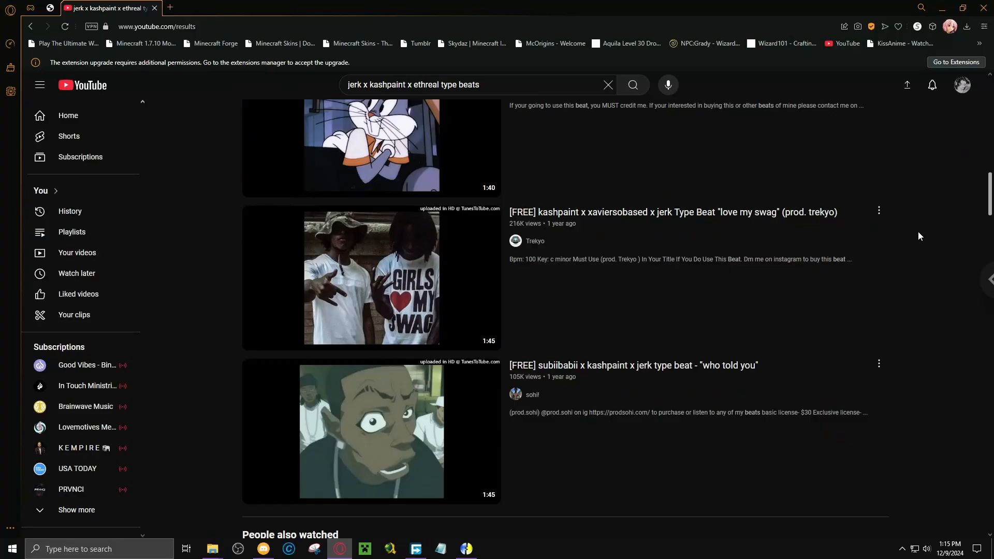
pyautogui.scroll(-5, 919, 233)
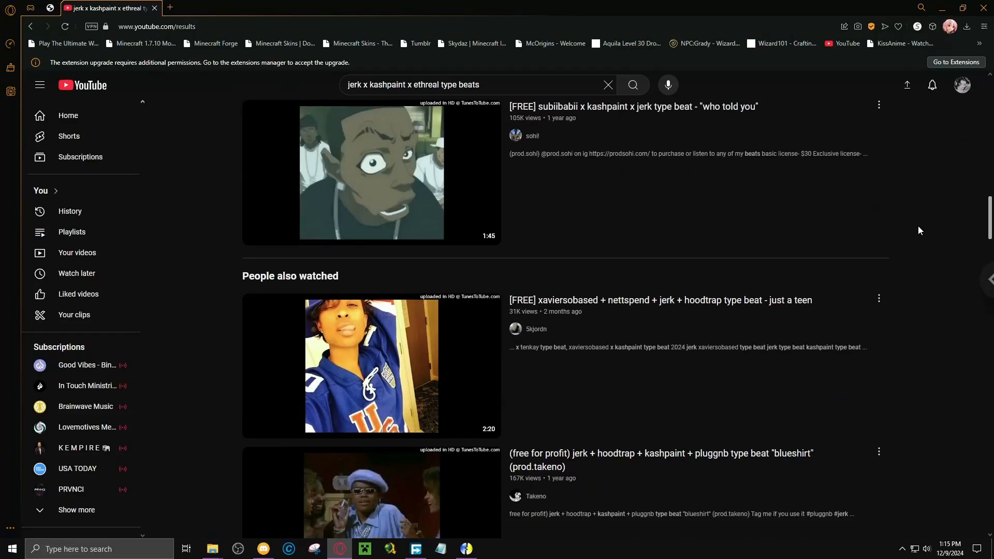
pyautogui.scroll(-4, 918, 225)
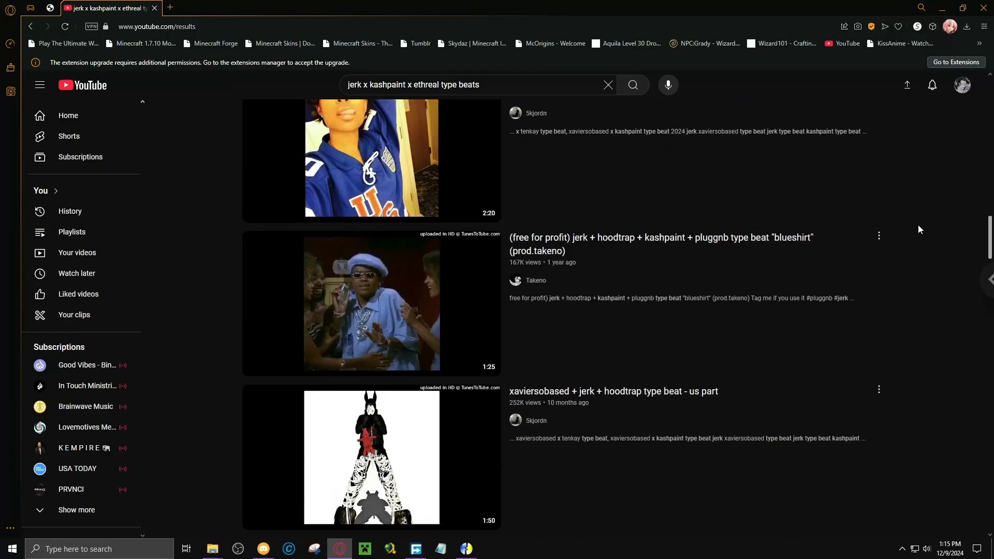
pyautogui.scroll(-3, 919, 226)
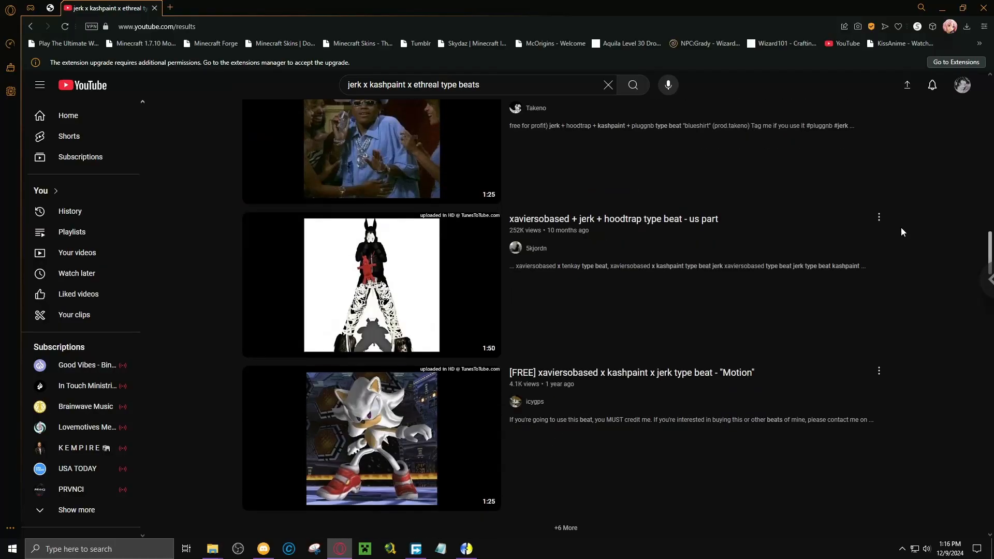
pyautogui.click(686, 373)
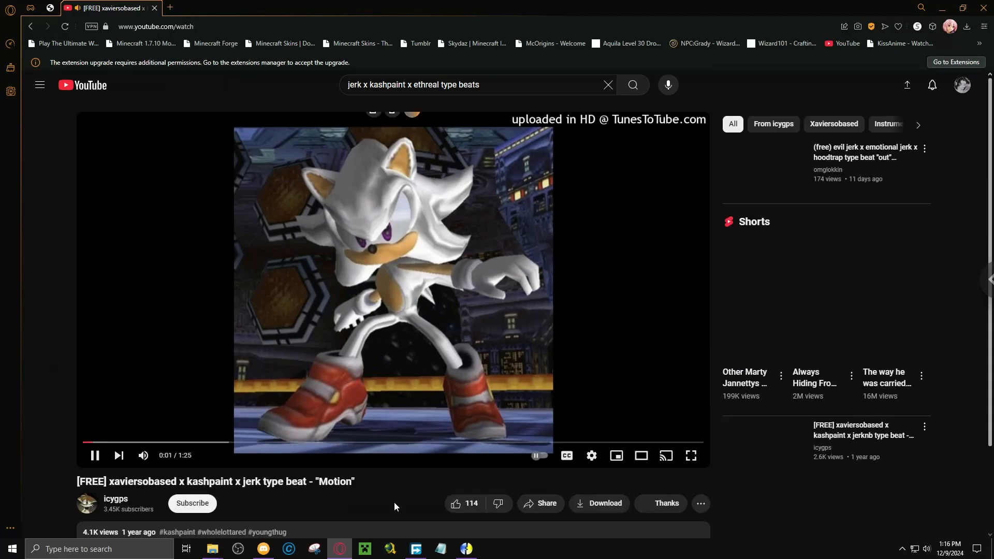
# Skip the "Motion" beat ahead to about 0:12, then like the video and pause it.
pyautogui.click(174, 443)
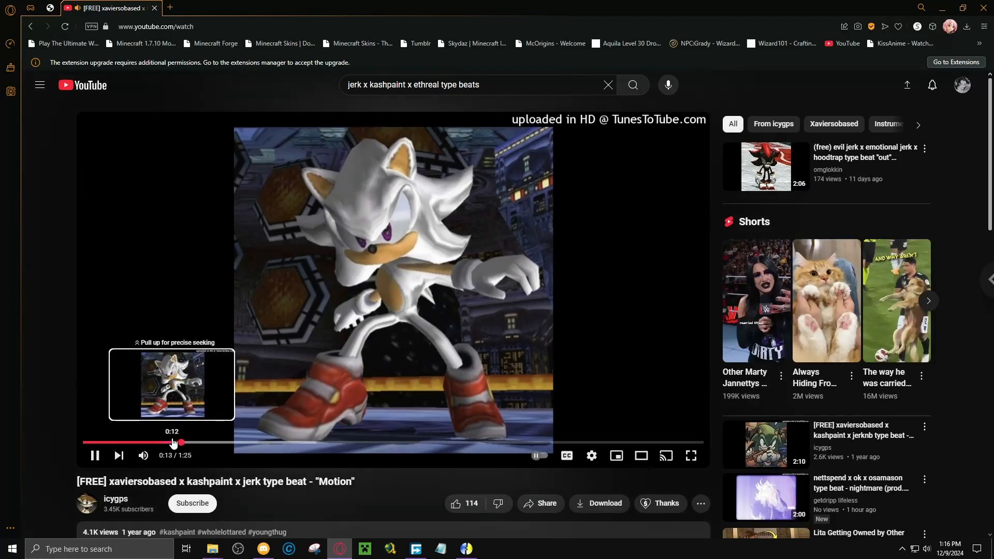
pyautogui.click(458, 503)
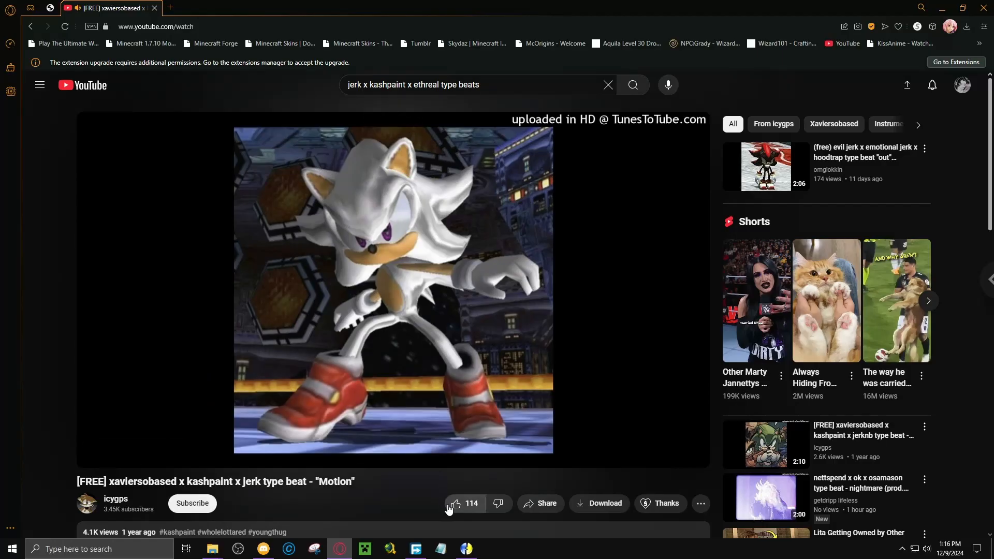
pyautogui.click(371, 294)
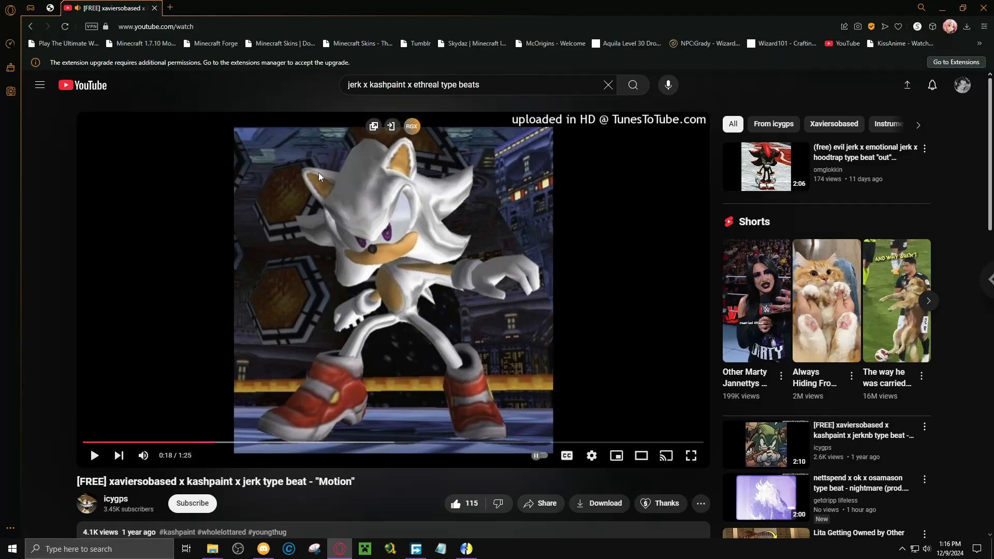
# Search YouTube for "9lives ambient type beat" using the suggested query.
pyautogui.click(500, 83)
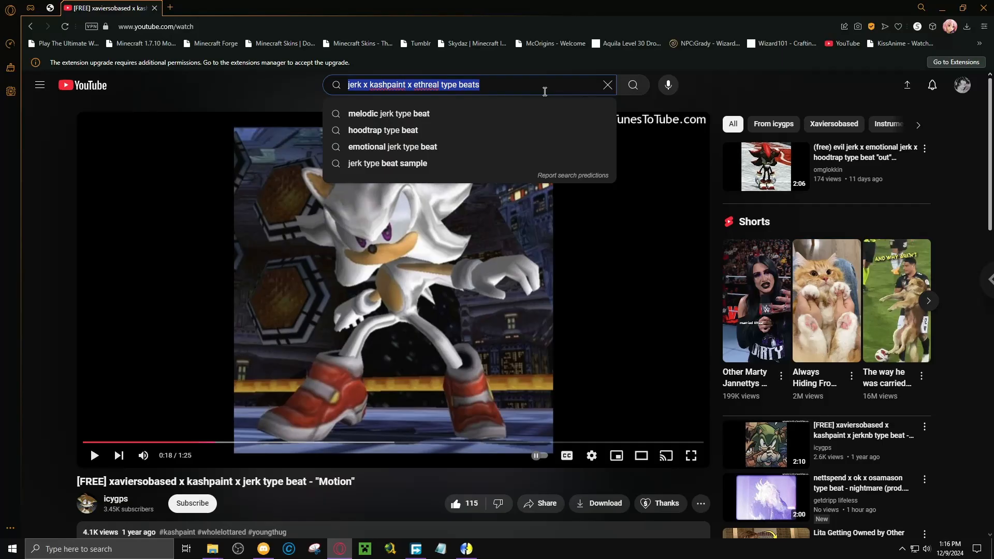
pyautogui.write('9lilves')
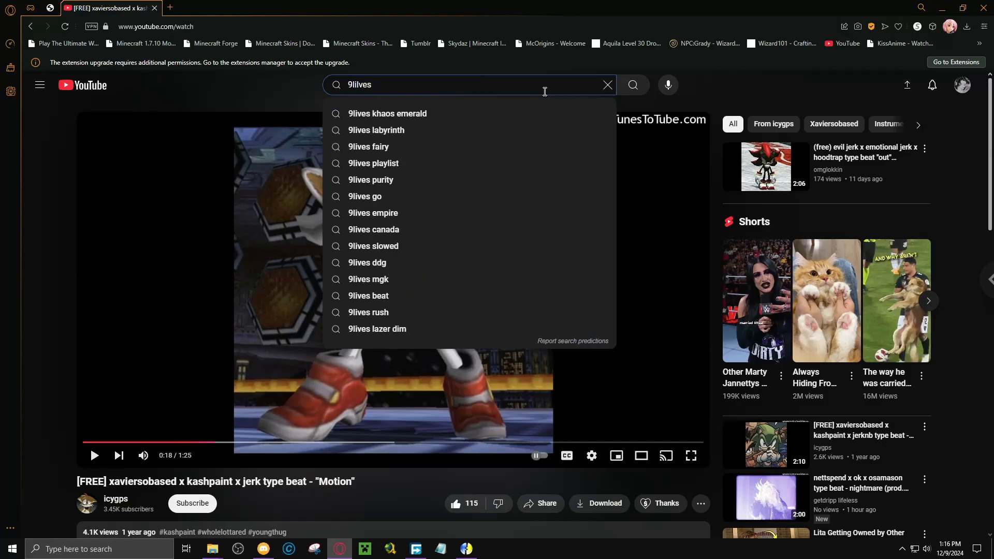
pyautogui.write(' am')
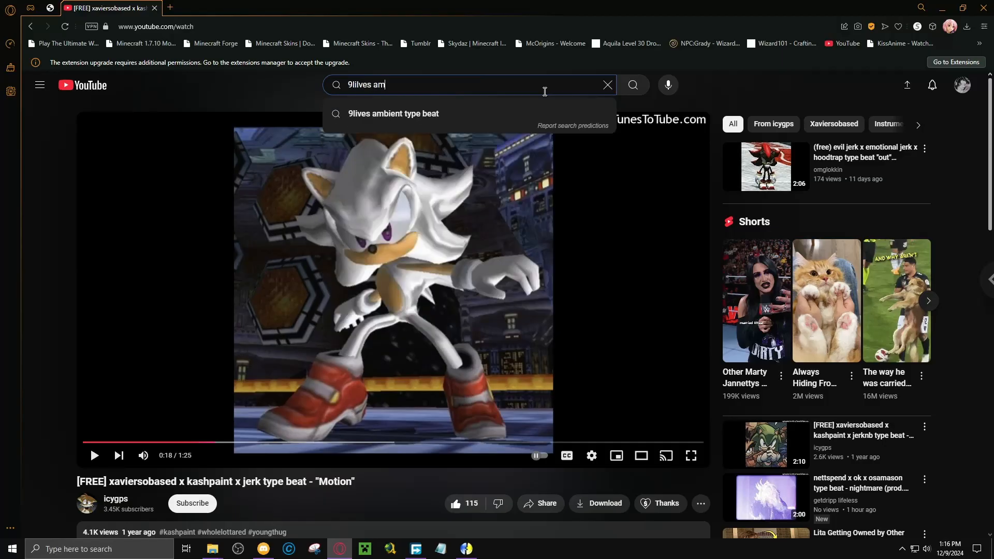
pyautogui.click(401, 117)
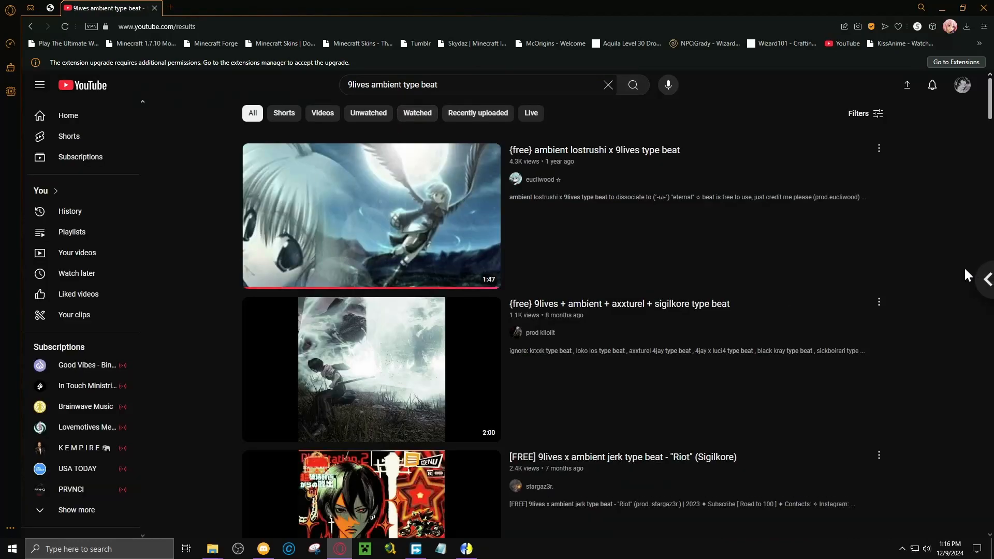
# Open the "{free} 9lives + ambient + axxturel + sigilkore type beat" video and like it.
pyautogui.scroll(-3, 957, 269)
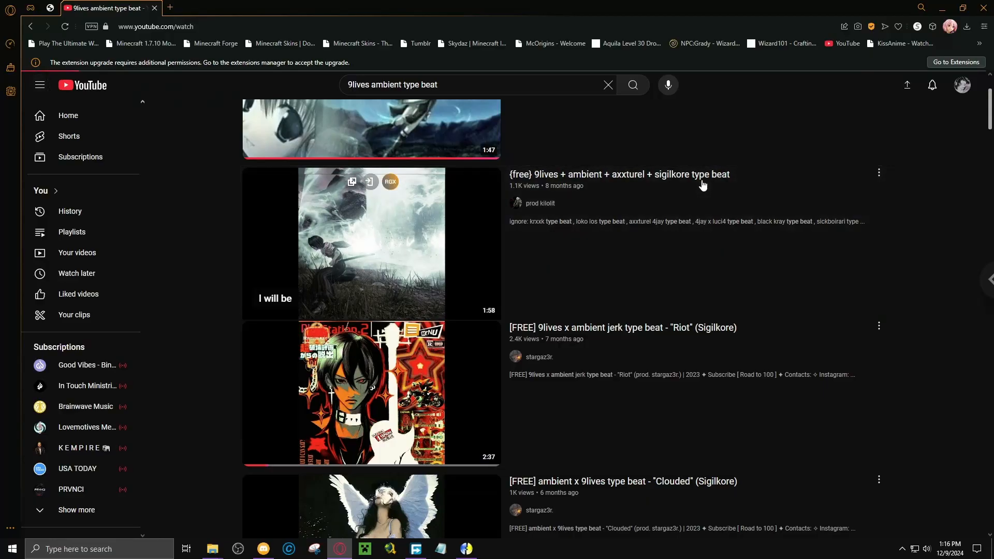
pyautogui.click(668, 199)
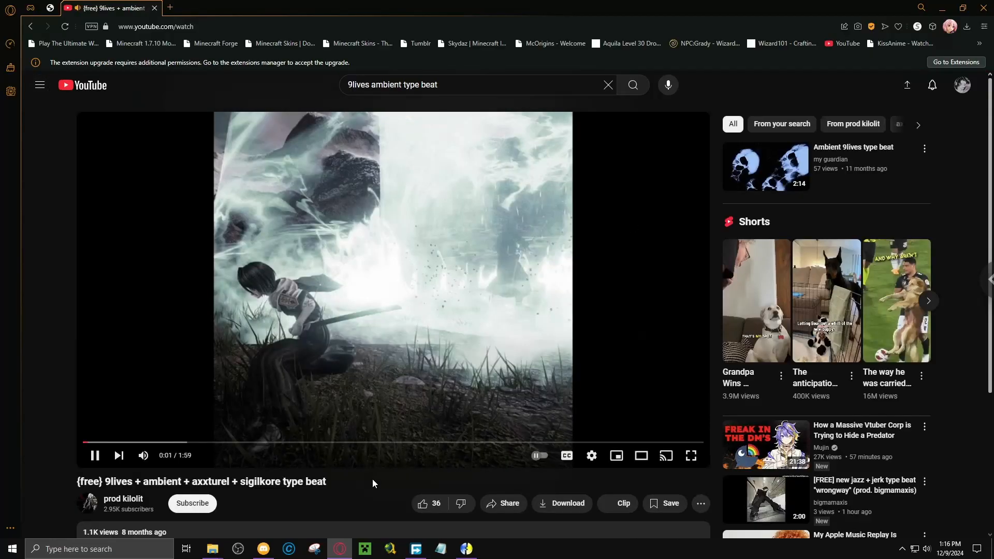
pyautogui.click(422, 503)
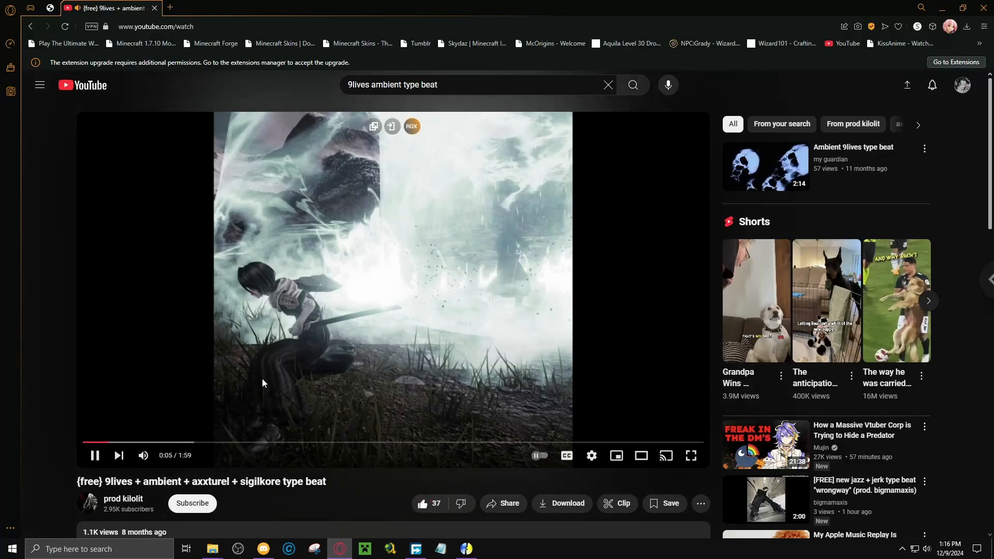
# Sample different parts of the sigilkore beat, check its description and comments, and return to the search results.
pyautogui.click(198, 442)
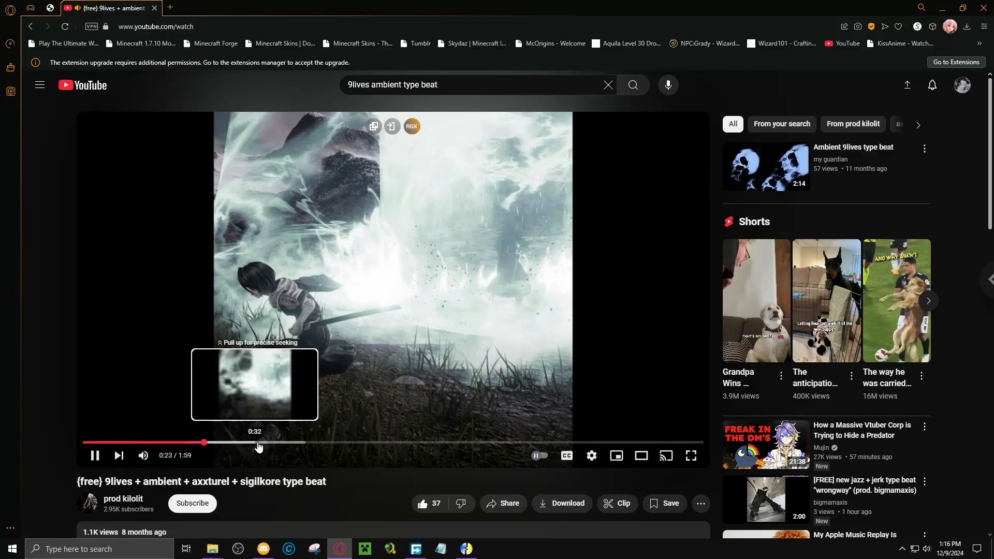
pyautogui.click(104, 442)
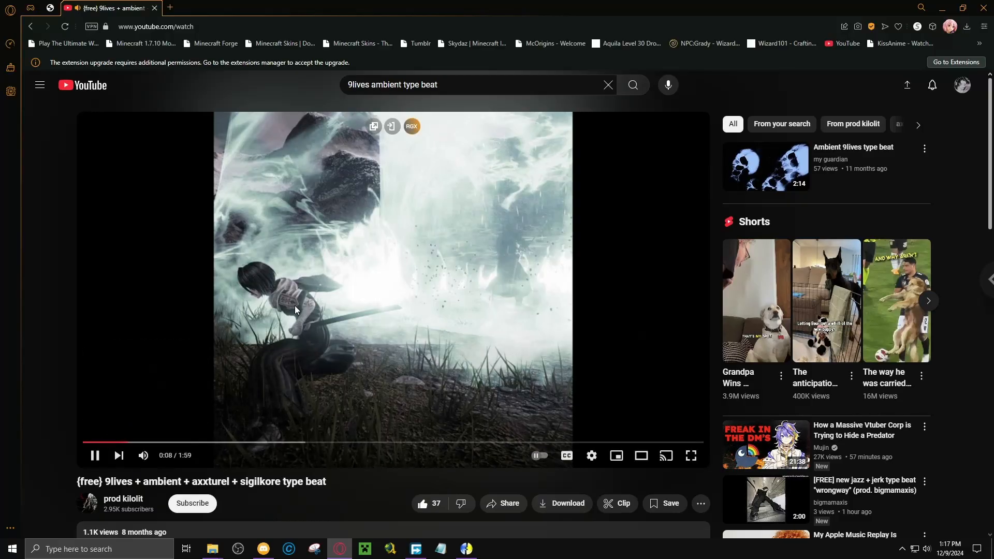
pyautogui.scroll(-3, 295, 309)
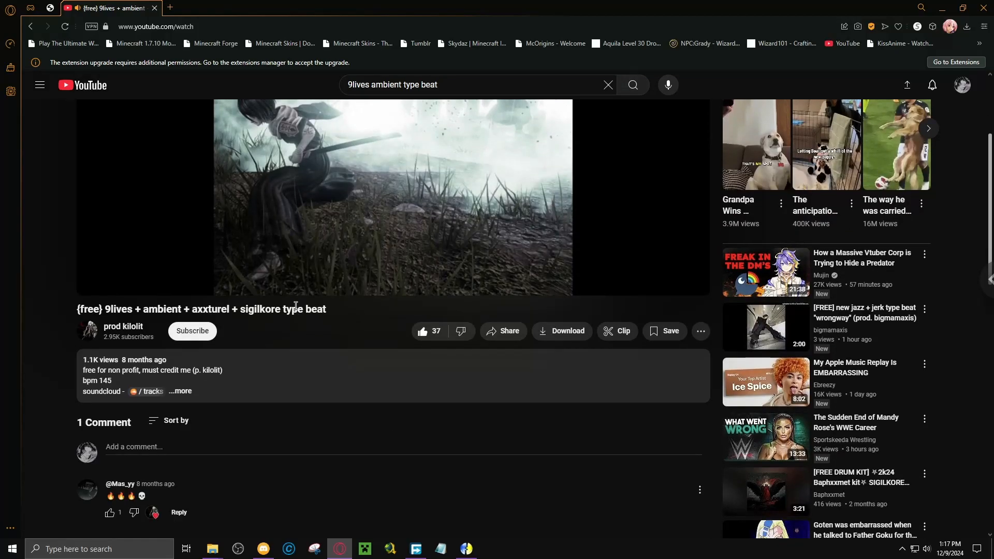
pyautogui.scroll(-3, 295, 306)
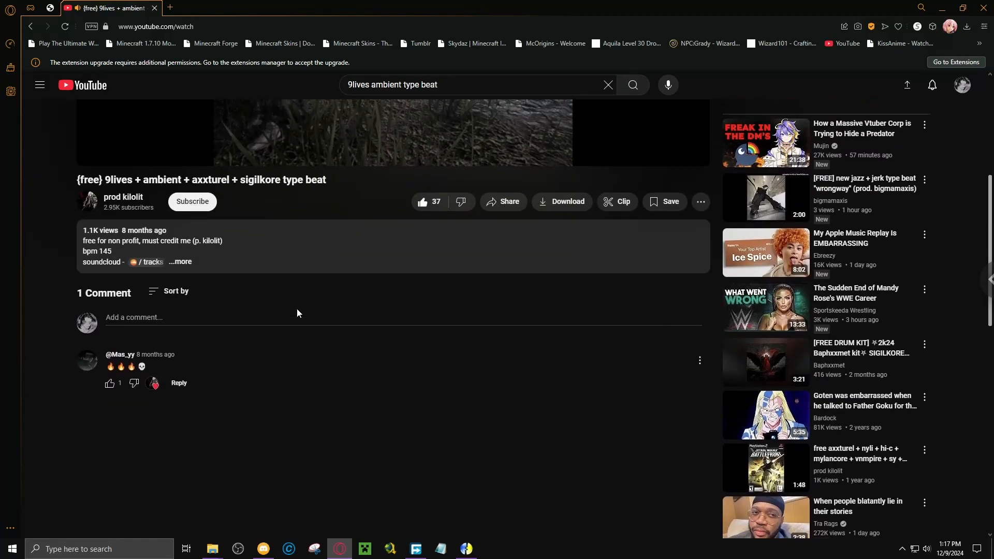
pyautogui.scroll(6, 297, 308)
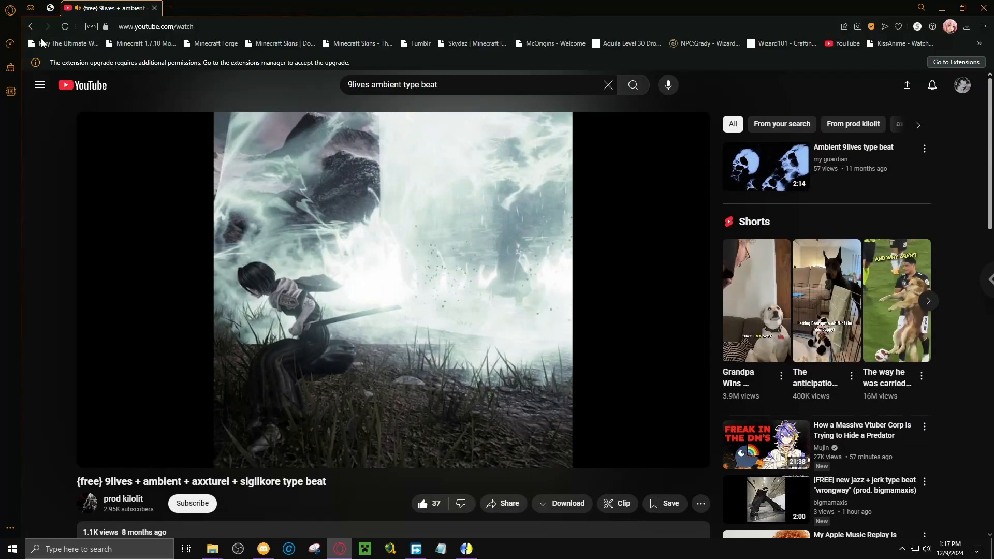
pyautogui.click(32, 33)
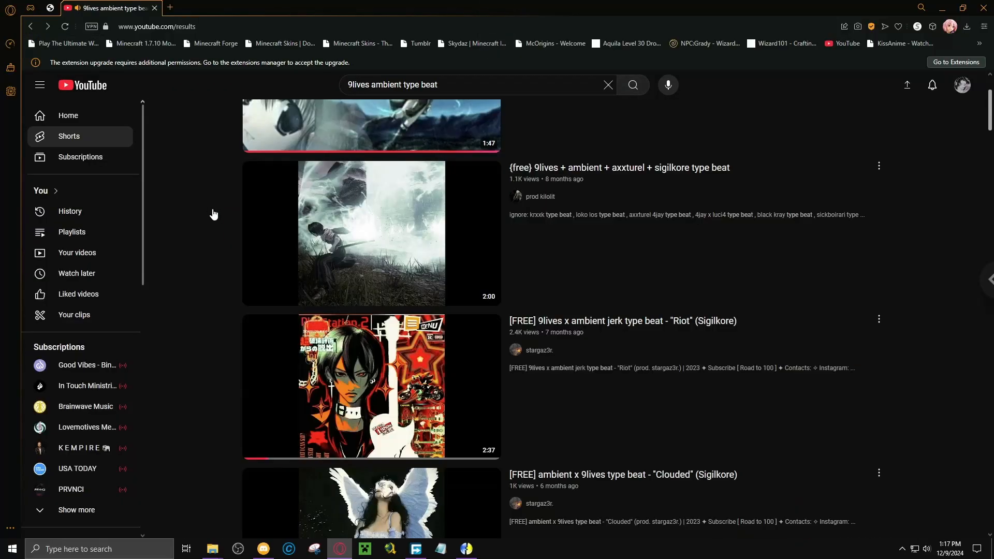
# Play the 9lives + ambient type beat "guardian" from the results, like it, and return to the results.
pyautogui.scroll(-3, 540, 257)
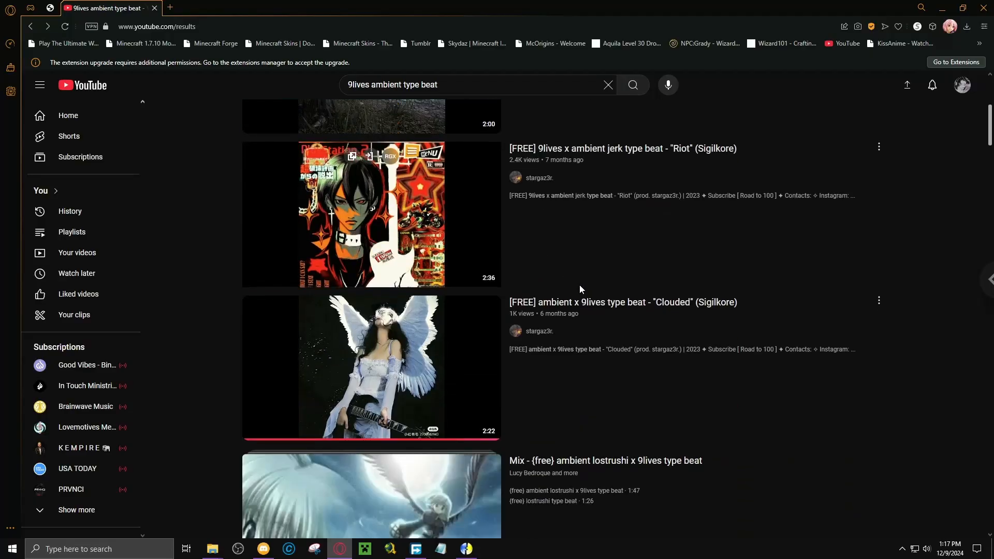
pyautogui.scroll(-3, 409, 337)
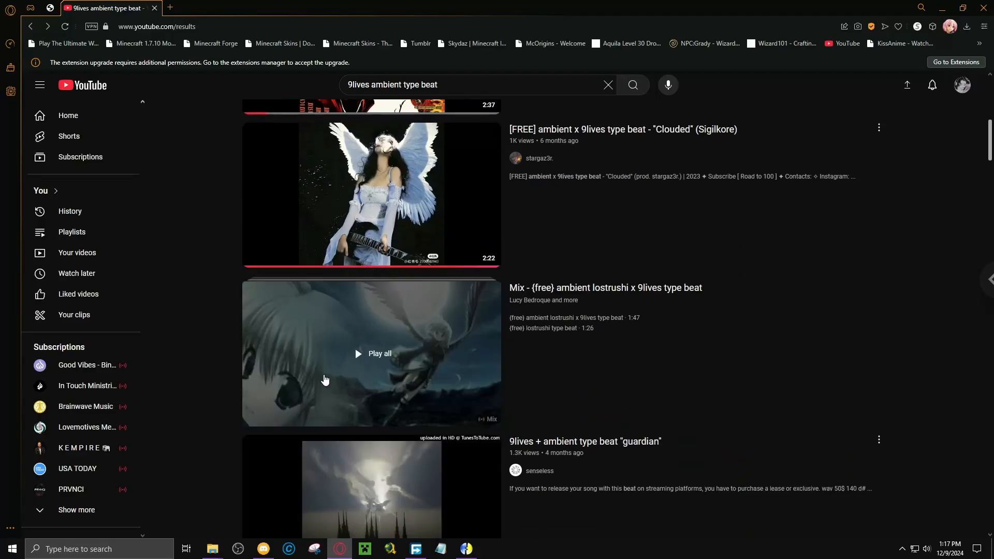
pyautogui.scroll(-3, 324, 382)
pyautogui.click(288, 280)
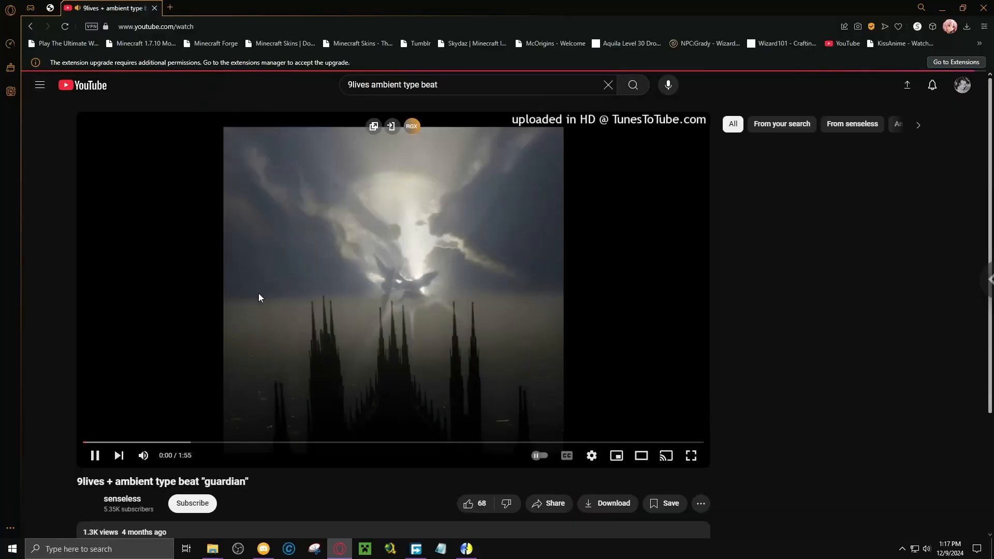
pyautogui.moveTo(117, 441); pyautogui.dragTo(321, 461)
pyautogui.click(468, 503)
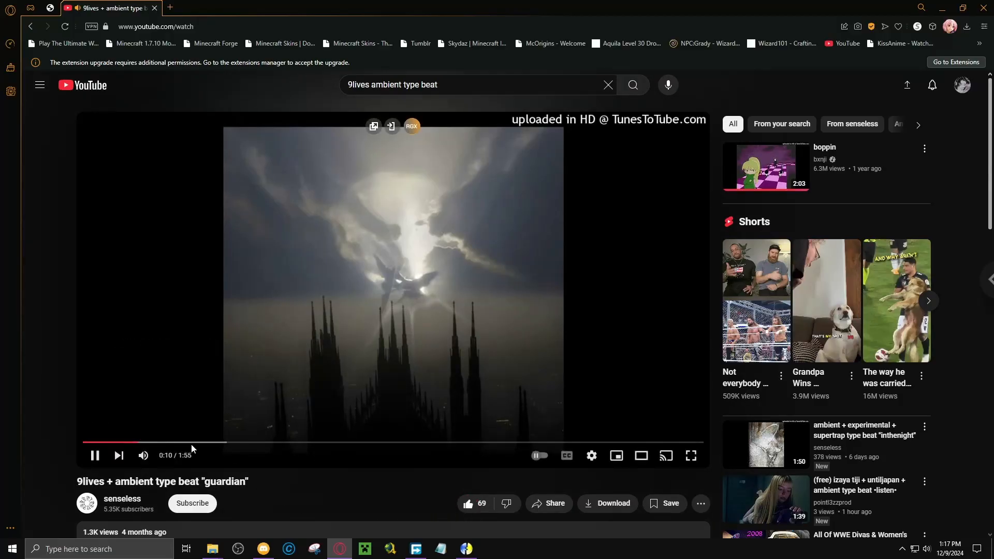
pyautogui.click(32, 29)
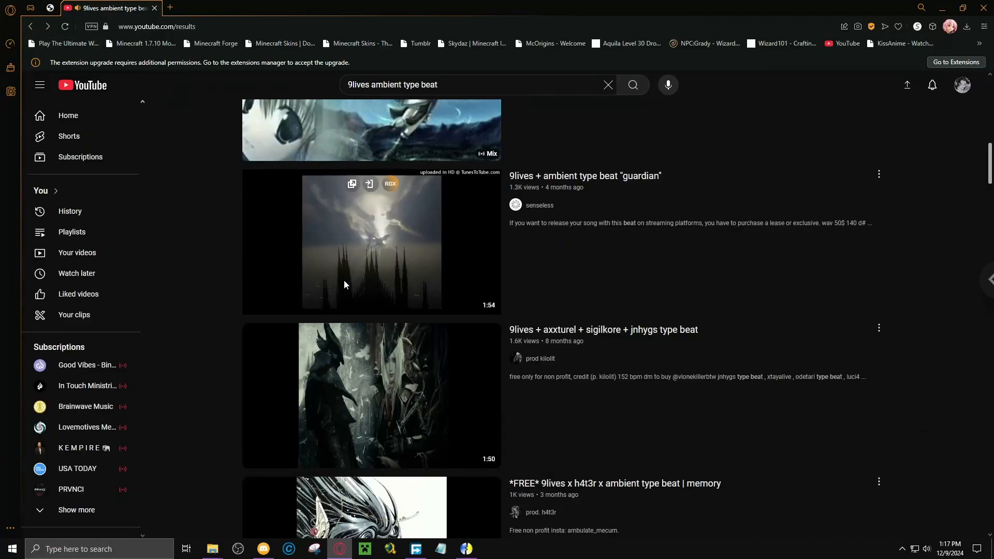
# Preview the "*FREE* 9lives x ambient x experimental type beat | ether" video, skipping ahead, and return to the results.
pyautogui.scroll(-7, 572, 344)
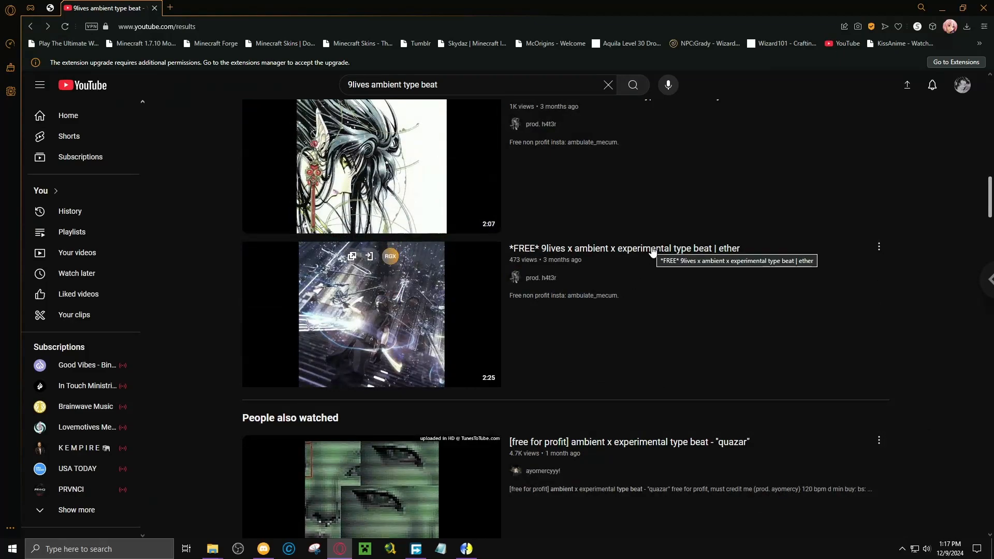
pyautogui.click(651, 253)
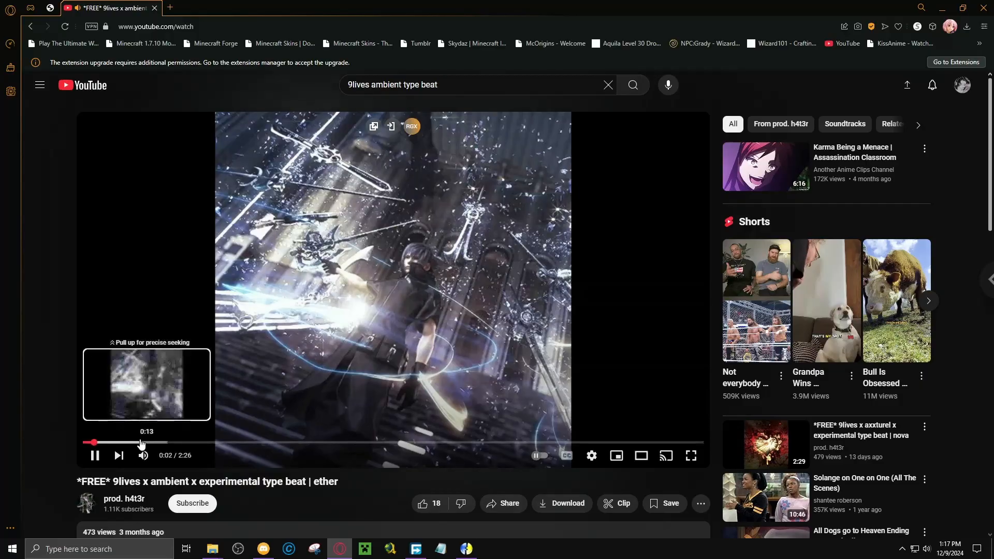
pyautogui.click(141, 443)
pyautogui.moveTo(141, 443); pyautogui.dragTo(141, 443)
pyautogui.click(30, 26)
# Preview the "free ambient x atmospheric type beat // nowhere 4" video, skipping ahead, and return to the results.
pyautogui.scroll(-8, 347, 302)
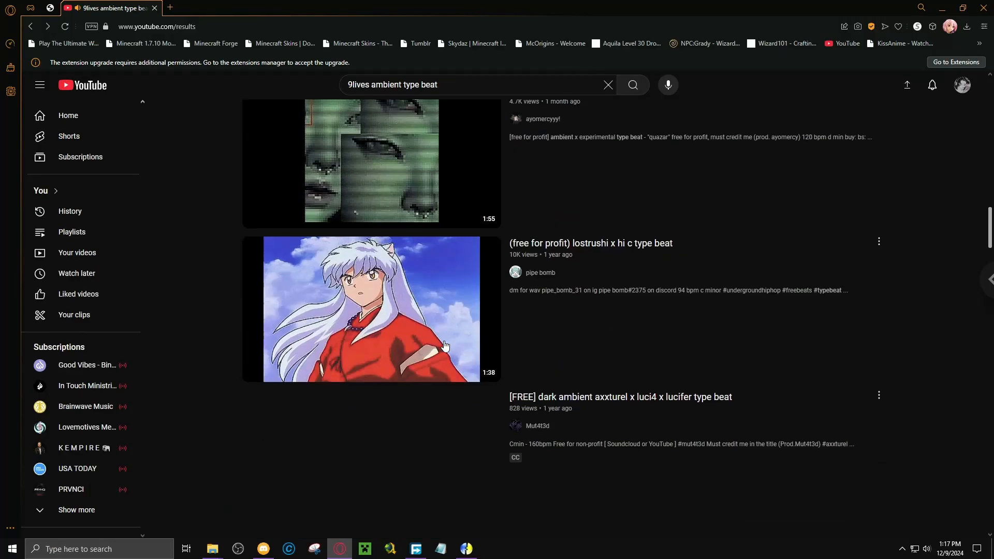
pyautogui.scroll(-3, 410, 347)
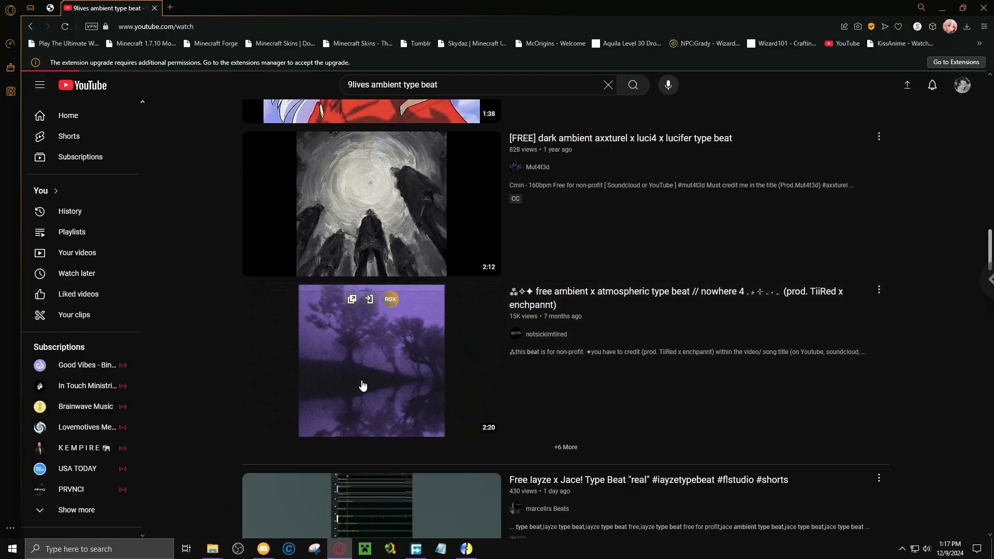
pyautogui.click(353, 399)
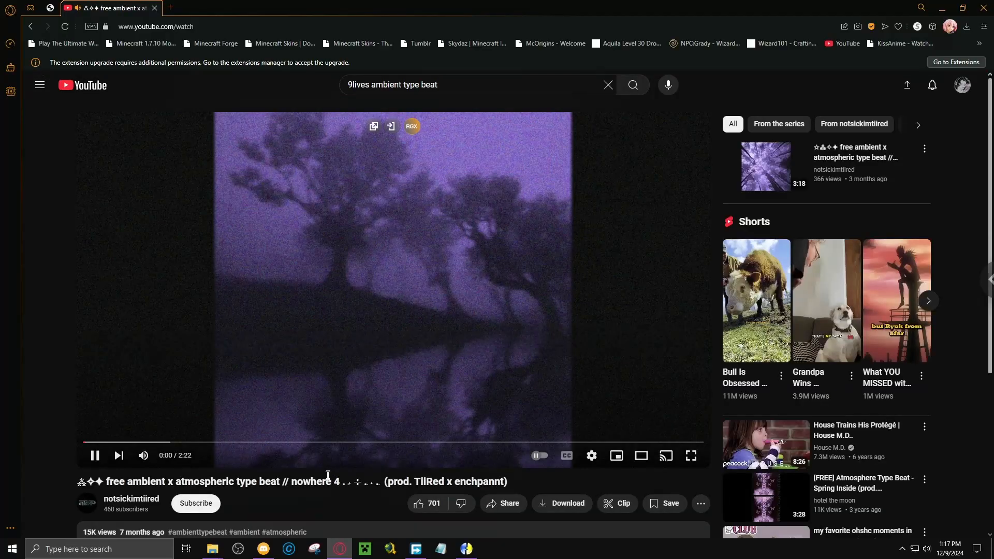
pyautogui.click(141, 443)
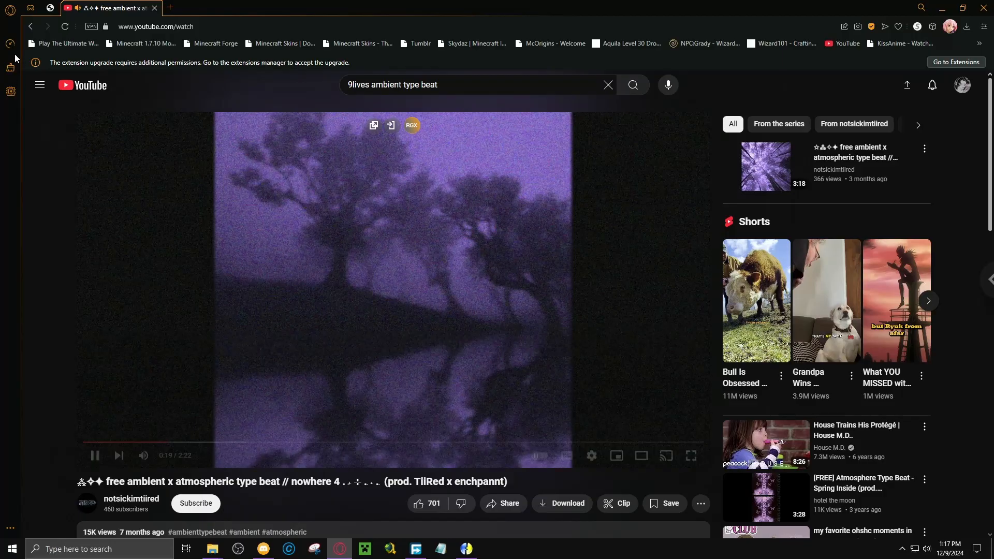
pyautogui.click(30, 29)
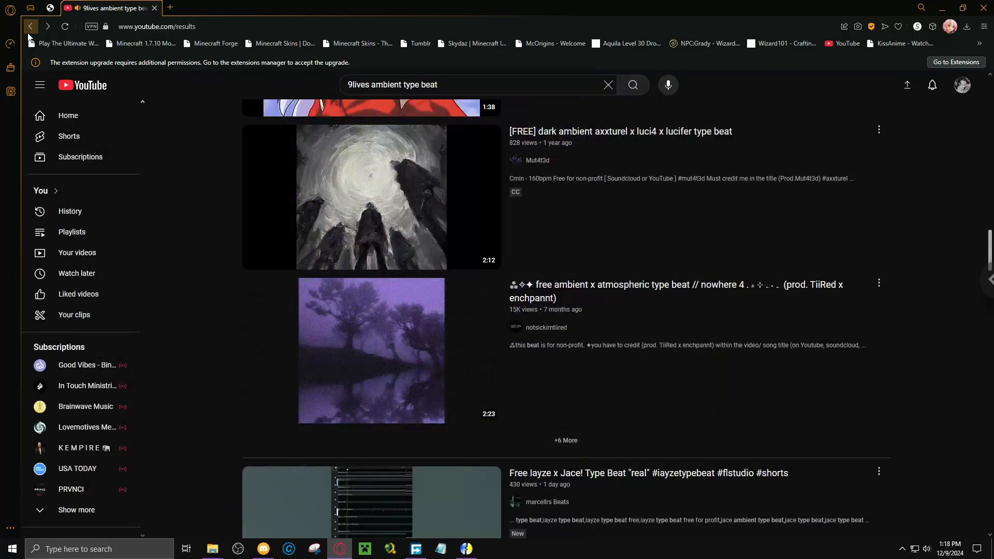
# Expand the additional search results and open the "9lives x darkprince x athera type beat "uhh"" video.
pyautogui.click(562, 446)
pyautogui.scroll(-4, 577, 240)
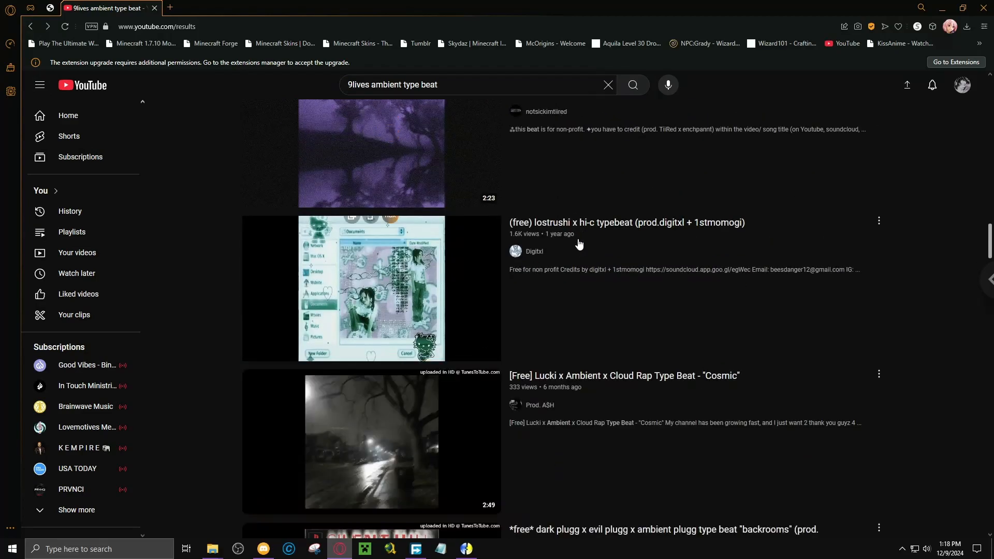
pyautogui.scroll(-4, 573, 254)
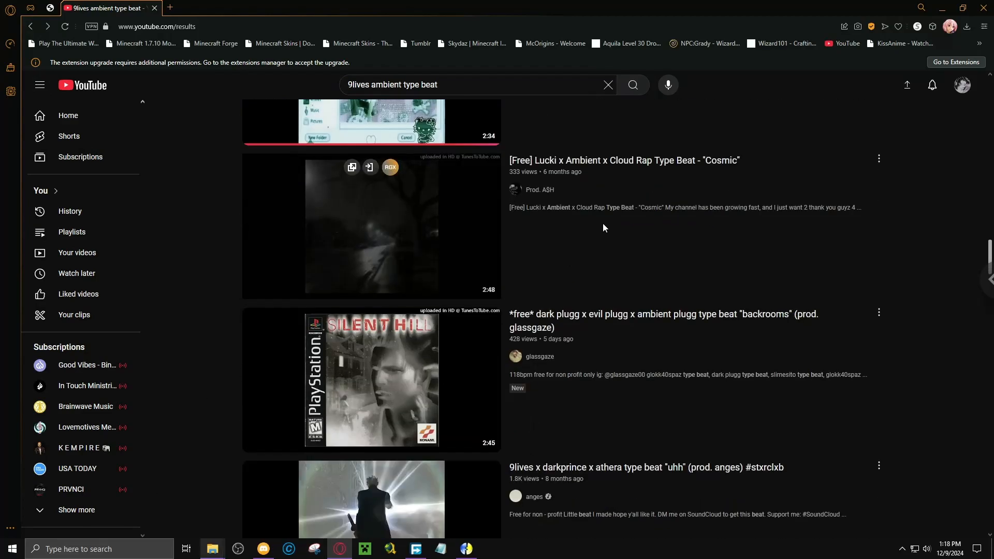
pyautogui.scroll(-5, 596, 212)
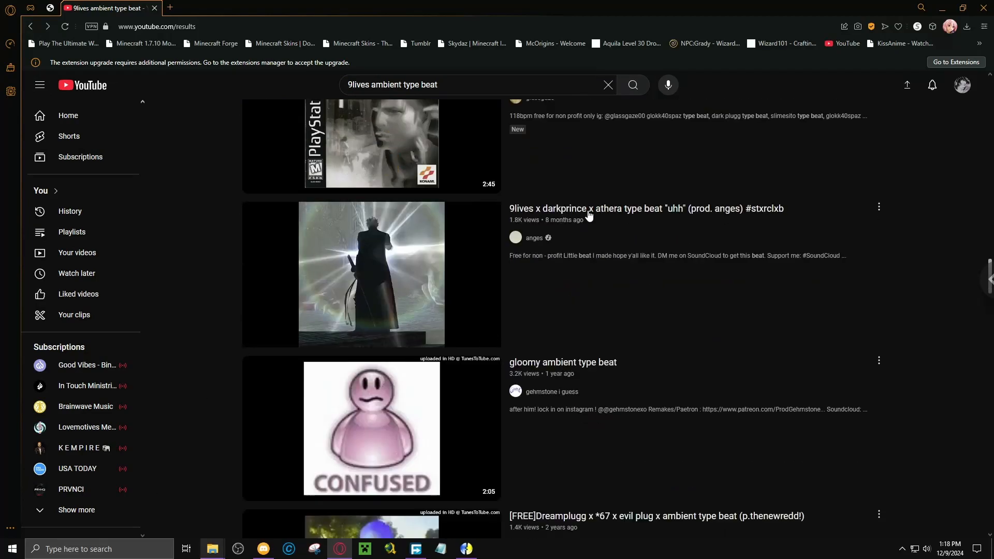
pyautogui.click(589, 213)
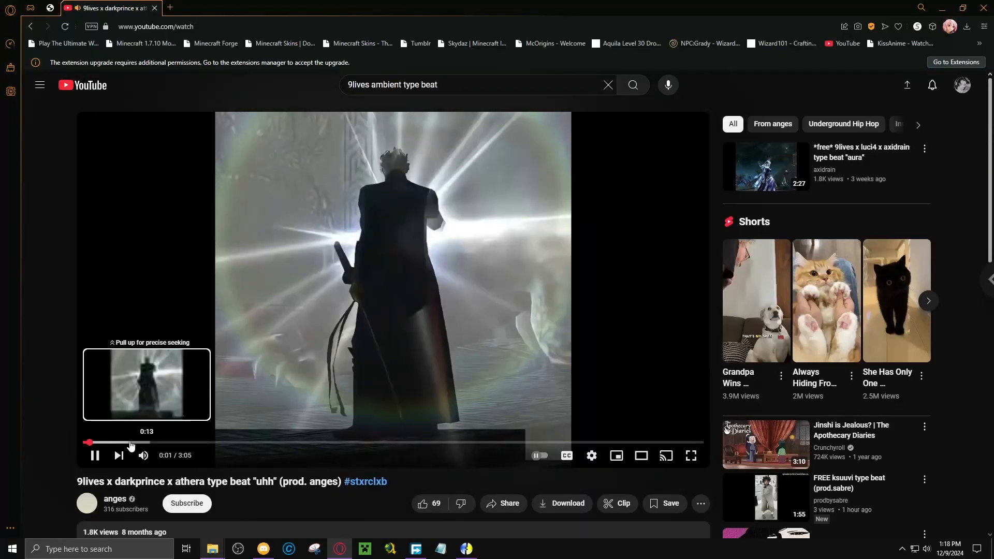
# Sample the "uhh" beat by skipping ahead to about 0:28, like the video, and pause it.
pyautogui.click(131, 443)
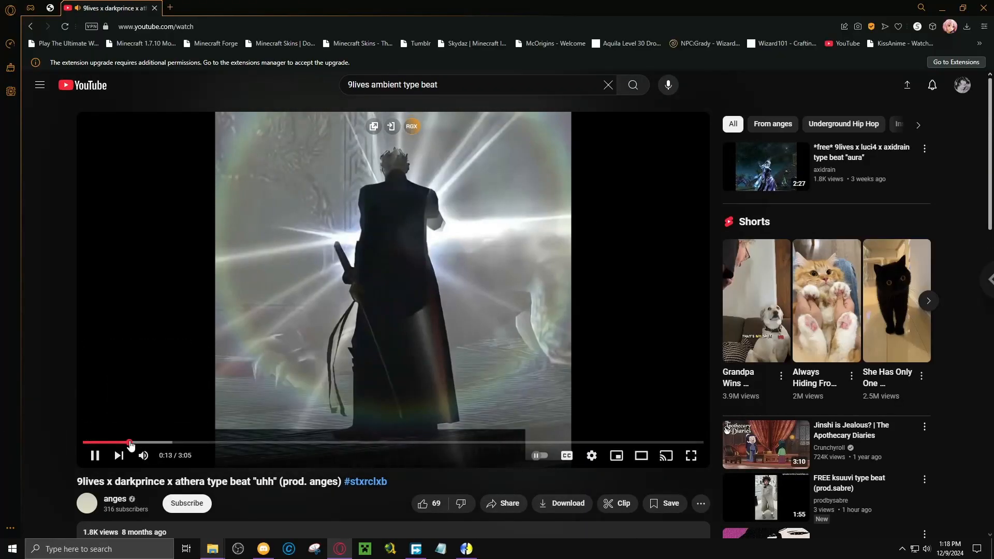
pyautogui.click(169, 442)
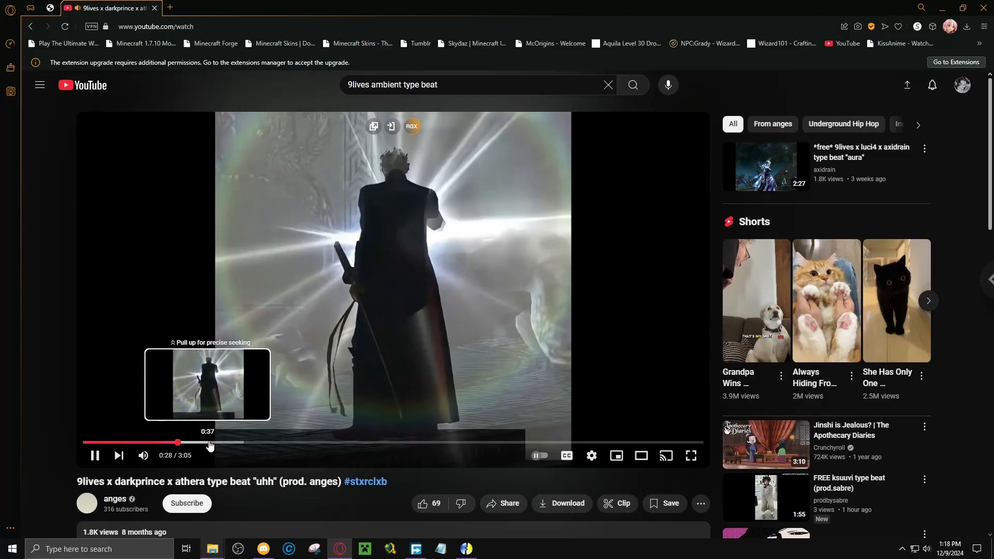
pyautogui.click(423, 504)
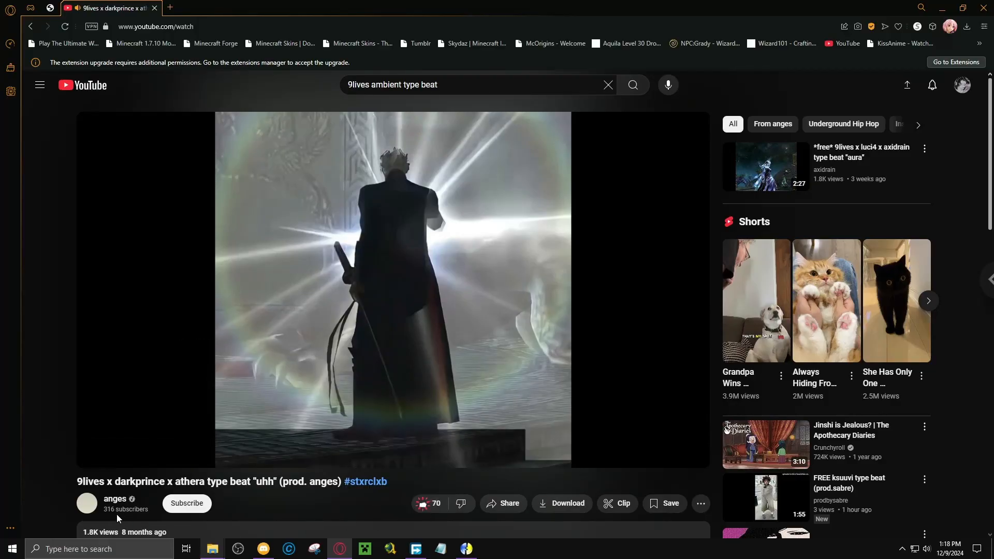
pyautogui.click(329, 297)
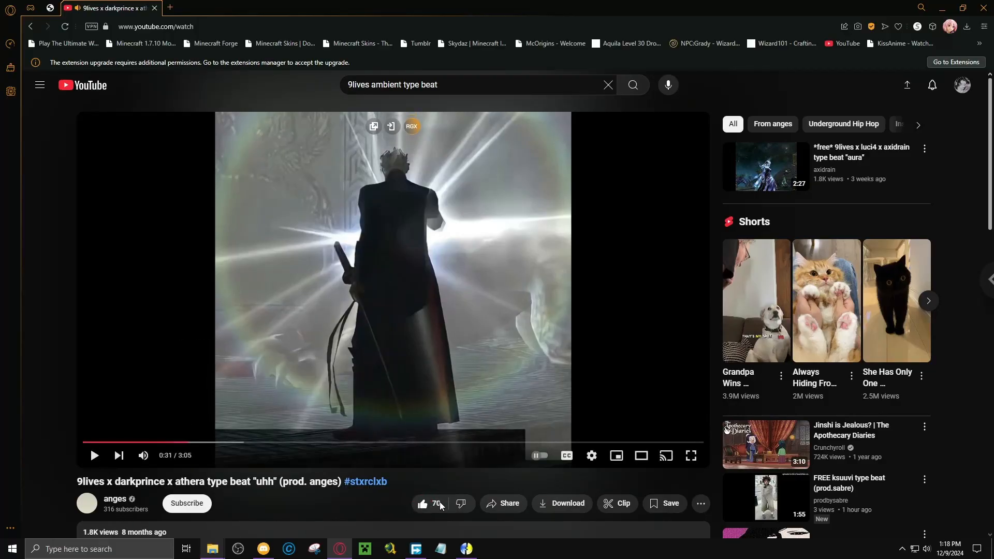
# Switch to Notepad and write "title.screen:" followed by the copied title of the "uhh" beat.
pyautogui.click(439, 552)
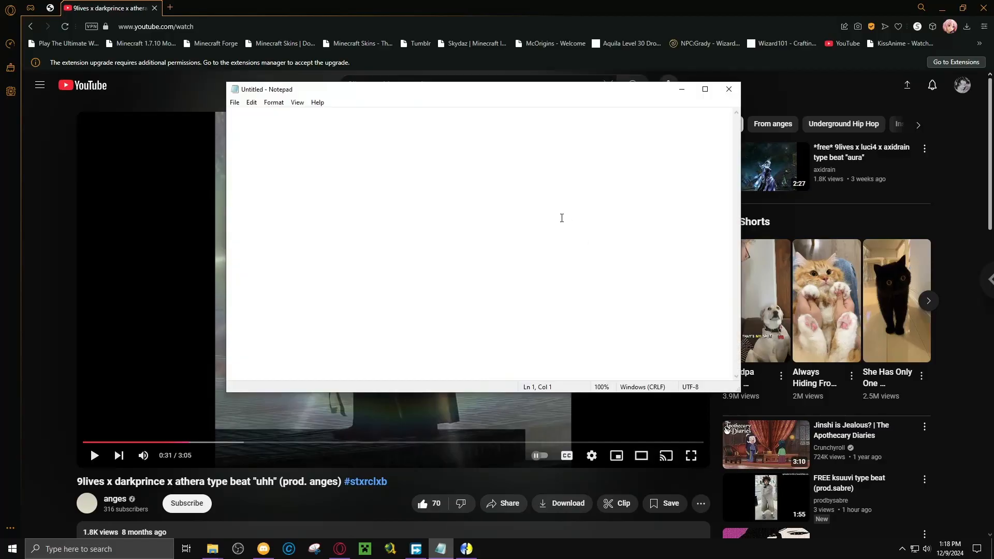
pyautogui.write('title.screen:')
pyautogui.moveTo(79, 483); pyautogui.dragTo(339, 487)
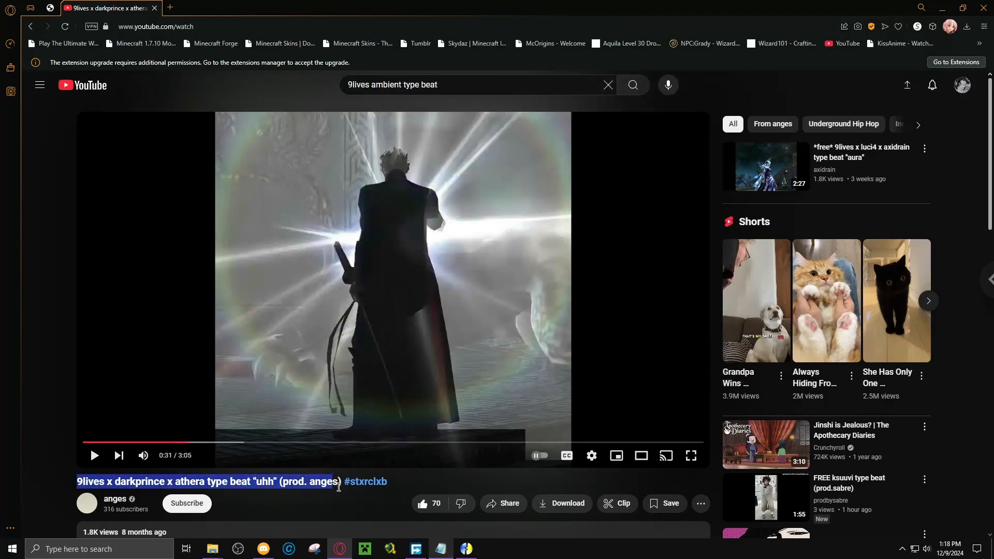
pyautogui.click(441, 549)
pyautogui.write('9lives x darkprince x athera type beat "uhh" (prod. anges)')
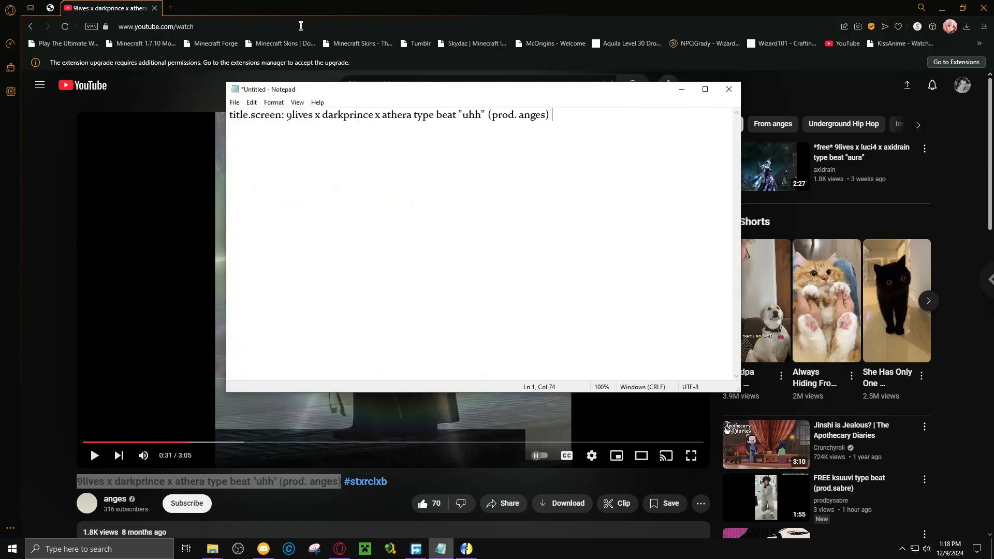
# Copy the "uhh" video's web address and paste it after the title in the Notepad note.
pyautogui.click(295, 24)
pyautogui.hotkey('ctrl', 'c')
pyautogui.click(441, 549)
pyautogui.hotkey('ctrl', 'v')
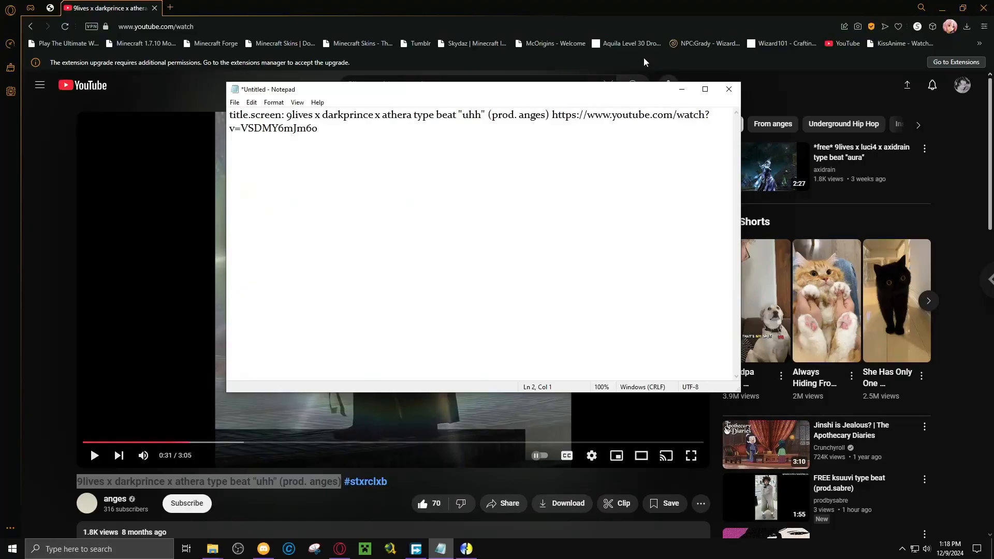
# Return to the search results and preview the "[FREE]Dreamplugg x *67 x evil plug x ambient type beat" video, skipping ahead.
pyautogui.click(31, 32)
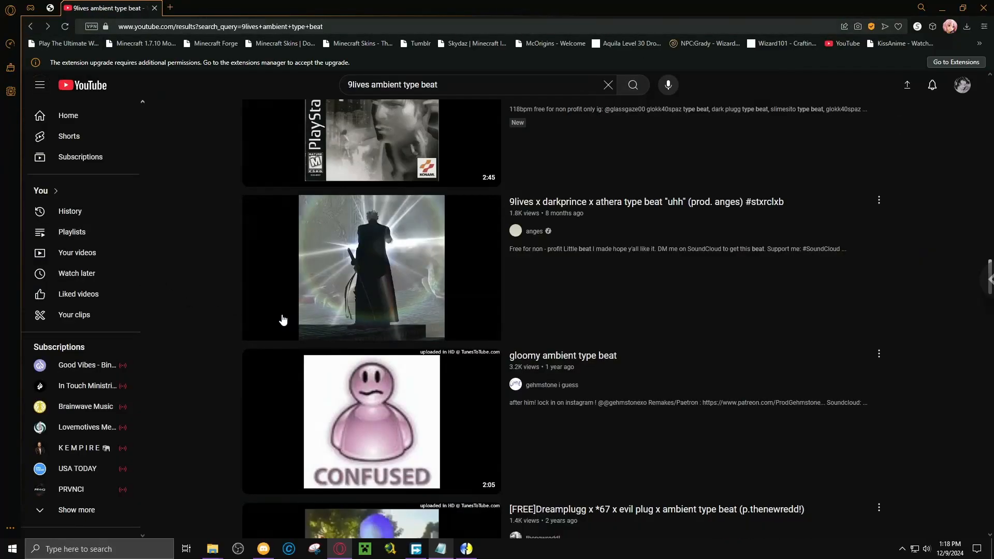
pyautogui.scroll(-4, 282, 317)
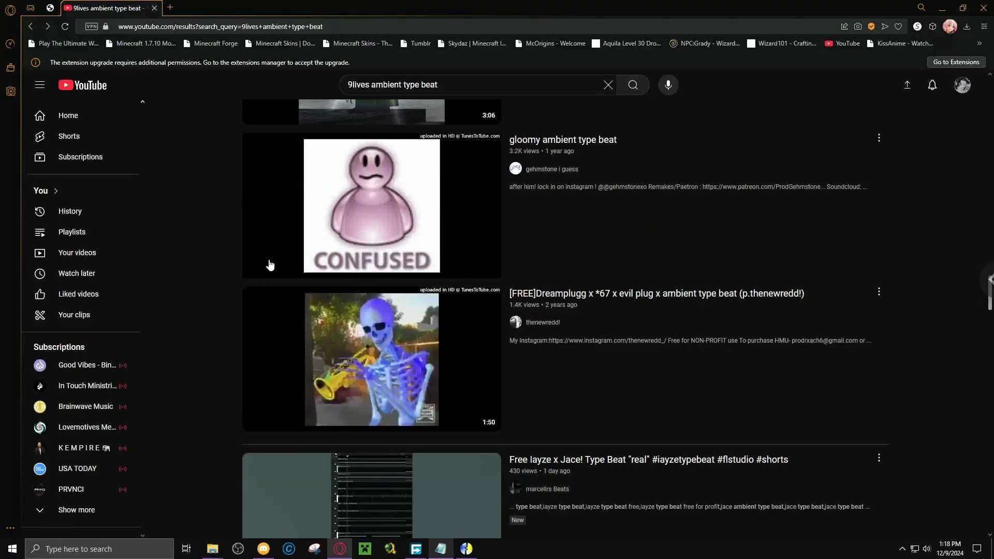
pyautogui.click(732, 295)
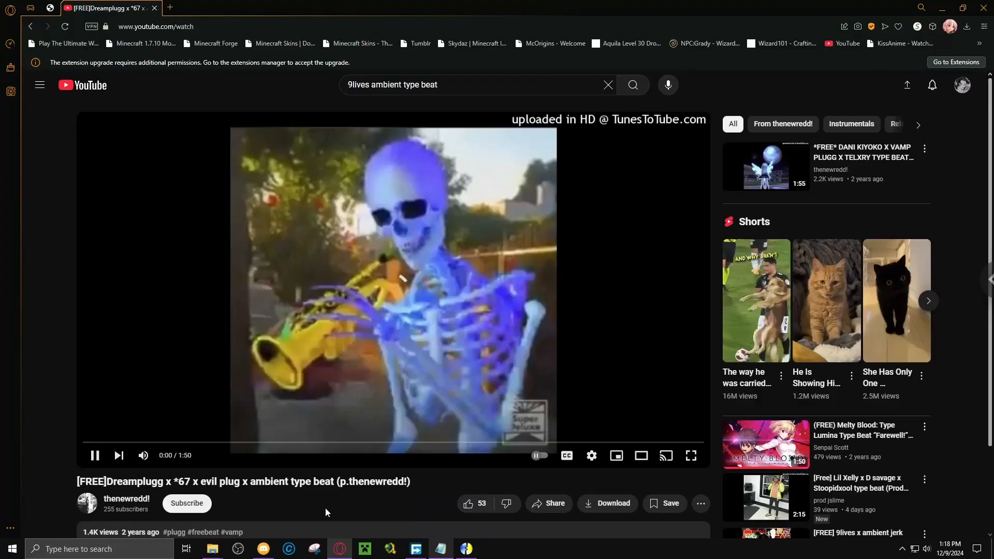
pyautogui.moveTo(130, 443); pyautogui.dragTo(132, 442)
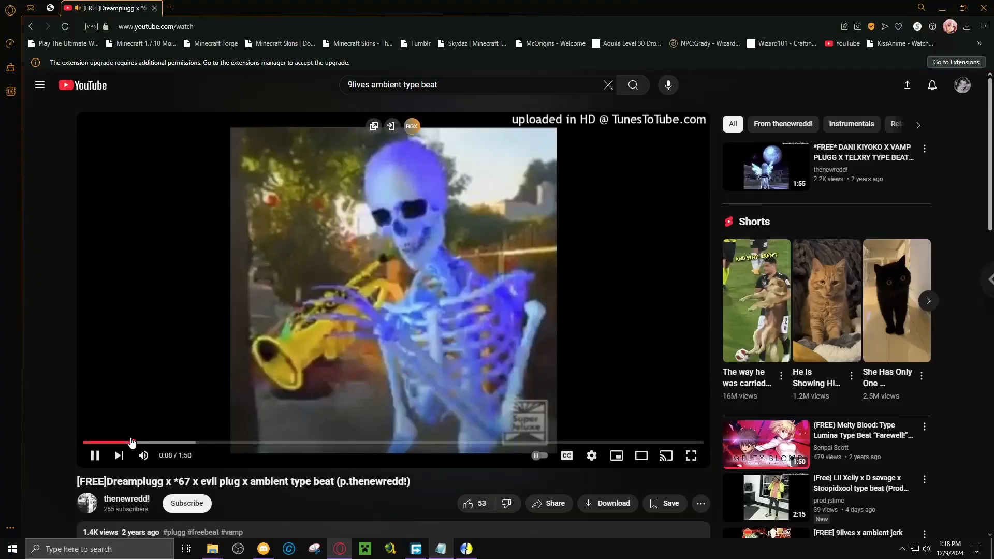
pyautogui.click(181, 443)
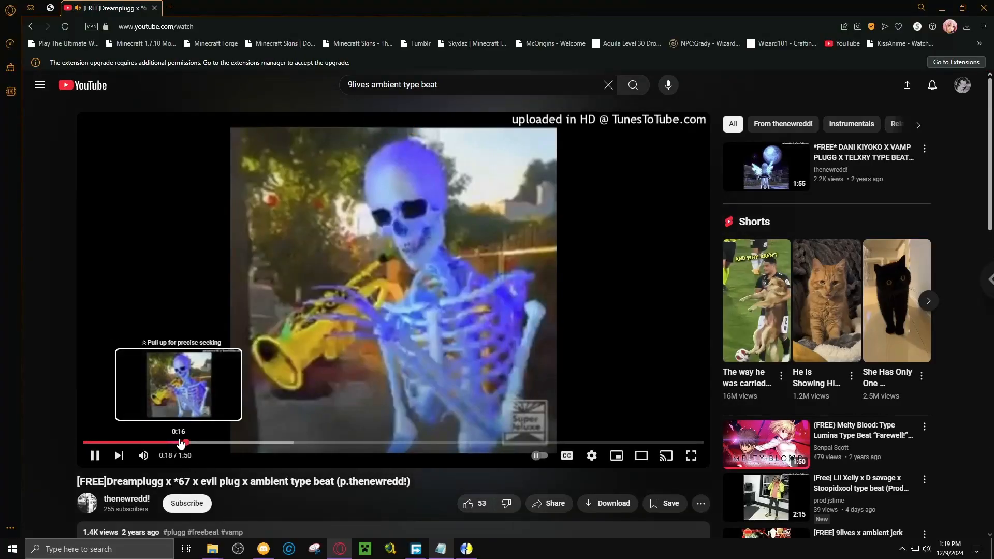
# Preview the suggested "*FREE* DANI KIYOKO X VAMP PLUGG X TELXRY TYPE BEAT" video, skipping ahead, and pause it.
pyautogui.click(880, 162)
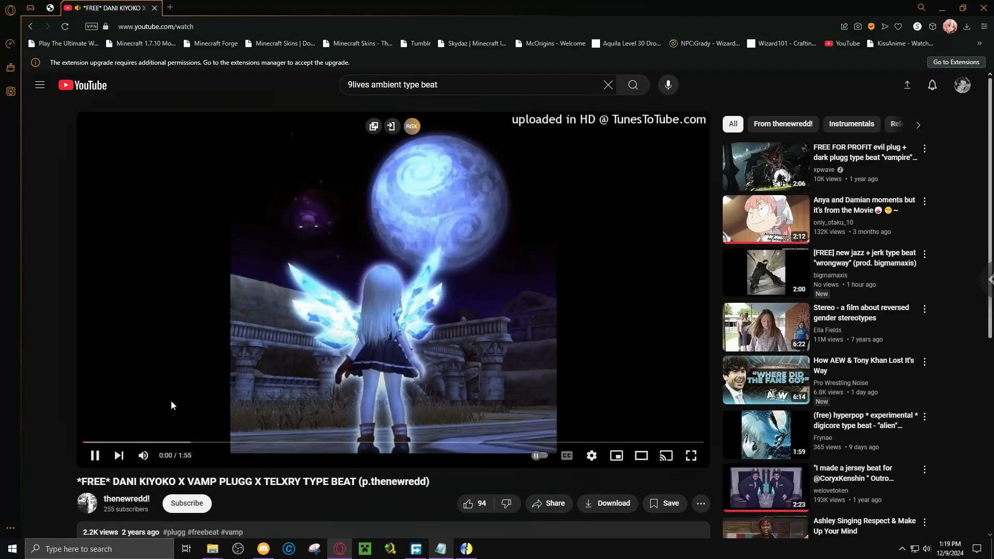
pyautogui.click(138, 443)
pyautogui.moveTo(138, 443); pyautogui.dragTo(208, 444)
pyautogui.click(470, 278)
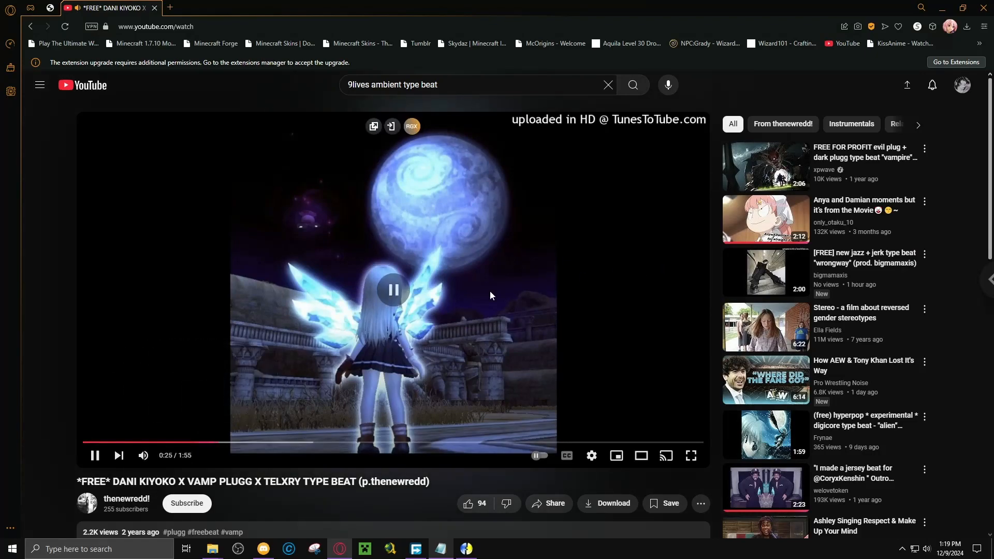
# Play the suggested hyperpop * experimental * digicore type beat "alien", like it, and skip ahead.
pyautogui.click(831, 426)
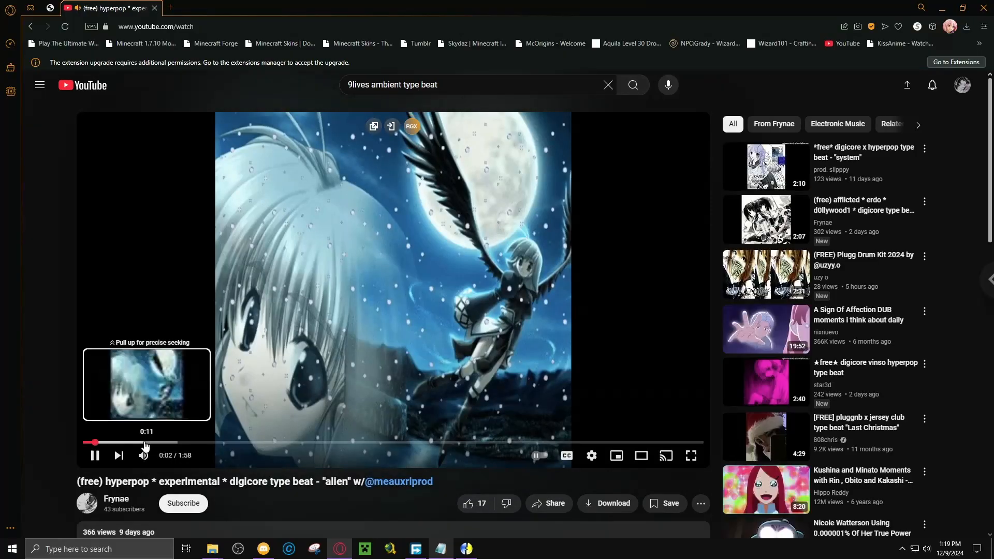
pyautogui.click(468, 503)
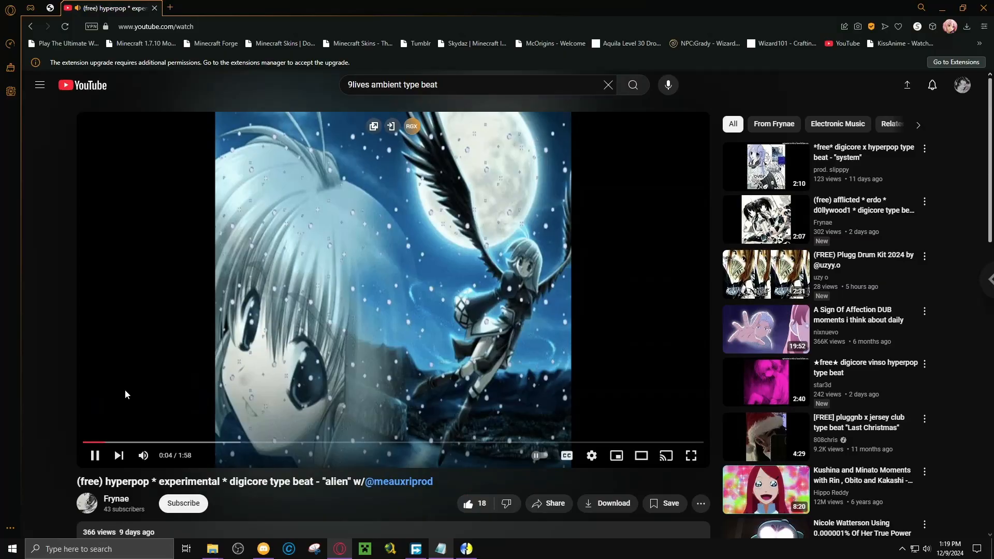
pyautogui.click(150, 442)
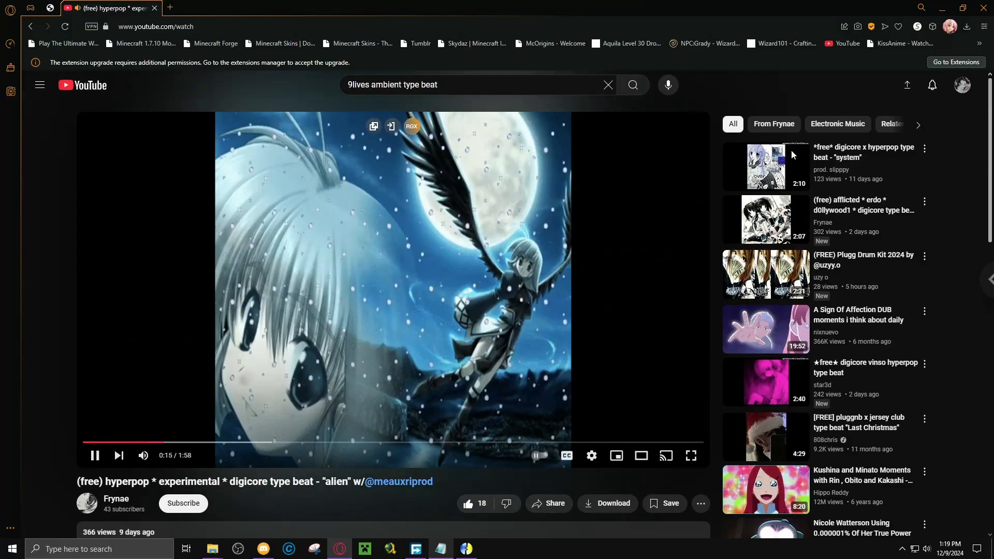
# Play the suggested digicore x hyperpop type beat "system", skip ahead to about 0:22, like it, and pause it.
pyautogui.click(838, 159)
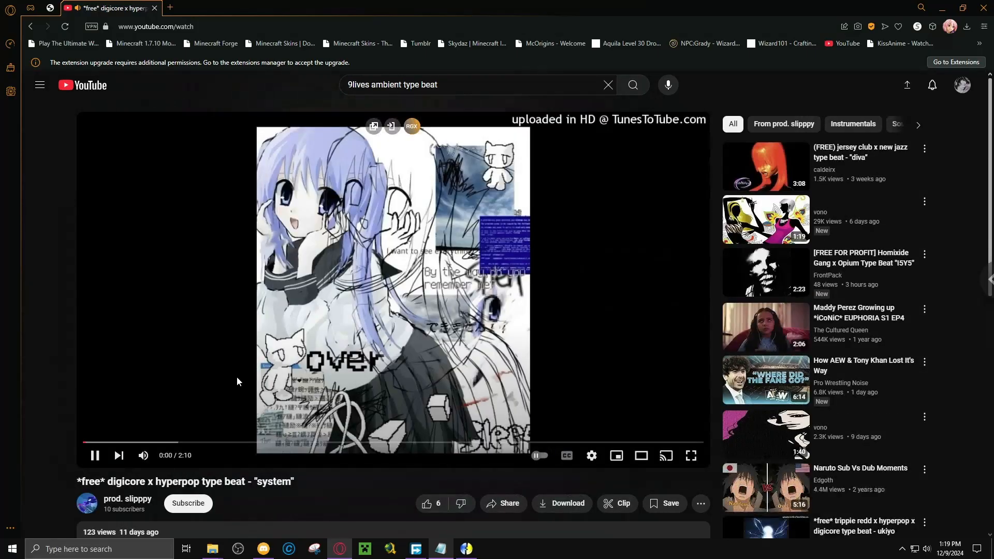
pyautogui.moveTo(147, 444); pyautogui.dragTo(189, 444)
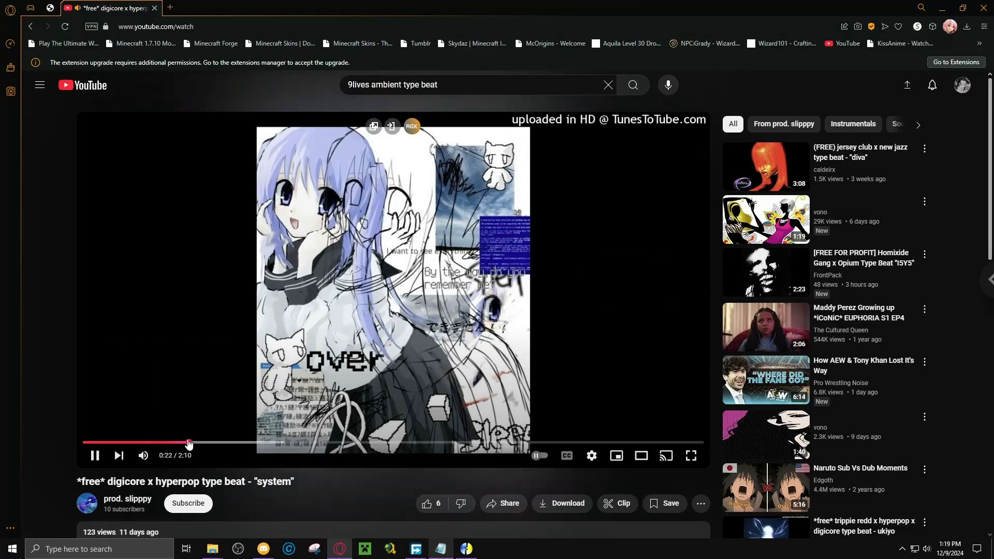
pyautogui.click(426, 508)
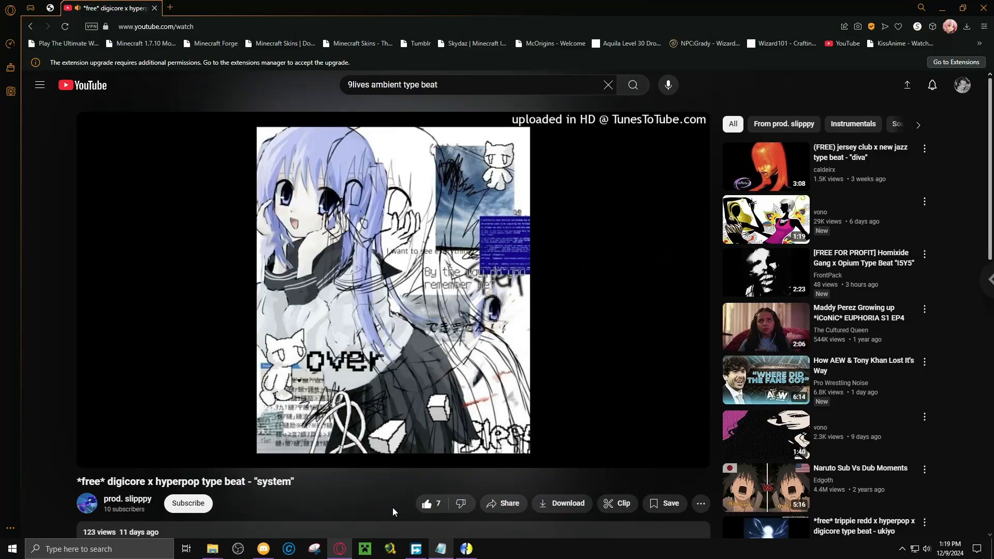
pyautogui.click(442, 321)
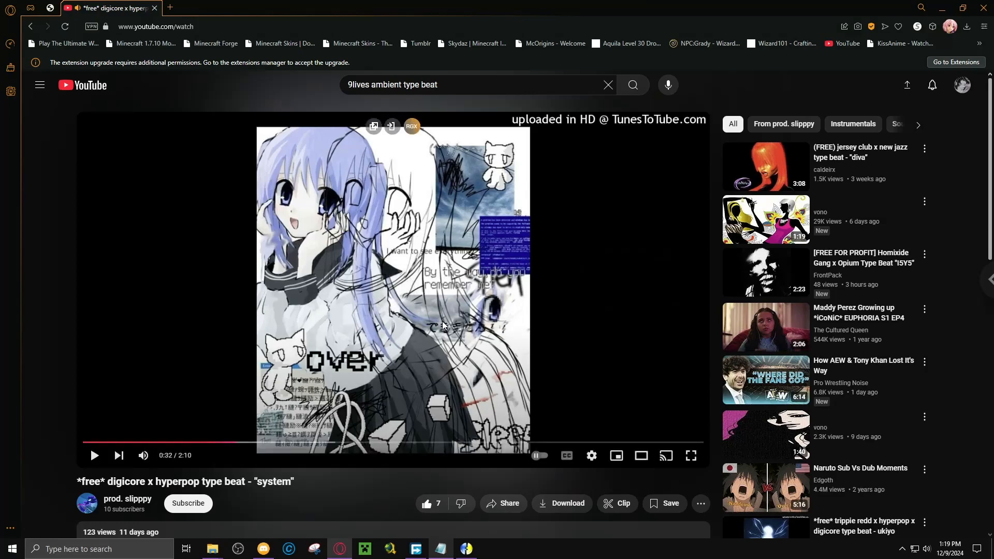
# Preview the suggested "*free* trippie redd x hyperpop x digicore type beat - ukiyo" video, skipping ahead.
pyautogui.scroll(-4, 443, 321)
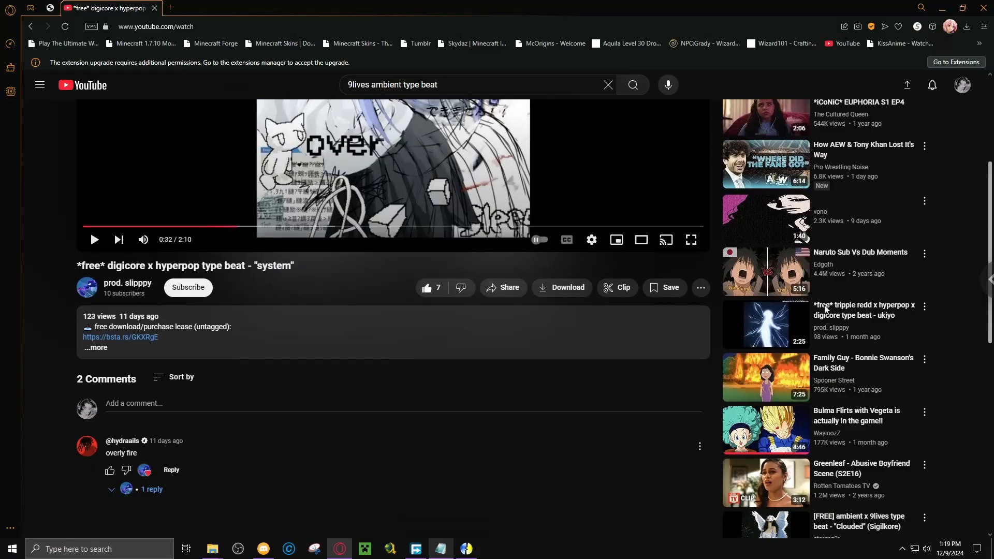
pyautogui.click(852, 316)
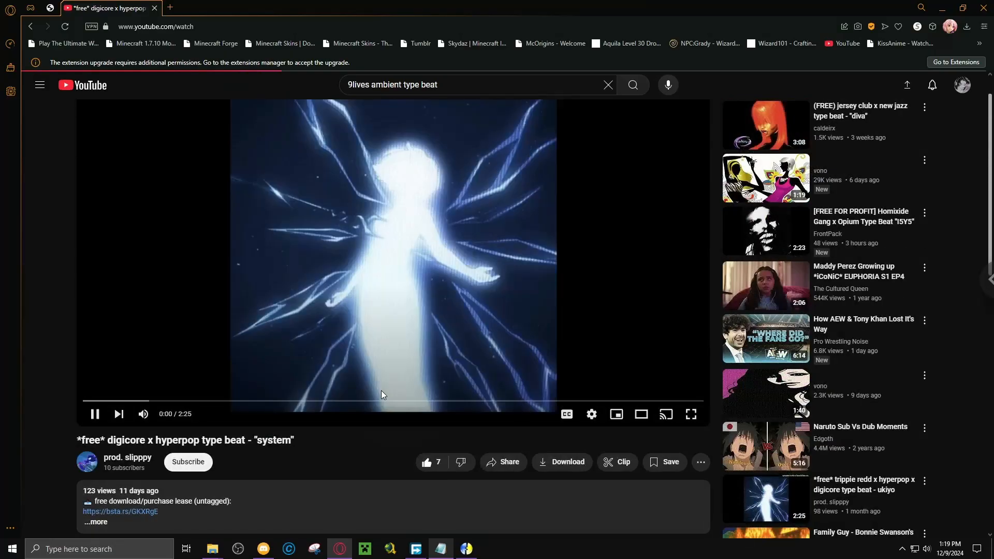
pyautogui.click(129, 443)
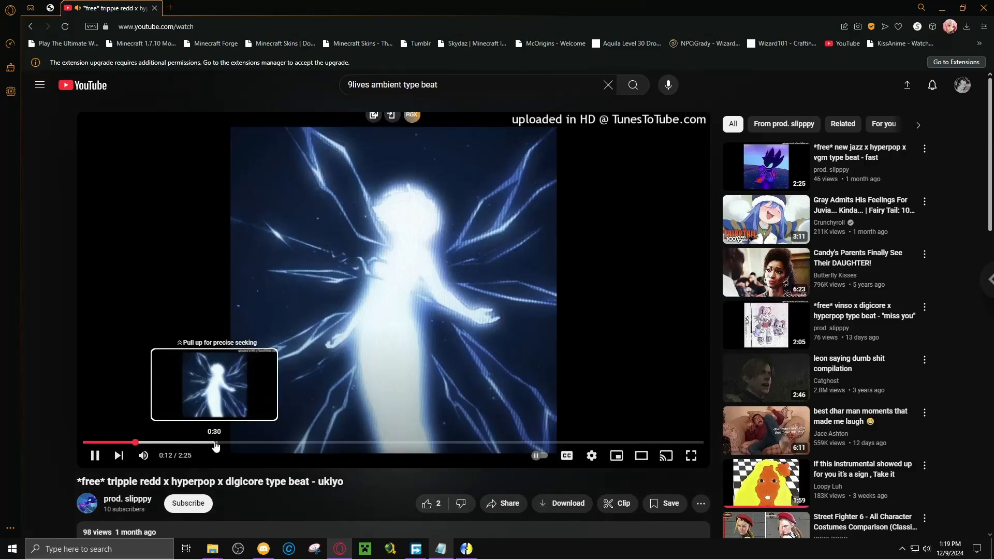
pyautogui.click(184, 444)
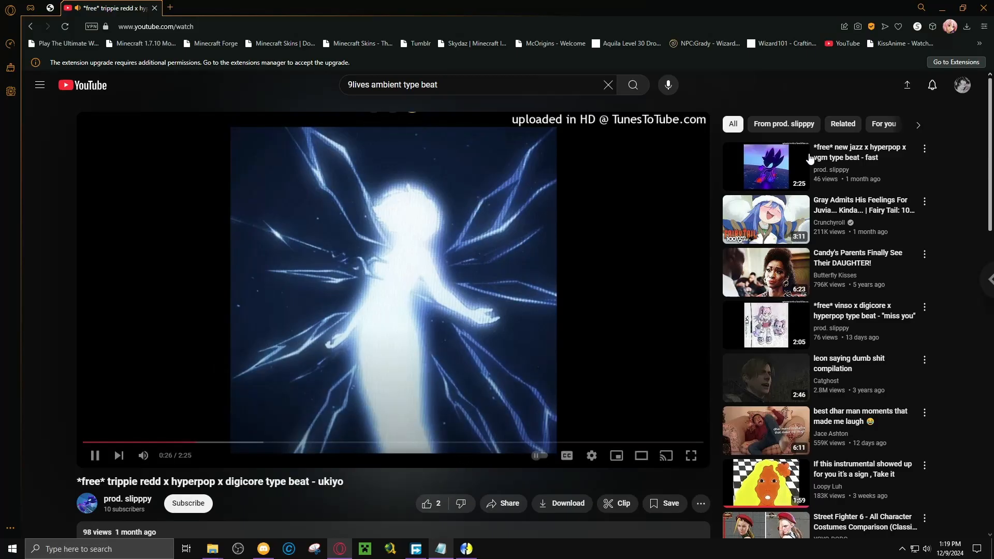
# Preview the suggested "*free* new jazz x hyperpop x vgm type beat - fast" video, skipping ahead.
pyautogui.click(892, 154)
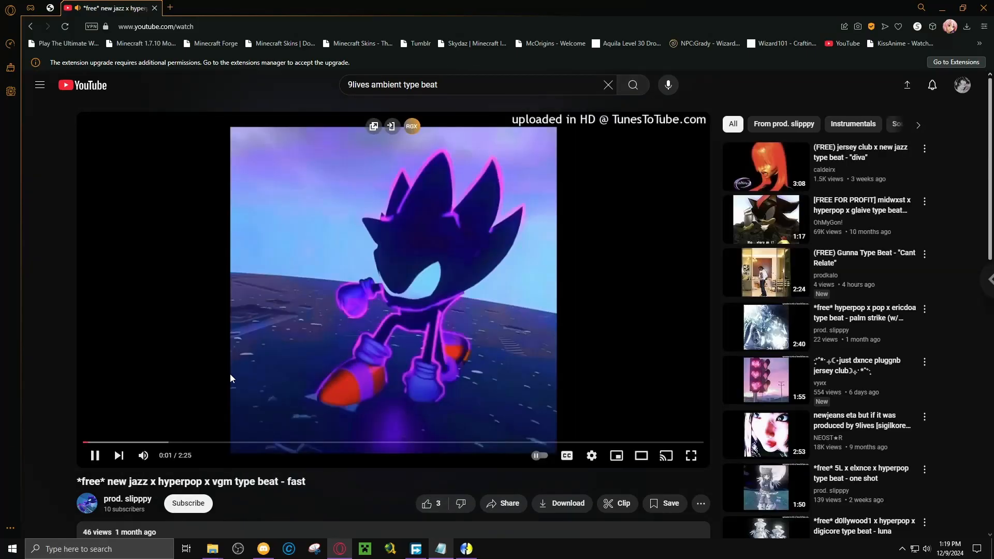
pyautogui.click(133, 443)
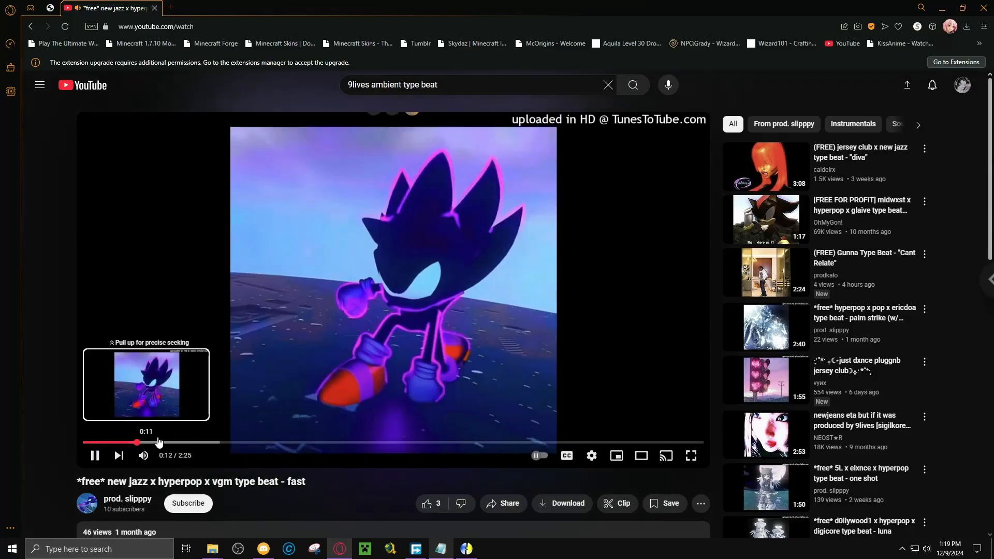
pyautogui.moveTo(158, 441); pyautogui.dragTo(203, 443)
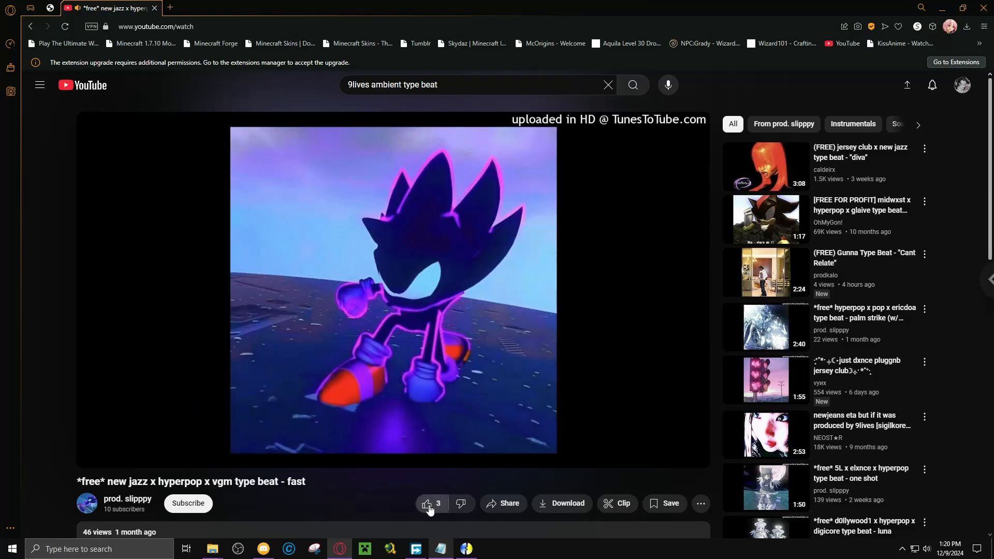
# Open the account's overview of playlists.
pyautogui.click(40, 88)
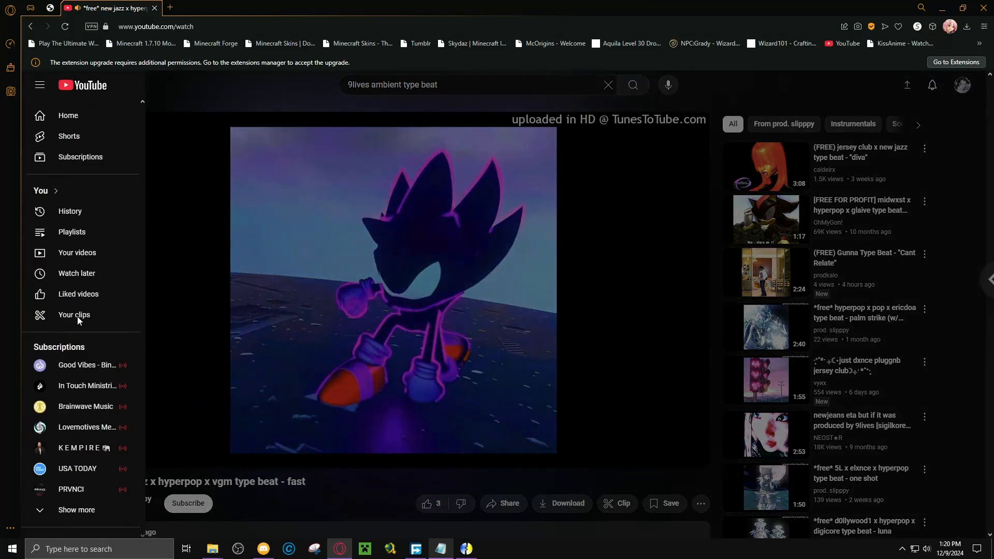
pyautogui.click(71, 233)
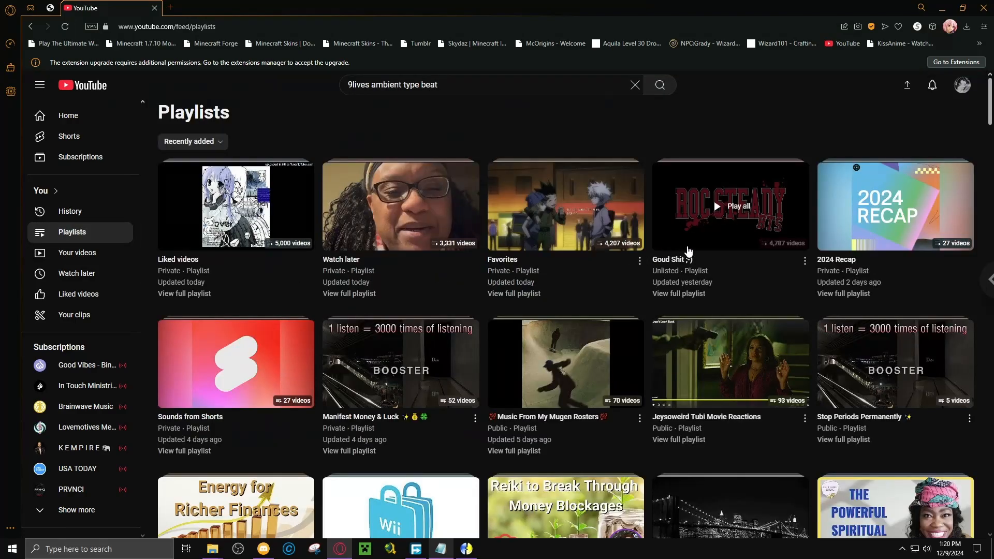
# Open the "Goud Shit ;-)" playlist, pause its first video, and play "i'm back" from the list.
pyautogui.click(332, 343)
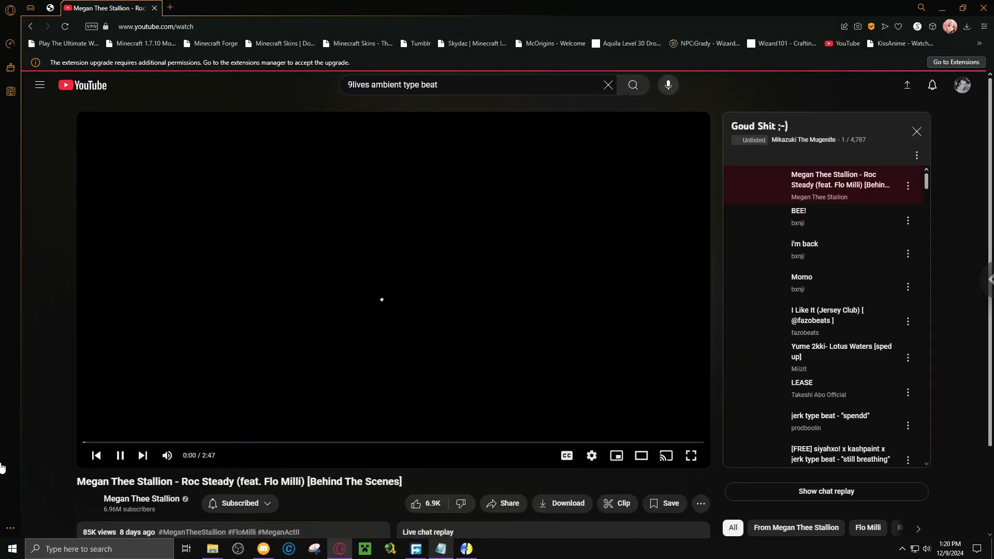
pyautogui.click(124, 461)
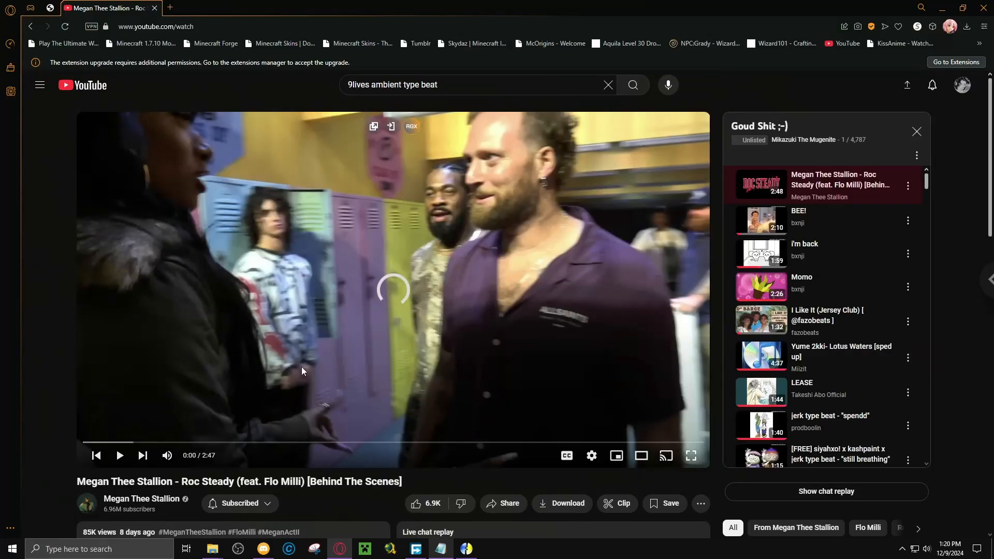
pyautogui.scroll(-1, 301, 366)
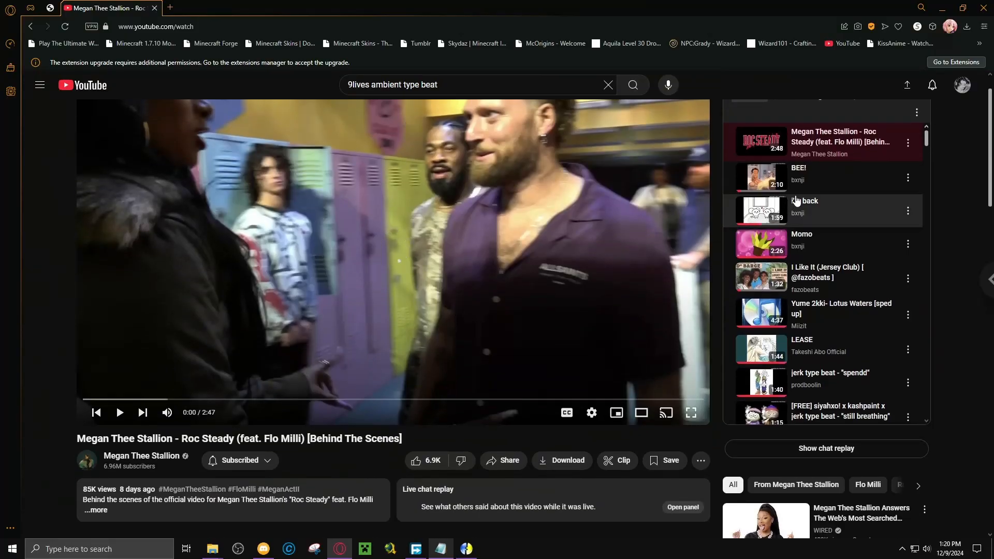
pyautogui.click(817, 249)
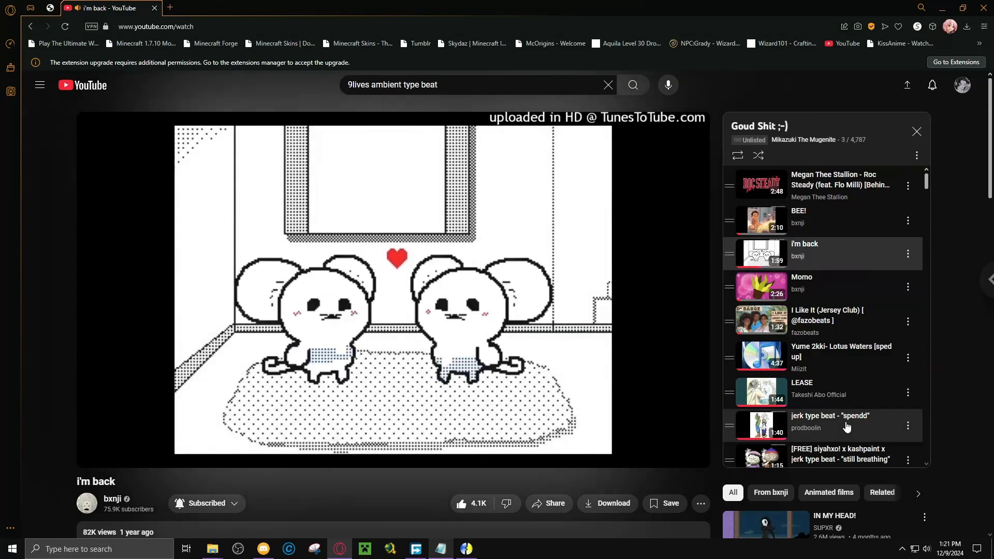
# Play "[FREE] 9lives x axxturel x lostrushi type beat (prod. khromkid)" from the playlist, skipping ahead twice.
pyautogui.scroll(-1, 848, 426)
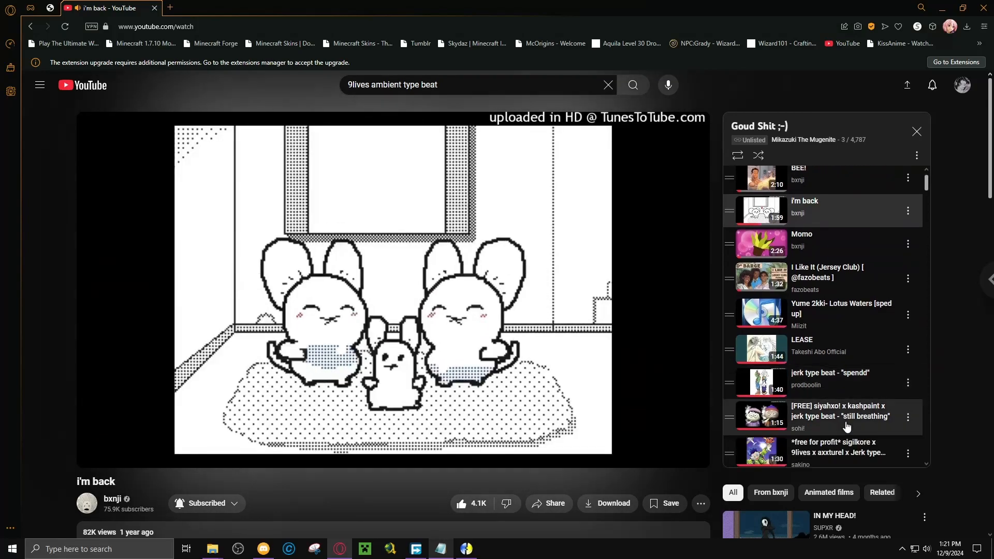
pyautogui.scroll(-3, 828, 425)
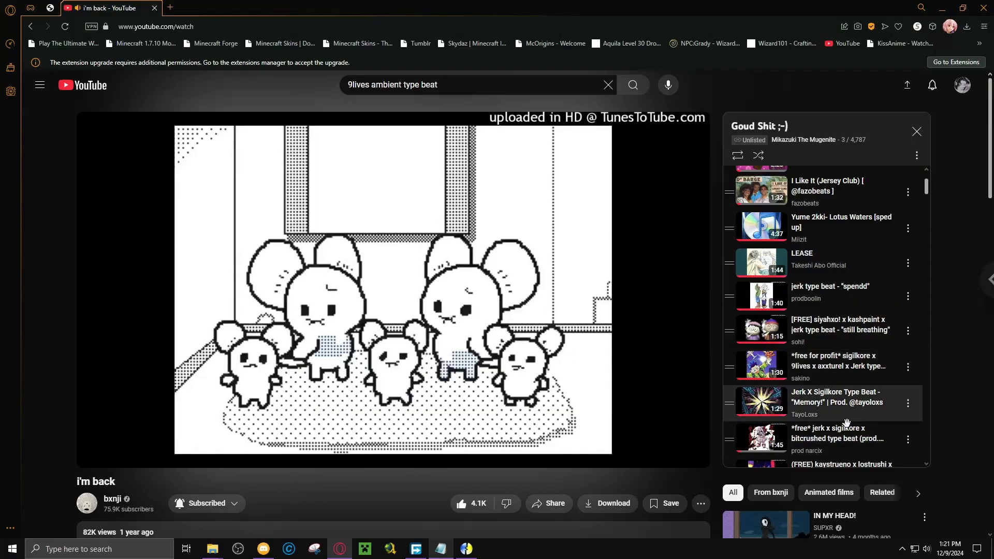
pyautogui.scroll(-5, 842, 404)
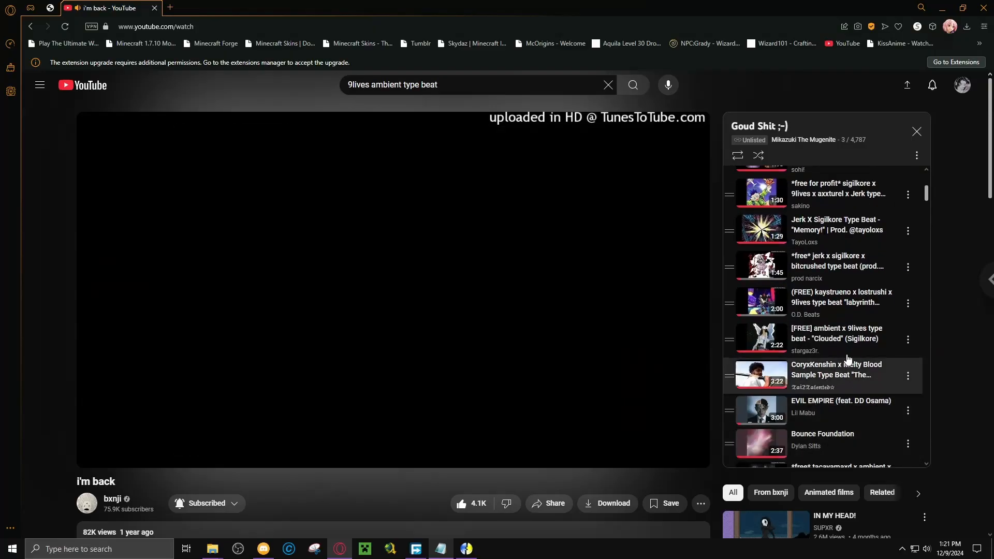
pyautogui.scroll(-2, 844, 362)
pyautogui.scroll(-2, 849, 355)
pyautogui.click(854, 350)
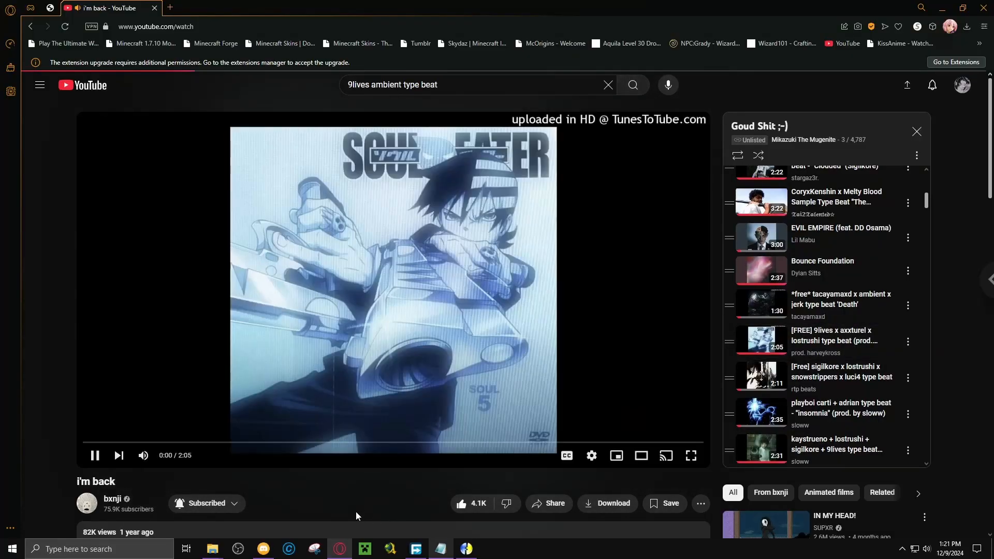
pyautogui.click(126, 442)
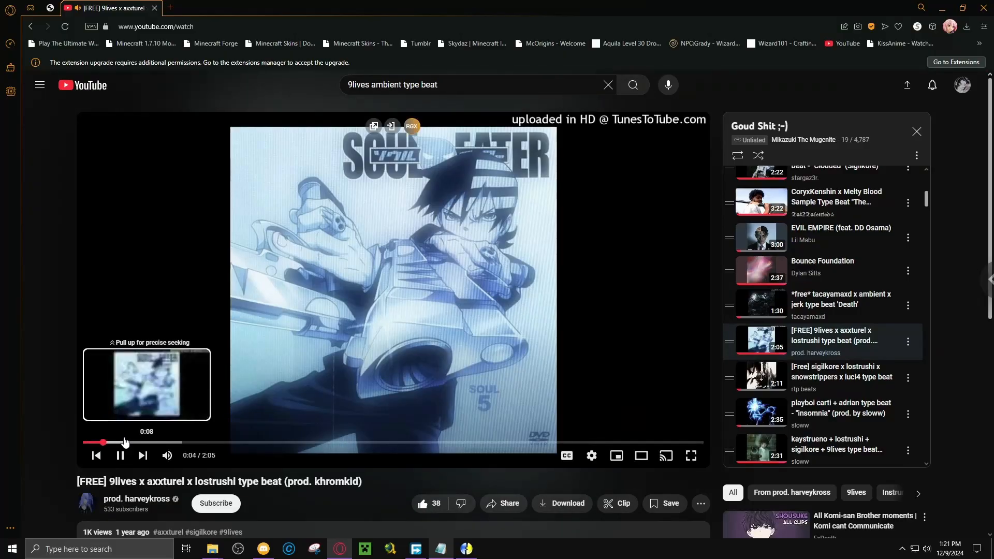
pyautogui.click(163, 443)
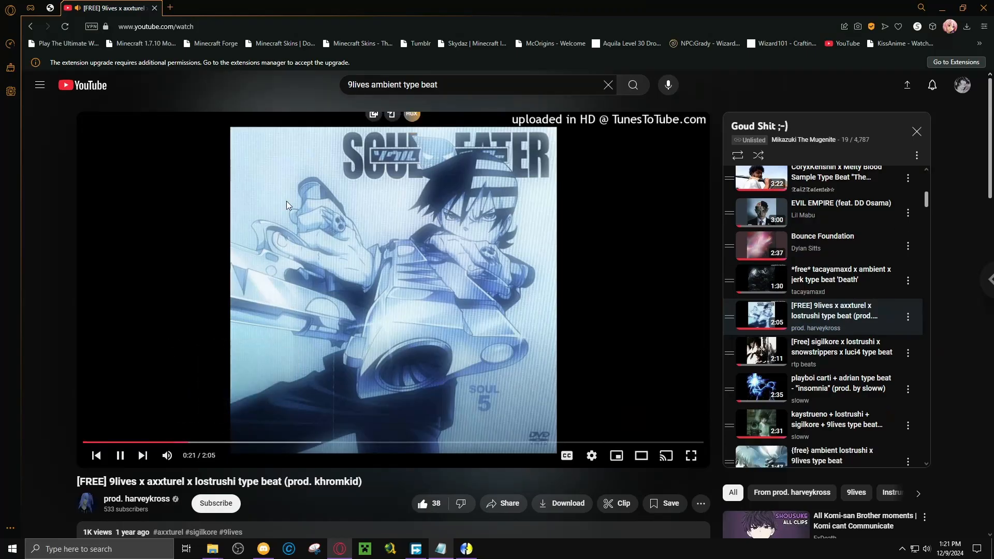
# Copy the playing beat's title to the second line of the Notepad note, labelled "select.screen: ".
pyautogui.click(220, 29)
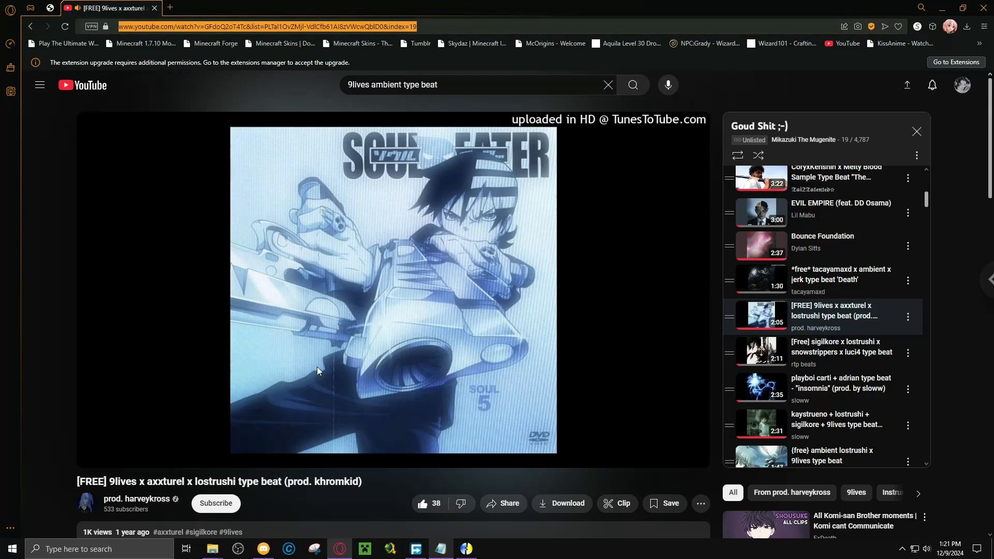
pyautogui.moveTo(364, 482); pyautogui.dragTo(98, 485)
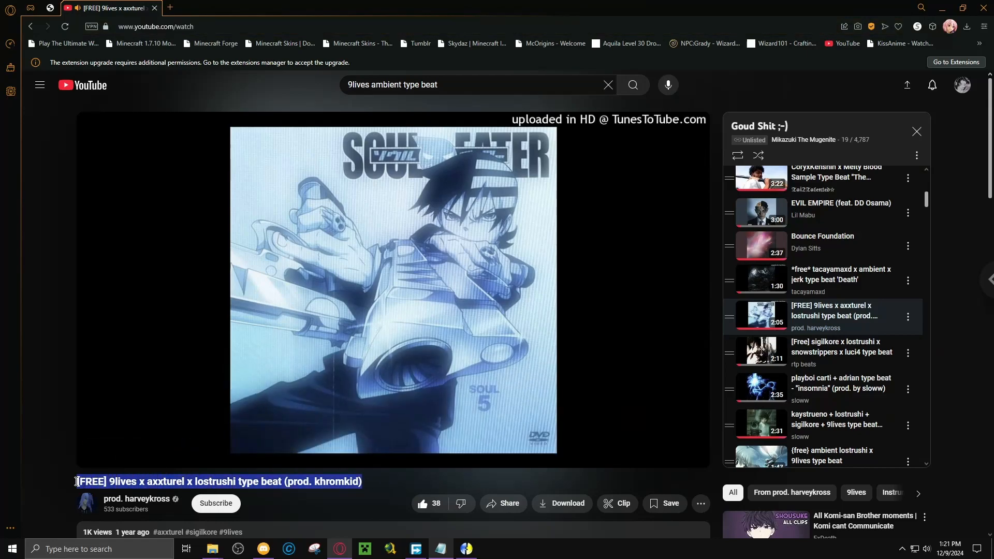
pyautogui.click(443, 548)
pyautogui.write('[FREE] 9lives x axxturel x lostrushi type beat (prod. khromkid)')
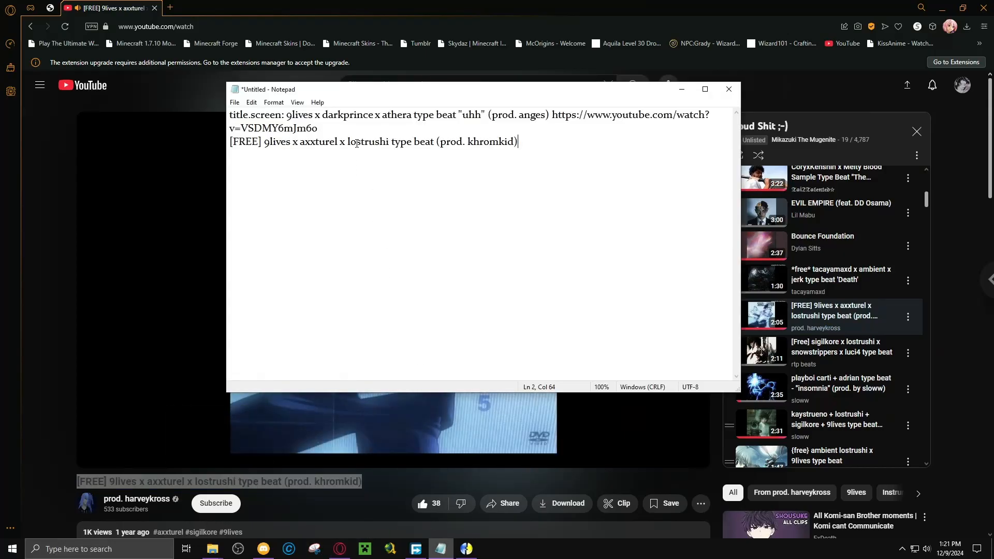
pyautogui.write('select.')
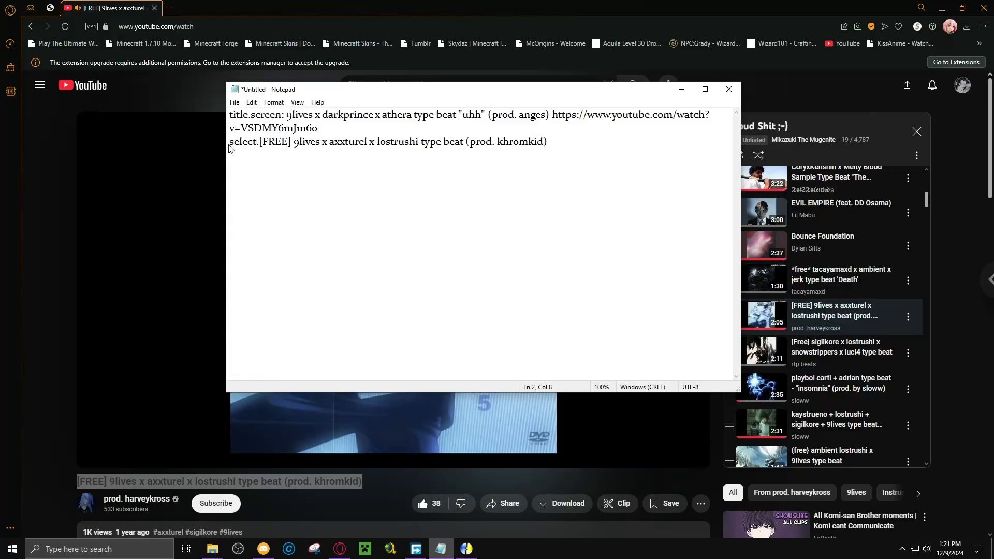
pyautogui.write('screen: [FREE]')
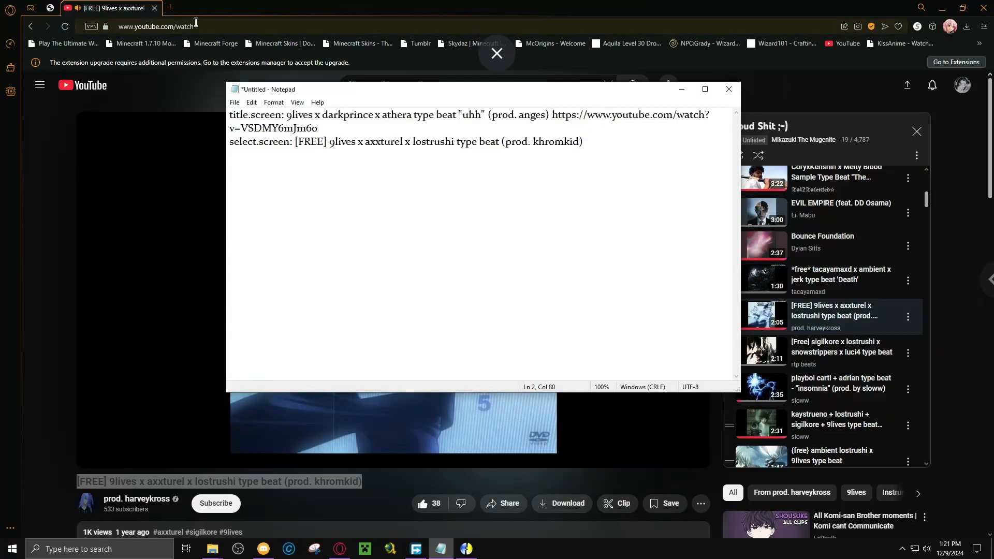
# Add the beat's video link after its title in the note, and start a new line with "versus.screen".
pyautogui.click(196, 22)
pyautogui.click(441, 549)
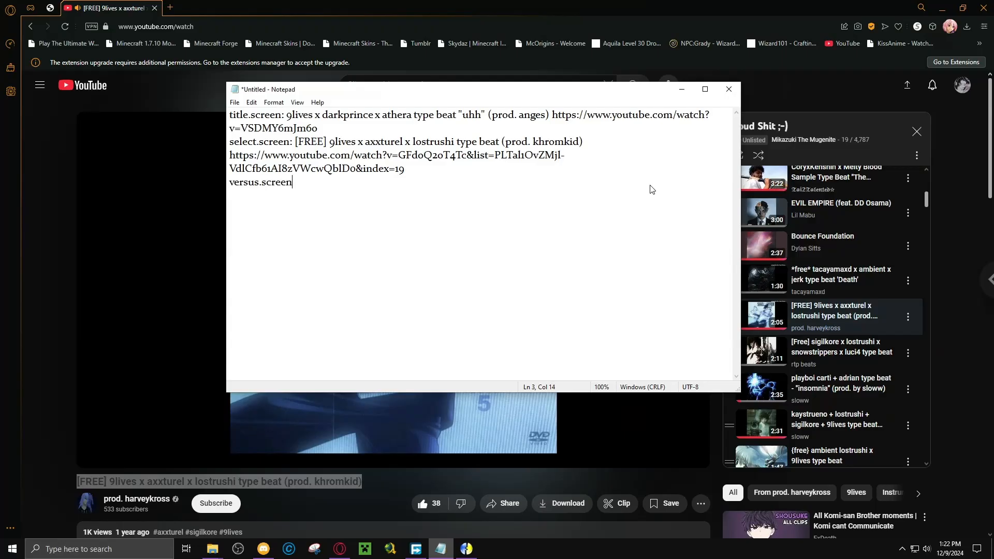
# Return to the YouTube playlist and preview "[free] lostrushi x ambient jerk type beat - "otakuswag"", skipping ahead.
pyautogui.click(360, 505)
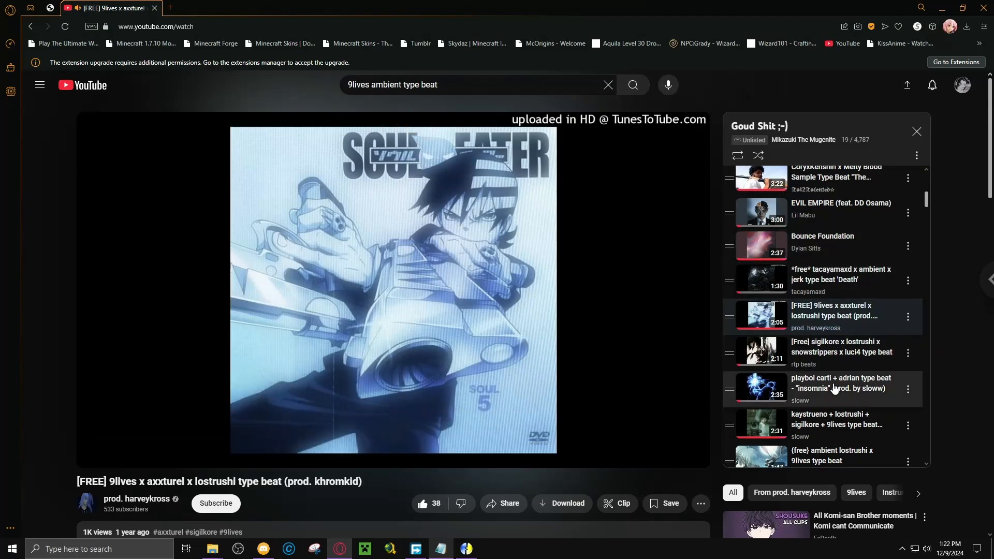
pyautogui.scroll(-3, 835, 389)
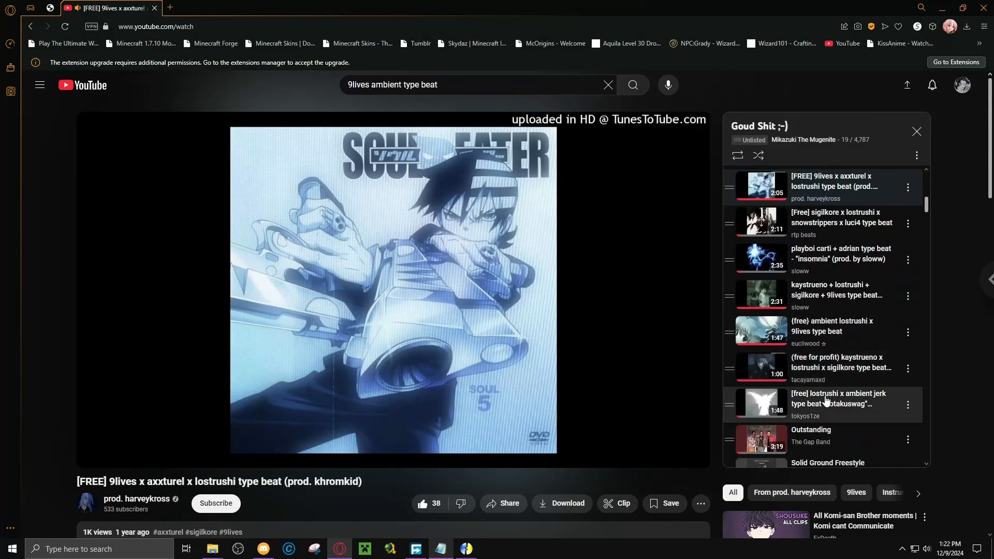
pyautogui.click(827, 401)
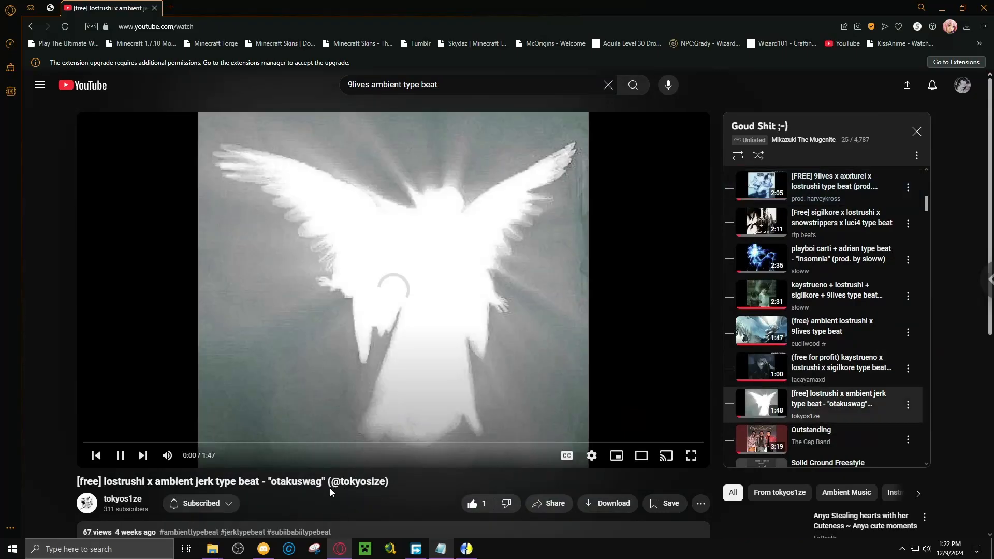
pyautogui.click(167, 443)
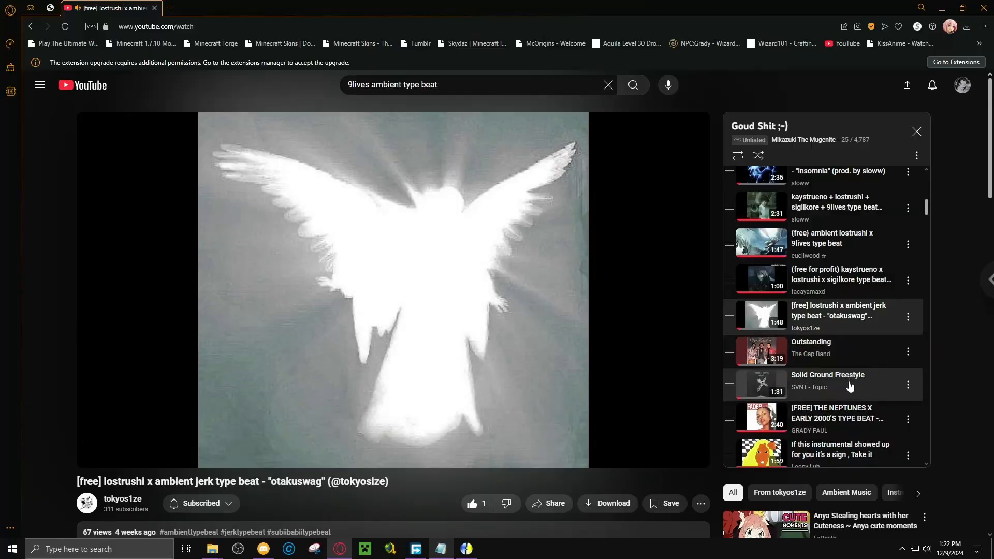
# Preview the playlist's kaystrueno + lostrushi + sigilkore + 9lives type beat "fantasm", skip ahead to about 0:26, and pause it.
pyautogui.scroll(-2, 850, 387)
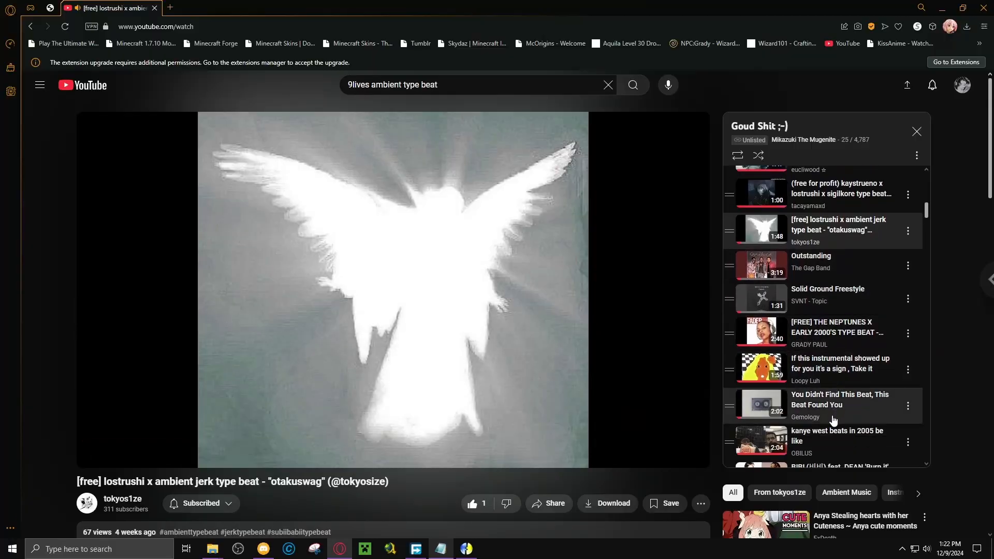
pyautogui.scroll(4, 834, 420)
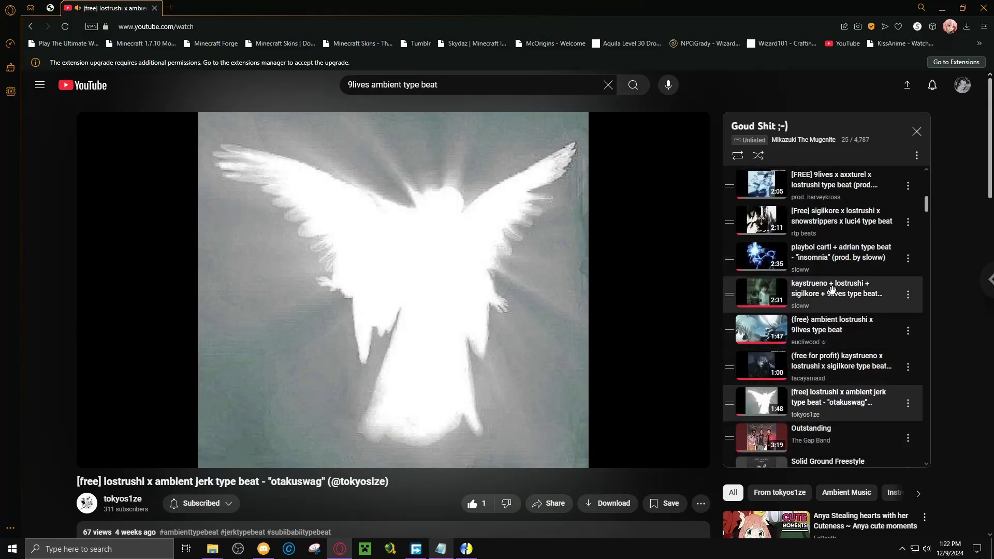
pyautogui.click(833, 294)
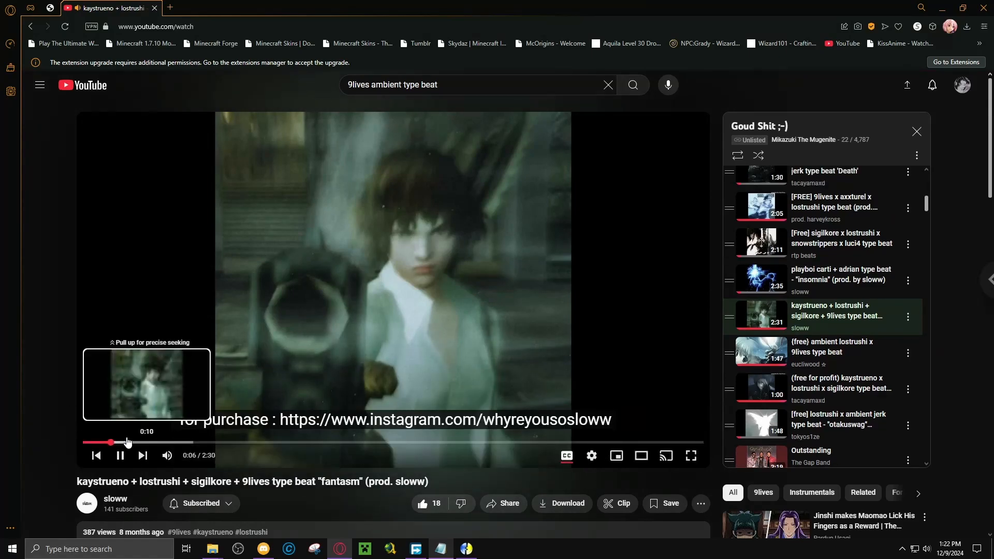
pyautogui.click(128, 441)
pyautogui.click(164, 441)
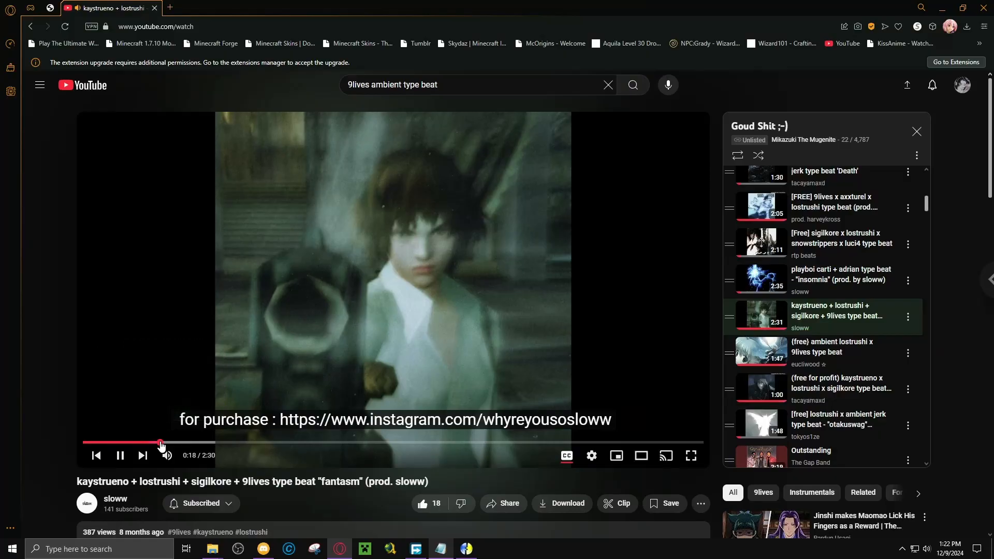
pyautogui.click(191, 442)
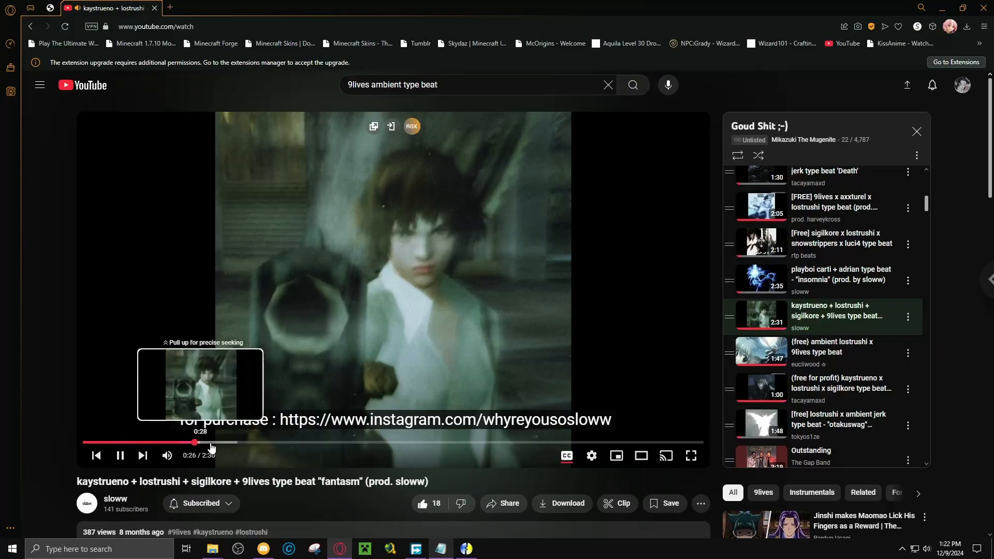
pyautogui.click(471, 254)
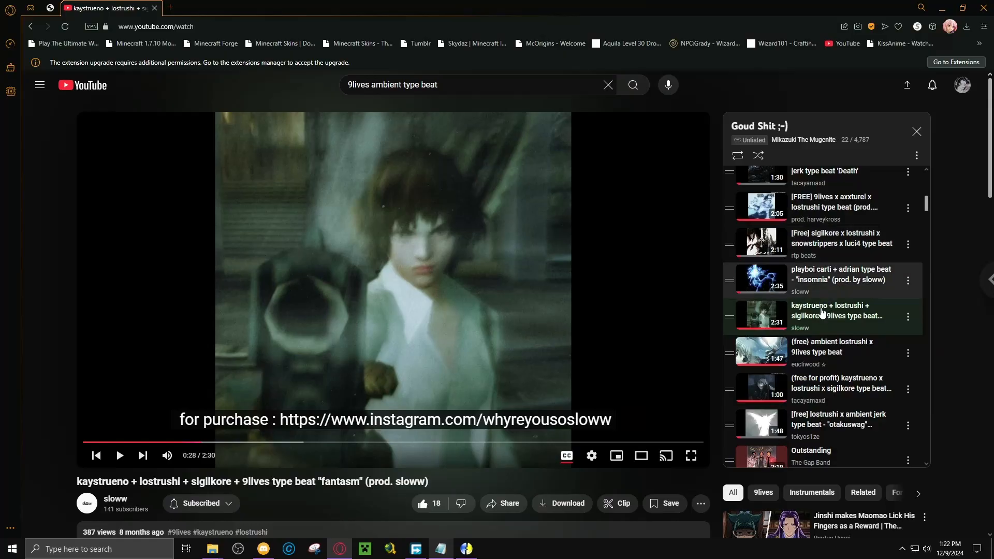
# Clear the search text, briefly play "Man on Fire" by ATEEZ from further down the playlist, and pause it.
pyautogui.scroll(-3, 820, 310)
pyautogui.scroll(-3, 820, 310)
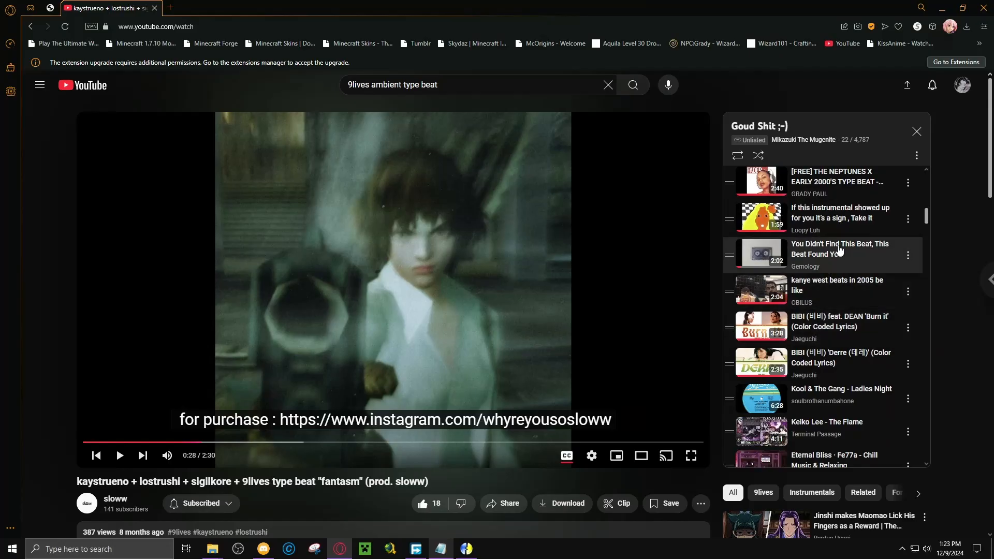
pyautogui.scroll(-2, 826, 386)
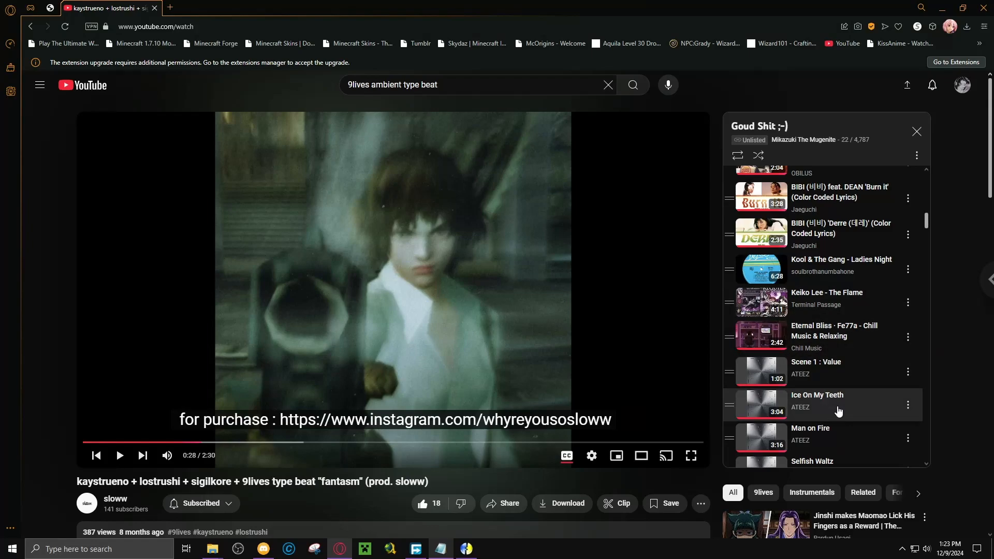
pyautogui.click(608, 92)
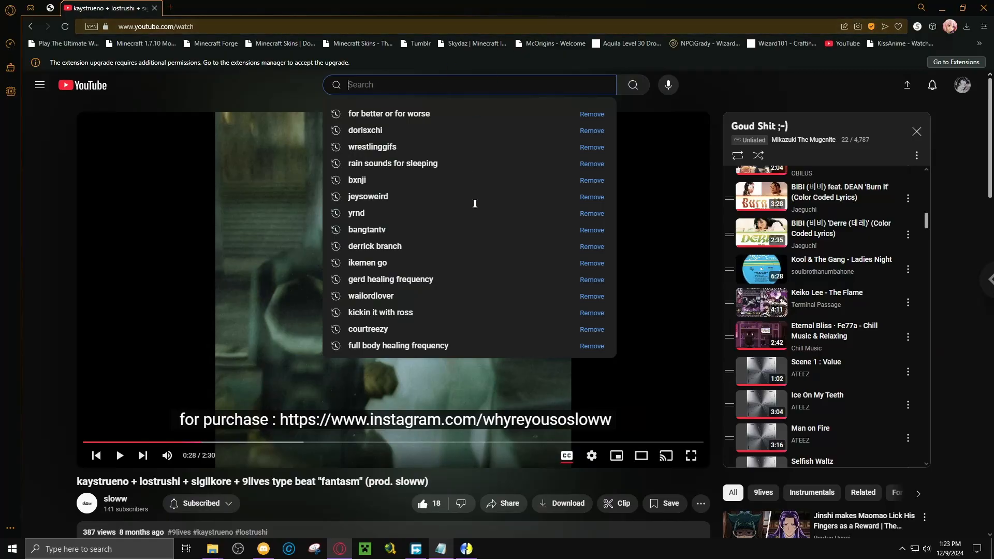
pyautogui.click(816, 437)
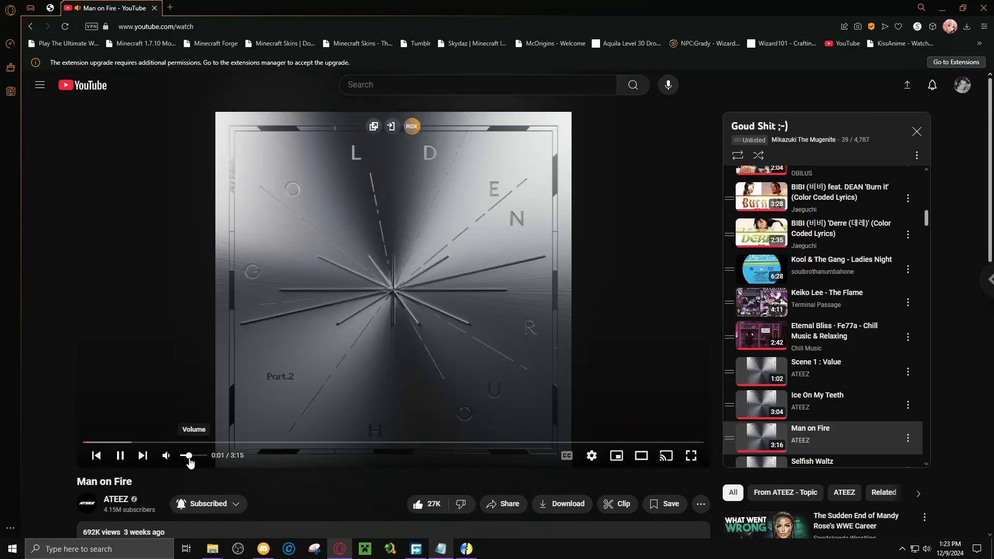
pyautogui.click(190, 456)
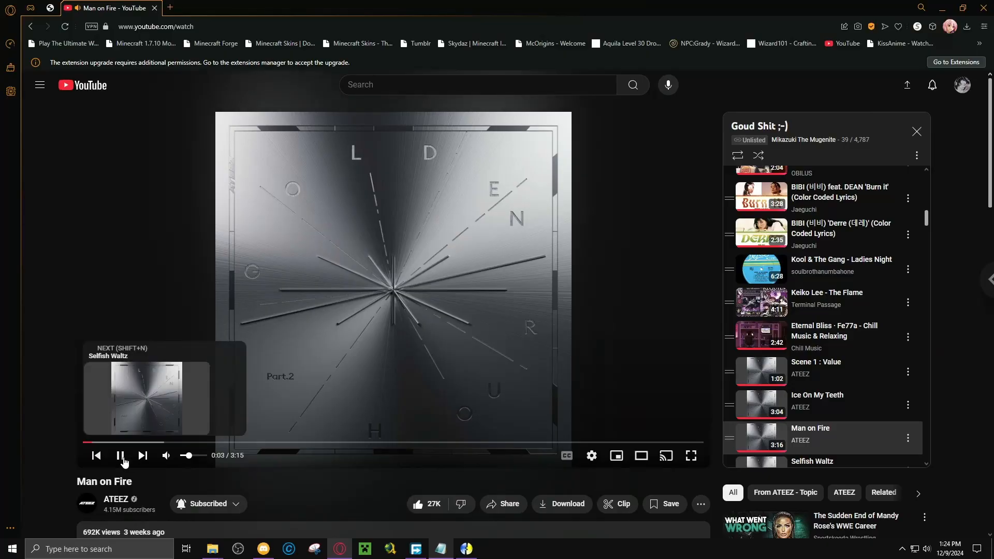
pyautogui.click(120, 456)
# Look further down the playlist past the Don Toliver and Tyler, The Creator tracks for versus screen music, and open the search suggestions.
pyautogui.scroll(-2, 792, 367)
pyautogui.scroll(-5, 794, 367)
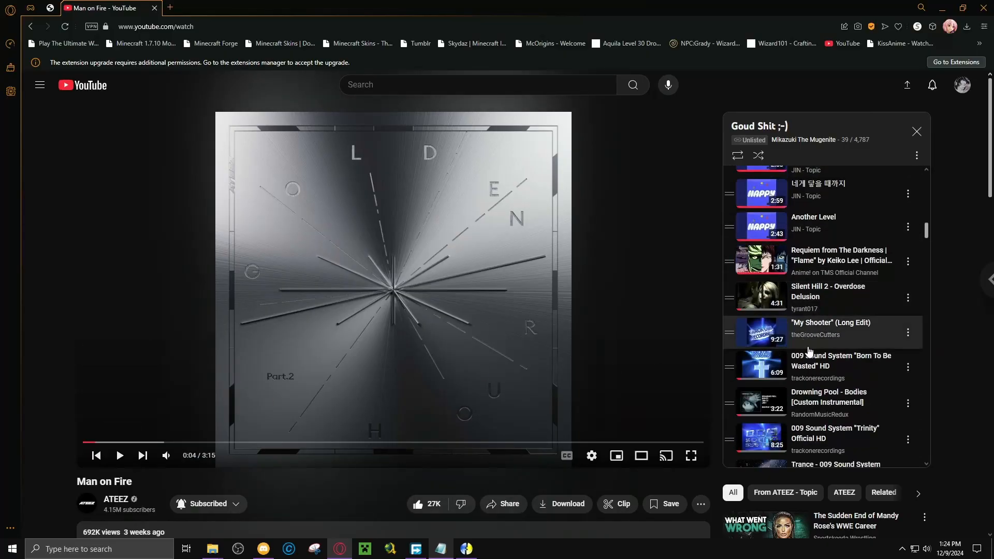
pyautogui.scroll(-4, 846, 300)
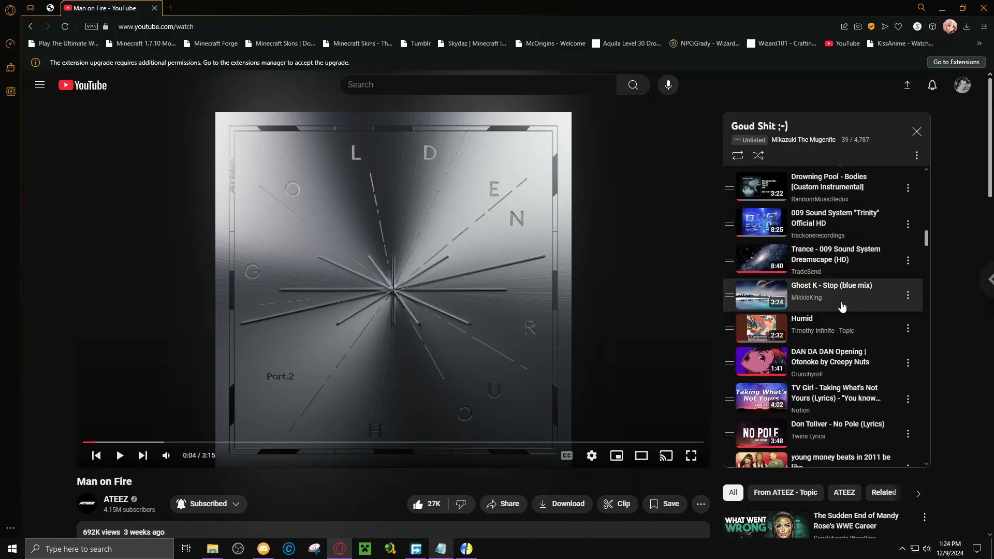
pyautogui.scroll(-3, 843, 307)
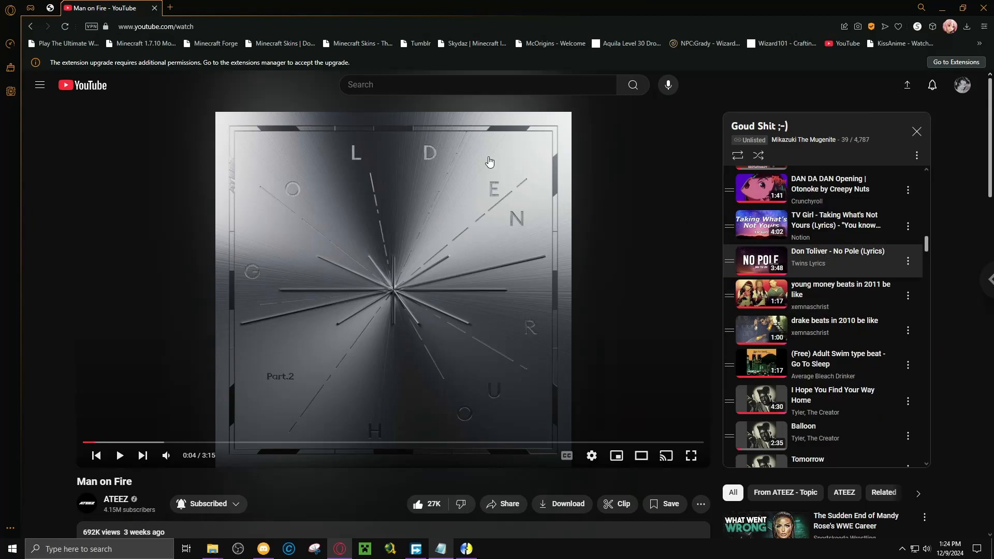
pyautogui.click(461, 87)
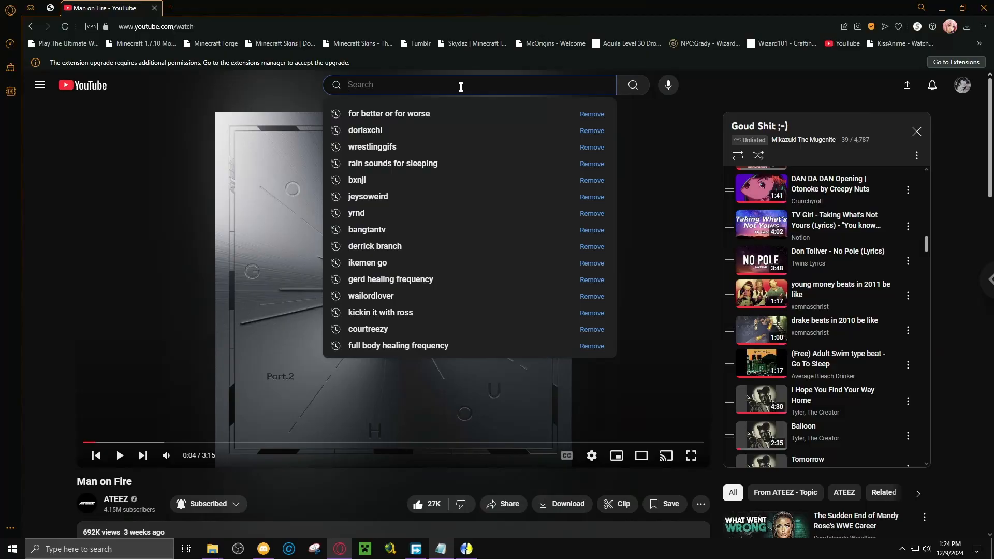
# Switch to OBS, pause the recording, and minimize OBS to return to the remote desktop.
pyautogui.click(315, 548)
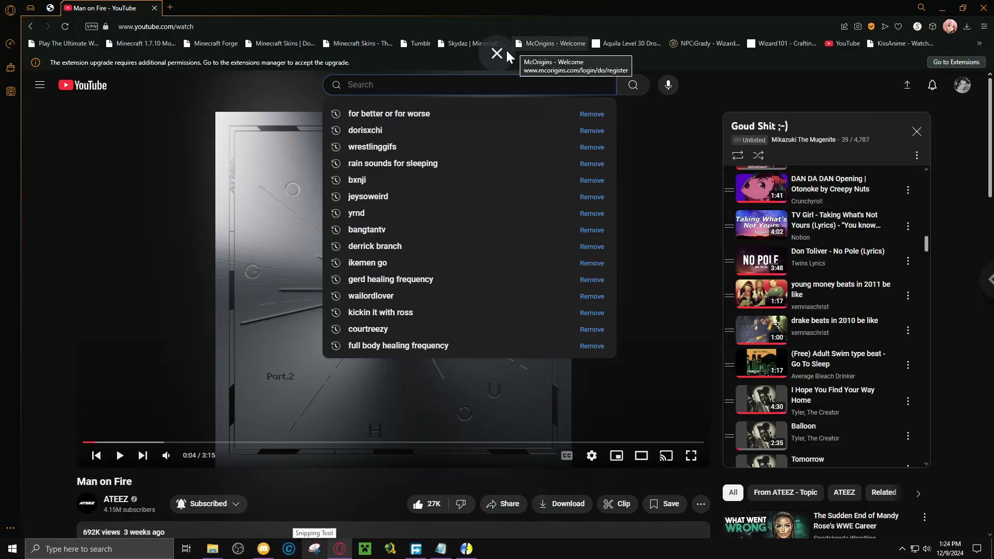
pyautogui.click(500, 51)
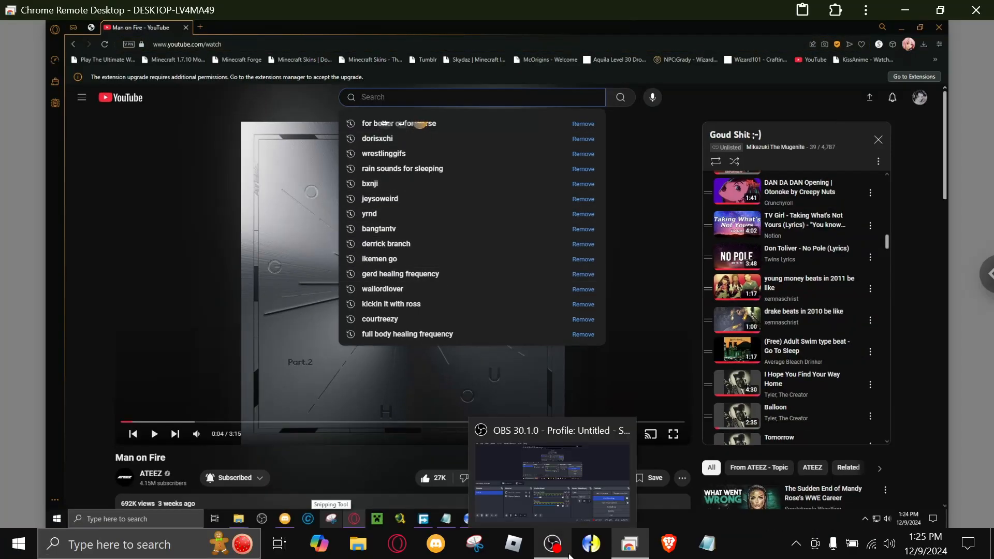
pyautogui.click(553, 544)
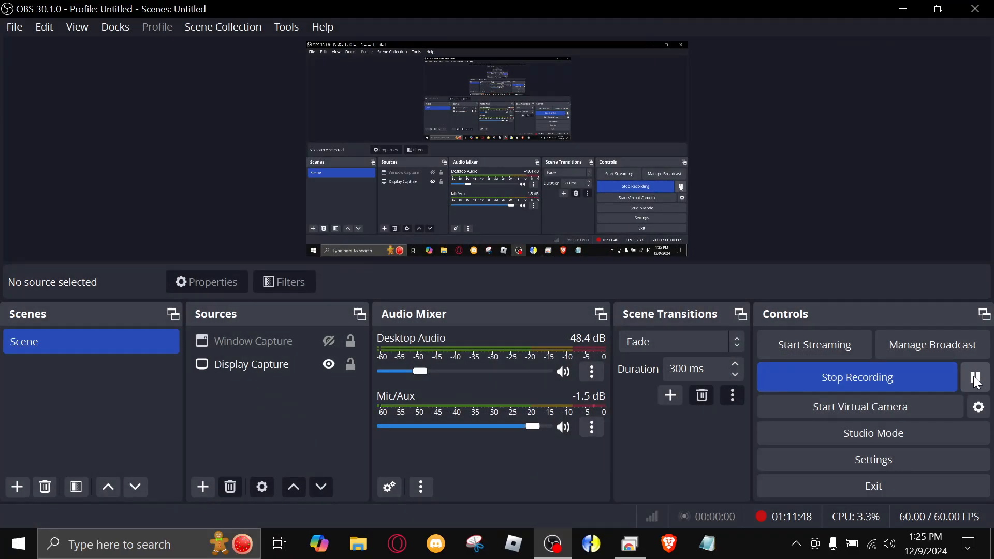
pyautogui.click(976, 377)
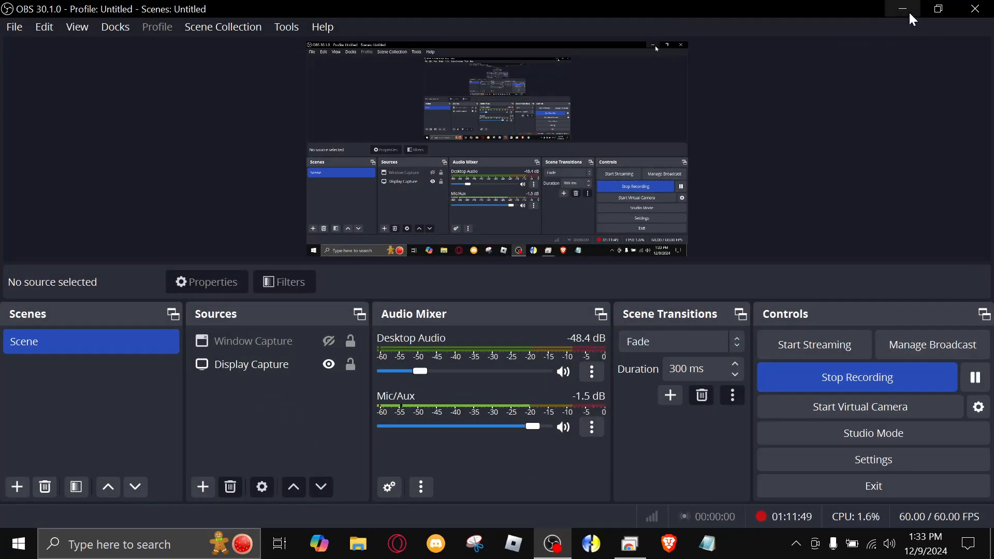
pyautogui.click(909, 13)
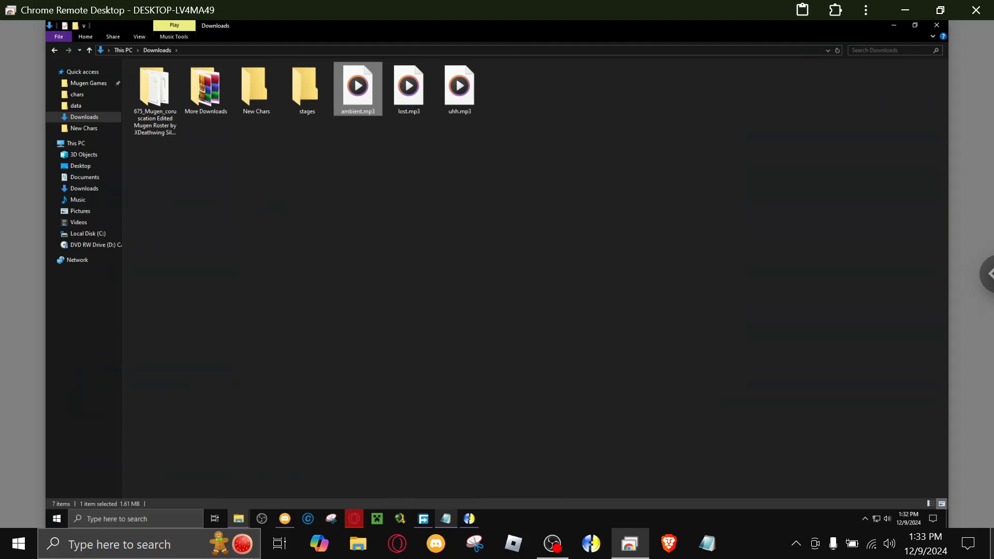
# Open the 675_Mugen_coruscation roster folder from Downloads and review the song note for the title, select and versus screens.
pyautogui.click(363, 223)
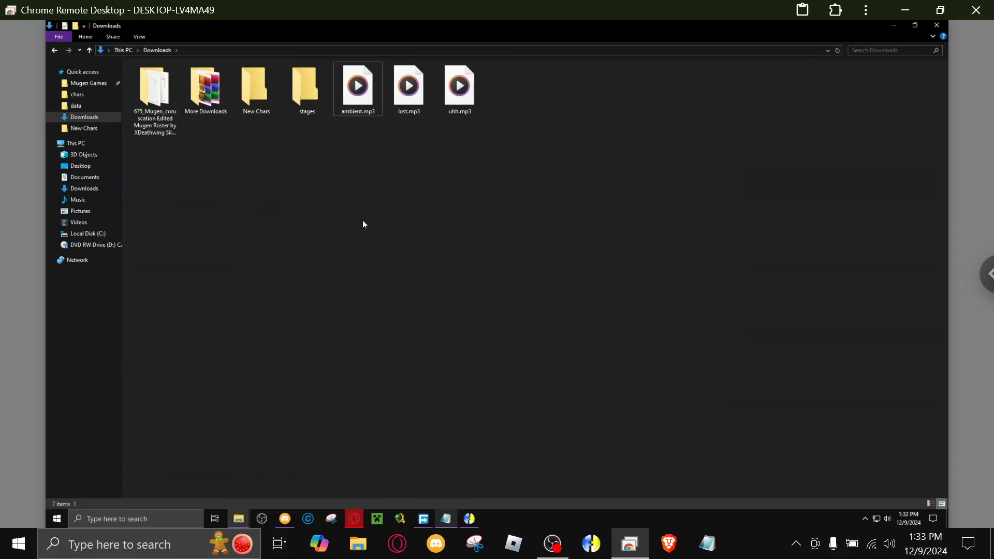
pyautogui.doubleClick(141, 120)
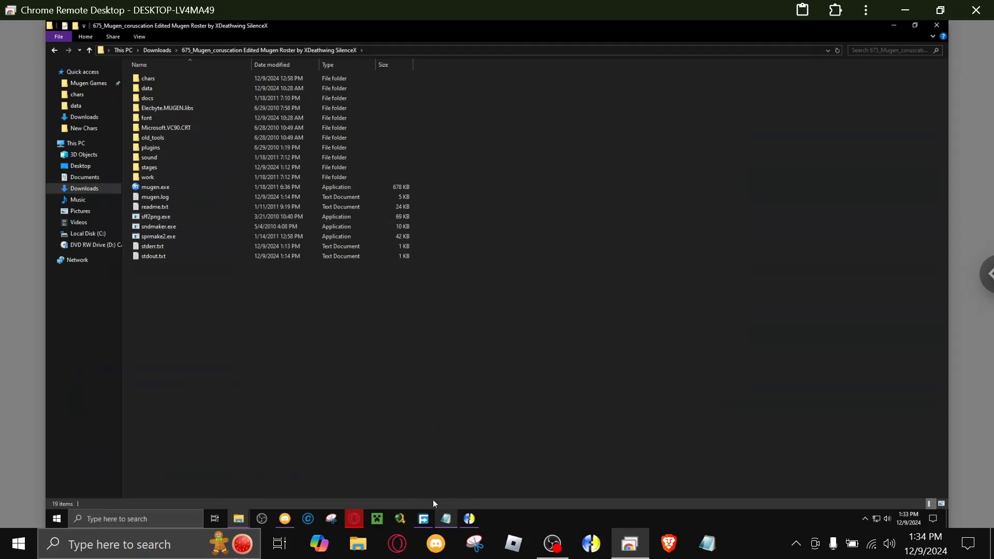
pyautogui.click(440, 521)
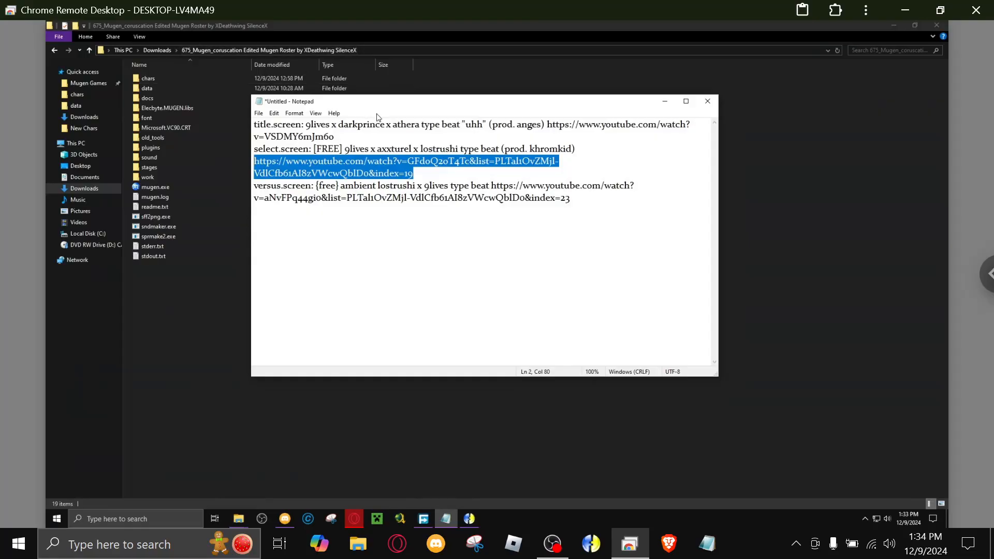
pyautogui.click(390, 126)
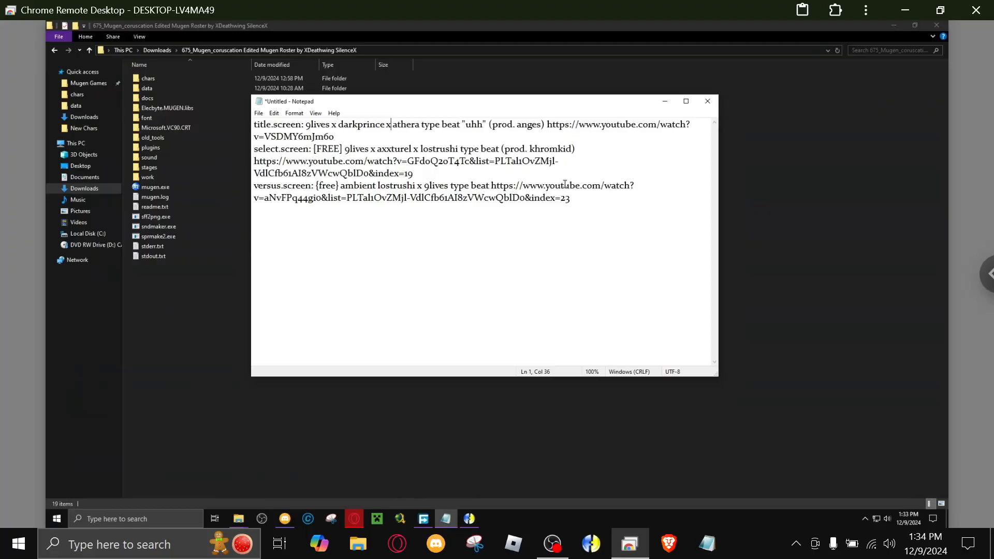
pyautogui.click(659, 107)
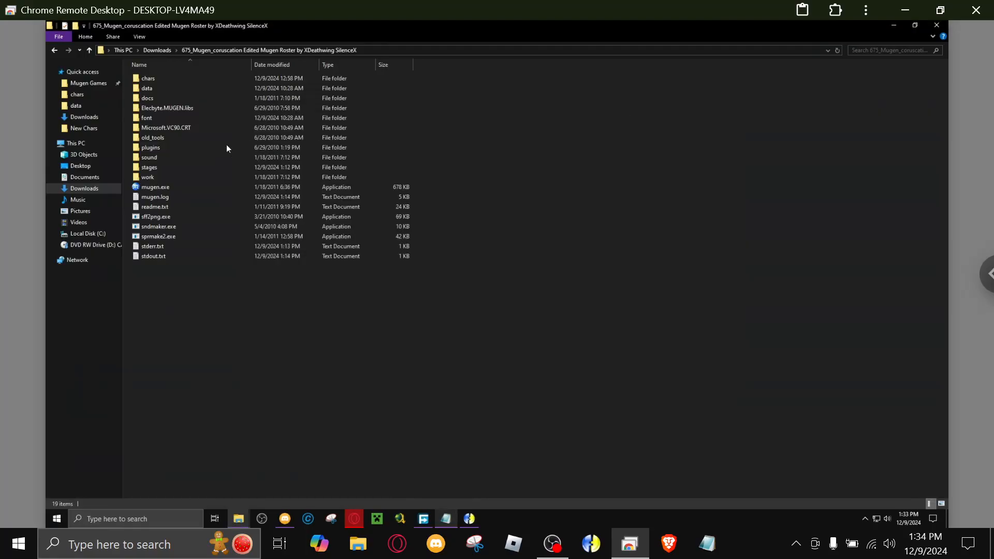
# Open system.def from the roster's data/coruscation_675 folder and go to its [Music] section.
pyautogui.doubleClick(147, 89)
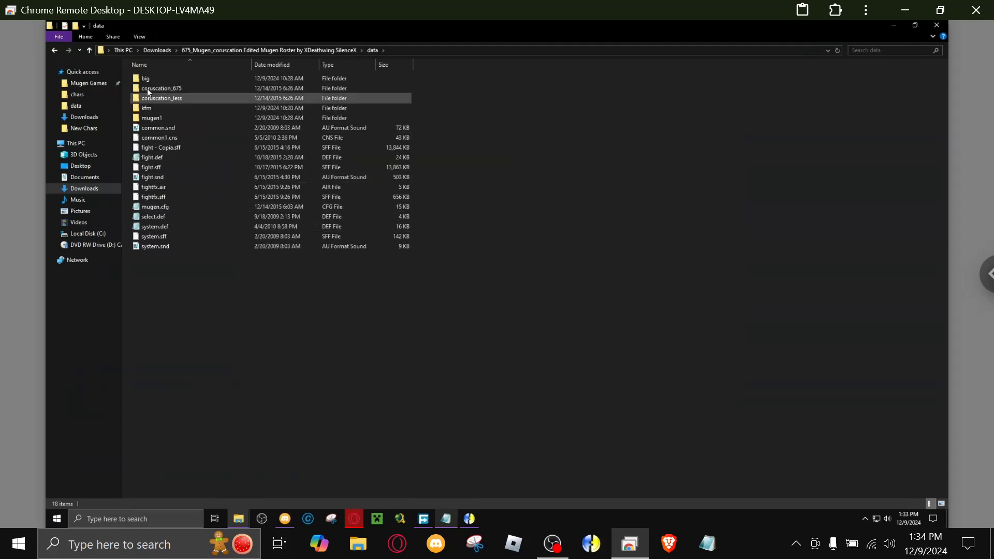
pyautogui.doubleClick(147, 88)
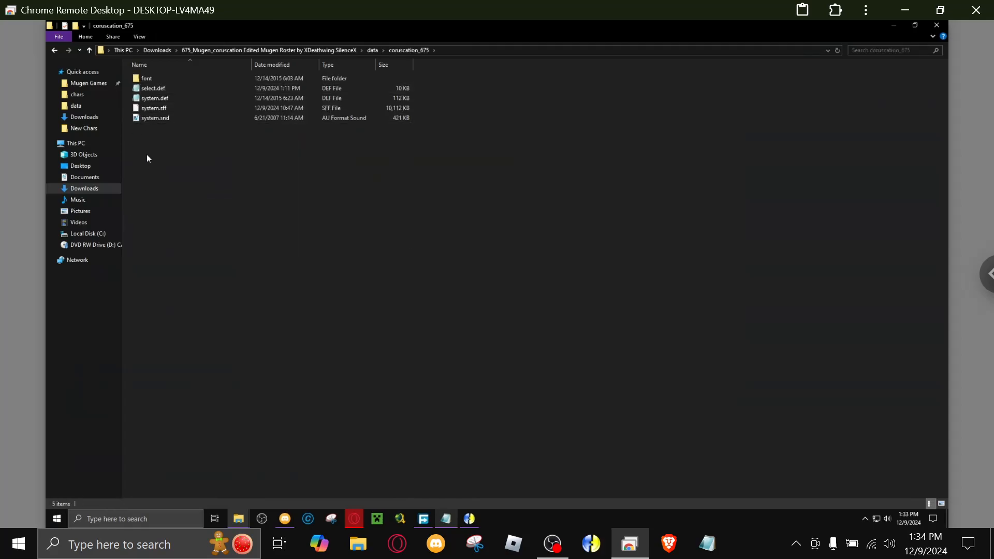
pyautogui.doubleClick(139, 100)
pyautogui.scroll(-4, 371, 243)
pyautogui.scroll(-3, 371, 243)
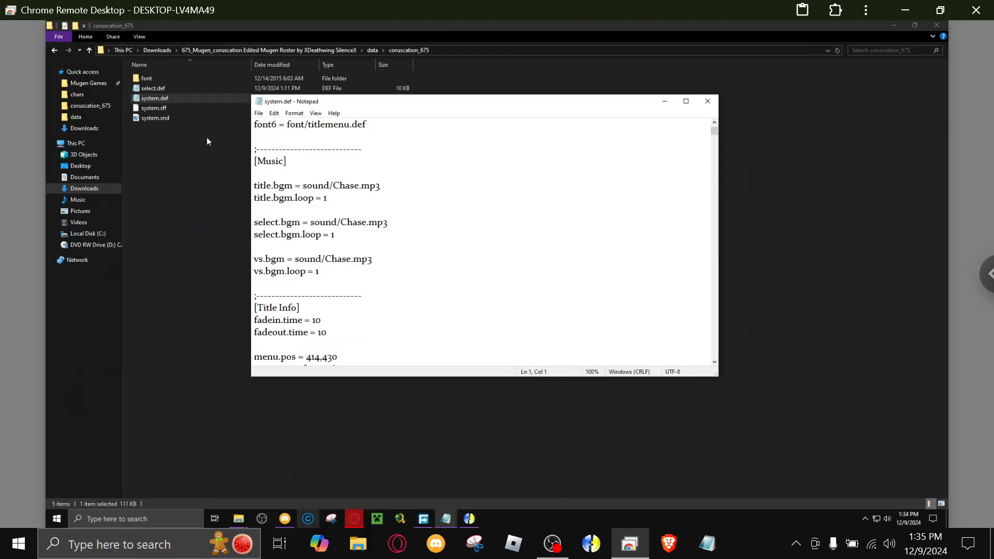
# Set title.bgm to sound/uhh.mp3 in the [Music] section of system.def.
pyautogui.click(360, 186)
pyautogui.press('BackSpace')
pyautogui.press('BackSpace')
pyautogui.press('BackSpace')
pyautogui.press('BackSpace')
pyautogui.press('BackSpace')
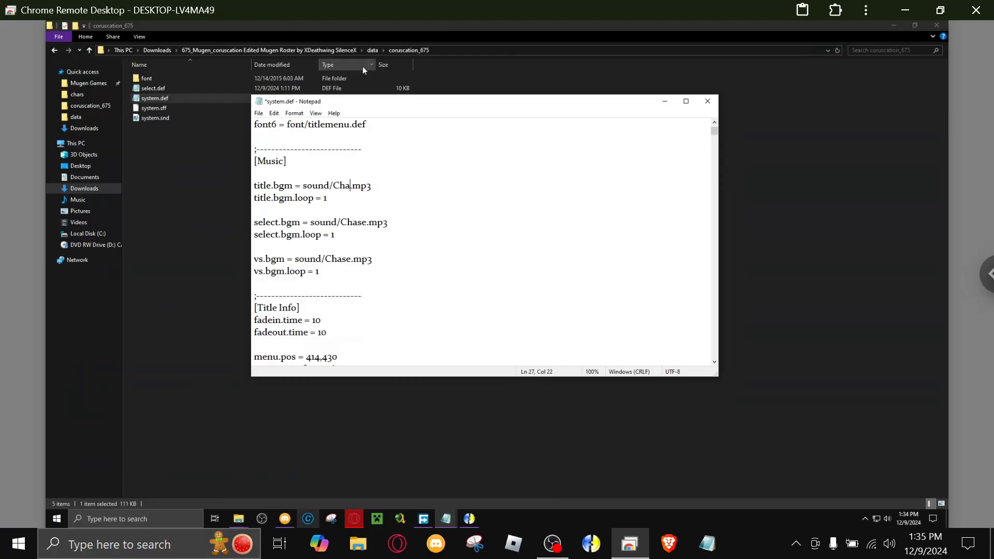
pyautogui.write('uhh')
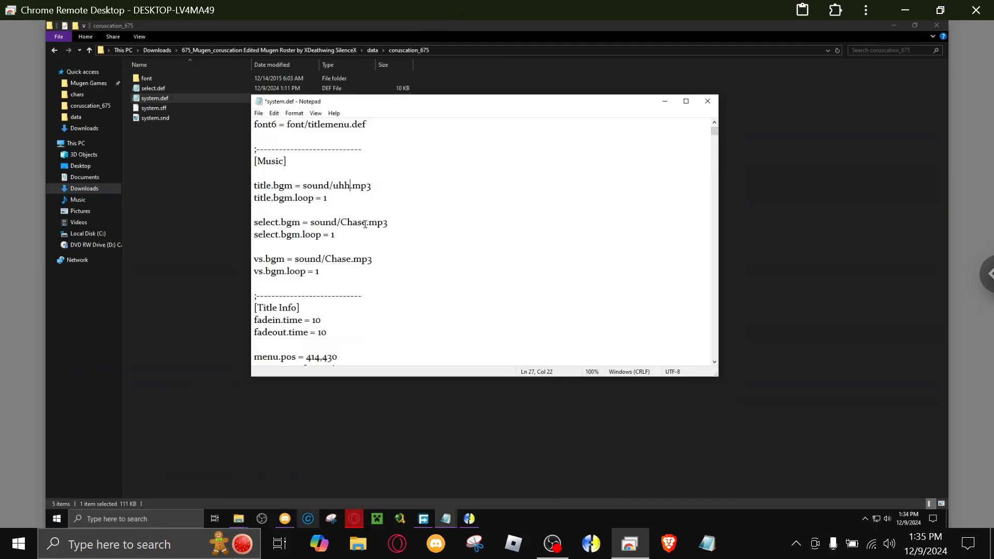
# Show the Downloads folder behind system.def and move the Notepad window clear of the MP3 file names.
pyautogui.click(447, 523)
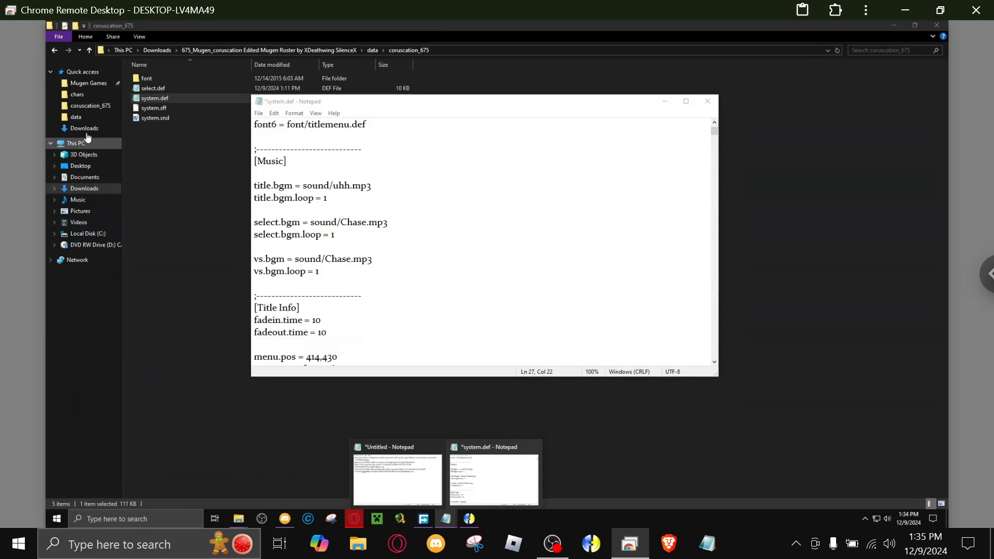
pyautogui.click(86, 130)
pyautogui.click(446, 519)
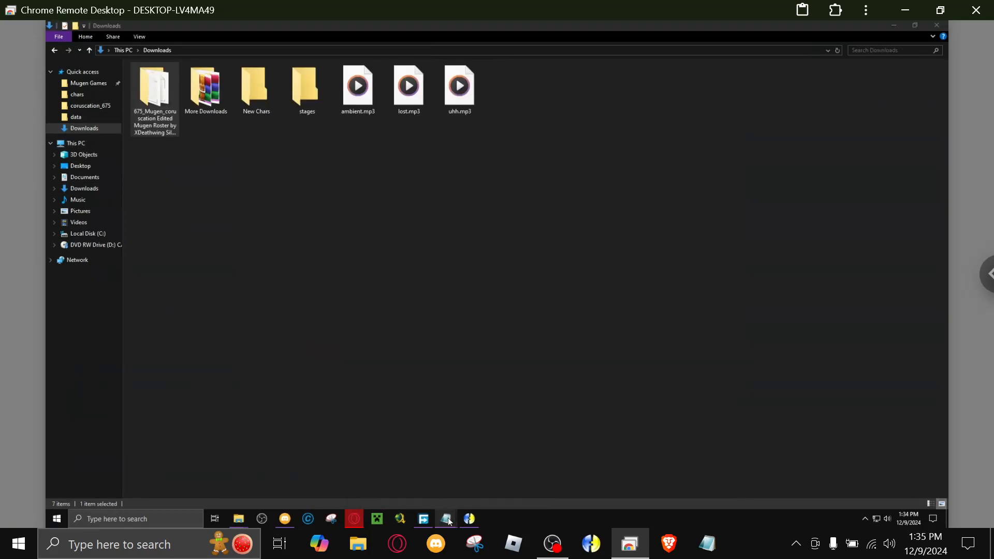
pyautogui.click(472, 476)
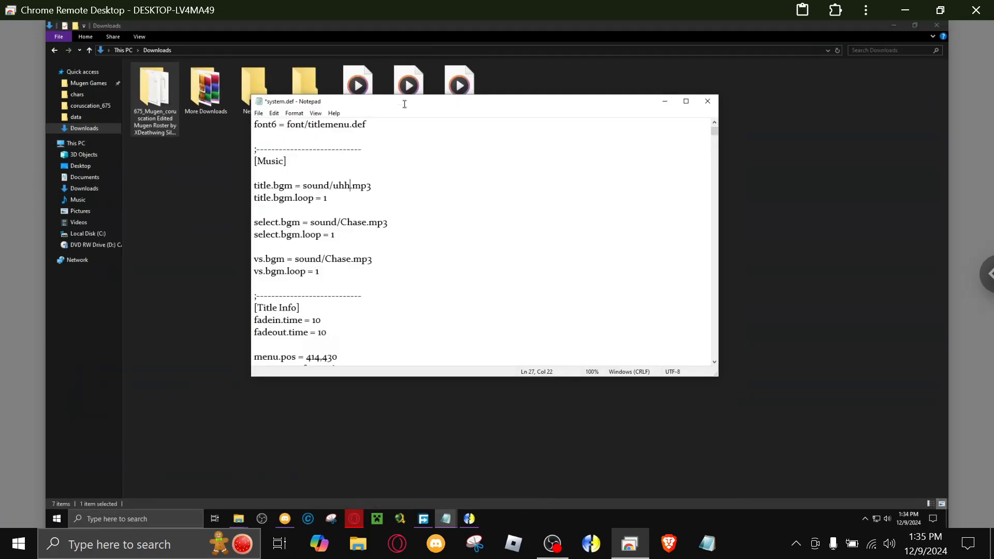
pyautogui.moveTo(382, 104); pyautogui.dragTo(546, 151)
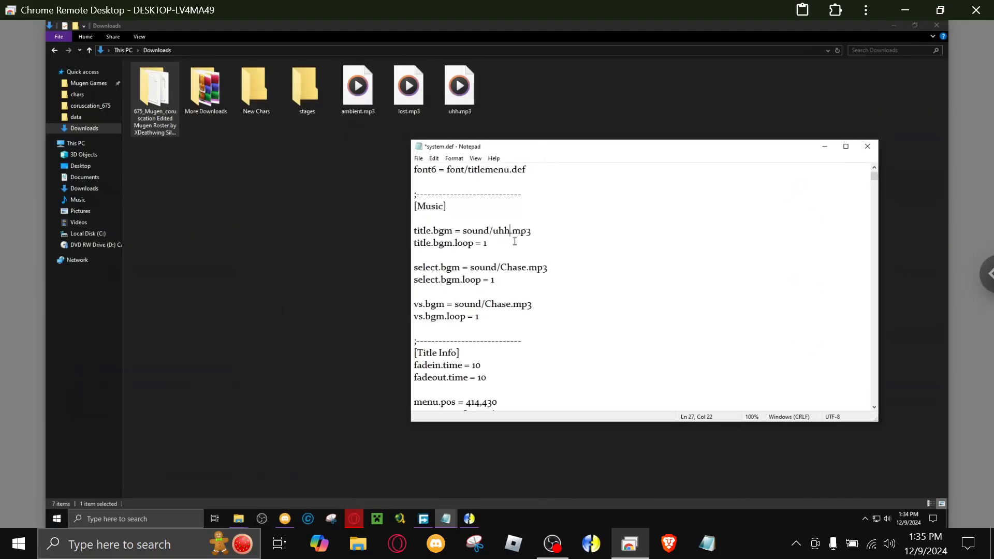
# Set select.bgm to sound/lost.mp3, consulting the song note for the select screen track.
pyautogui.click(525, 267)
pyautogui.press('BackSpace')
pyautogui.press('BackSpace')
pyautogui.press('BackSpace')
pyautogui.press('BackSpace')
pyautogui.press('BackSpace')
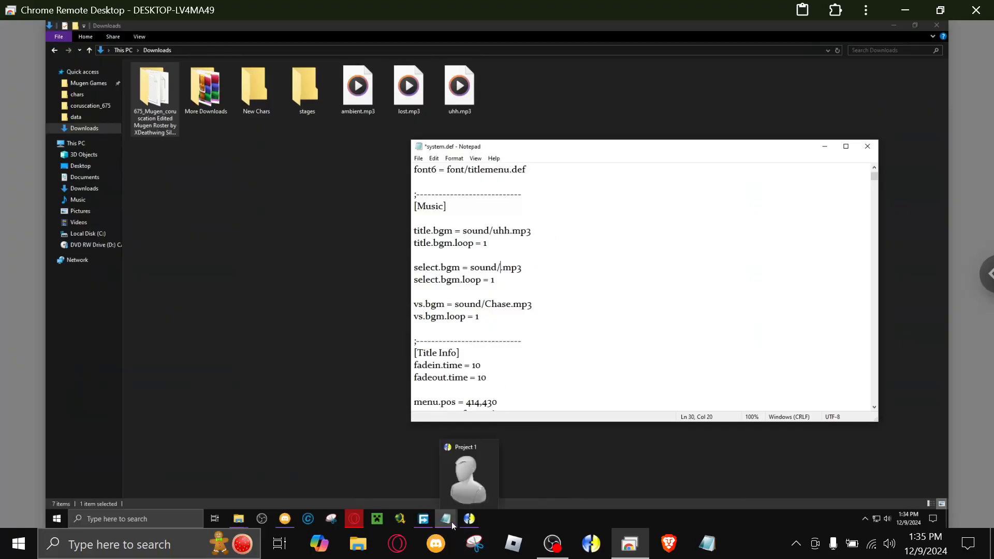
pyautogui.moveTo(447, 520)
pyautogui.click(400, 472)
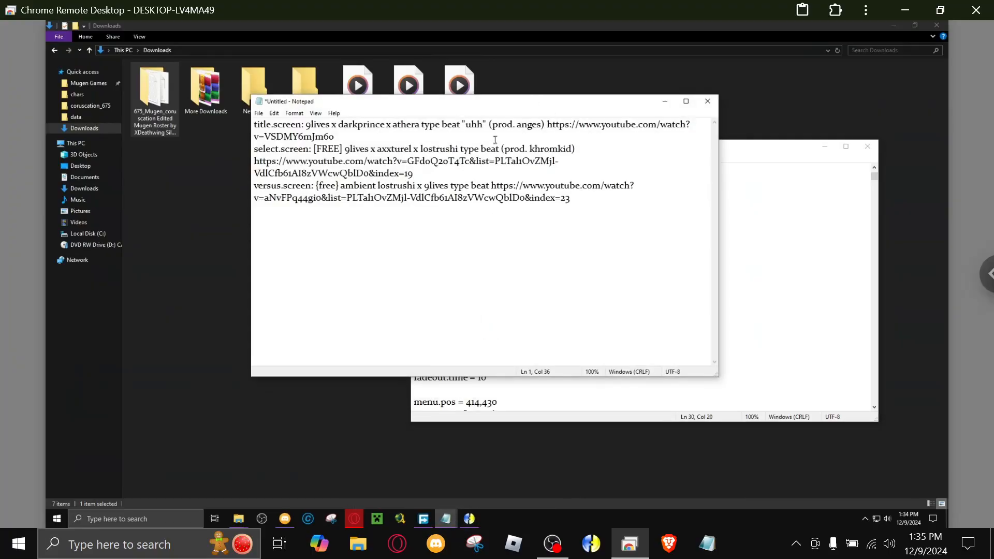
pyautogui.click(665, 102)
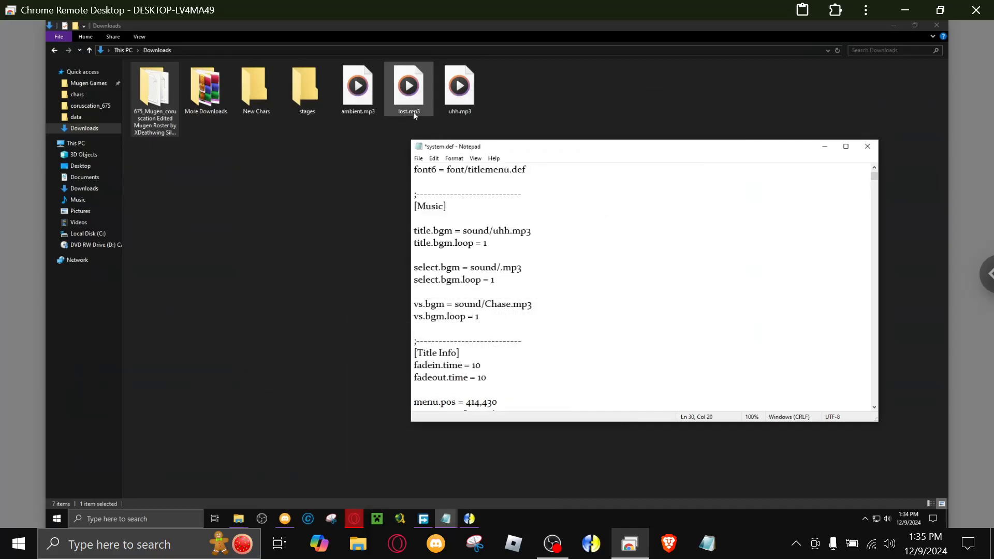
pyautogui.write('lost')
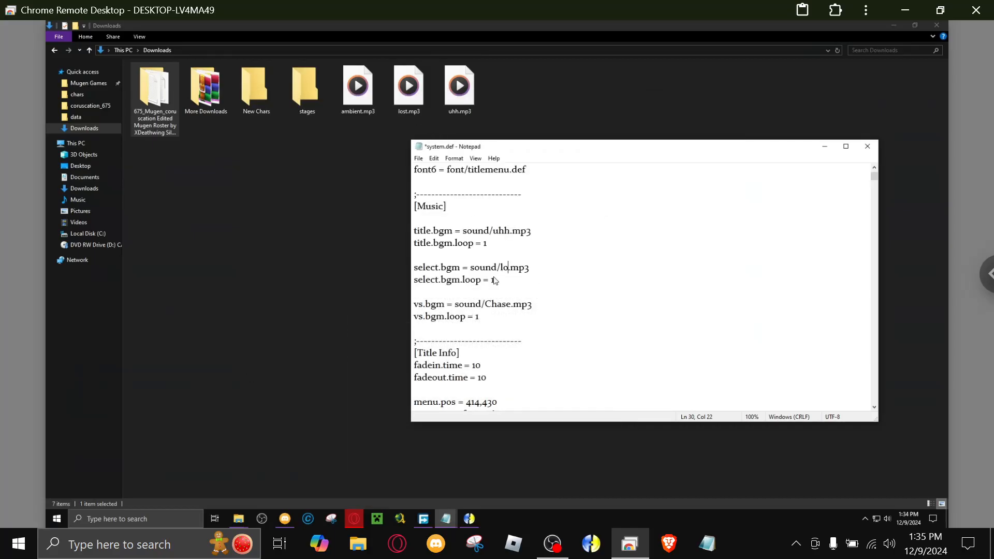
# Set vs.bgm to sound/ambient.mp3 in the [Music] section.
pyautogui.press('Down')
pyautogui.press('Down')
pyautogui.press('Down')
pyautogui.click(507, 305)
pyautogui.press('Delete')
pyautogui.press('BackSpace')
pyautogui.press('BackSpace')
pyautogui.press('BackSpace')
pyautogui.press('BackSpace')
pyautogui.write('ambient')
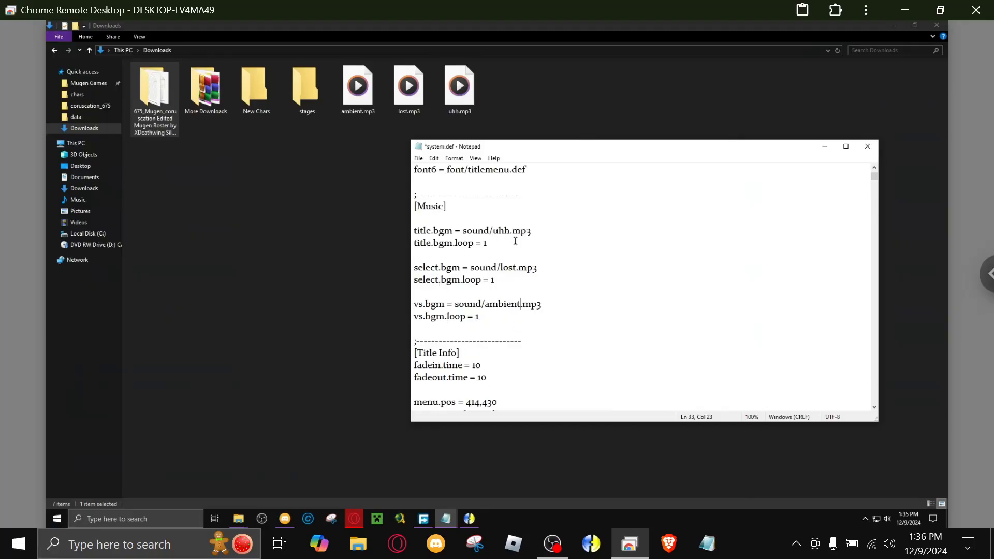
# Save system.def and close it.
pyautogui.click(419, 159)
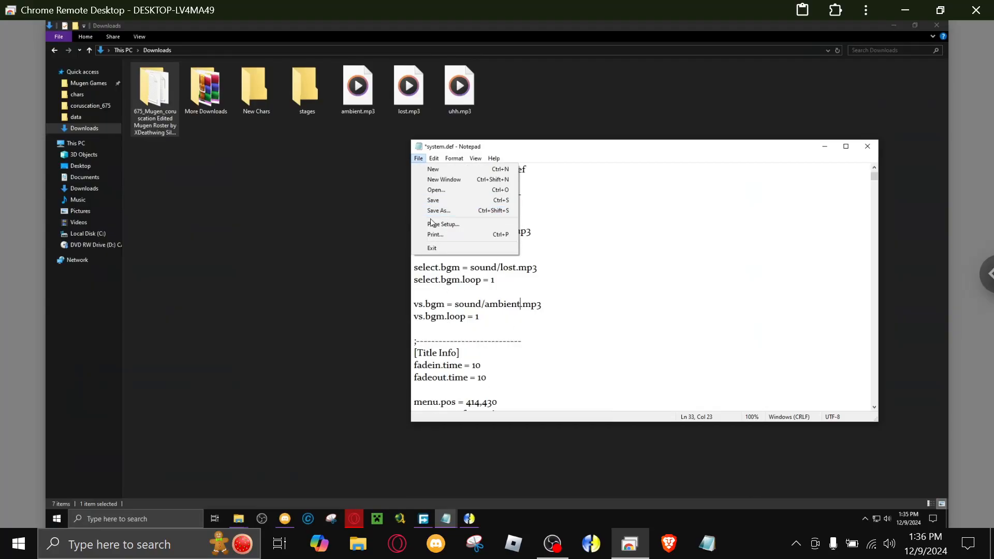
pyautogui.click(443, 201)
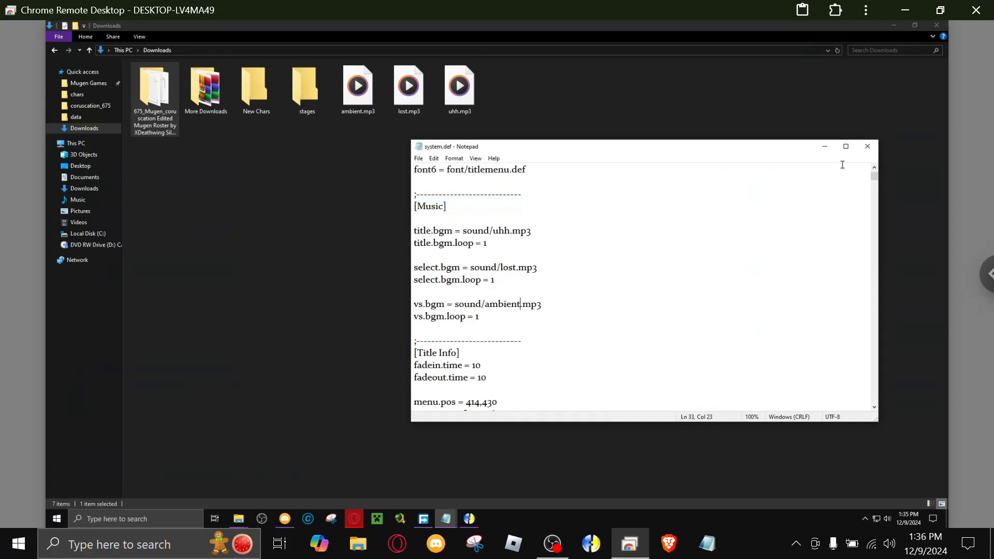
pyautogui.click(868, 146)
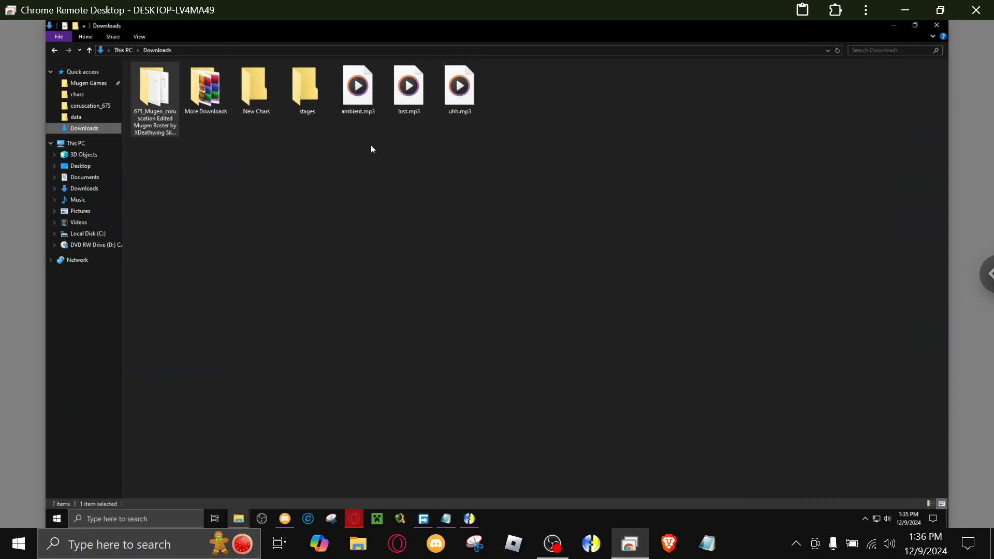
# Copy ambient.mp3, lost.mp3 and uhh.mp3 from Downloads into the roster's sound folder.
pyautogui.moveTo(357, 171); pyautogui.dragTo(480, 77)
pyautogui.rightClick(478, 85)
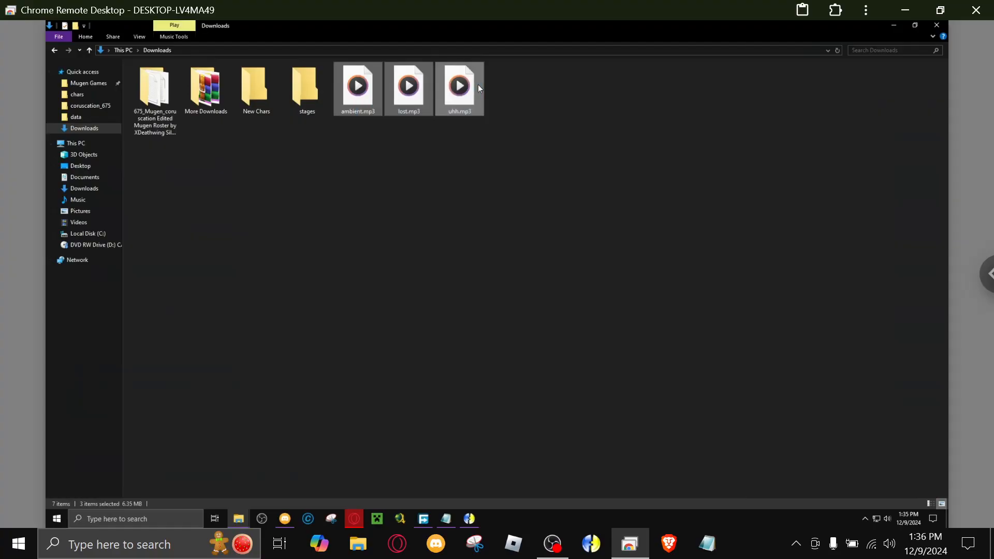
pyautogui.click(498, 287)
pyautogui.click(83, 95)
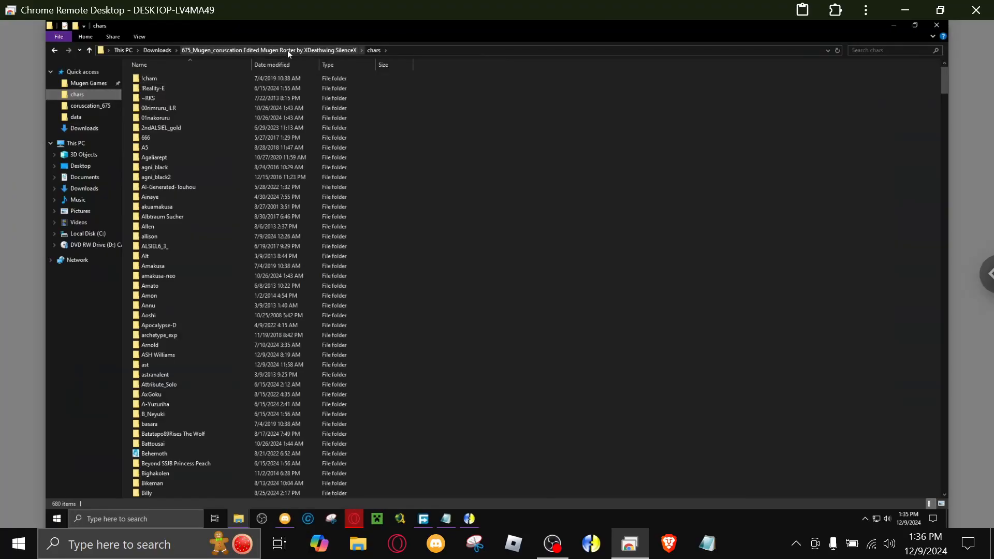
pyautogui.click(288, 51)
pyautogui.click(148, 160)
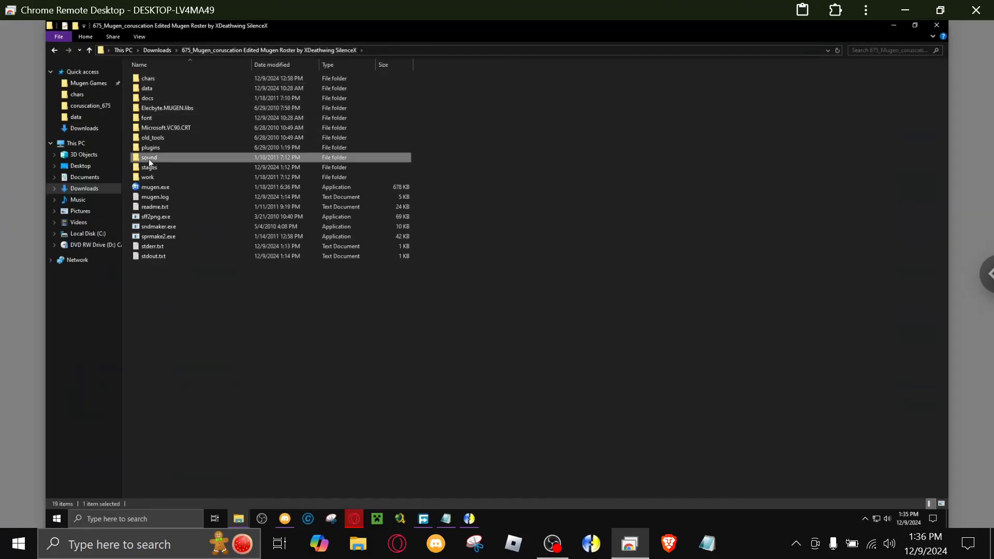
pyautogui.doubleClick(148, 159)
pyautogui.rightClick(288, 300)
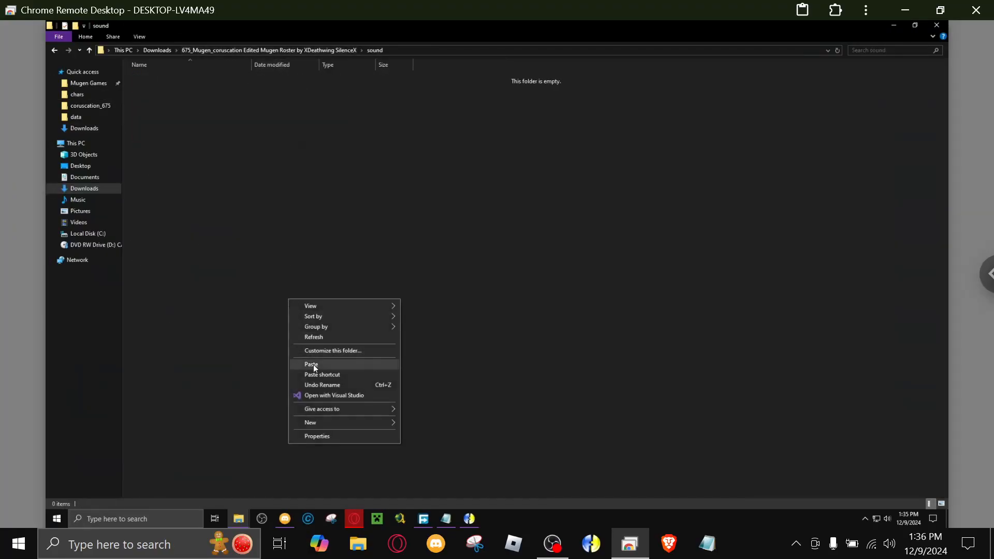
pyautogui.click(313, 365)
pyautogui.moveTo(450, 521)
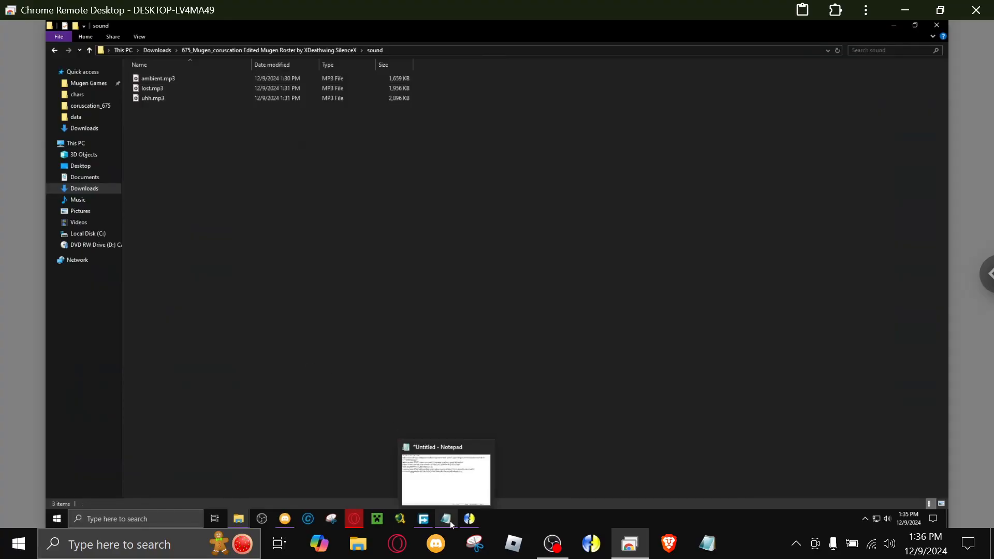
# Review the song note listing the title, select and versus screen tracks with their YouTube links.
pyautogui.click(474, 456)
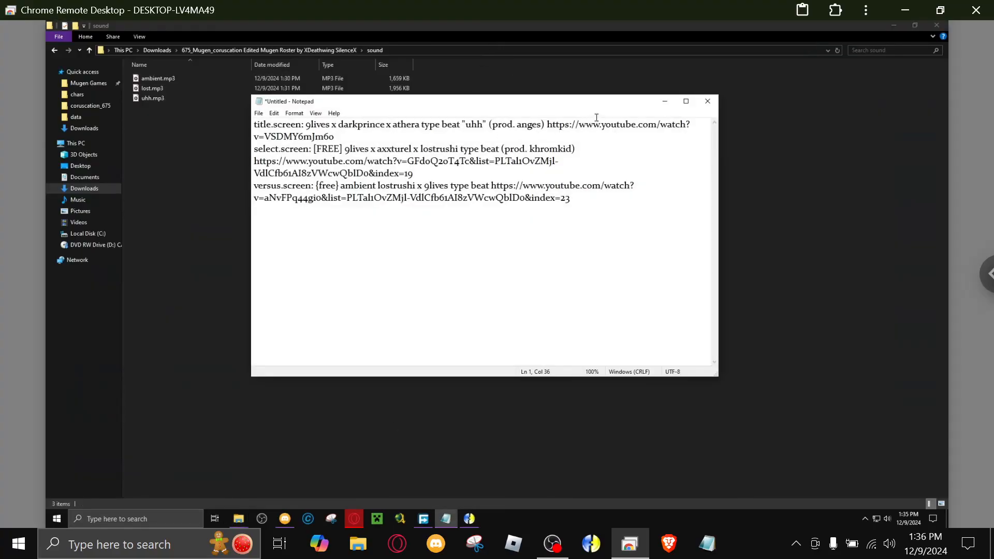
pyautogui.click(665, 101)
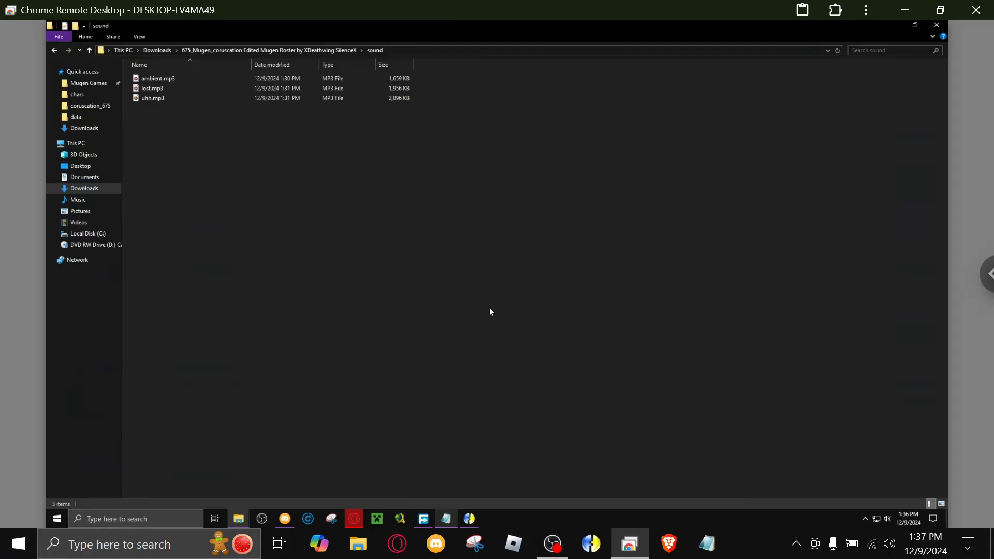
# Return to the roster's main folder and launch mugen.exe.
pyautogui.click(237, 50)
pyautogui.click(245, 358)
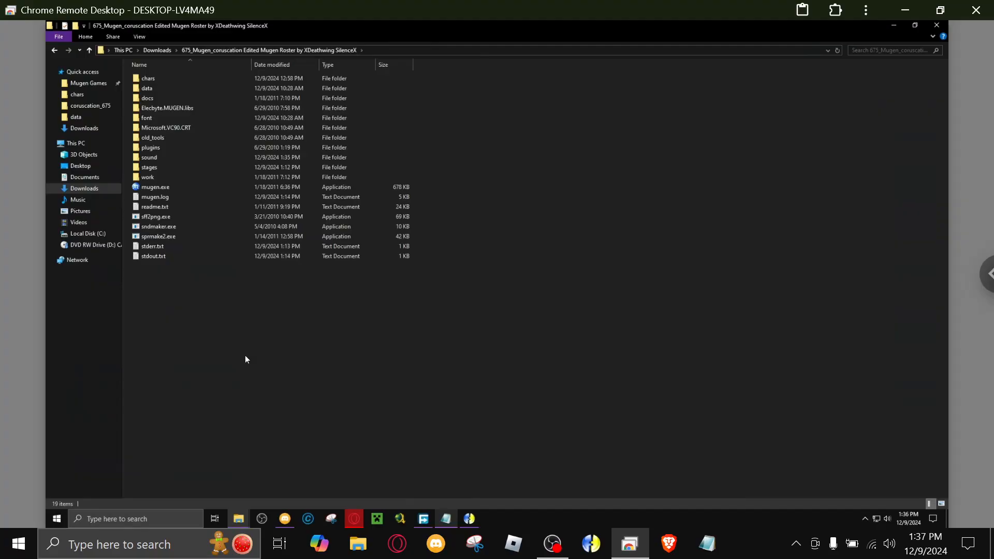
pyautogui.click(151, 188)
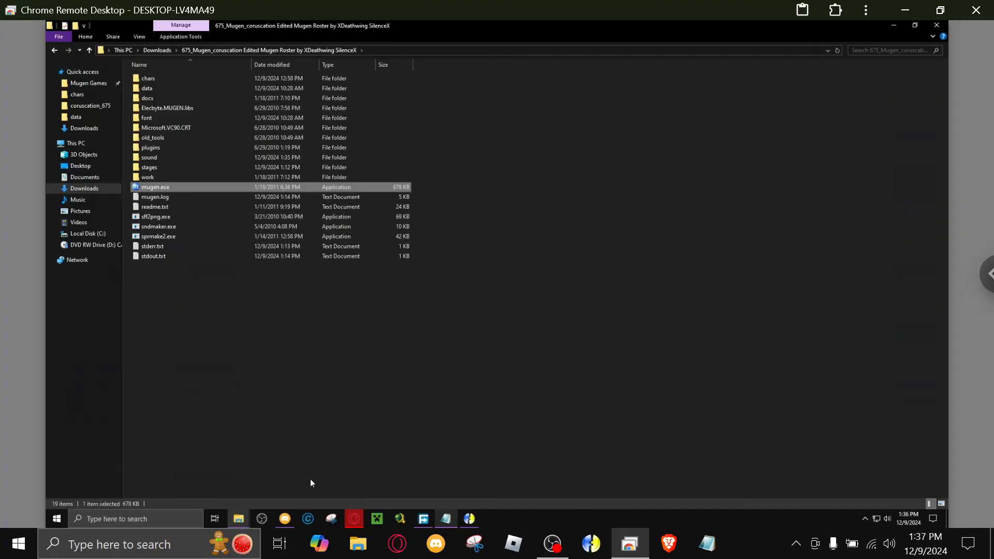
pyautogui.moveTo(349, 516)
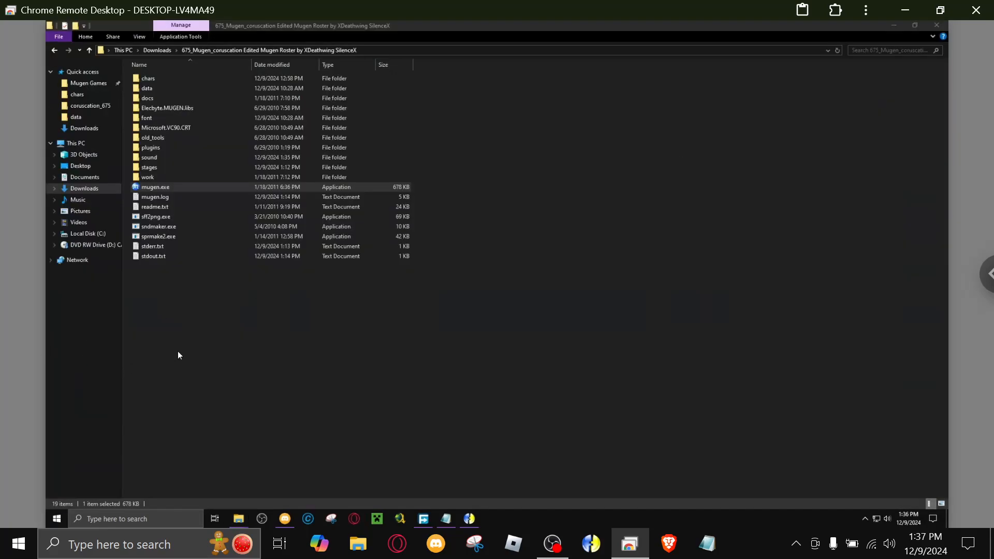
pyautogui.click(178, 352)
pyautogui.click(163, 191)
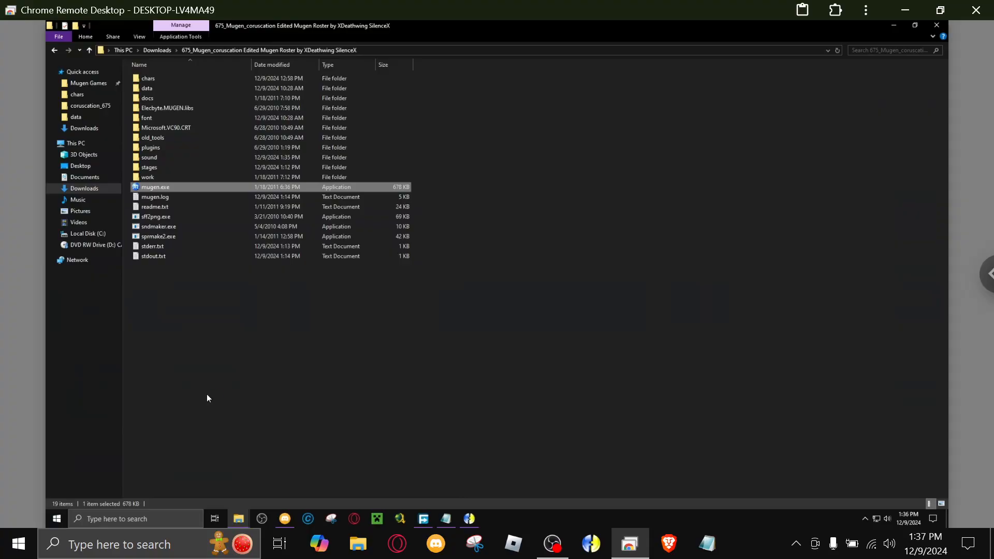
pyautogui.press('Return')
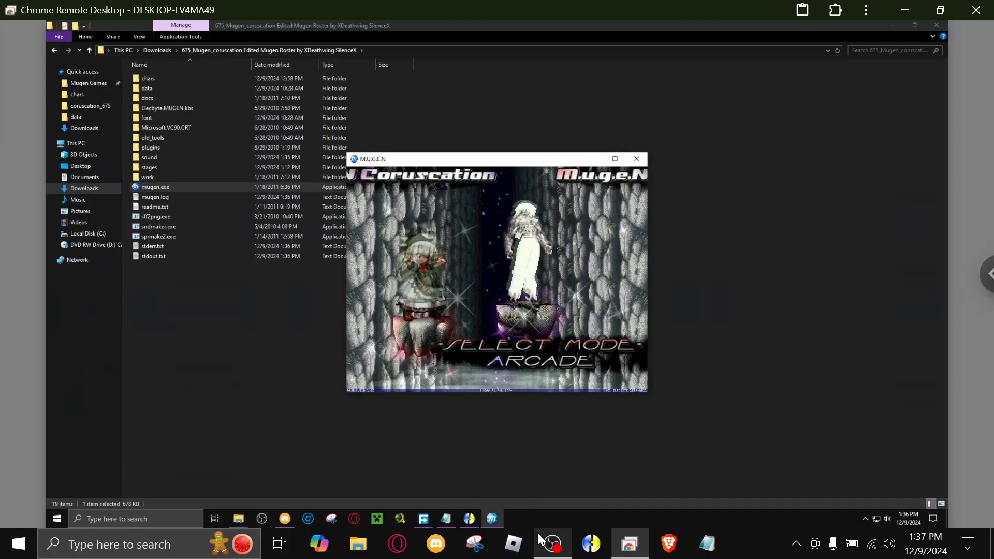
# Switch to OBS, adjust the Desktop Audio volume to about -41 dB, and return to the MUGEN game.
pyautogui.click(553, 543)
pyautogui.moveTo(423, 375); pyautogui.dragTo(455, 371)
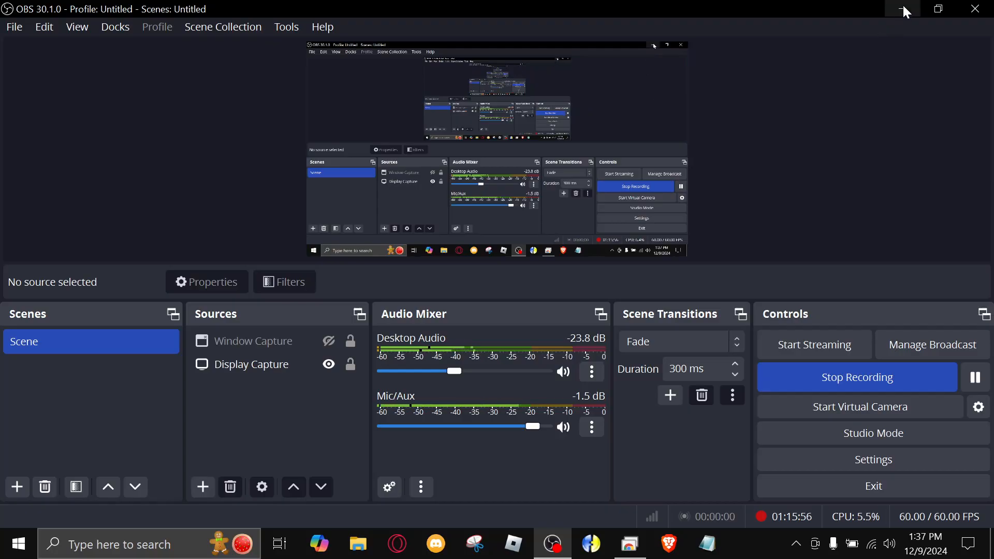
pyautogui.moveTo(455, 373); pyautogui.dragTo(424, 373)
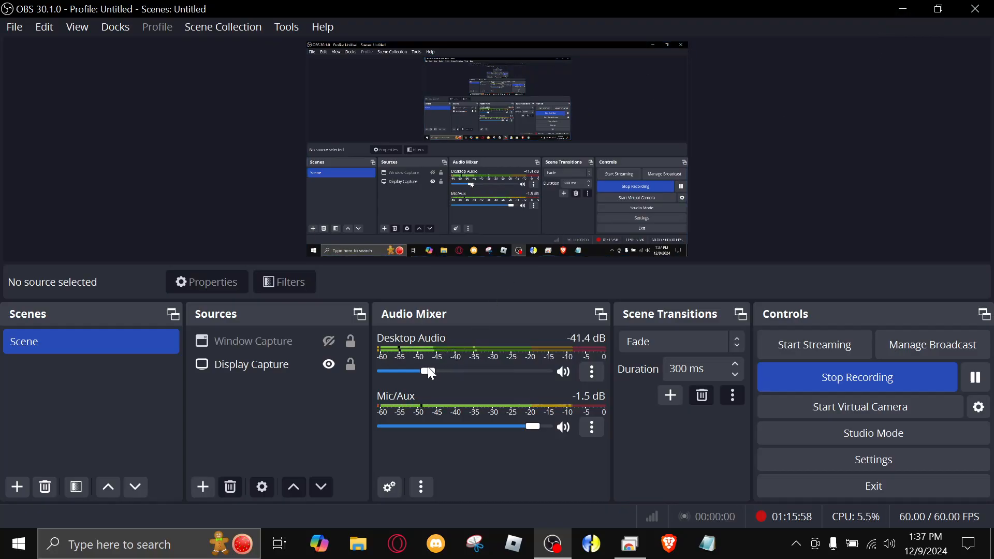
pyautogui.click(903, 9)
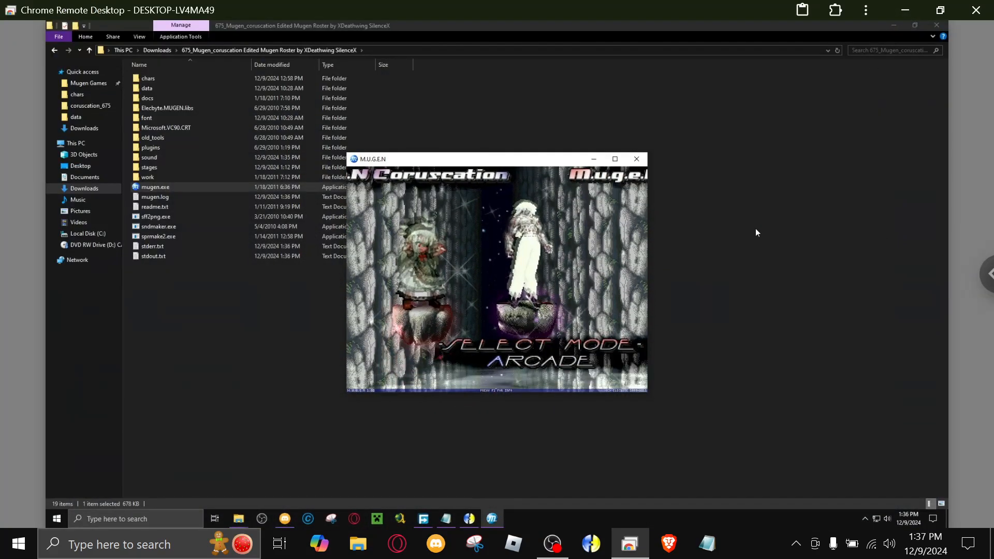
# Test the new screen music by entering Watch mode's character select screen, and exit the game.
pyautogui.press('Down')
pyautogui.press('Down')
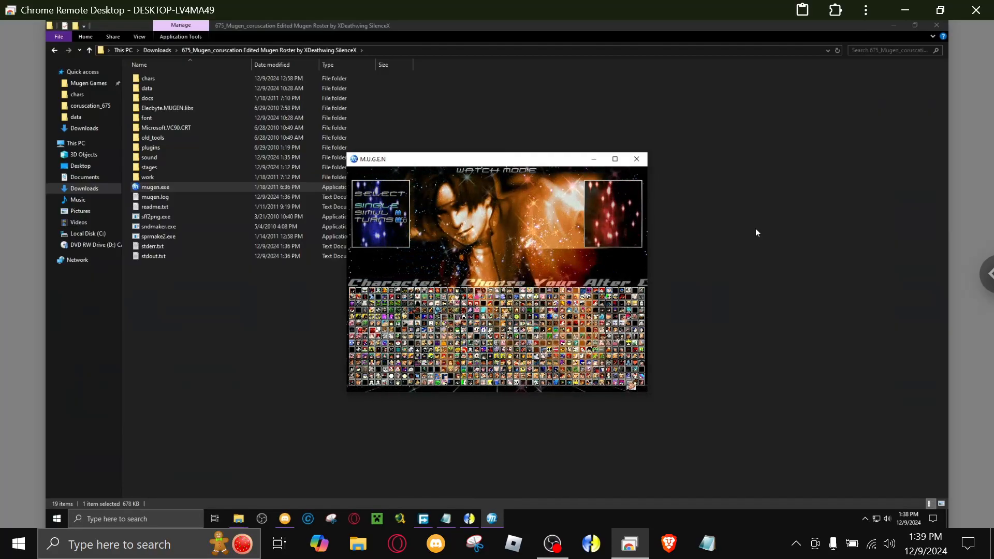
pyautogui.press('Escape')
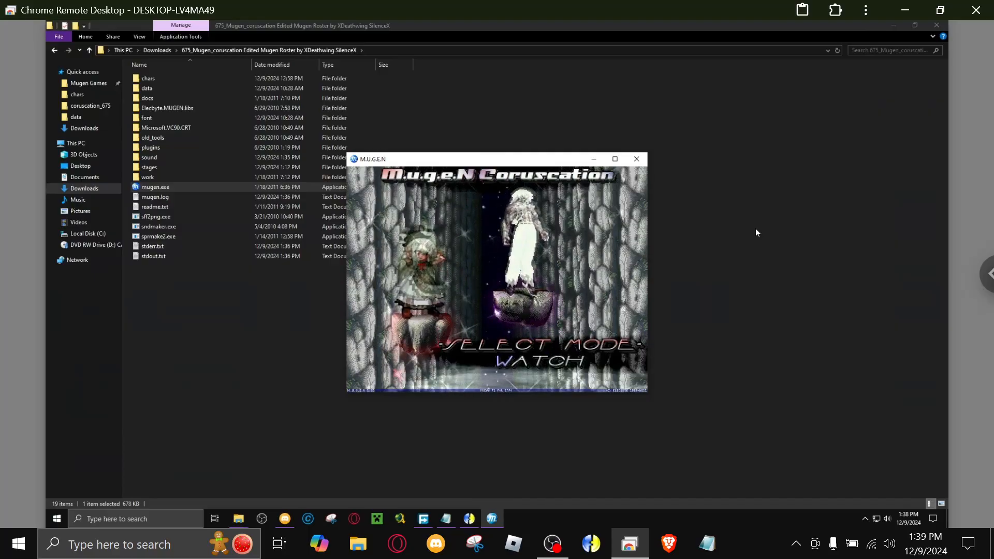
pyautogui.press('Escape')
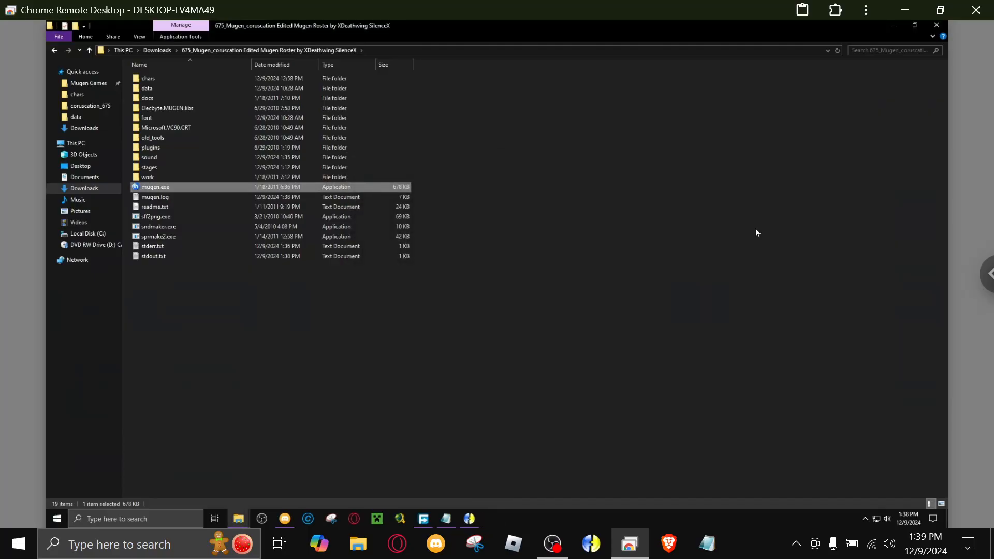